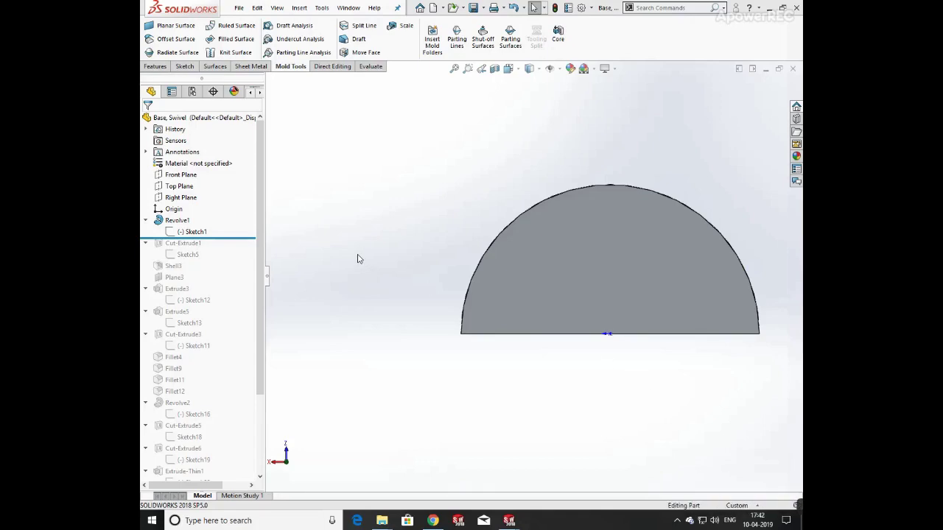
- Edit Revolve1's profile sketch and dimension the lengths of its bottom edge and its long vertical axis line
left_click(191, 231)
left_click(209, 195)
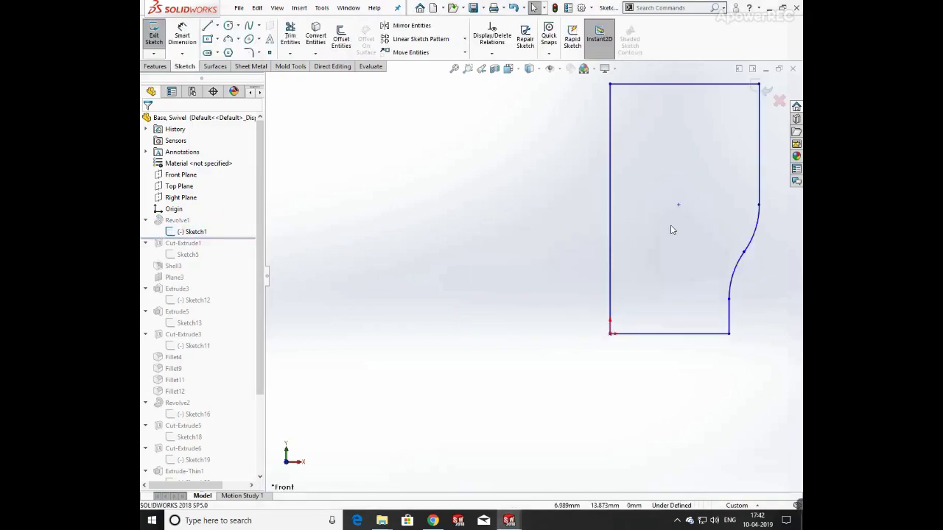
left_click(184, 31)
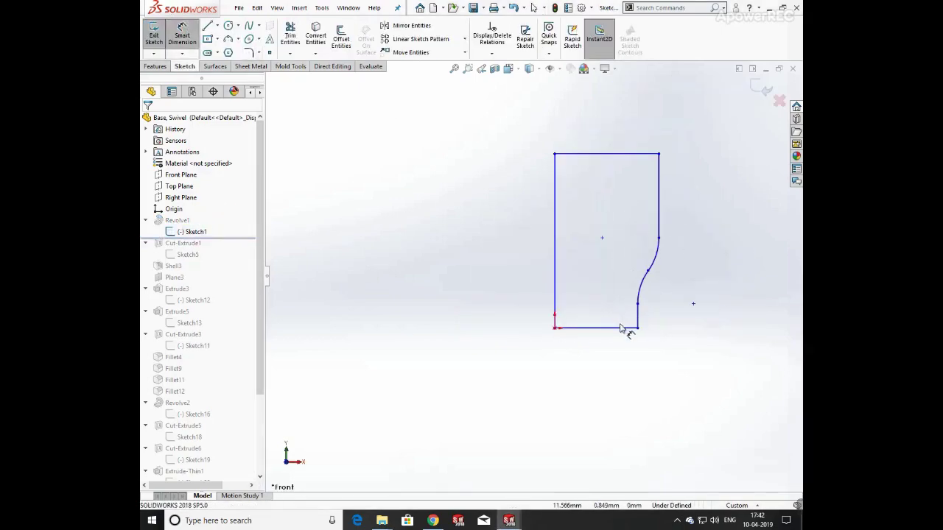
left_click(627, 328)
left_click(597, 369)
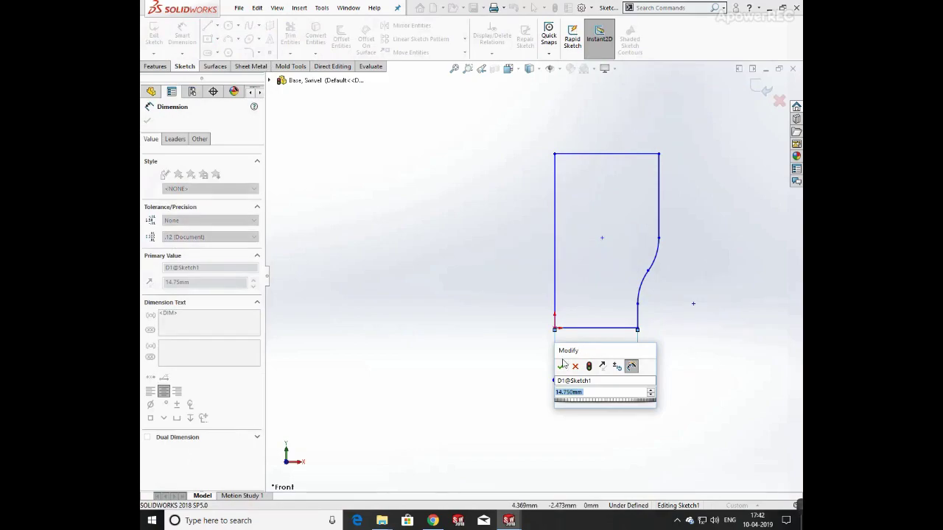
key("Return")
left_click(555, 259)
left_click(490, 255)
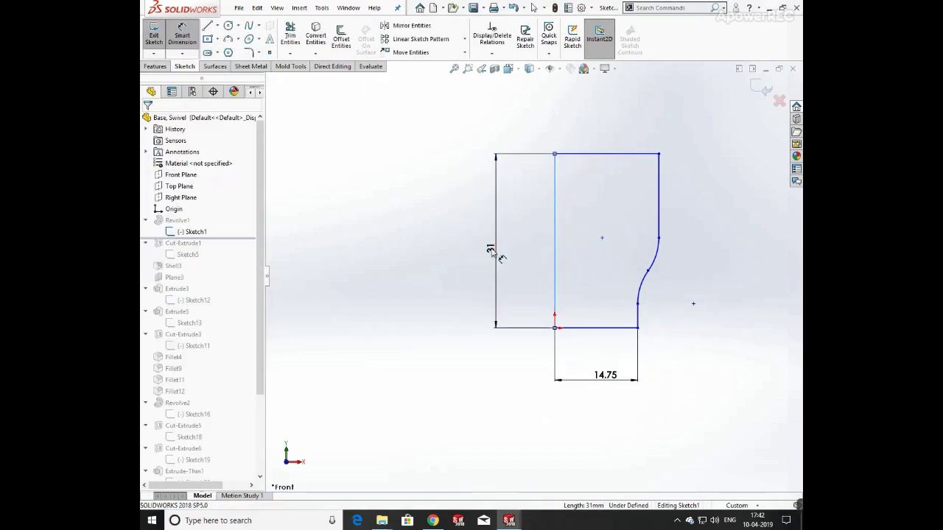
key("Return")
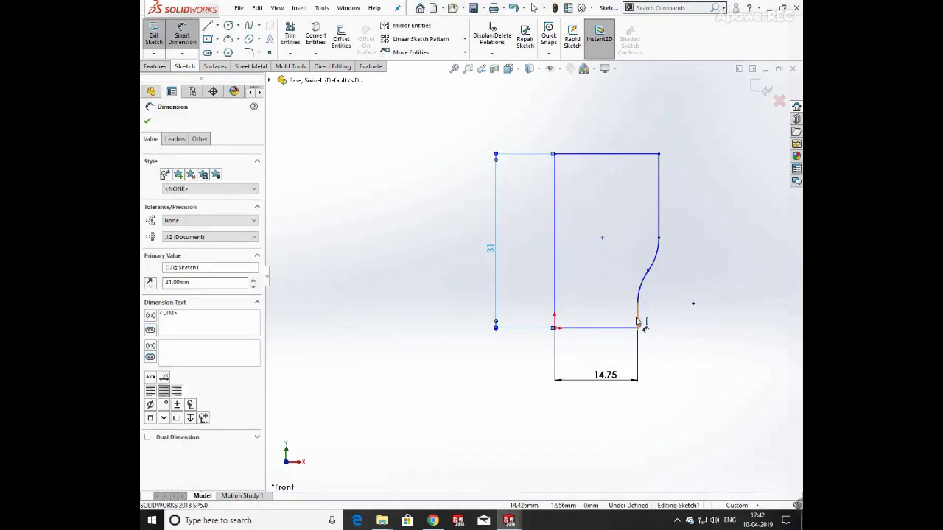
- Dimension the length of the profile's short lower-right vertical line and the radius of the lower arc
left_click(638, 322)
left_click(682, 317)
key("Return")
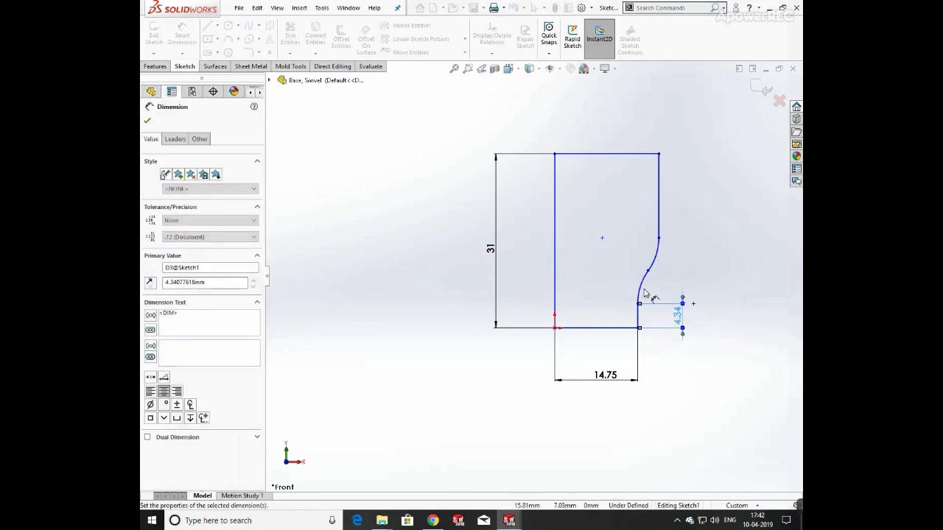
left_click(642, 289)
left_click(663, 297)
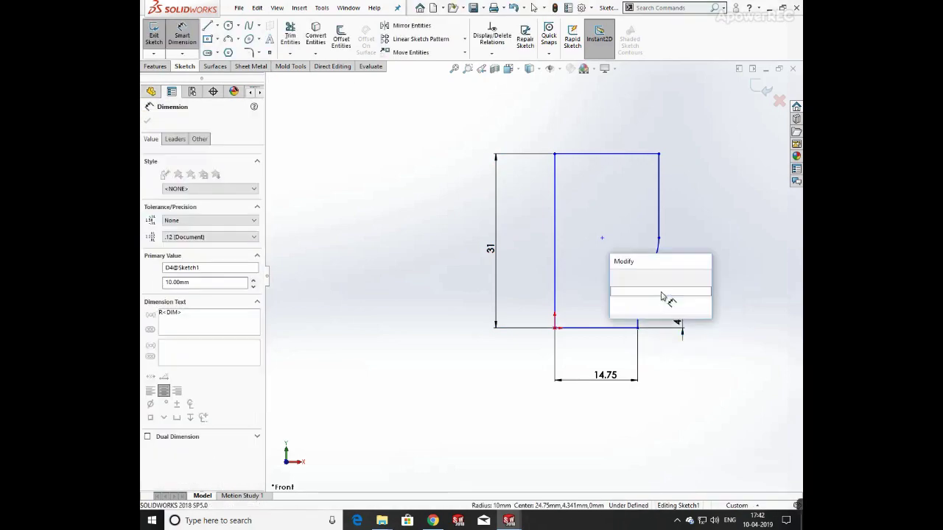
key("Return")
- Dimension the lower arc center's height above the bottom-right corner and the radius of the upper arc
left_click(637, 328)
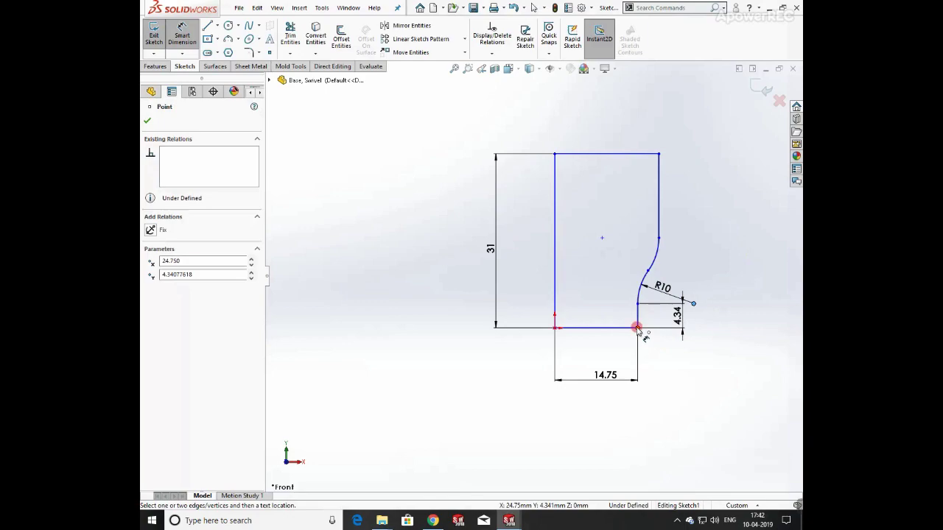
left_click(759, 322)
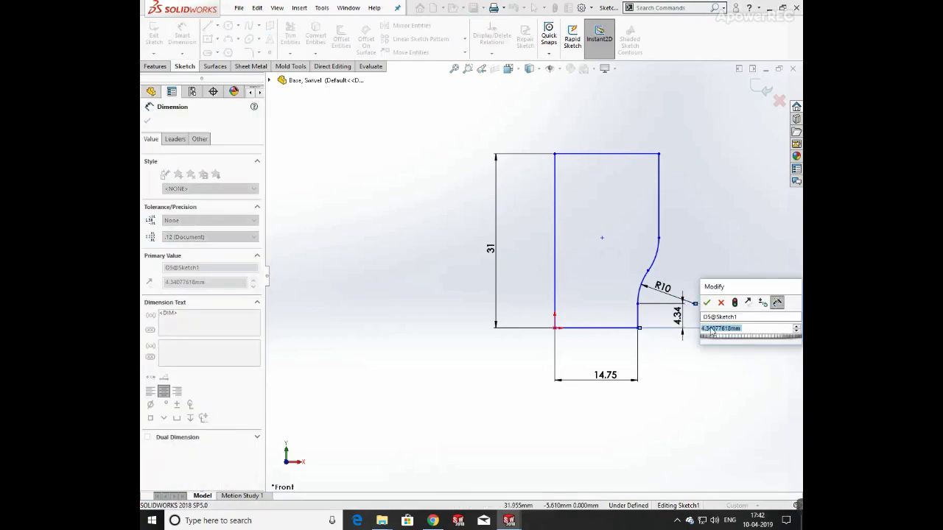
key("Return")
left_click(693, 263)
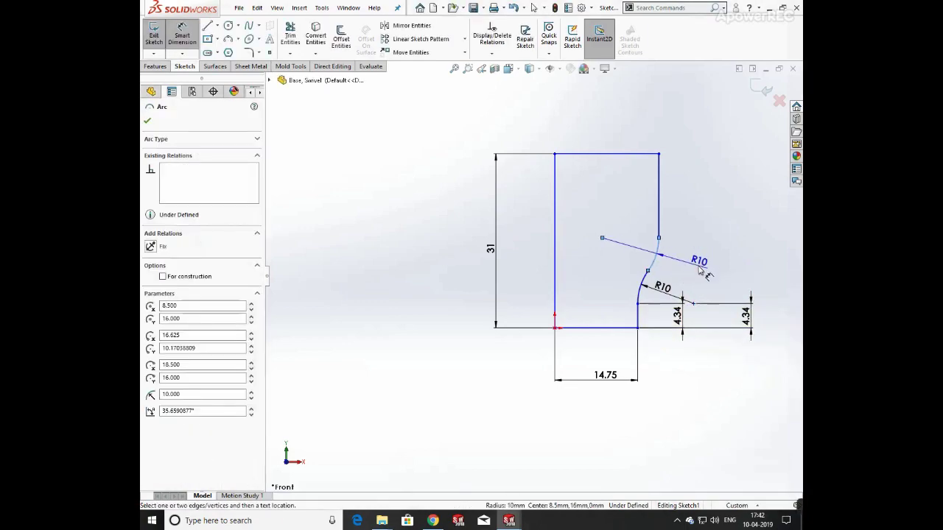
left_click(702, 260)
key("Return")
- Dimension the lengths of the profile's upper-right vertical line and its top edge
left_click(659, 210)
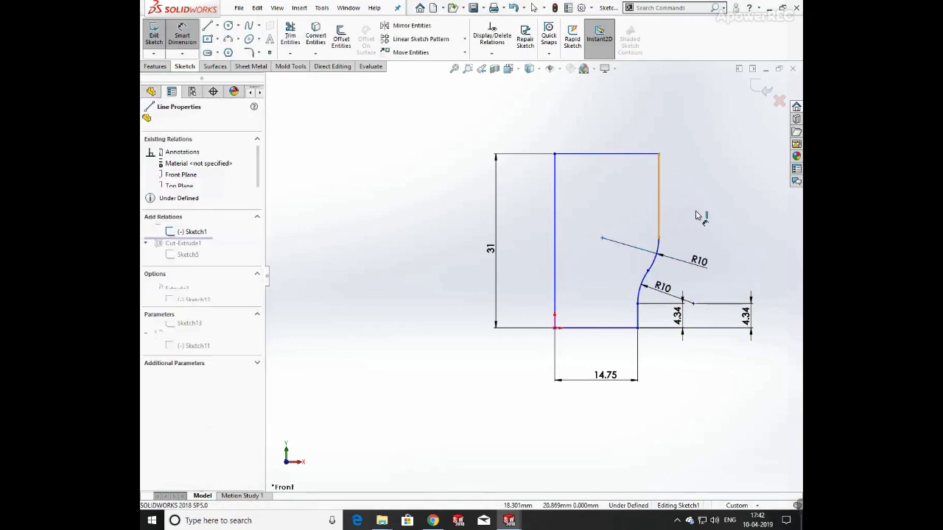
left_click(698, 193)
left_click(655, 197)
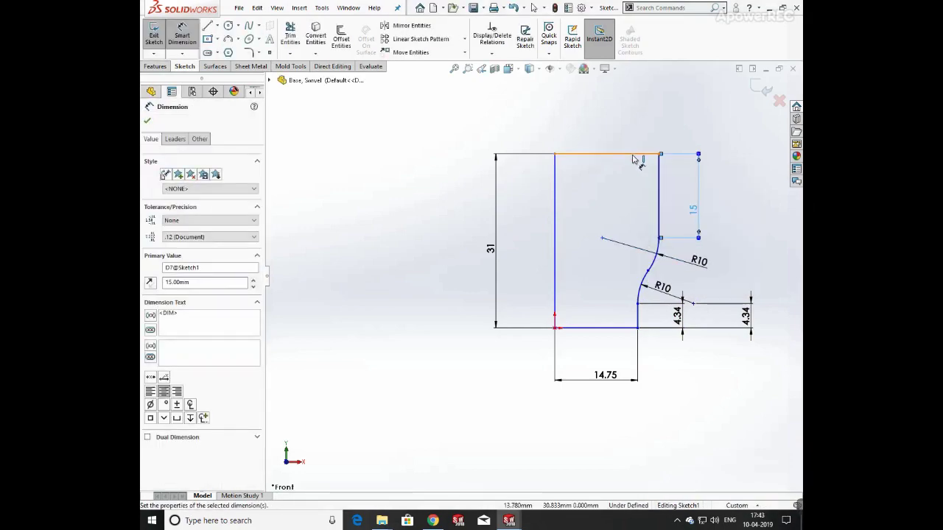
left_click(634, 155)
left_click(546, 128)
key("Return")
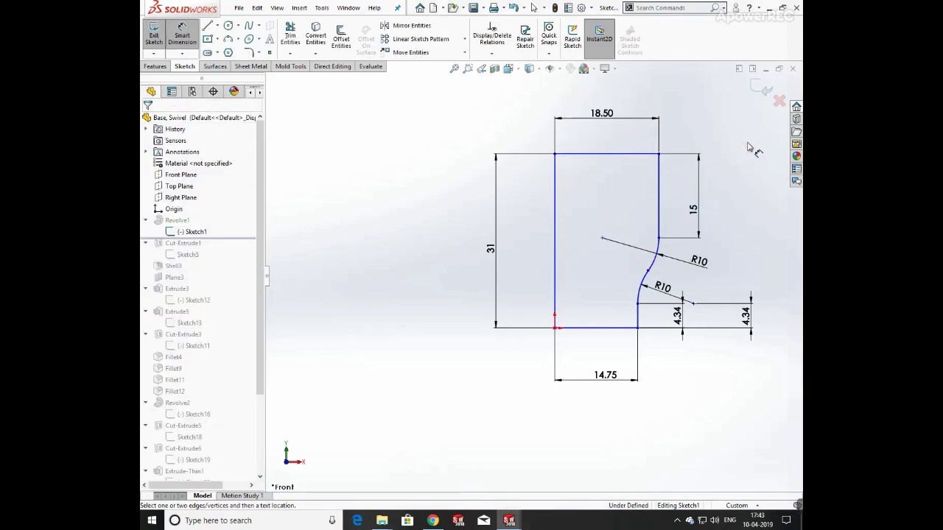
- Try to fully define the sketch by calculating relations and baseline dimensions from the origin for all entities
left_click(490, 53)
left_click(509, 90)
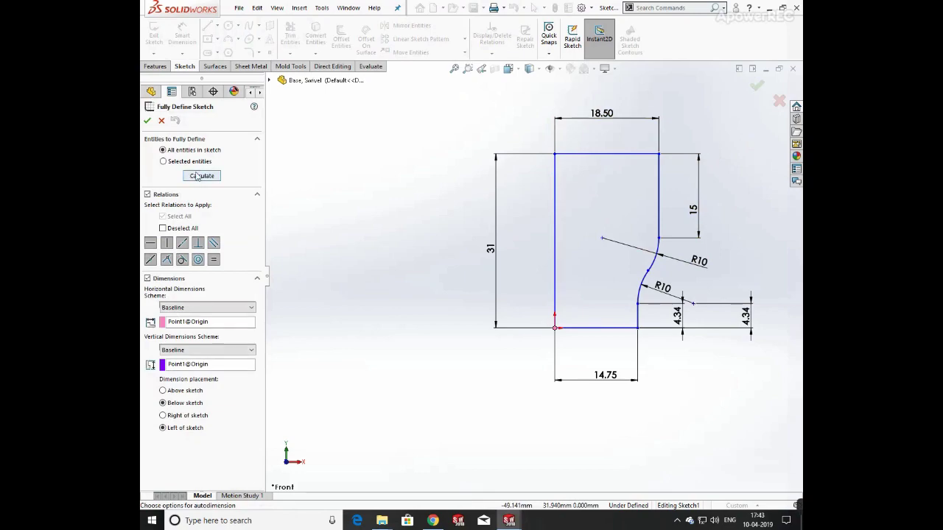
left_click(202, 175)
left_click(564, 287)
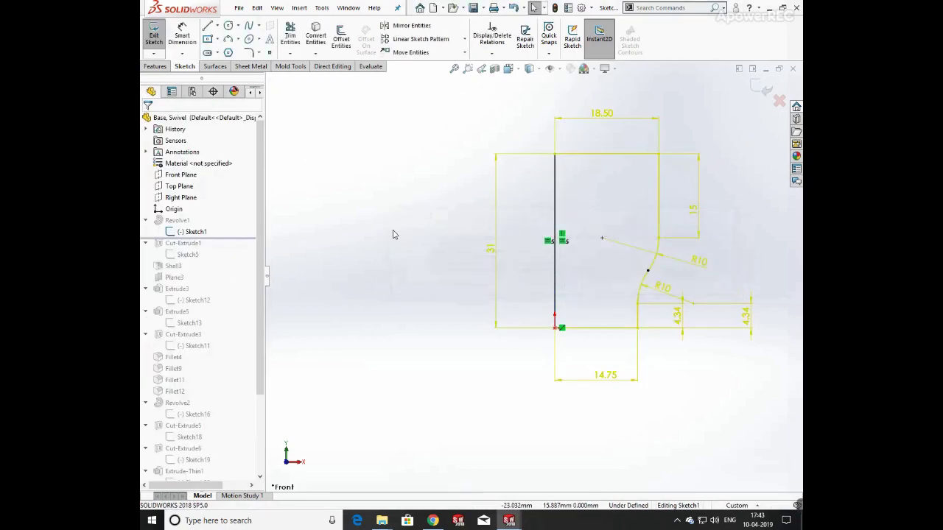
- Delete all relations and dimensions in the profile sketch and exit it
left_click(492, 54)
left_click(509, 59)
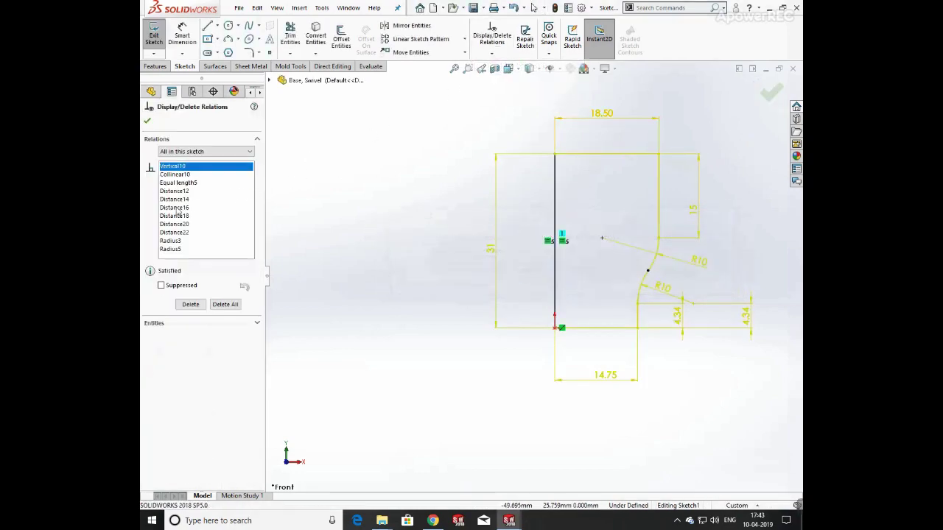
left_click(225, 305)
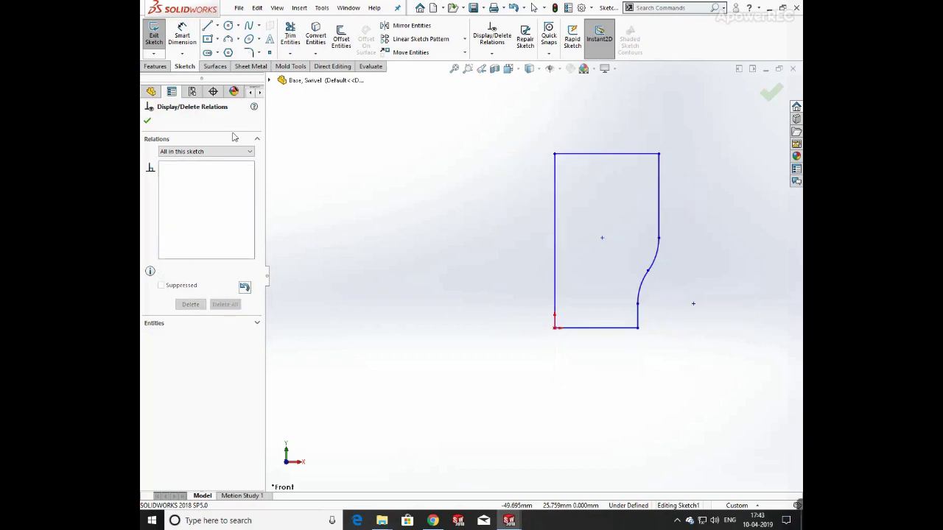
left_click(506, 56)
mouse_move(523, 120)
left_mouse_down()
mouse_move(592, 284)
mouse_move(687, 384)
left_mouse_up()
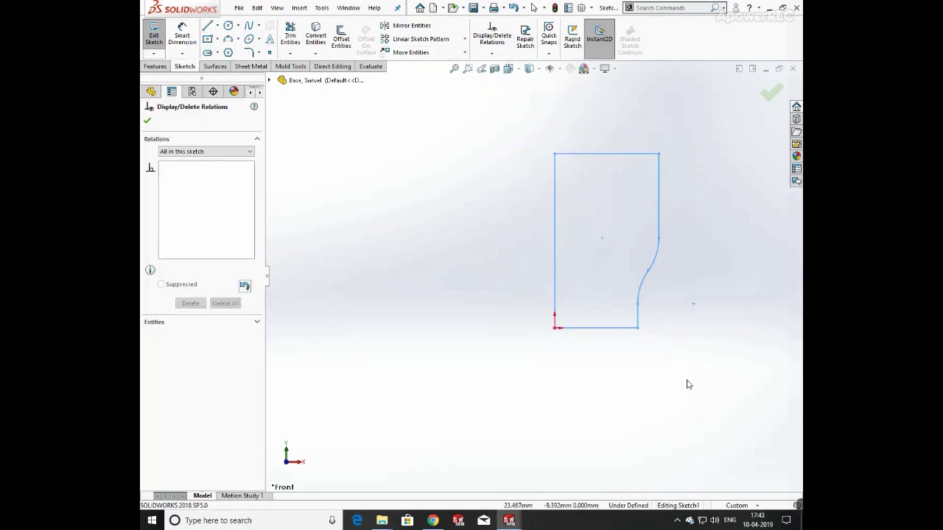
left_click(497, 56)
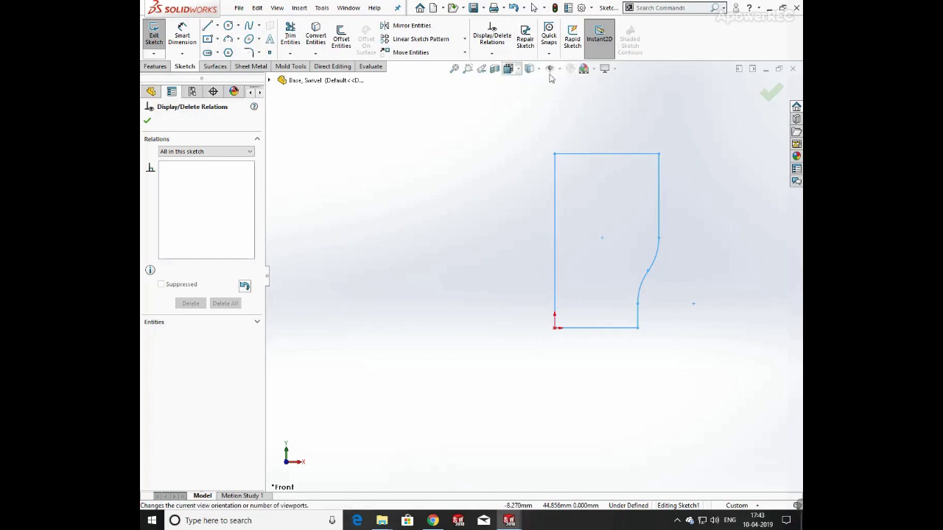
left_click(768, 92)
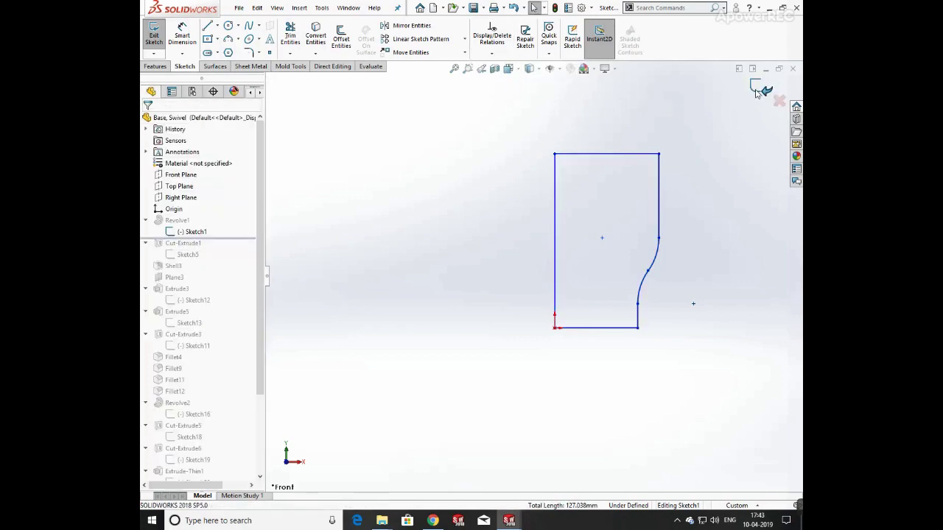
left_click(756, 90)
- Open Revolve1's definition, examine its axis, direction and angle settings from several sides, and close it
left_click(174, 222)
left_click(183, 189)
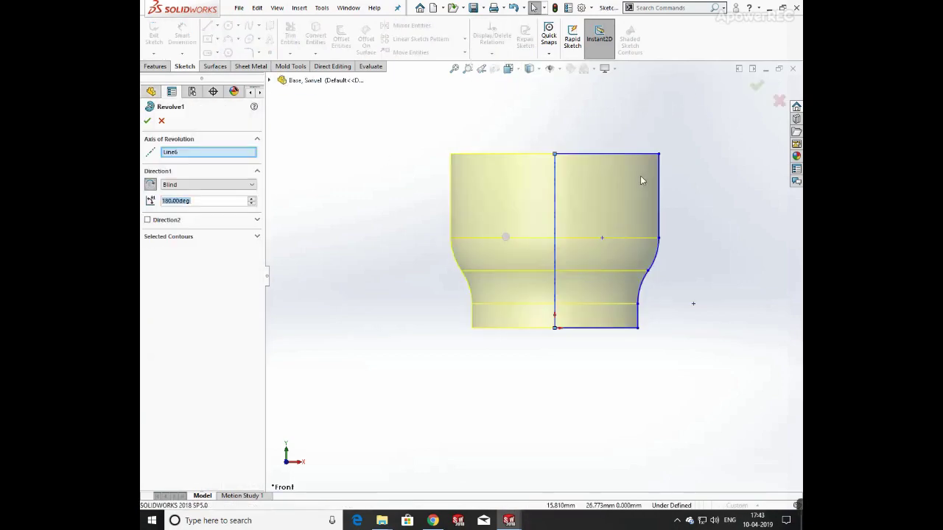
middle_click_drag(640, 177, 604, 250)
middle_click_drag(346, 221, 612, 147)
left_click(147, 120)
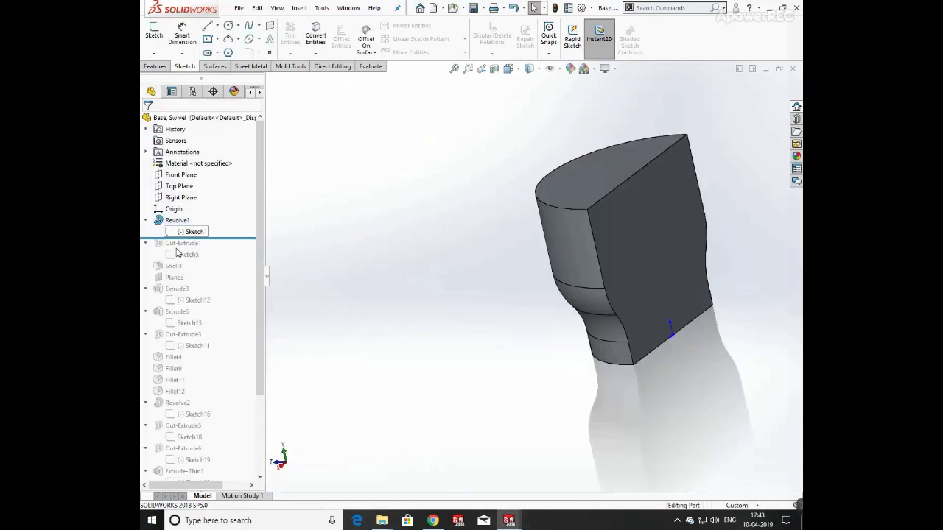
- Roll the model history forward past Cut-Extrude1 and open Sketch5 for editing
left_click_drag(225, 238, 216, 259)
left_click(188, 254)
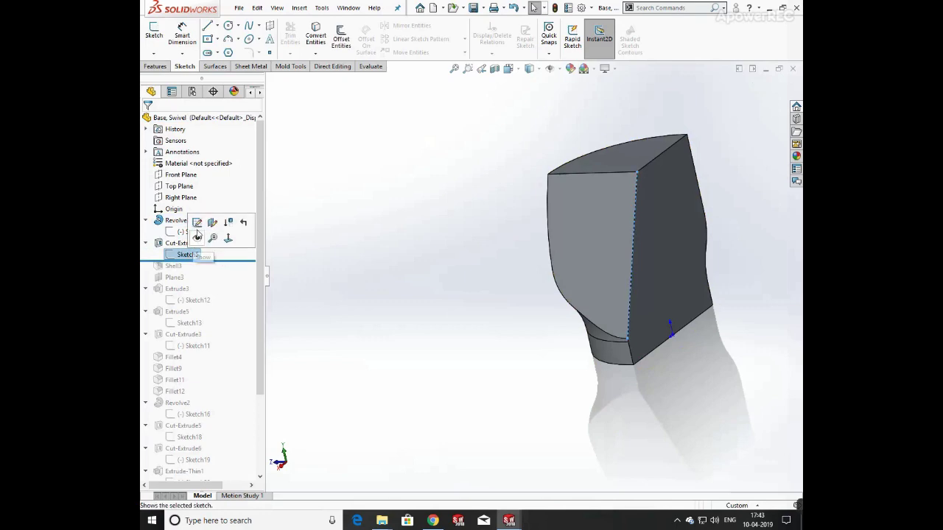
left_click(191, 219)
- Add a horizontal reference dimension from the slanted line's top endpoint to the body's top-right corner and exit the sketch
left_click(182, 33)
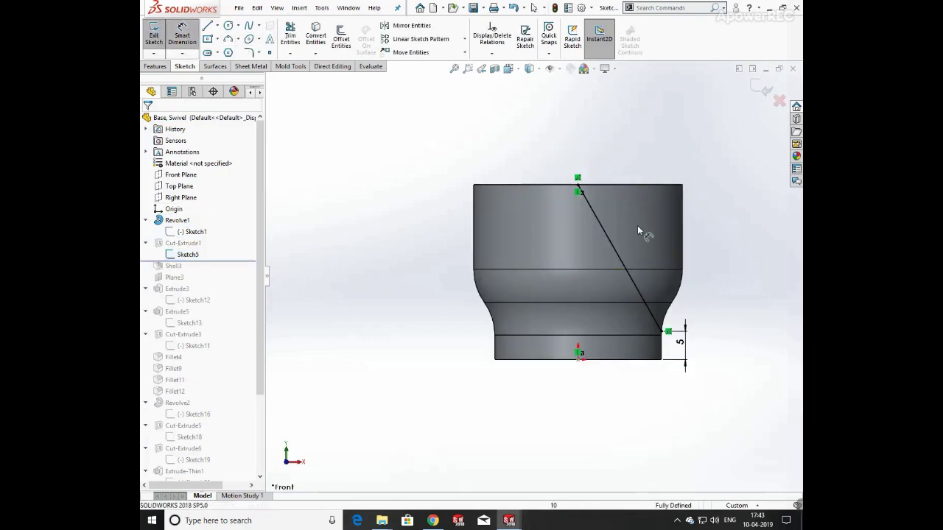
scroll(658, 331, "down", 5)
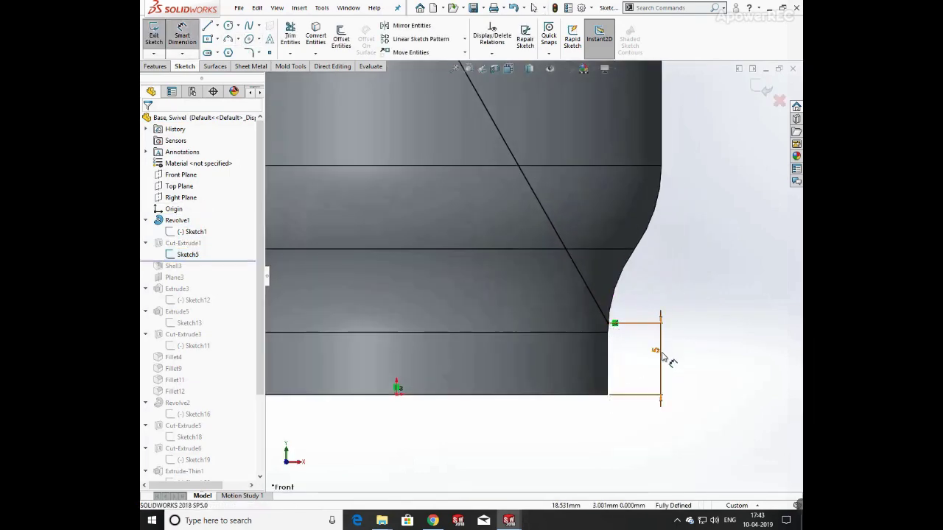
scroll(549, 233, "up", 3)
left_click(453, 126)
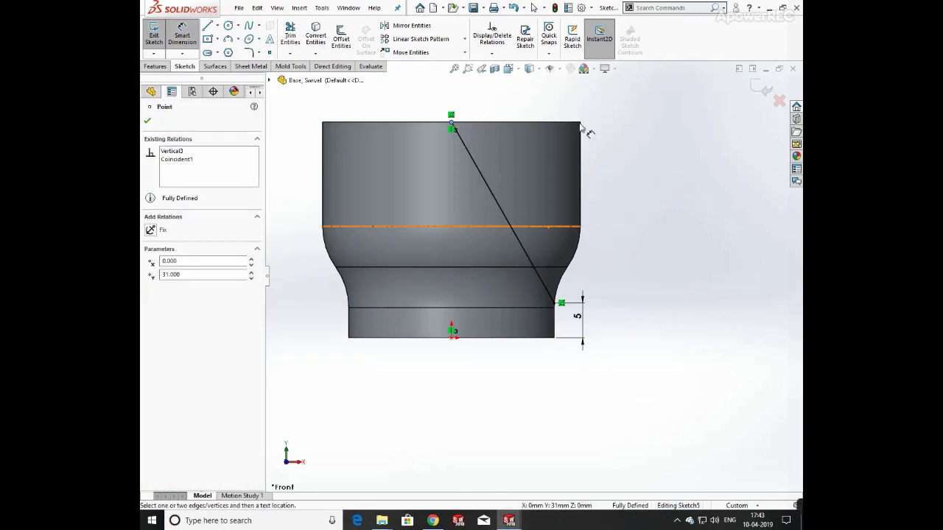
left_click(580, 123)
left_click(490, 93)
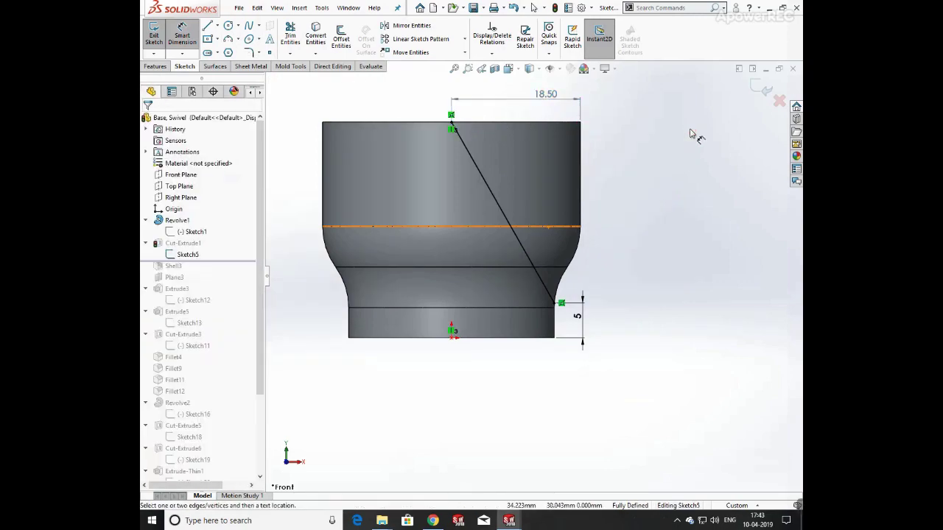
mouse_move(695, 133)
middle_mouse_down()
mouse_move(630, 216)
mouse_move(636, 233)
middle_mouse_up()
left_click(761, 88)
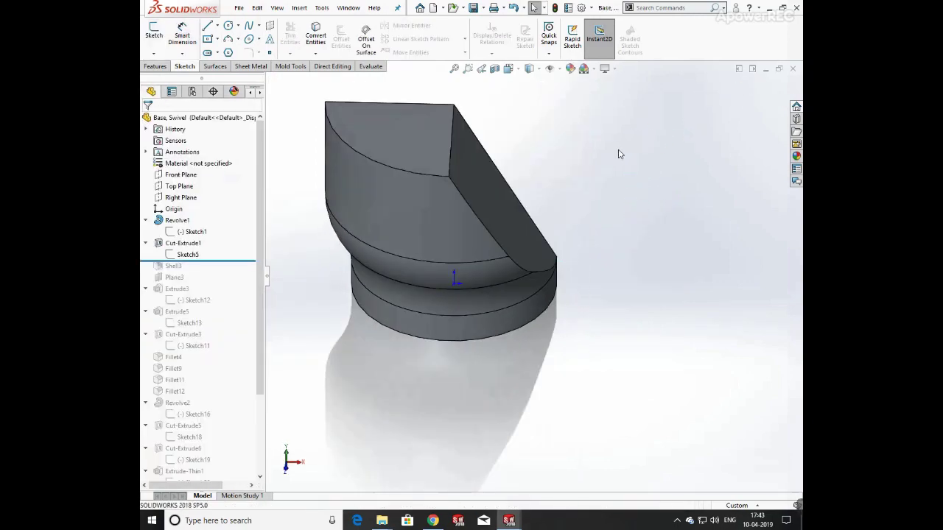
- Roll the model history forward past Shell3 and review the shell's thickness and removed faces
middle_click_drag(618, 152, 559, 172)
left_click_drag(240, 260, 228, 272)
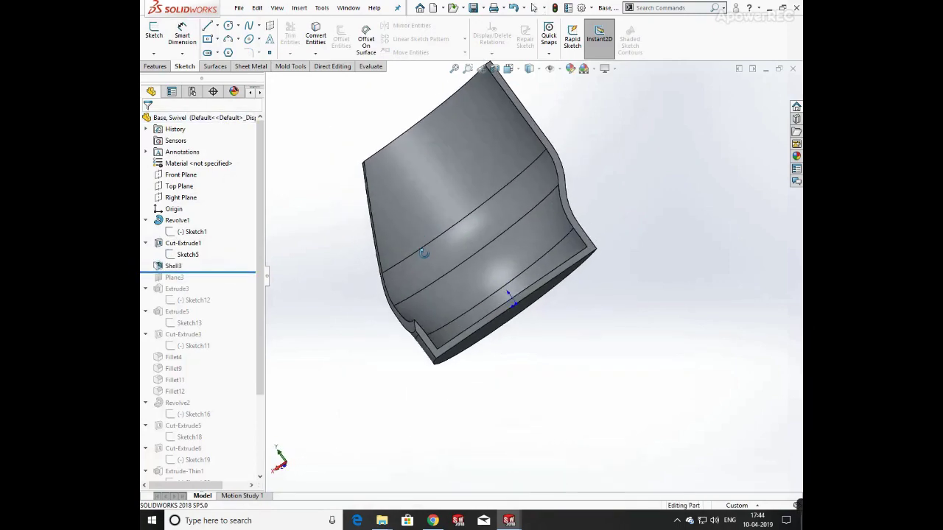
left_click(168, 269)
left_click(174, 234)
middle_click_drag(413, 221, 195, 137)
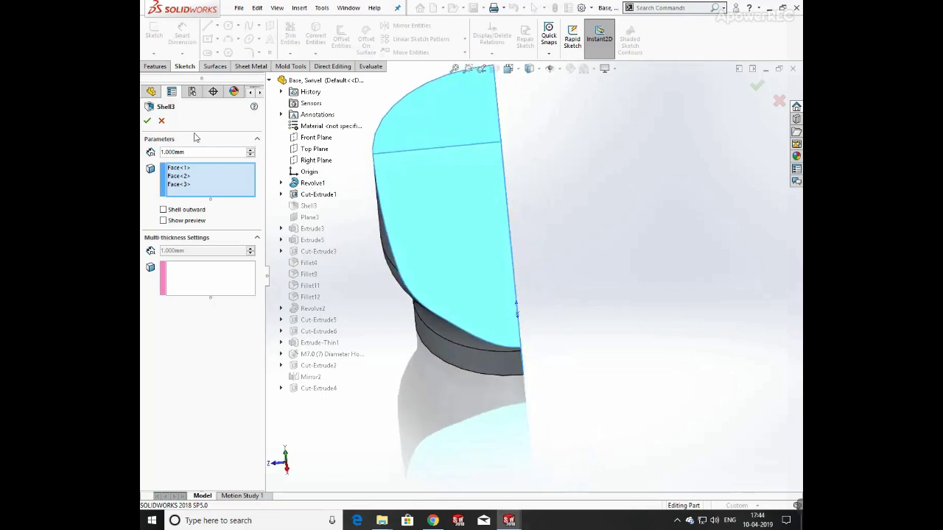
left_click(147, 120)
- Roll the model history forward past Plane3 and review the plane's definition
left_click_drag(210, 272, 216, 284)
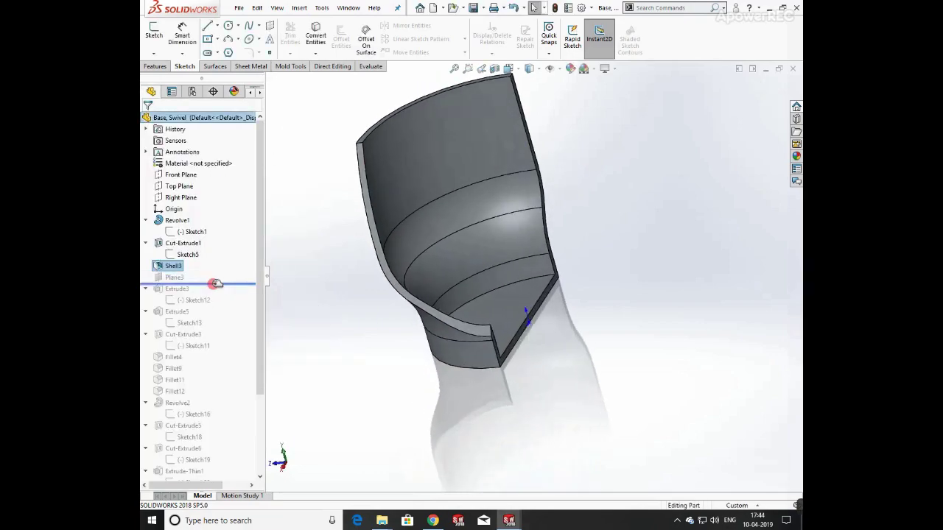
left_click(174, 277)
middle_click_drag(435, 231, 552, 224)
middle_click_drag(370, 146, 303, 122)
left_click(147, 122)
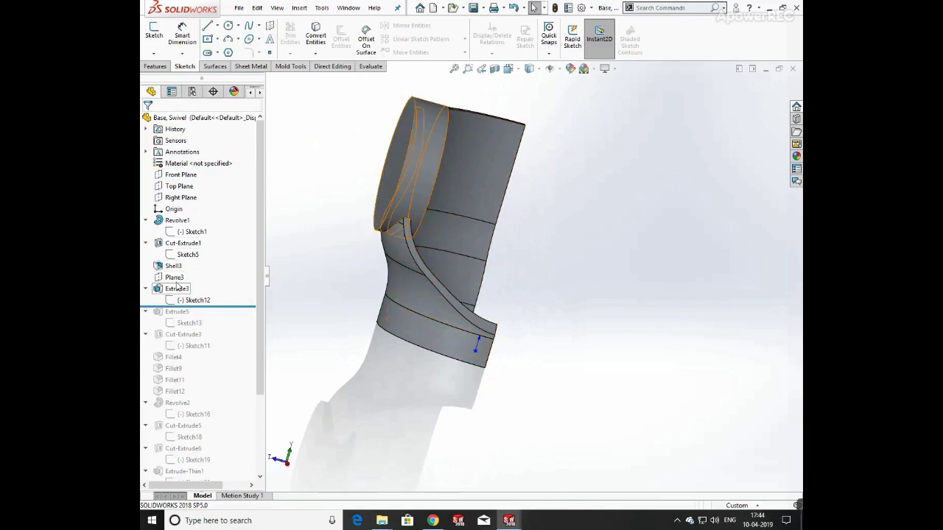
- Edit Sketch12 of Extrude3 and dimension the circle's diameter
left_click(173, 277)
left_click(193, 300)
left_click(208, 273)
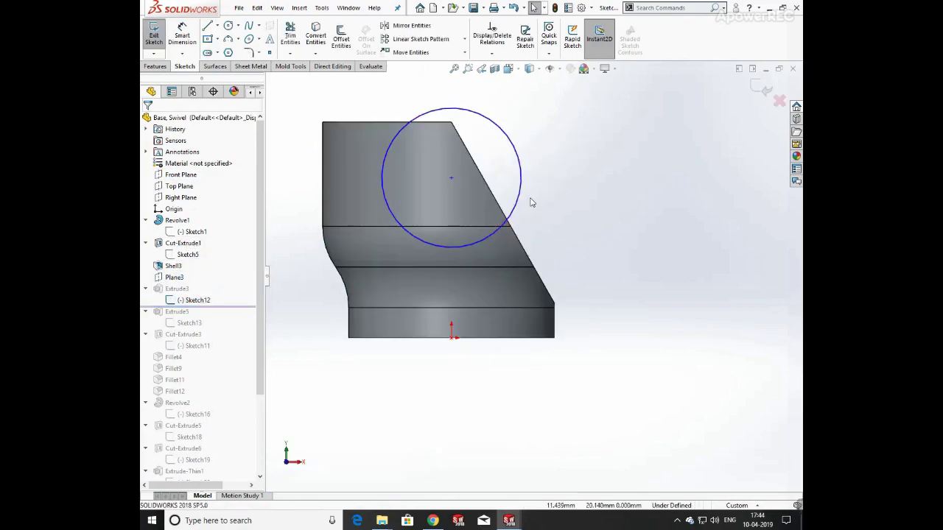
left_click(182, 37)
left_click(506, 165)
left_click(558, 169)
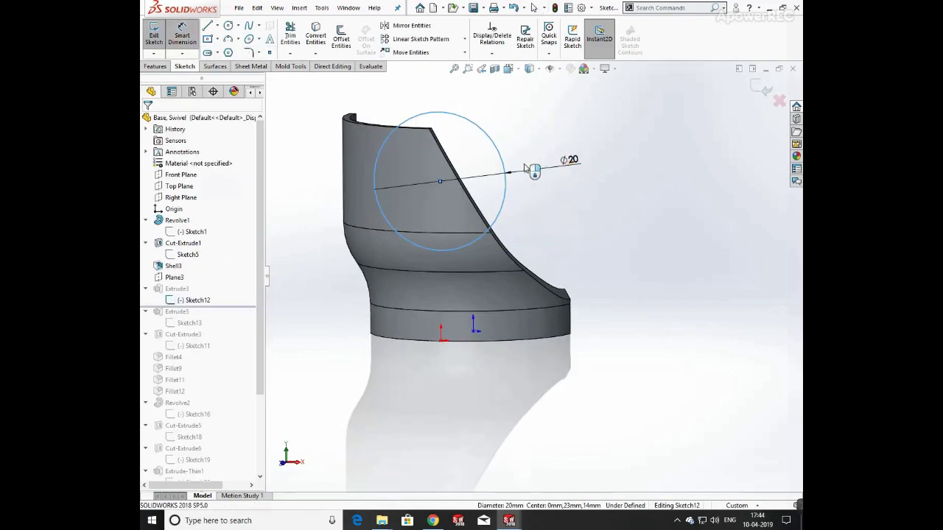
key("Return")
key("space")
left_click(421, 327)
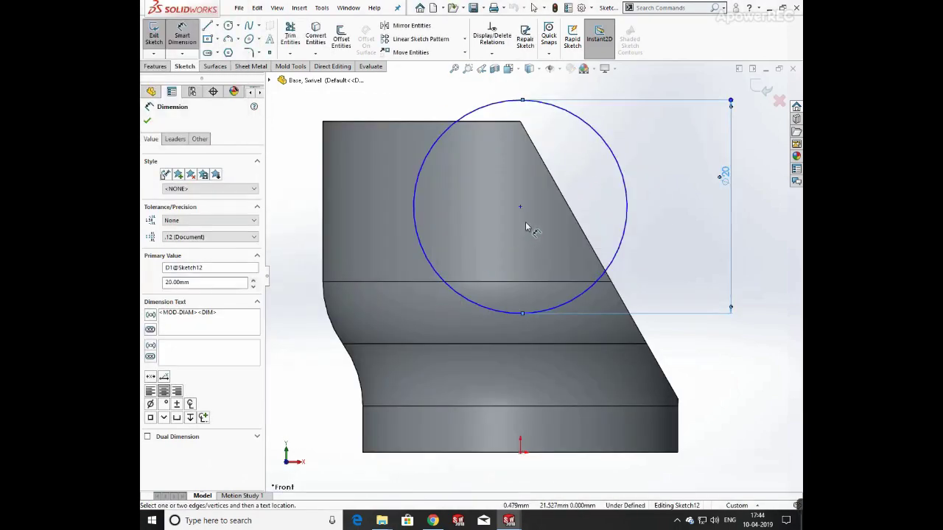
- Dimension the vertical distance from the origin to the circle's center and exit Sketch12
left_click(521, 448)
left_click(721, 385)
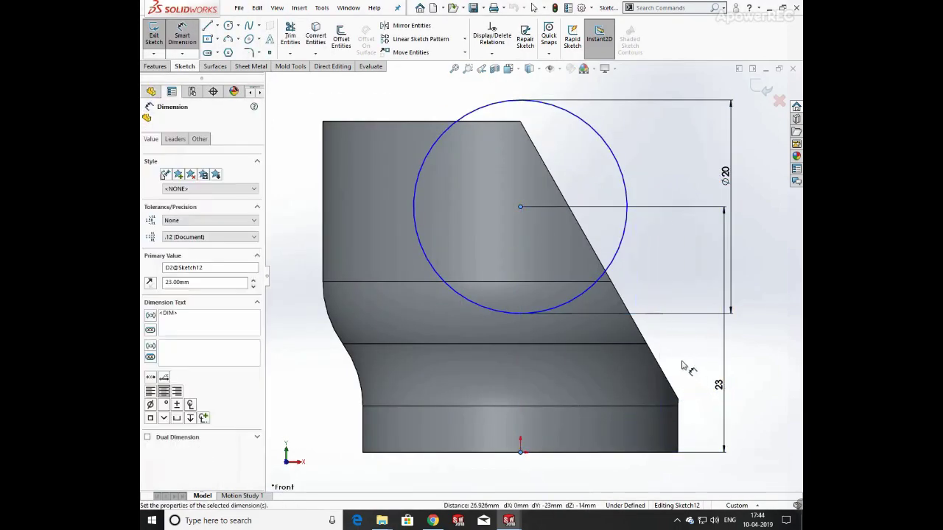
left_click(679, 369)
left_click(763, 91)
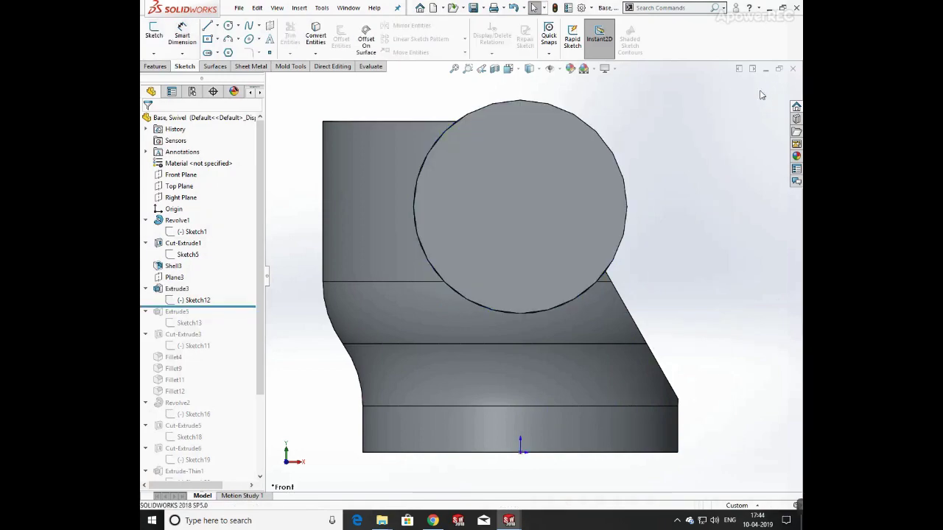
- Roll the model history forward past Extrude5 and open Sketch13 for editing
left_click_drag(231, 308, 224, 328)
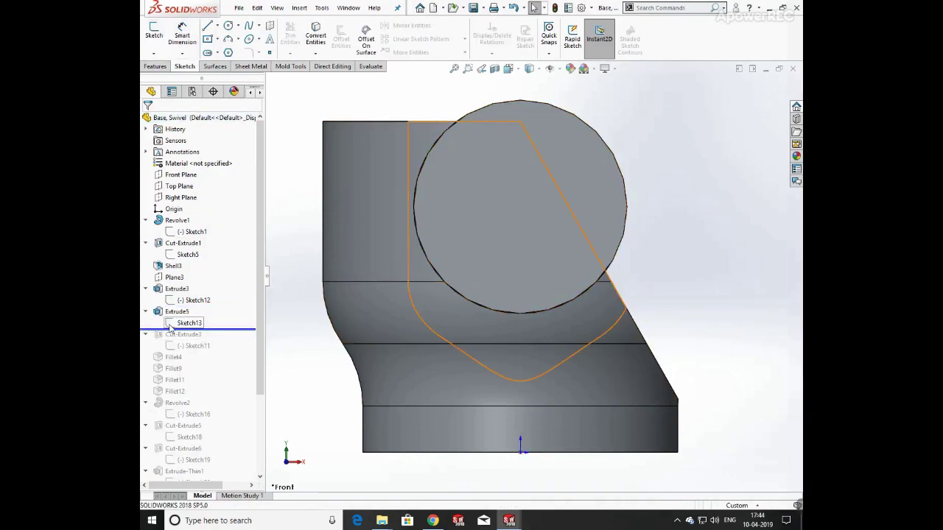
left_click(171, 327)
left_click(178, 297)
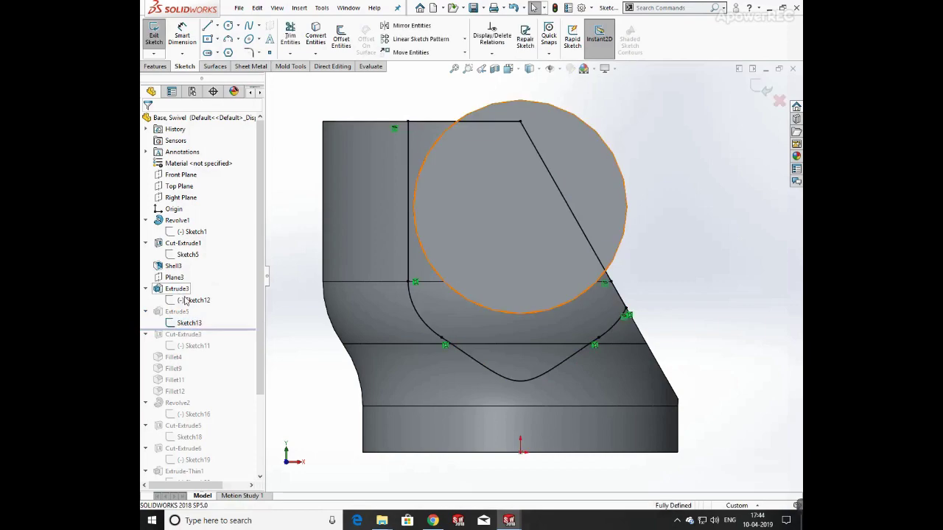
key("z")
- Add reference dimensions for the lengths of the profile's top horizontal line and left vertical line
left_click(182, 36)
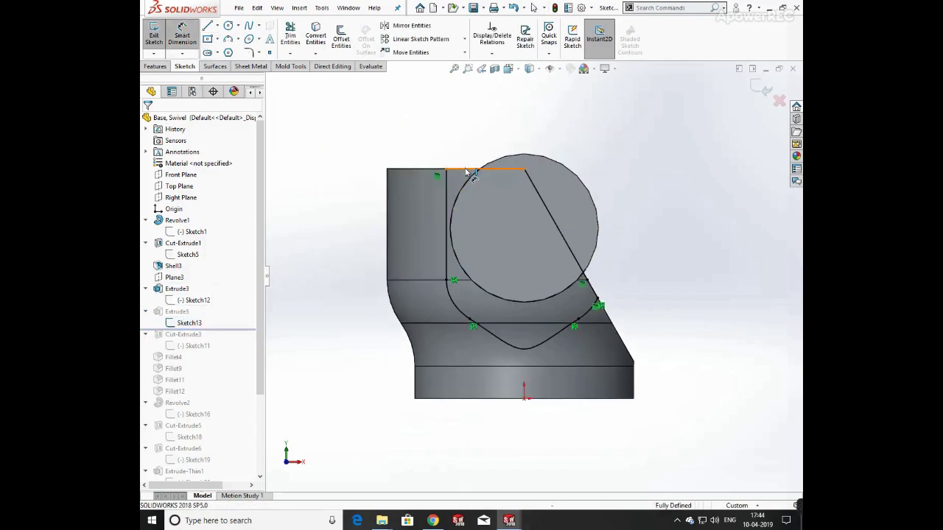
left_click(518, 169)
left_click(508, 122)
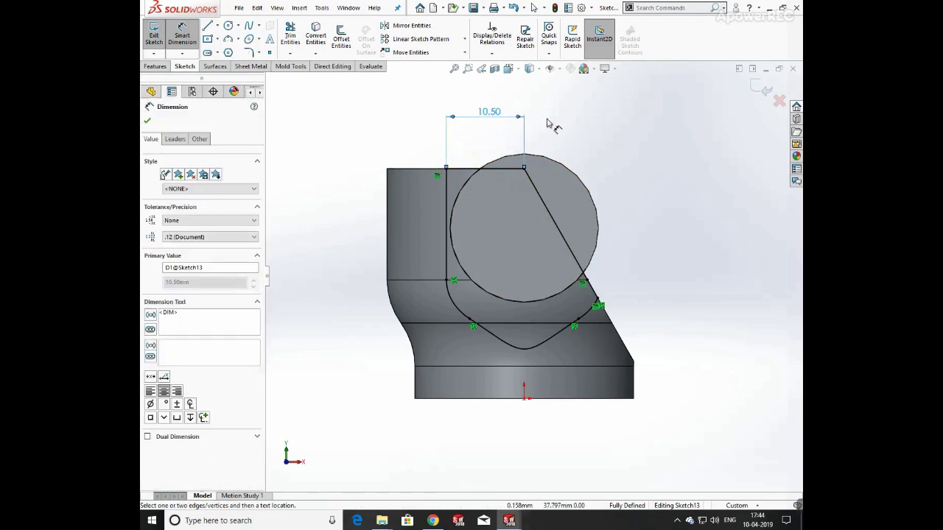
left_click(445, 241)
left_click(353, 219)
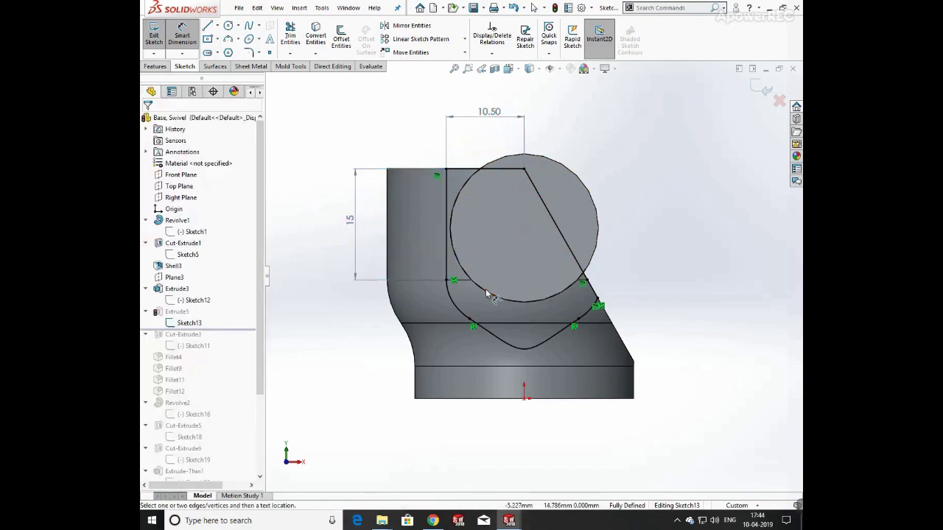
- Try to dimension the spline segments along the lower part of the Sketch13 profile
left_click(456, 309)
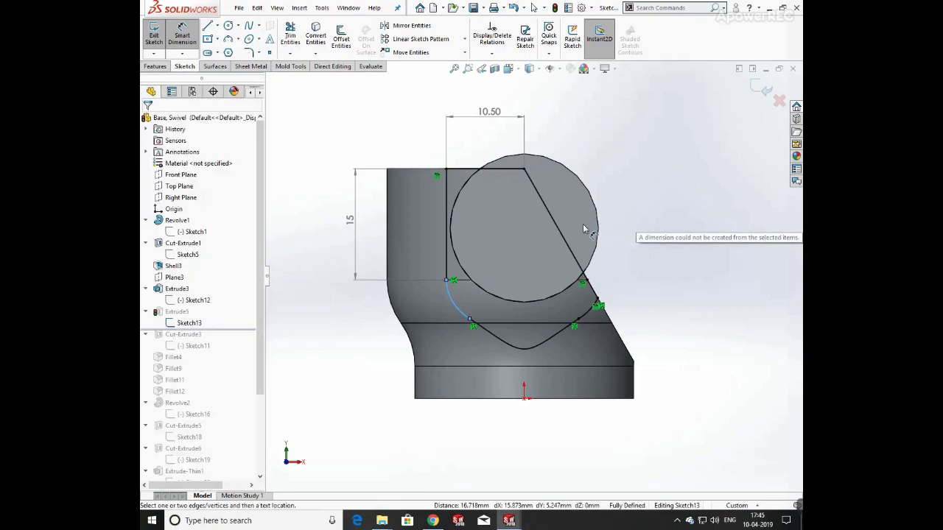
middle_click_drag(513, 204, 546, 235)
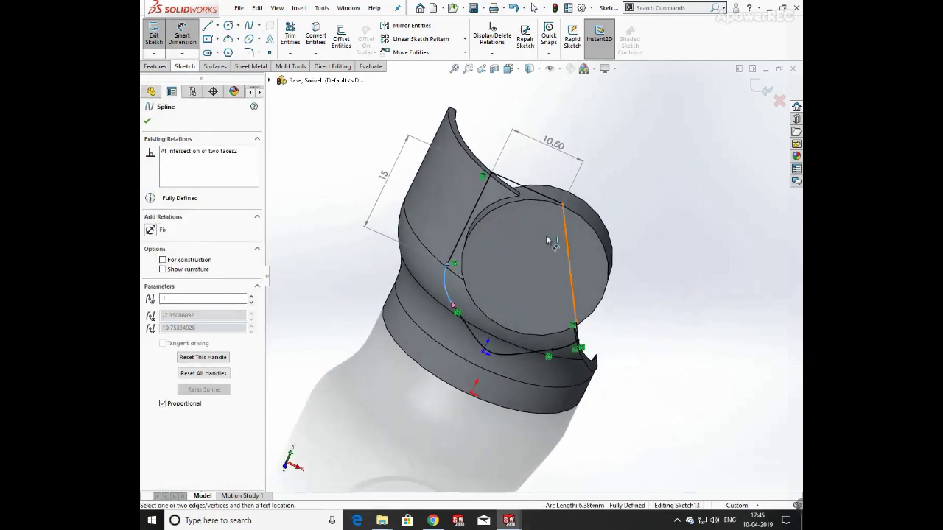
key("space")
key("ctrl+1")
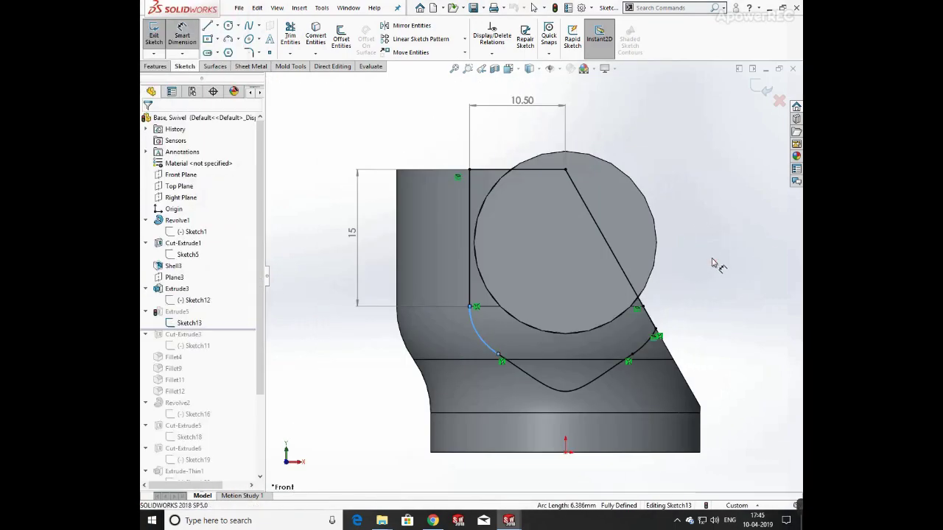
left_click(643, 308)
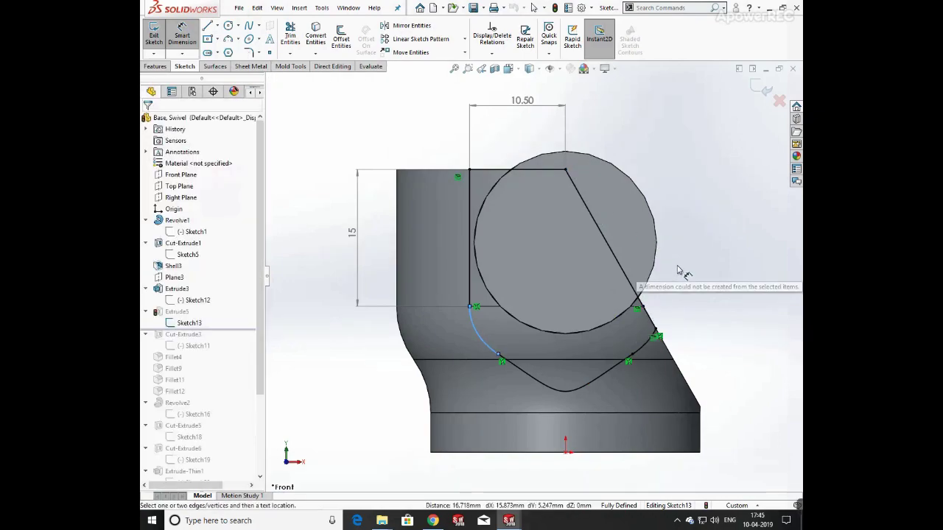
left_click(616, 260)
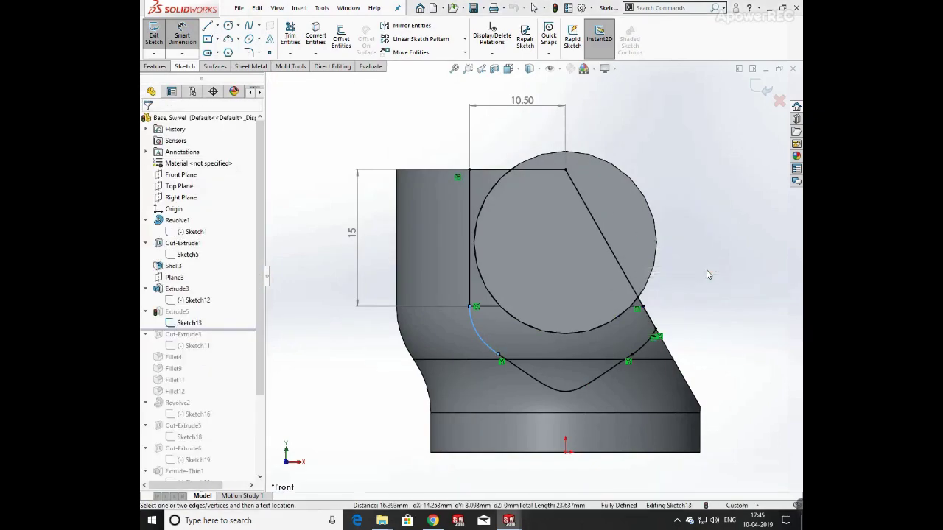
left_click(552, 387)
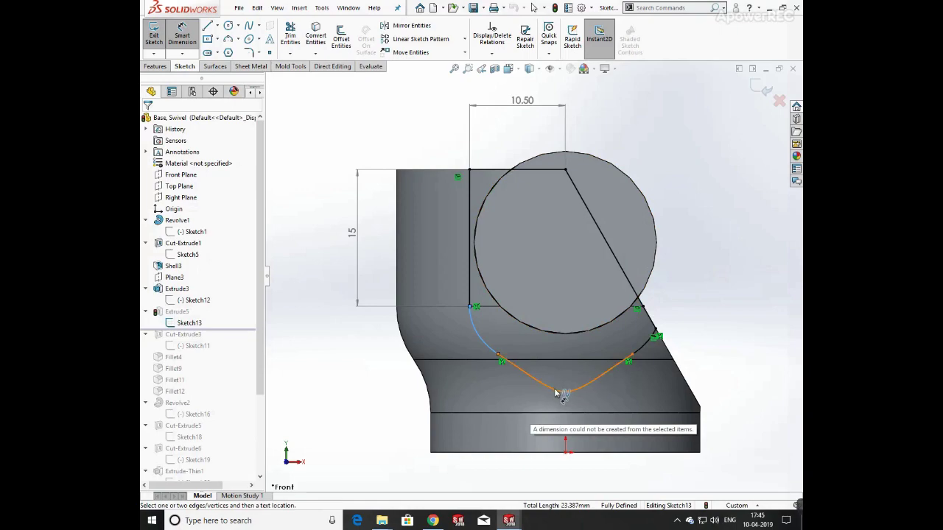
left_click(557, 390)
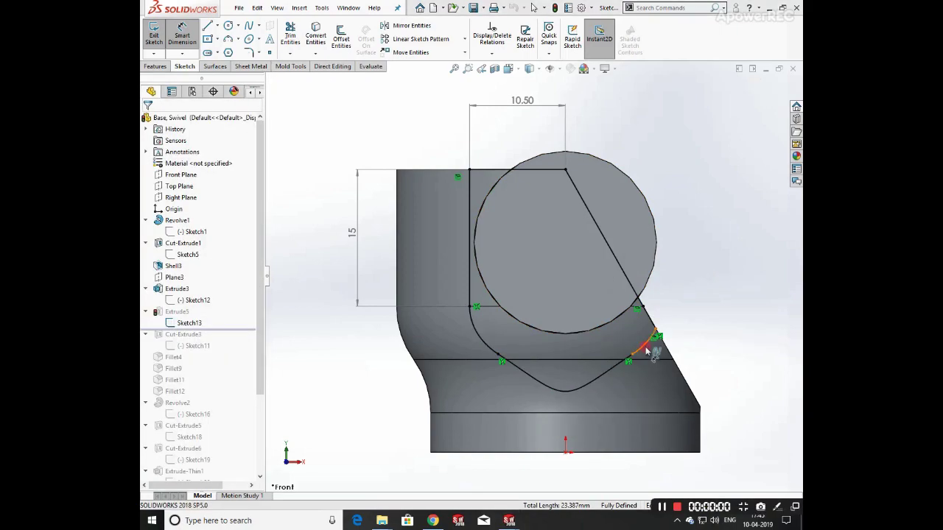
left_click(646, 351)
middle_click_drag(667, 316, 687, 275)
left_click(621, 338)
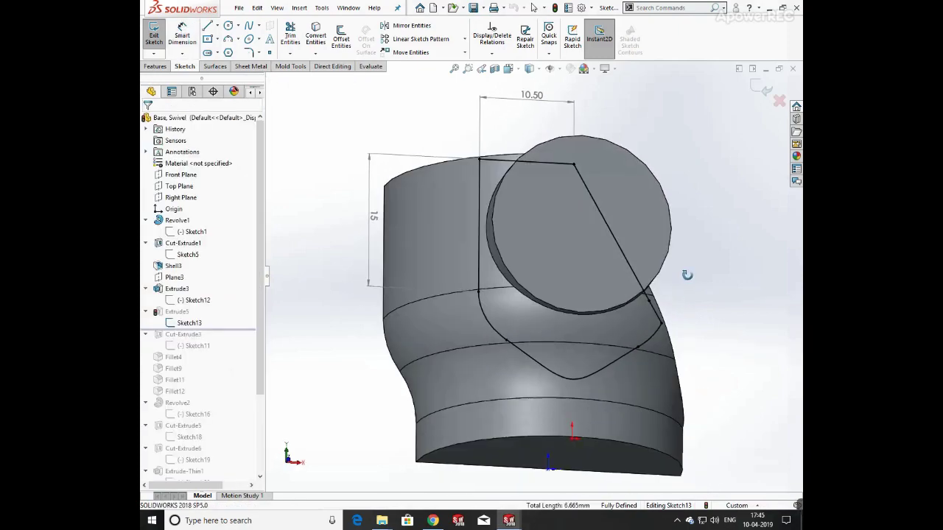
- Add a vertical reference dimension from the profile's top-left corner to the lower endpoint of the left spline
key("space")
left_click(501, 350)
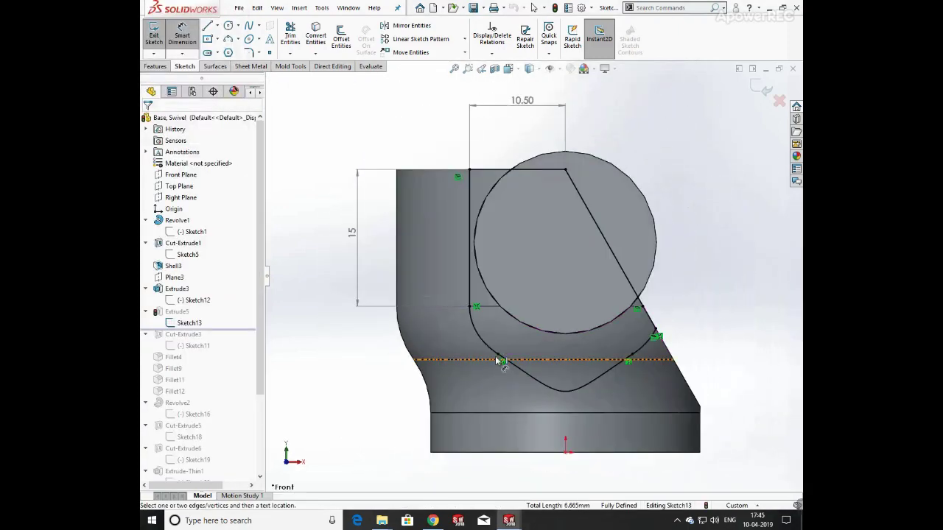
left_click(469, 170)
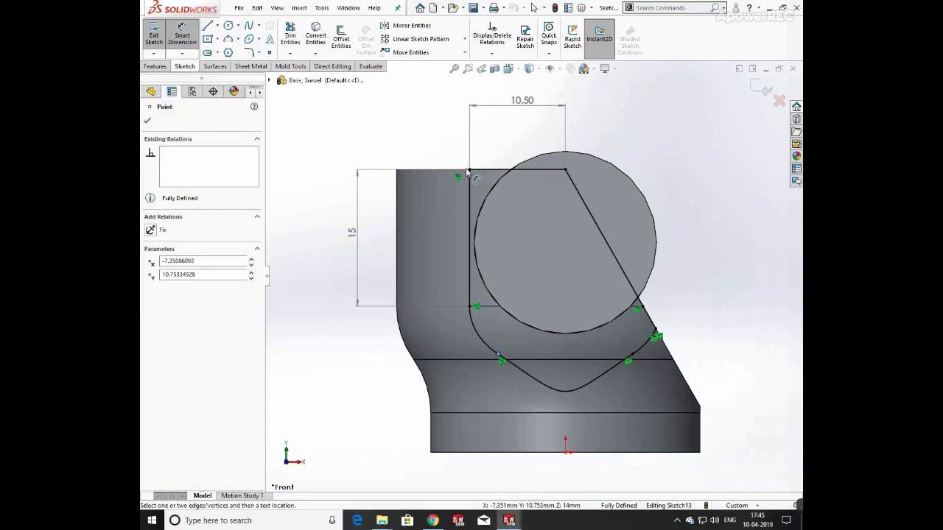
left_click(498, 354)
left_click(329, 266)
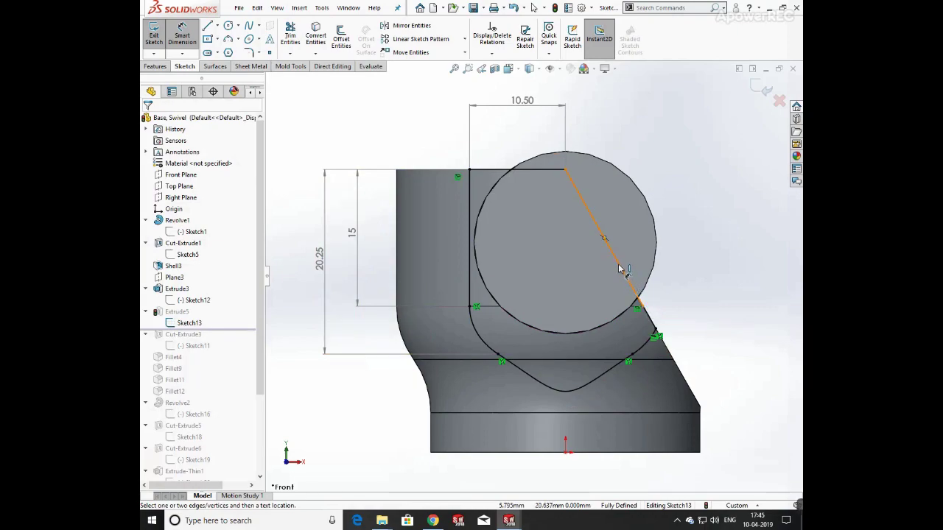
- Add a vertical reference dimension to the profile's slanted line and exit Sketch13
mouse_move(684, 182)
middle_mouse_down()
mouse_move(623, 246)
mouse_move(565, 282)
mouse_move(684, 238)
middle_mouse_up()
key("space")
left_click(459, 333)
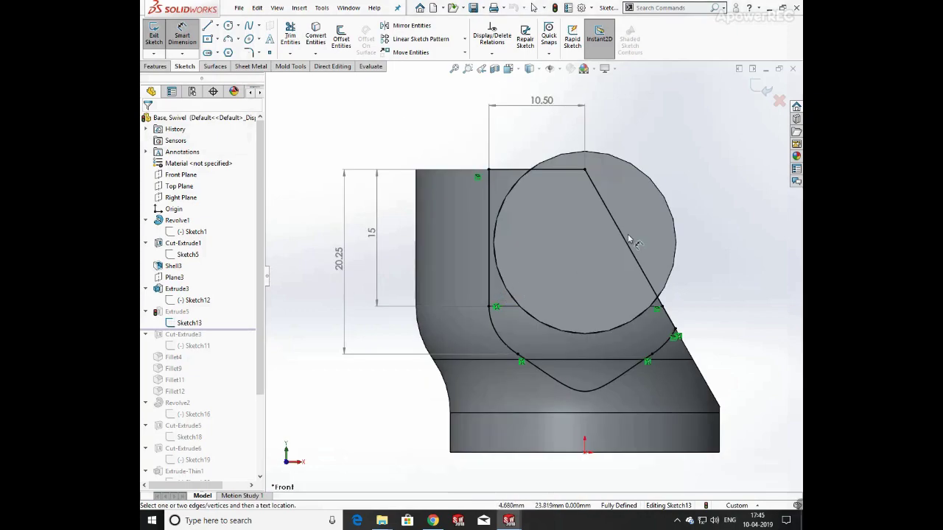
left_click(623, 243)
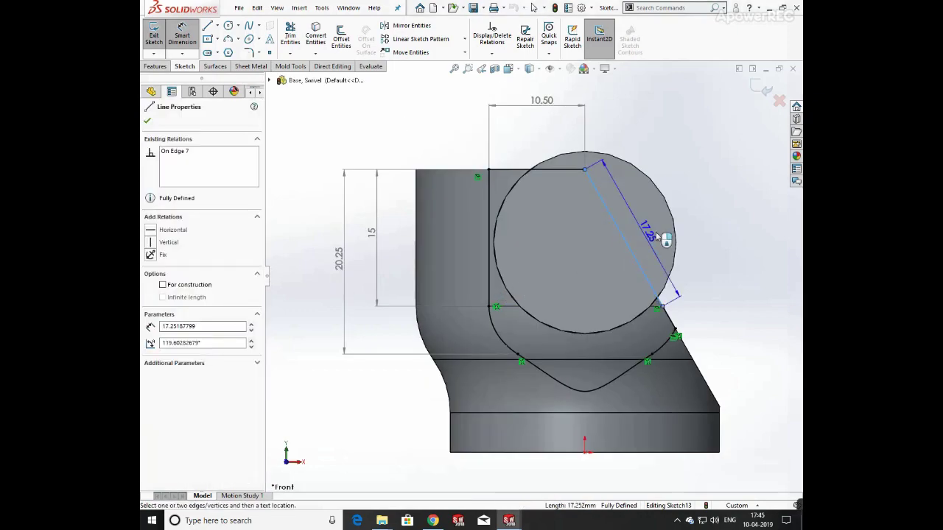
left_click(730, 233)
left_click(764, 88)
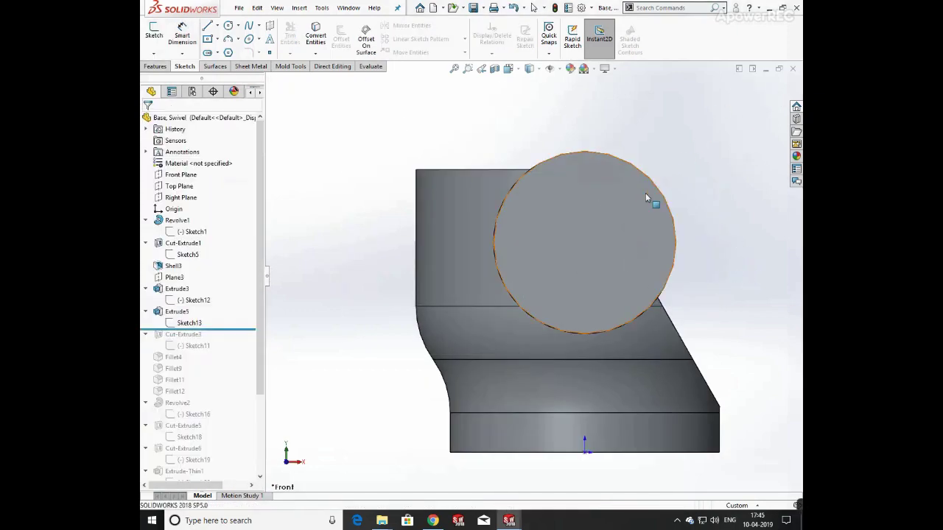
- Review Extrude5's end condition and target body, and close its definition without changes
mouse_move(646, 193)
middle_mouse_down()
mouse_move(412, 288)
mouse_move(412, 309)
mouse_move(385, 297)
mouse_move(395, 288)
middle_mouse_up()
left_click(177, 311)
left_click(193, 276)
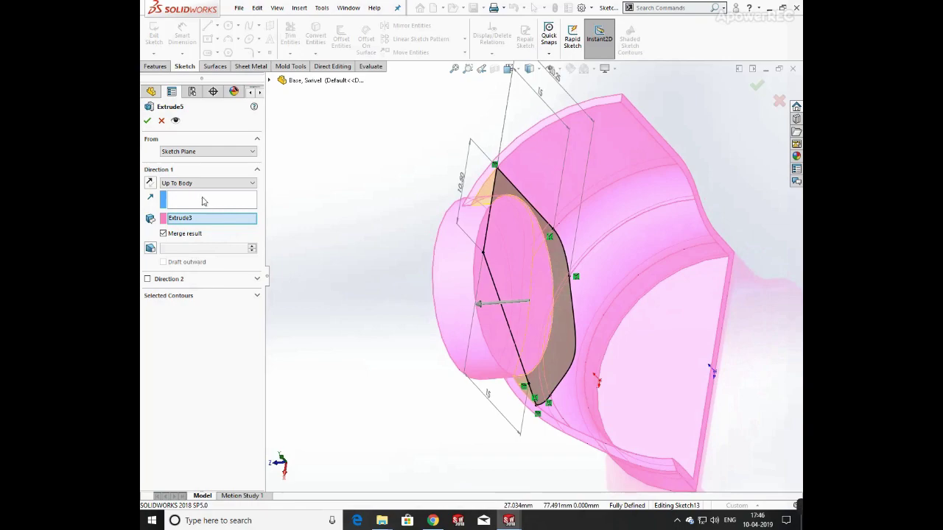
mouse_move(384, 220)
middle_mouse_down()
mouse_move(391, 229)
mouse_move(383, 230)
middle_mouse_up()
left_click(209, 221)
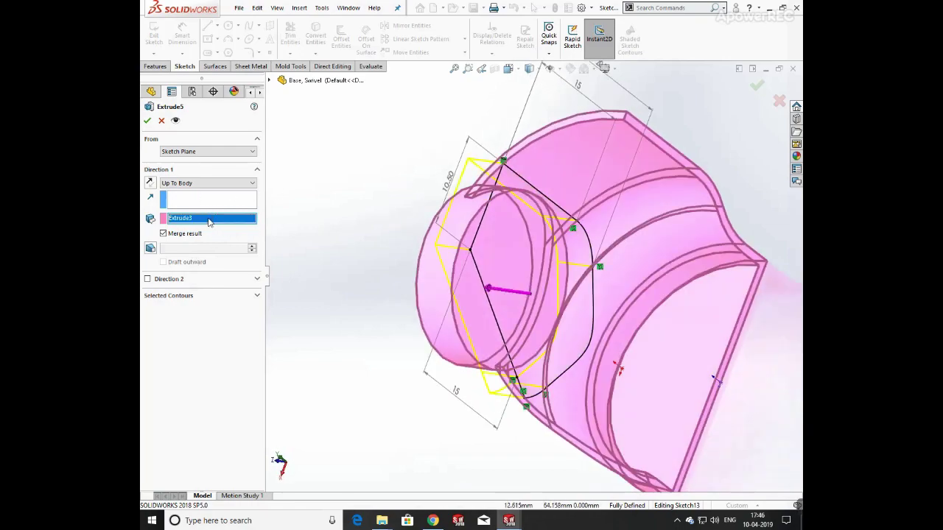
middle_click_drag(362, 198, 387, 168)
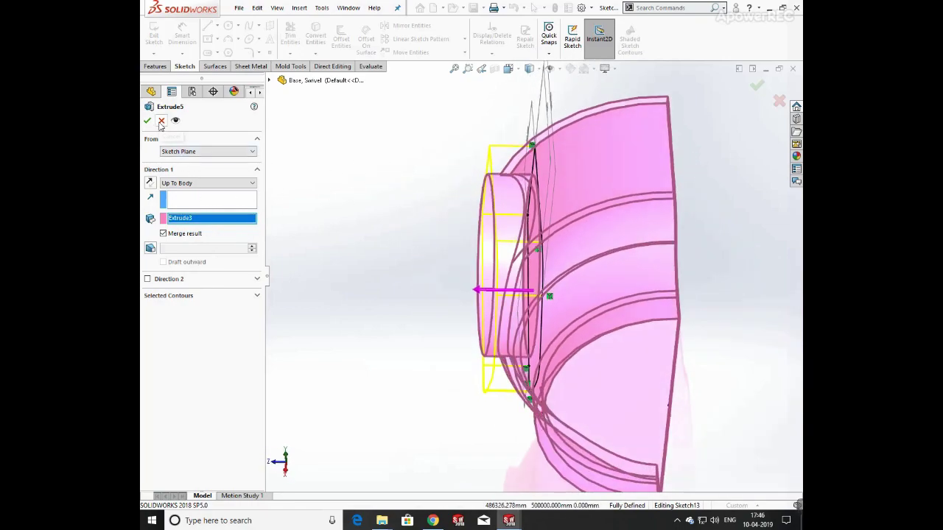
left_click(161, 124)
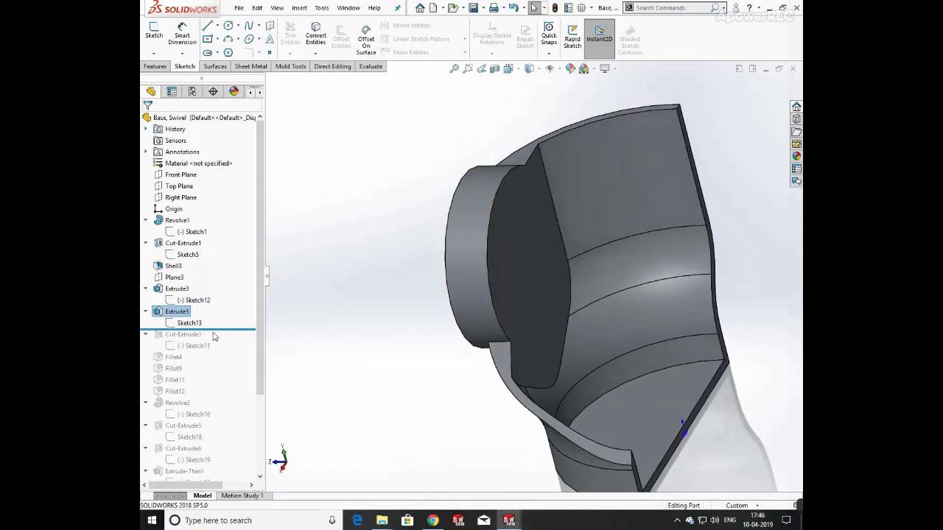
- Roll the model history forward past Cut-Extrude3 and open Sketch11 for editing
left_click_drag(215, 331, 219, 358)
left_click(202, 347)
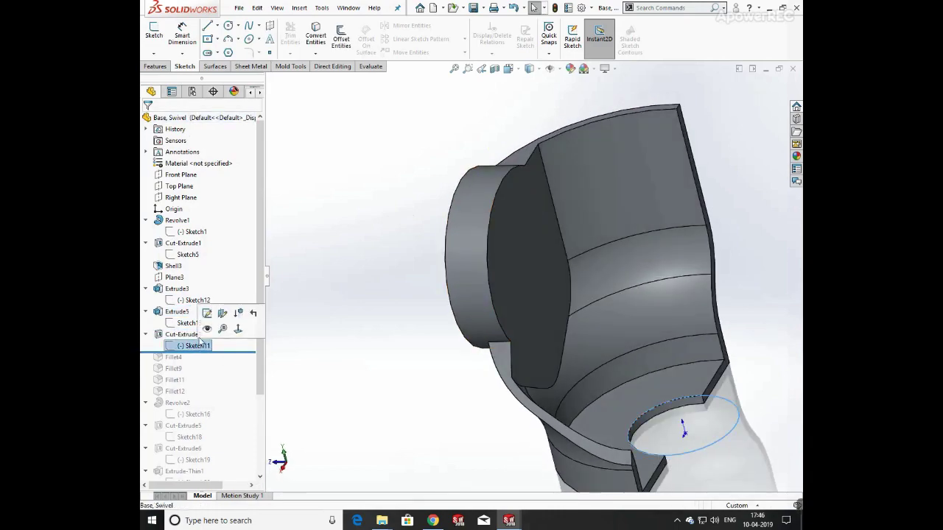
left_click(213, 314)
left_click(561, 285)
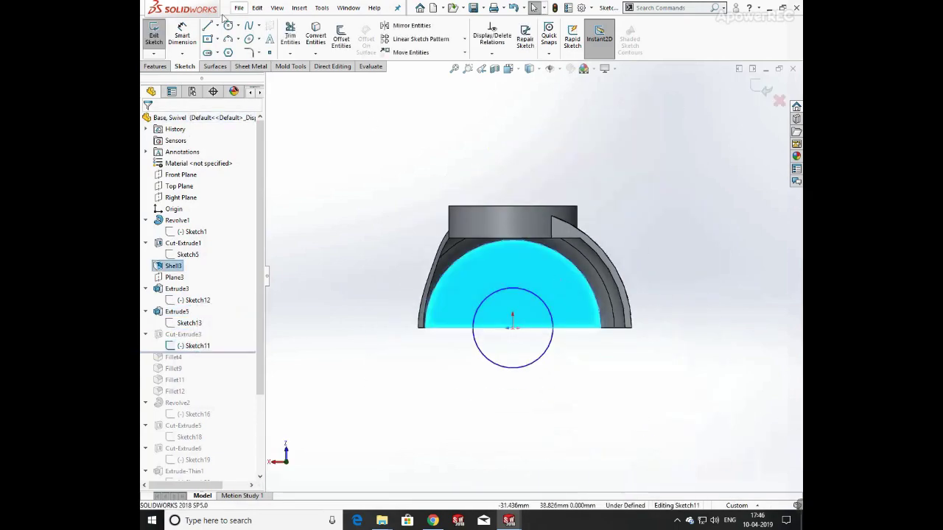
- Dimension the diameter of the circle in Sketch11 and exit the sketch
left_click(182, 35)
left_click(552, 317)
left_click(605, 398)
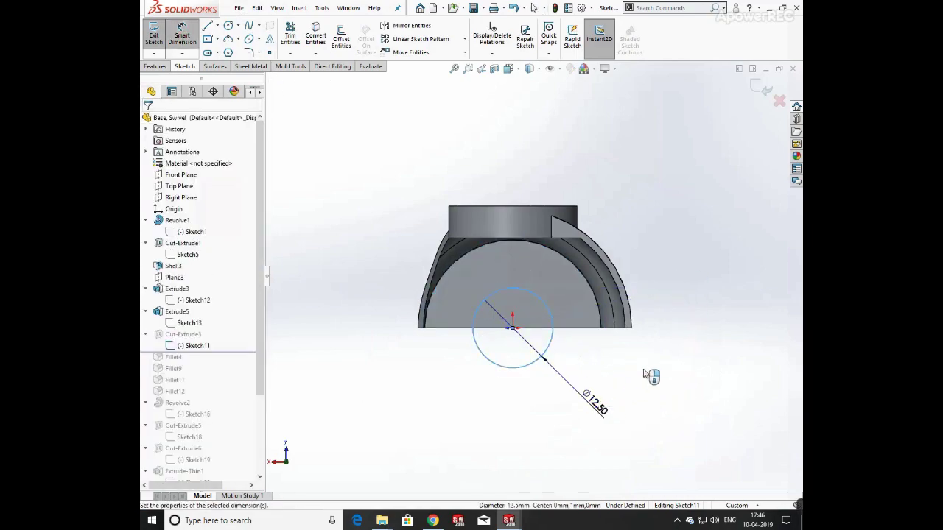
left_click(743, 194)
left_click(761, 87)
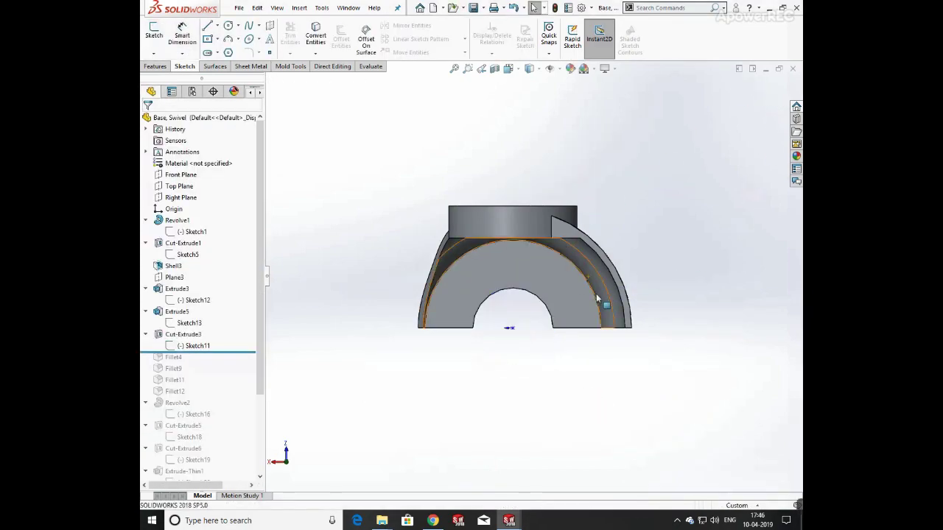
- Roll the model history forward past Fillet4 and review the fillet's radius and selected edge
left_click_drag(230, 353, 224, 364)
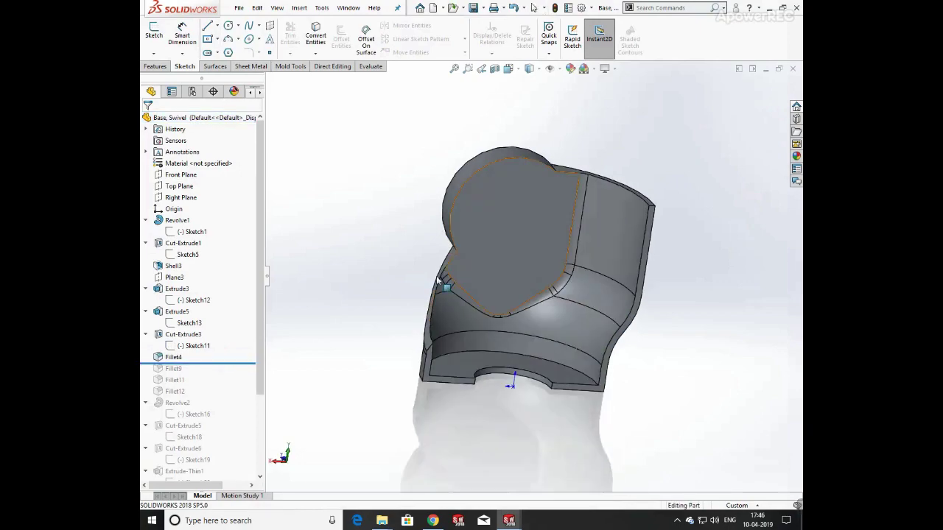
left_click(173, 357)
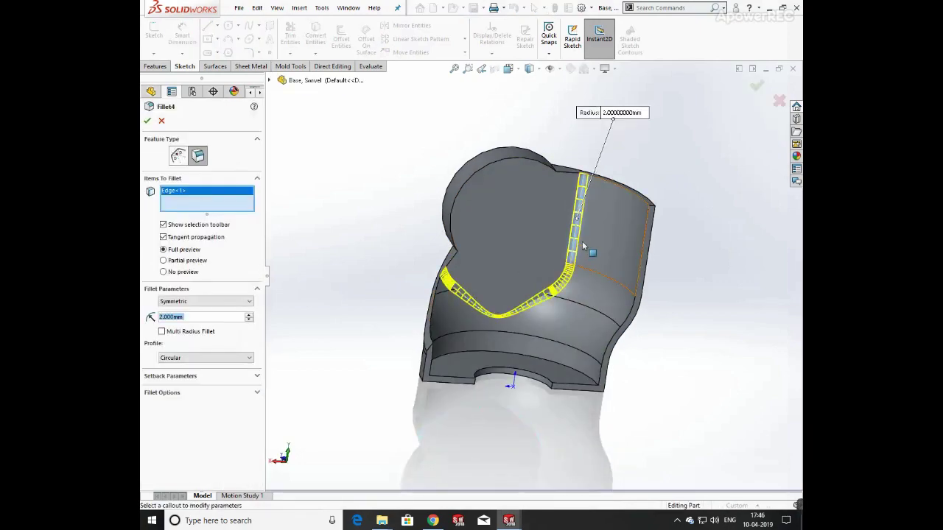
middle_click_drag(472, 349, 488, 301)
left_click(144, 125)
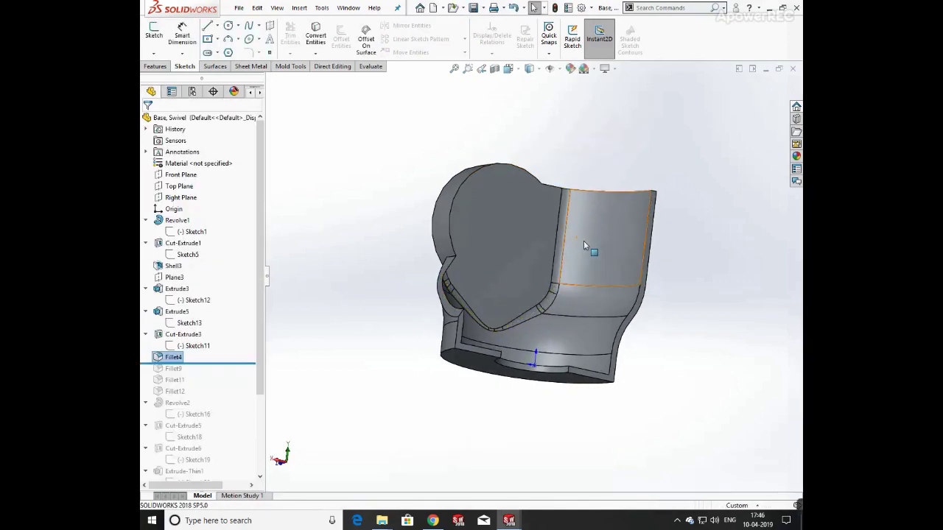
- Roll the model history forward past Fillet9 and review the fillet's radius and selected edge
left_click_drag(225, 366, 225, 377)
middle_click_drag(556, 322, 704, 255)
left_click(178, 368)
left_click(184, 333)
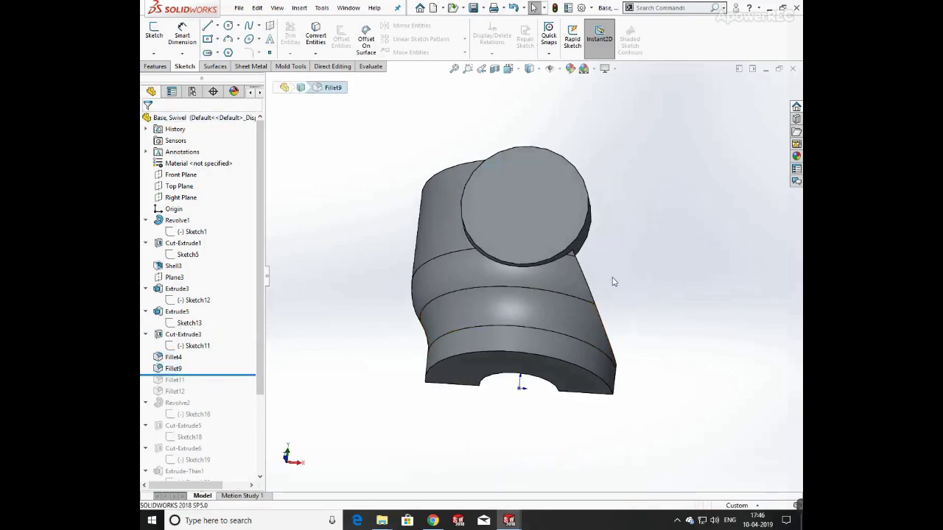
middle_click_drag(613, 282, 470, 264)
scroll(434, 246, "down", 4)
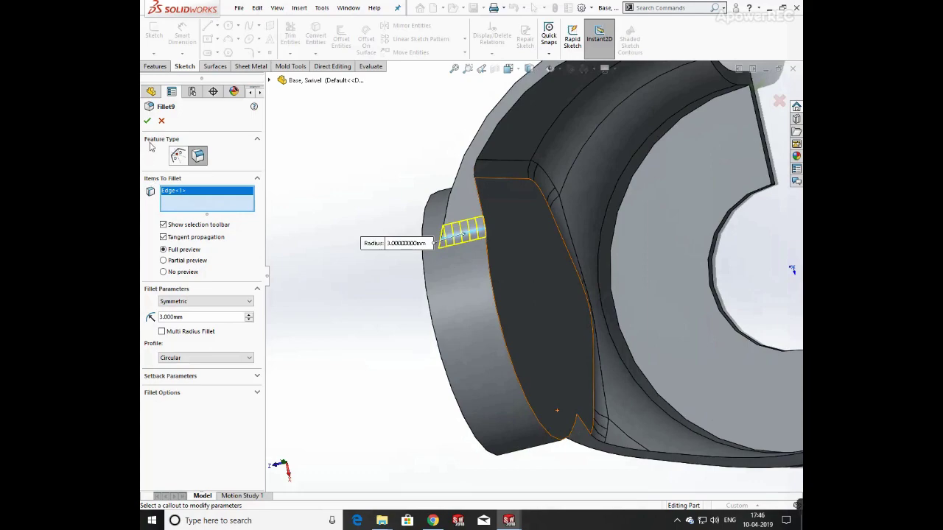
left_click(146, 120)
- Roll the model history forward past Fillet12 and review Fillet11's radius and its two face sets
left_click_drag(199, 375, 198, 396)
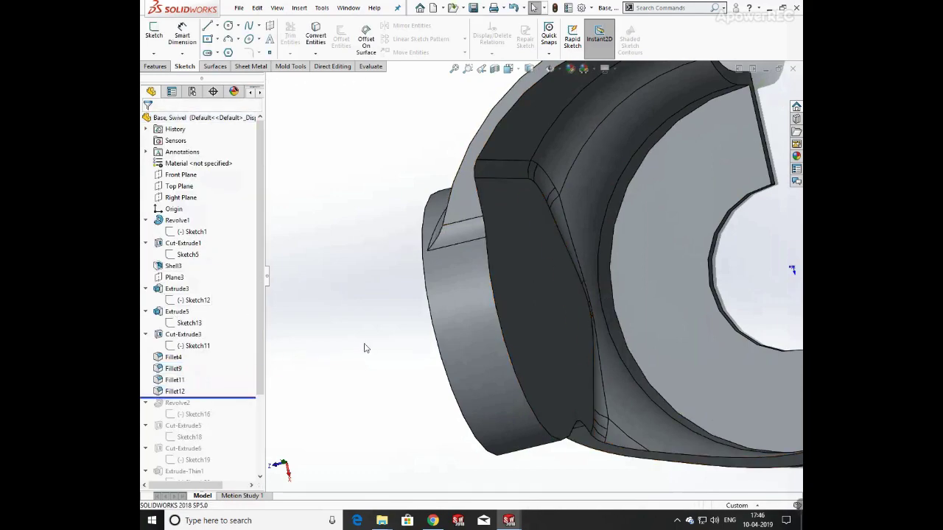
middle_click_drag(366, 349, 537, 256)
scroll(537, 256, "up", 4)
left_click(170, 381)
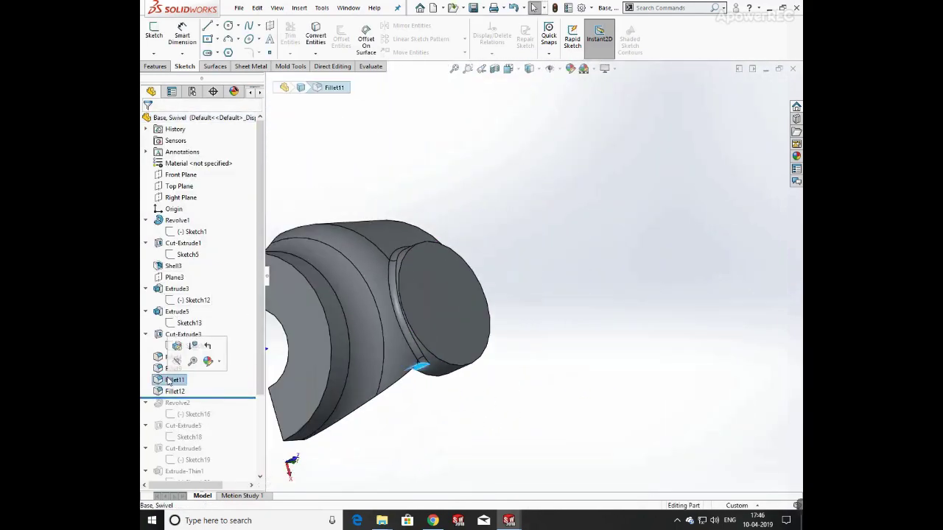
left_click(176, 351)
middle_click_drag(489, 406, 369, 216)
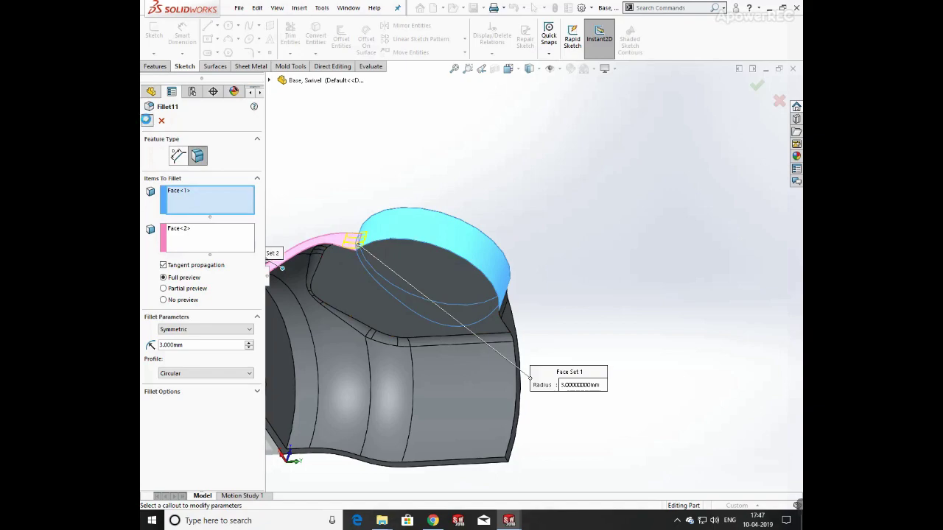
left_click(147, 120)
- Review Fillet12's radius and selected edge around the round boss
left_click(175, 391)
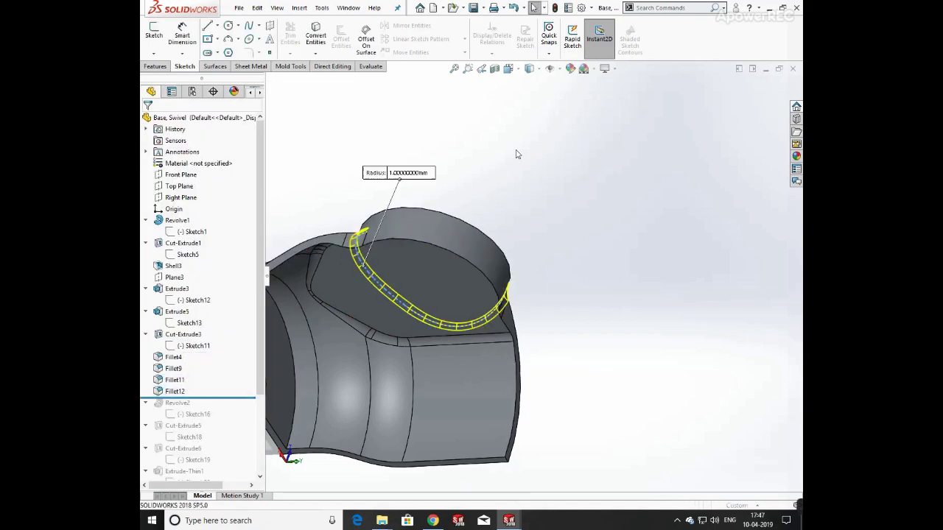
middle_click_drag(517, 154, 345, 232)
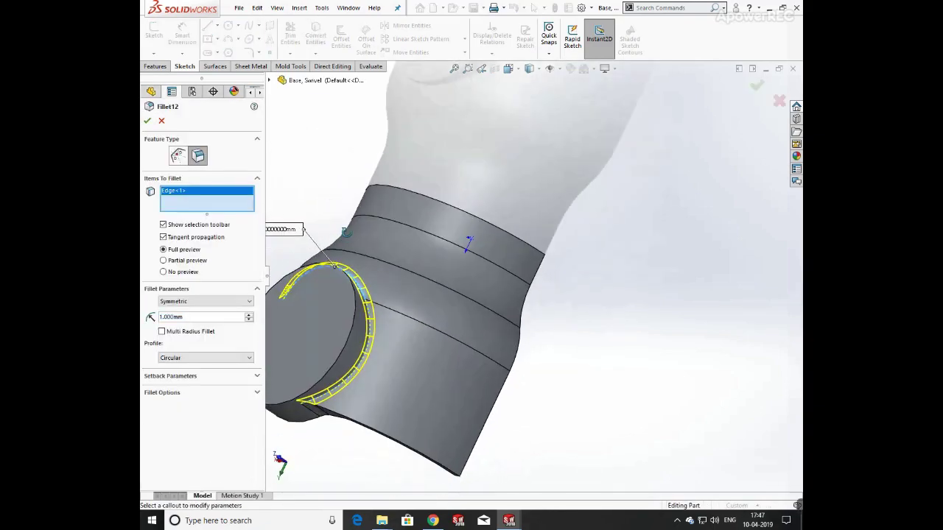
key("Return")
- Roll the model history forward past Revolve2 and open Sketch16 for editing
left_click_drag(221, 396, 221, 414)
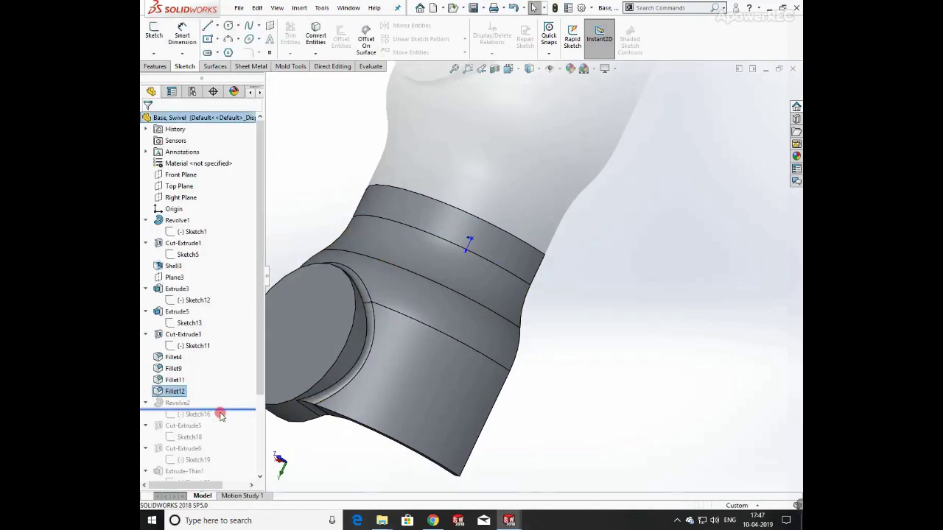
scroll(435, 365, "up", 2)
middle_click_drag(507, 302, 369, 309)
left_click(196, 413)
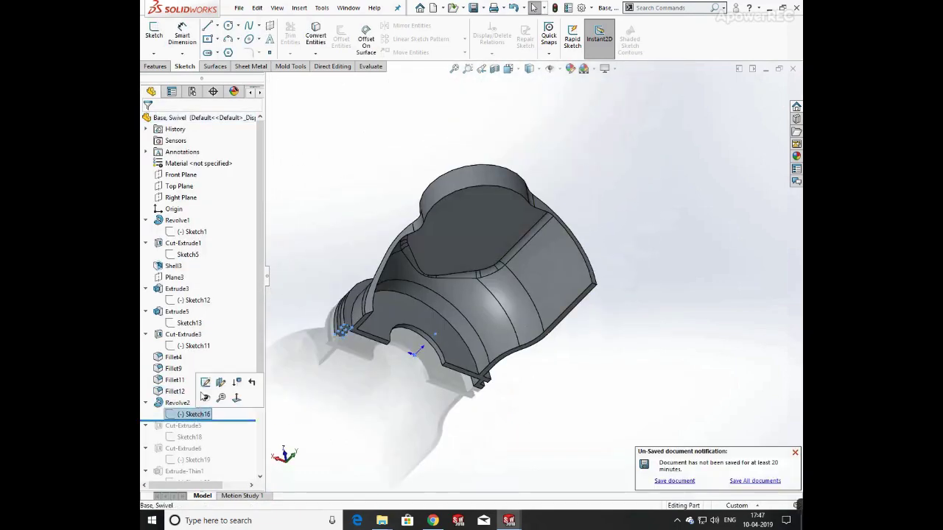
left_click(203, 382)
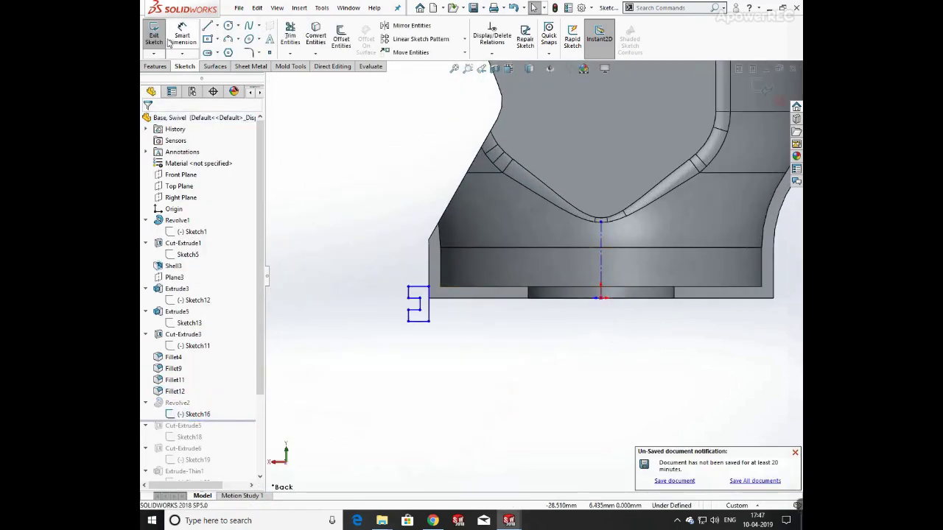
- Dimension the overall width of the small grooved profile in Sketch16 along its lower edge
left_click(171, 40)
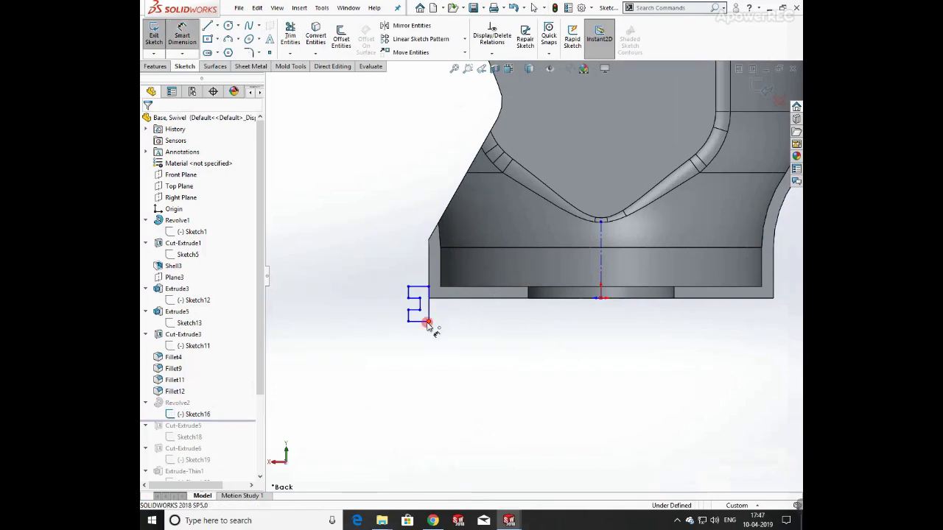
left_click(427, 322)
left_click(409, 321)
left_click(471, 392)
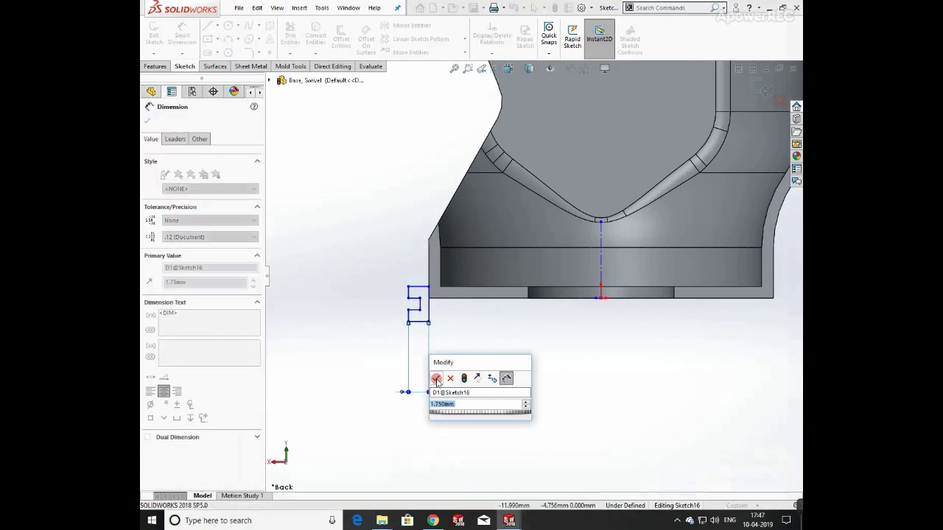
left_click(437, 380)
- Dimension the heights of the lower lip, the groove and the upper lip of the Sketch16 profile
left_click(409, 315)
left_click(369, 370)
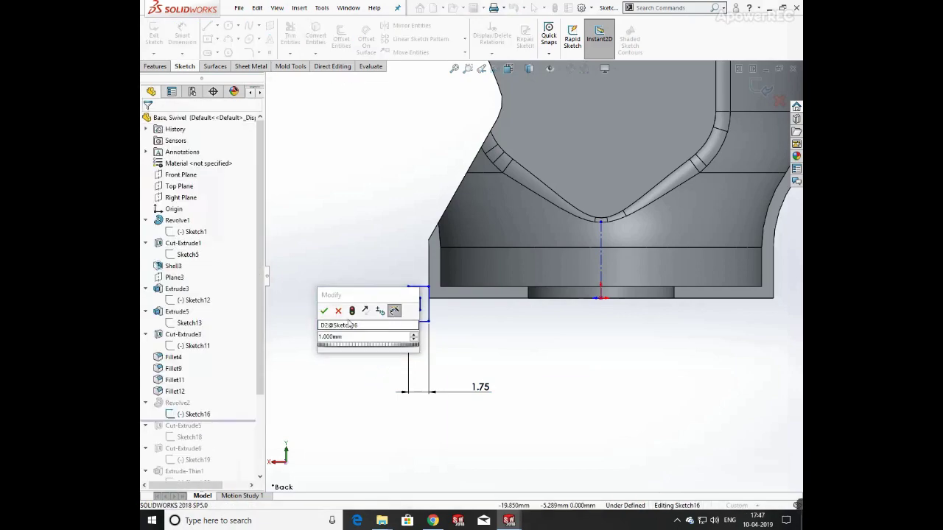
key("Escape")
left_click(422, 307)
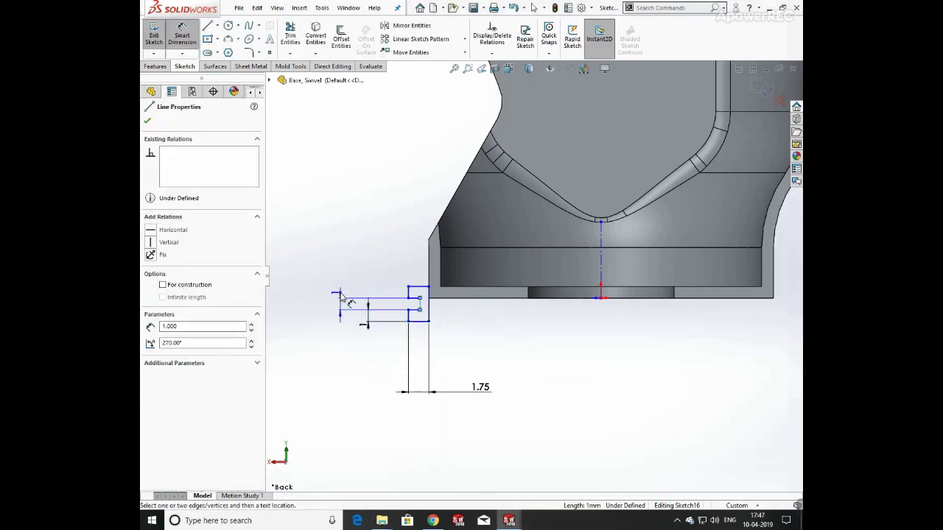
left_click(336, 291)
left_click(298, 280)
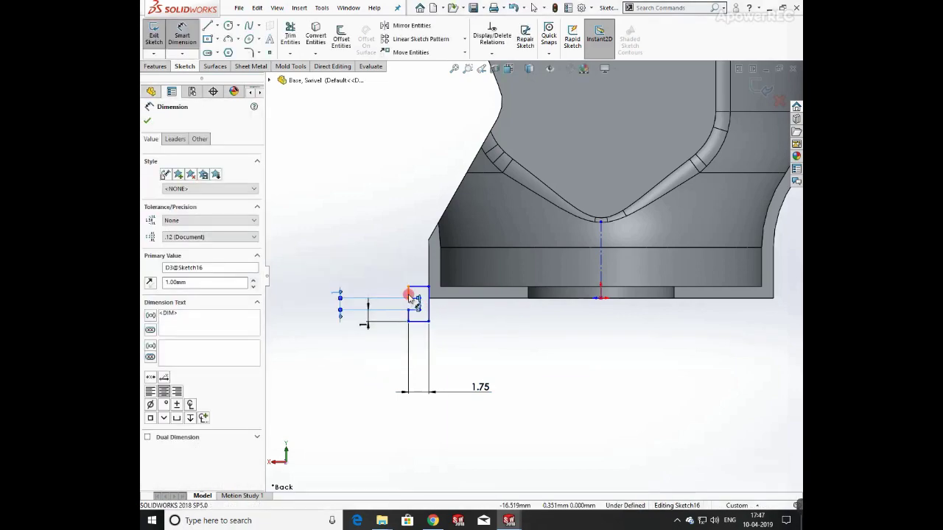
left_click(409, 296)
left_click(317, 273)
left_click(277, 260)
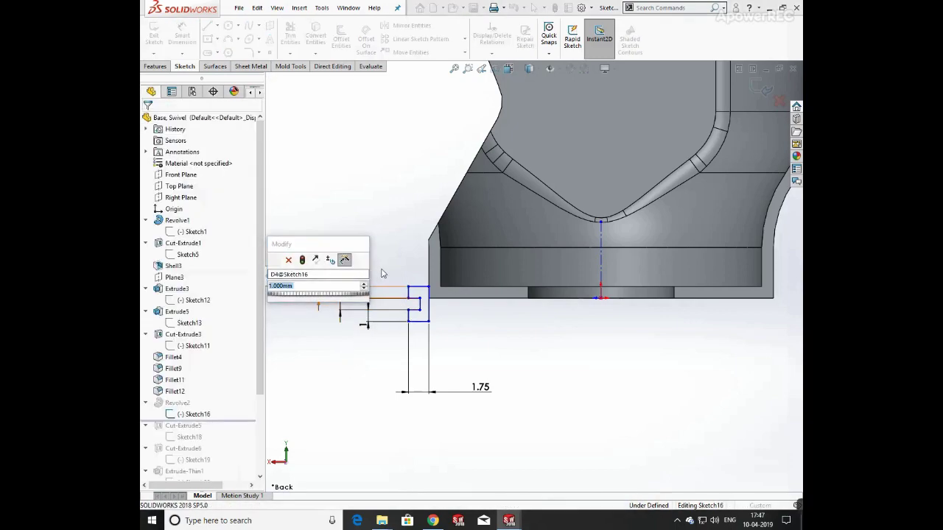
- Dimension the horizontal distances from the origin to the profile's outer corner and to the groove's inner corner, and exit Sketch16
left_click(409, 286)
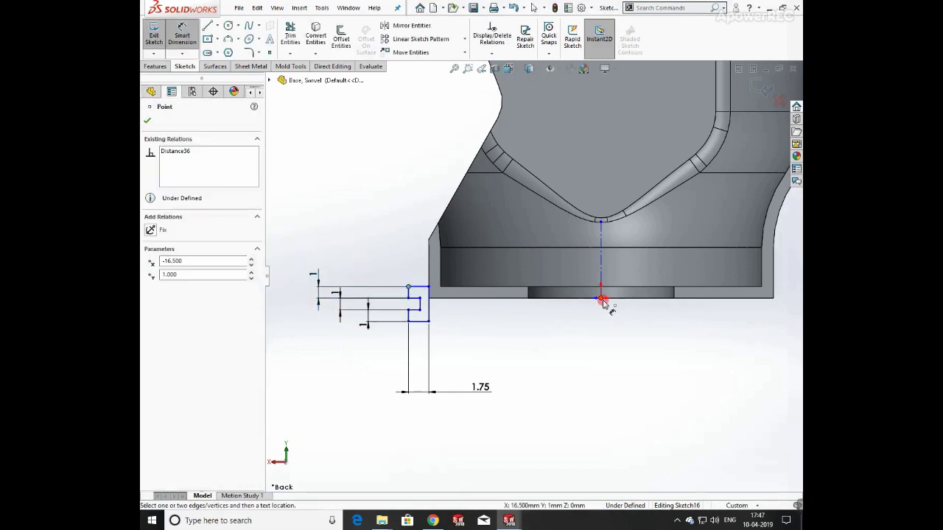
left_click(602, 299)
left_click(539, 453)
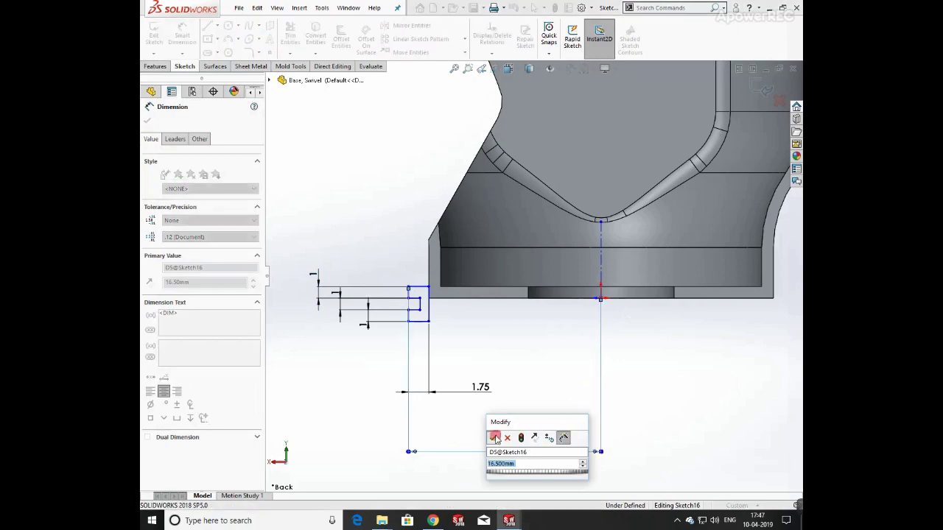
left_click(495, 436)
left_click(602, 298)
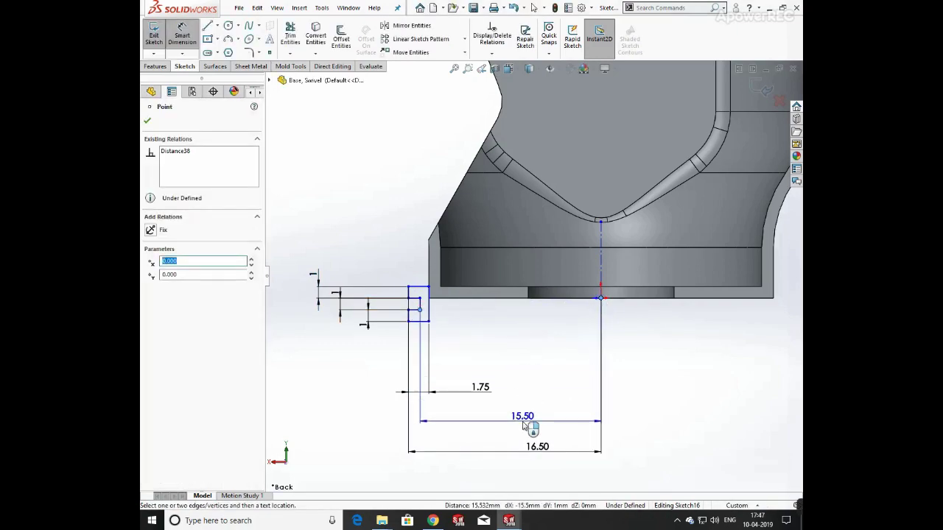
left_click(544, 428)
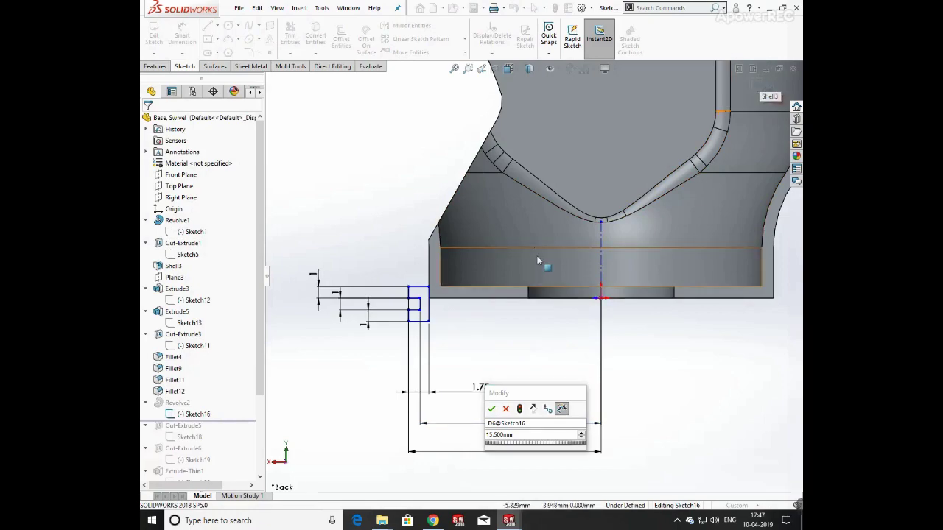
left_click(492, 408)
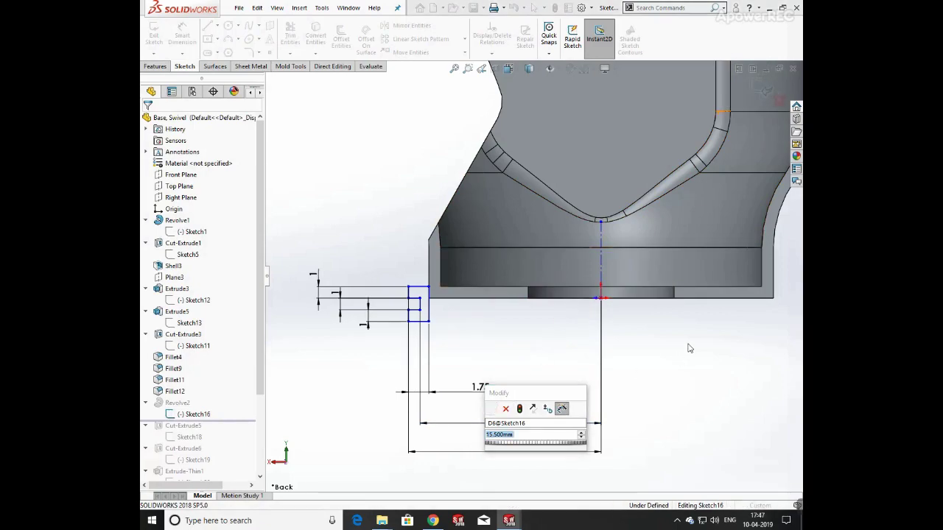
left_click(764, 92)
- Roll the model history forward past Cut-Extrude5 and open Sketch18 for editing
mouse_move(575, 318)
middle_mouse_down()
mouse_move(663, 331)
mouse_move(627, 347)
middle_mouse_up()
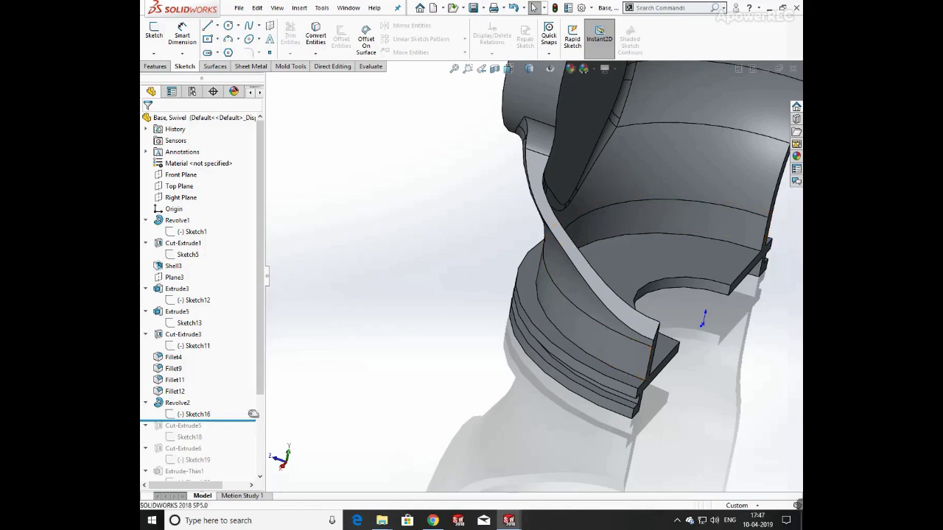
scroll(214, 354, "down", 3)
left_click_drag(229, 317, 229, 324)
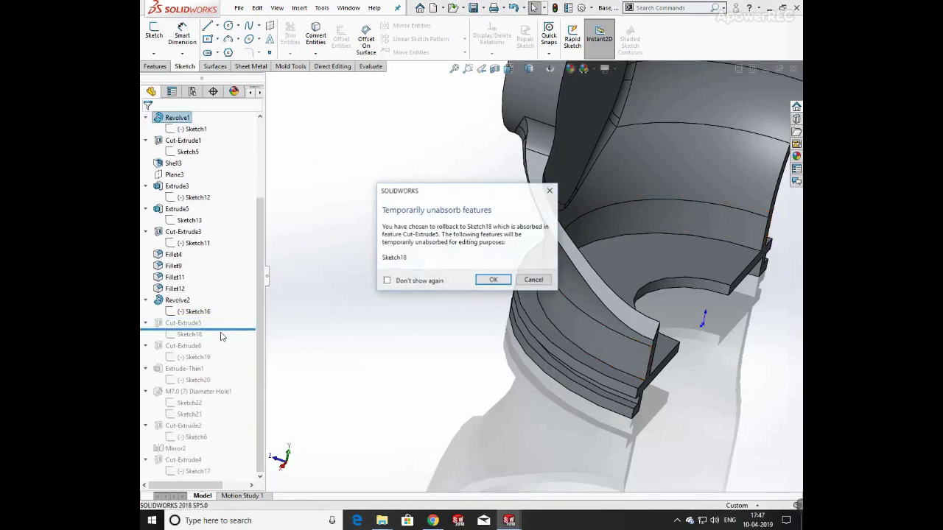
left_click(493, 280)
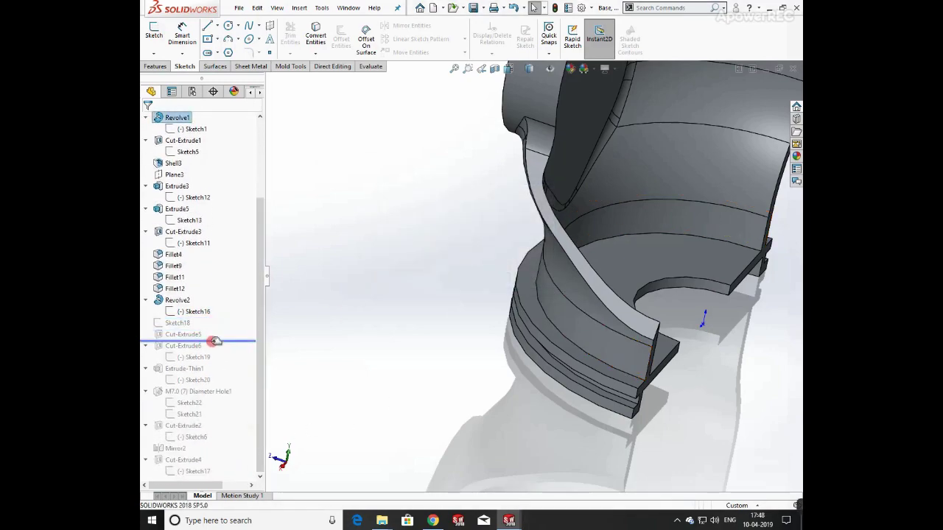
left_click(210, 335)
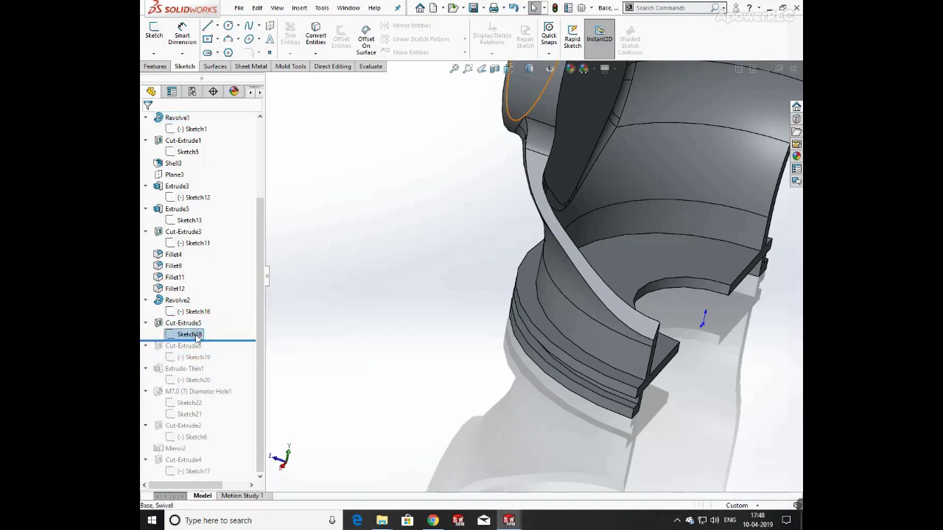
left_click(204, 305)
- Dimension the diameter of the circle in Sketch18 and exit the sketch
key("space")
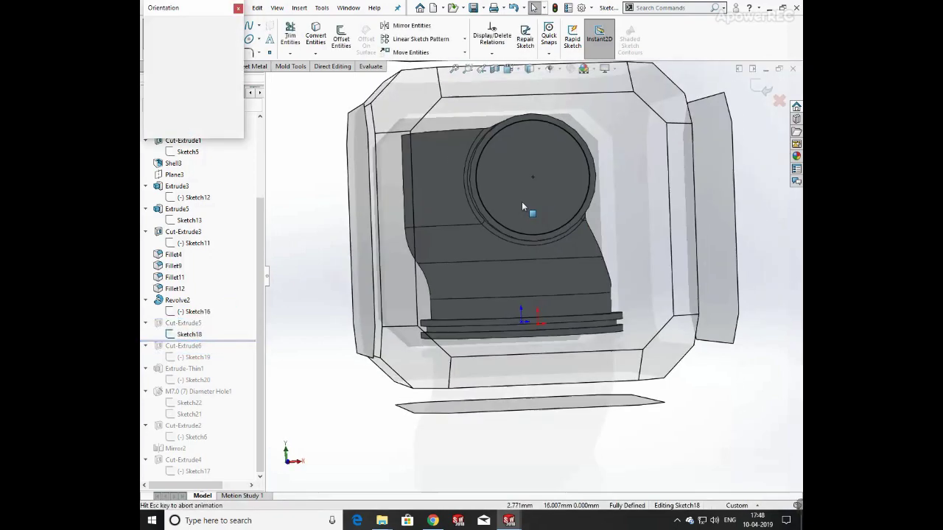
left_click(453, 244)
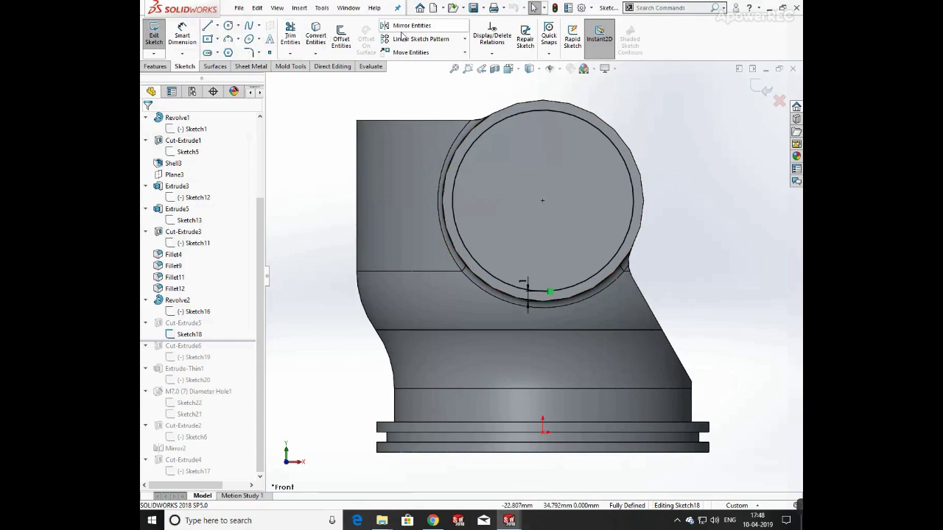
left_click(182, 34)
left_click(589, 122)
left_click(678, 194)
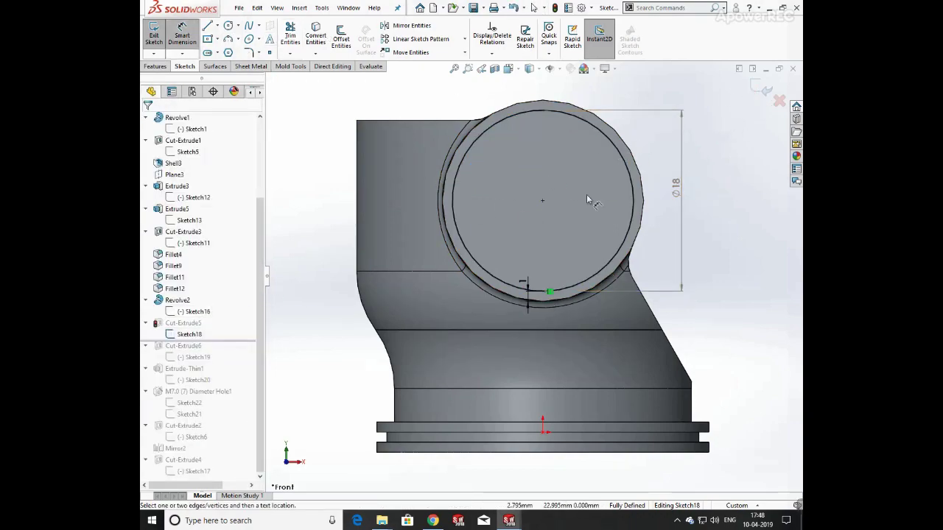
left_click(764, 87)
- Review the definition of Cut-Extrude5, the circular pocket in the round boss
left_click(195, 323)
left_click(208, 292)
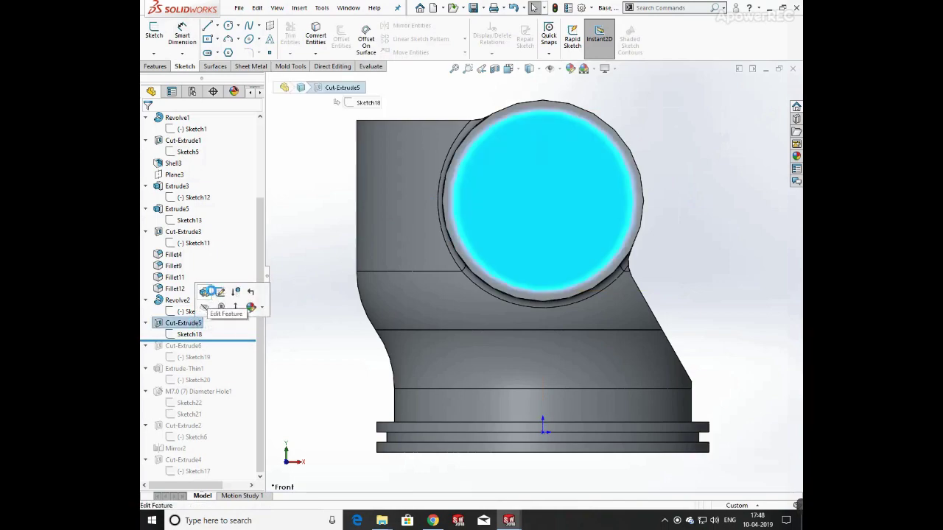
middle_click_drag(492, 238, 392, 181)
left_click(147, 121)
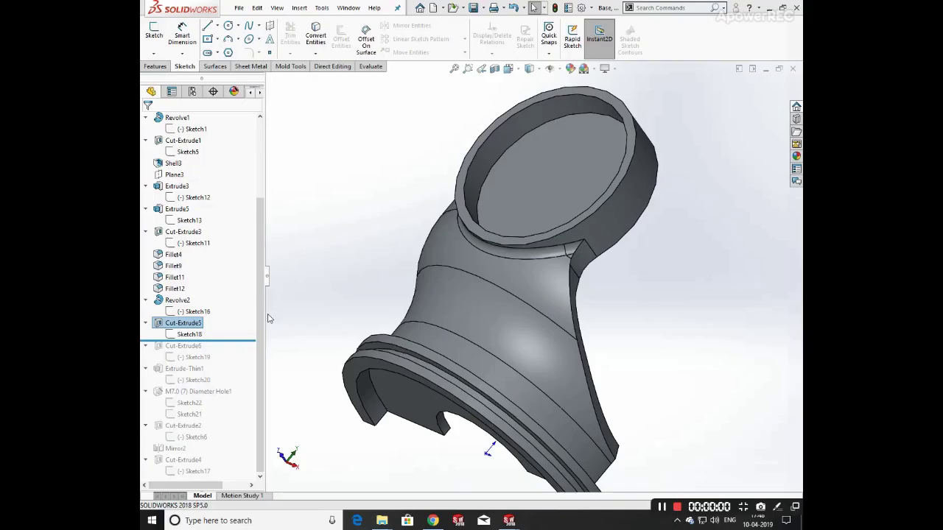
- Roll the model history forward past Cut-Extrude6 and open Sketch19 for editing
left_click_drag(243, 341, 235, 362)
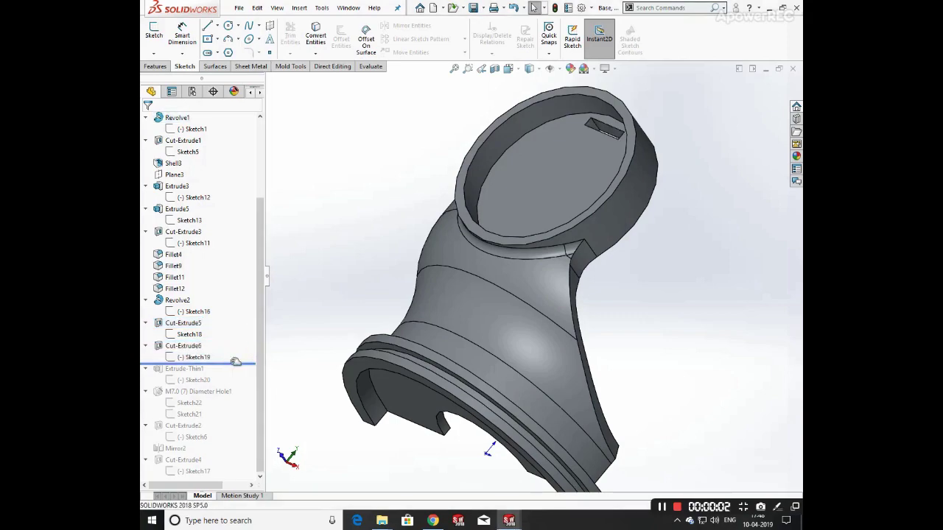
left_click(195, 359)
left_click(177, 325)
- Dimension the width and height of the slot rectangle in Sketch19
left_click(182, 36)
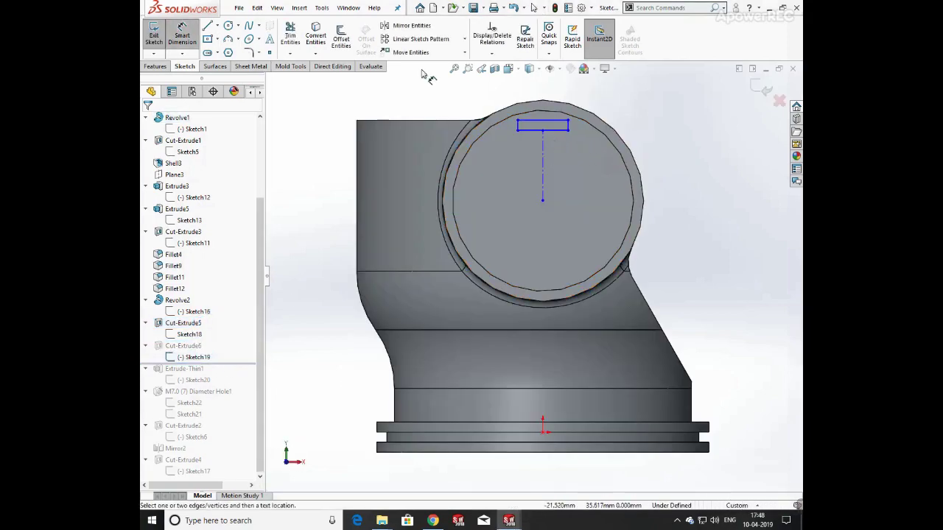
left_click(542, 125)
left_click(536, 95)
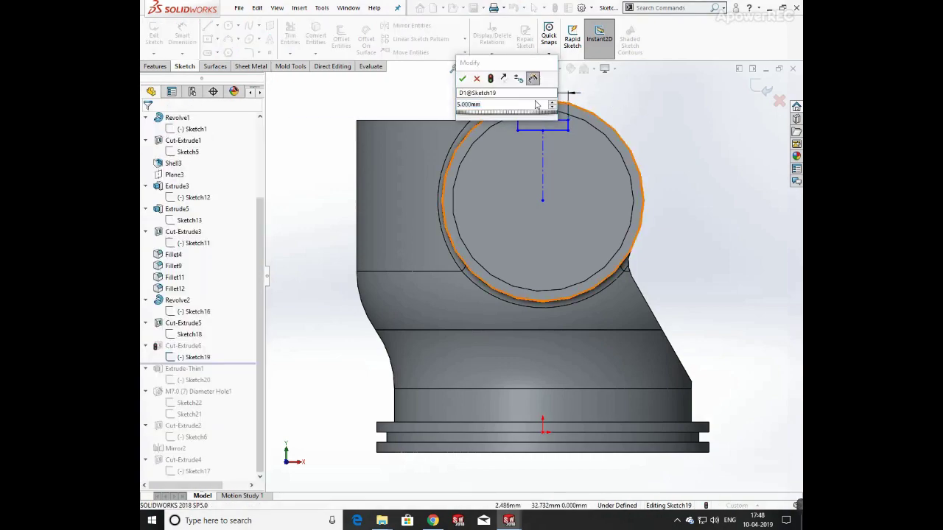
left_click(463, 79)
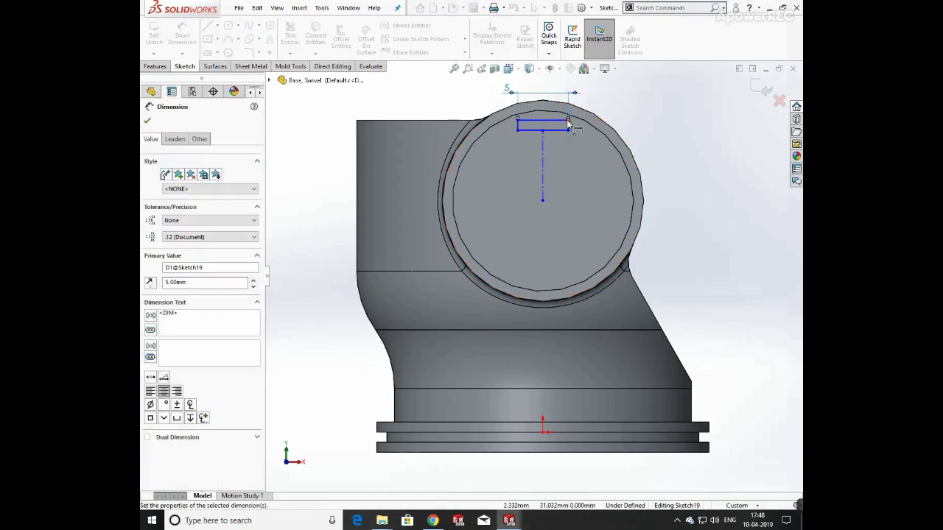
left_click(568, 126)
left_click(648, 131)
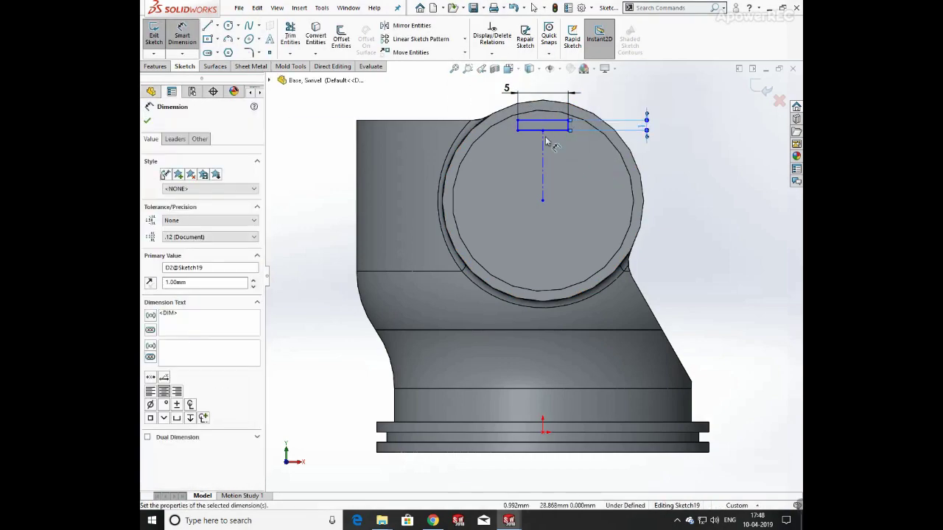
- Dimension the vertical distance from the origin to the midpoint of the slot rectangle's lower edge
left_click(542, 133)
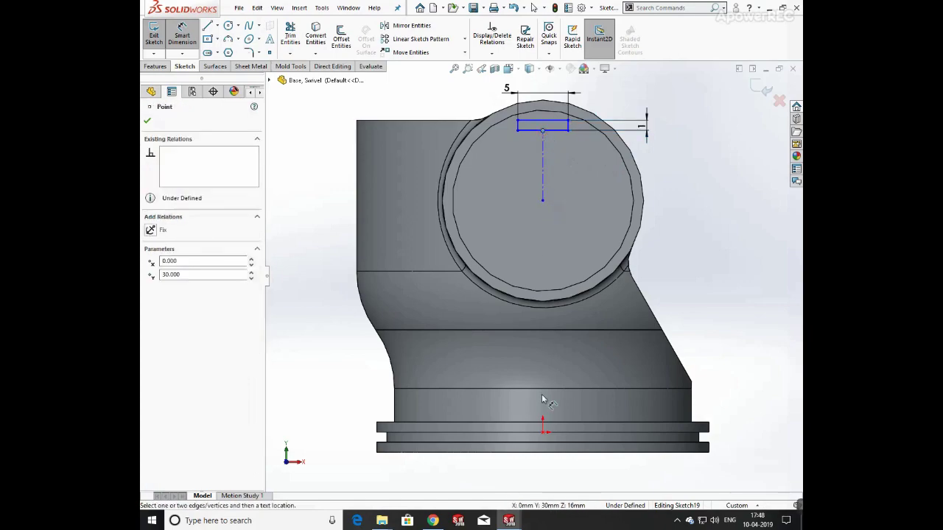
left_click(542, 433)
left_click(696, 286)
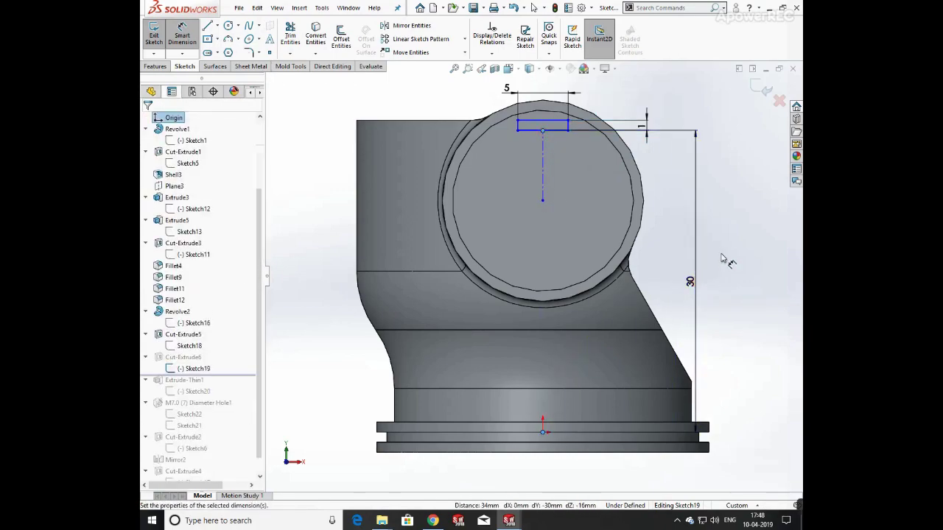
- Close Sketch19, roll the model history forward past Extrude-Thin1 and open its Sketch20 for editing
left_click(653, 268)
left_click(761, 88)
mouse_move(573, 155)
middle_mouse_down()
mouse_move(468, 269)
mouse_move(218, 402)
middle_mouse_up()
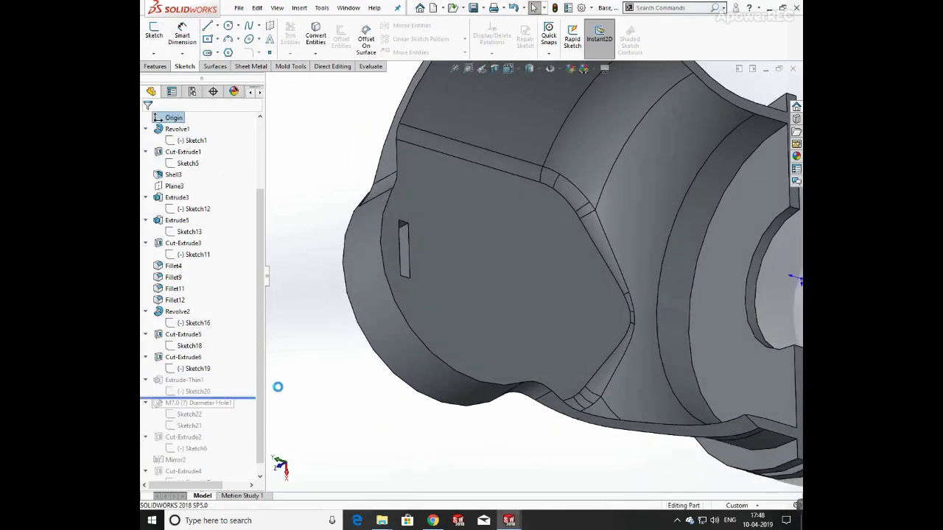
middle_click_drag(346, 361, 555, 323)
scroll(495, 363, "up", 5)
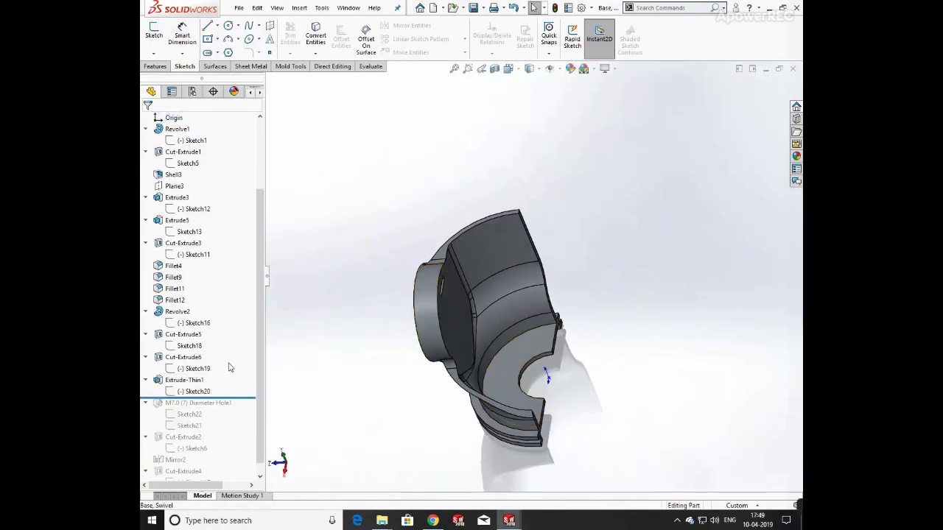
left_click(211, 356)
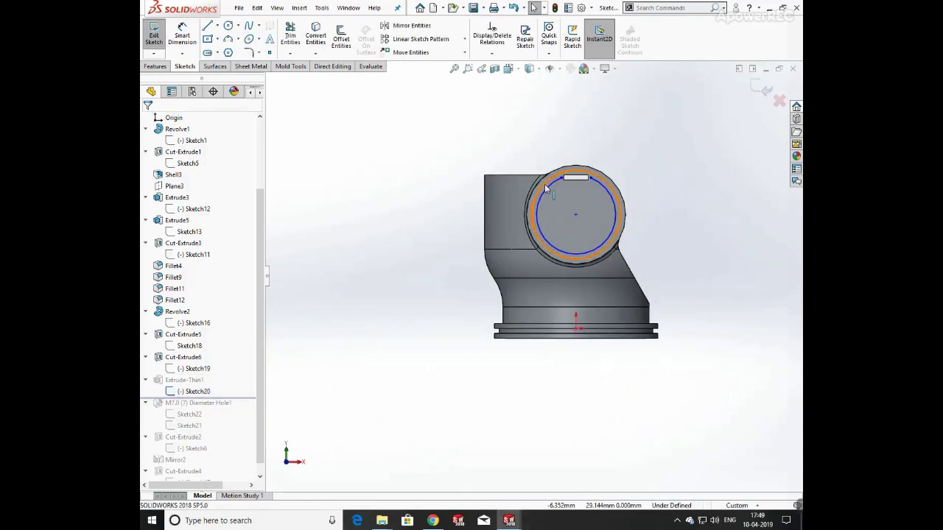
- Dimension the radius of the open circular arc in Sketch20
left_click(587, 191)
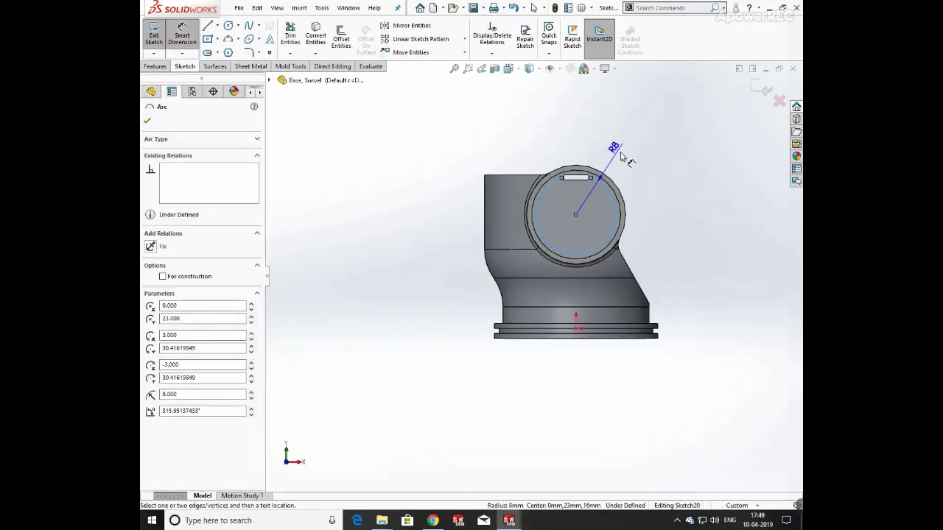
left_click(685, 215)
left_click(655, 204)
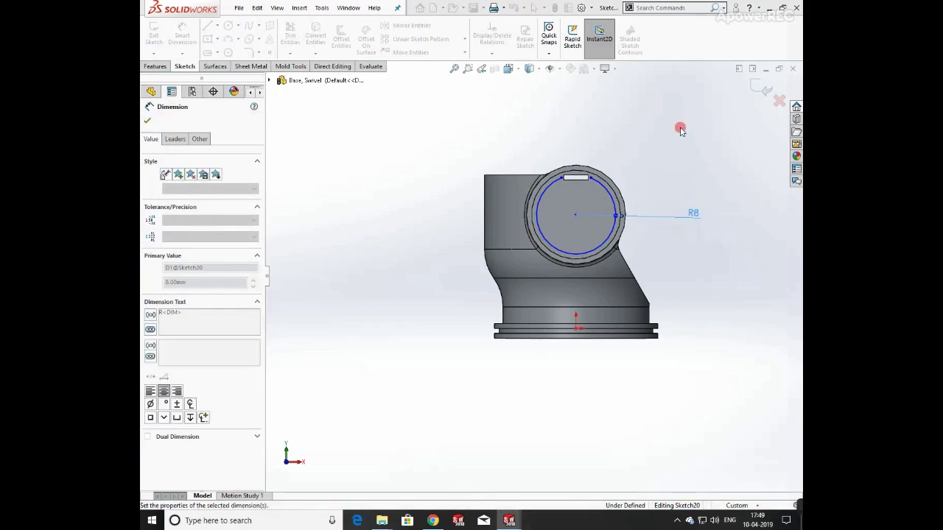
- Dimension the horizontal gaps between the arc's two endpoints and the adjacent ends of the slot, and close Sketch20
scroll(589, 162, "up", 3)
scroll(568, 207, "up", 3)
left_click(502, 272)
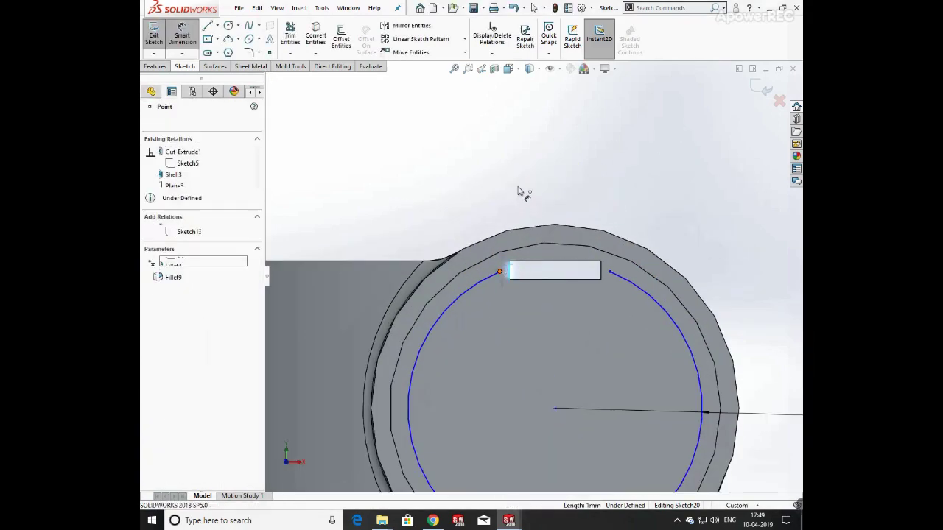
left_click(543, 128)
key("Return")
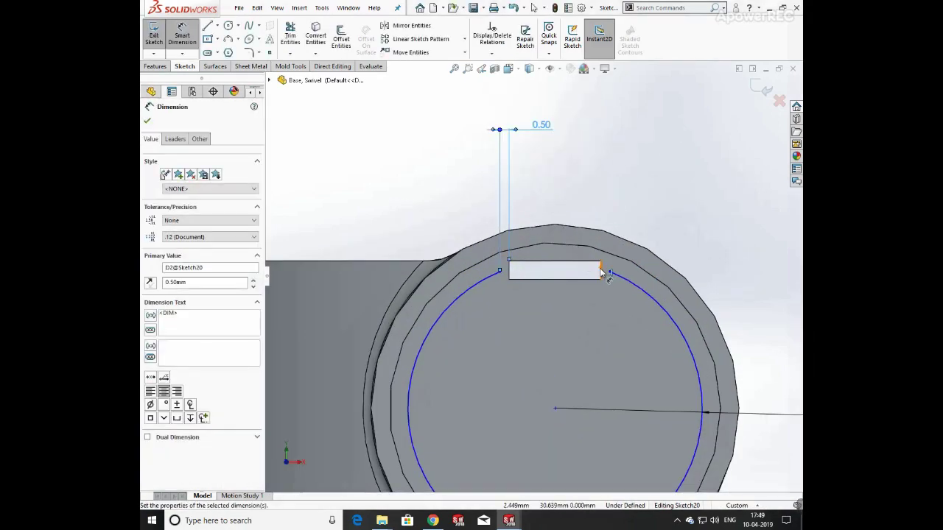
left_click(611, 274)
left_click(605, 125)
key("Return")
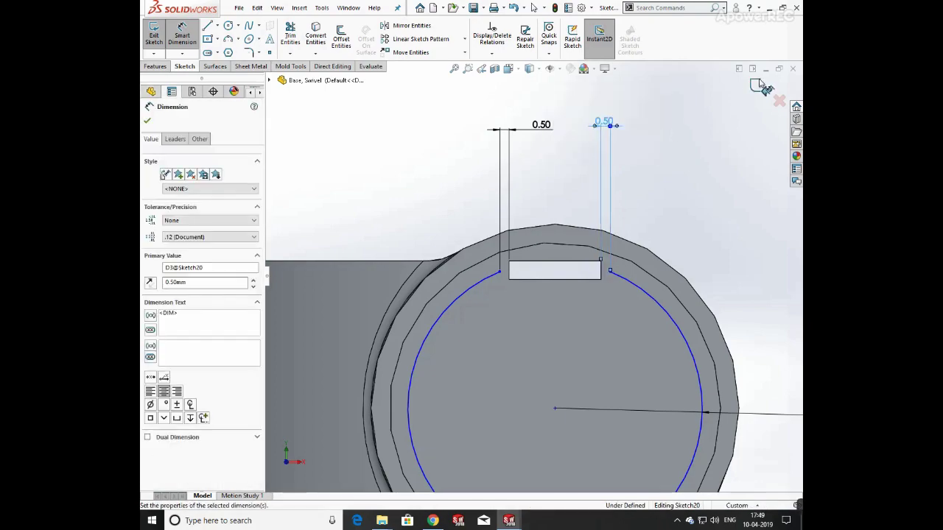
left_click(760, 86)
- Review the definition of Extrude-Thin1, the thin ring wall inside the round boss
left_click(201, 381)
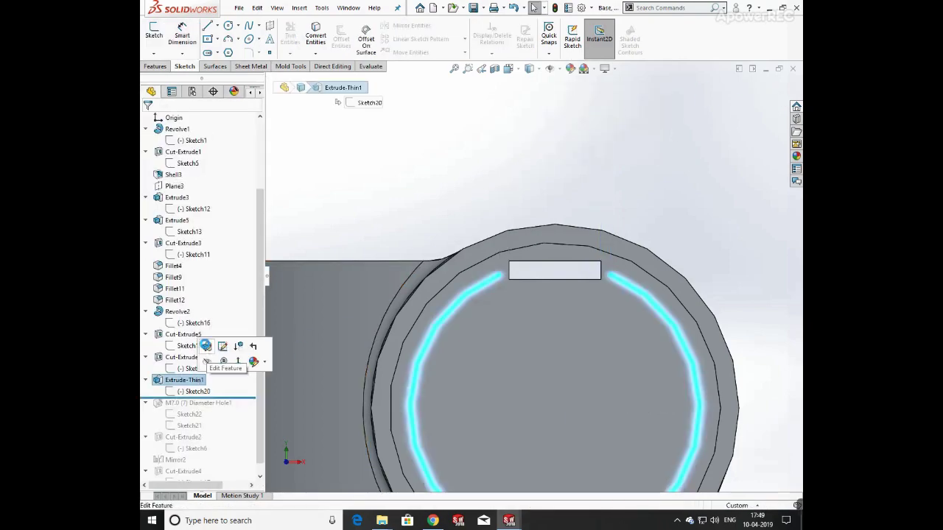
left_click(210, 349)
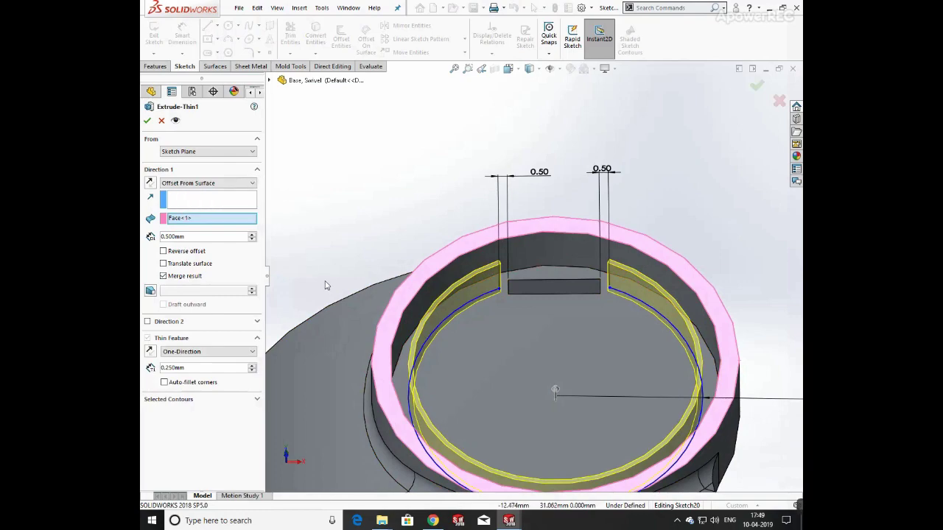
middle_click_drag(326, 285, 343, 243)
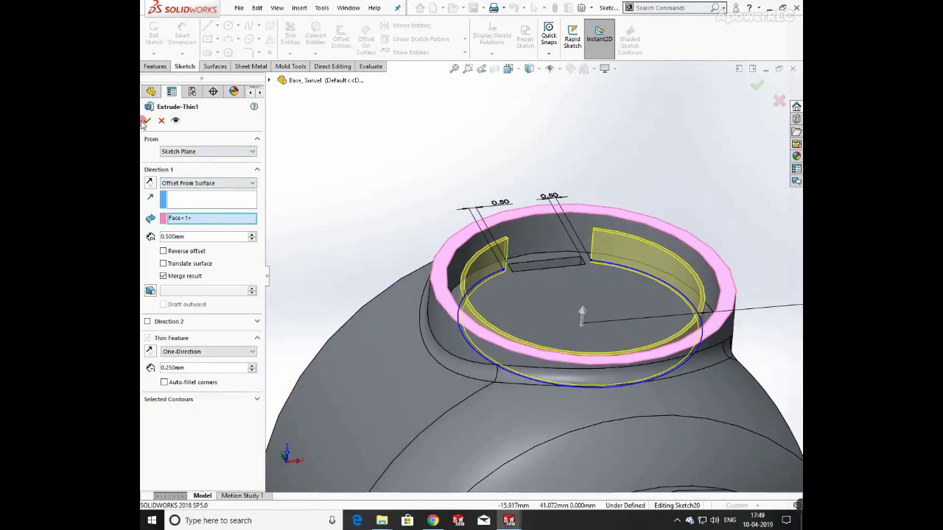
- Roll the model history forward past the M7.0 (7) Diameter Hole1 feature
scroll(256, 411, "down", 1)
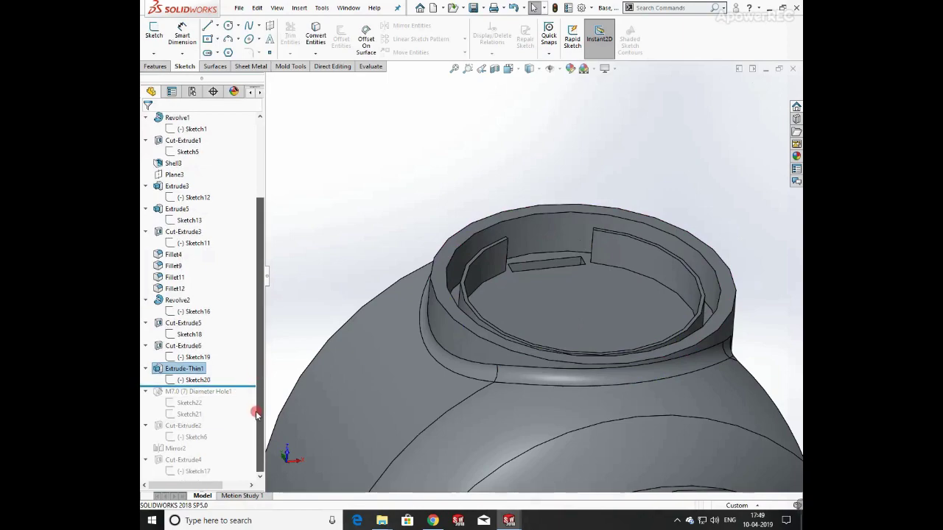
left_click_drag(243, 409, 243, 409)
middle_click_drag(556, 269, 598, 317)
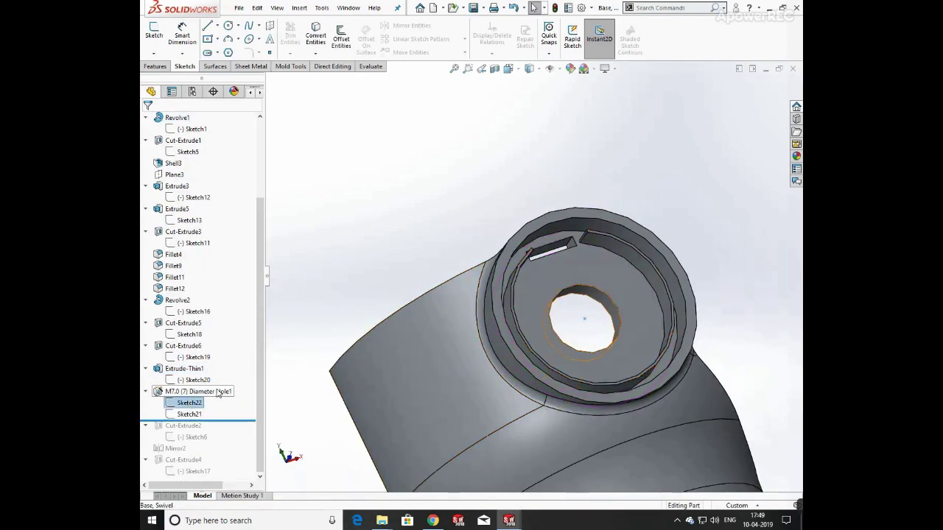
- Review the hole specification of the diameter hole in the boss floor, including its type, size and end condition
left_click(218, 392)
left_click(226, 364)
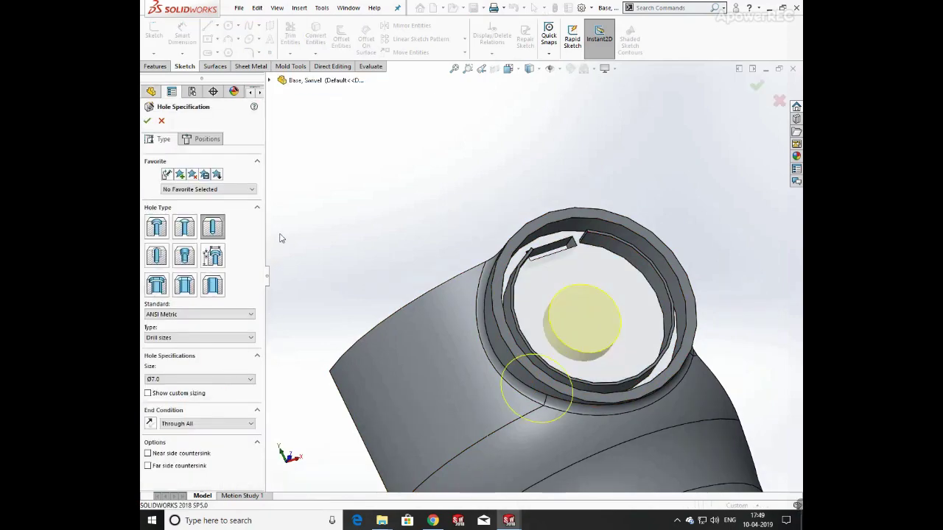
left_click(189, 381)
left_click(190, 380)
middle_click_drag(447, 235, 522, 289)
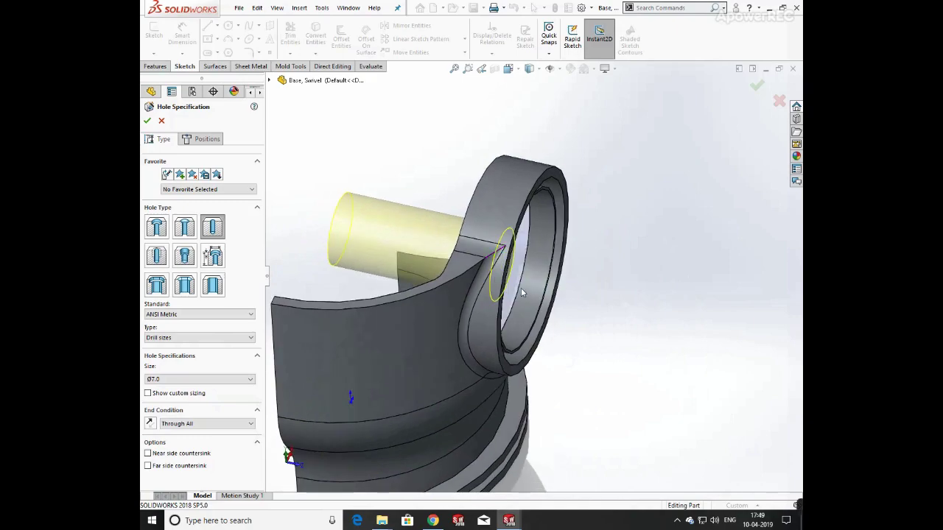
left_click(146, 121)
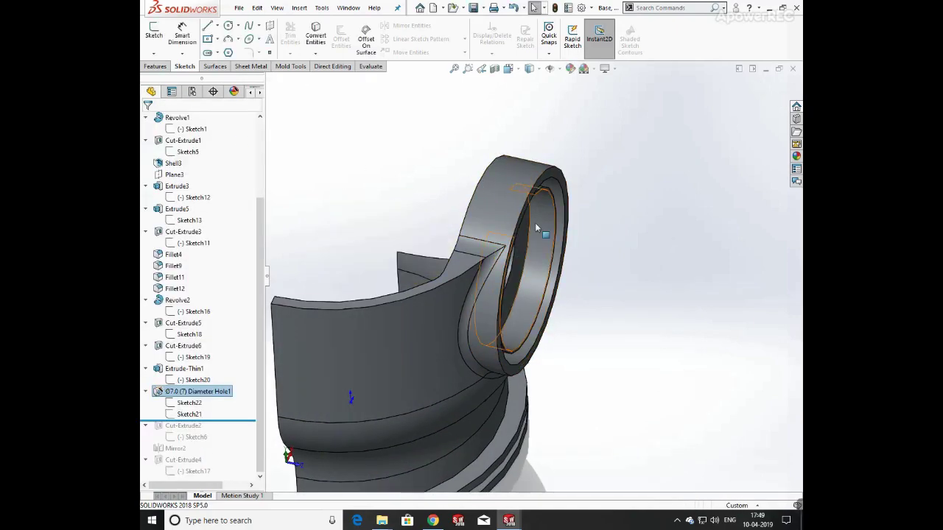
- Roll the model history forward past Cut-Extrude2 and open its Sketch6 for editing
middle_click_drag(535, 222, 420, 221)
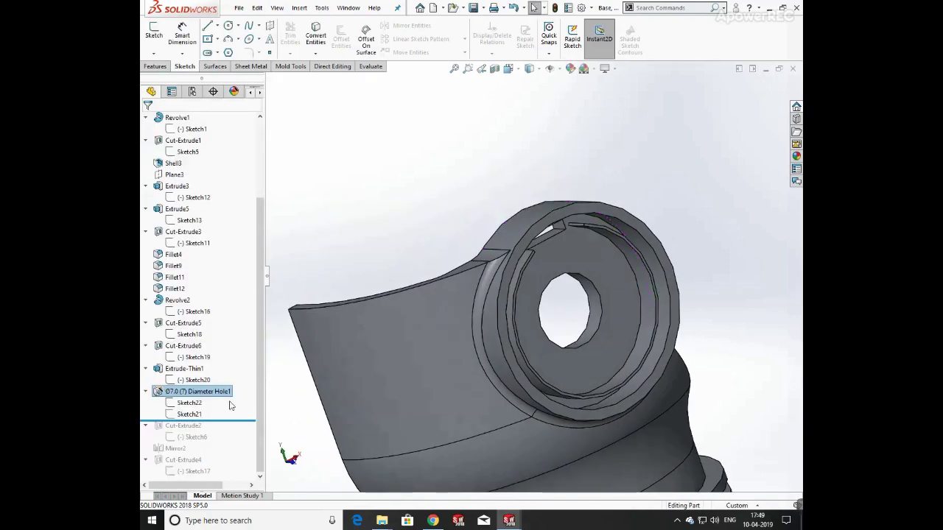
left_click_drag(226, 442, 218, 437)
left_click(194, 440)
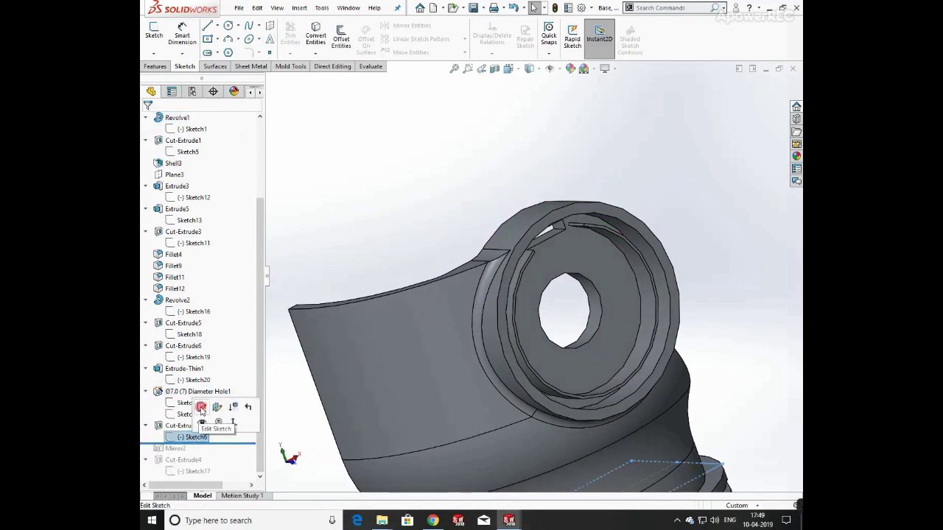
left_click(201, 408)
scroll(665, 427, "up", 5)
mouse_move(649, 417)
middle_mouse_down()
mouse_move(606, 374)
mouse_move(516, 379)
middle_mouse_up()
key("space")
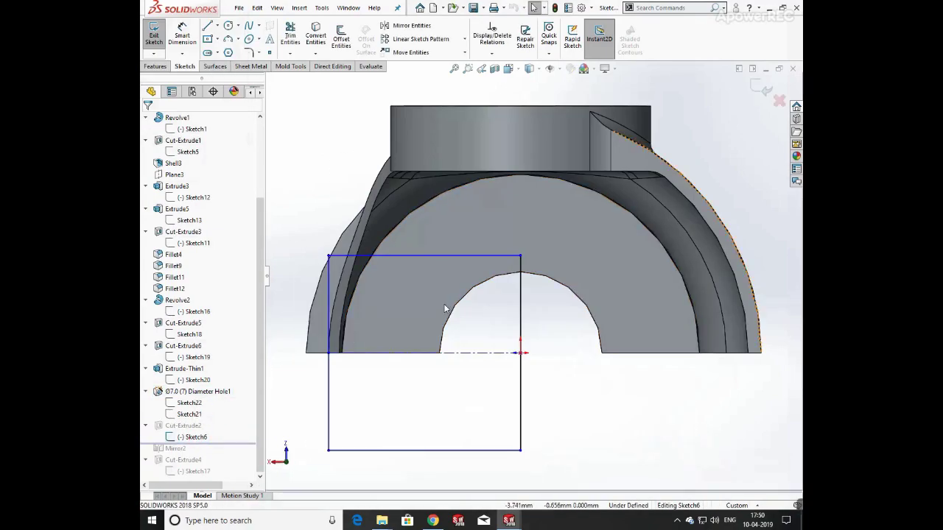
- Dimension the upper edge of the rectangle in Sketch6 and set the rectangle's height dimension to 15 mm
left_click(424, 256)
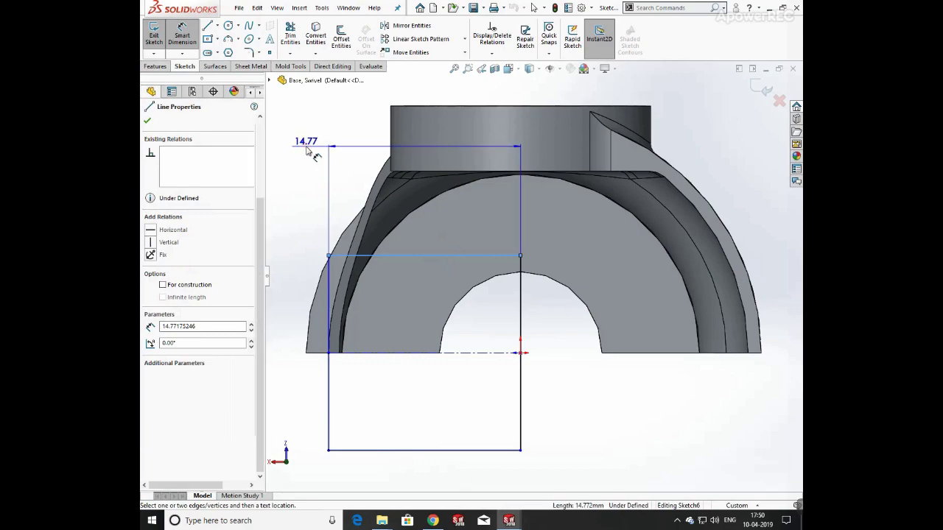
left_click(306, 141)
key("Return")
left_click(328, 361)
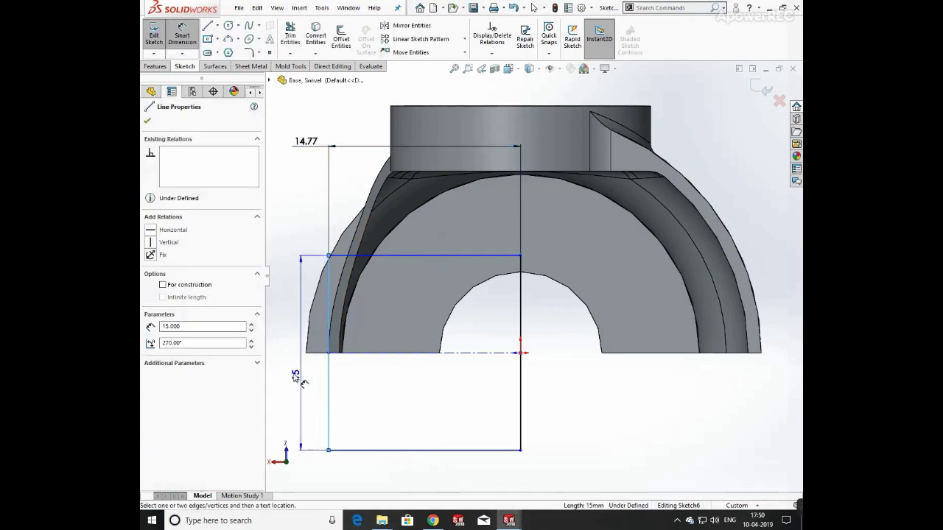
left_click(282, 353)
type("15")
key("Return")
- Dimension the rectangle's lower edge and close Sketch6
left_click(404, 452)
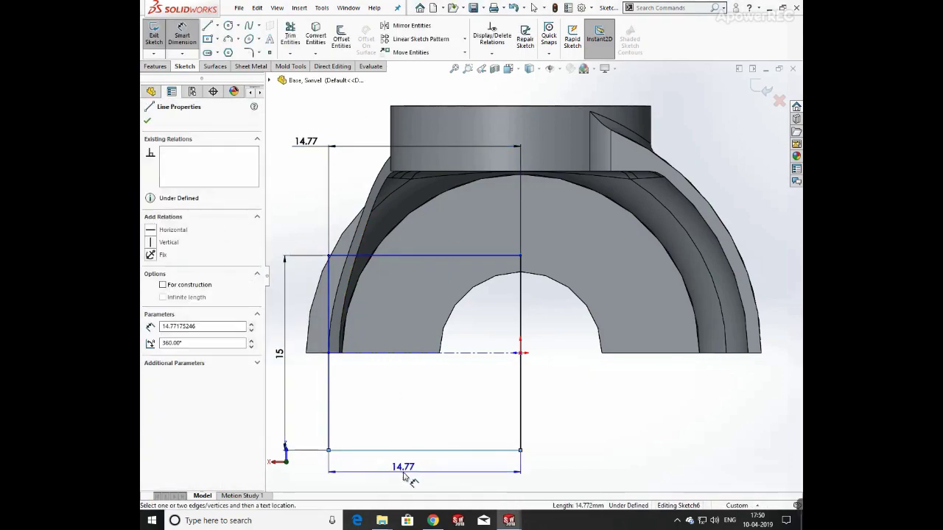
left_click(404, 483)
scroll(595, 270, "up", 3)
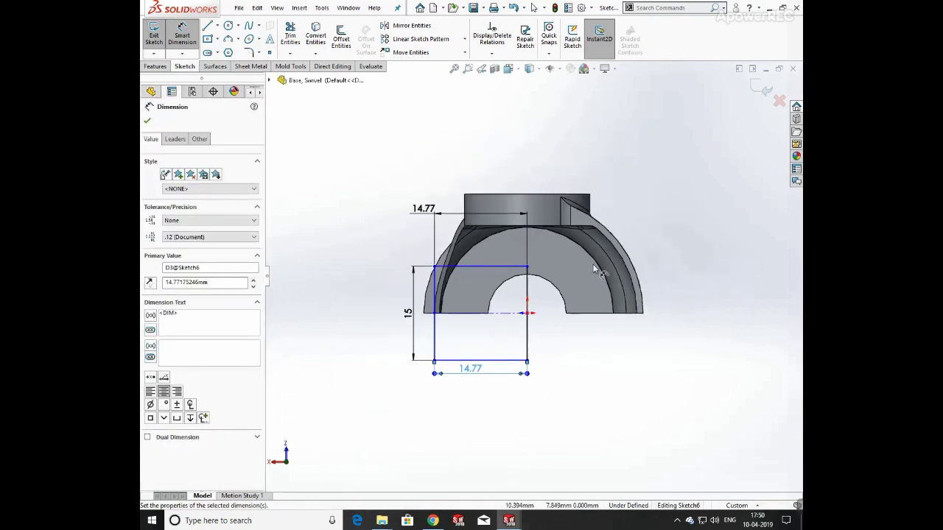
left_click(753, 83)
- Review the definition of Cut-Extrude2, examining the extent of the rectangular cut from several sides
mouse_move(513, 258)
middle_mouse_down()
mouse_move(501, 280)
mouse_move(455, 309)
middle_mouse_up()
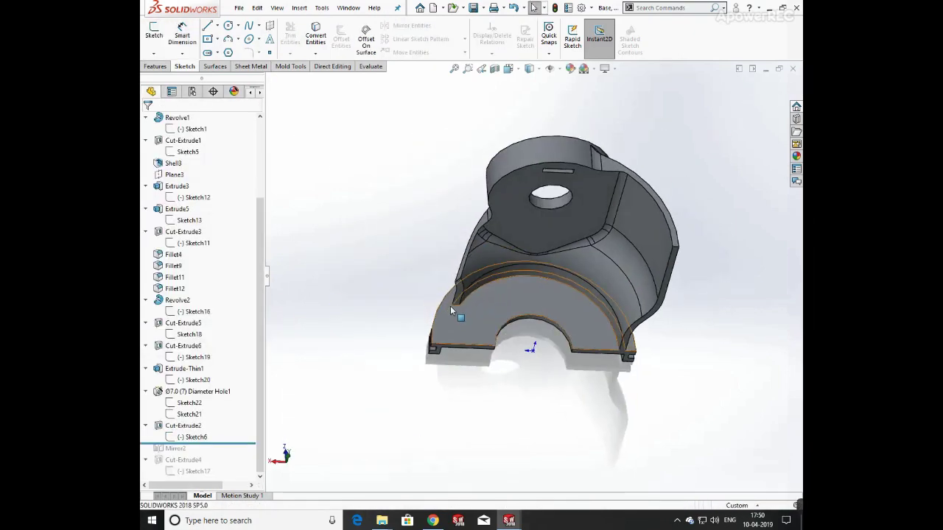
scroll(412, 317, "down", 3)
left_click(200, 428)
left_click(202, 396)
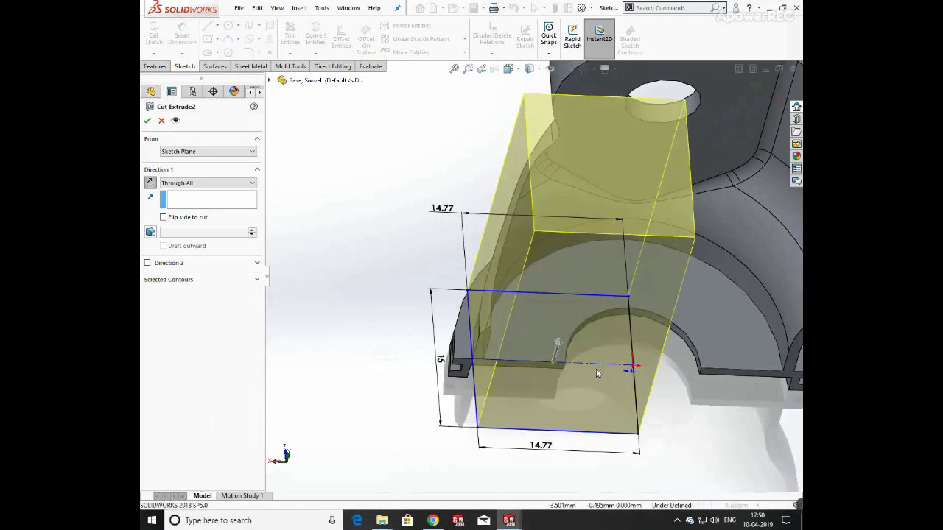
middle_click_drag(587, 324, 694, 306)
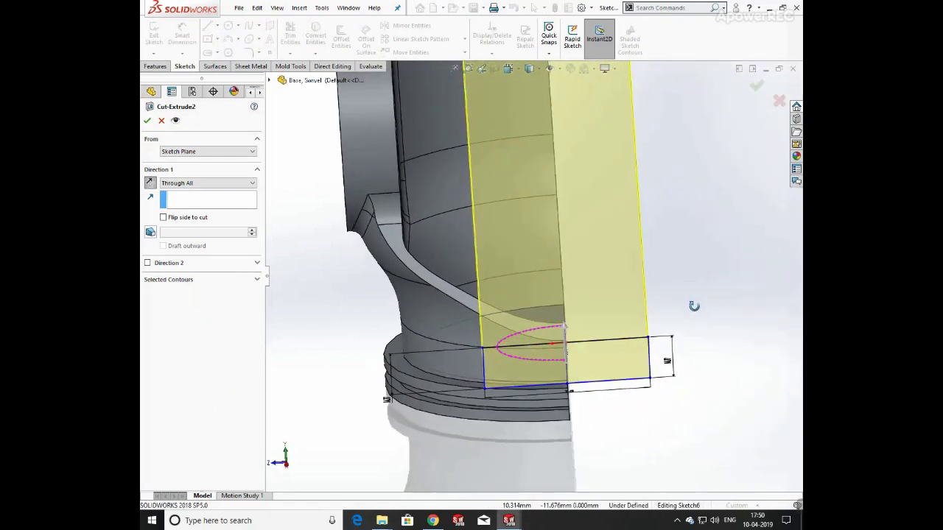
scroll(507, 272, "up", 3)
left_click(147, 121)
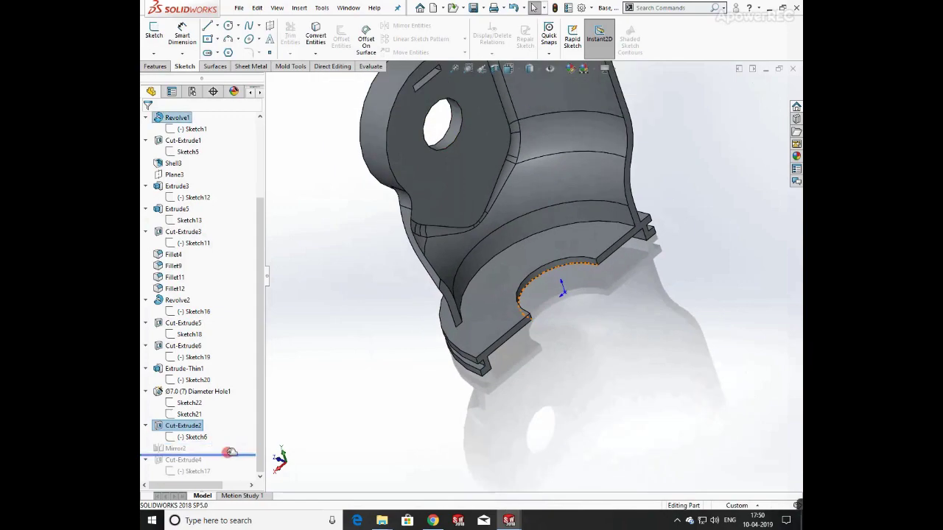
- Roll the model history forward past Mirror2 and review its mirror face and mirrored body
left_click_drag(231, 452, 181, 455)
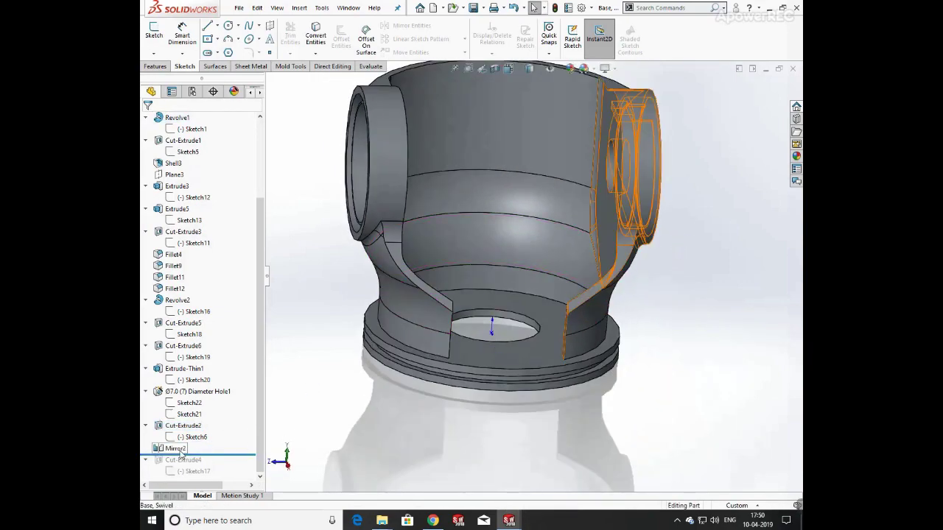
left_click(181, 451)
left_click(190, 421)
middle_click_drag(535, 288, 511, 341)
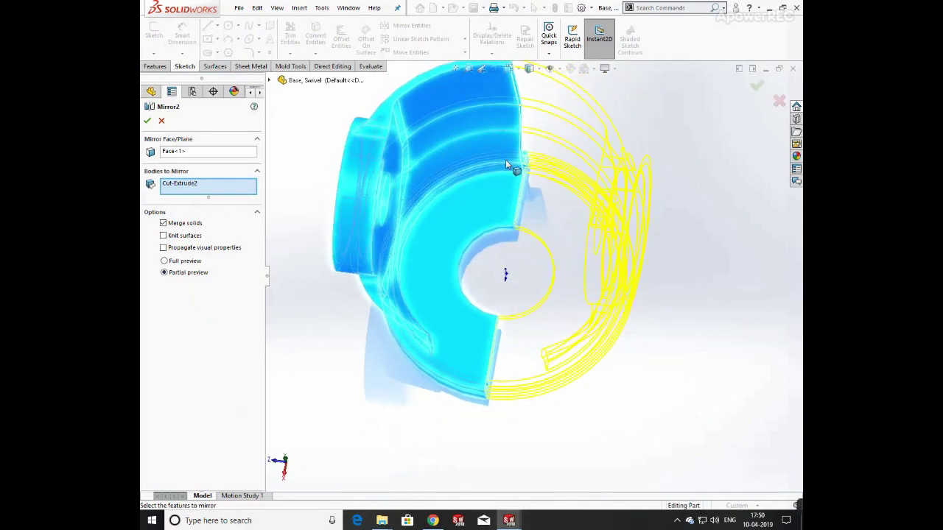
middle_click_drag(623, 202, 649, 207)
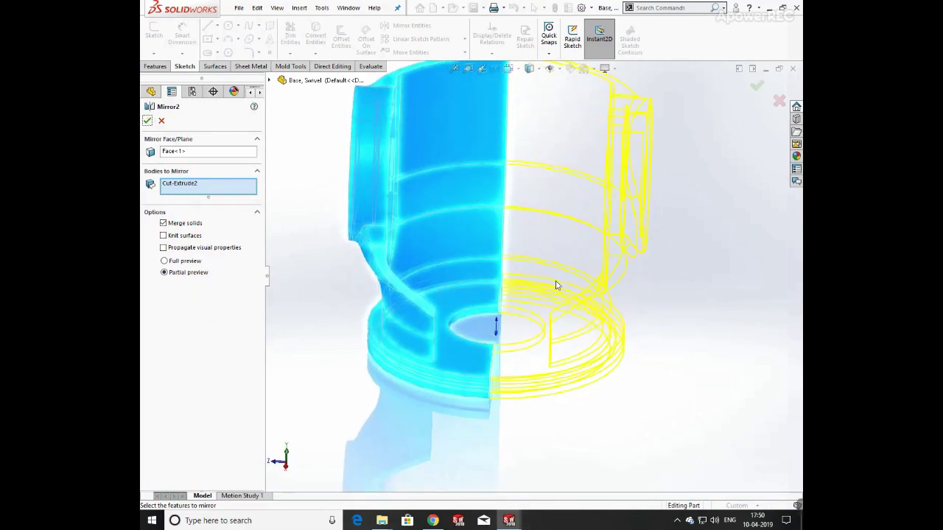
middle_click_drag(557, 285, 361, 166)
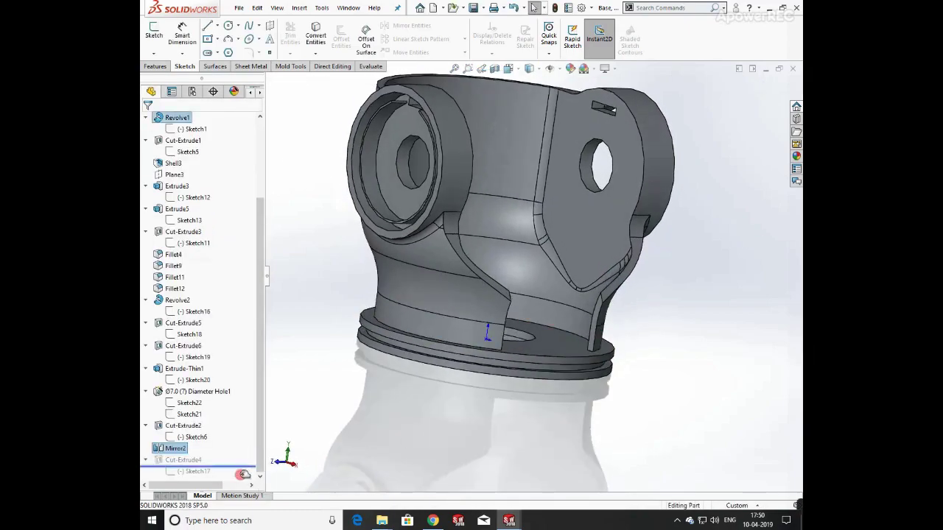
- Roll the model history forward past Cut-Extrude4 and open its Sketch17 for editing
left_click(193, 471)
left_click(212, 445)
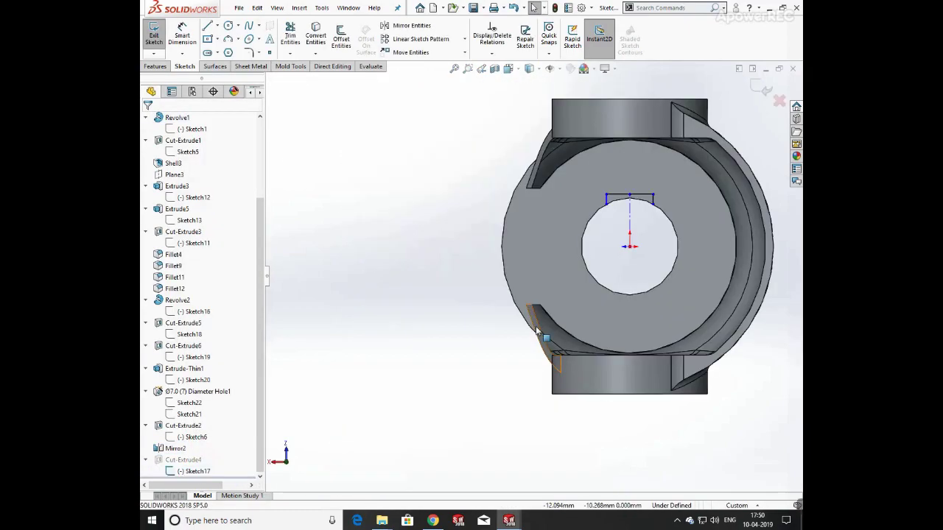
middle_click_drag(535, 331, 540, 317)
key("space")
left_click(488, 300)
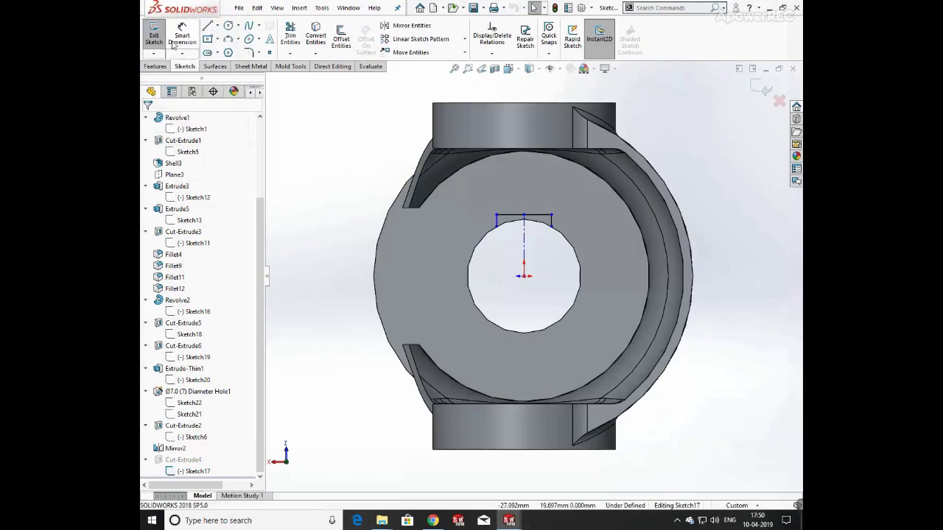
- Dimension the length of the notch profile's upper edge in Sketch17
left_click(173, 42)
left_click(540, 214)
left_click(538, 185)
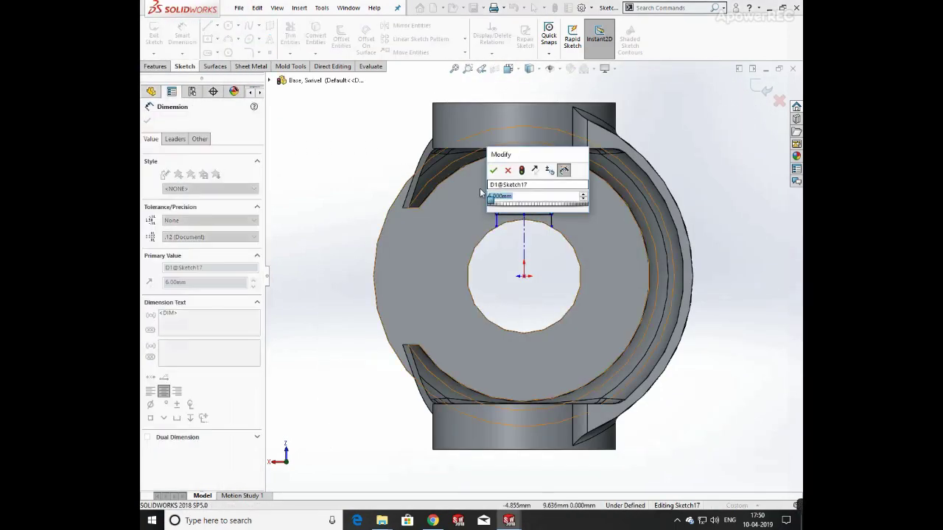
key("Return")
scroll(558, 229, "down", 5)
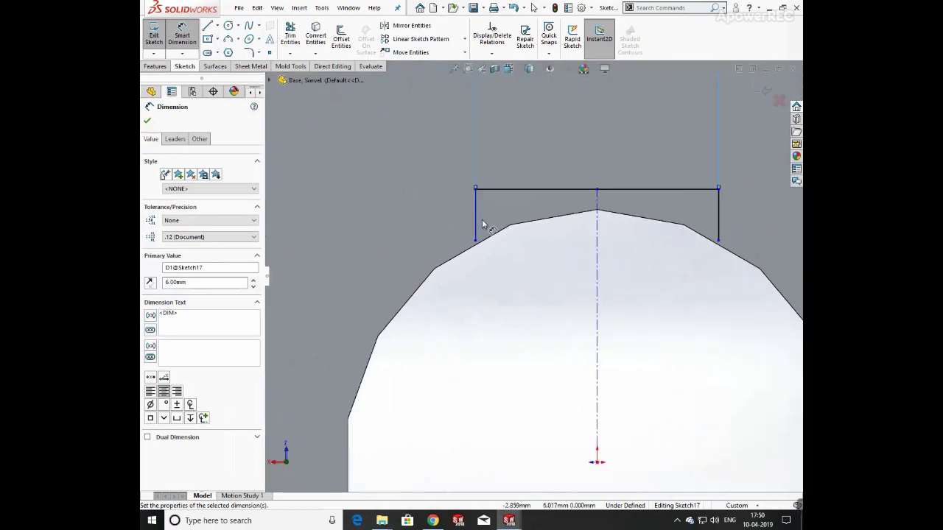
- Dimension the height of the notch profile's short side edge in Sketch17 and leave the sketch
left_click(718, 221)
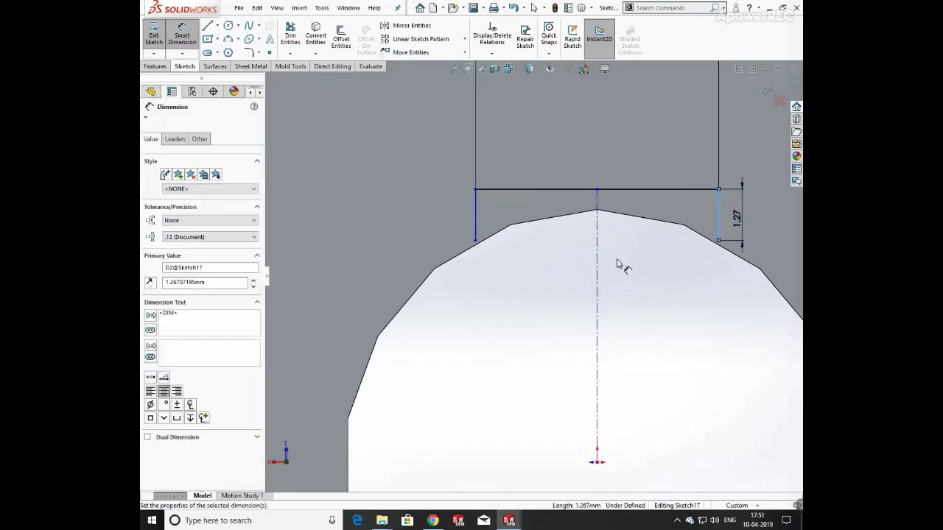
left_click(737, 214)
left_click(763, 92)
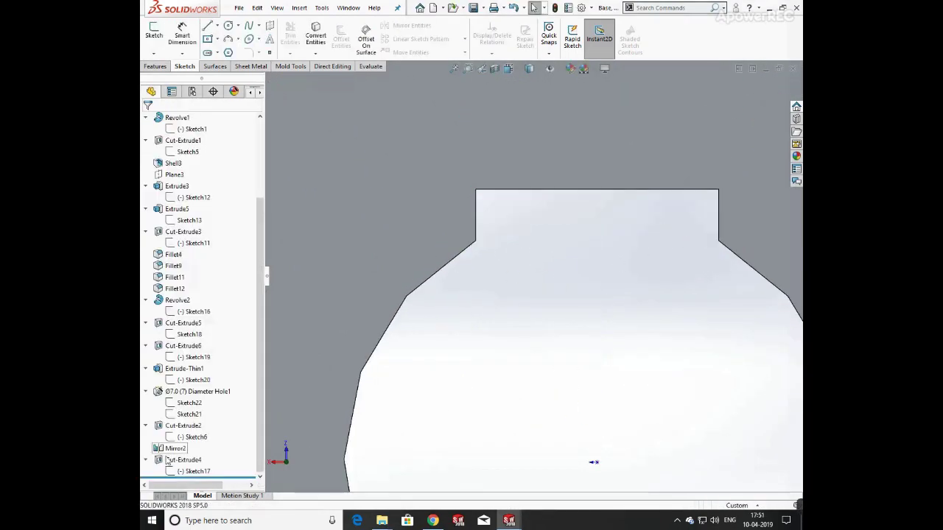
- Review the definition of Cut-Extrude4, examining the through-all cut in both directions around the centre hole
left_click(175, 460)
left_click(184, 430)
middle_click_drag(507, 392, 552, 361)
scroll(540, 345, "up", 3)
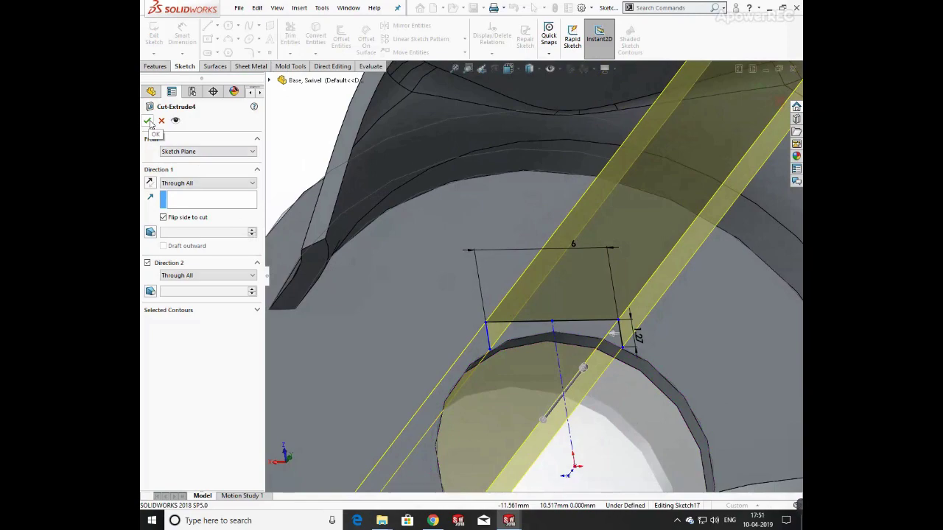
- Examine the finished Base, Swivel part in shaded display without edges, and close it without saving
scroll(579, 360, "up", 7)
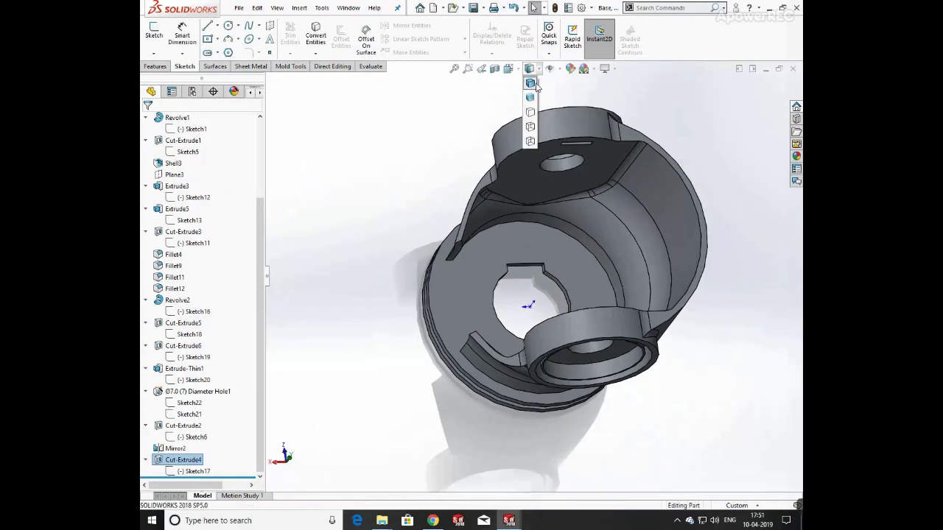
middle_click_drag(619, 192, 322, 252)
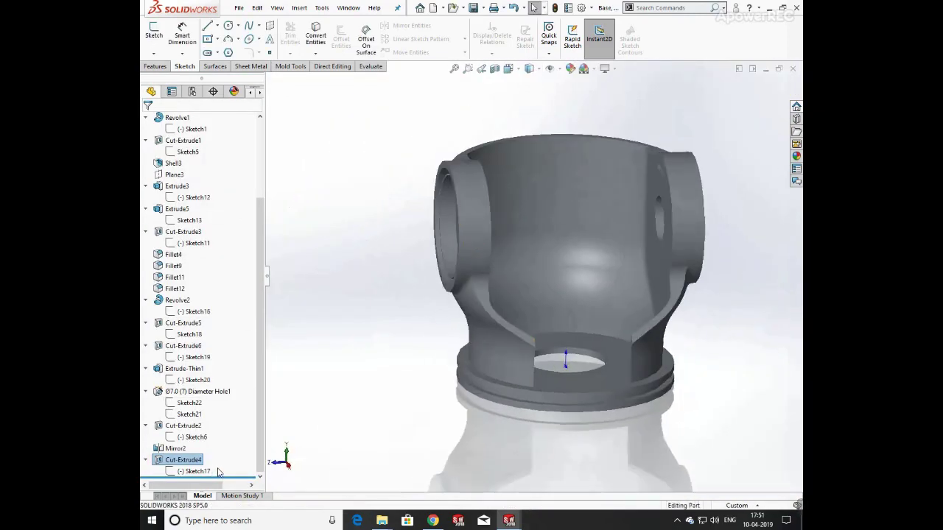
mouse_move(569, 309)
middle_mouse_down()
mouse_move(473, 381)
mouse_move(611, 324)
middle_mouse_up()
left_click_drag(261, 222, 257, 140)
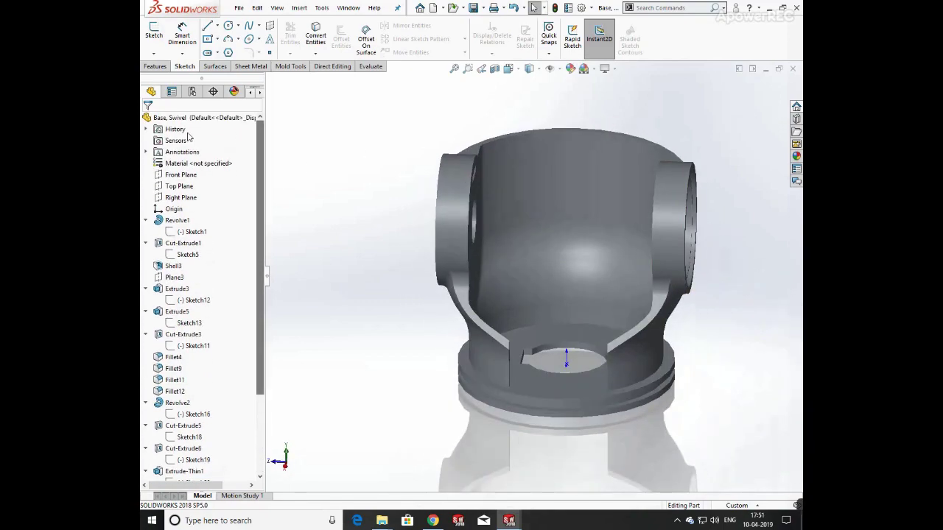
left_click(185, 119)
left_click(411, 133)
middle_click_drag(412, 134, 610, 157)
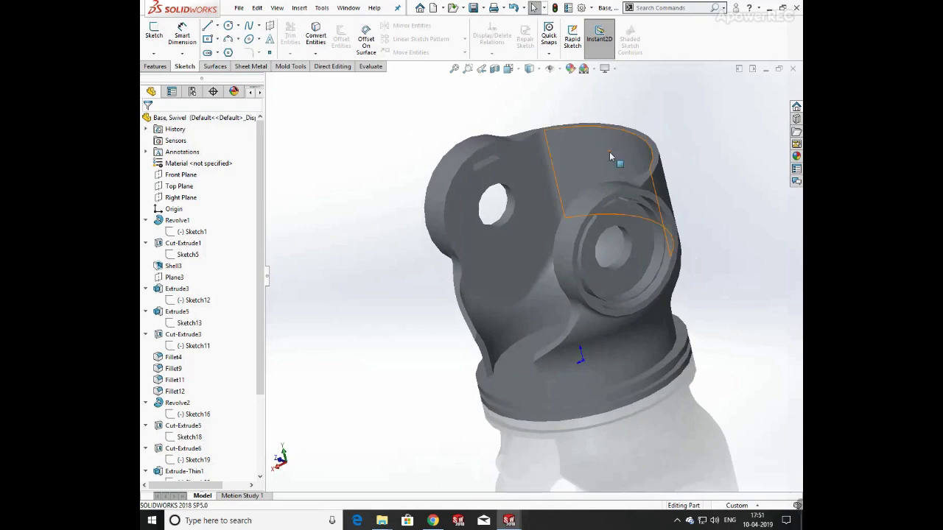
left_click(793, 69)
left_click(475, 275)
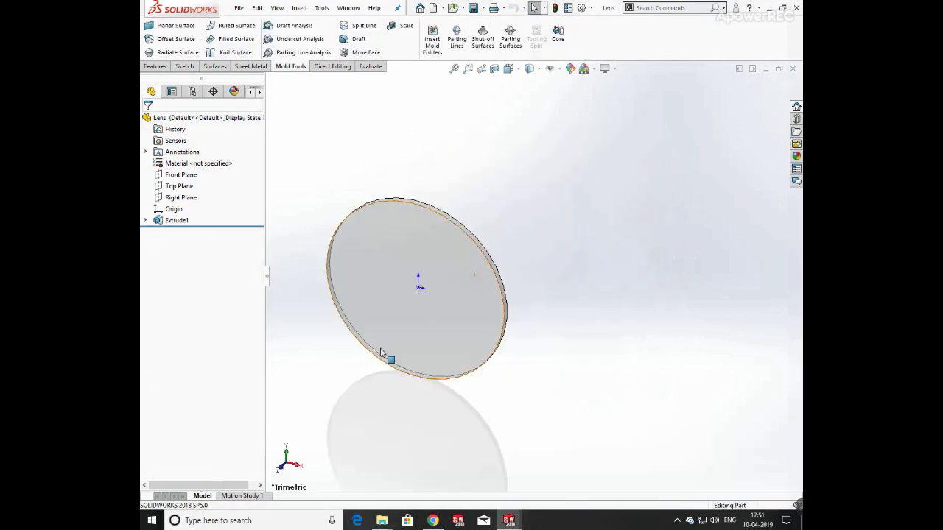
- Open Sketch1 of Extrude1 in the Lens part, review its circle and leave the sketch
middle_click_drag(459, 309, 481, 253)
left_click(145, 221)
left_click(179, 231)
left_click(194, 198)
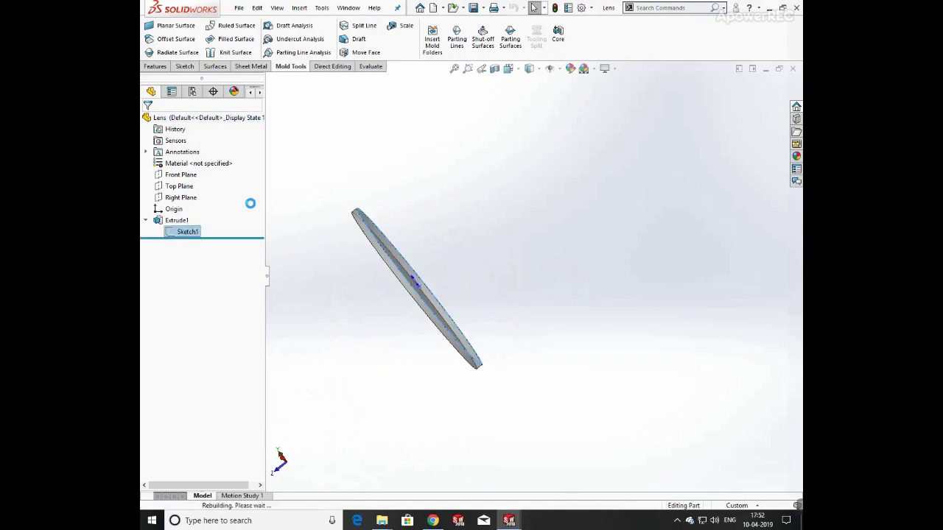
left_click(762, 88)
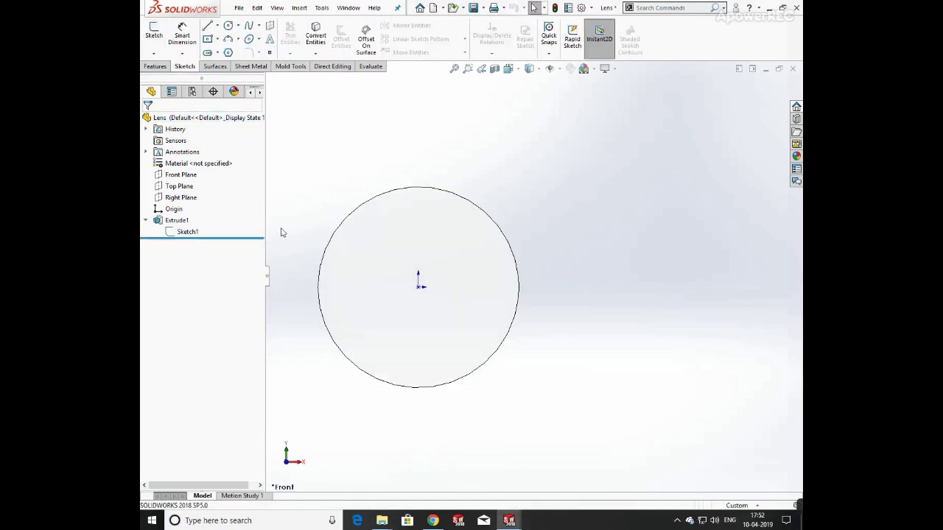
- Review the definition of the Lens part's Extrude1, examining its blind depth and preview from several angles
left_click(177, 220)
left_click(190, 189)
middle_click_drag(444, 384, 477, 239)
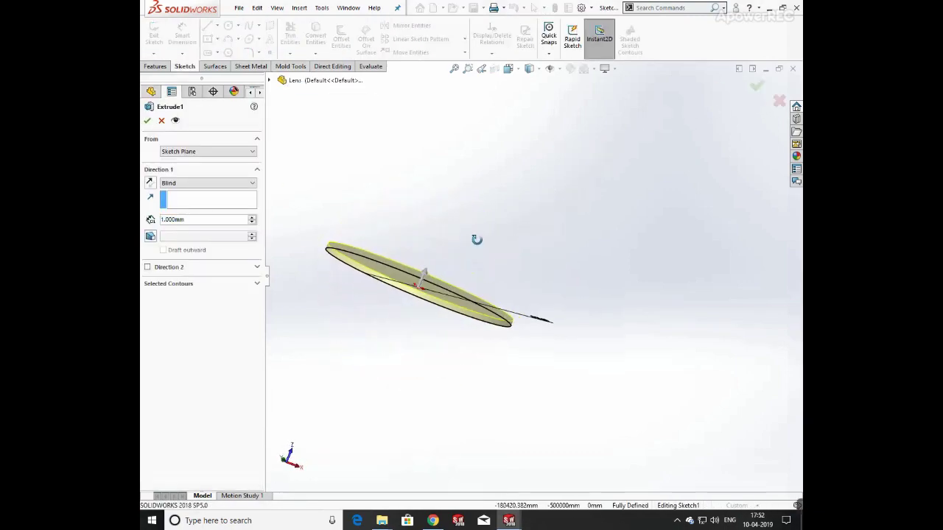
middle_click_drag(437, 272, 391, 282)
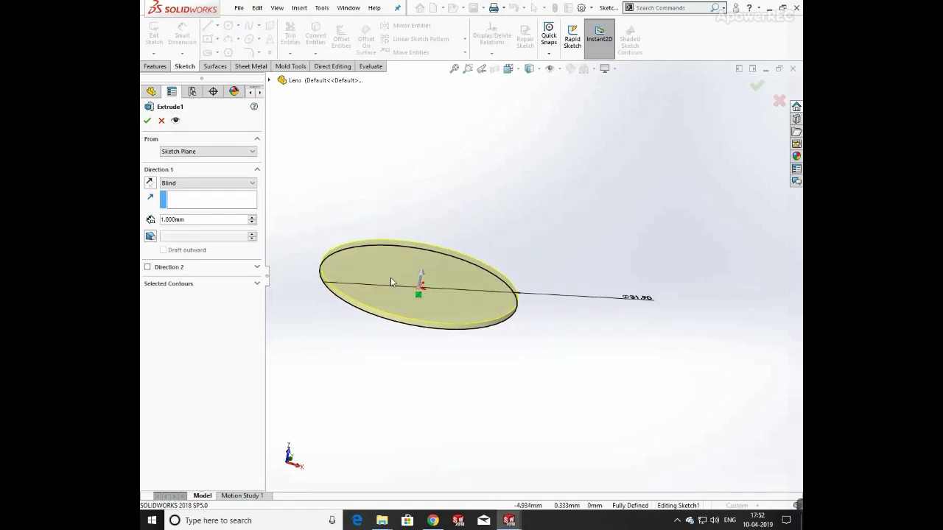
left_click(147, 121)
- Inspect the finished lens disc from another angle and close the Lens part without saving
left_click(446, 267)
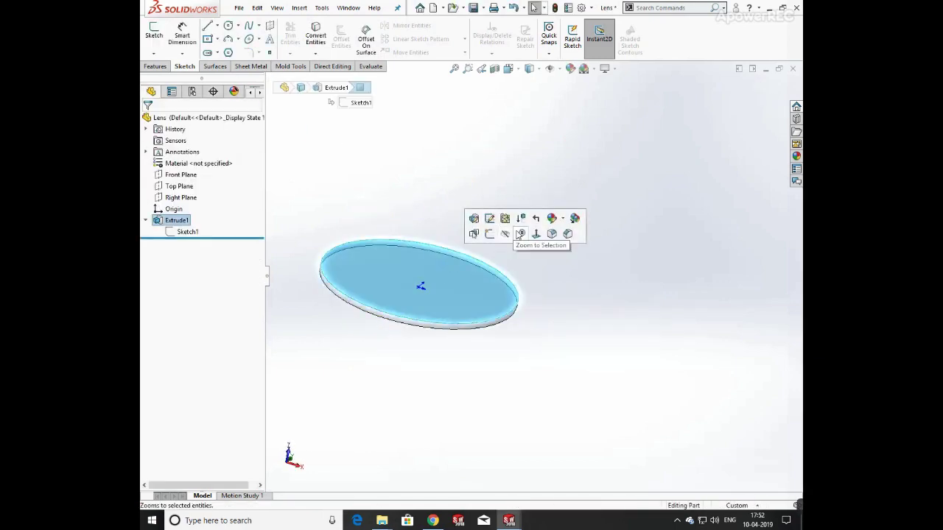
left_click(643, 221)
middle_click_drag(527, 218, 595, 236)
left_click(793, 69)
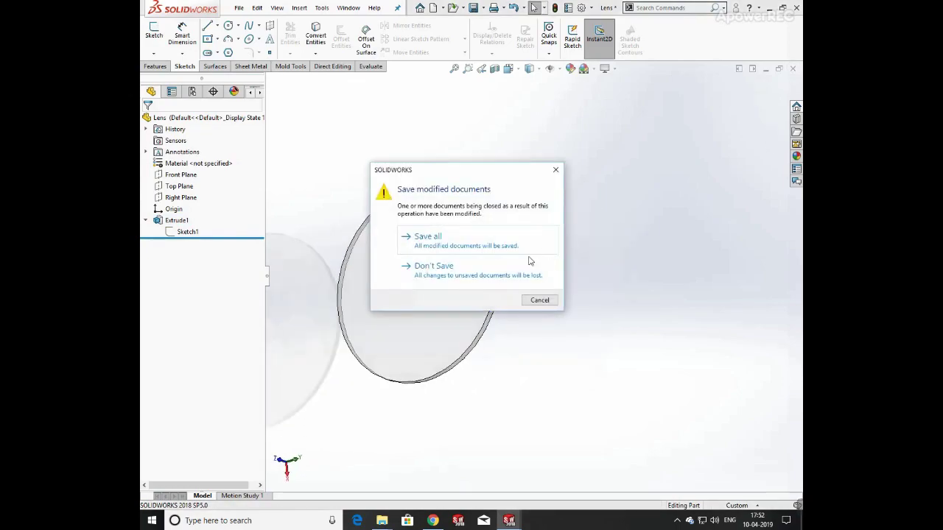
left_click(471, 270)
- Open Sketch1 of Base-Revolve in the Battery part for editing and view it face-on
middle_click_drag(515, 332, 564, 292)
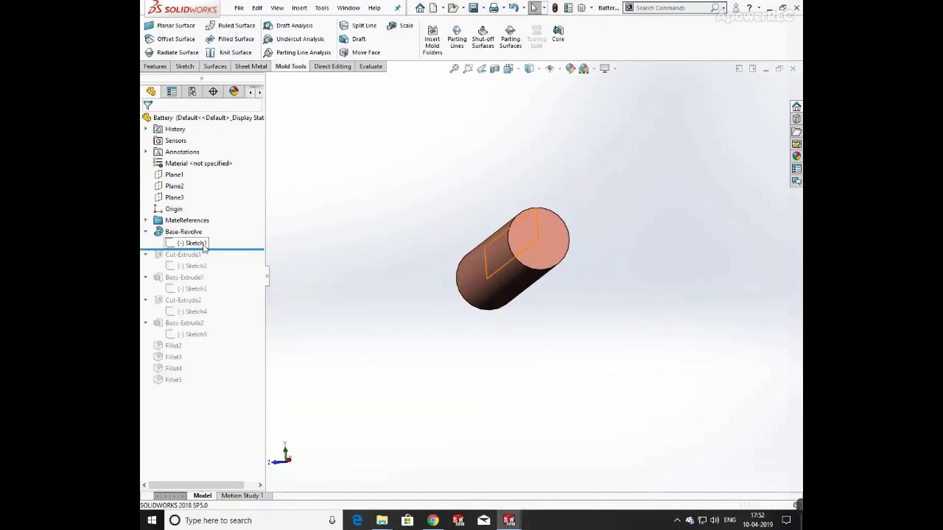
left_click(204, 212)
mouse_move(636, 287)
middle_mouse_down()
mouse_move(674, 271)
mouse_move(709, 388)
middle_mouse_up()
key("space")
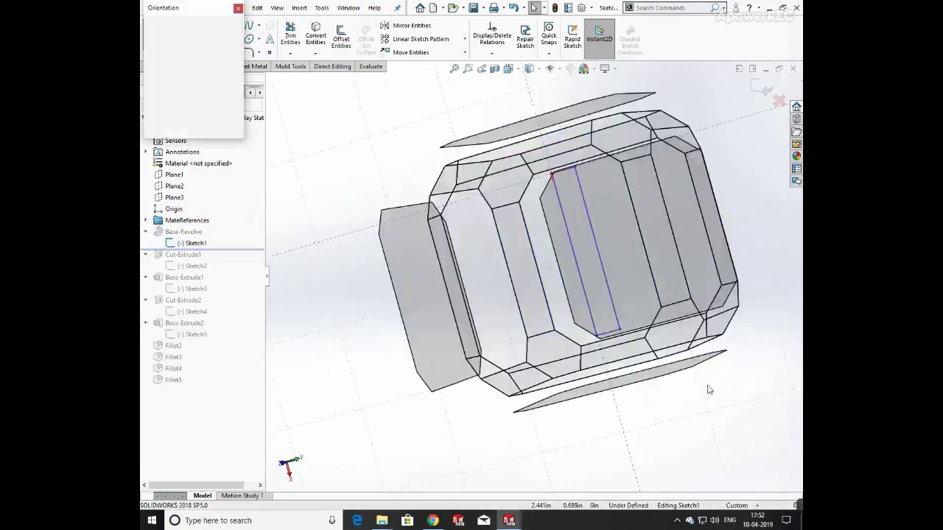
left_click(417, 333)
- Dimension the length and width of the rectangular revolve profile in Sketch1 and leave the sketch
left_click(560, 185)
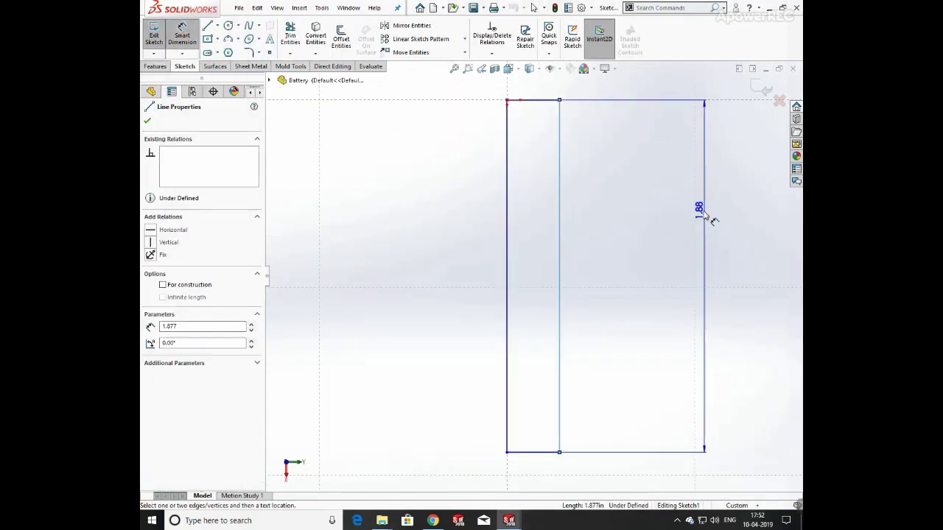
left_click(666, 243)
key("Return")
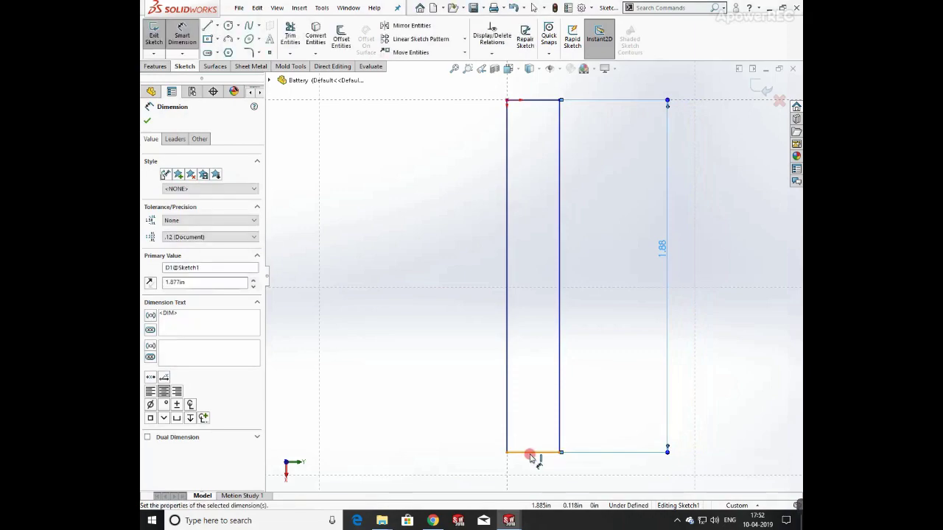
left_click(532, 452)
left_click(572, 475)
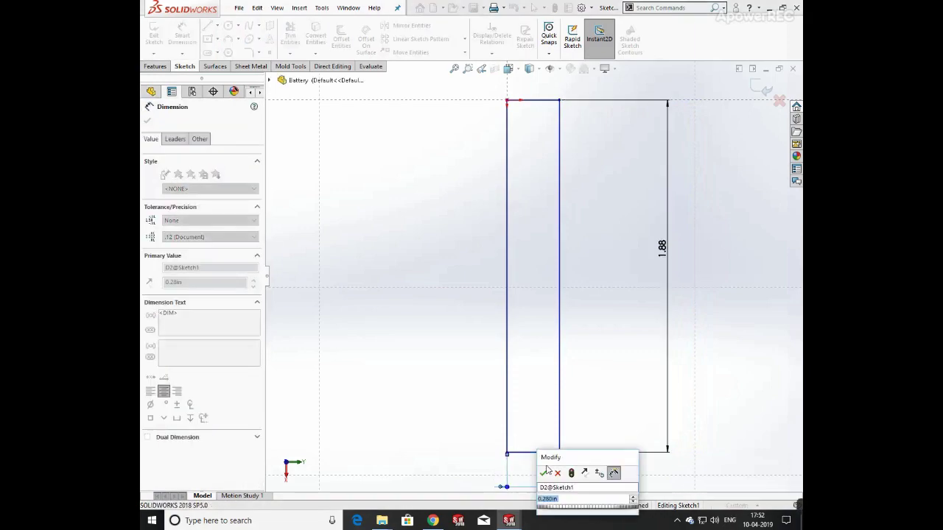
key("Return")
key("Escape")
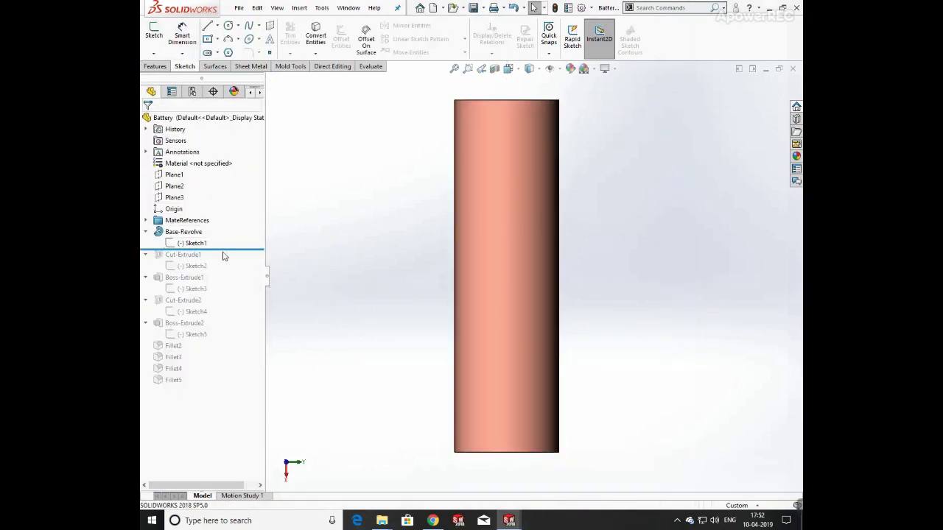
- Roll the Battery's history forward past Cut-Extrude1 and open its Sketch2 for editing
left_click_drag(225, 252, 226, 258)
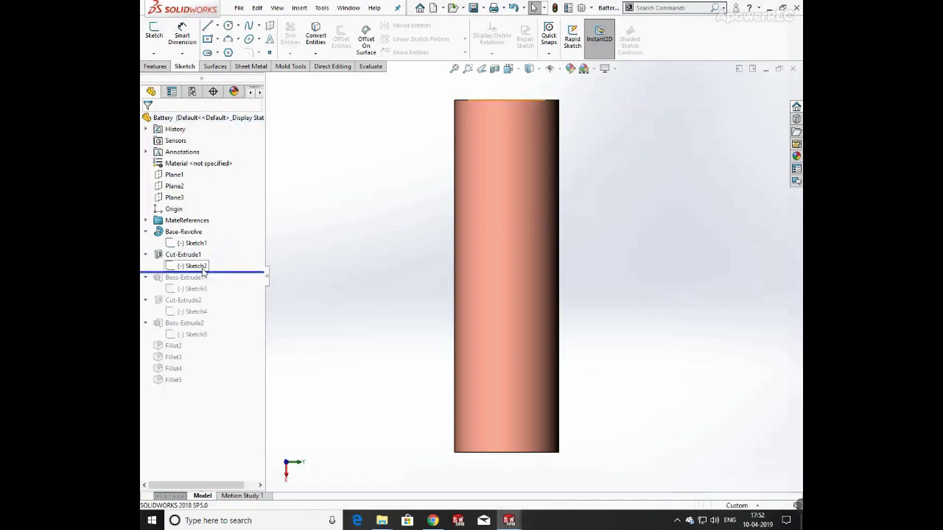
left_click(193, 266)
left_click(205, 236)
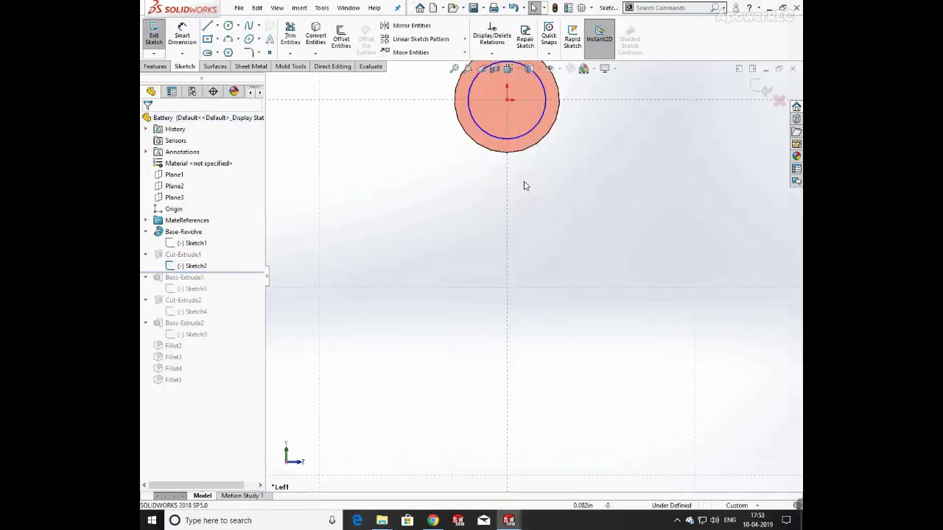
- Dimension the diameter of the circle in Sketch2 and leave the sketch
left_click(532, 137)
left_click(624, 156)
left_click(580, 146)
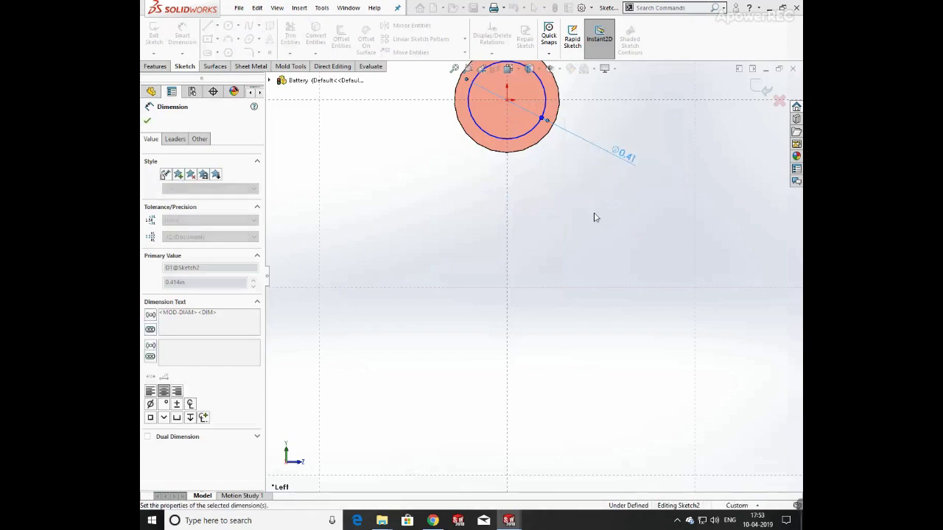
scroll(595, 215, "up", 1)
left_click(759, 87)
- Review the definition of Cut-Extrude1, checking the blind depth of the circular recess
left_click(183, 254)
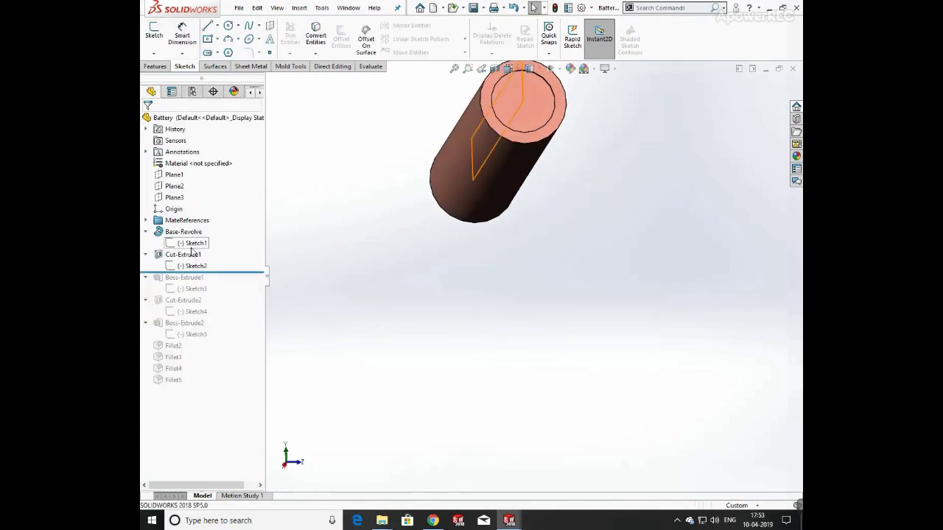
left_click(196, 227)
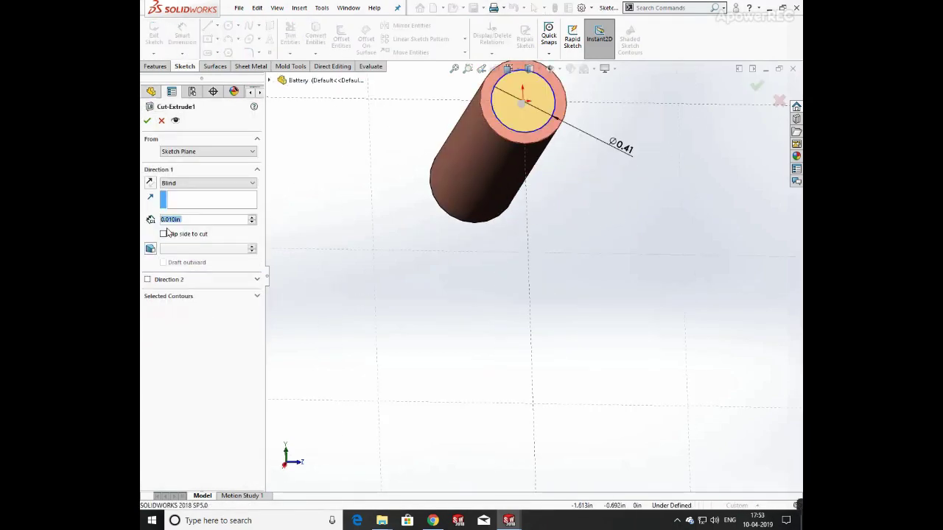
left_click(148, 120)
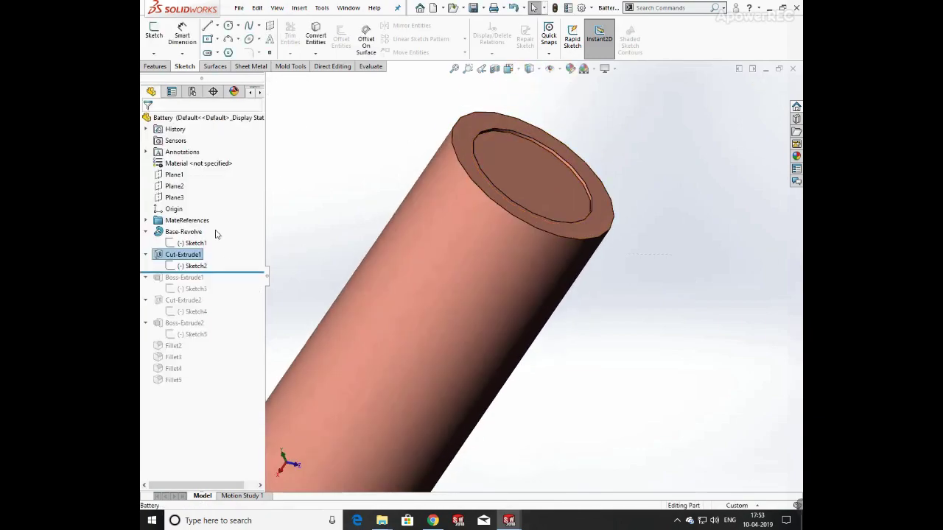
- Roll the Battery's history forward past Boss-Extrude1 and open its Sketch3 for editing
left_click_drag(225, 272, 221, 295)
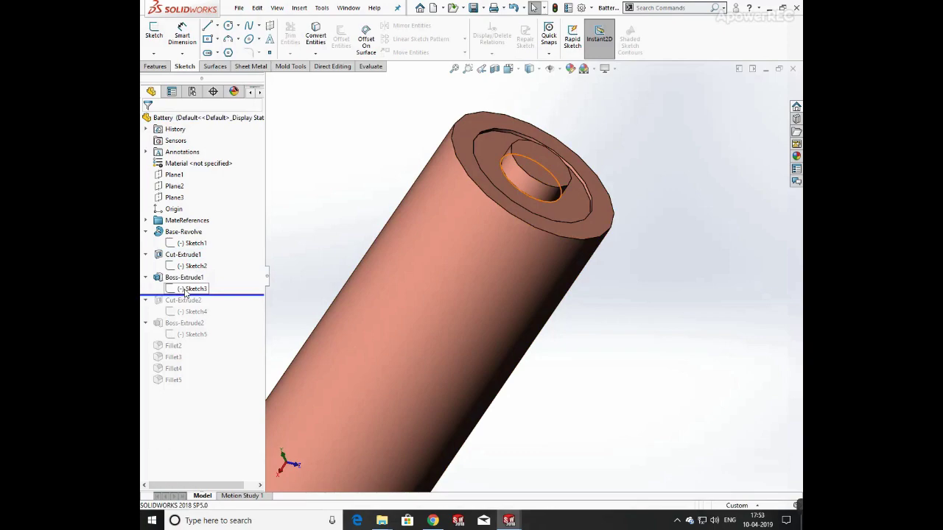
left_click(193, 289)
left_click(194, 259)
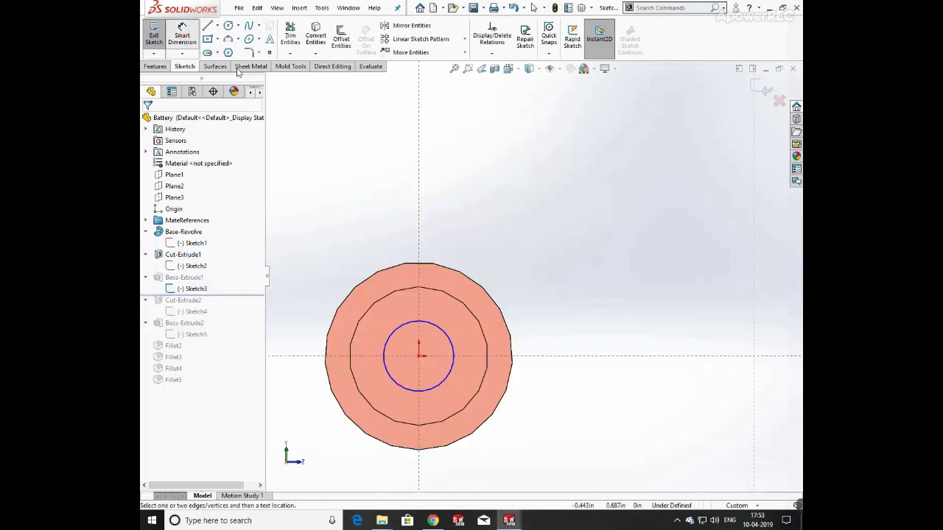
- Dimension the diameter of the terminal circle in Sketch3 and leave the sketch
left_click(443, 331)
left_click(542, 293)
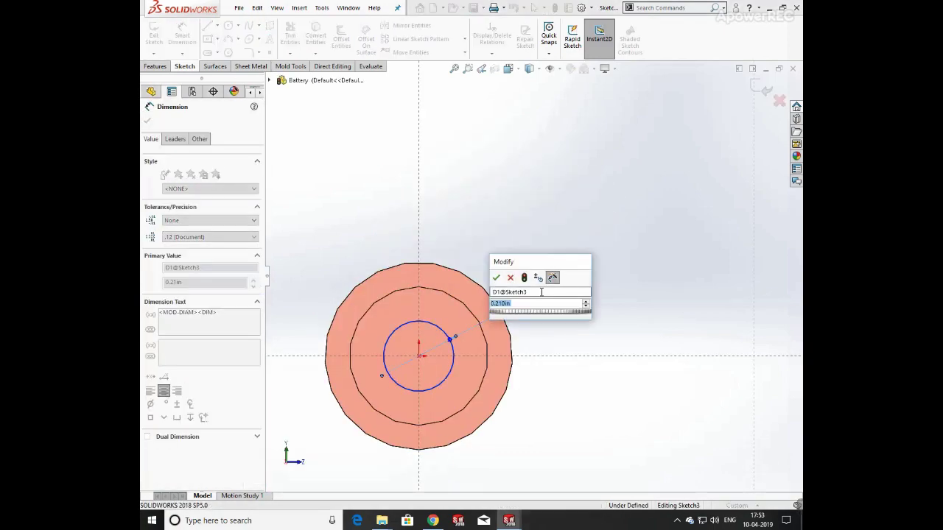
key("Return")
key("Escape")
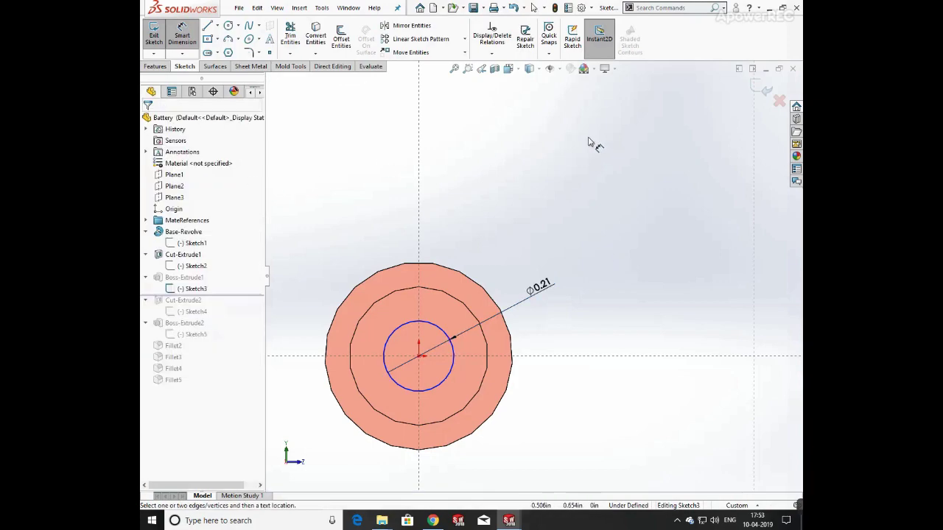
left_click(761, 87)
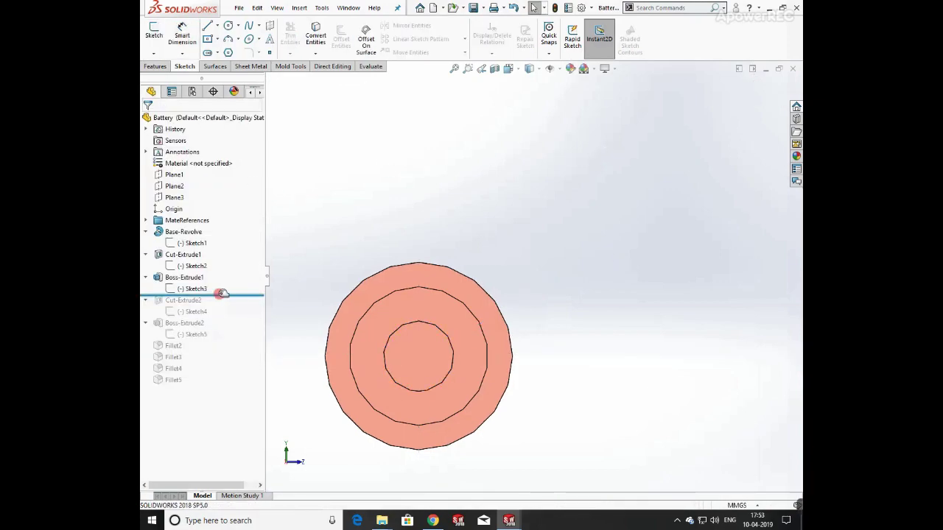
- Roll the Battery's history forward past Cut-Extrude2 and open its Sketch4 for editing
left_click_drag(223, 294, 215, 316)
left_click(203, 313)
left_click(210, 280)
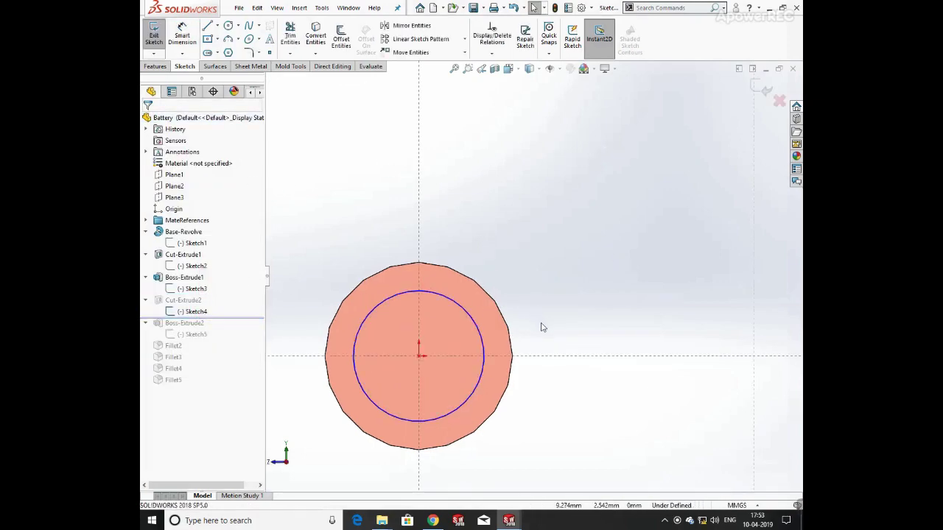
- Dimension the diameter of the circle on the battery's opposite end in Sketch4 and leave the sketch
scroll(524, 280, "up", 3)
left_click(493, 295)
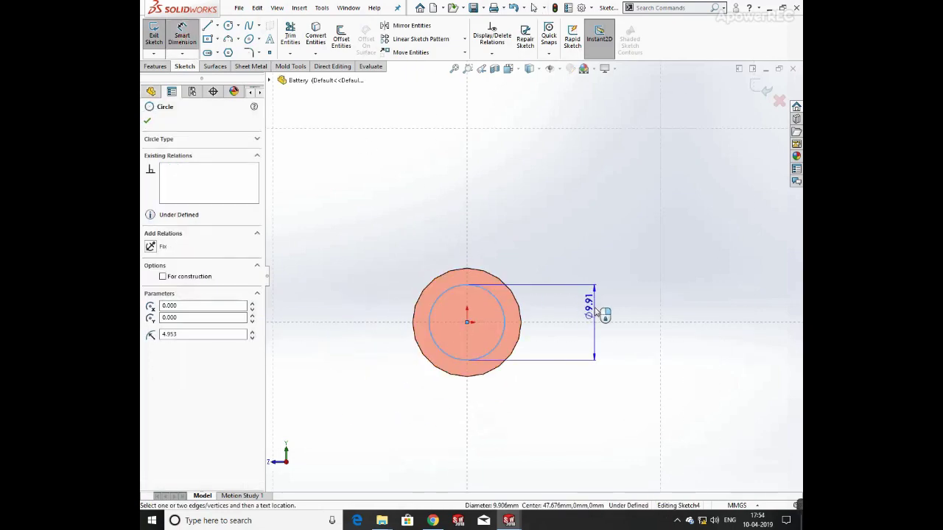
left_click(590, 306)
left_click(552, 296)
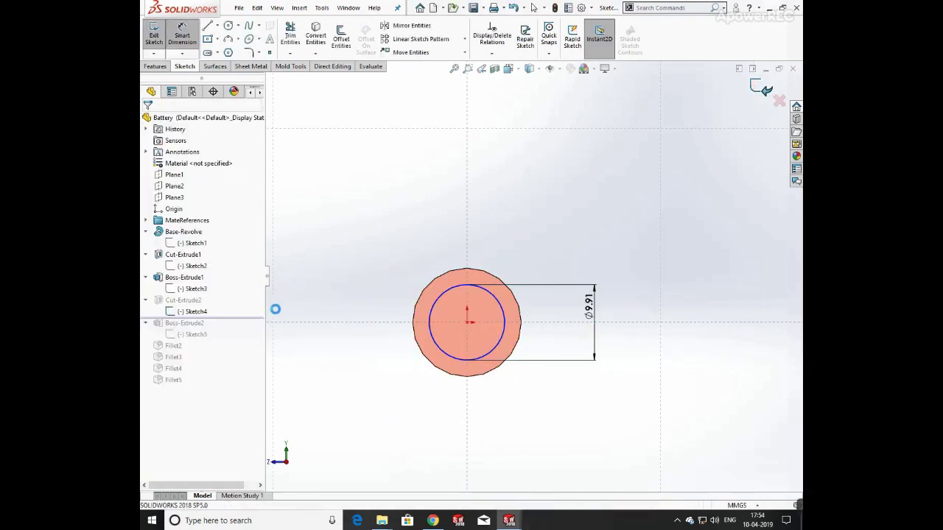
- Review the definition of the Battery's Cut-Extrude2, inspect the recess it cuts, and close the feature
left_click(192, 301)
left_click(199, 273)
mouse_move(547, 356)
middle_mouse_down()
mouse_move(577, 316)
mouse_move(578, 295)
middle_mouse_up()
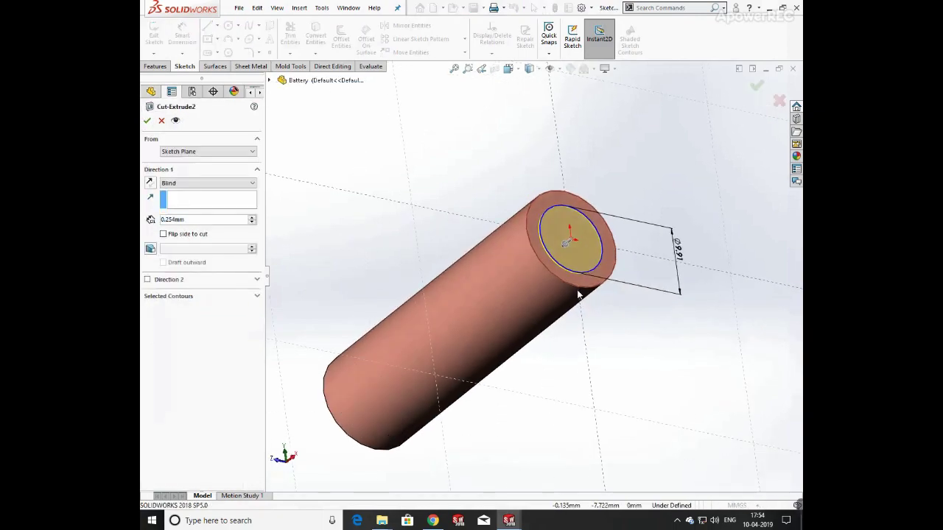
left_click(147, 121)
middle_click_drag(560, 331, 493, 324)
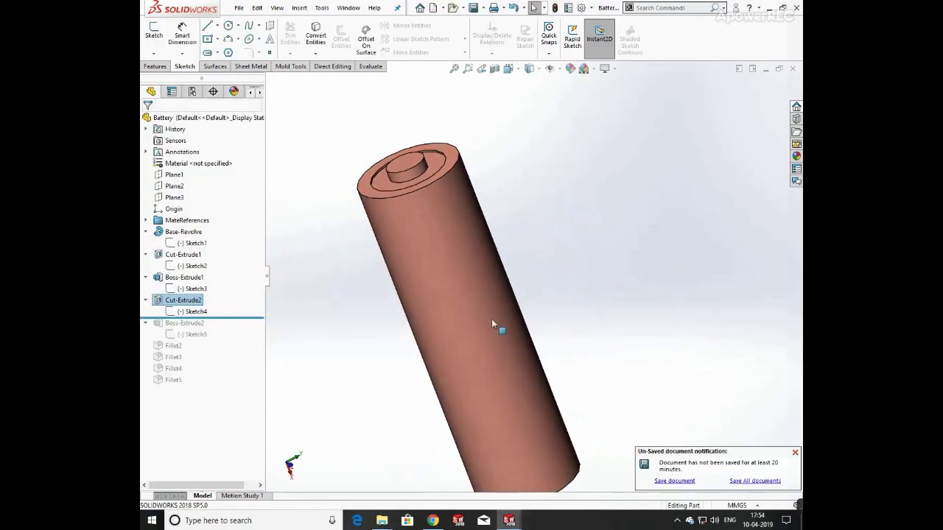
- Roll the Battery's history forward past Boss-Extrude2 and open its Sketch5 for editing
left_click_drag(250, 315, 242, 341)
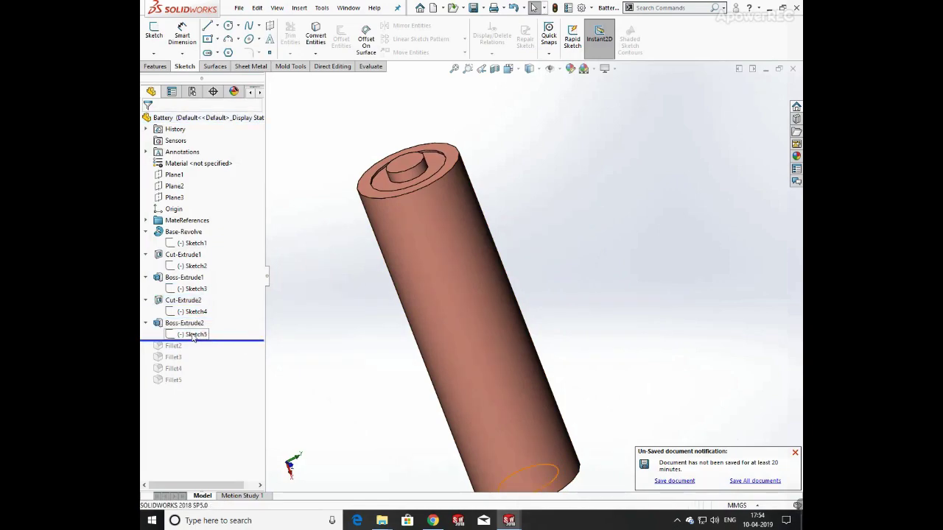
left_click(195, 335)
left_click(200, 302)
middle_click_drag(602, 410, 349, 160)
- Dimension the diameter of the circle in Sketch5 and leave the sketch
left_click(182, 34)
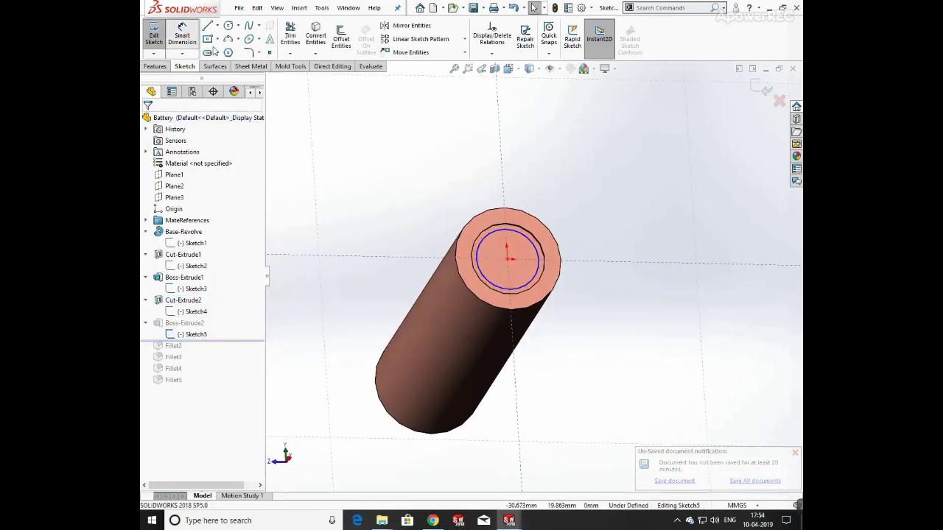
left_click(532, 239)
left_click(612, 216)
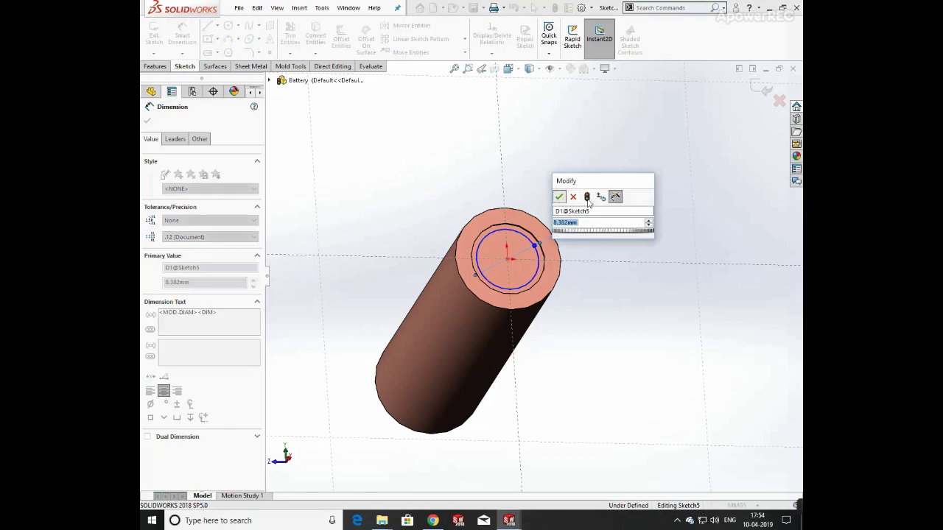
left_click(562, 195)
left_click(154, 34)
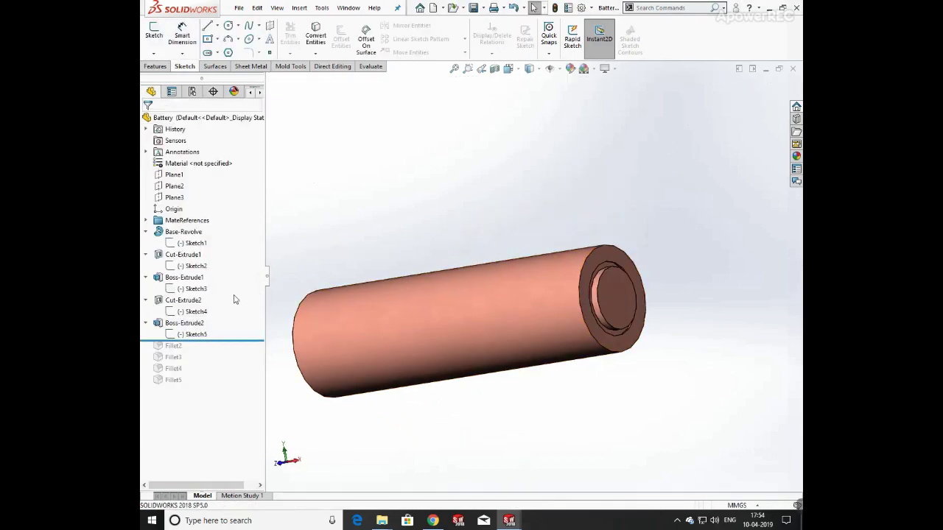
- Roll the Battery's history forward to the end past Fillet5 and review the edges and radius defined in Fillet2
left_click_drag(218, 384, 220, 386)
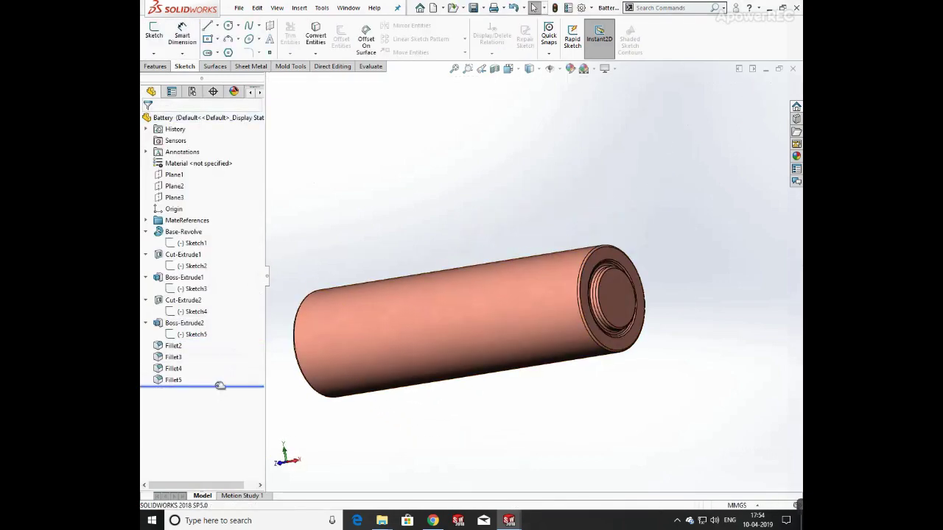
left_click(174, 348)
left_click(184, 317)
middle_click_drag(410, 303, 625, 206)
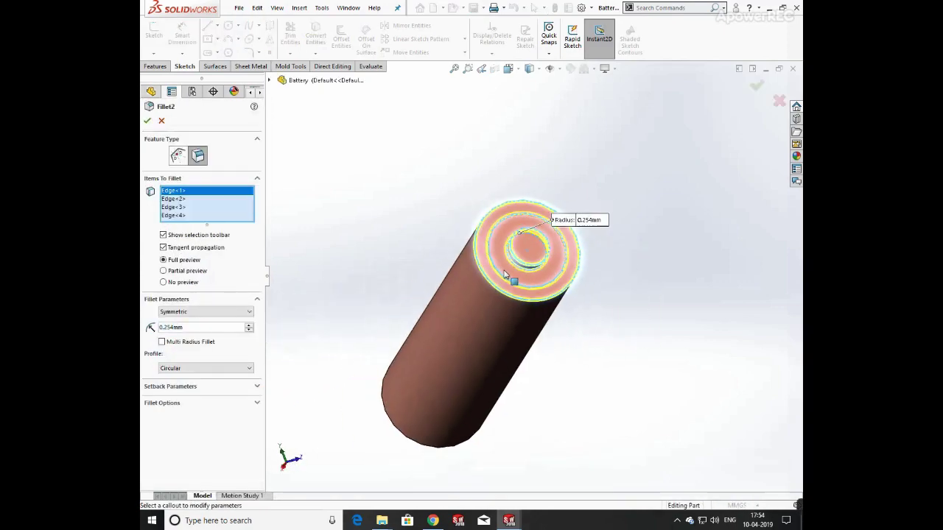
scroll(505, 275, "down", 5)
middle_click_drag(537, 208, 476, 171)
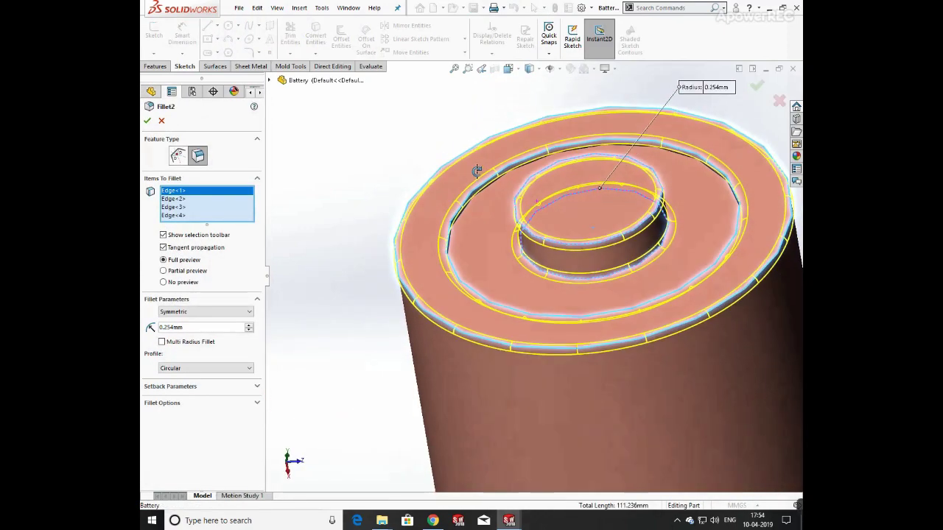
left_click(146, 122)
scroll(584, 189, "up", 5)
- Review the definition of Fillet3 on the ring around the battery terminal and close it
left_click(174, 358)
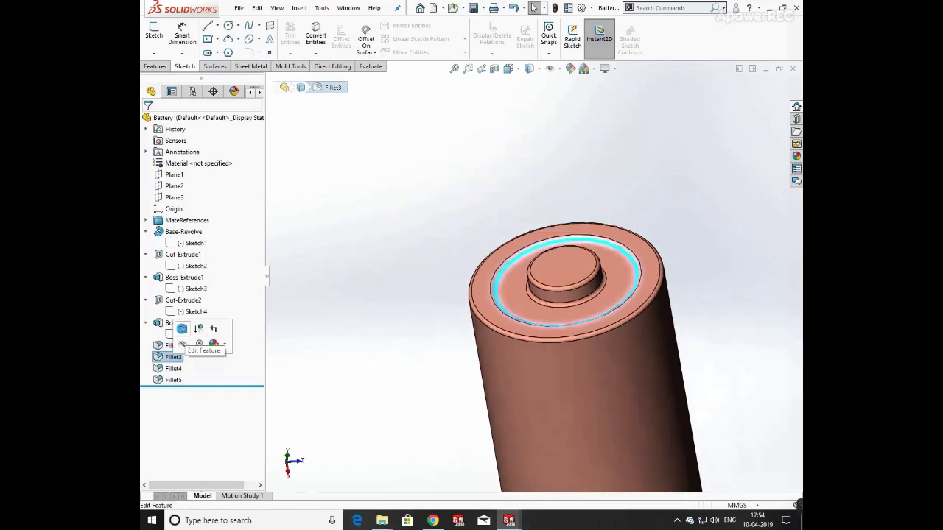
left_click(182, 329)
middle_click_drag(502, 230, 453, 251)
left_click(148, 123)
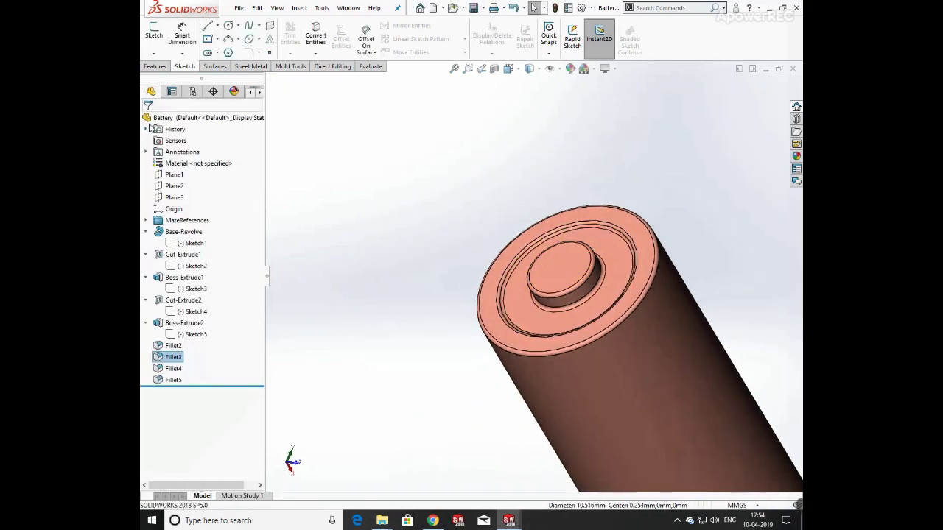
- Review the definitions of Fillet4 and Fillet5, inspecting the filleted edges up close, and close both without changes
left_click(176, 368)
left_click(183, 330)
middle_click_drag(642, 346, 519, 214)
scroll(452, 287, "down", 2)
scroll(619, 147, "down", 5)
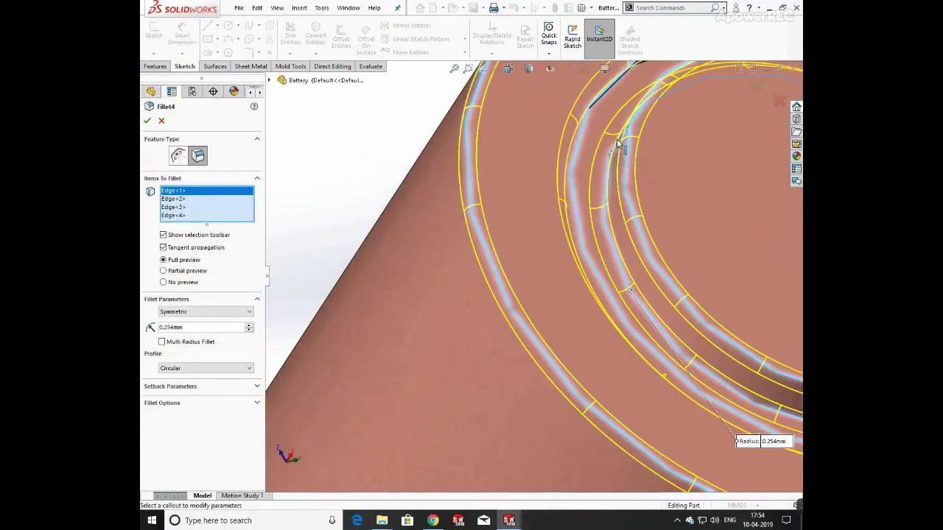
middle_click_drag(618, 147, 599, 110)
scroll(599, 111, "up", 2)
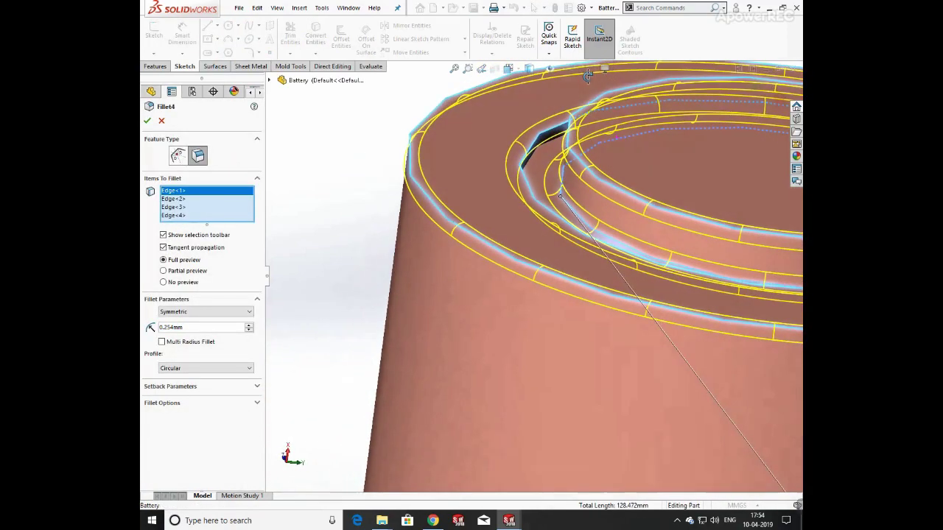
left_click(161, 122)
left_click(174, 379)
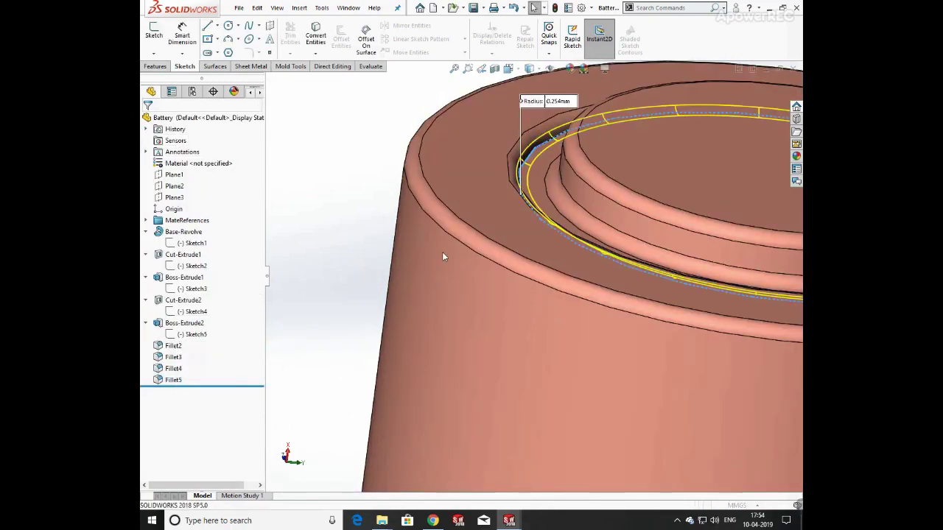
key("Escape")
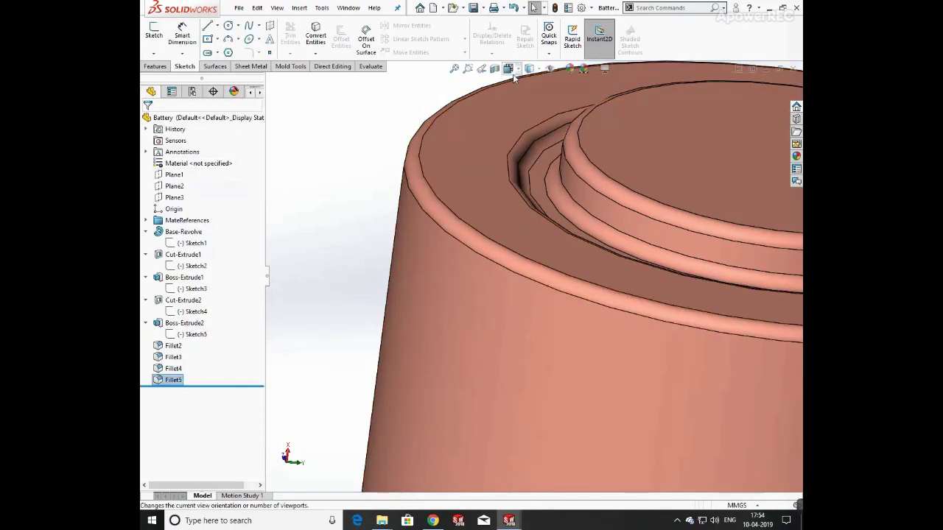
- Display the battery shaded without edges and bring the whole part into view
left_click(530, 70)
left_click(530, 98)
scroll(562, 231, "up", 2)
scroll(562, 238, "up", 5)
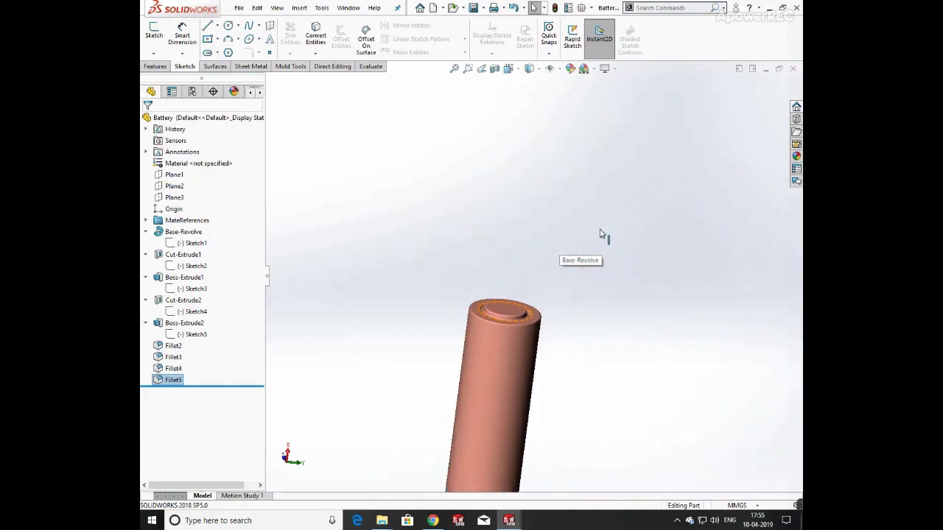
middle_click_drag(604, 236, 692, 168)
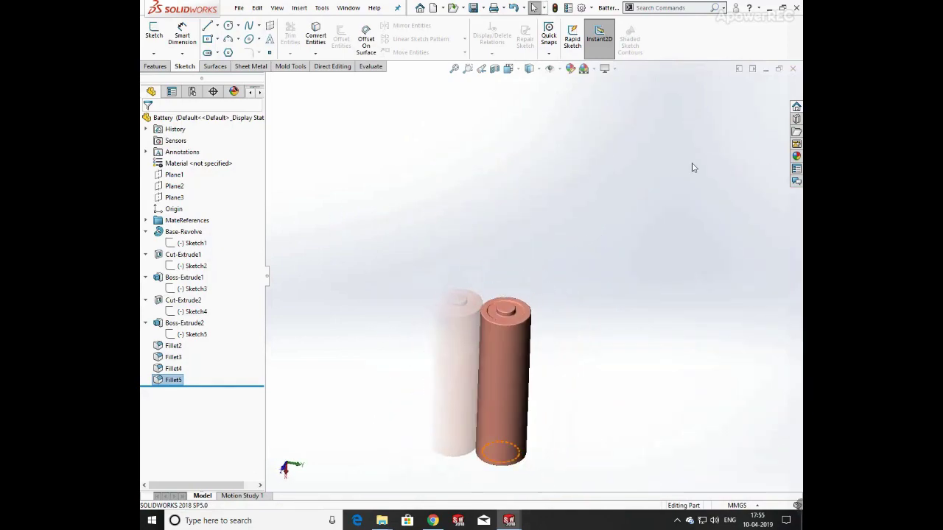
- Close the Battery part and open Sketch1 of the Cap, Swivel part for editing
left_click(794, 68)
left_click(482, 271)
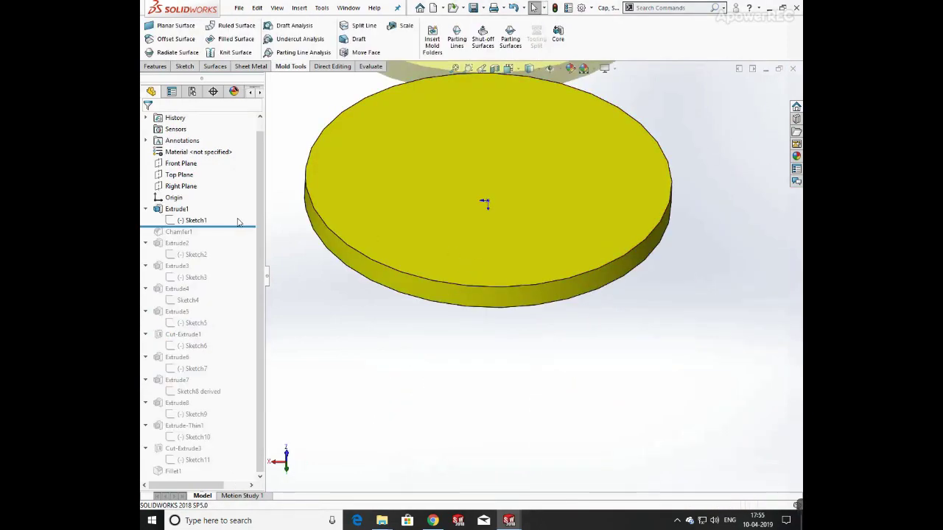
left_click(190, 220)
left_click(204, 190)
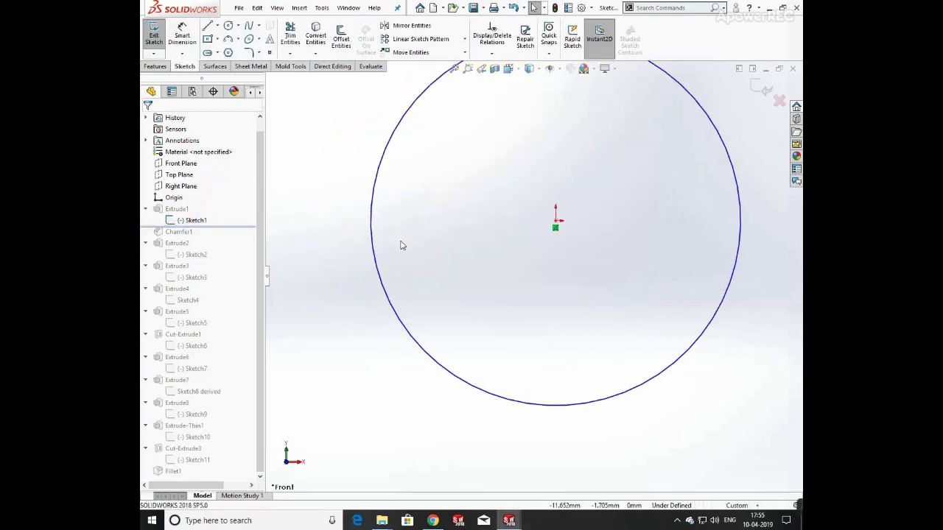
- Dimension the diameter of the base circle in Sketch1 and leave the sketch
left_click(694, 156)
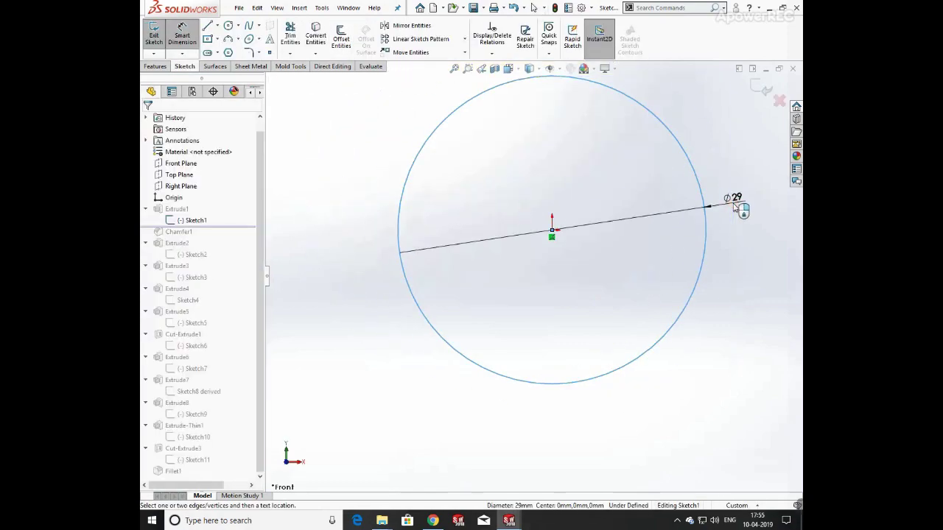
left_click(735, 200)
left_click(689, 189)
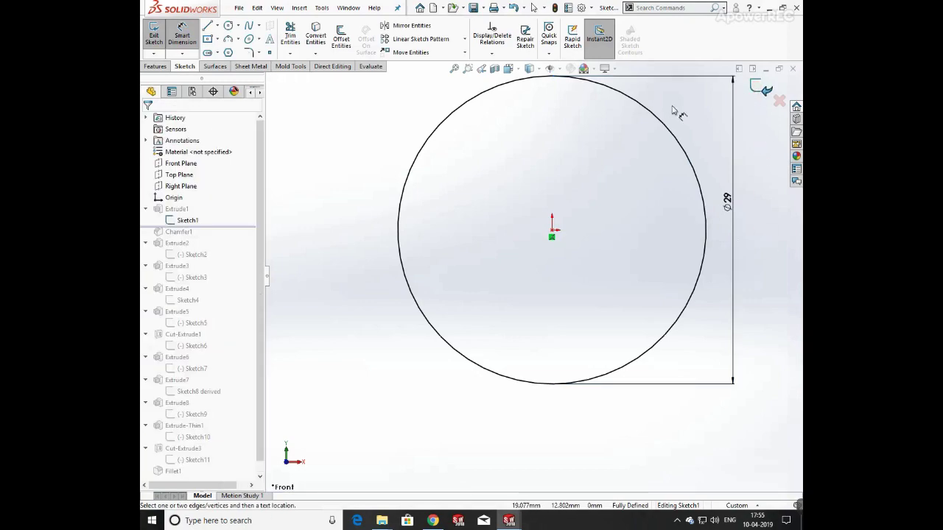
left_click(761, 88)
- Roll the Cap, Swivel's history forward past Chamfer1 and review the chamfer's definition on the disc edge
left_click_drag(260, 202, 258, 160)
scroll(381, 229, "up", 4)
middle_click_drag(380, 229, 488, 142)
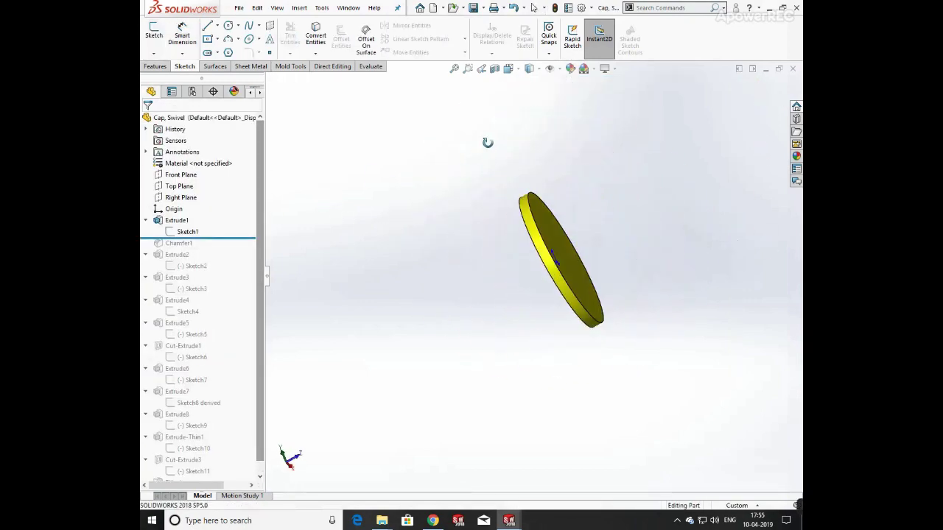
left_click_drag(209, 237, 209, 248)
left_click(182, 243)
left_click(186, 216)
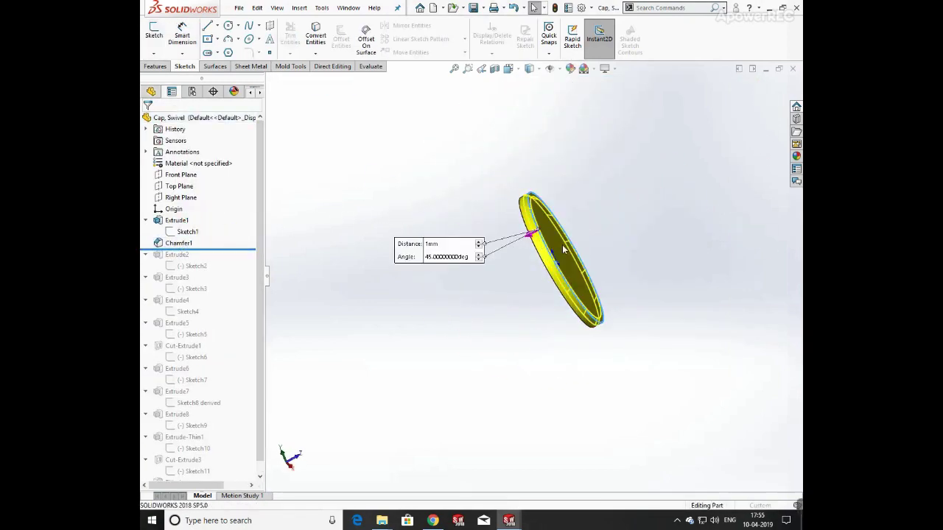
middle_click_drag(563, 247, 516, 242)
scroll(528, 266, "down", 5)
left_click(149, 122)
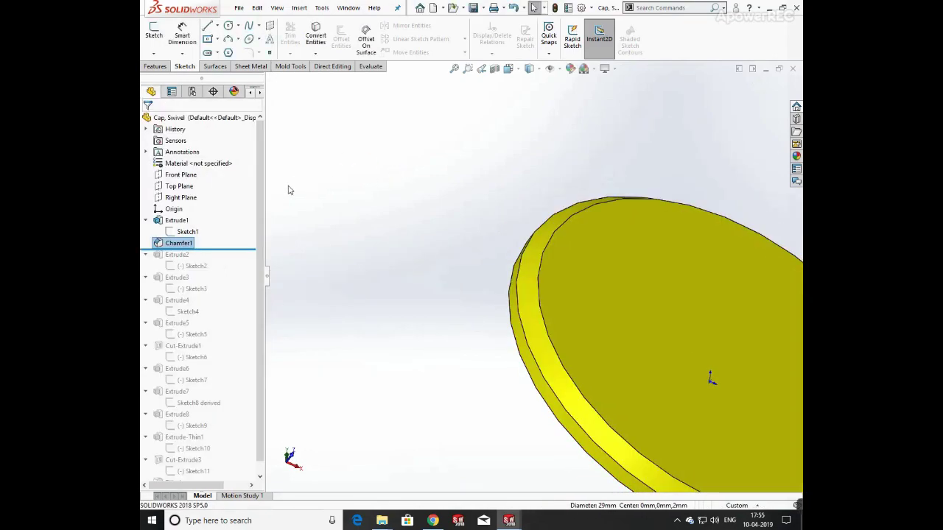
- Display the swivel cap shaded without edges
left_click(538, 69)
left_click(531, 98)
middle_click_drag(510, 284, 469, 249)
scroll(292, 280, "up", 4)
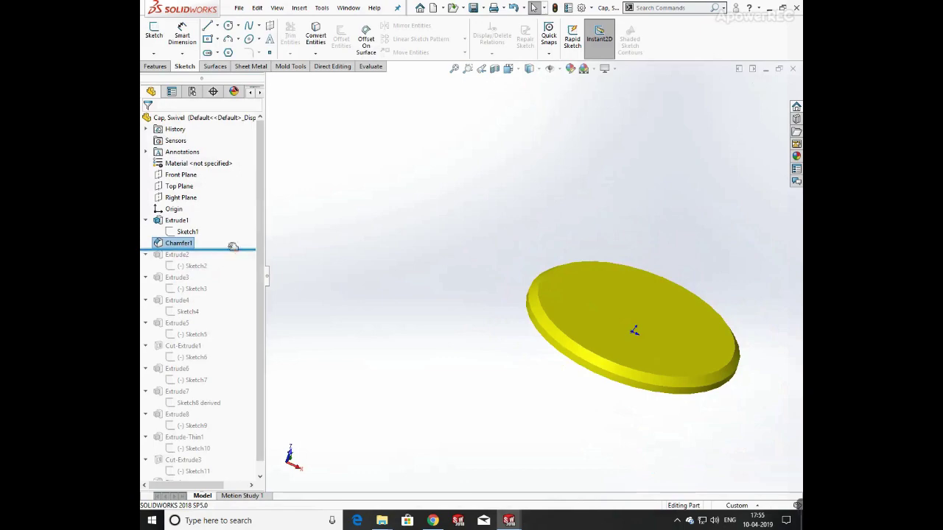
- Roll the Cap, Swivel's history forward past Extrude2, open Sketch2 and place a diameter dimension on its circle
left_click_drag(233, 248, 235, 270)
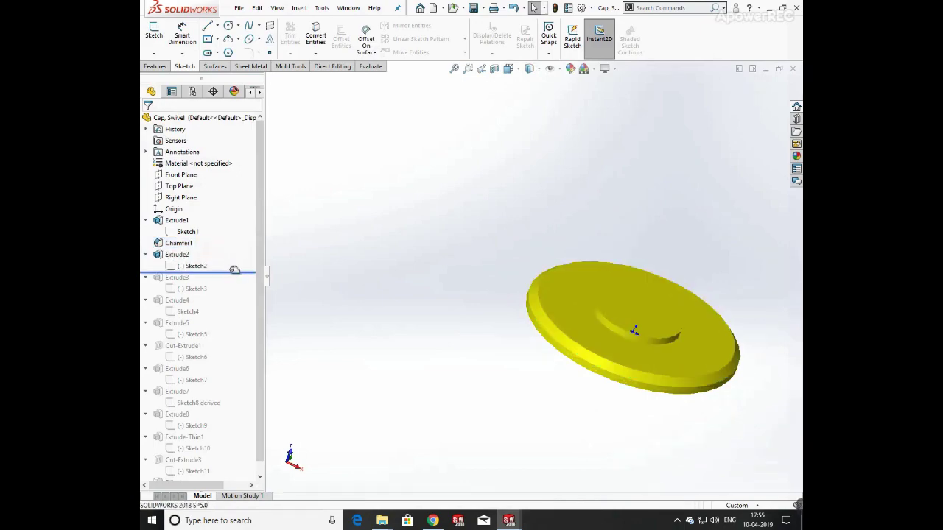
left_click(191, 266)
left_click(198, 233)
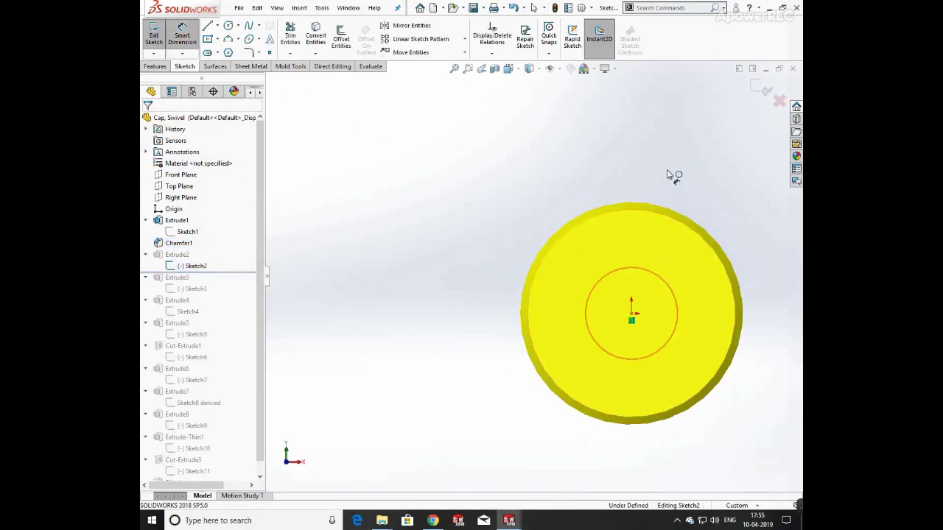
left_click(639, 270)
left_click(652, 158)
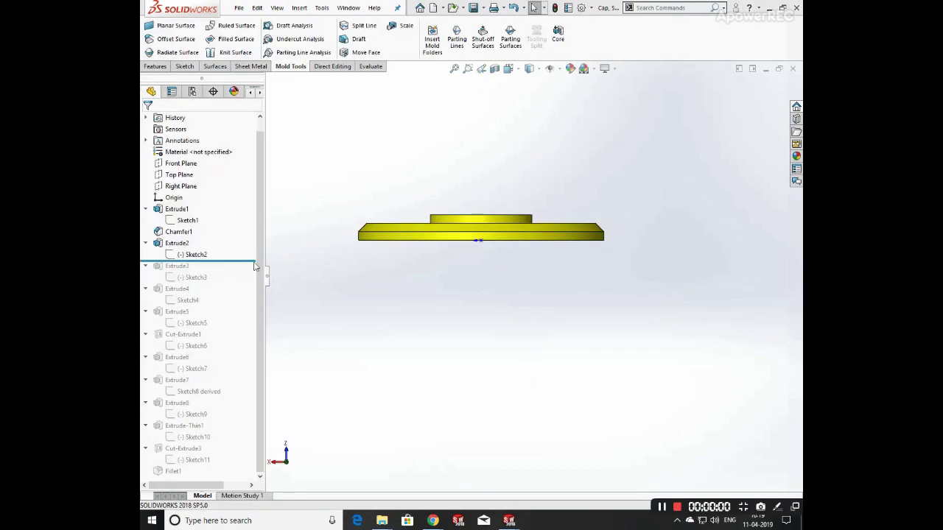
- Open Sketch2 again, dimension the diameter of its circle and leave the sketch
left_click(193, 253)
left_click(199, 219)
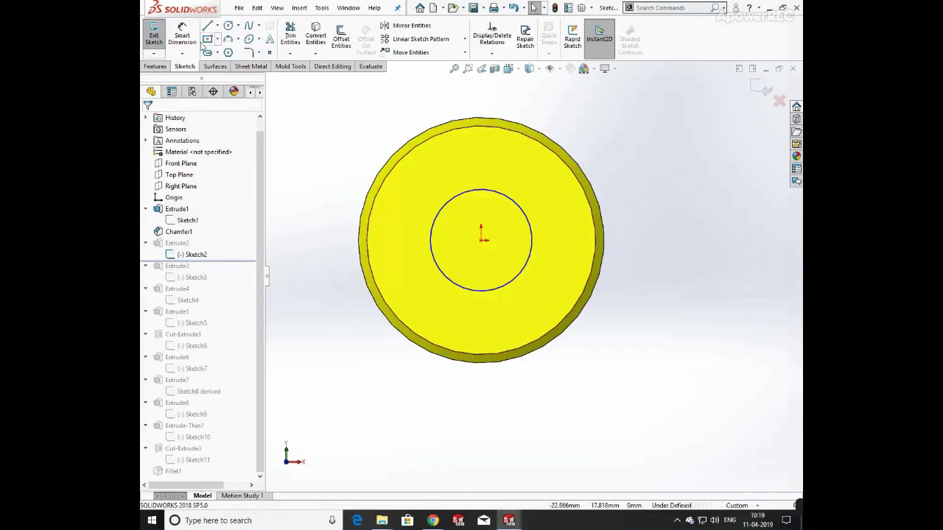
left_click(502, 193)
left_click(689, 215)
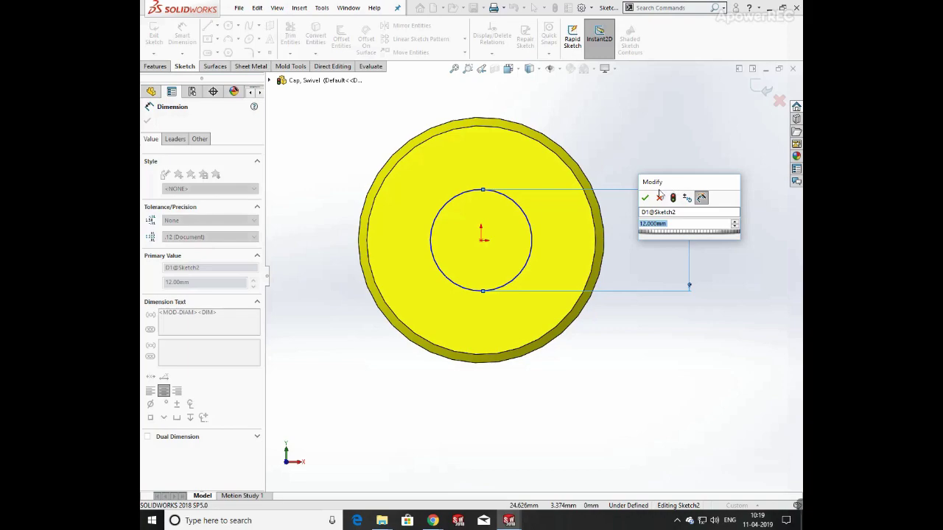
left_click(646, 197)
left_click(727, 131)
left_click(761, 88)
- Review the definition of Extrude2 on the swivel cap and close it
left_click(180, 243)
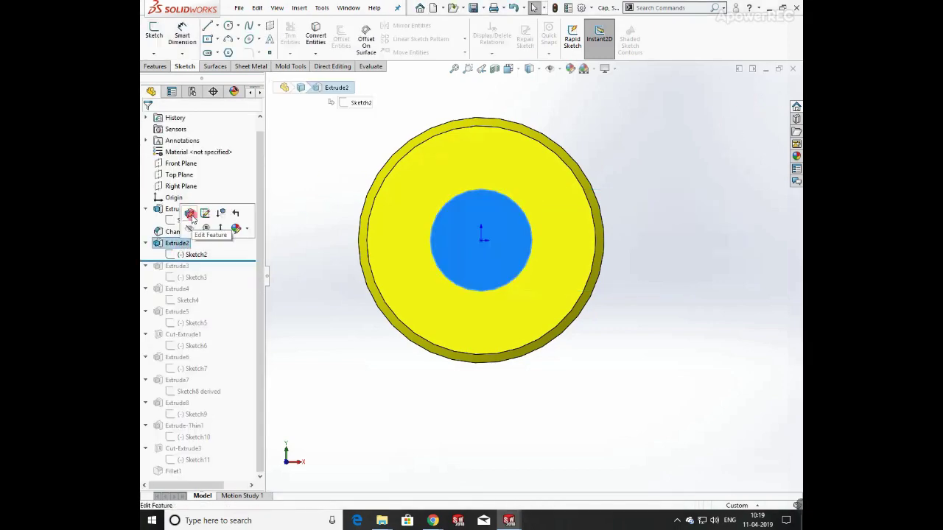
left_click(190, 217)
left_click(147, 120)
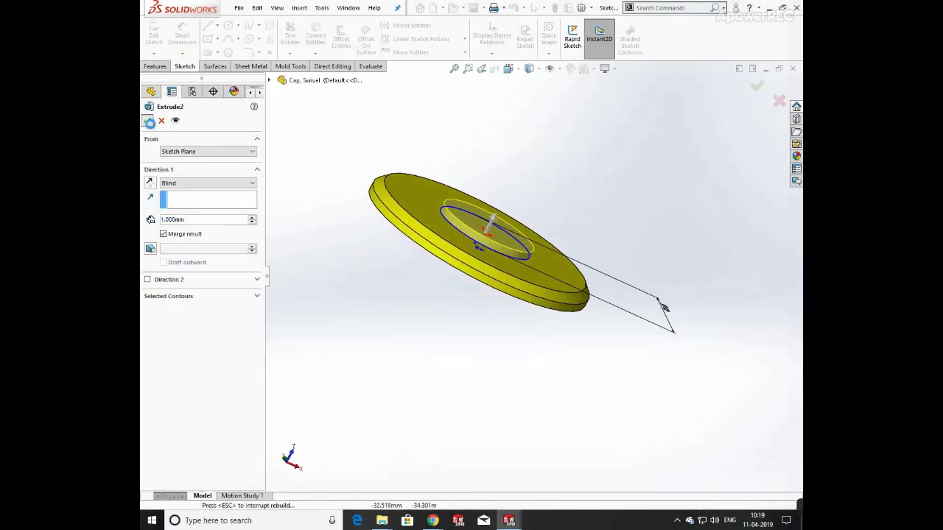
- Roll the Cap, Swivel's history forward past Extrude3, open Sketch3 and dimension the diameter of its circle
left_click_drag(223, 279, 191, 282)
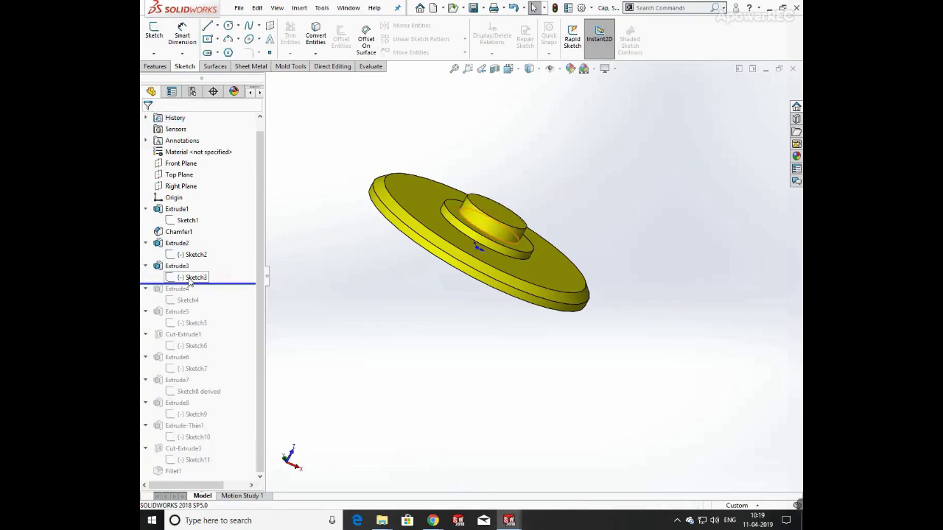
left_click(198, 247)
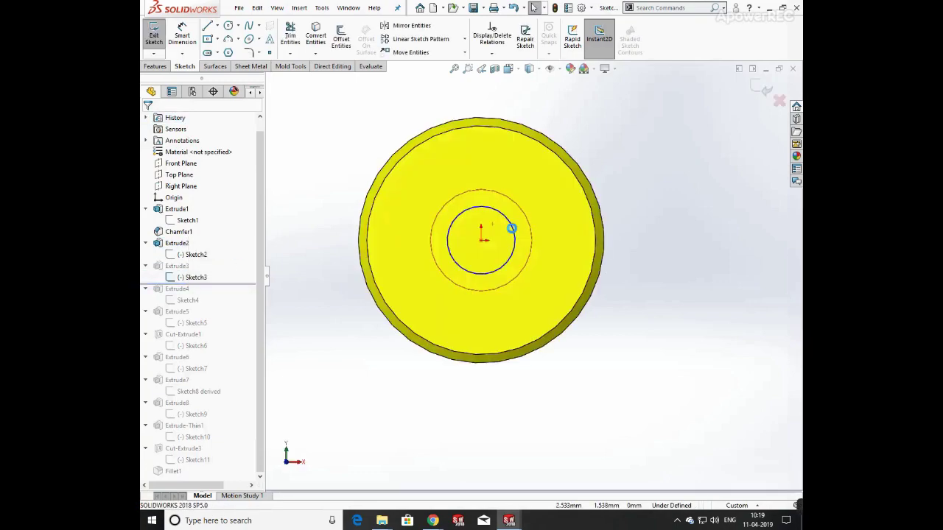
left_click(481, 199)
left_click(695, 236)
key("Return")
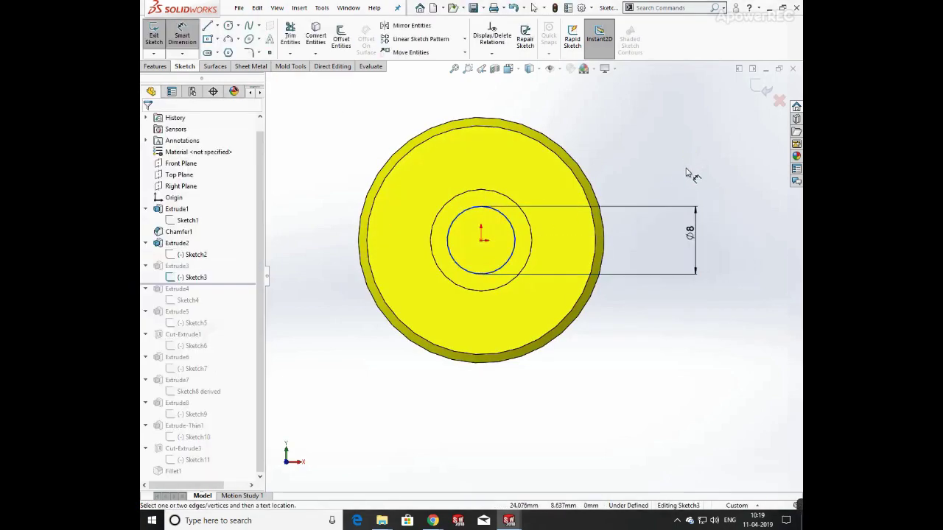
- Leave Sketch3, review the definition of Extrude3 on the swivel cap and close it
middle_click_drag(686, 173, 700, 127)
left_click(761, 90)
left_click(186, 266)
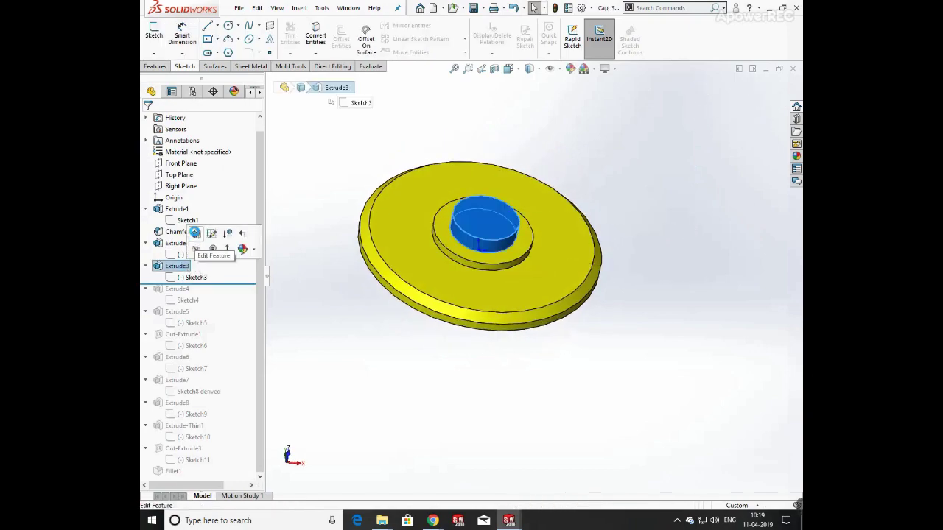
left_click(194, 233)
left_click(148, 121)
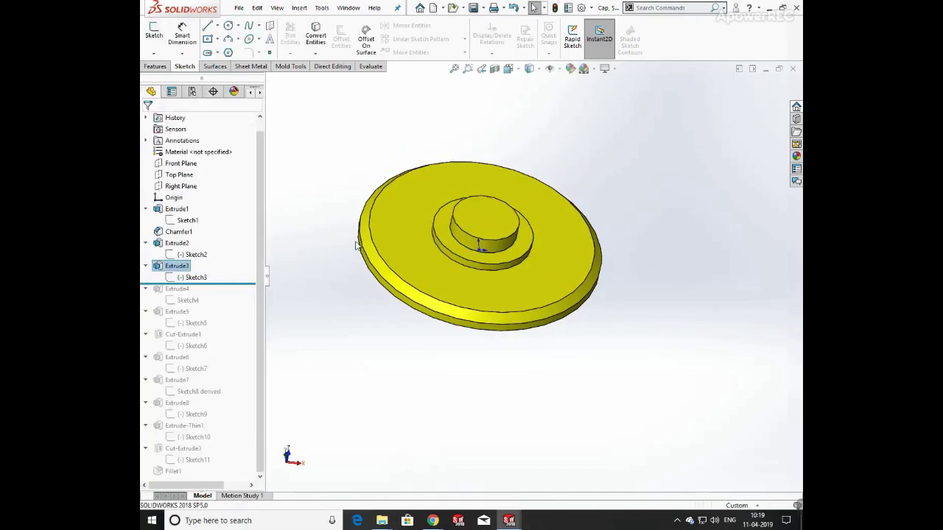
- Roll the history forward past Extrude4, open Sketch4, dimension the diameter of its circle and leave the sketch
left_click_drag(215, 302, 215, 304)
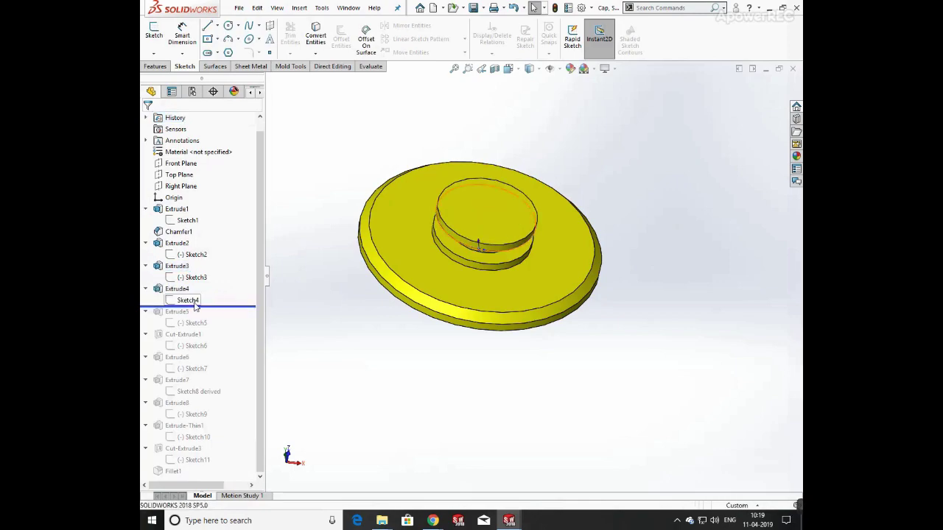
left_click(188, 299)
left_click(189, 272)
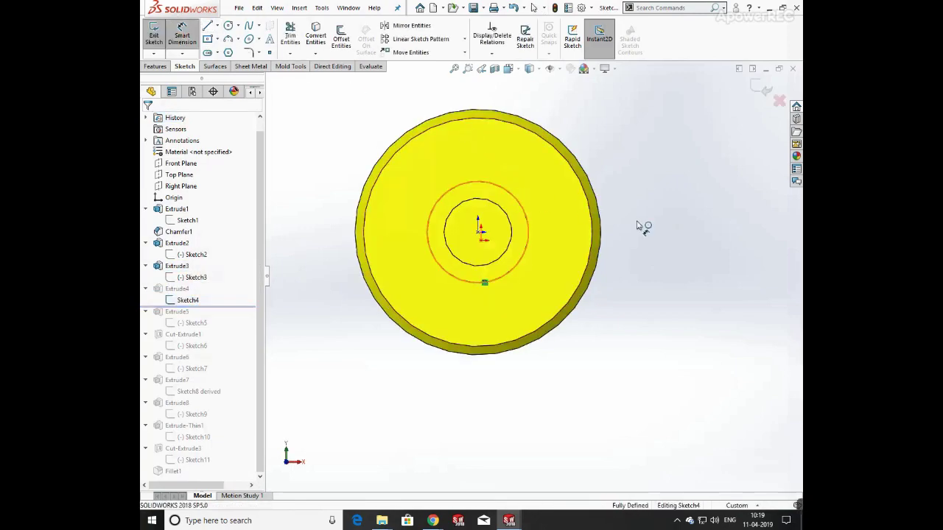
left_click(681, 237)
left_click(729, 186)
left_click(764, 87)
- Review the definition of Extrude4 from an angled view and close it
left_click(187, 289)
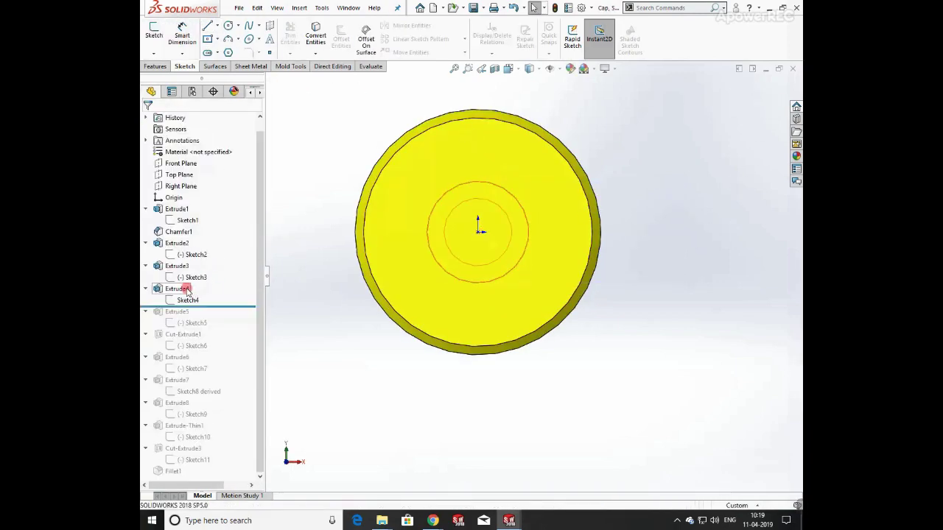
left_click(191, 264)
middle_click_drag(488, 245, 540, 159)
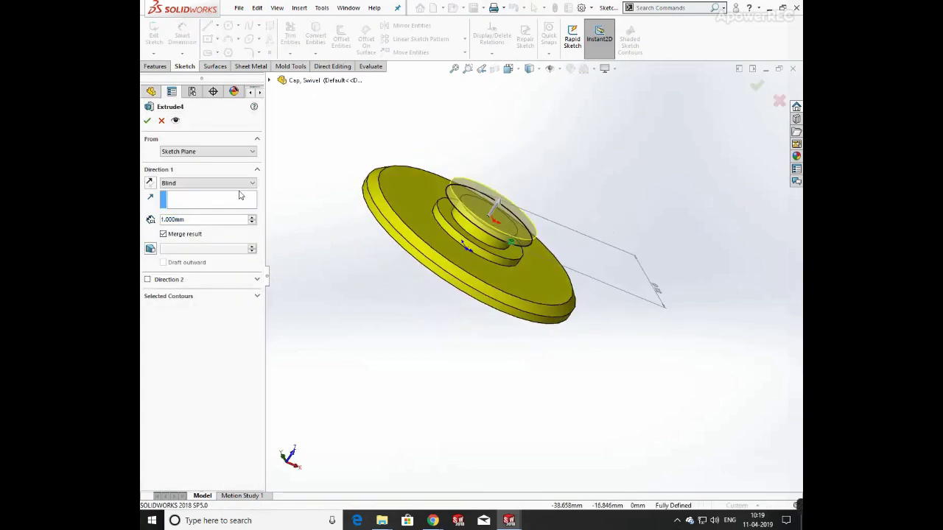
left_click(148, 122)
- Roll the history forward past Extrude5, open Sketch5 and dimension the distance from the origin to the upper horizontal line
left_click_drag(239, 321, 233, 331)
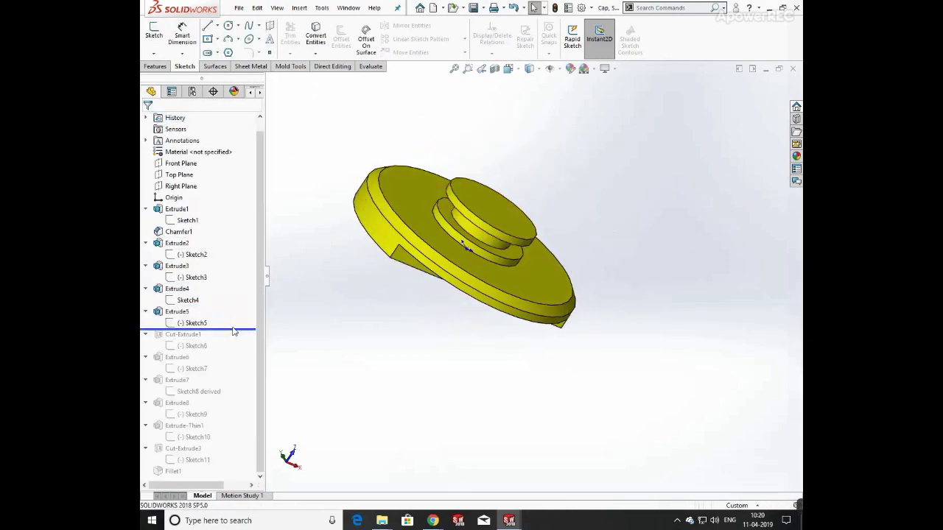
left_click(204, 291)
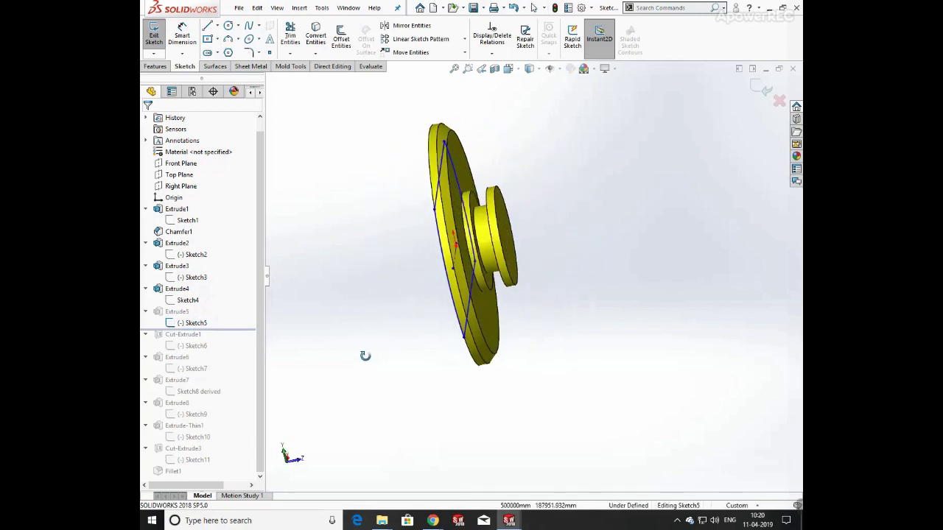
key("space")
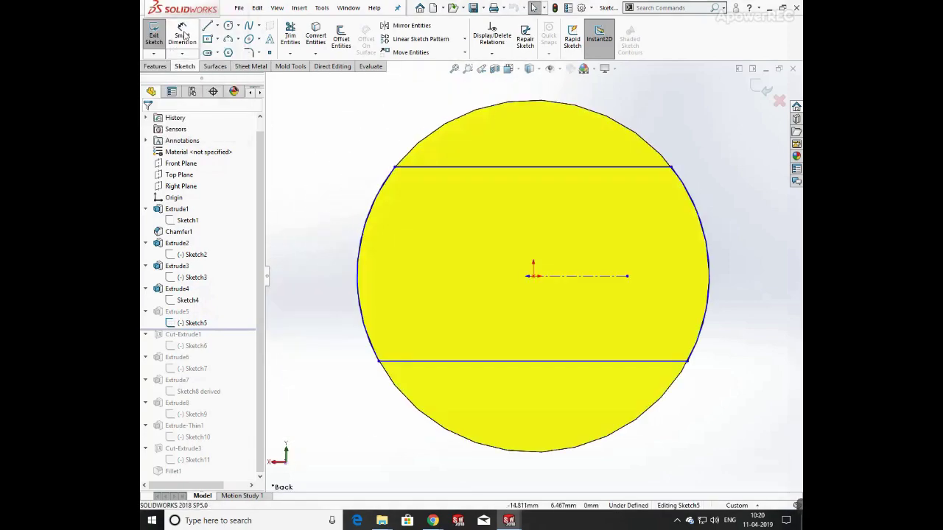
left_click(534, 276)
left_click(549, 168)
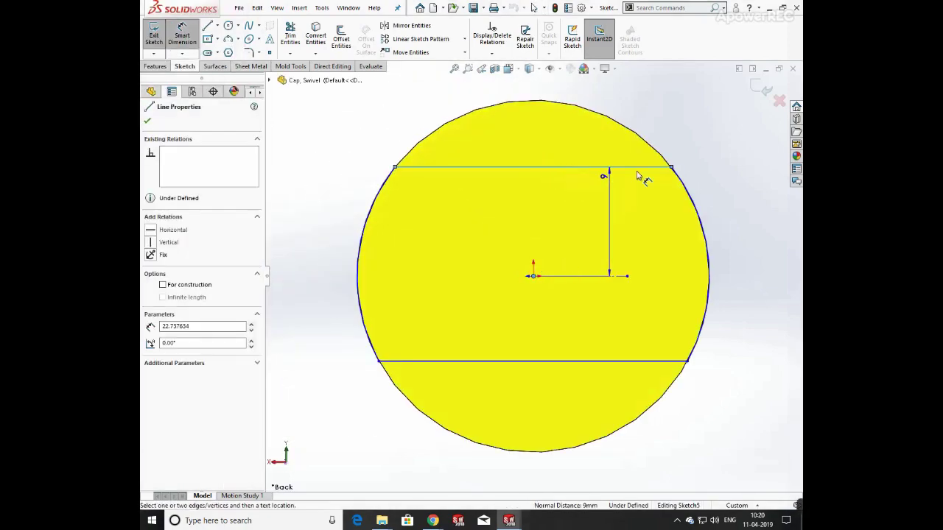
left_click(743, 190)
left_click(695, 167)
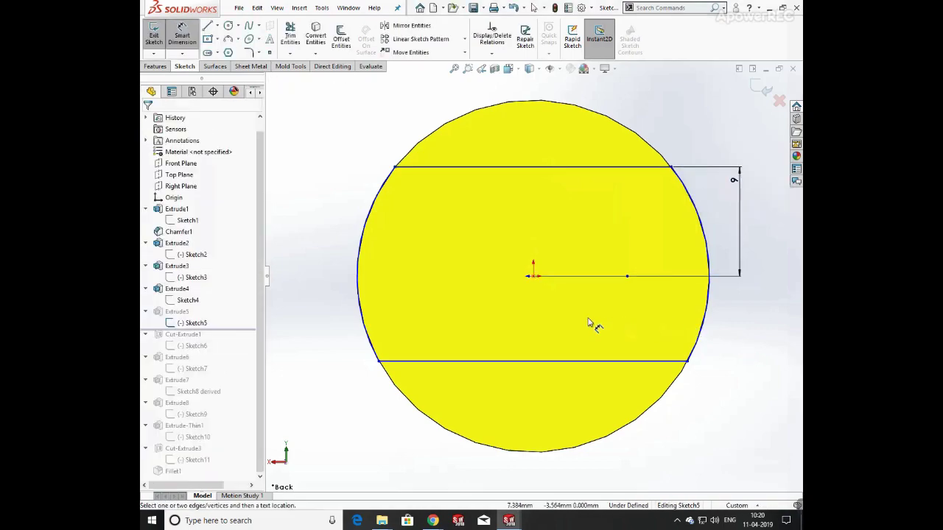
- Dimension the distance from the origin to the lower horizontal line in Sketch5
left_click(535, 278)
left_click(572, 361)
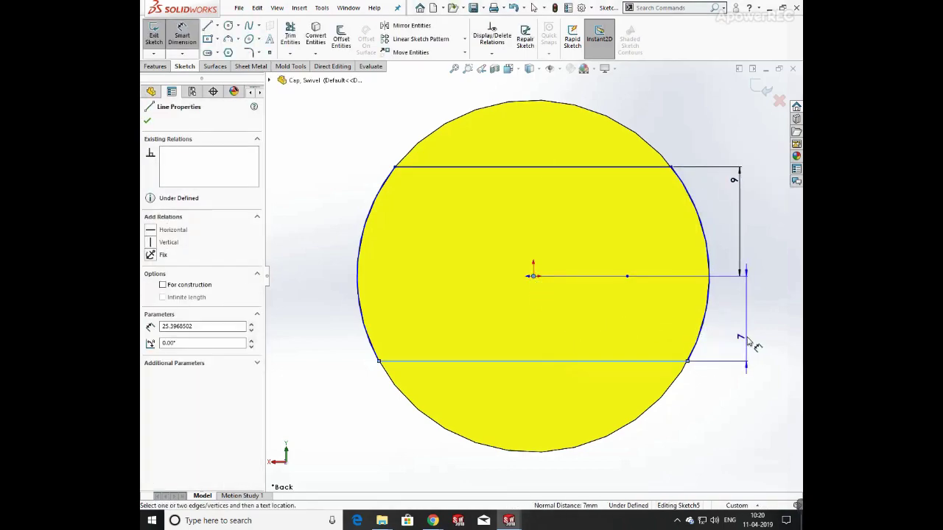
left_click(748, 342)
left_click(708, 320)
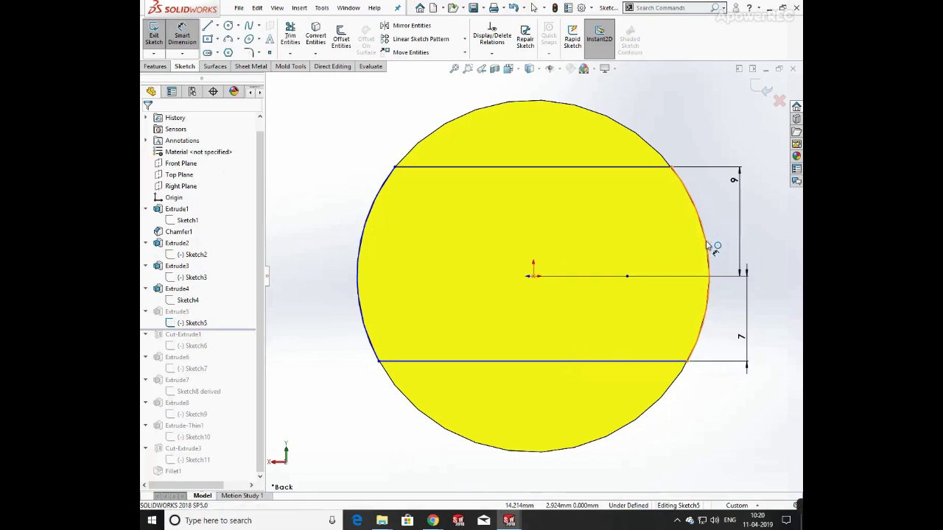
- Dimension the radii of both side arcs in Sketch5 and leave the sketch
left_click(708, 245)
left_click(520, 248)
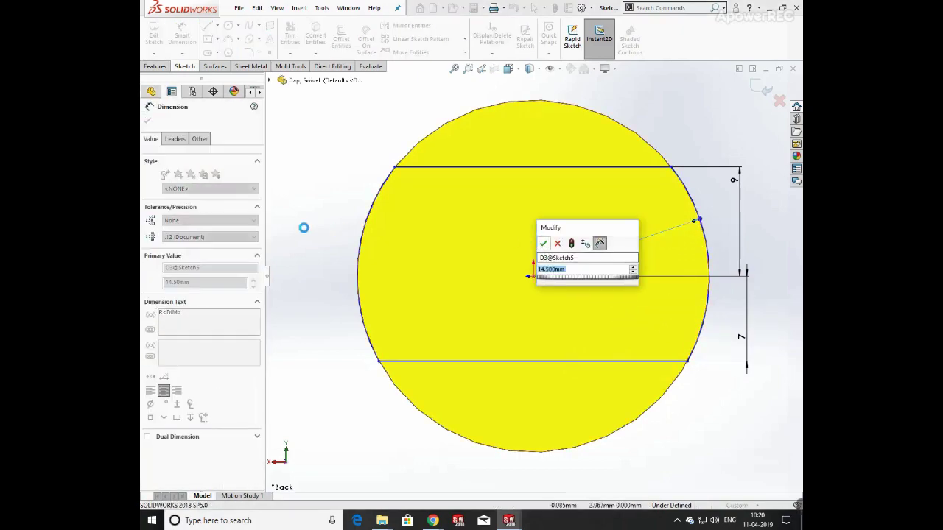
key("Return")
left_click(361, 245)
left_click(359, 244)
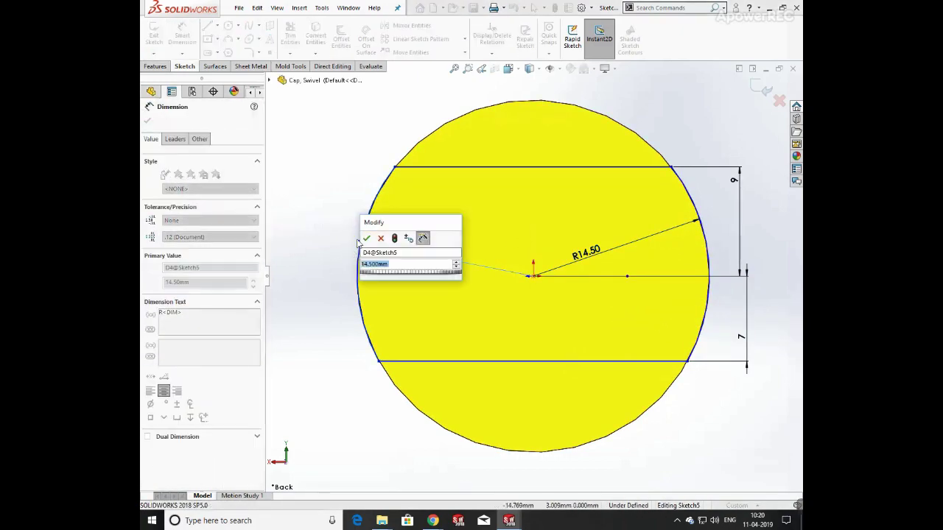
key("Return")
left_click(753, 91)
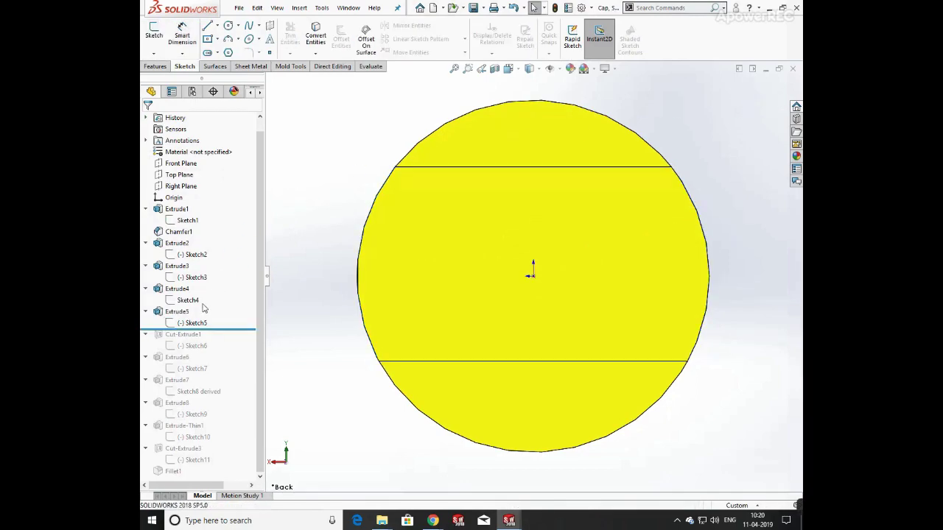
- Review the definition of Extrude5 with the raised band in view and close it
left_click(177, 312)
left_click(185, 277)
middle_click_drag(350, 286, 360, 193)
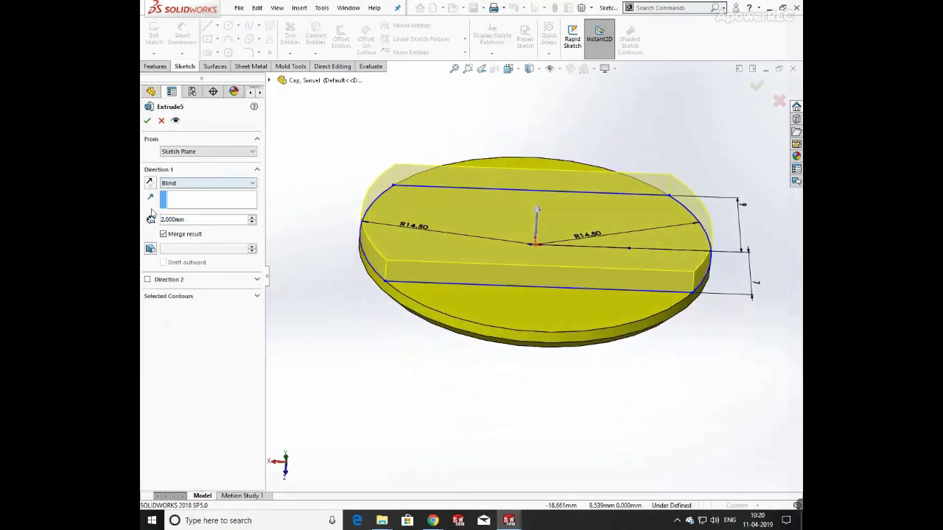
left_click(757, 86)
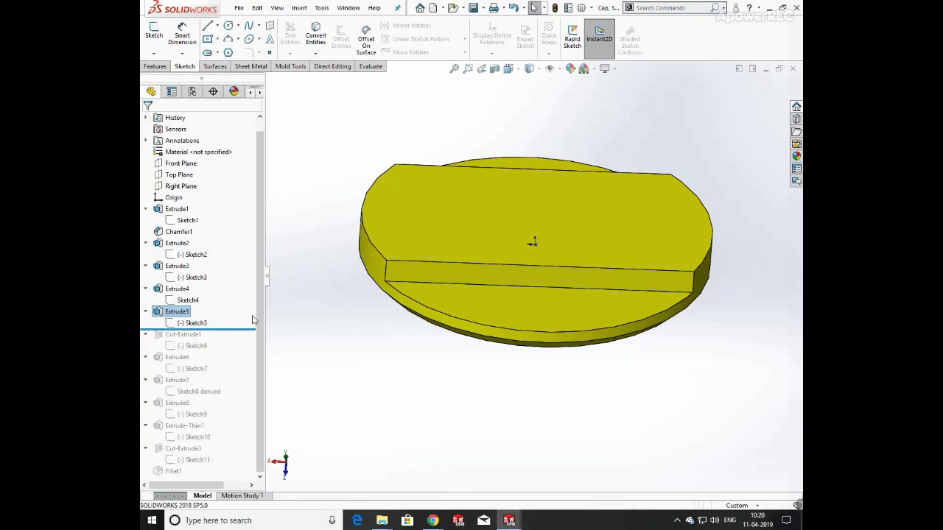
- Roll the history forward past Cut-Extrude1, open Sketch6 and dimension the diameter of the centre hole's circle
left_click_drag(231, 348, 228, 351)
double_click(193, 346)
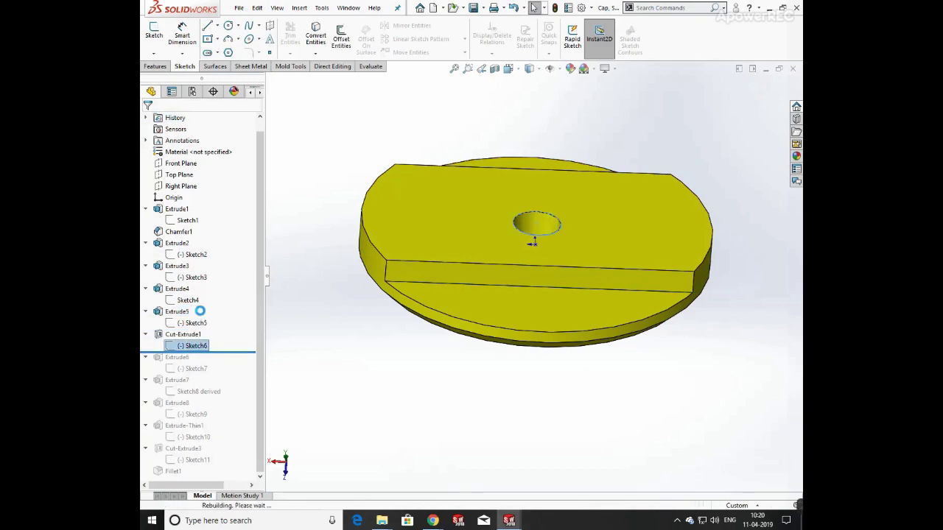
left_click(182, 36)
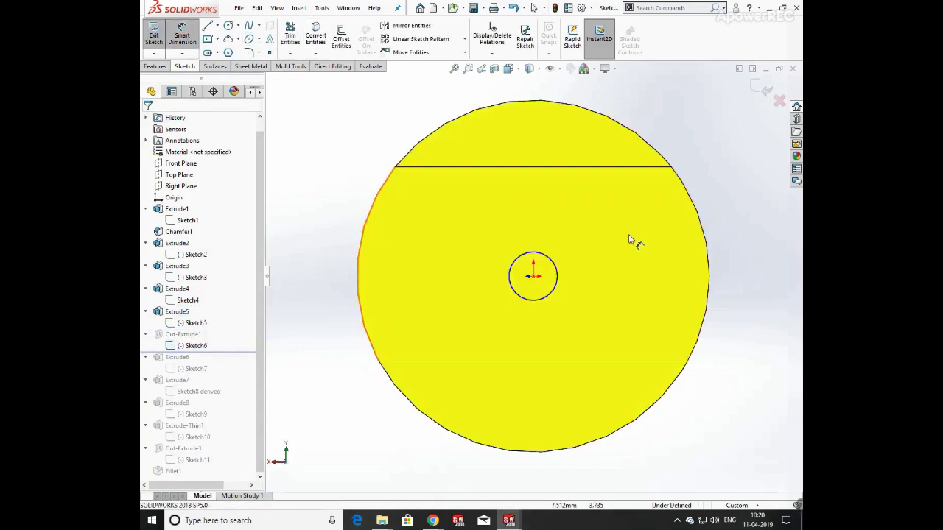
left_click(556, 266)
left_click(733, 168)
left_click(688, 160)
left_click(715, 129)
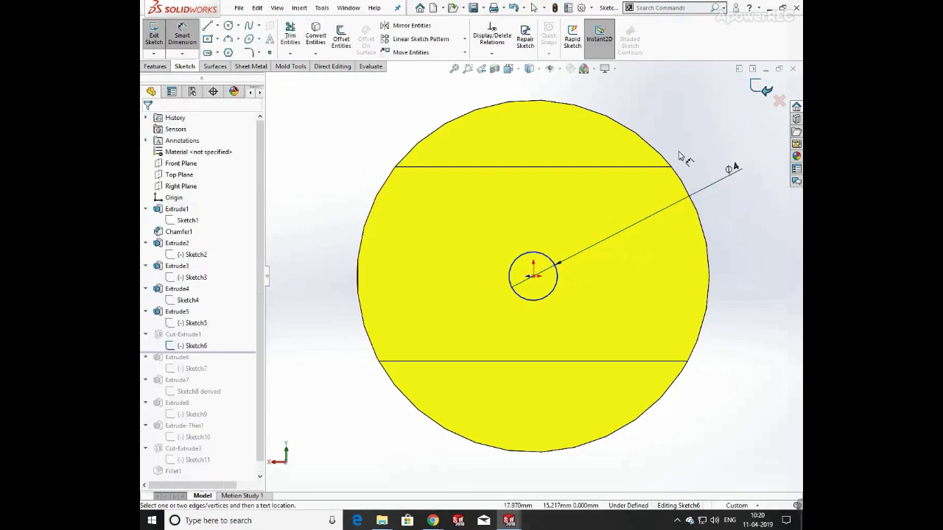
- Leave Sketch6 and review the definition of Cut-Extrude1
left_click(761, 87)
left_click(202, 336)
left_click(205, 306)
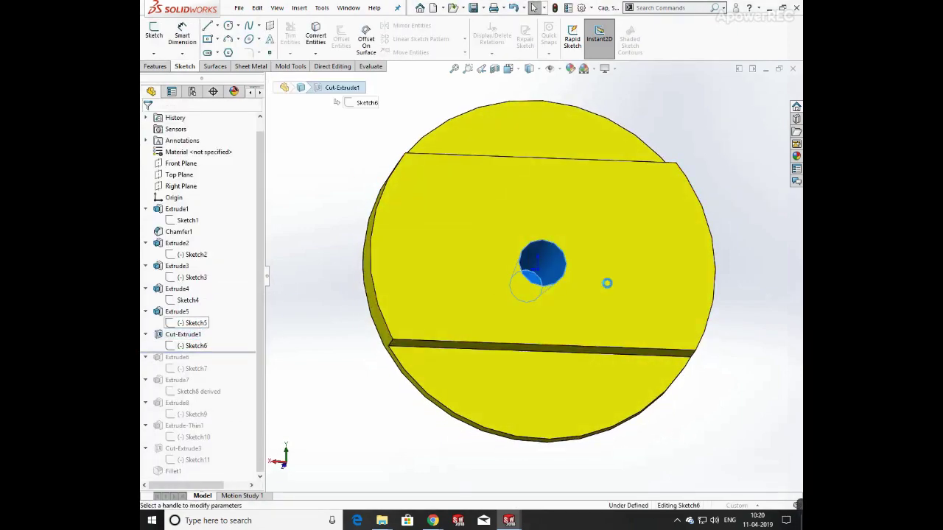
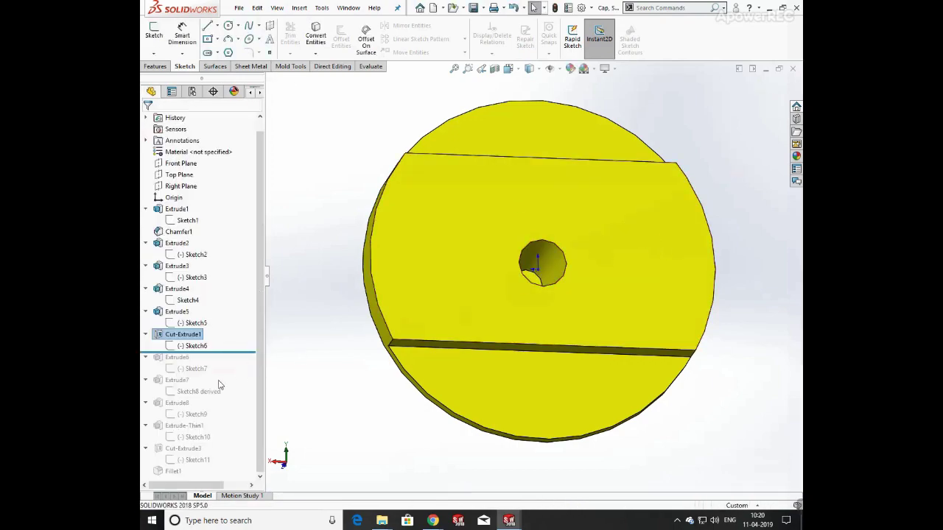
- Roll the history forward past Extrude6 and open its hook profile, Sketch7, for dimensioning
left_click(196, 369)
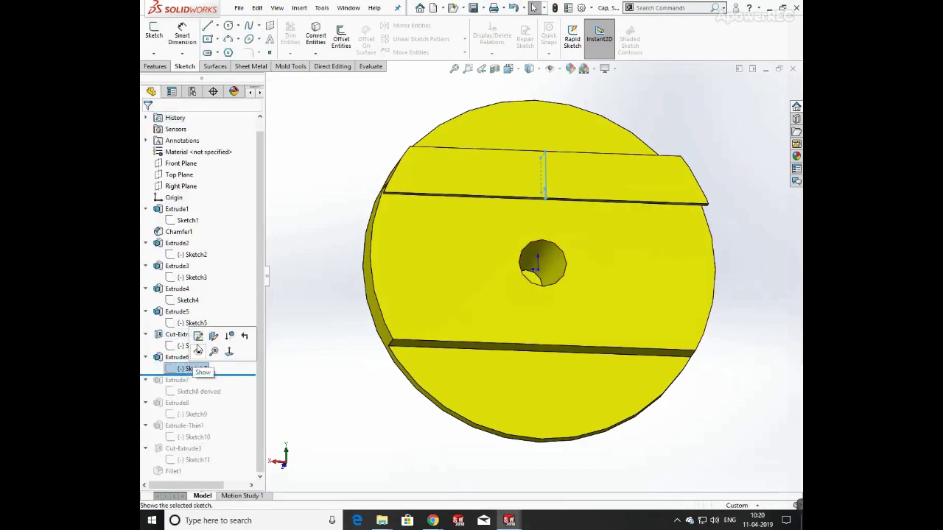
left_click(193, 348)
left_click(157, 32)
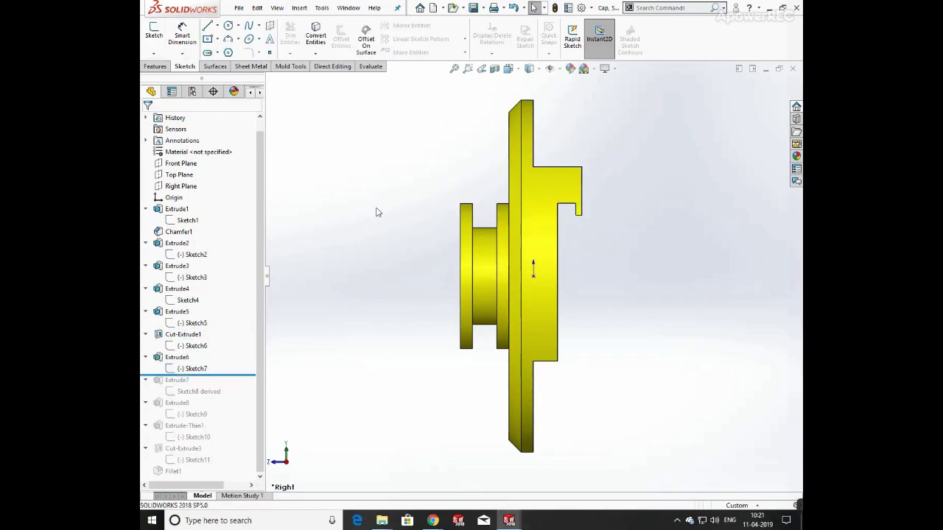
left_click(190, 368)
left_click(193, 348)
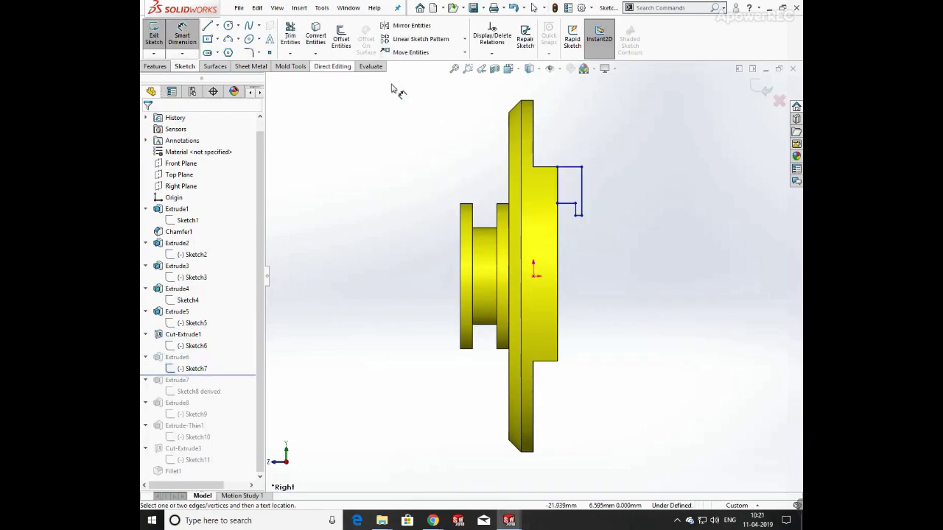
- Dimension the top edge and the long outer vertical edge of the hook profile in Sketch7
left_click(569, 168)
left_click(569, 130)
key("Return")
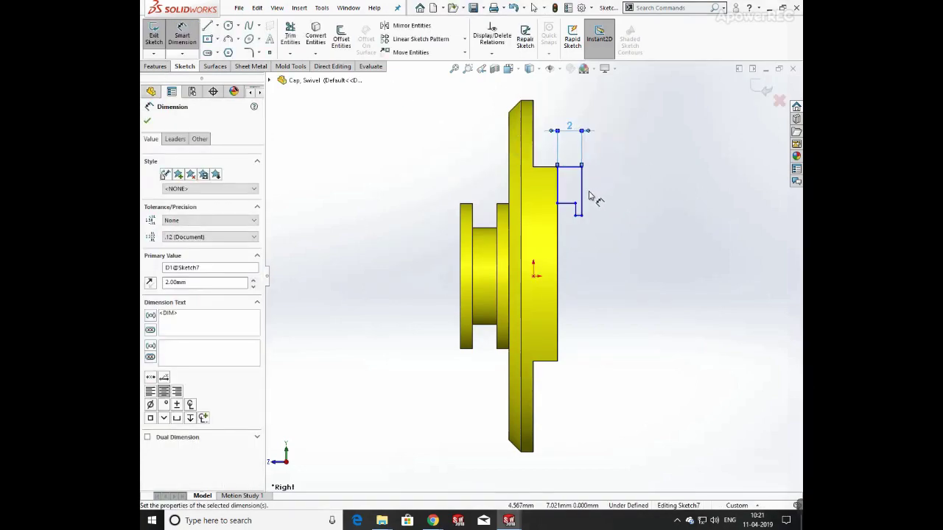
left_click(581, 193)
left_click(634, 192)
key("Return")
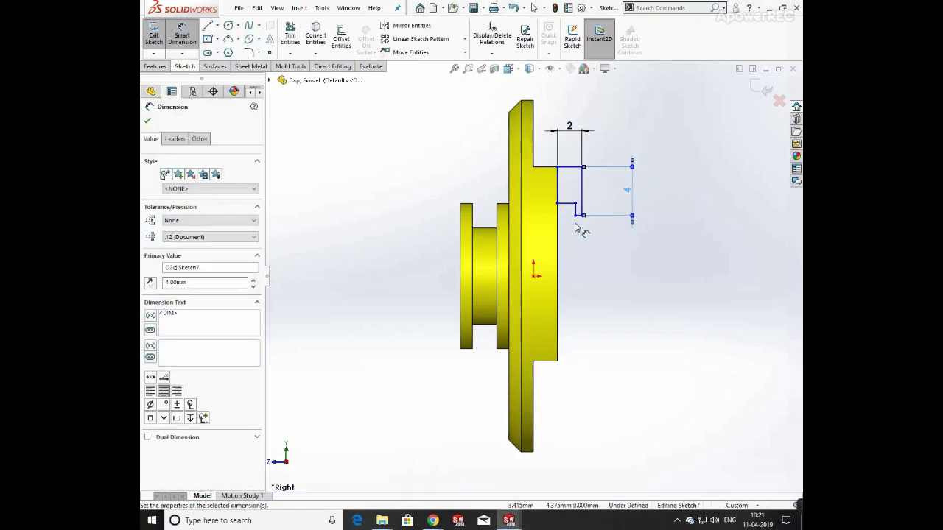
- Dimension the width of the hook's lip and the length of its short inner vertical edge
scroll(577, 226, "down", 4)
scroll(554, 253, "down", 2)
left_click(543, 278)
left_click(640, 379)
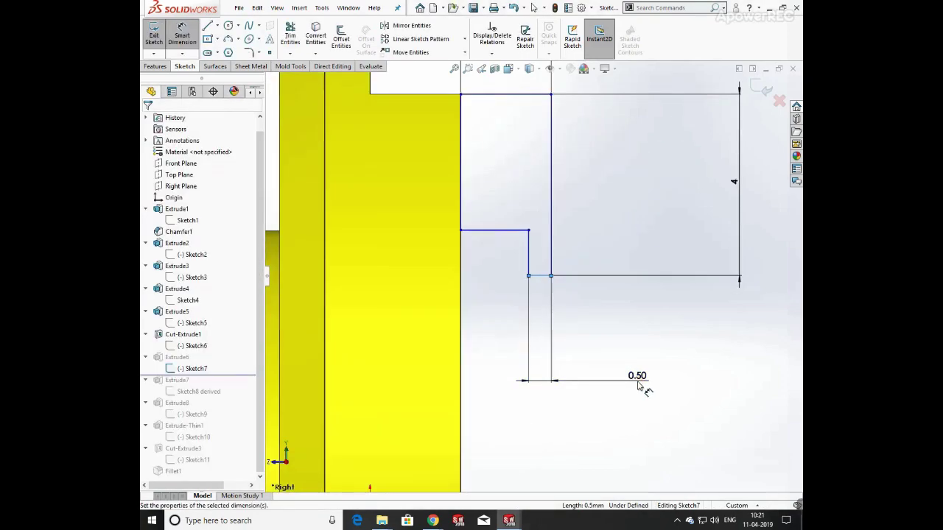
key("Return")
left_click(527, 261)
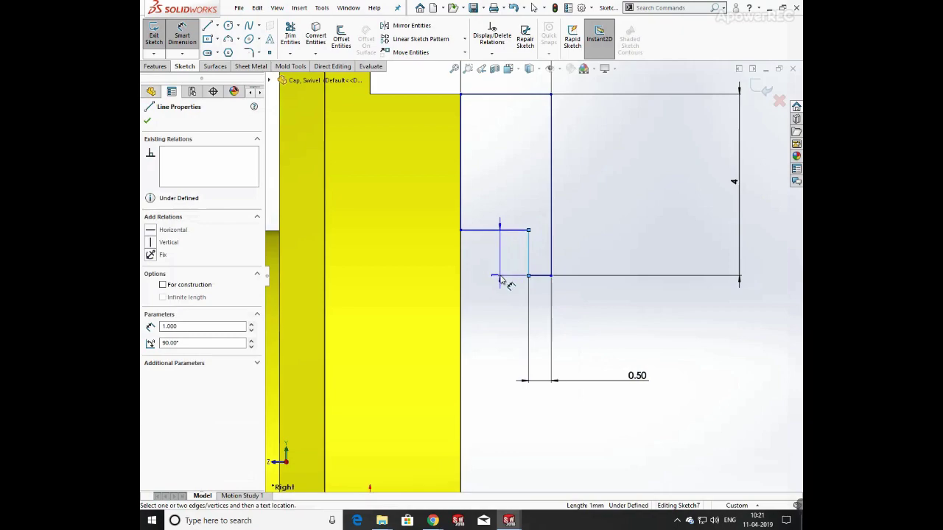
left_click(501, 263)
key("Return")
- Dimension the hook profile's vertical edge along the raised band and leave Sketch7
left_click(461, 216)
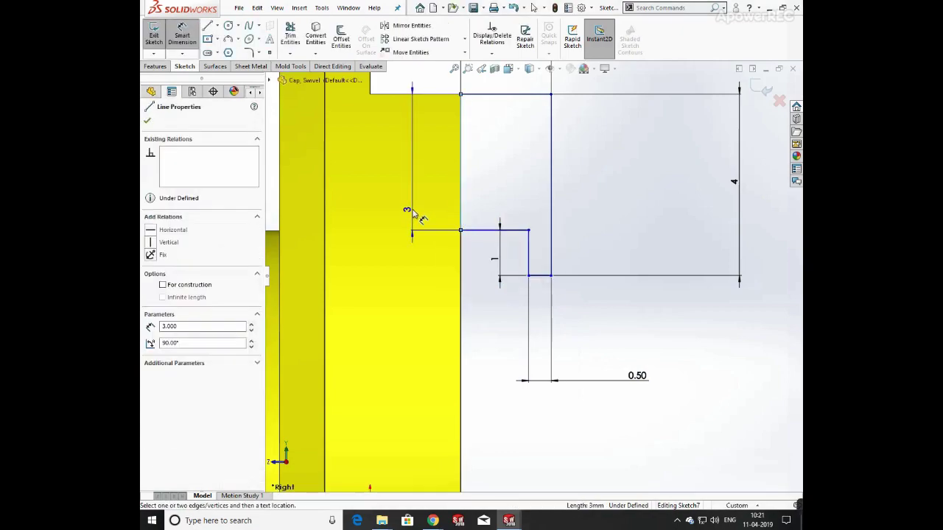
left_click(412, 208)
left_click(759, 94)
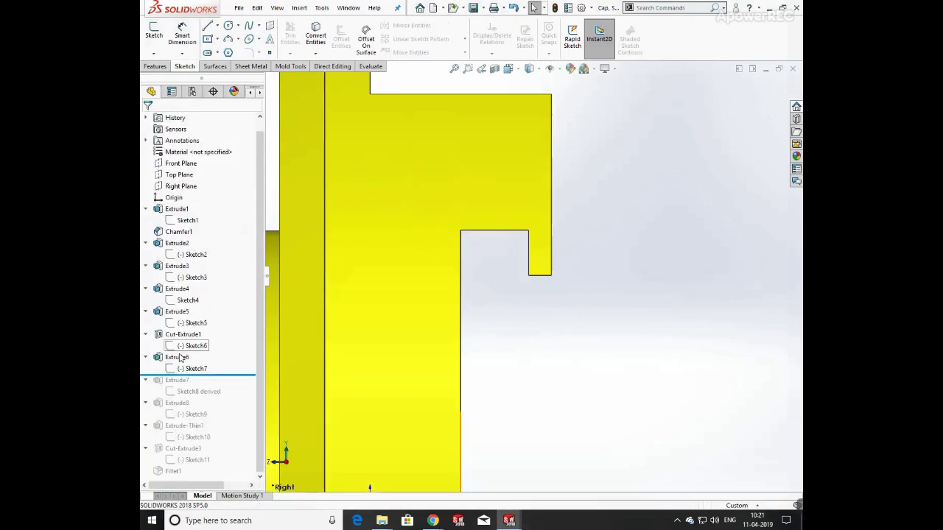
- Review the Extrude6 definition and its two up-to-surface end faces on both sides of the cap, and accept it
left_click(179, 358)
left_click(187, 325)
scroll(555, 284, "up", 5)
middle_click_drag(555, 284, 477, 299)
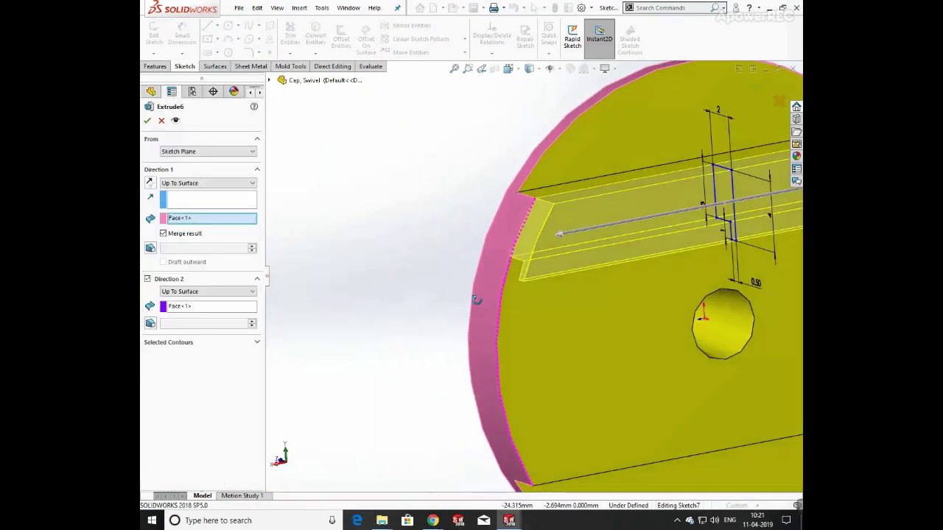
scroll(477, 299, "up", 4)
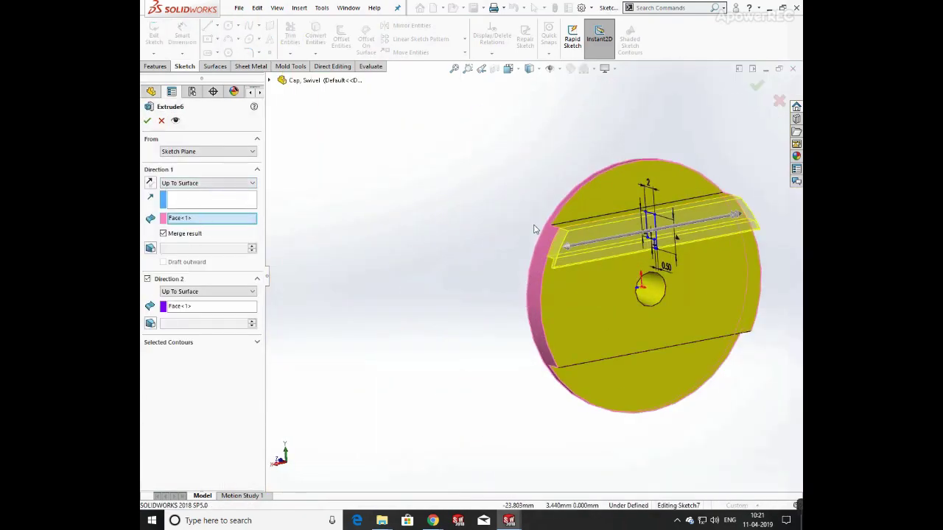
middle_click_drag(535, 229, 610, 277)
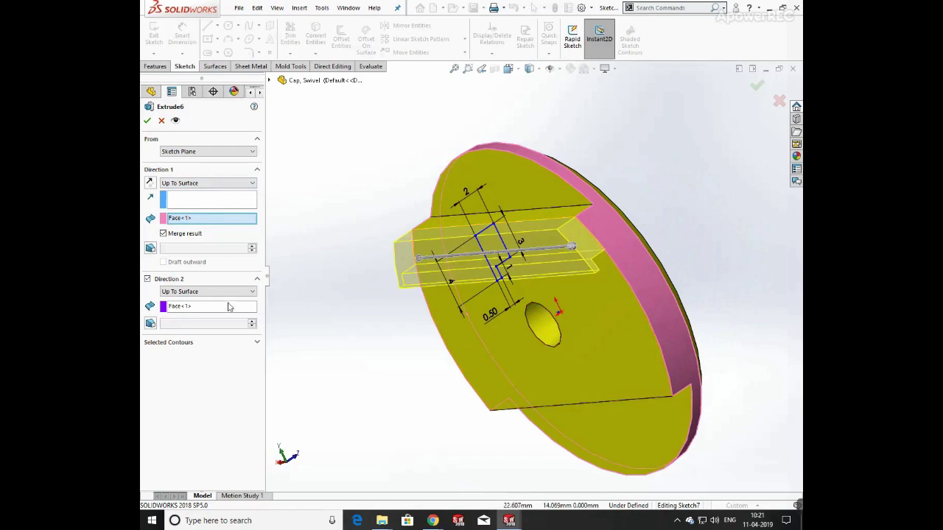
left_click(148, 121)
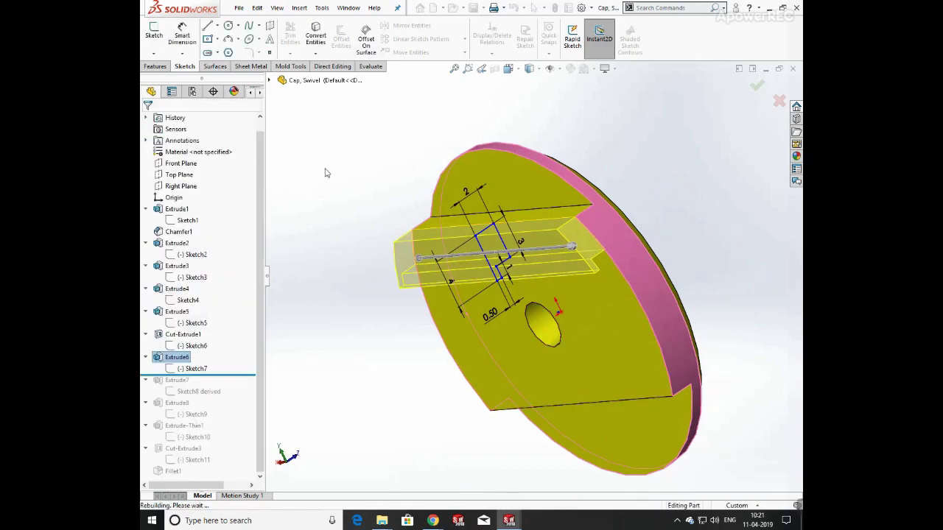
- Roll the history forward past Extrude7 and open its derived hook profile, Sketch8, viewed face-on
left_click(199, 391)
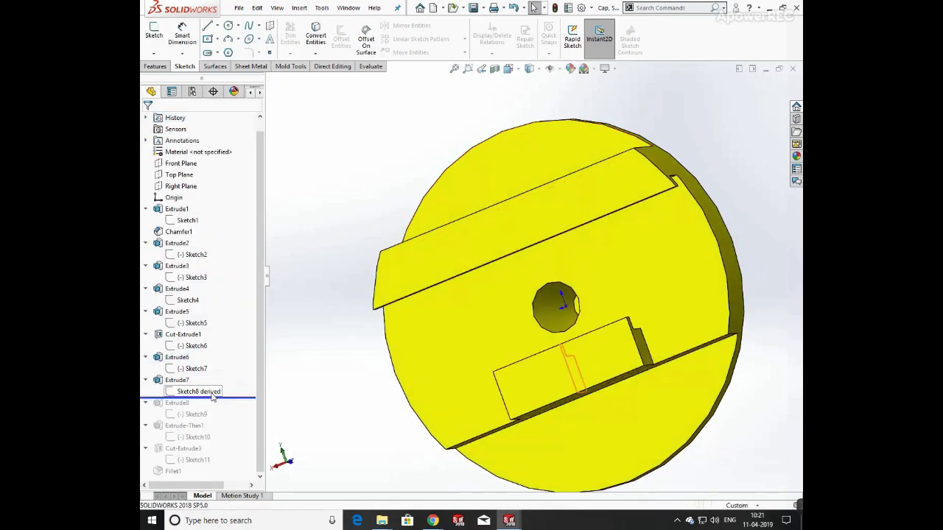
left_click(219, 362)
key("space")
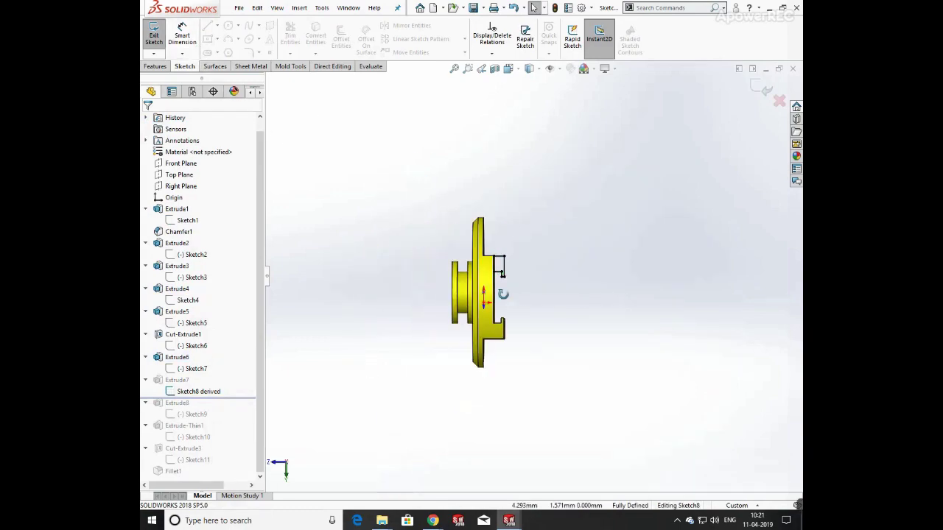
left_click(369, 322)
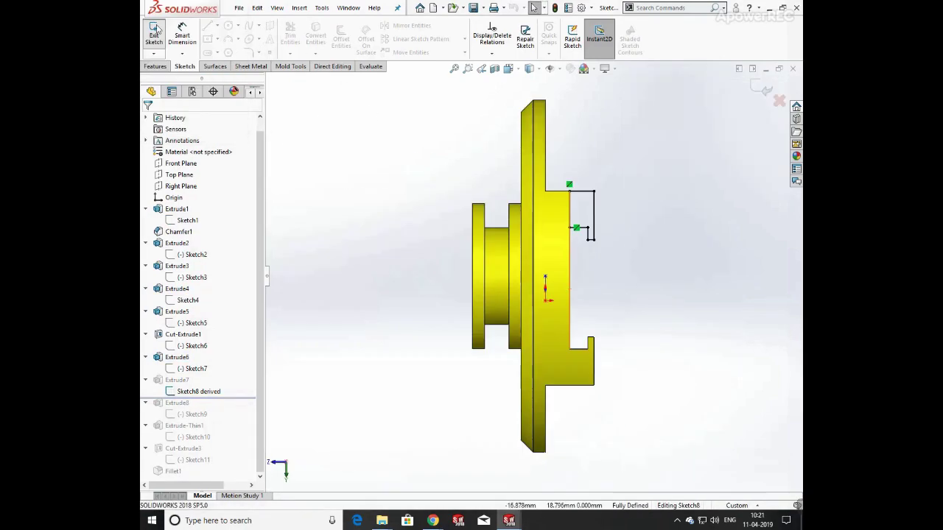
- Try to dimension the horizontal outer edge of the derived hook profile in Sketch8
left_click(182, 33)
left_click(582, 174)
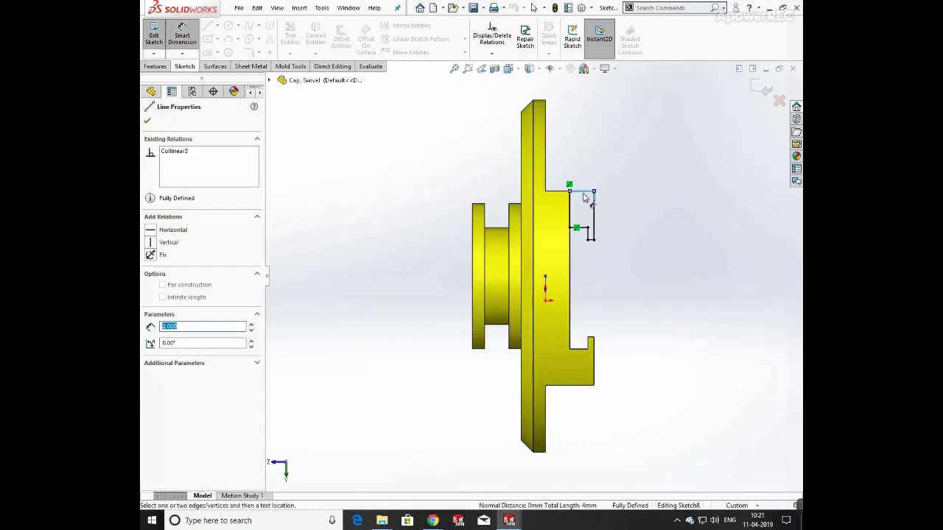
left_click(595, 203)
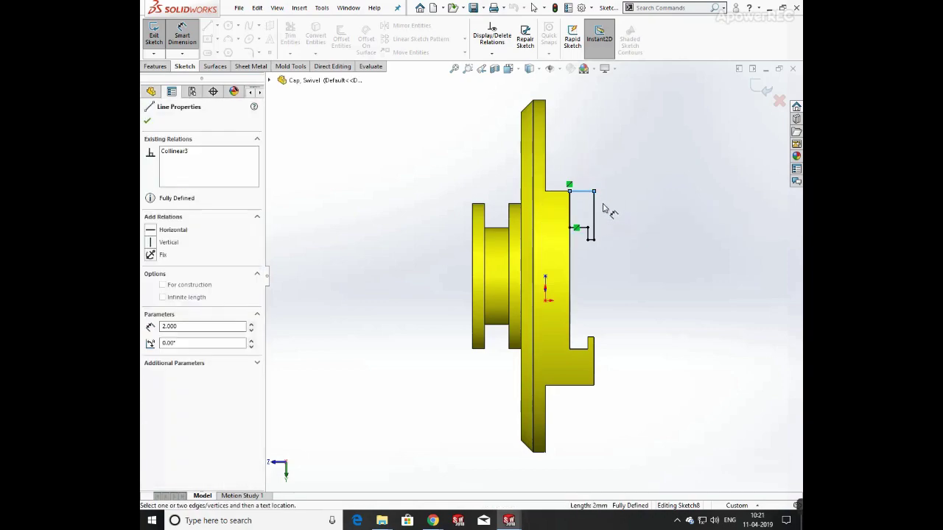
key("Escape")
- Delete all the relations in the derived sketch, Sketch8
left_click(490, 54)
left_click(507, 64)
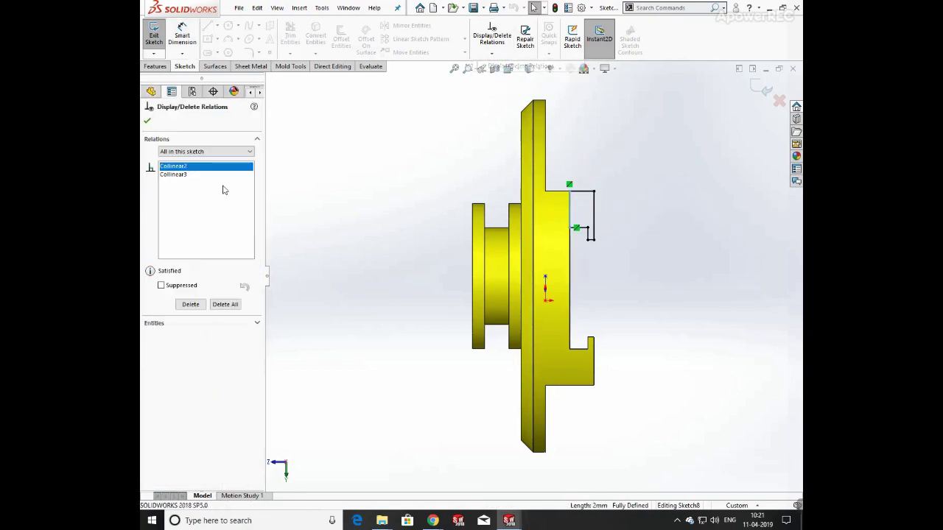
left_click(224, 304)
left_click(147, 121)
- Try to dimension the derived hook profile between its corner points and leave Sketch8
left_click(182, 36)
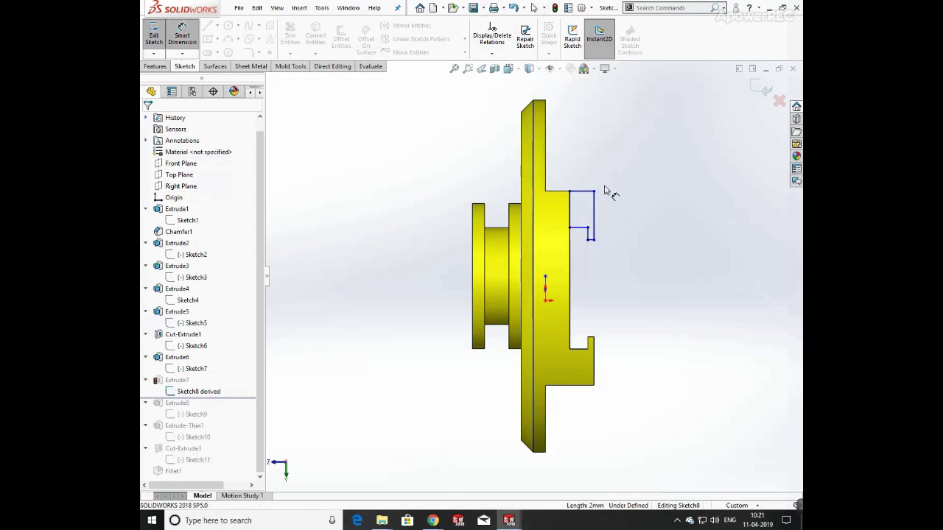
left_click(571, 193)
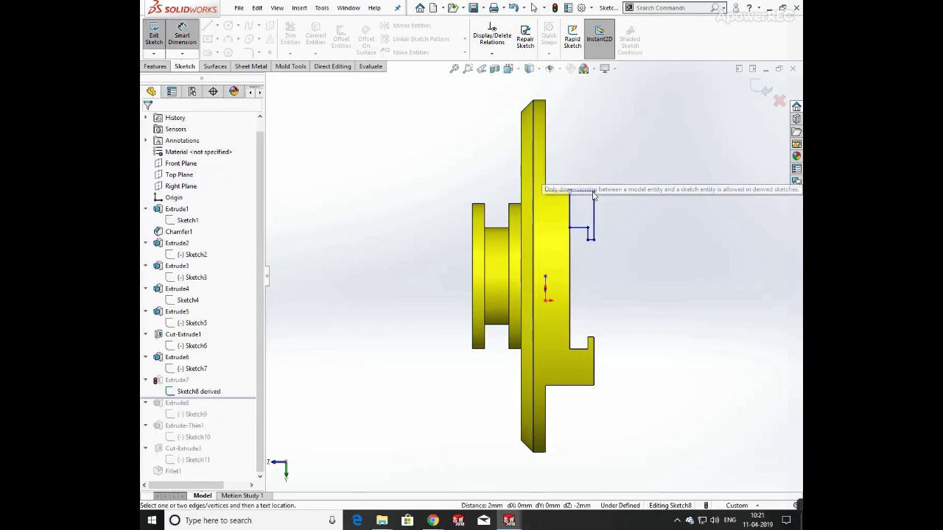
left_click(591, 235)
left_click(571, 229)
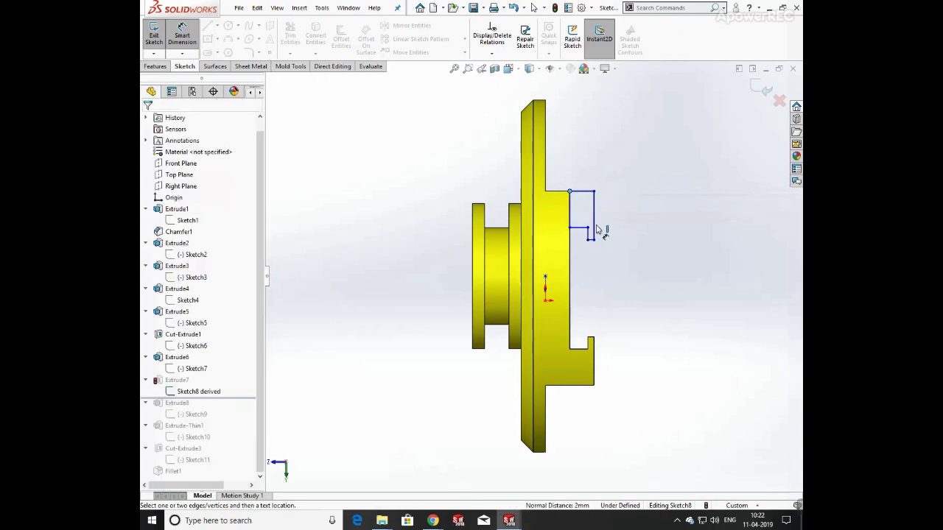
mouse_move(599, 231)
middle_mouse_down()
mouse_move(679, 148)
mouse_move(619, 210)
mouse_move(597, 162)
middle_mouse_up()
left_click(761, 87)
- Review the Extrude7 definition and its mid-plane hook preview, and accept it
left_click(185, 384)
left_click(194, 354)
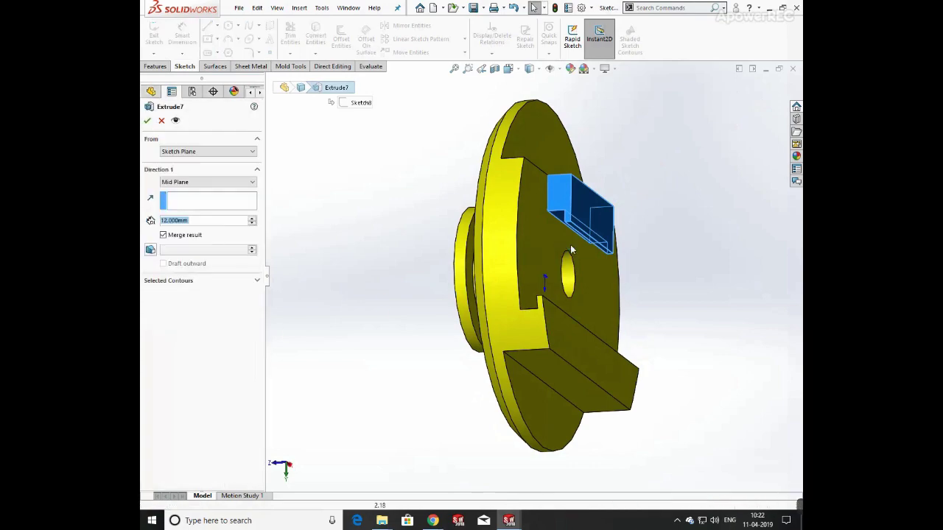
middle_click_drag(575, 239, 435, 249)
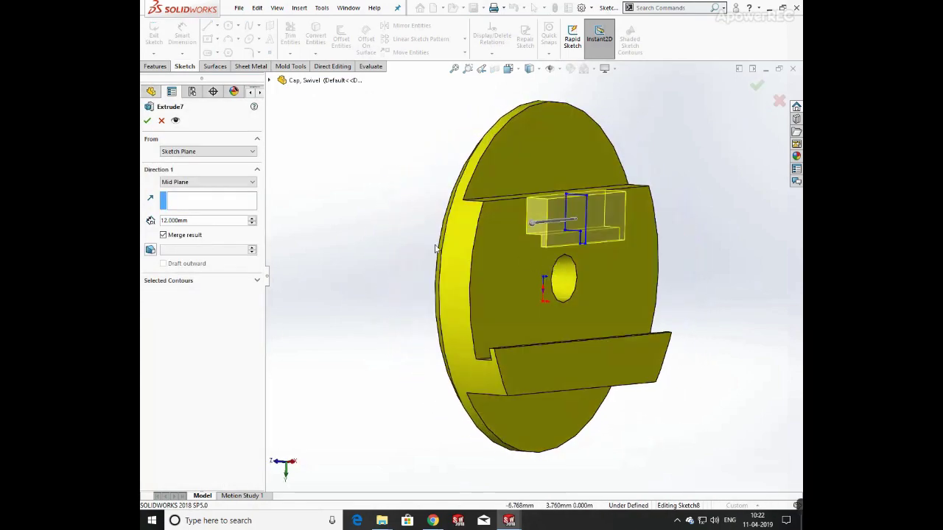
left_click(148, 123)
middle_click_drag(658, 204, 711, 126)
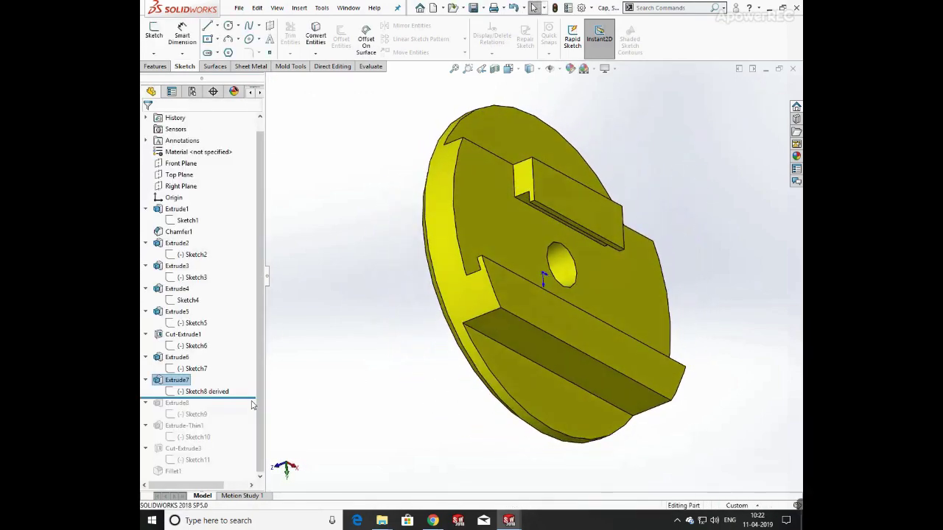
- Roll the history forward past Extrude8 and open its stepped profile, Sketch9, face-on for dimensioning
left_click(196, 415)
left_click(201, 378)
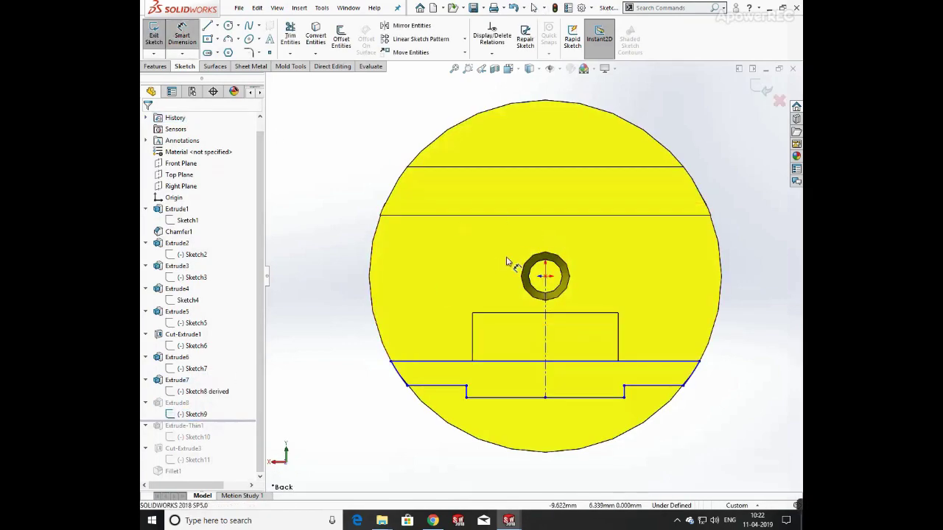
middle_click_drag(507, 262, 576, 285)
middle_click_drag(598, 247, 577, 281)
key("space")
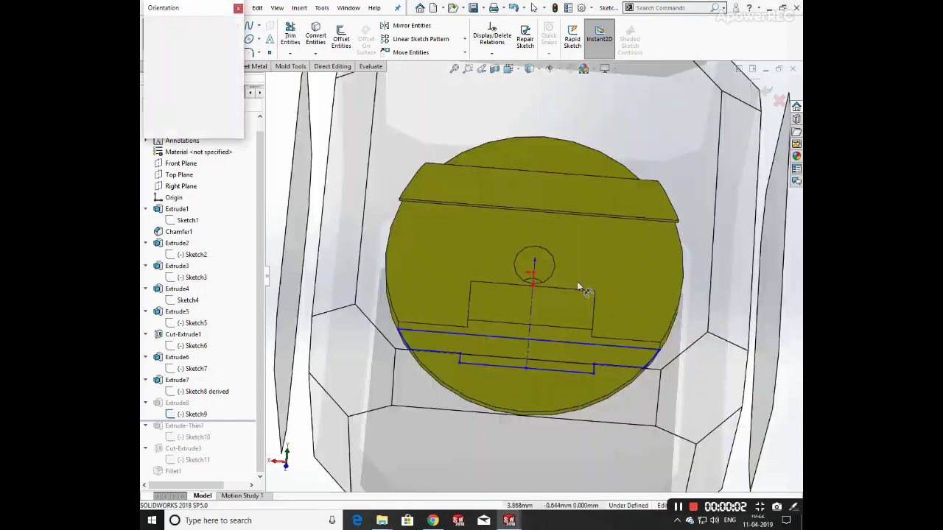
left_click(437, 292)
- Dimension the lengths of the central bottom edge and the long upper edge of the stepped profile in Sketch9
left_click(512, 399)
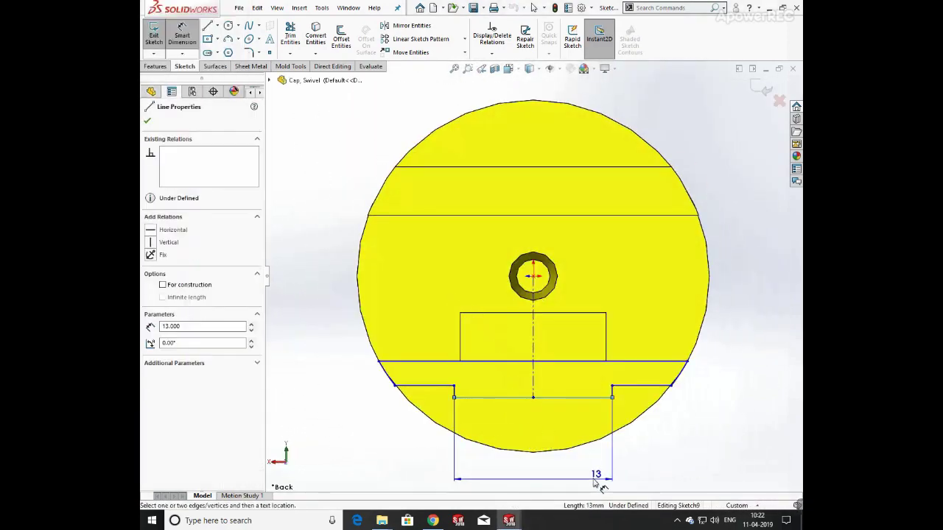
left_click(566, 472)
key("Return")
left_click(660, 361)
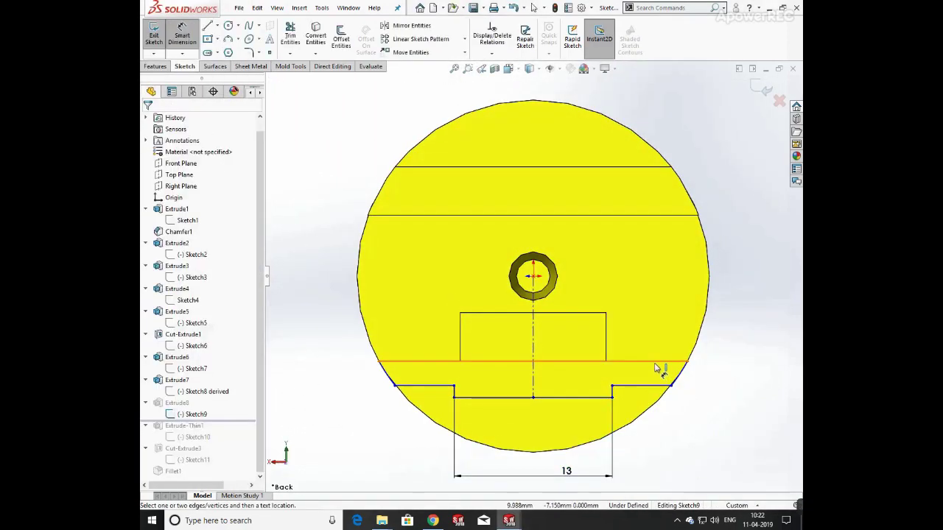
left_click(580, 313)
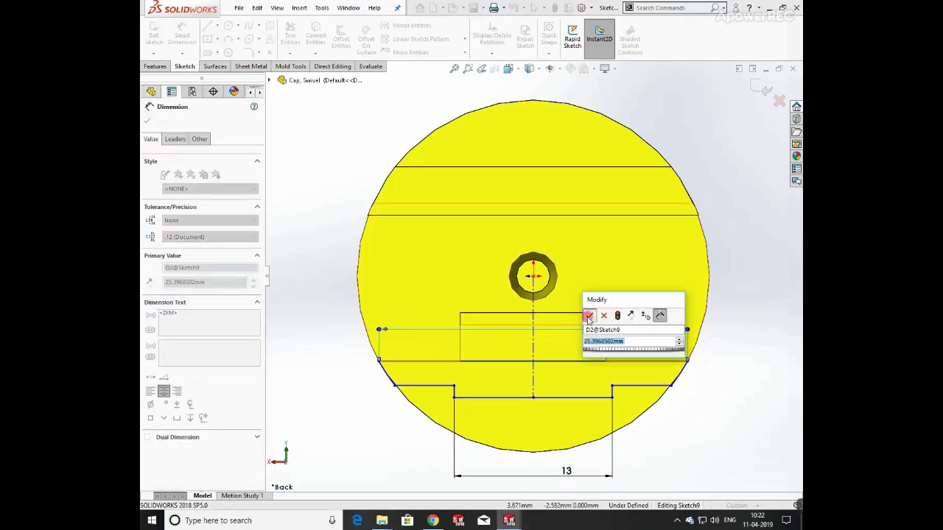
left_click(590, 315)
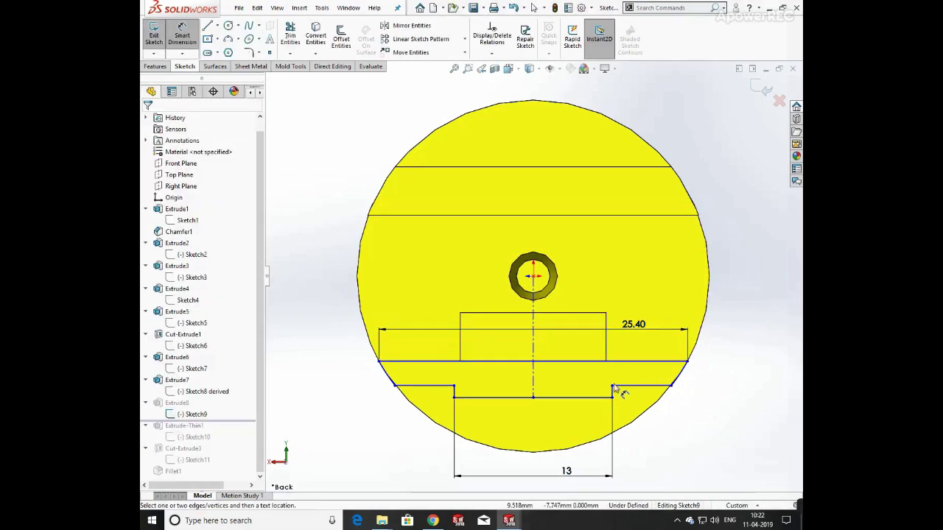
- Dimension the vertical distance from the origin to the profile's bottom edge and the length of the left shoulder edge
left_click(535, 280)
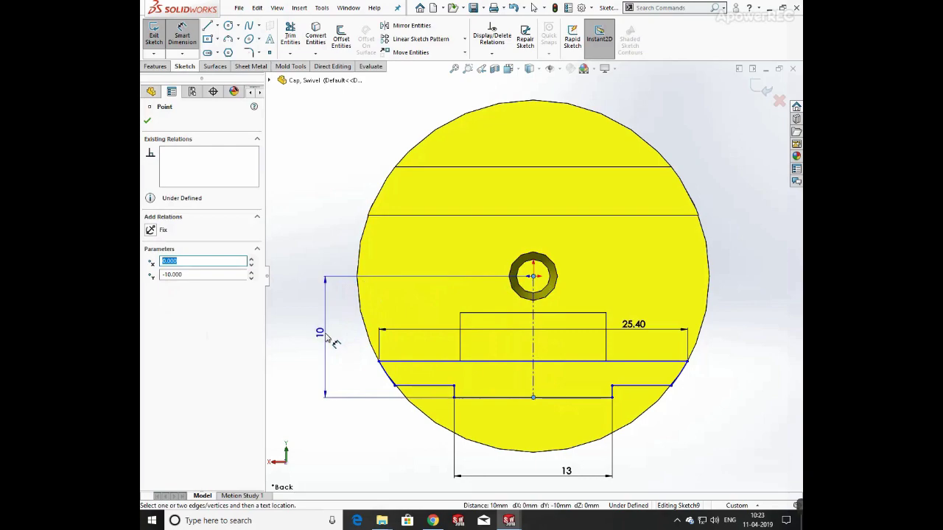
left_click(333, 341)
key("Return")
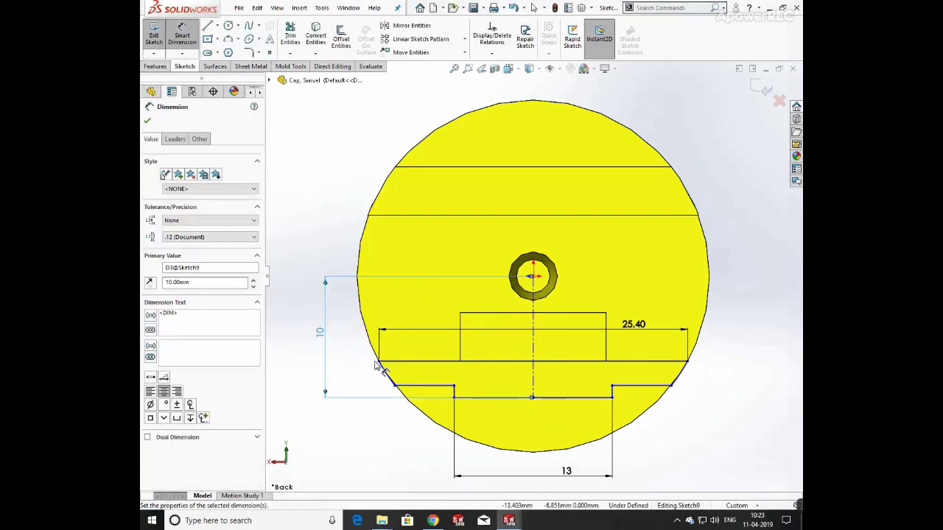
left_click(426, 389)
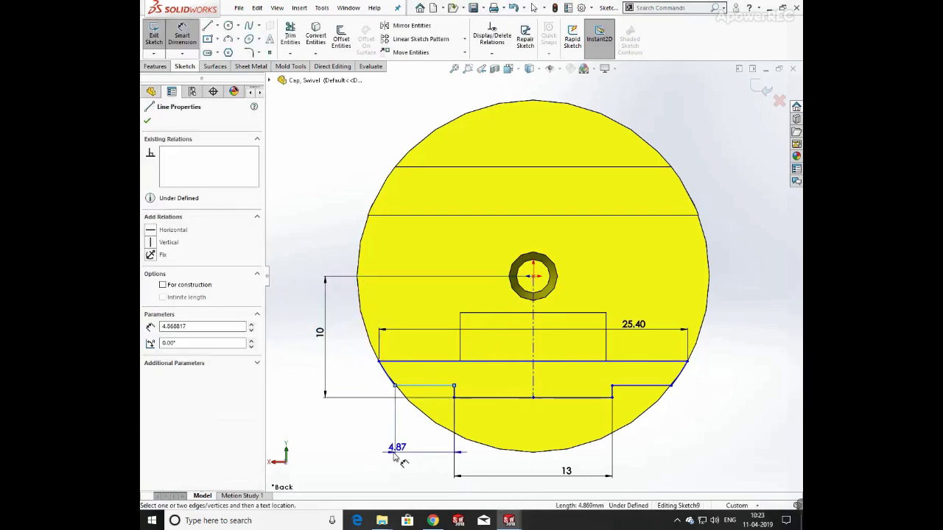
left_click(333, 437)
key("Return")
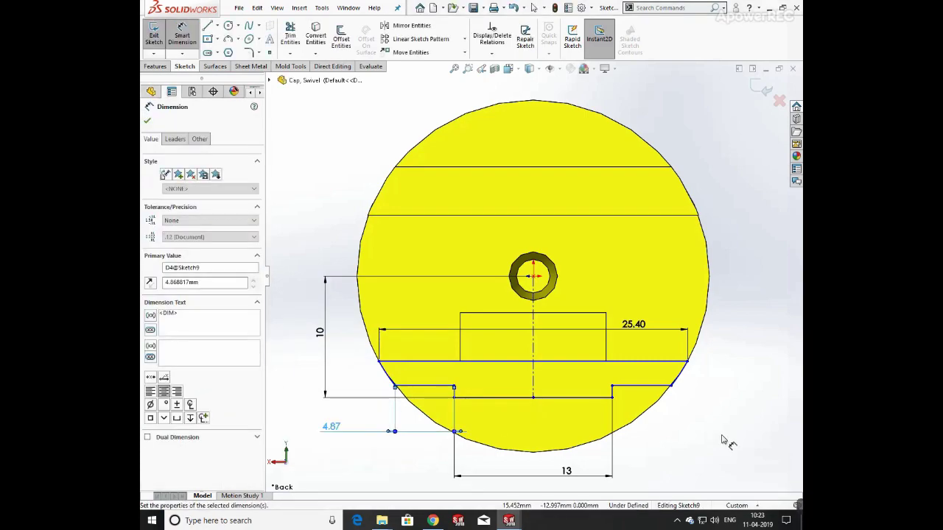
- Dimension the height of the small step between the right shoulder and the bottom edge of the profile
scroll(490, 400, "down", 3)
scroll(707, 347, "up", 2)
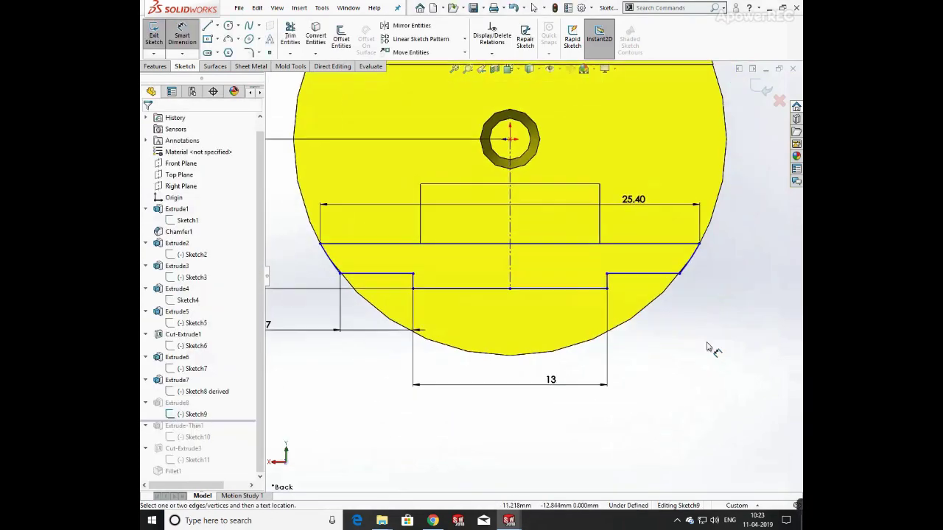
left_click(608, 288)
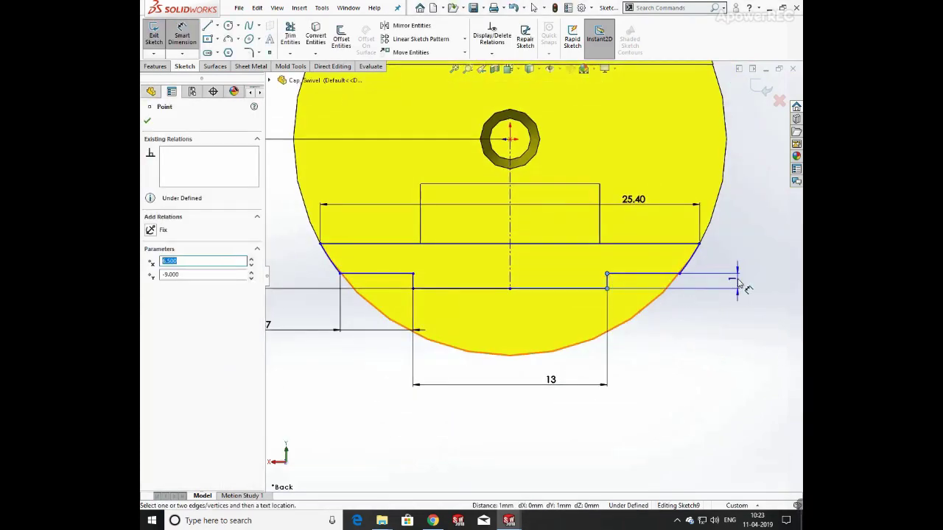
left_click(739, 284)
left_click(694, 264)
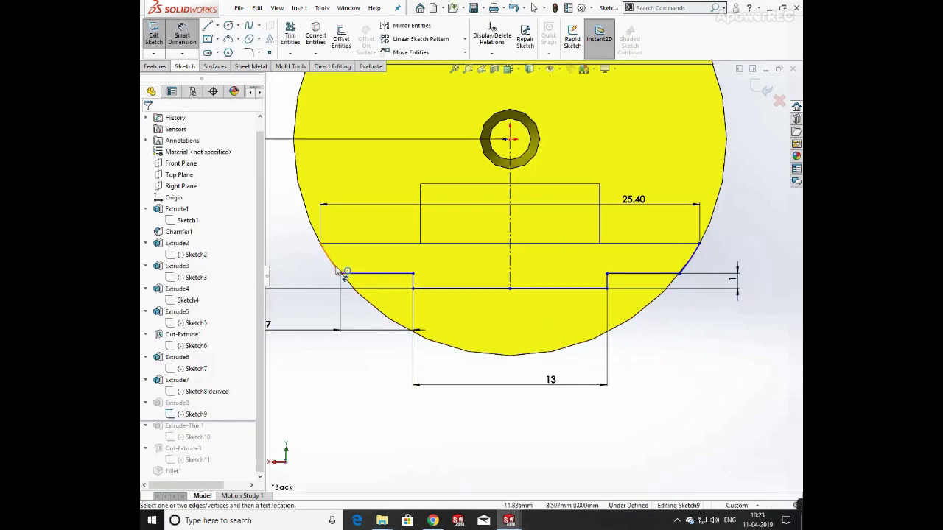
- Dimension the vertical distance from the origin to the profile's long upper edge and leave Sketch9
scroll(549, 288, "up", 5)
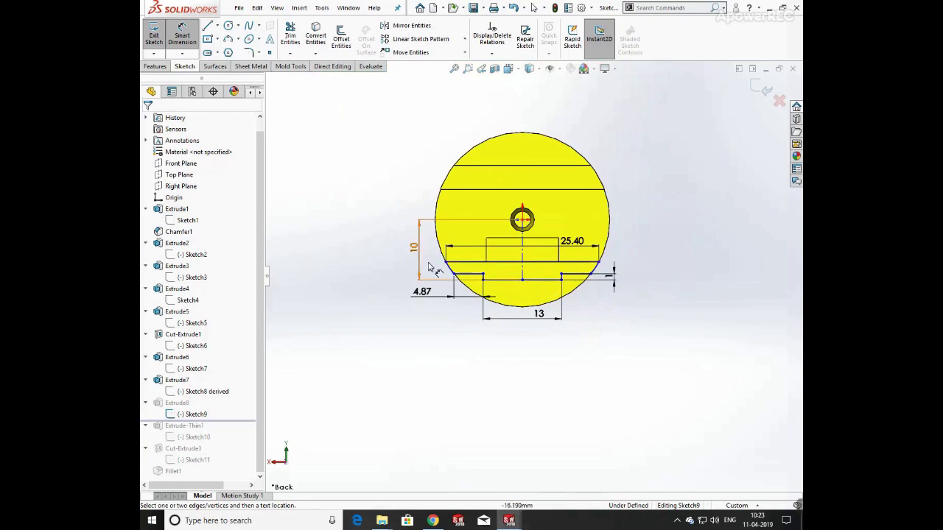
scroll(529, 272, "down", 2)
left_click(538, 280)
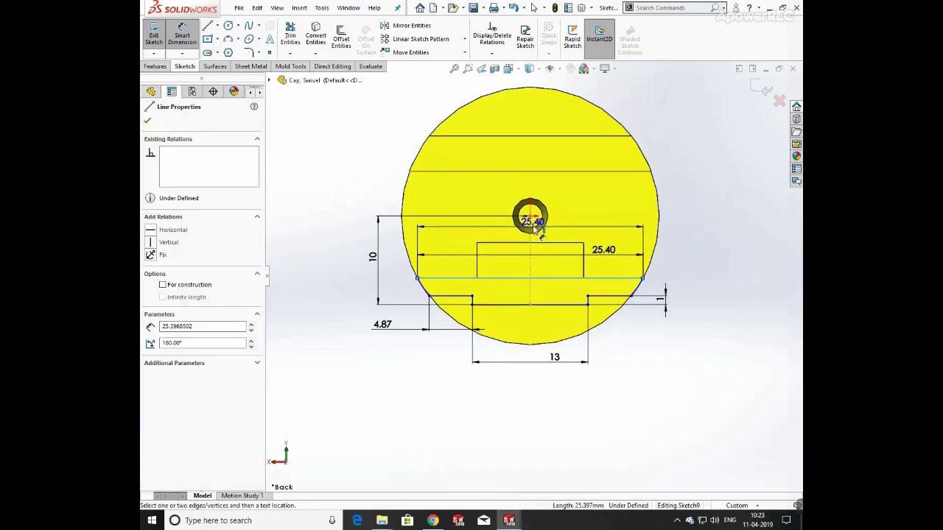
left_click(563, 217)
left_click(712, 243)
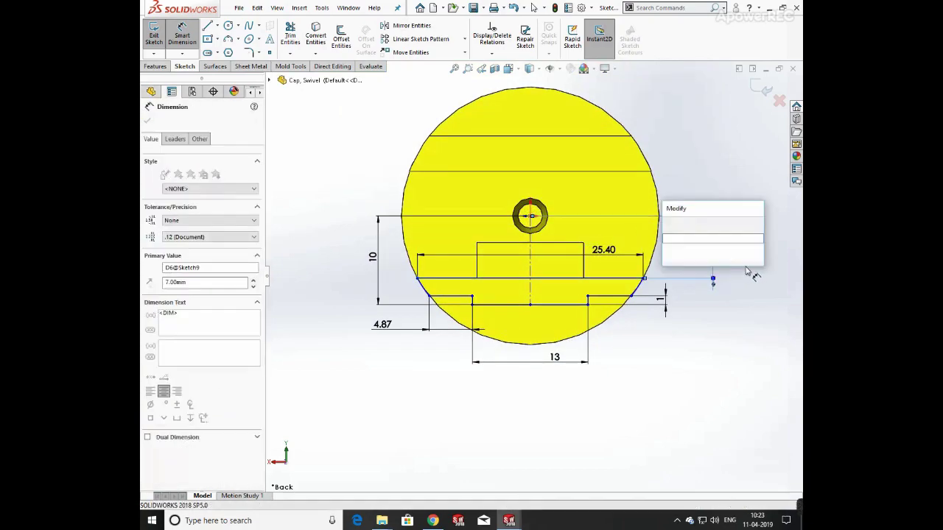
key("Return")
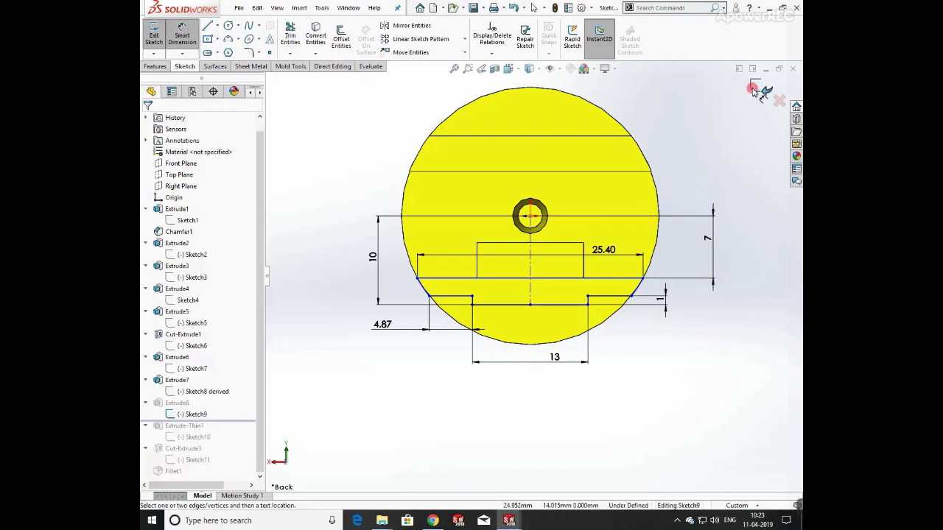
left_click(754, 88)
- Review the Extrude8 definition and its blind extrusion preview, and accept it
left_click(177, 403)
left_click(199, 367)
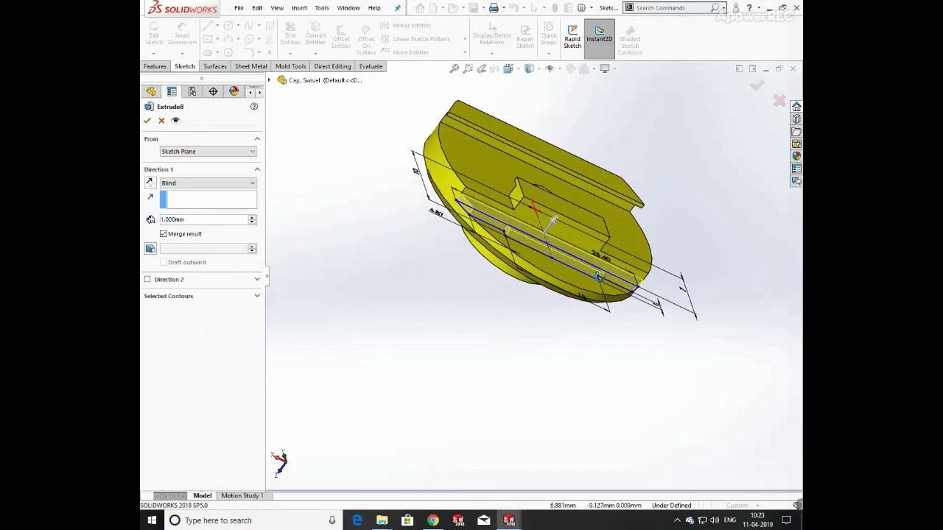
scroll(546, 244, "down", 4)
left_click(146, 121)
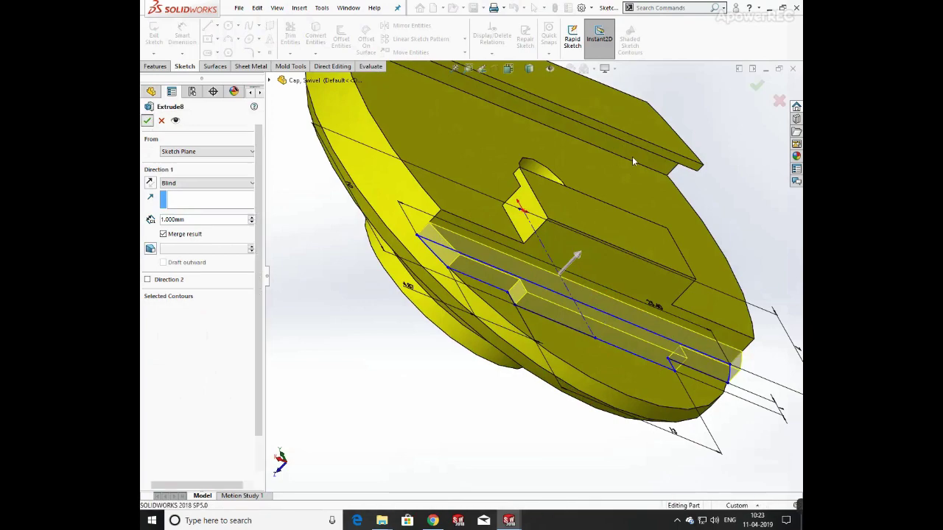
- Roll the history forward past Extrude-Thin1, open Sketch10 and dimension the vertical distance from the origin to its horizontal line
left_click_drag(231, 433, 226, 439)
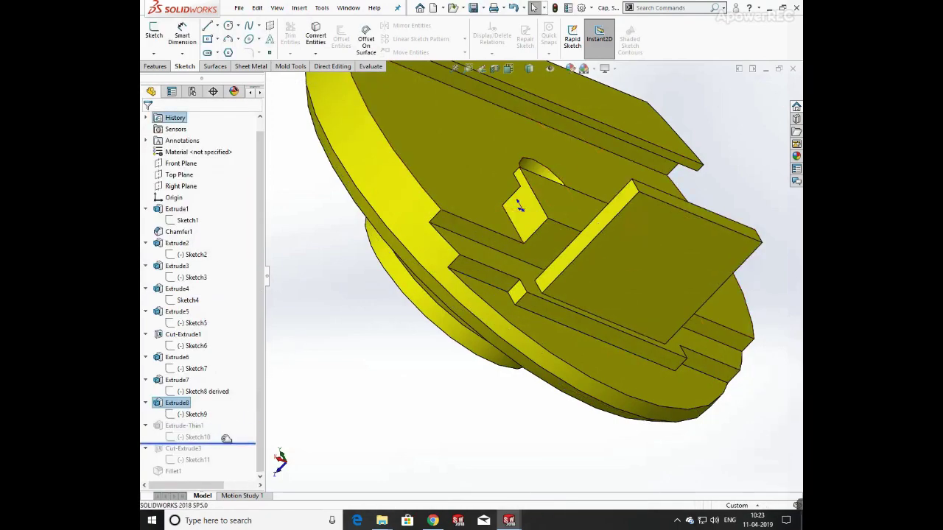
left_click(199, 438)
left_click(212, 408)
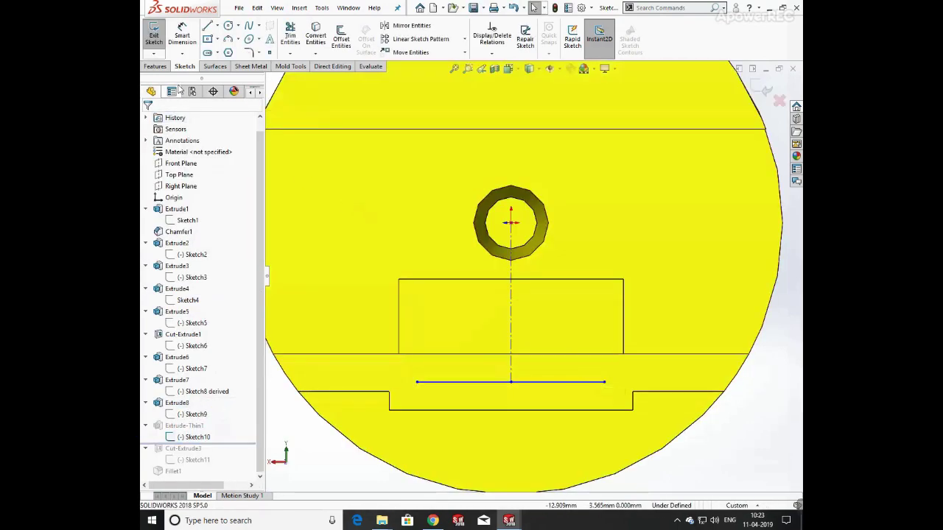
left_click(510, 305)
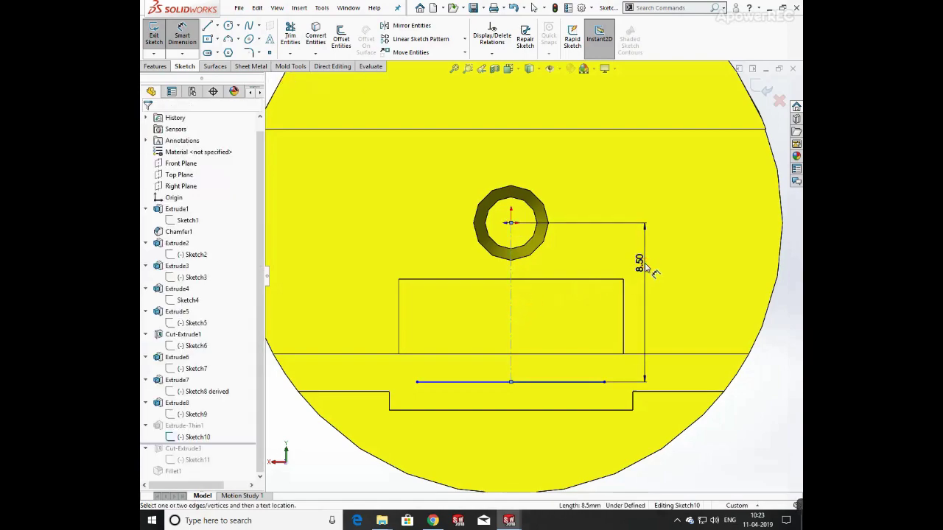
left_click(642, 263)
key("Return")
- Dimension the length of the horizontal line and leave Sketch10
left_click(538, 383)
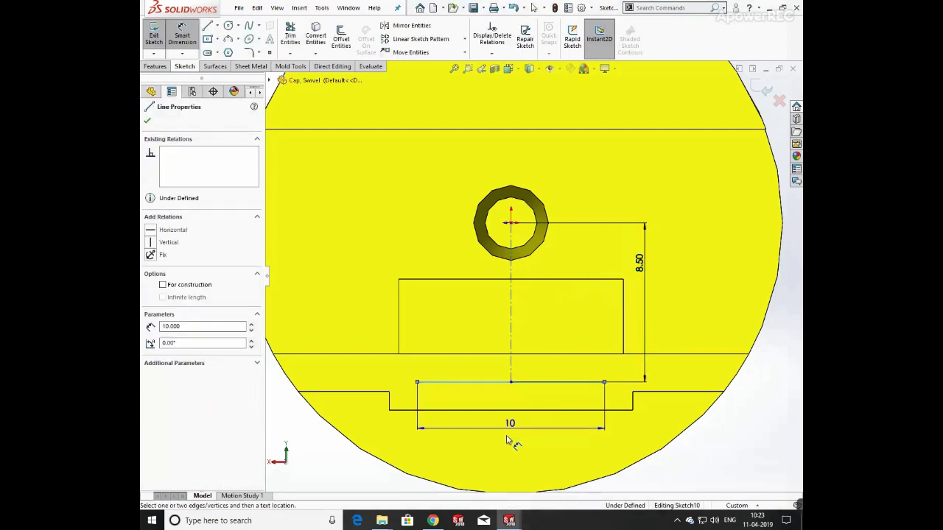
left_click(505, 440)
left_click(462, 427)
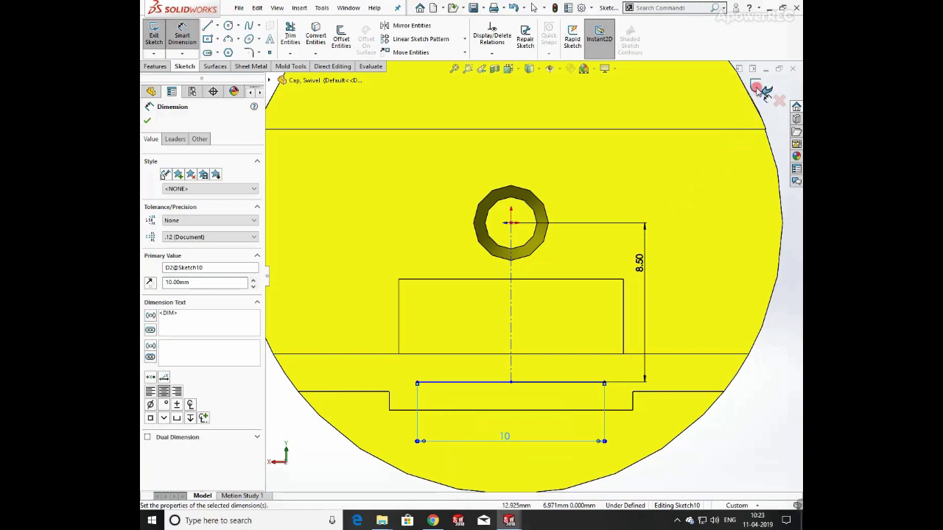
left_click(766, 90)
- Review the Extrude-Thin1 definition with its blind depth and thin wall preview, and accept it
left_click(184, 426)
left_click(183, 395)
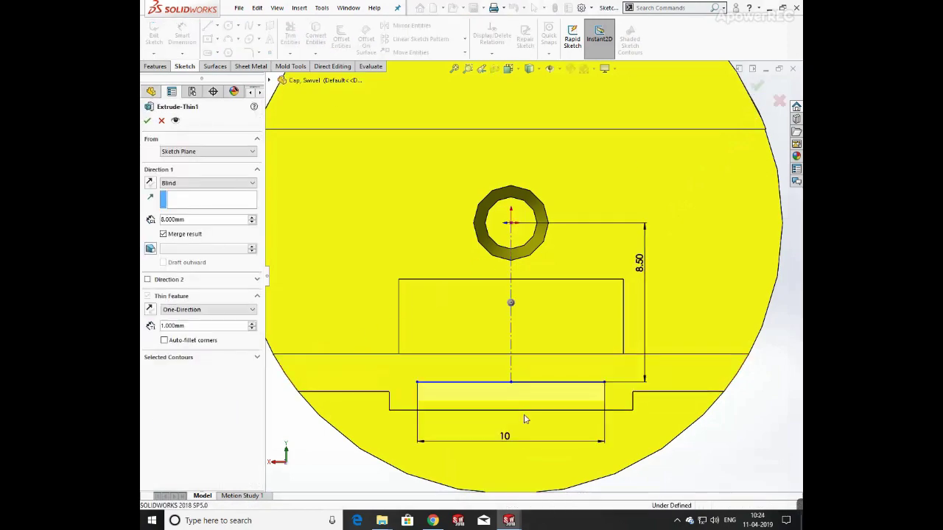
mouse_move(523, 417)
middle_mouse_down()
mouse_move(592, 301)
mouse_move(624, 347)
mouse_move(579, 322)
mouse_move(583, 380)
middle_mouse_up()
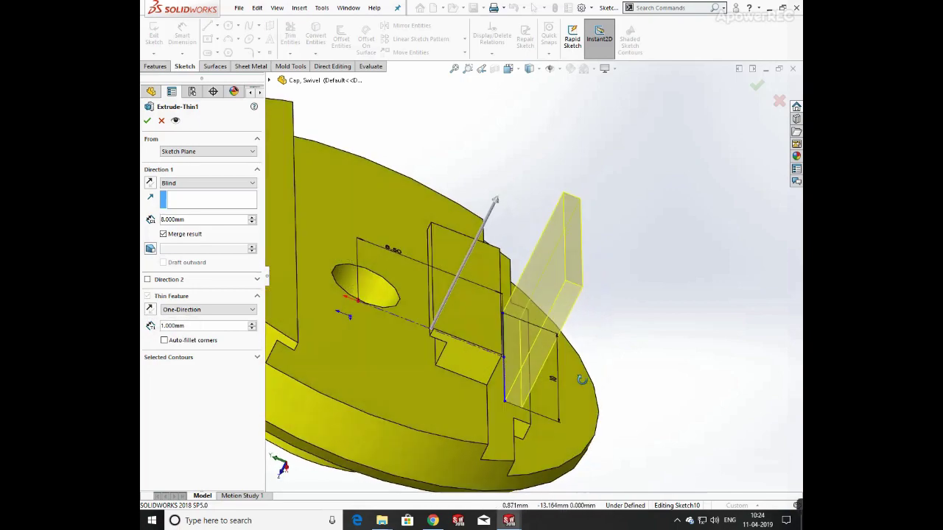
left_click(147, 121)
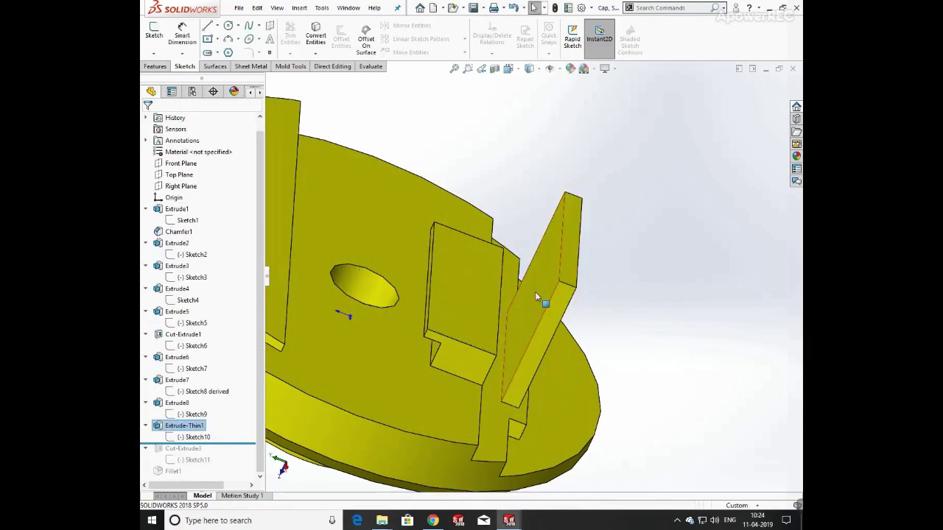
- Open Sketch11 of Cut-Extrude3 for editing and dimension the height of the rectangle's long vertical side
left_click(197, 459)
left_click(209, 428)
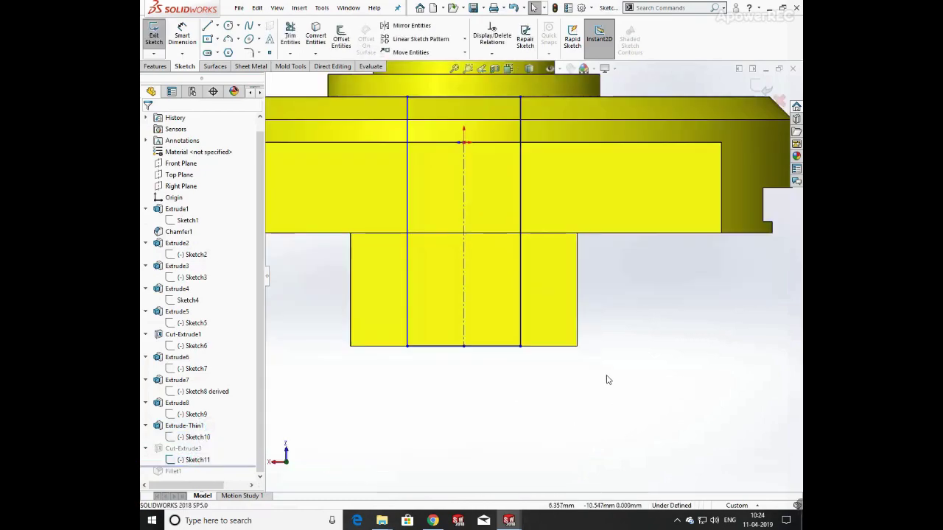
mouse_move(607, 379)
middle_mouse_down()
mouse_move(604, 358)
mouse_move(500, 249)
mouse_move(560, 243)
mouse_move(652, 272)
mouse_move(574, 252)
middle_mouse_up()
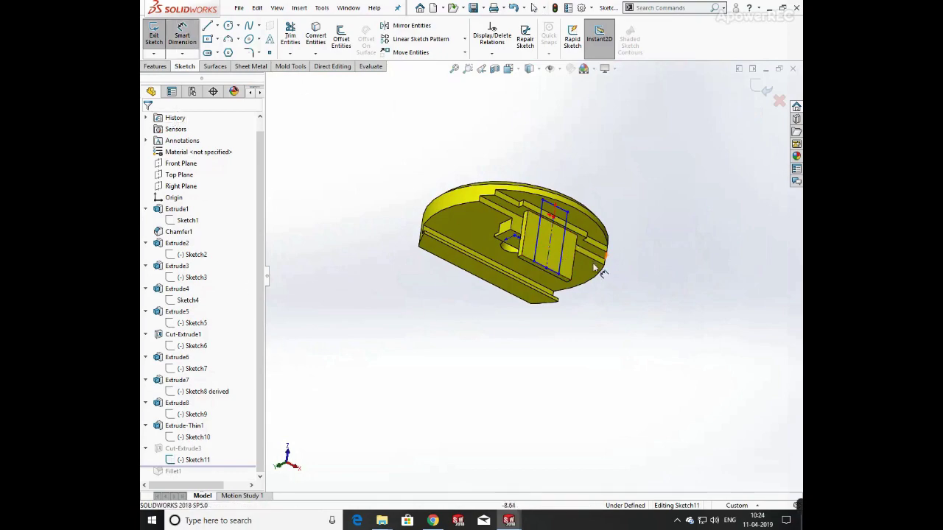
left_click(565, 250)
left_click(639, 281)
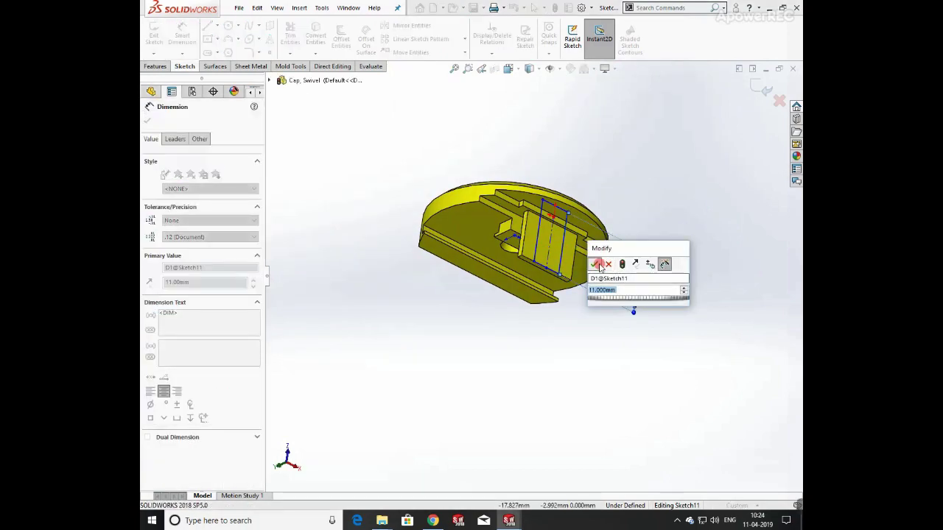
left_click(598, 266)
- Dimension the width of the rectangle along its bottom edge and leave Sketch11
middle_click_drag(598, 271, 616, 333)
key("space")
left_click(475, 318)
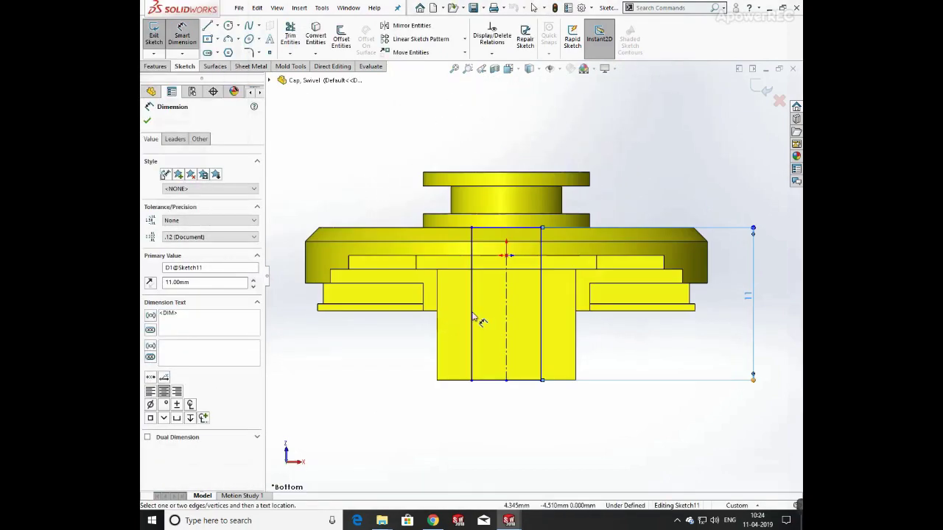
left_click(515, 382)
left_click(515, 435)
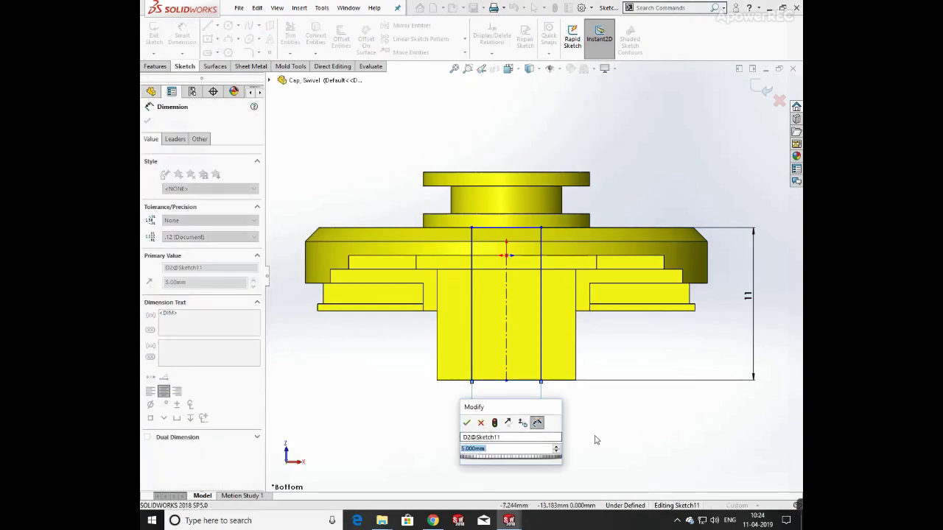
left_click(467, 423)
left_click(612, 409)
left_click(767, 90)
- Select the Cut-Extrude3 feature to review its definition
mouse_move(604, 190)
middle_mouse_down()
mouse_move(614, 198)
mouse_move(627, 295)
mouse_move(470, 318)
middle_mouse_up()
left_click(178, 447)
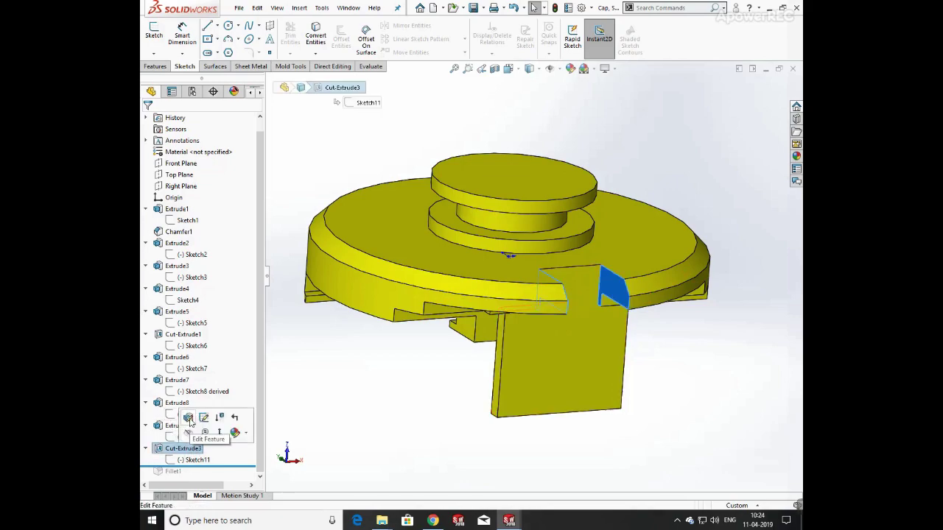
- Open the Cut-Extrude3 definition, examine its through-all notch from below, and close it
left_click(187, 419)
middle_click_drag(548, 368, 635, 383)
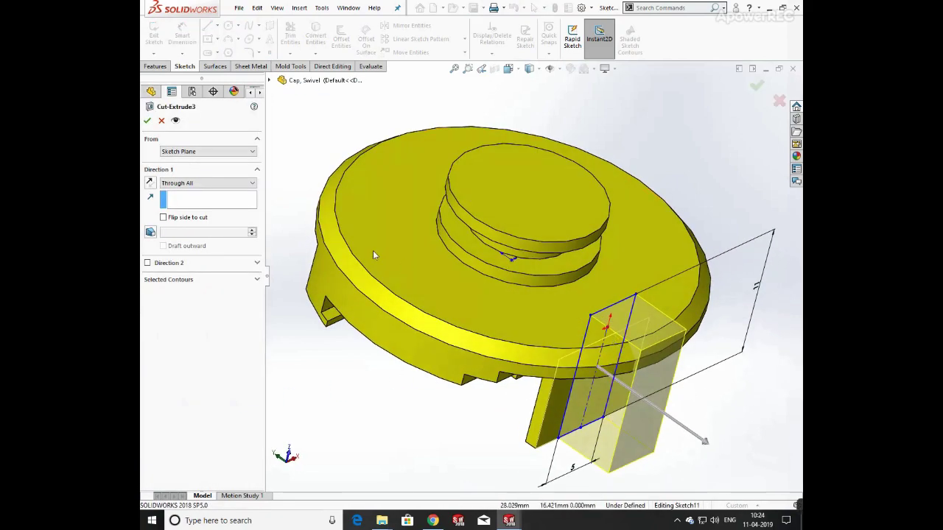
left_click(147, 120)
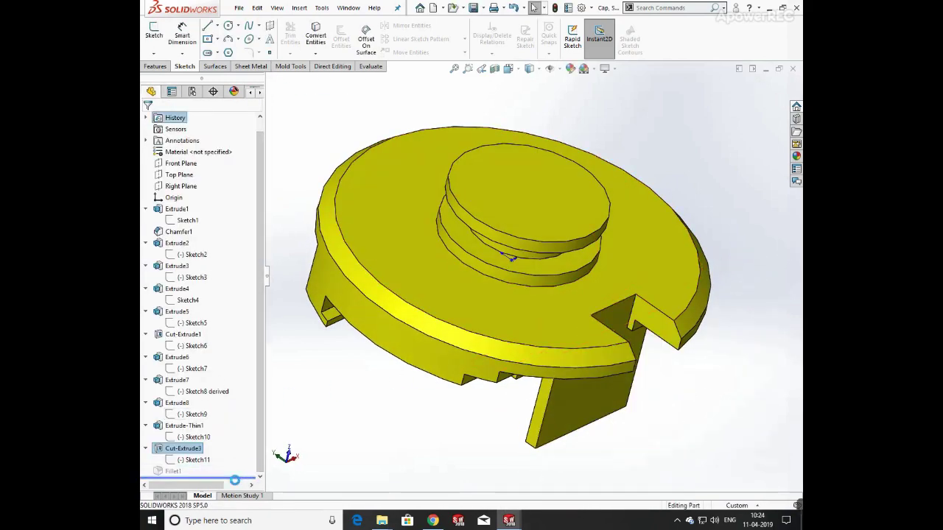
- Roll the cap forward past Fillet1 and examine that fillet's selected edges and radius
left_click(173, 470)
left_click(182, 443)
middle_click_drag(421, 450, 667, 308)
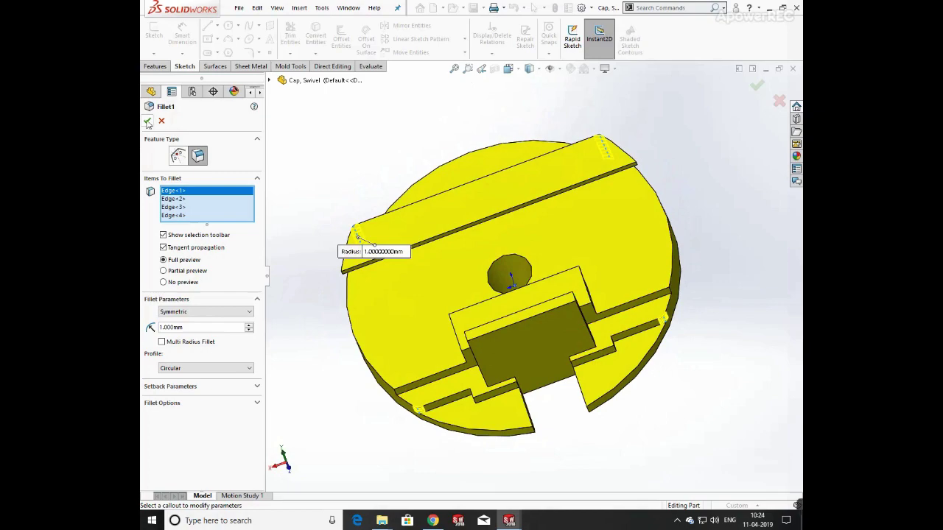
left_click(147, 123)
- Close the Cap, Swivel part without saving its changes
left_click(792, 68)
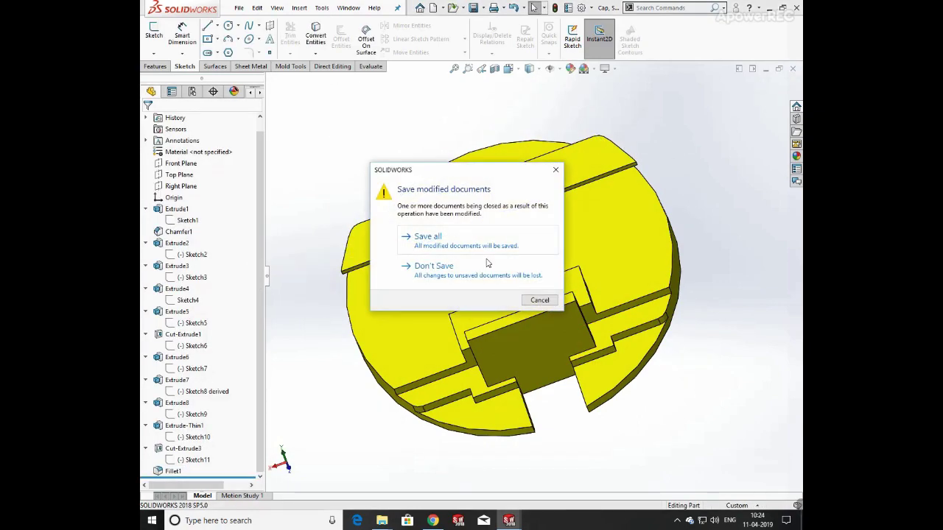
left_click(489, 265)
scroll(513, 288, "up", 5)
scroll(571, 204, "down", 5)
middle_click_drag(572, 204, 589, 221)
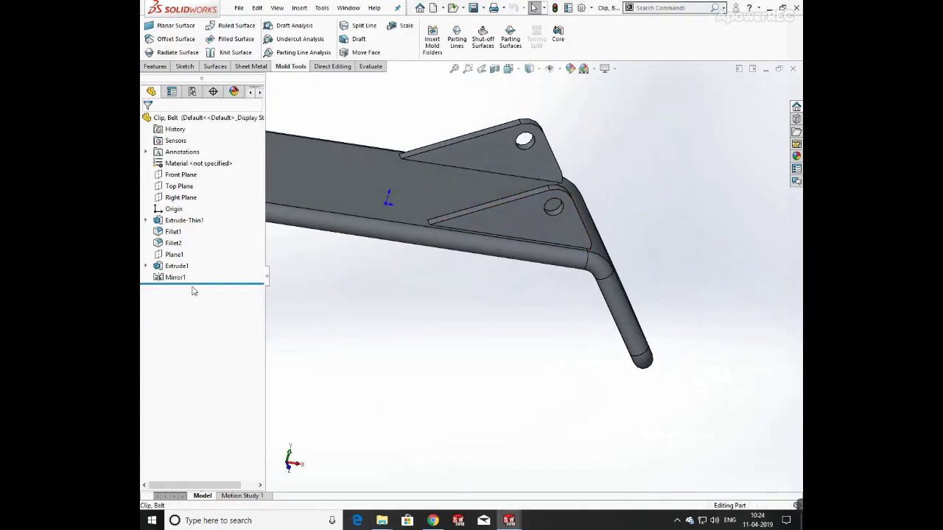
- Roll the Clip, Belt part back to just after Extrude-Thin1
left_click_drag(205, 283, 205, 227)
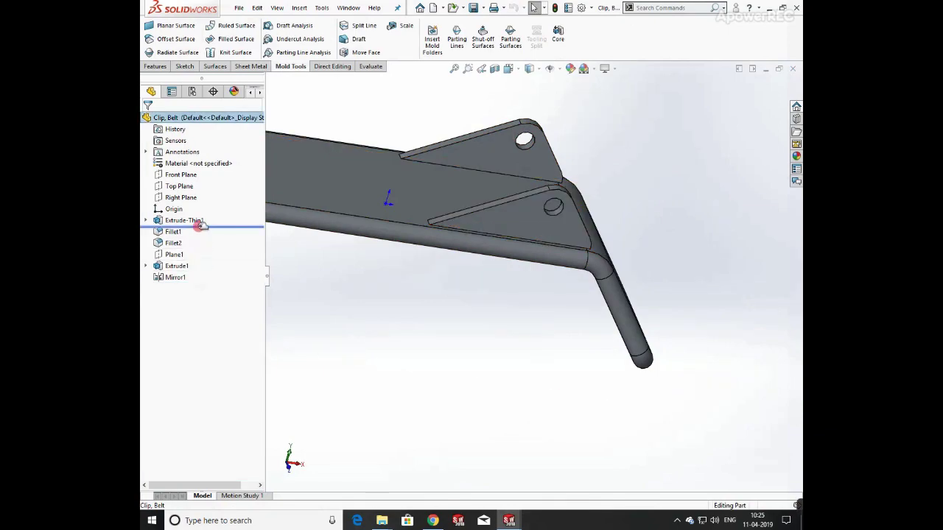
scroll(380, 195, "up", 3)
middle_click_drag(554, 156, 504, 166)
- Open Sketch1 of Extrude-Thin1, examine the clip profile's dimensions and relations, and exit the sketch
left_click(146, 220)
left_click(176, 235)
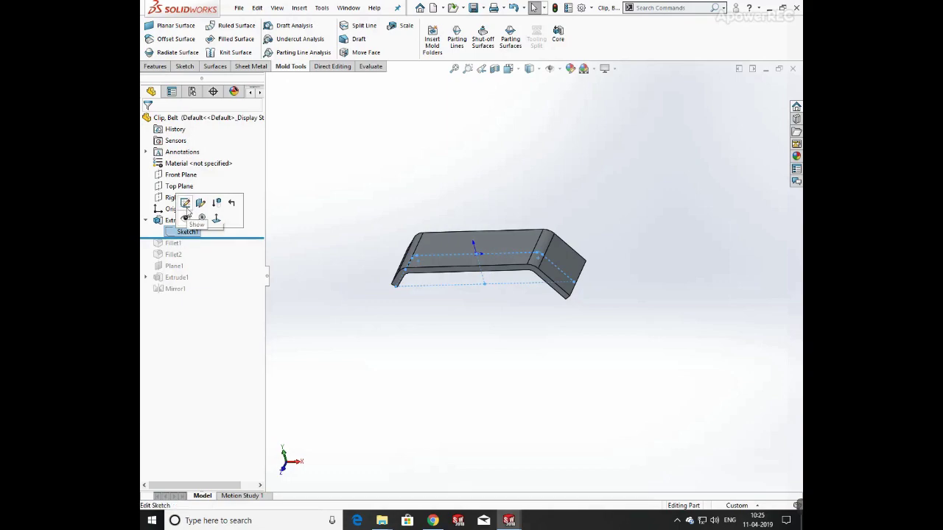
left_click(190, 204)
scroll(544, 222, "down", 3)
scroll(500, 319, "up", 3)
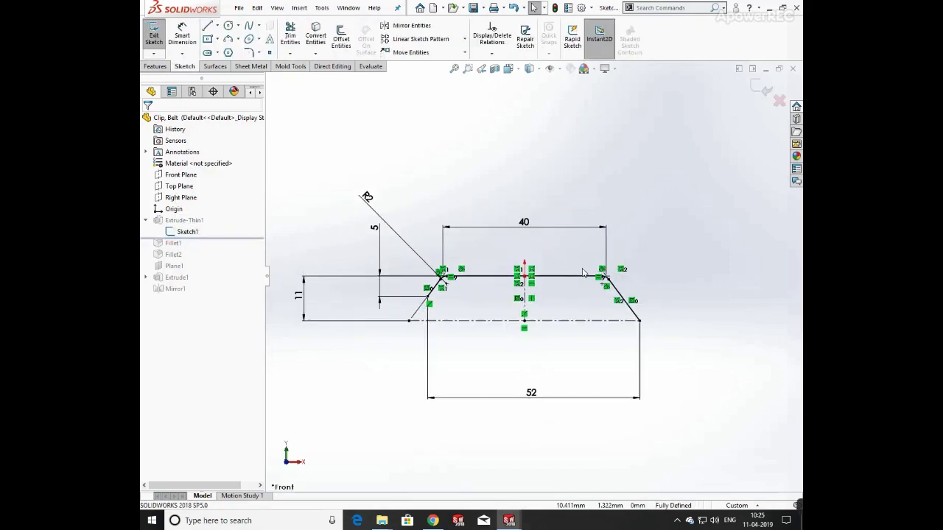
left_click(519, 391)
left_click(653, 332)
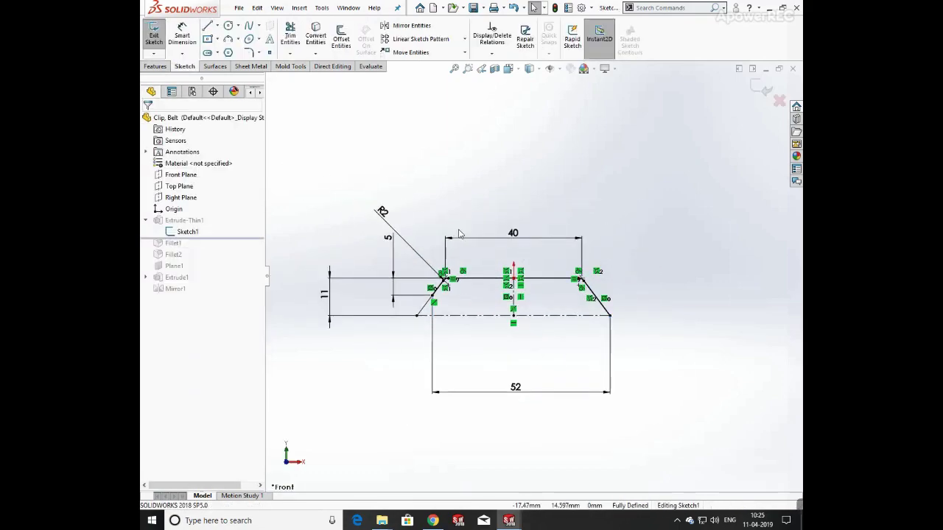
scroll(442, 280, "down", 4)
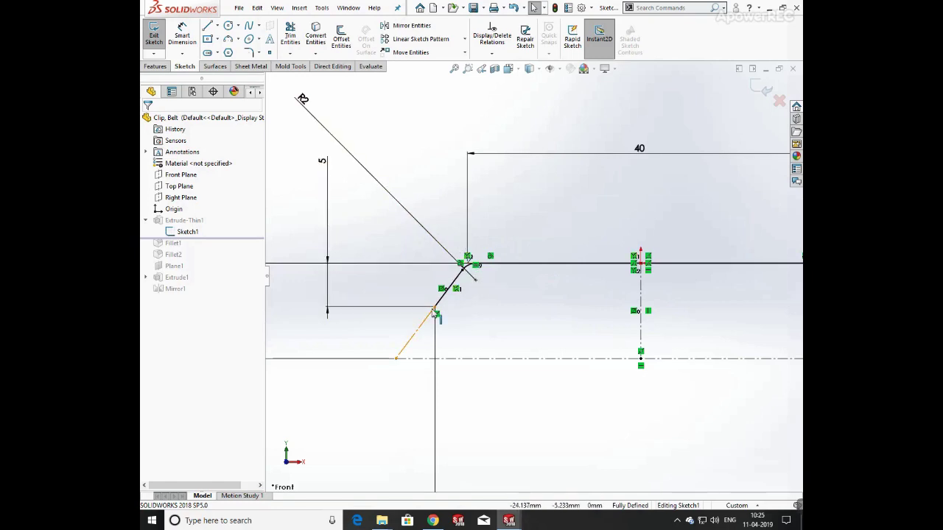
scroll(438, 323, "up", 4)
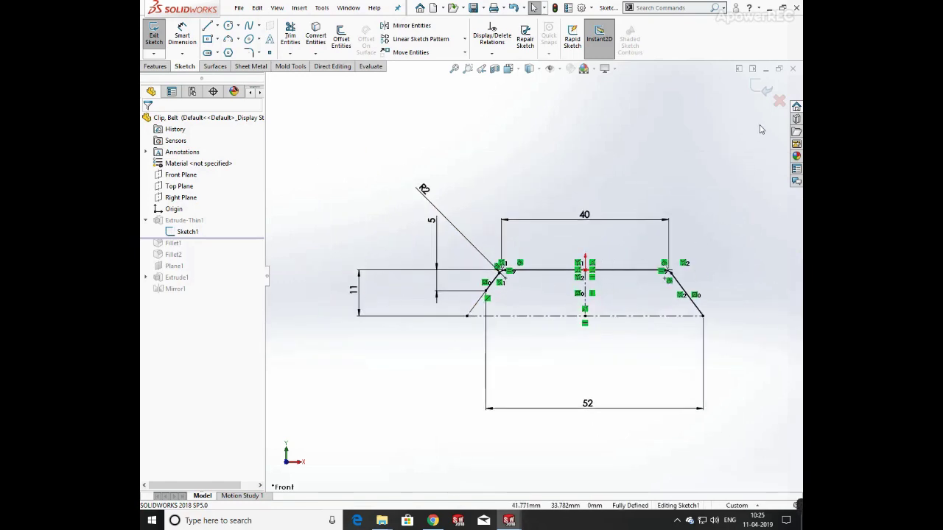
left_click(757, 88)
- Examine Extrude-Thin1's mid-plane depth and thin-wall thickness, and close its definition
left_click(196, 220)
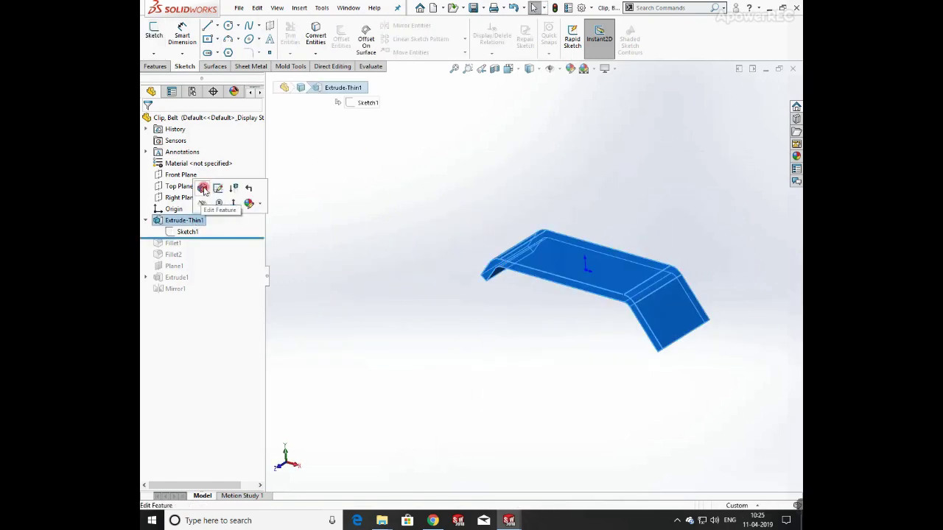
left_click(204, 190)
middle_click_drag(644, 229, 519, 223)
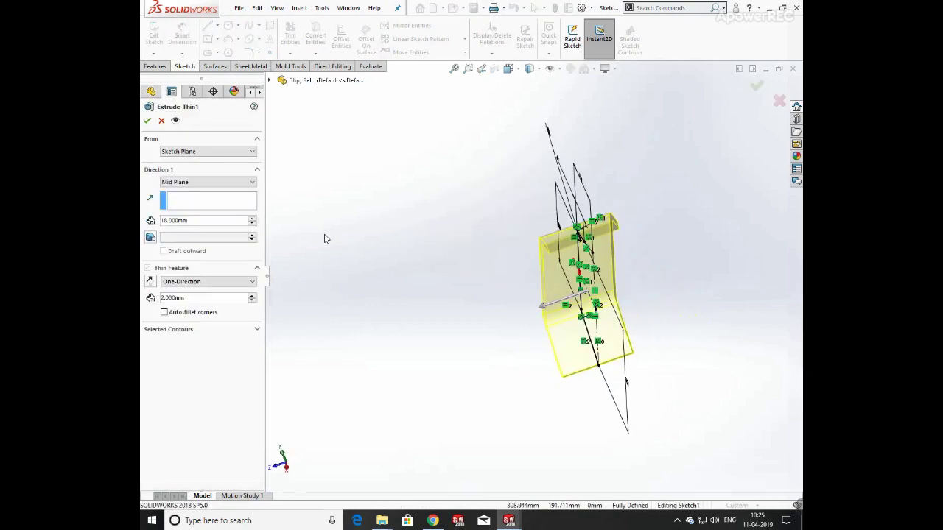
middle_click_drag(431, 256, 427, 369)
middle_click_drag(521, 261, 515, 259)
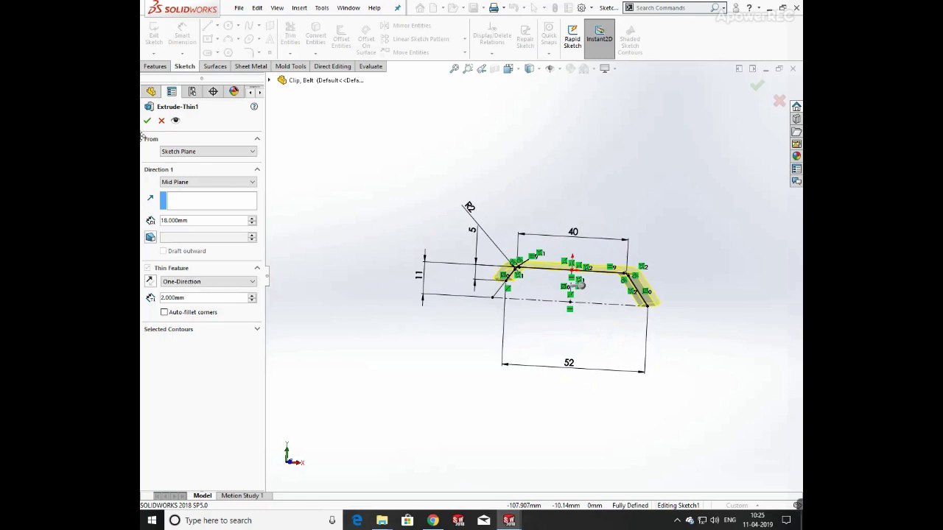
key("Return")
- Roll the clip forward past Fillet2 and examine Fillet1's four corner edges and radius
left_click_drag(221, 238, 213, 261)
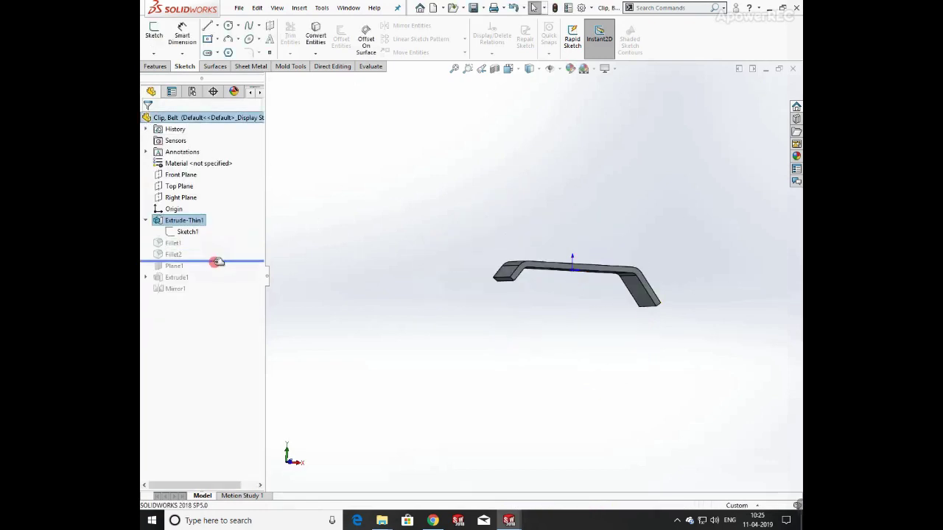
middle_click_drag(480, 179, 585, 316)
left_click(168, 246)
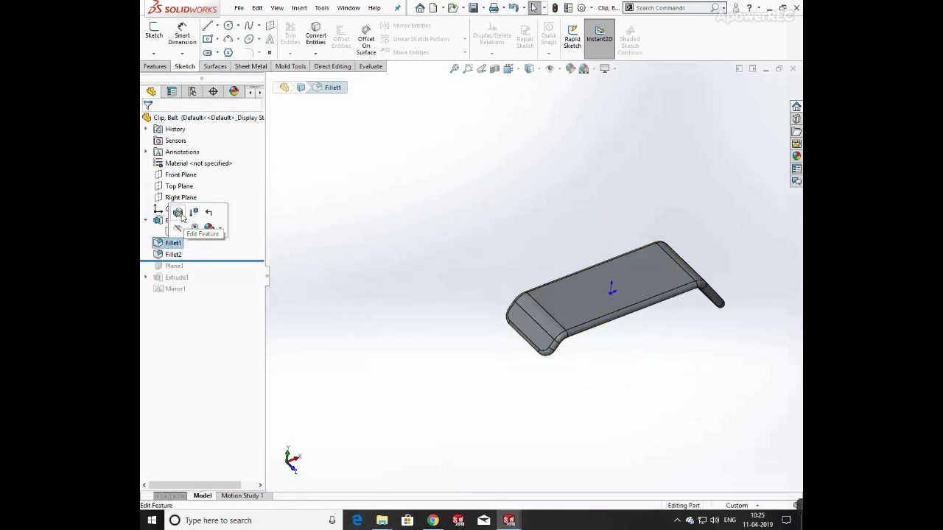
left_click(177, 213)
middle_click_drag(536, 240, 641, 283)
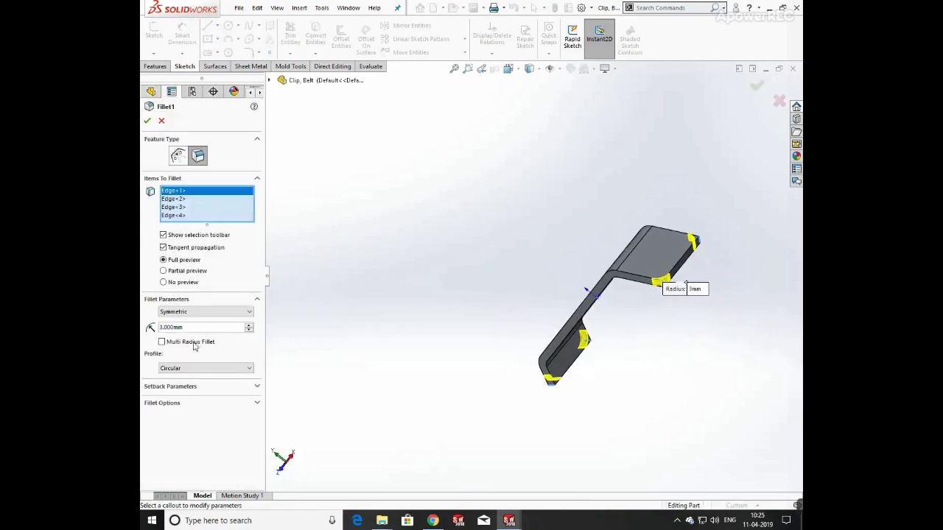
middle_click_drag(606, 356, 402, 240)
left_click(147, 122)
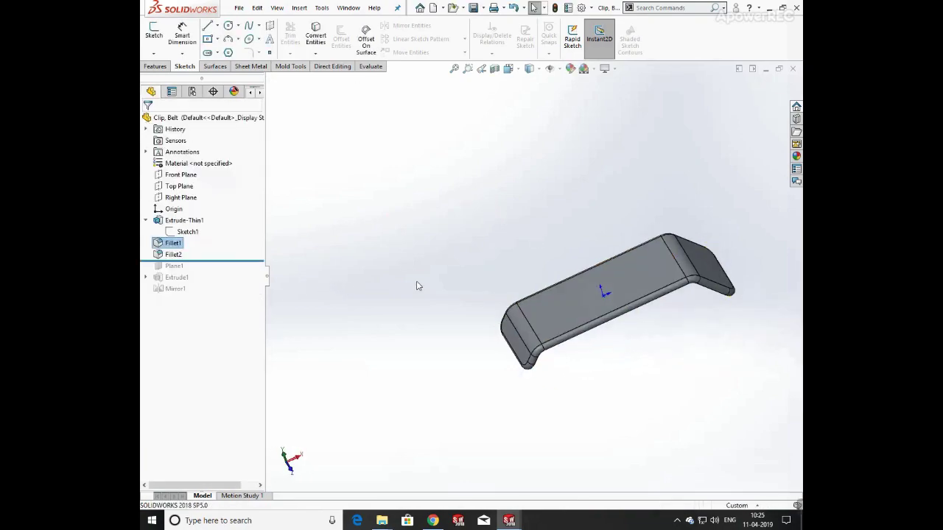
- Open the Fillet2 definition and inspect its face sets and rounded preview along the clip's edges
left_click(176, 256)
left_click(182, 229)
middle_click_drag(601, 337, 511, 358)
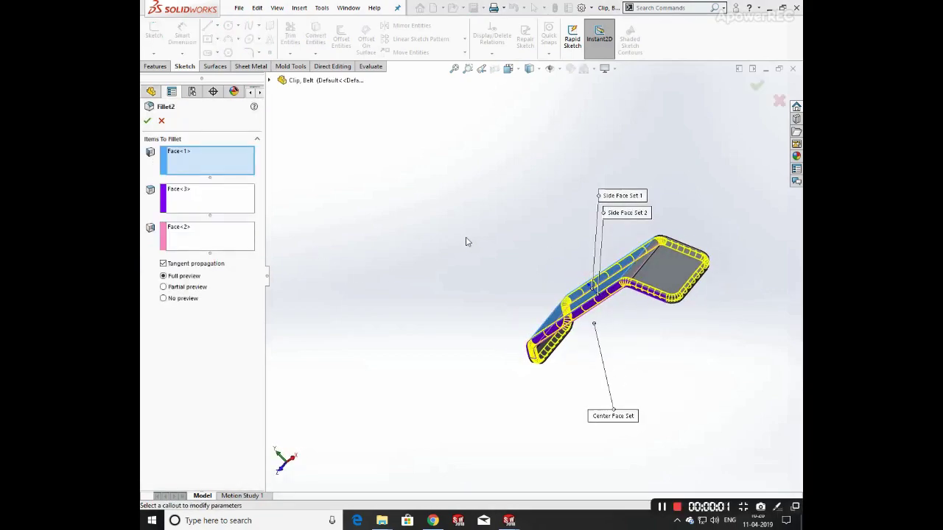
middle_click_drag(465, 241, 486, 288)
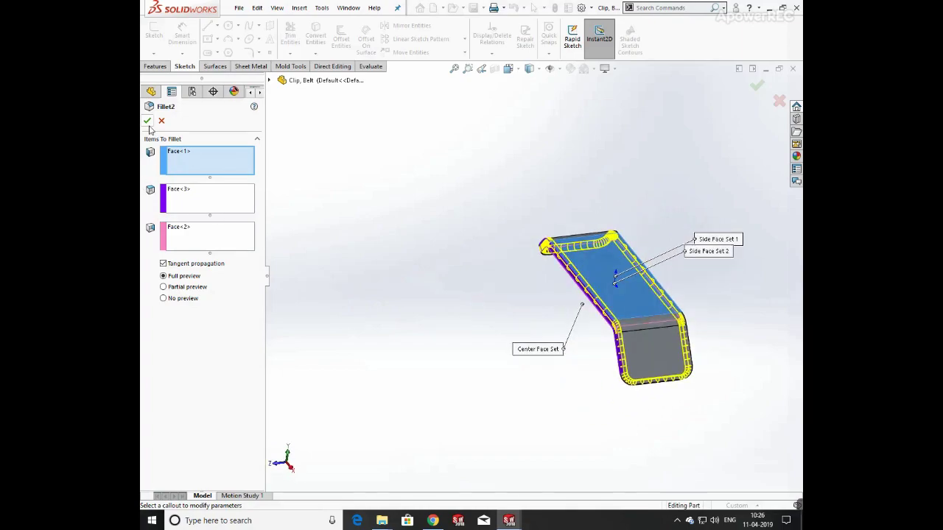
scroll(615, 293, "down", 3)
middle_click_drag(553, 329, 609, 261)
scroll(582, 297, "down", 5)
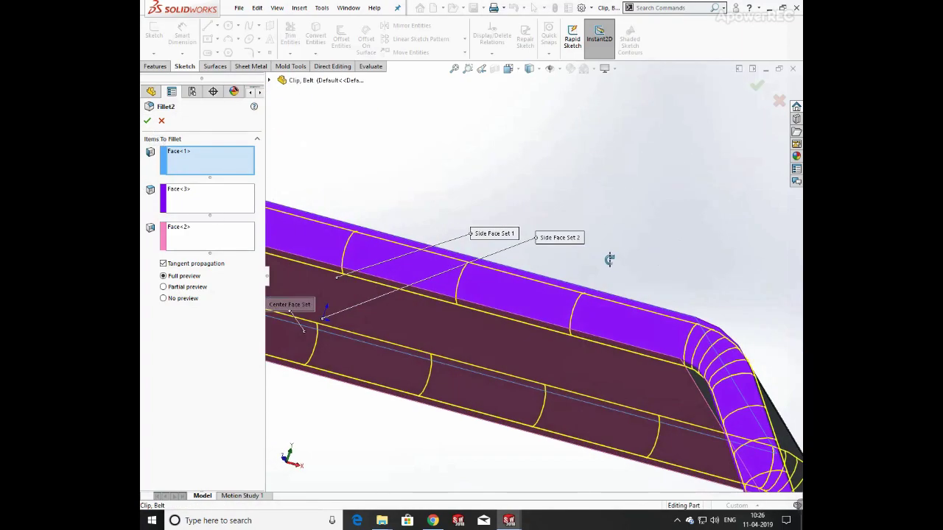
middle_click_drag(410, 193, 528, 243)
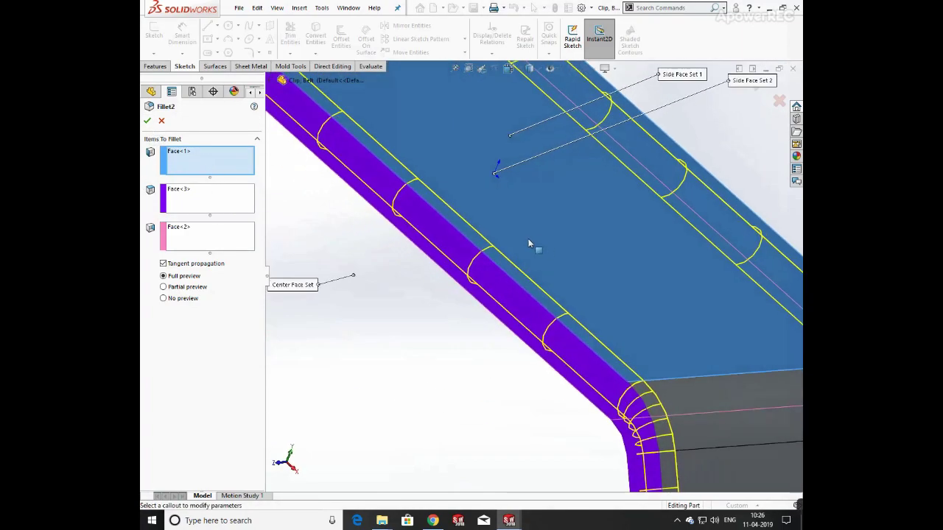
- Check Fillet2's remaining two face selections against the clip, and close the definition
left_click(187, 197)
middle_click_drag(459, 269, 507, 211)
left_click(190, 237)
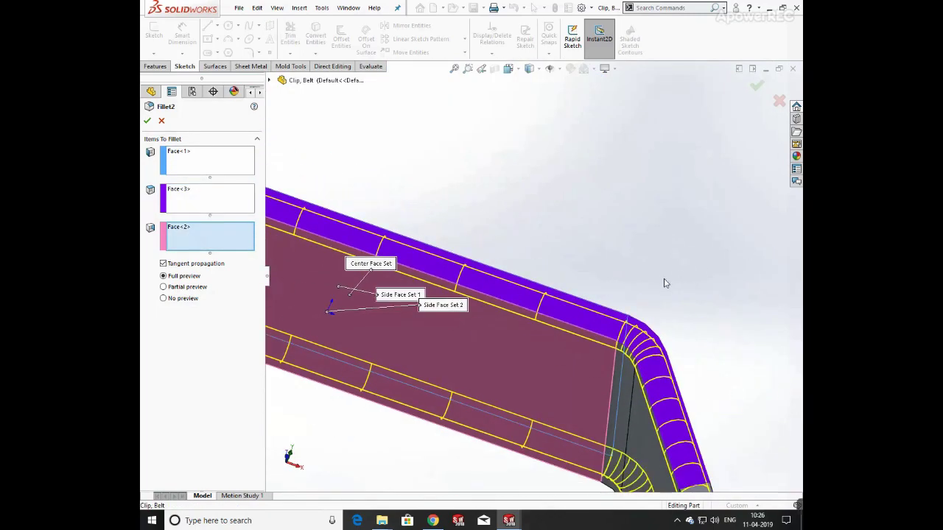
middle_click_drag(665, 284, 442, 184)
left_click(147, 121)
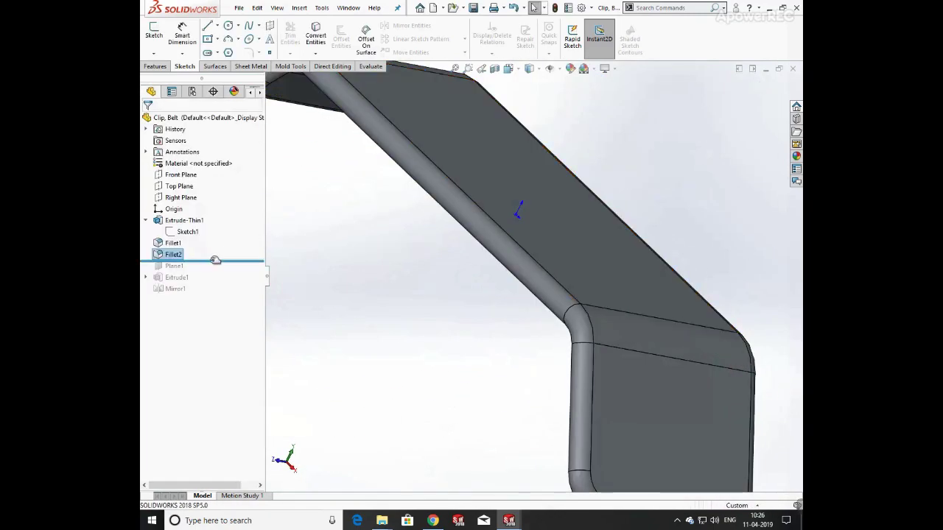
- Roll the clip forward past Plane1 and Extrude1, highlighting Plane1 and revealing the sketch under Extrude1
left_click_drag(215, 260, 208, 272)
scroll(661, 302, "down", 5)
scroll(552, 276, "up", 11)
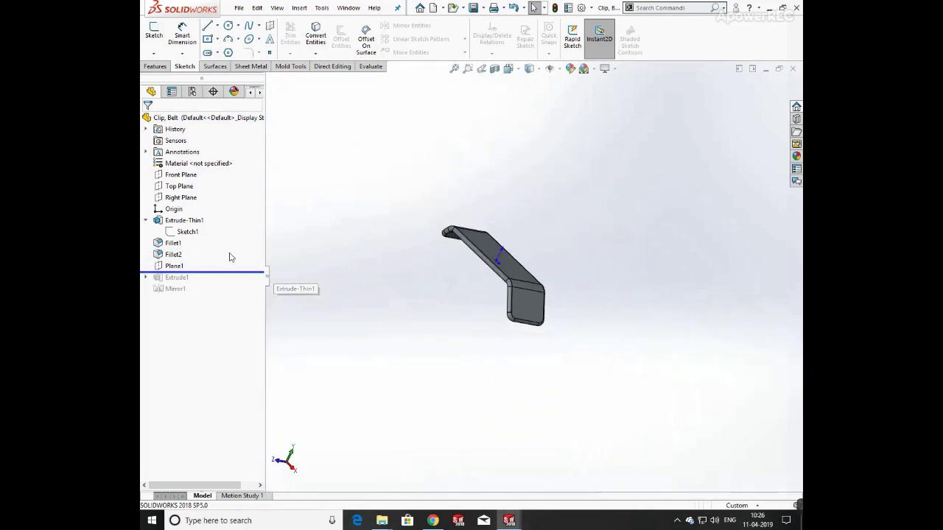
left_click(175, 266)
left_click(274, 260)
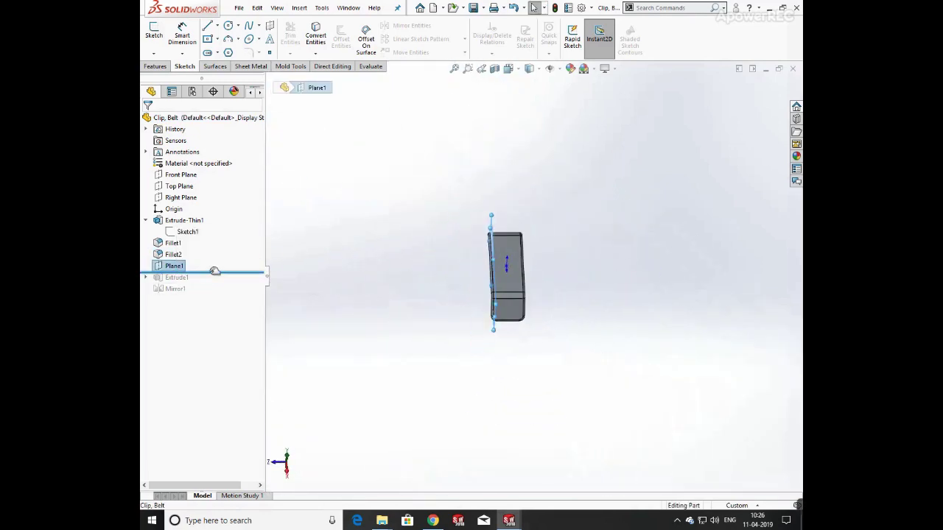
left_click(146, 278)
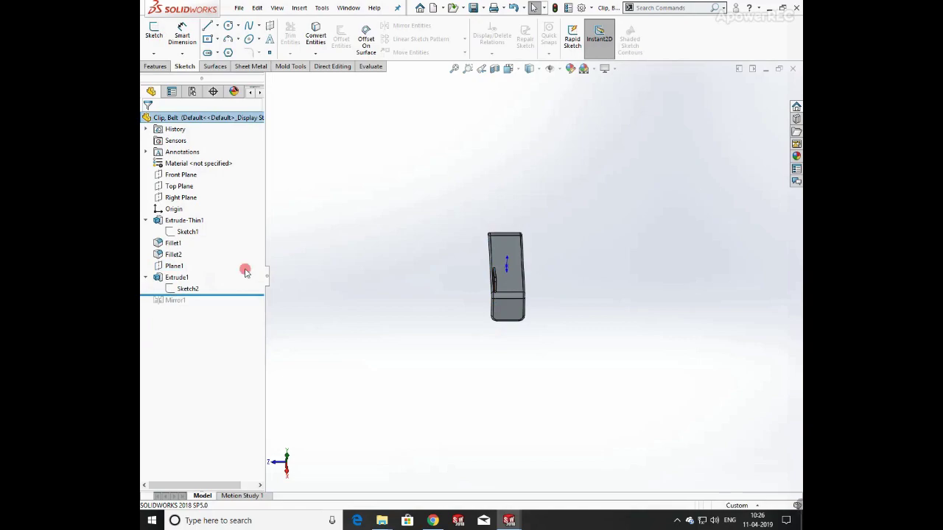
- Open Plane1's definition, examine its offset from the Front Plane, and close it
left_click(179, 265)
left_click(187, 232)
scroll(505, 262, "down", 4)
middle_click_drag(528, 290, 512, 271)
scroll(519, 255, "down", 5)
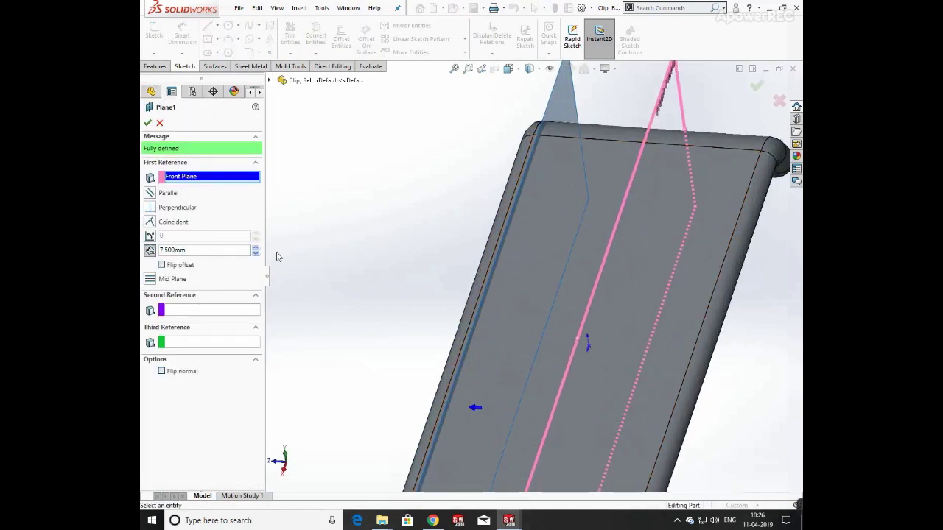
scroll(444, 202, "up", 4)
middle_click_drag(445, 202, 483, 260)
left_click(148, 122)
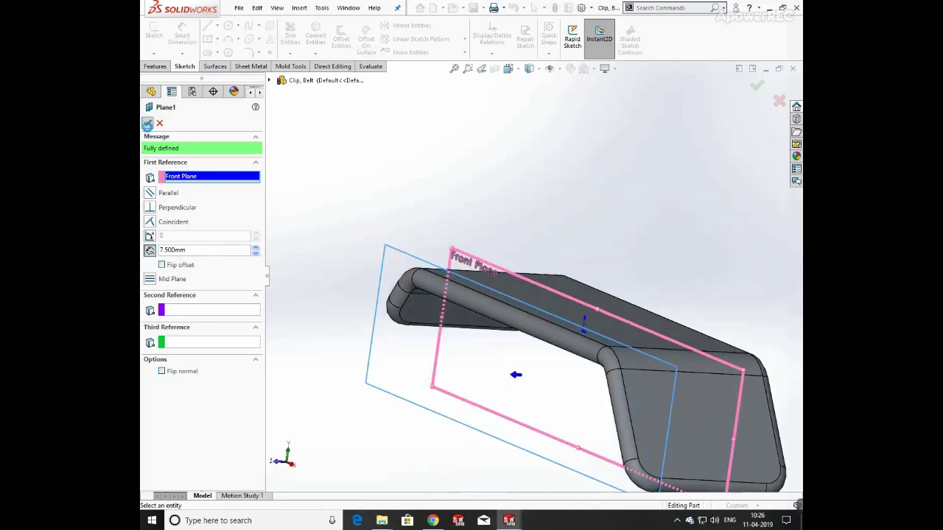
- Open Sketch2 of Extrude1, examine the lug profile's dimensions, hole and edge relations, and exit the sketch
left_click(187, 288)
left_click(198, 256)
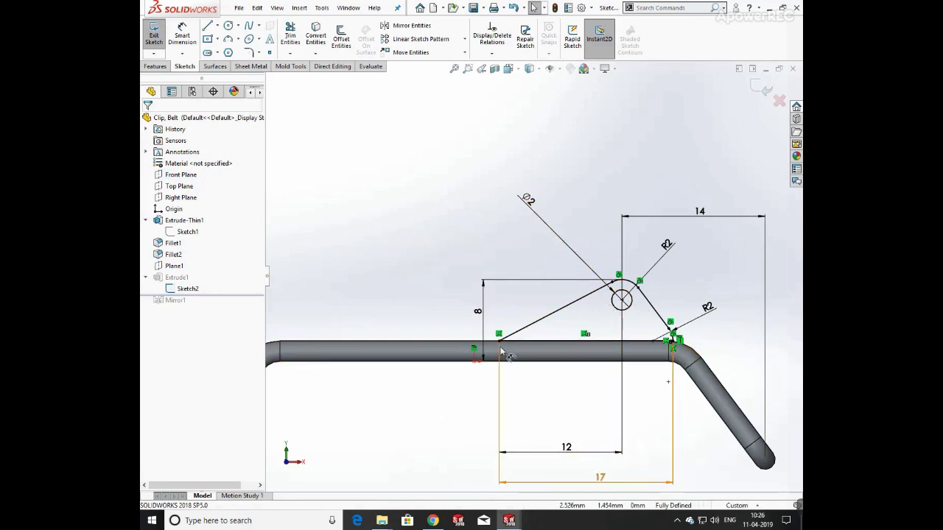
scroll(678, 282, "up", 3)
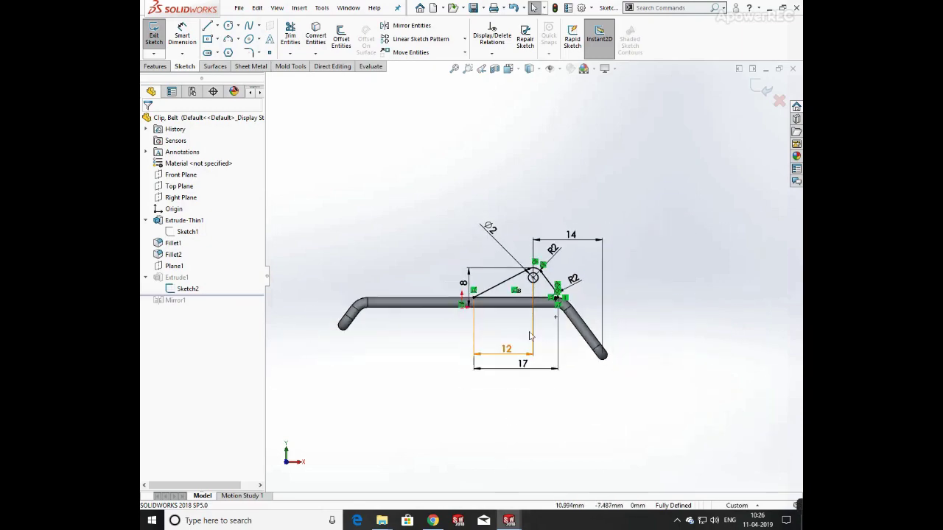
scroll(529, 283, "down", 8)
scroll(528, 279, "up", 4)
scroll(528, 274, "down", 9)
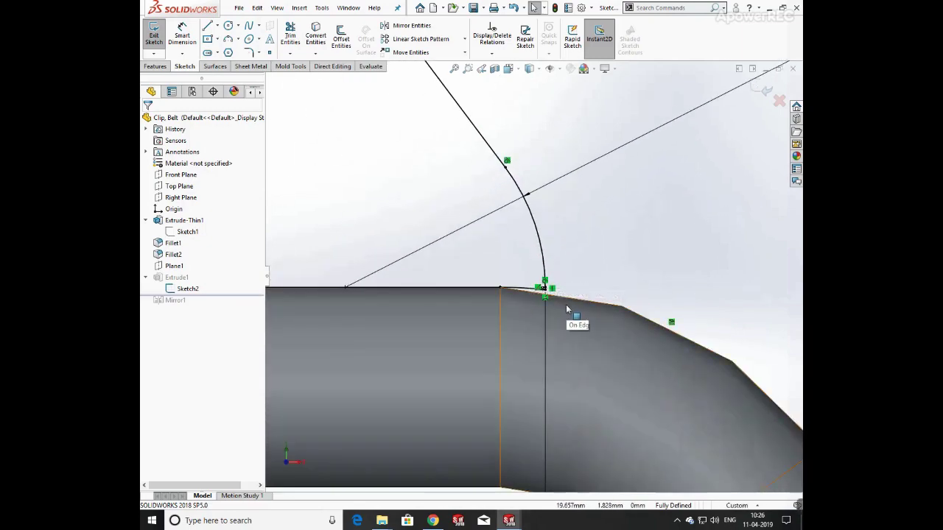
scroll(495, 186, "up", 5)
scroll(487, 185, "down", 4)
scroll(487, 185, "up", 7)
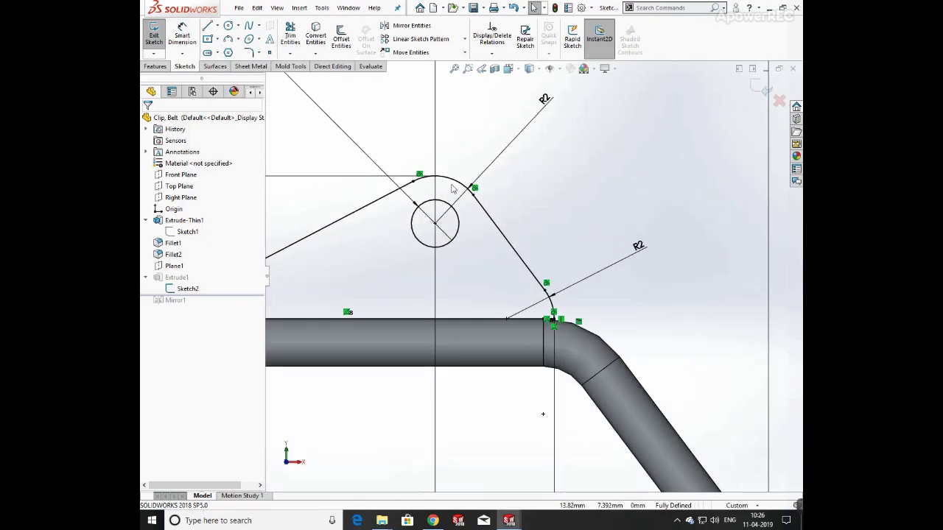
left_click(762, 88)
- Examine Extrude1's blind depth and direction on the lug, and close its definition
mouse_move(528, 223)
middle_mouse_down()
mouse_move(560, 267)
mouse_move(357, 252)
middle_mouse_up()
left_click(166, 280)
left_click(175, 249)
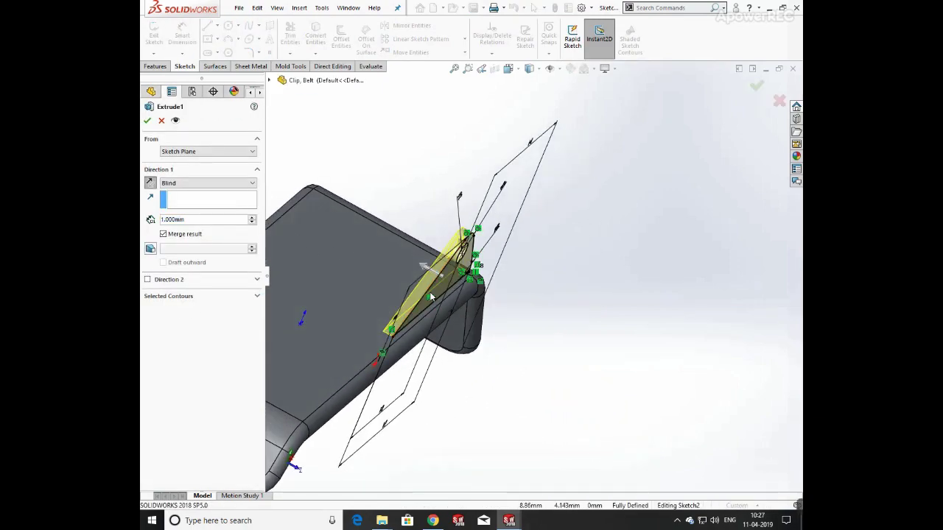
middle_click_drag(431, 297, 426, 340)
left_click(147, 121)
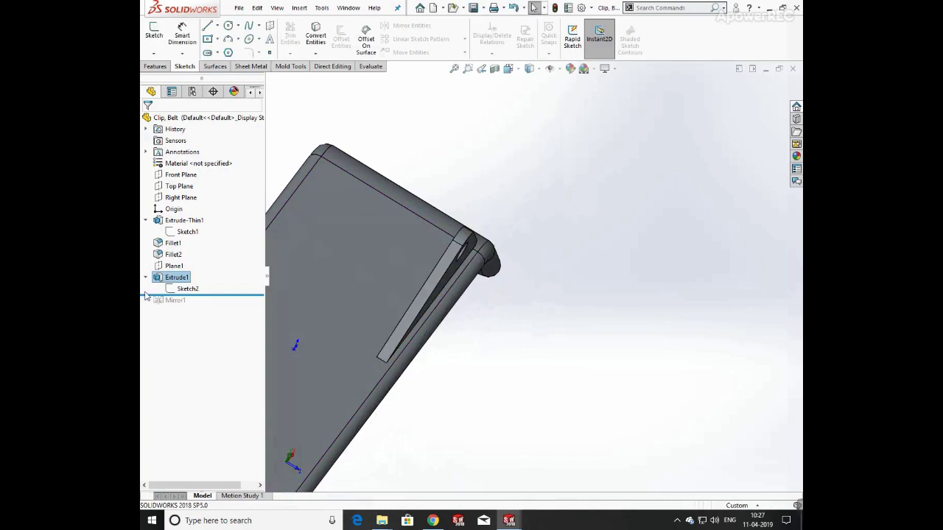
- Roll the clip forward past Mirror1, examine its mirror plane and mirrored feature, and close the definition
left_click_drag(209, 295, 212, 308)
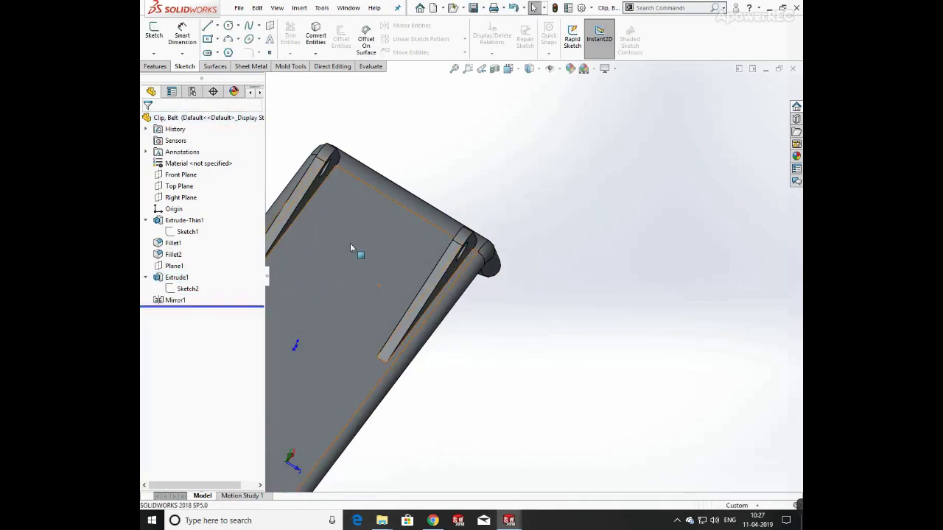
left_click(182, 300)
left_click(191, 268)
scroll(510, 271, "up", 6)
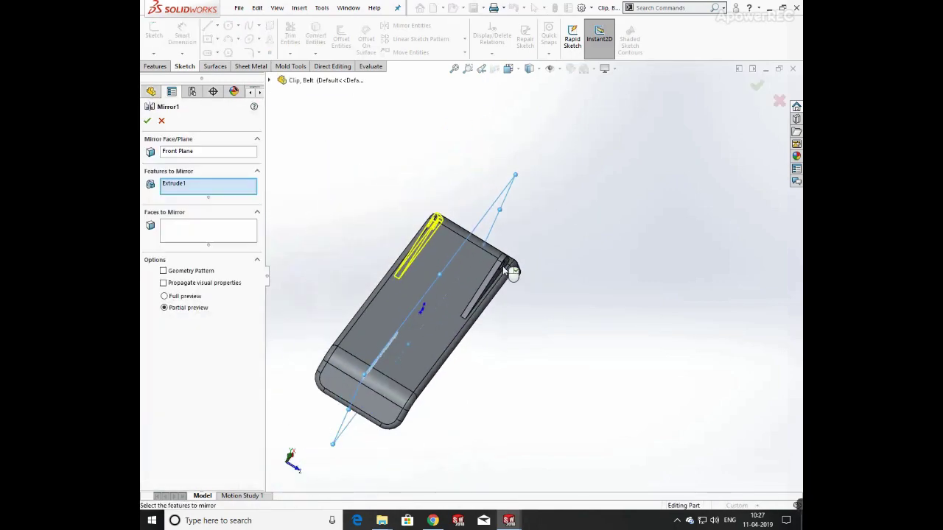
mouse_move(509, 267)
middle_mouse_down()
mouse_move(500, 248)
mouse_move(516, 254)
middle_mouse_up()
left_click(148, 122)
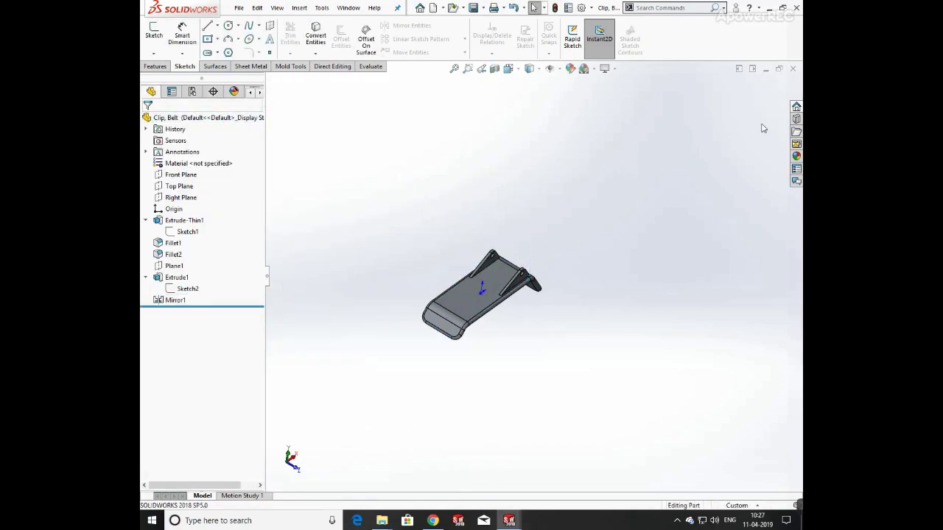
- Close the Clip, Belt part and inspect the Case, Battery body rolled back to Extrude-Thin2
left_click(793, 68)
left_click(451, 271)
mouse_move(452, 272)
middle_mouse_down()
mouse_move(587, 232)
mouse_move(400, 200)
mouse_move(244, 217)
mouse_move(587, 304)
mouse_move(684, 267)
middle_mouse_up()
- Open Sketch1 of Extrude-Thin2 and dimension the vertical distance between the profile's two horizontal lines
left_click(189, 231)
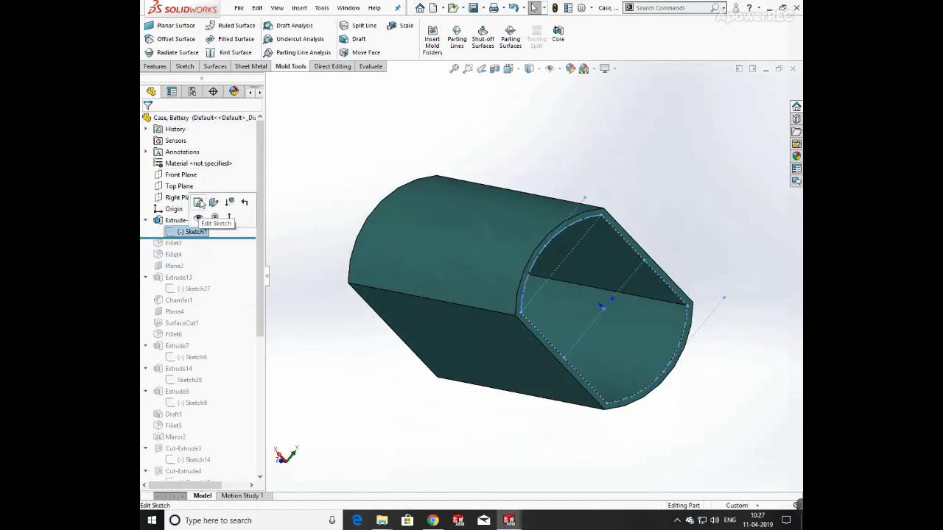
left_click(173, 203)
scroll(649, 222, "up", 5)
left_click(193, 41)
scroll(560, 217, "down", 5)
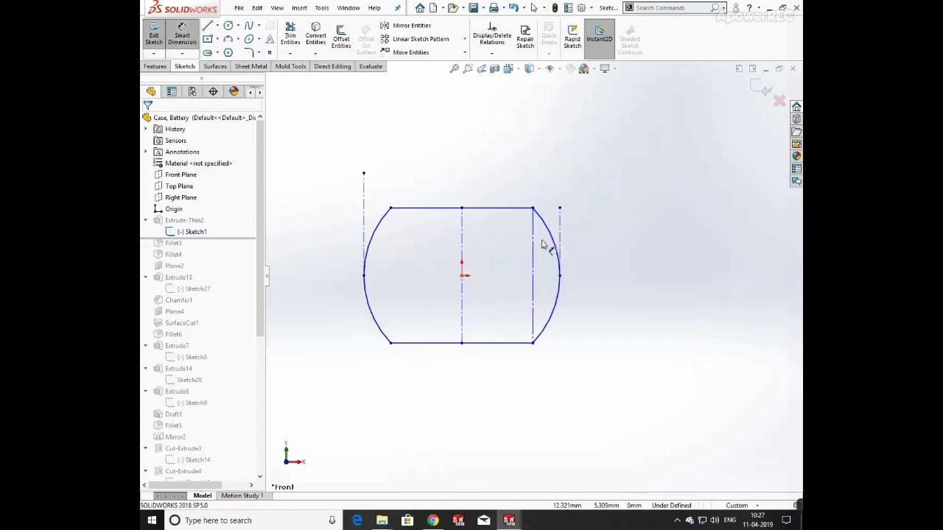
left_click(484, 215)
left_click(488, 343)
left_click(663, 265)
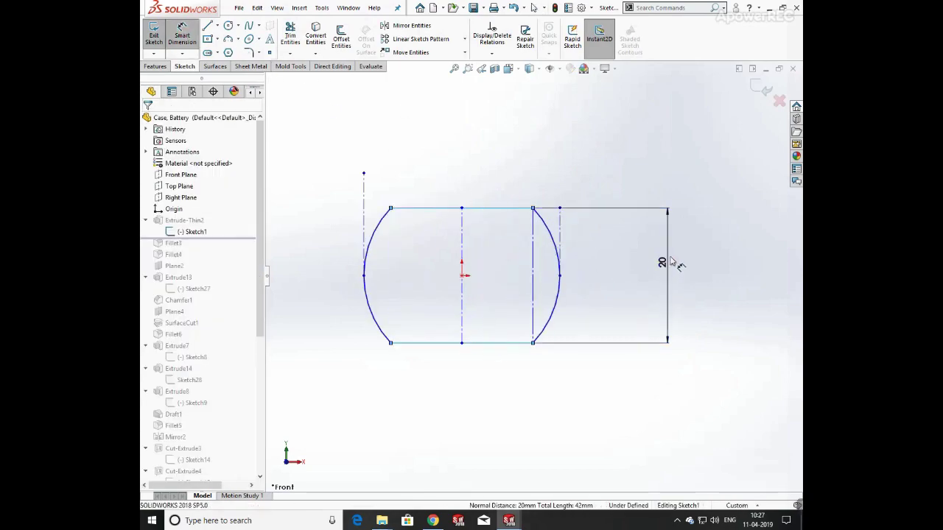
left_click(624, 247)
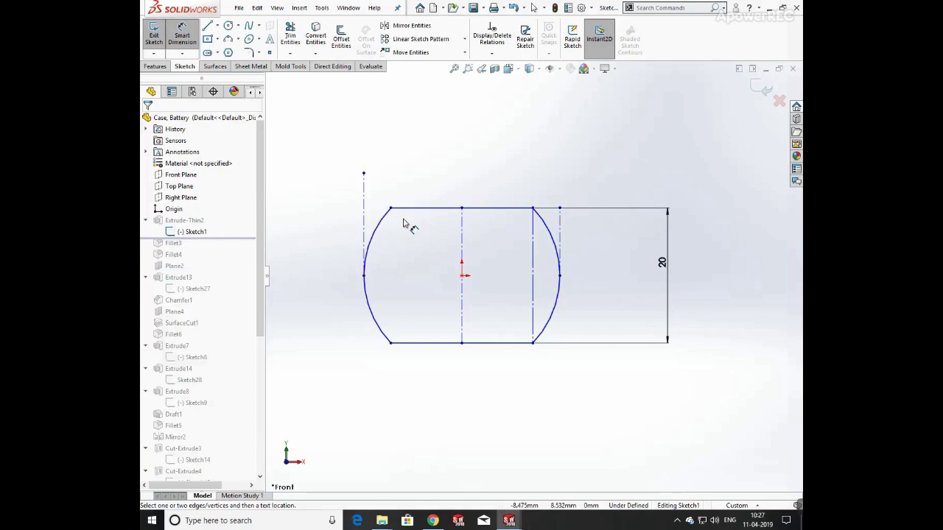
- Add radius dimensions to both side arcs of the case profile and exit the sketch
left_click(373, 241)
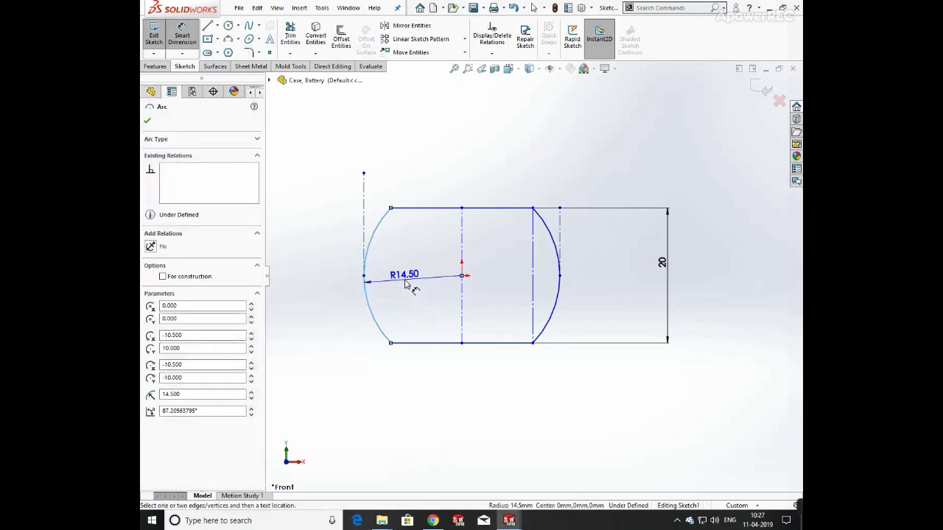
left_click(404, 284)
left_click(360, 263)
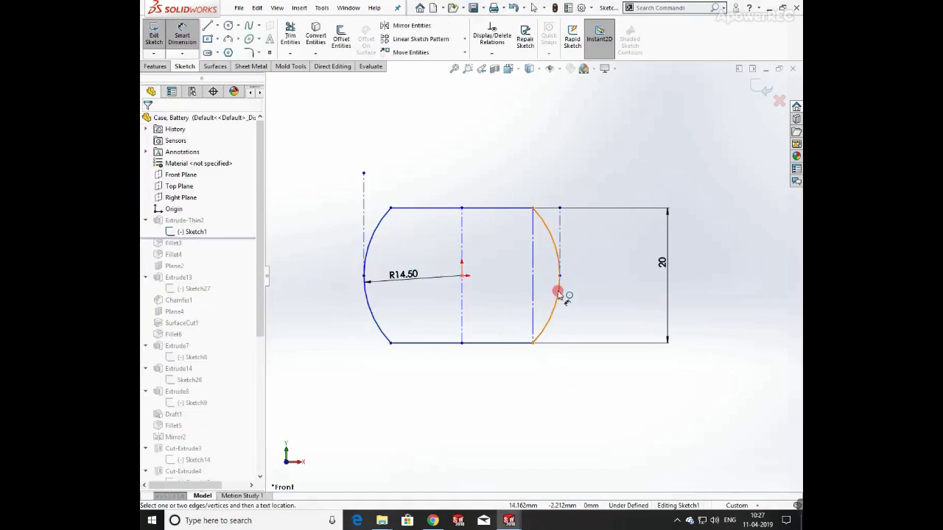
left_click(559, 294)
left_click(506, 295)
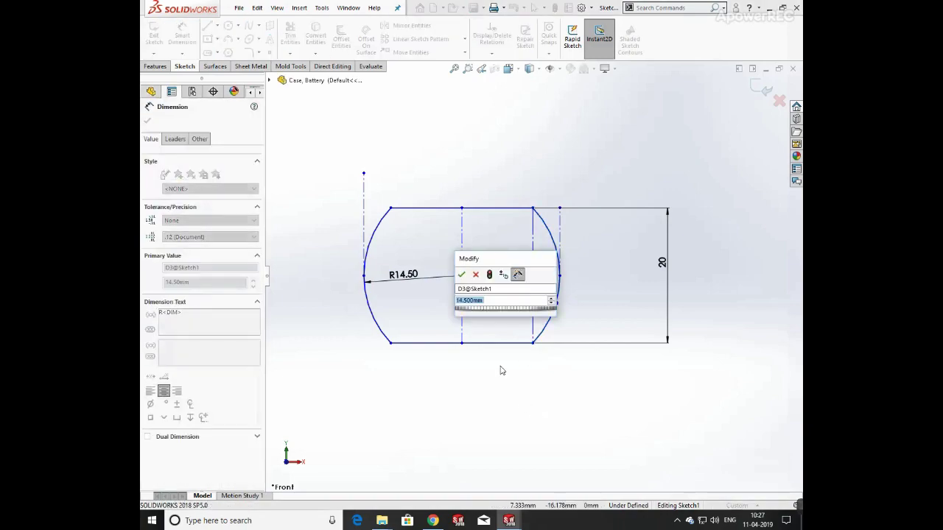
left_click(462, 274)
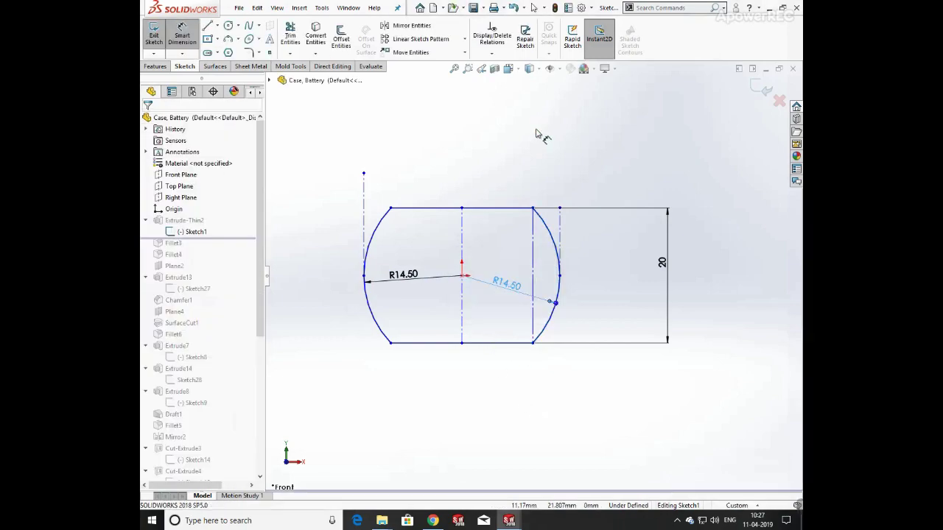
left_click(754, 87)
- Open Extrude-Thin2's definition, examine its blind depth, direction and wall thickness, and close it
left_click(170, 222)
left_click(179, 191)
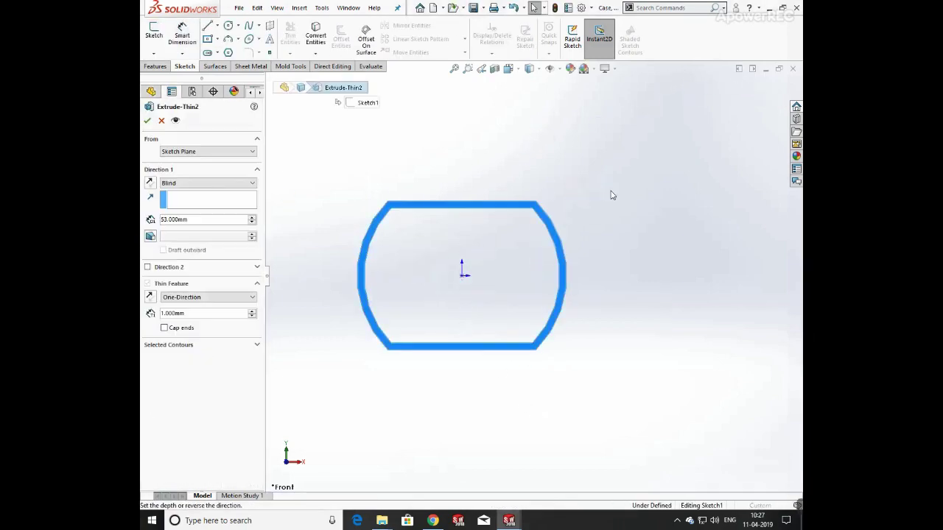
middle_click_drag(573, 170, 605, 199)
middle_click_drag(718, 210, 202, 219)
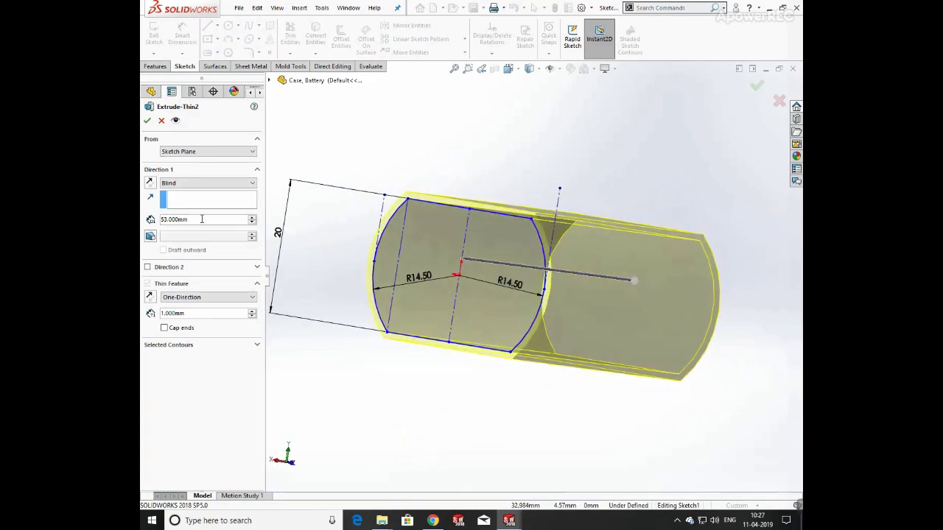
middle_click_drag(286, 289, 518, 255)
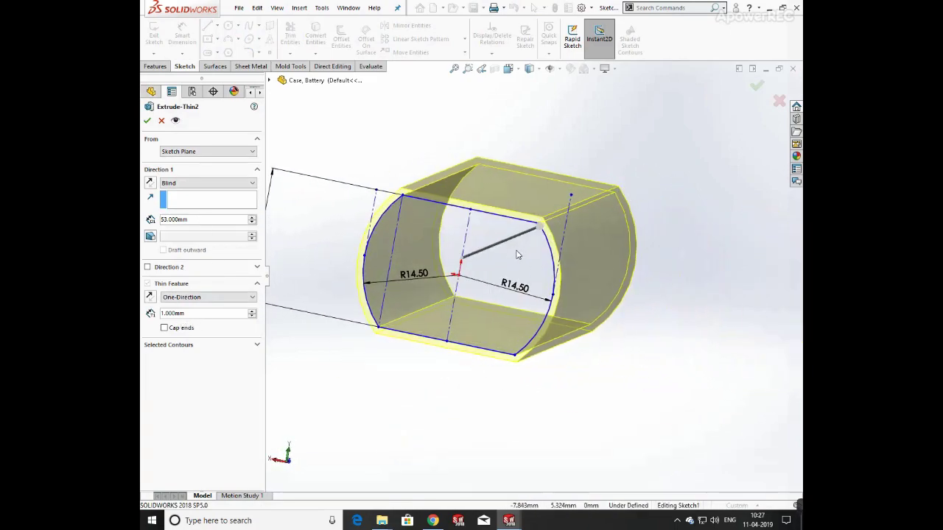
key("Return")
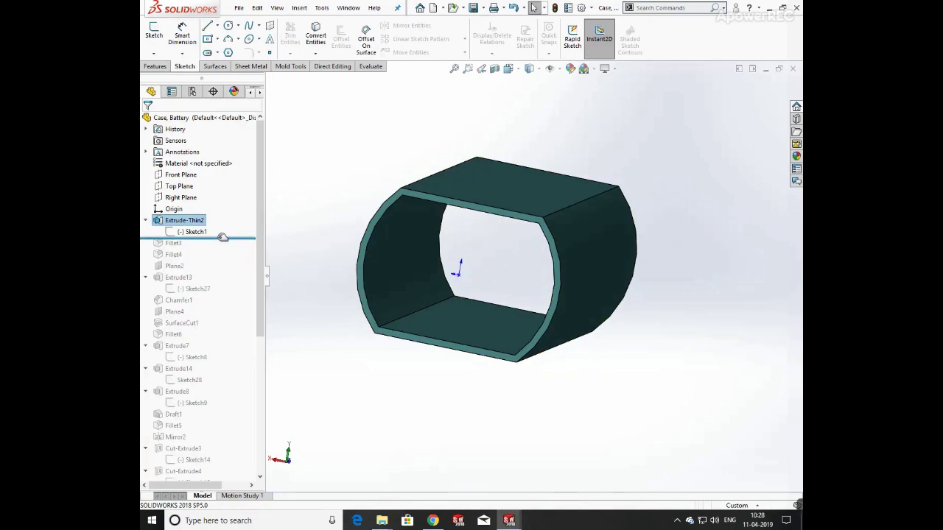
- Roll the case forward past Fillet3 and Fillet4, then examine Fillet3's edges and radius and close its definition
left_click_drag(223, 237, 214, 259)
left_click(562, 221)
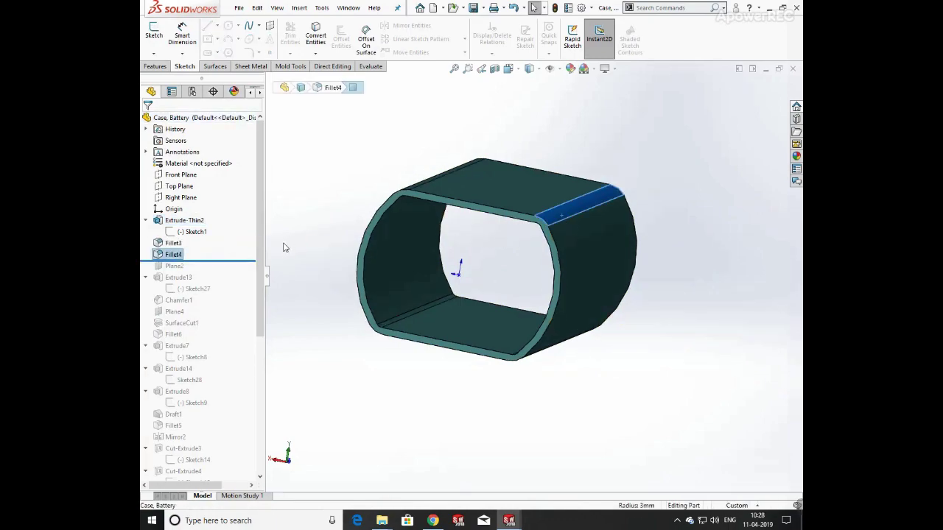
left_click(177, 244)
left_click(189, 216)
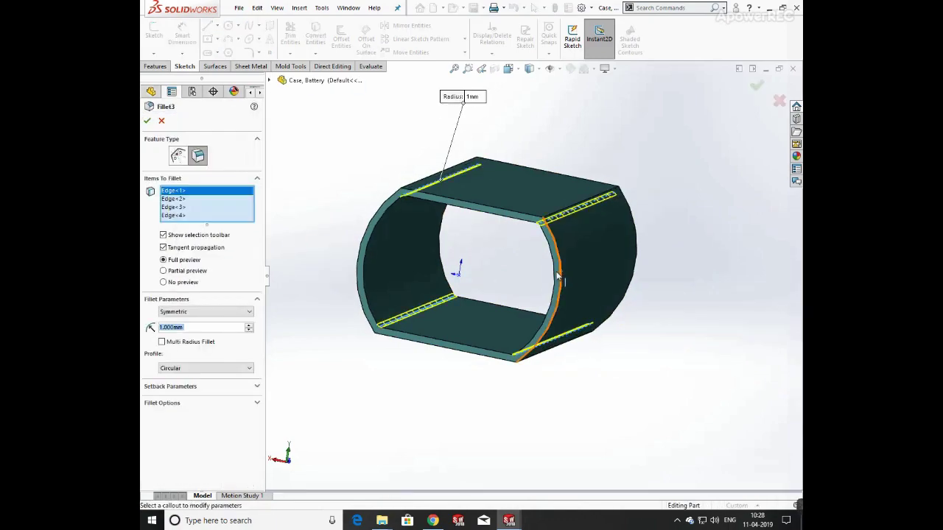
middle_click_drag(442, 265, 352, 230)
left_click(146, 120)
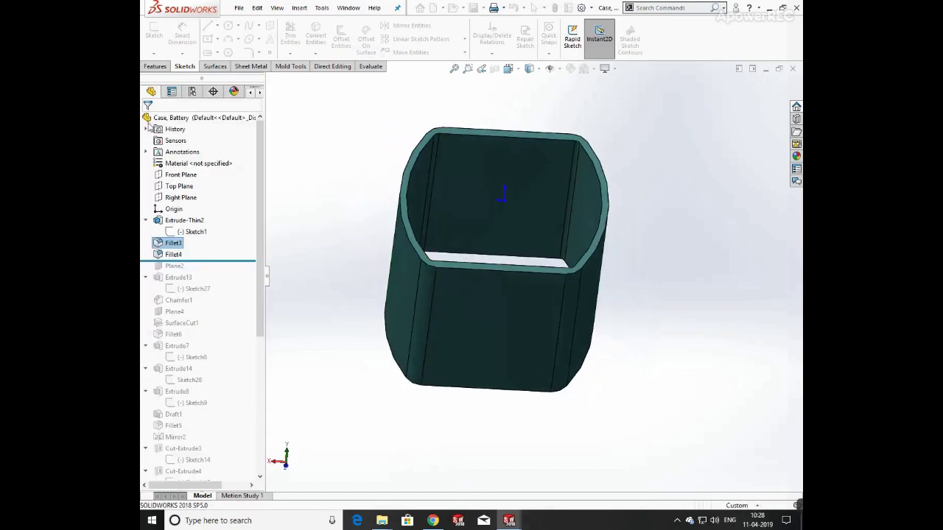
- Open Fillet4's definition, examine its edges and radius on the case, and close it
left_click(171, 253)
left_click(185, 226)
middle_click_drag(423, 270, 481, 371)
left_click(147, 120)
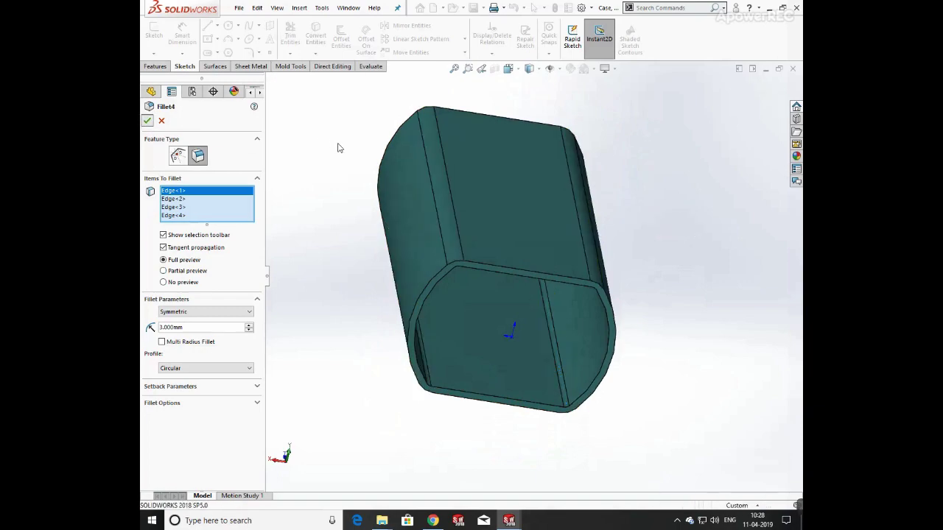
- Open Plane2's definition, examine its reference face and offset at the end of the case, and close it
left_click(172, 268)
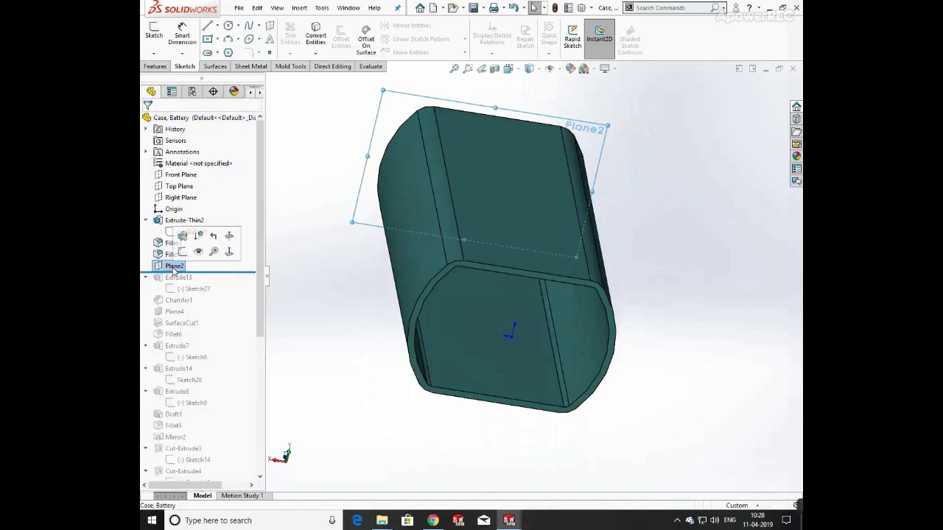
left_click(182, 236)
middle_click_drag(649, 152, 506, 219)
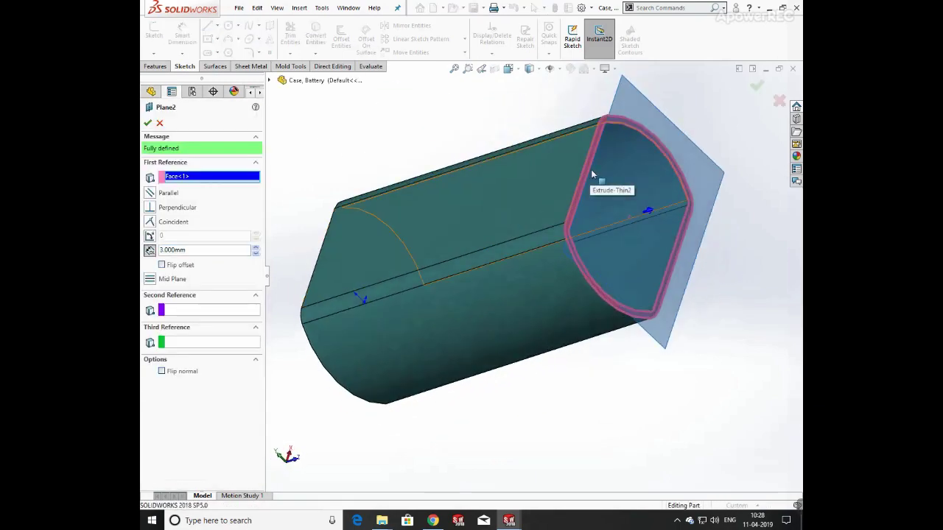
left_click(147, 122)
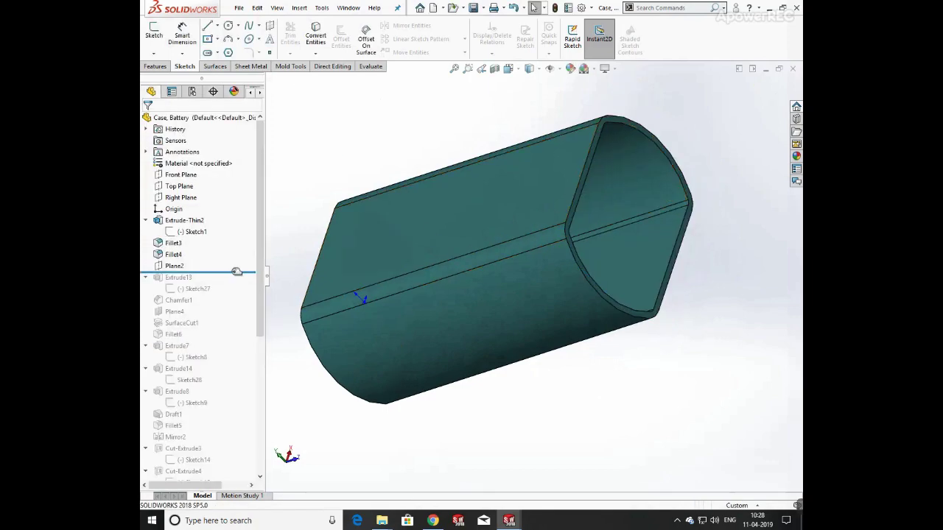
- Roll forward past Extrude13, dimension the diameter of the circle in its Sketch27, and exit the sketch
left_click_drag(238, 270, 221, 295)
left_click(195, 289)
left_click(209, 257)
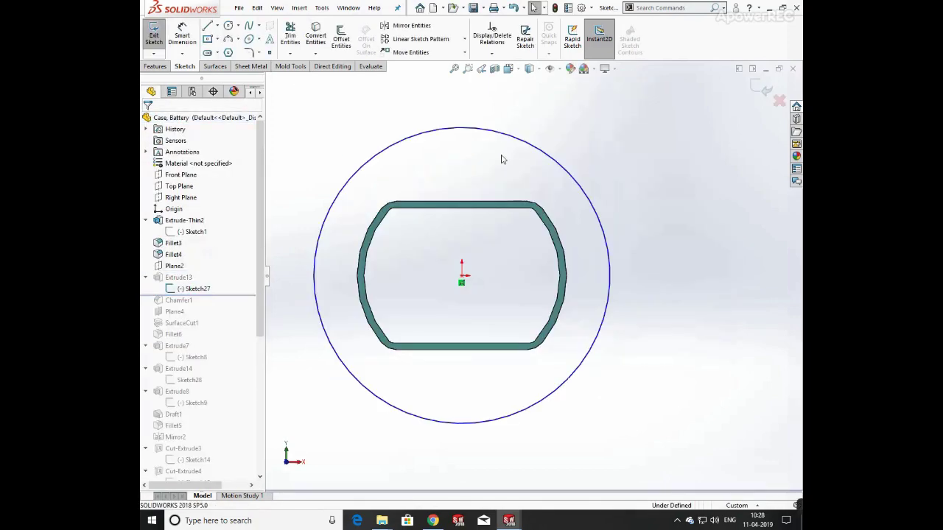
left_click(182, 35)
left_click(609, 216)
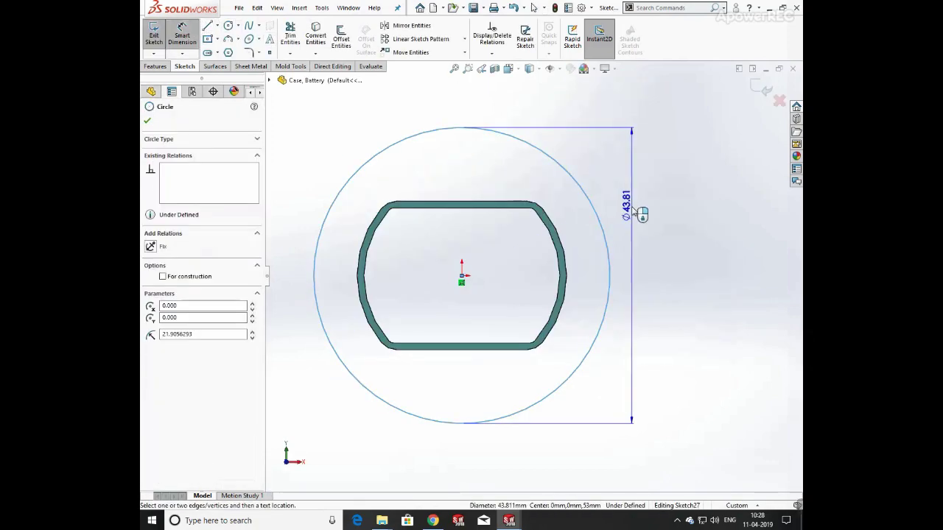
left_click(647, 247)
left_click(602, 233)
left_click(763, 89)
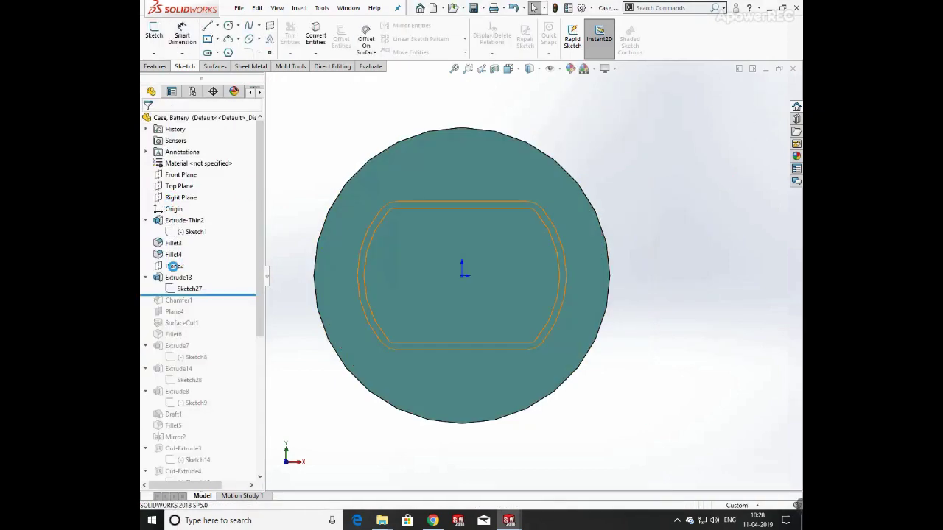
- Open Extrude13's definition, examine the round flange's blind depth and direction, and close it
left_click(176, 278)
left_click(183, 244)
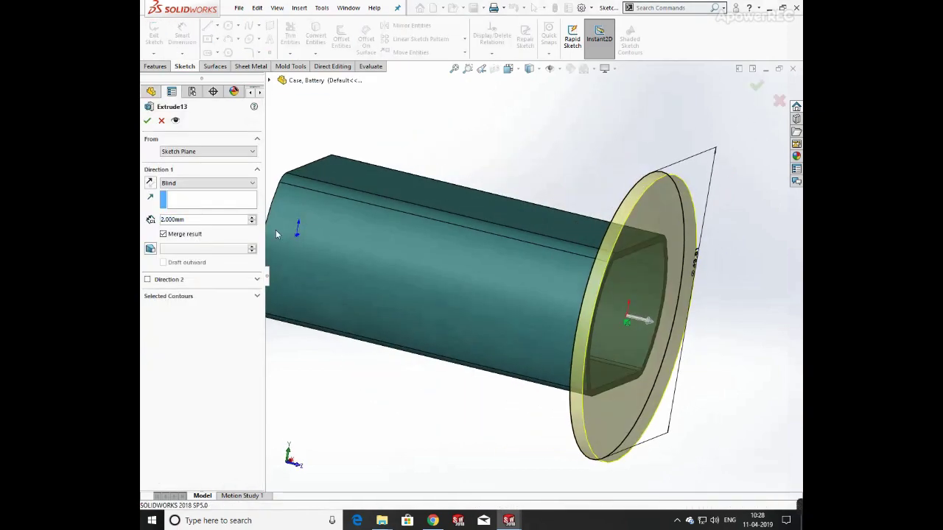
left_click(149, 121)
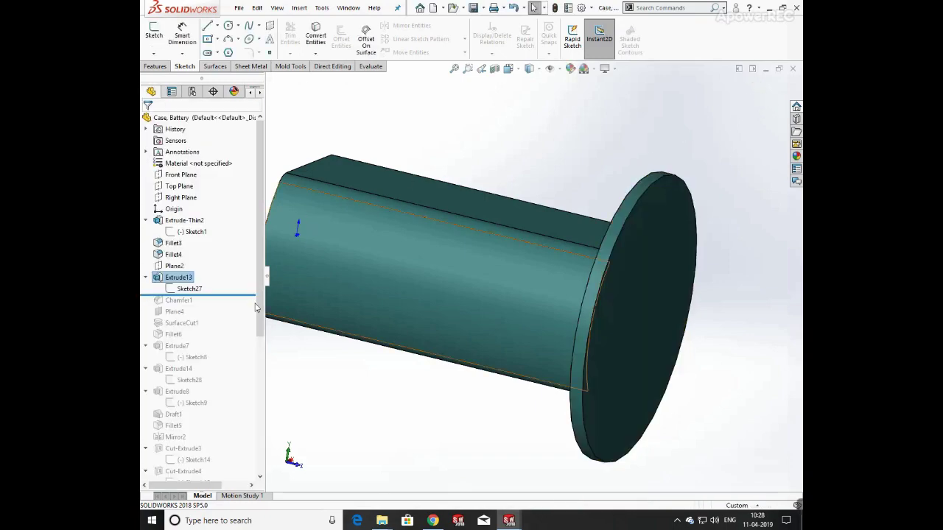
- Roll forward past Chamfer1, examine its edge and two distances at the flange, and close the definition
left_click_drag(257, 308, 227, 304)
left_click(174, 301)
left_click(179, 267)
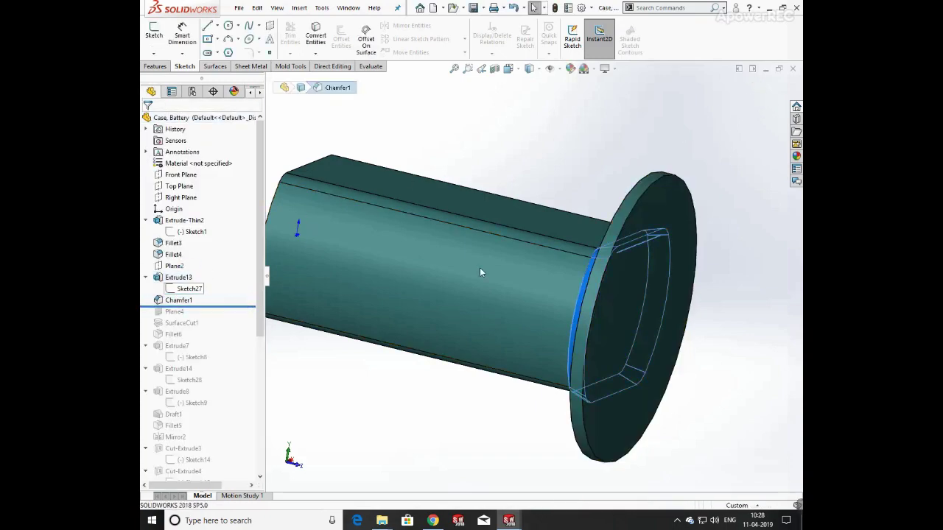
middle_click_drag(528, 298, 671, 208)
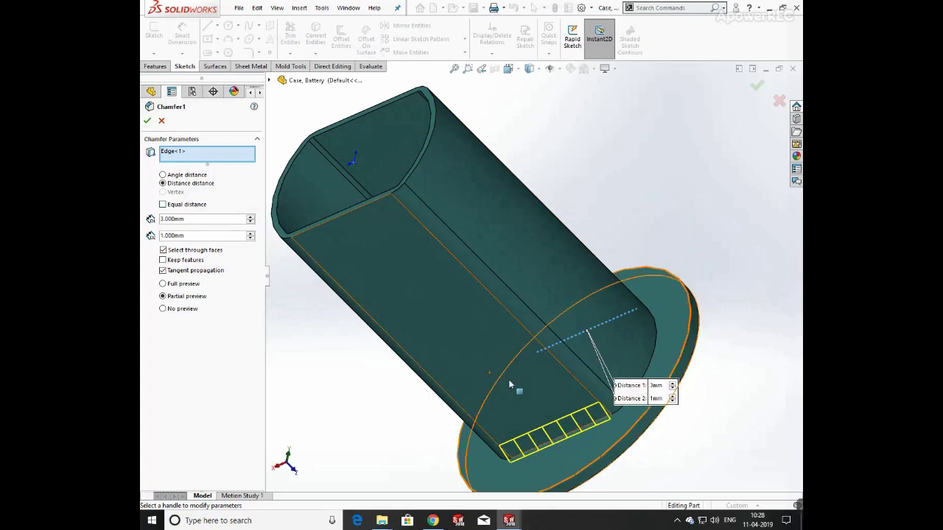
left_click(147, 122)
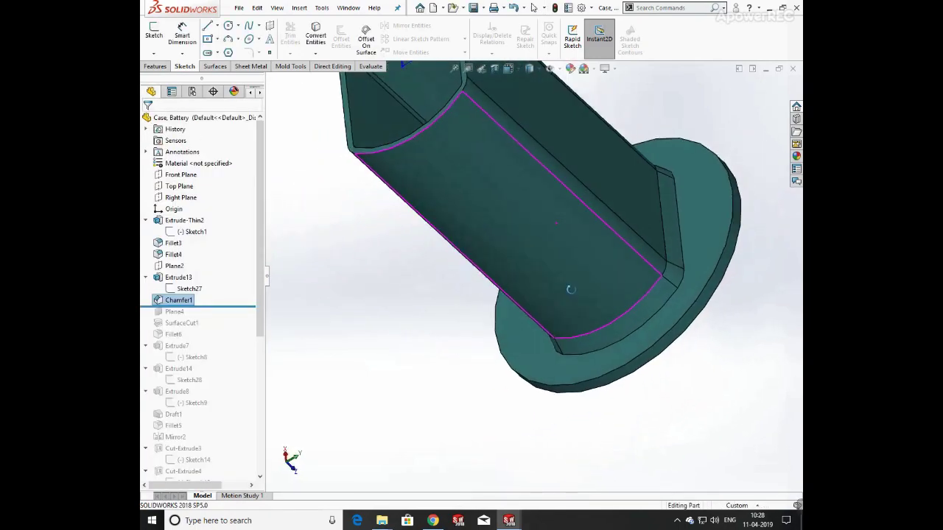
- Open Plane4's definition, examine its reference face and offset at the flange, and close it
left_click(175, 312)
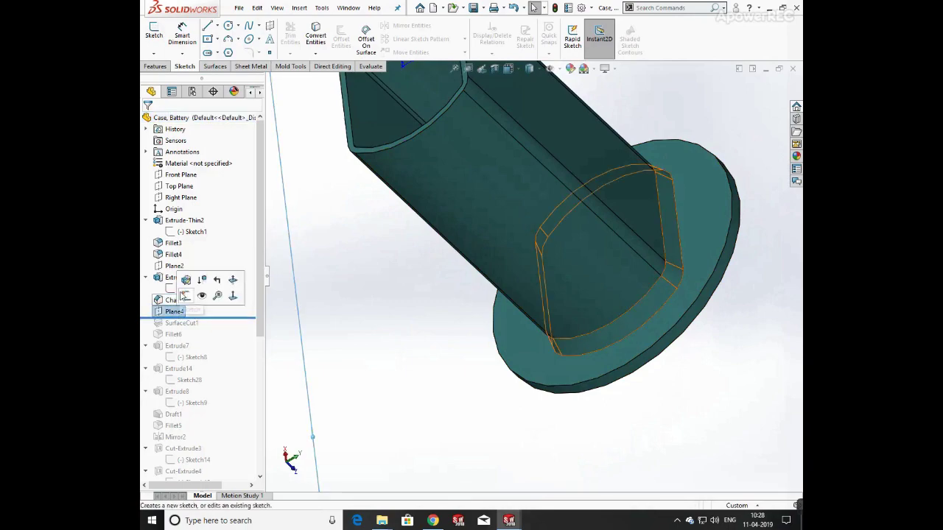
left_click(188, 278)
middle_click_drag(601, 244, 627, 235)
scroll(627, 234, "down", 5)
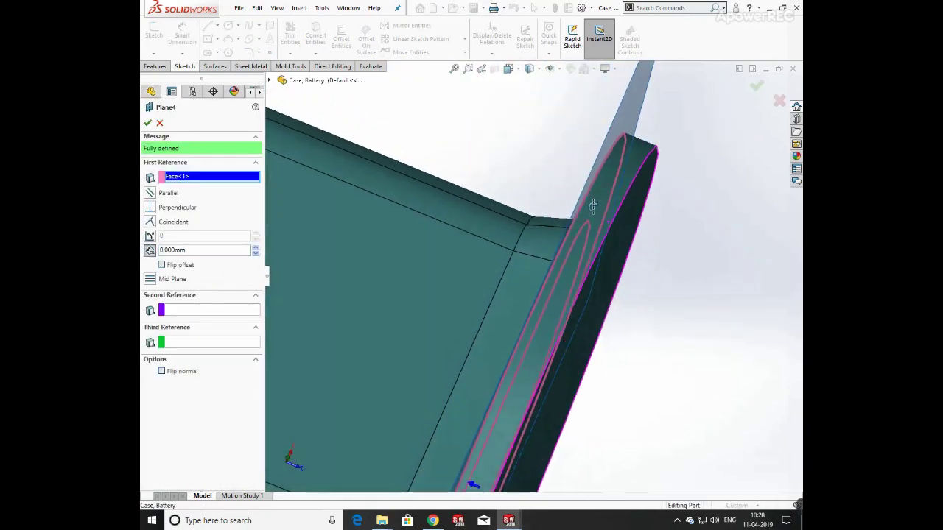
left_click(147, 123)
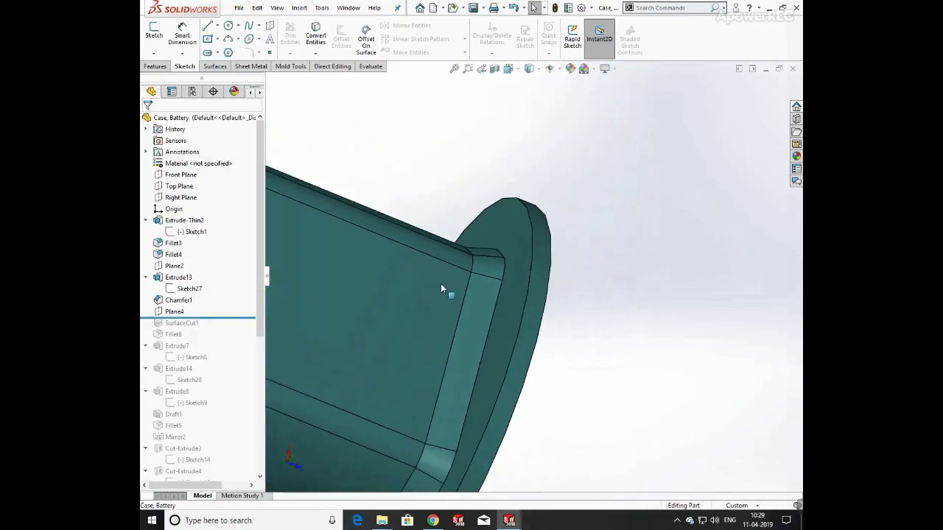
- Reopen Plane4's definition, examine its reference face and offset against the round flange, and close it
left_click(183, 313)
scroll(613, 156, "down", 1)
middle_click_drag(591, 197, 626, 199)
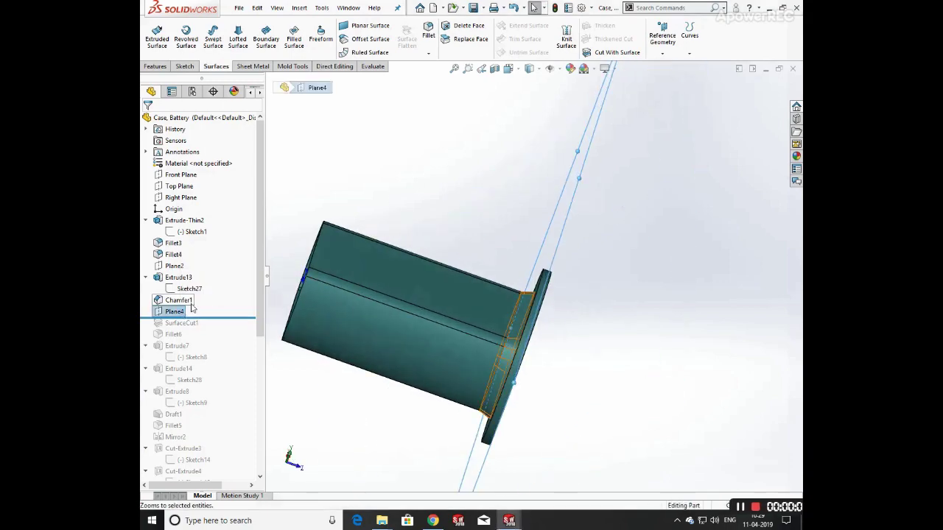
right_click(176, 312)
left_click(186, 282)
middle_click_drag(587, 281, 549, 295)
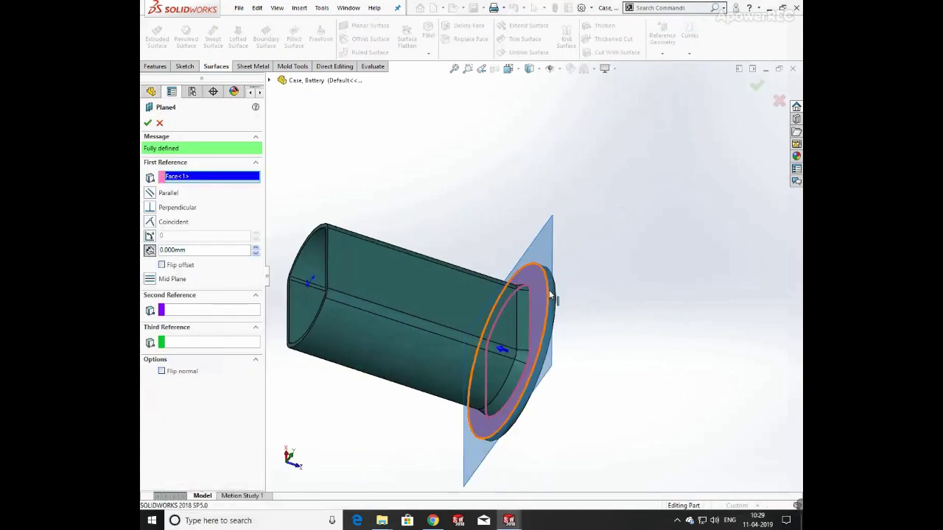
left_click(148, 123)
- Roll forward past SurfaceCut1, view the Cut With Surface parameters without making a cut, and highlight Plane4 on the model
left_click_drag(213, 328, 213, 331)
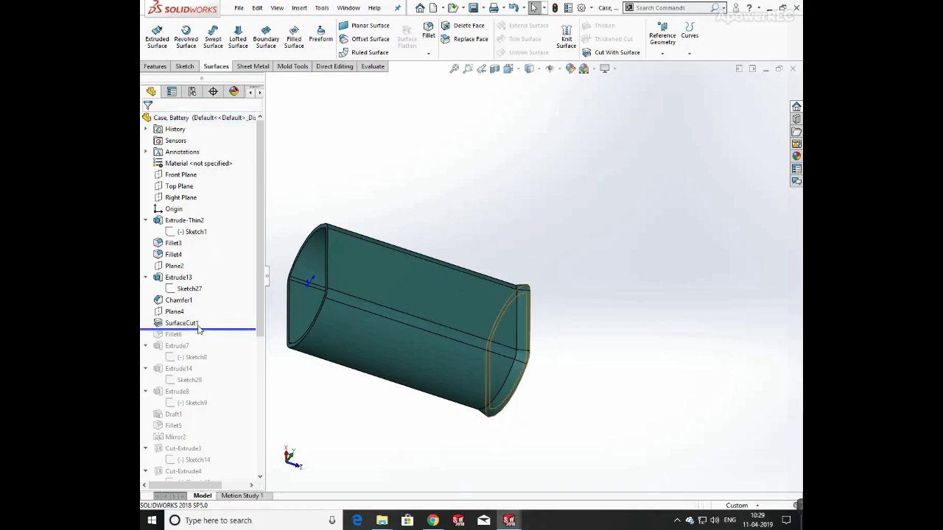
left_click(184, 324)
left_click(613, 53)
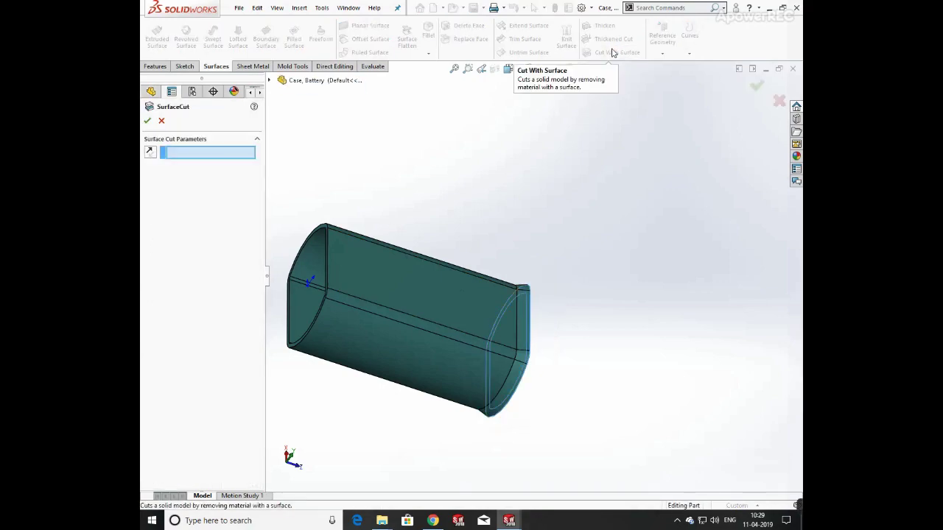
left_click(161, 121)
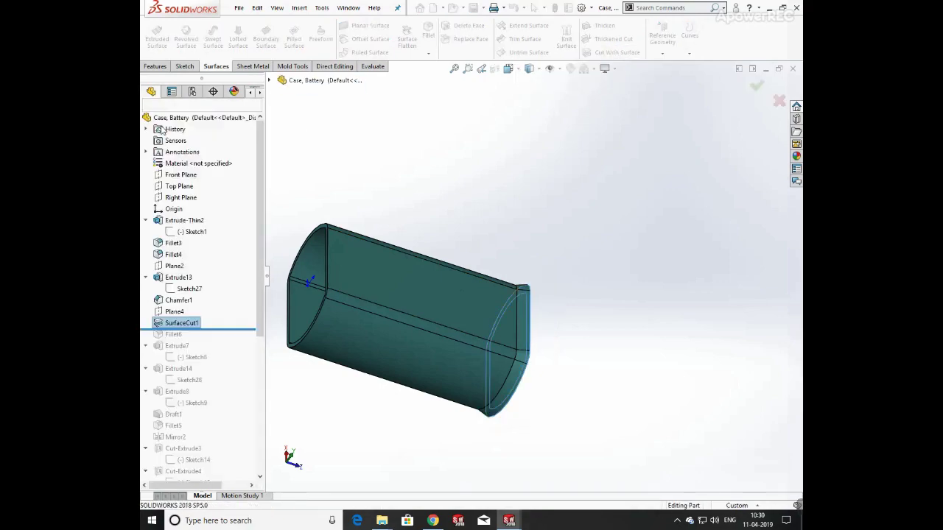
left_click(174, 312)
middle_click_drag(648, 294, 623, 296)
left_click(623, 296)
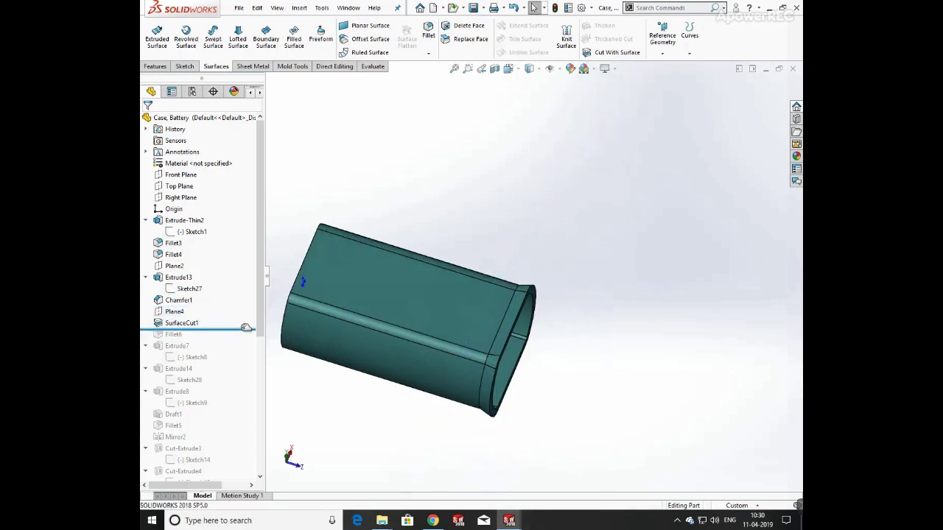
- Roll forward past Fillet6, examine its edge and radius near the flared end, and close the definition
double_click(173, 336)
middle_click_drag(564, 301, 538, 324)
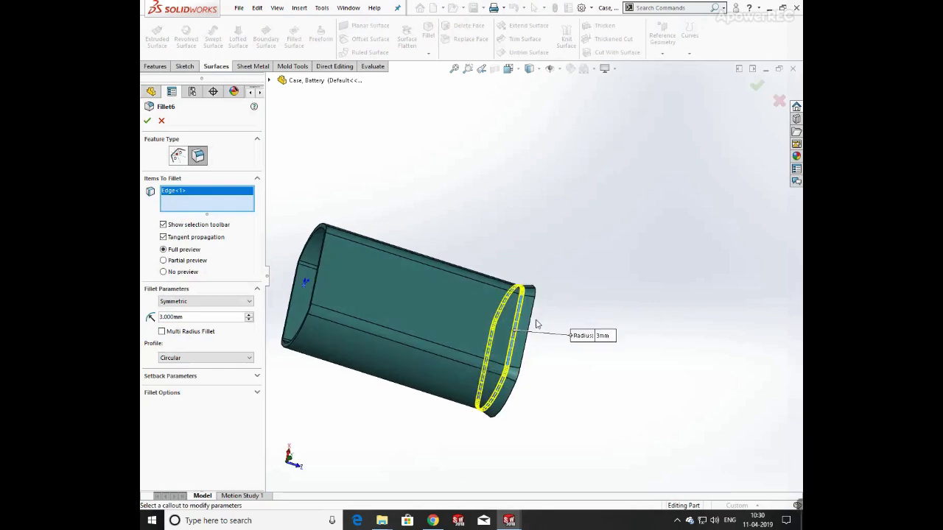
left_click(146, 120)
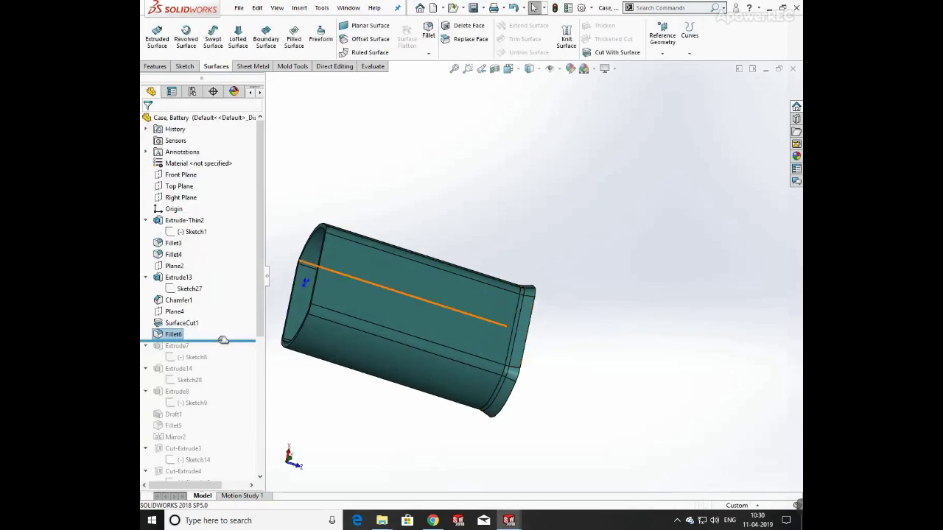
- Roll forward past Extrude7, open its Sketch8 facing the sketch plane, and dimension the rectangle's width and height
left_click_drag(222, 340, 216, 362)
left_click(193, 357)
left_click(204, 329)
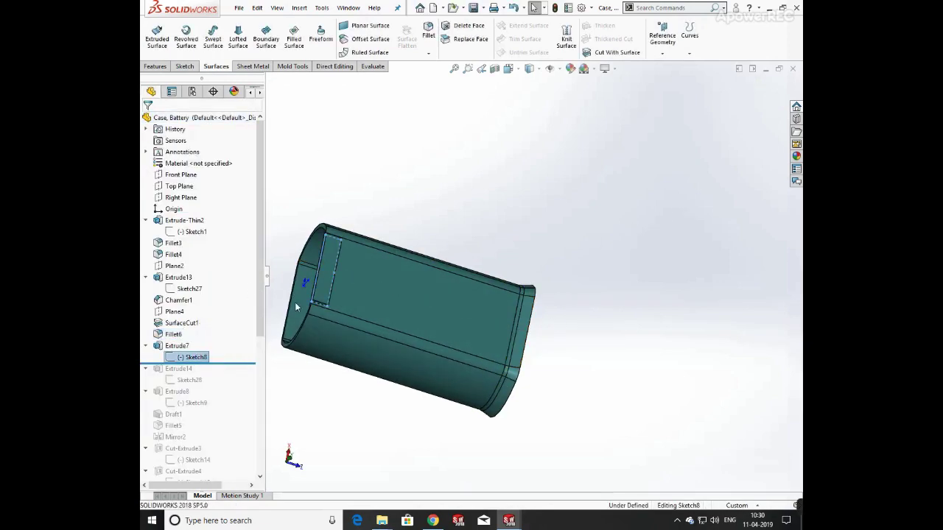
key("space")
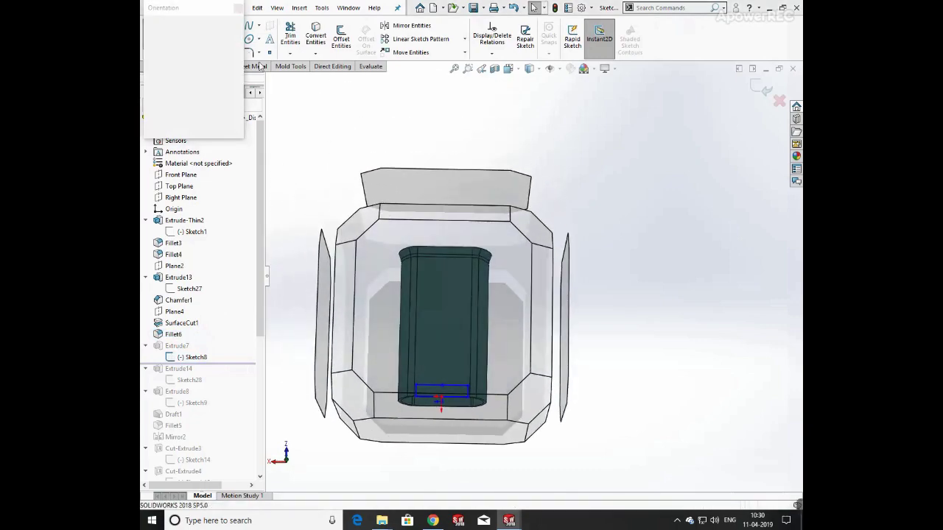
left_click(189, 34)
left_click(563, 426)
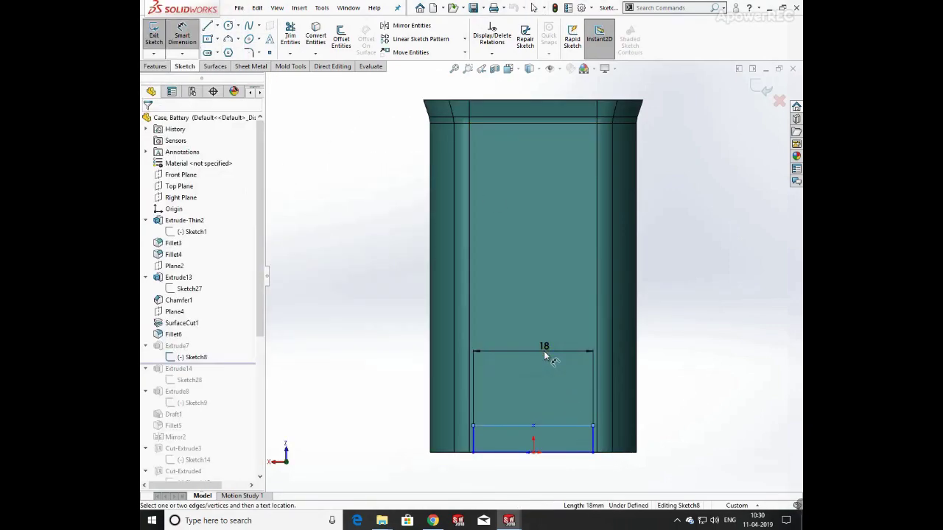
left_click(545, 345)
key("Return")
left_click(591, 448)
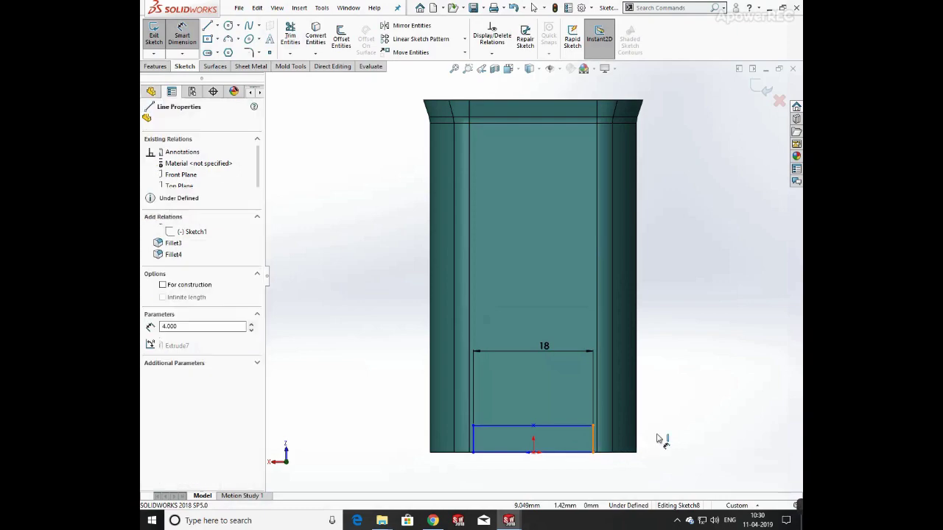
left_click(688, 432)
left_click(708, 326)
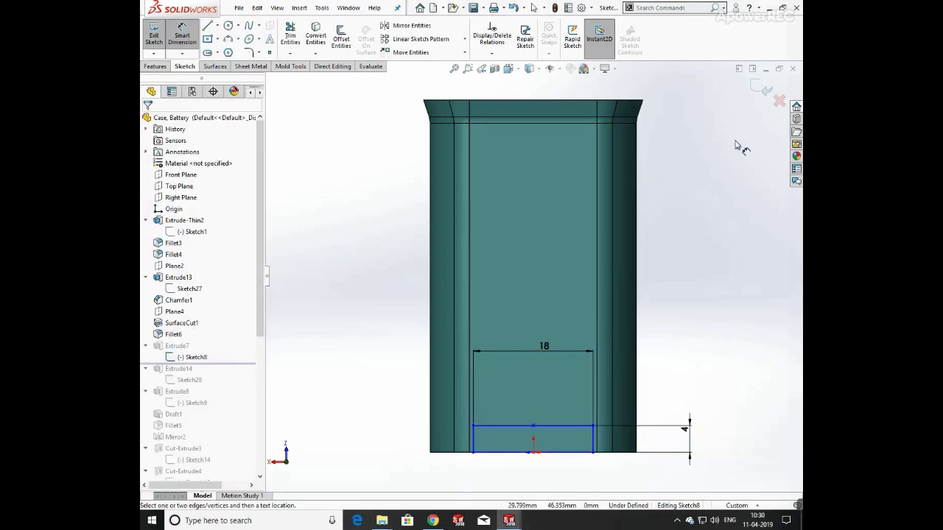
- Open Extrude7's definition, examine the rectangular pad's blind depth and direction, and close it
middle_click_drag(632, 345, 670, 308)
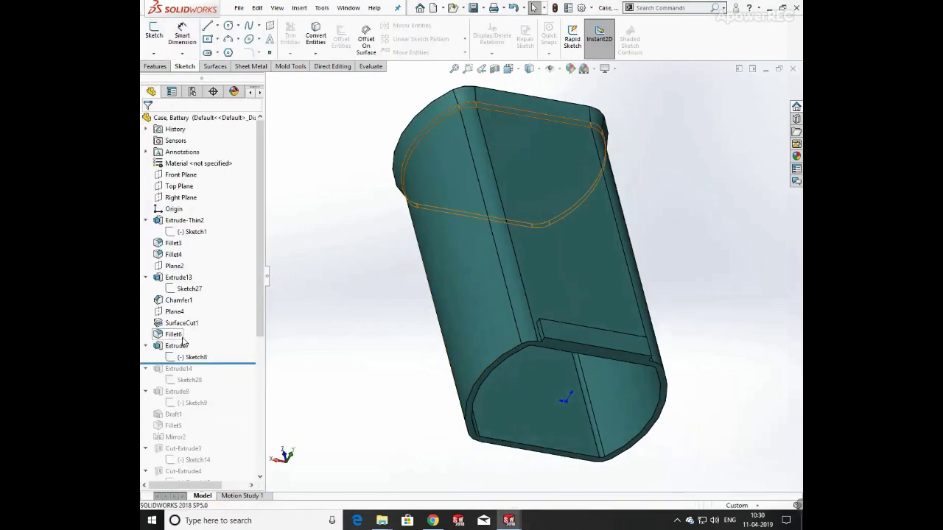
left_click(178, 345)
left_click(189, 315)
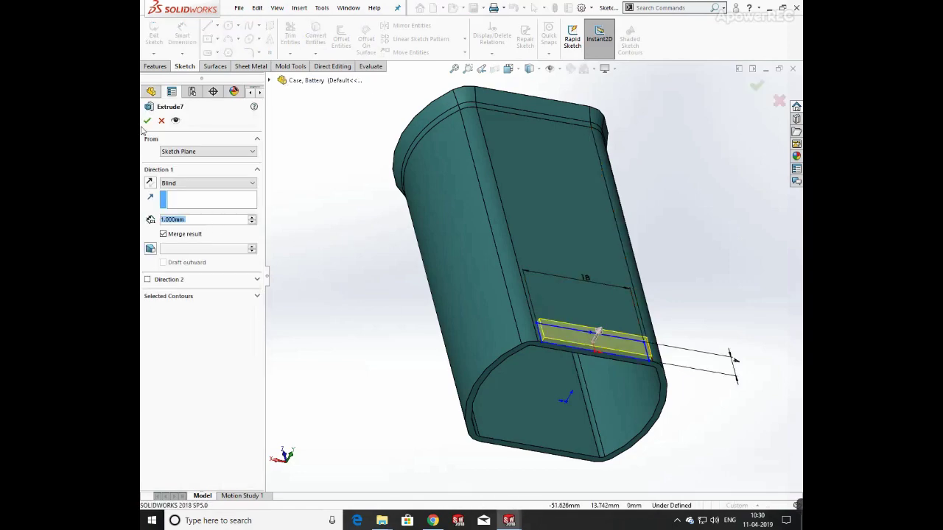
left_click(148, 120)
- Roll forward past Extrude14, examine the ring-shaped profile of its Sketch28 on the case's flared end, and exit the sketch
left_click_drag(228, 363, 227, 385)
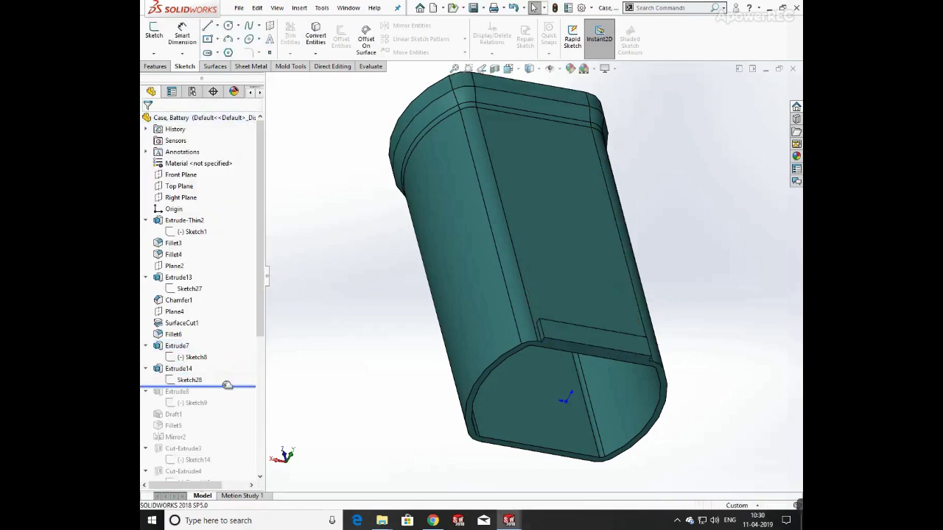
left_click(190, 379)
left_click(193, 350)
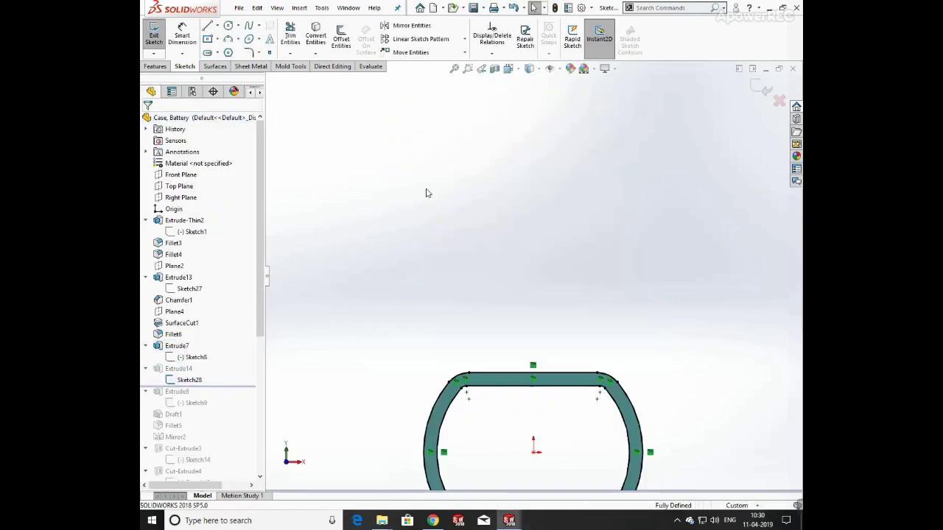
scroll(552, 315, "down", 7)
middle_click_drag(584, 226, 568, 251)
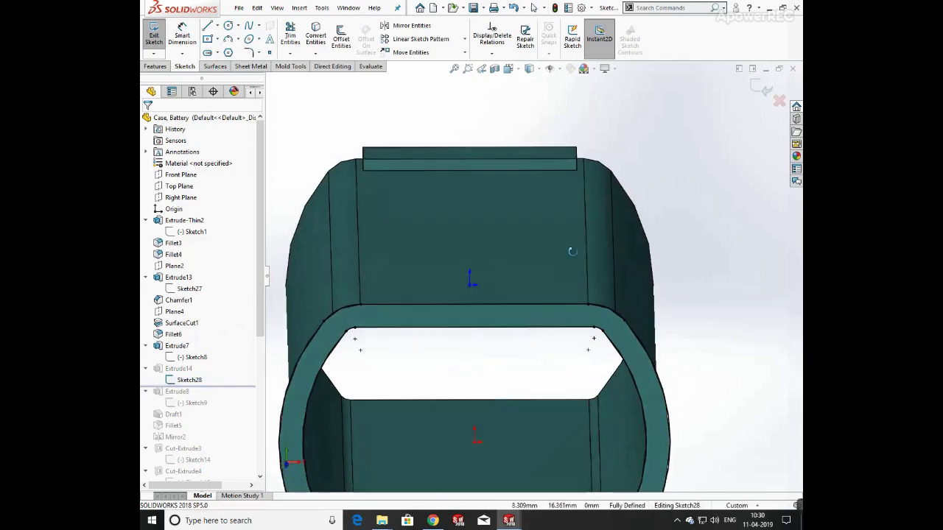
scroll(547, 307, "down", 2)
scroll(547, 307, "down", 6)
key("space")
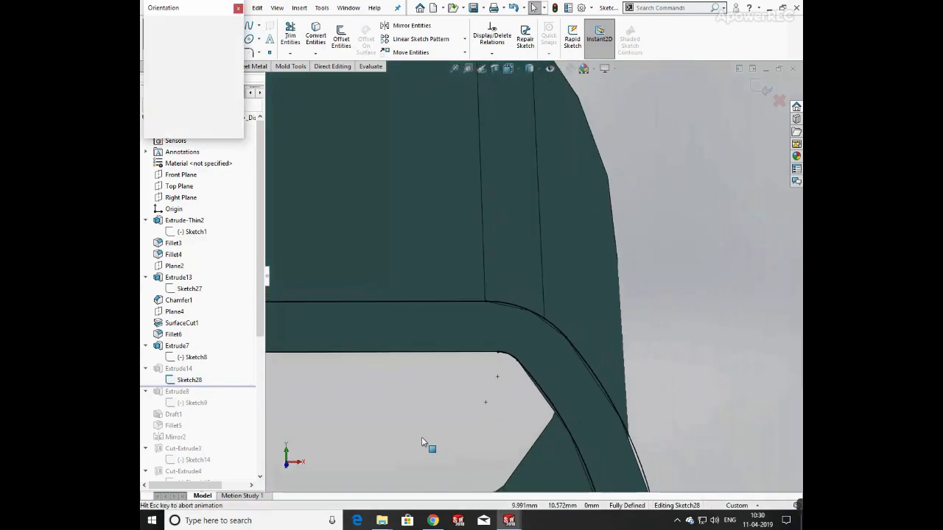
left_click(442, 354)
left_click(357, 172)
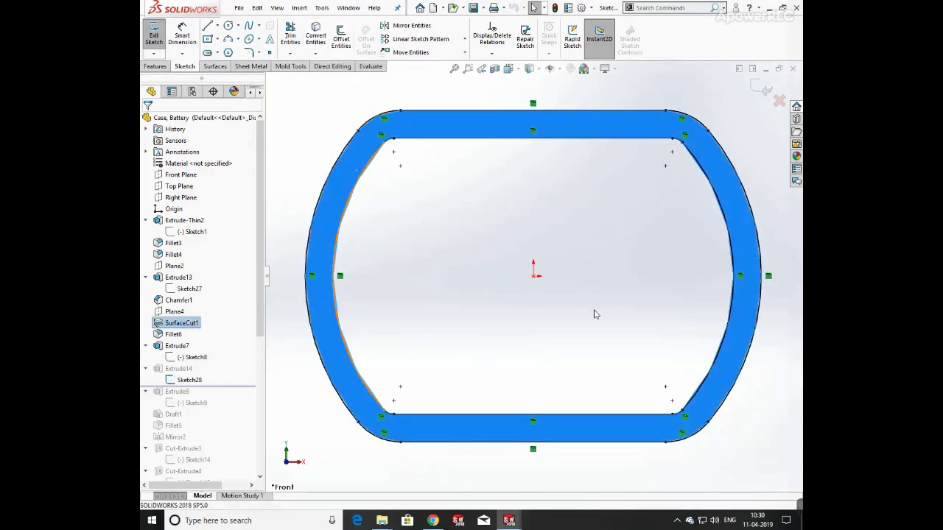
left_click(684, 261)
right_click(611, 127)
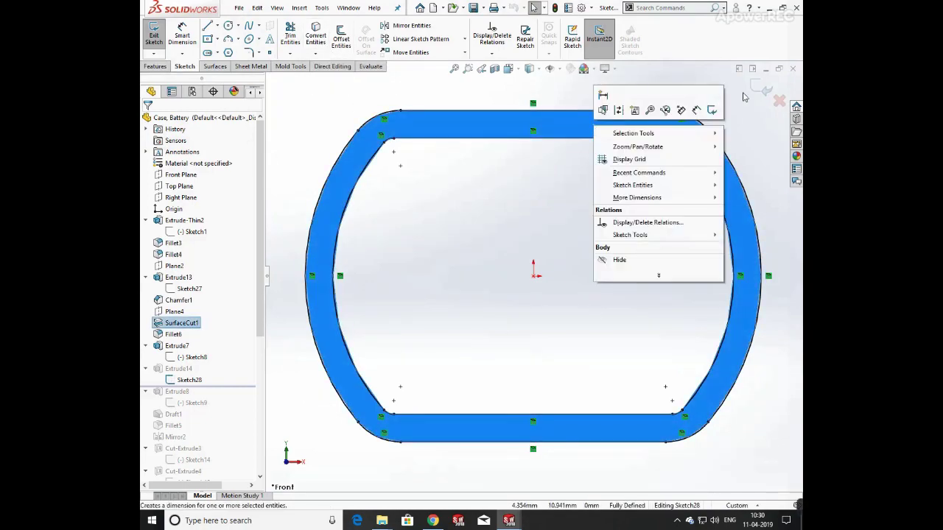
left_click(766, 90)
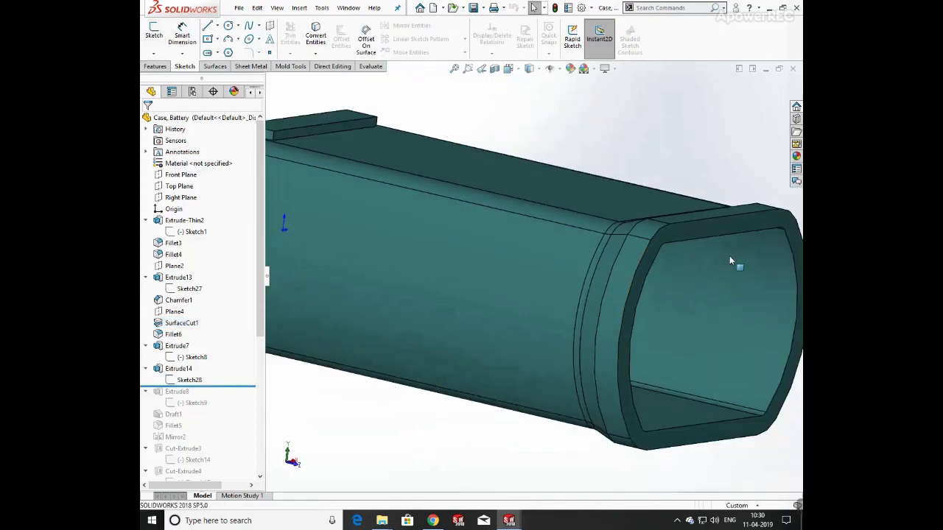
- Open Extrude14's definition, examine the end rim's blind depth and direction, and close it
left_click(178, 369)
left_click(171, 336)
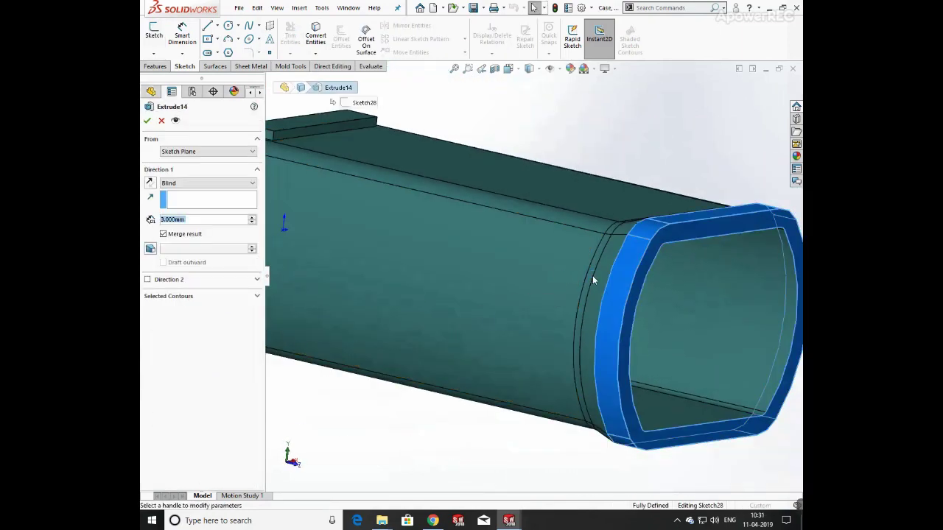
middle_click_drag(675, 304, 635, 394)
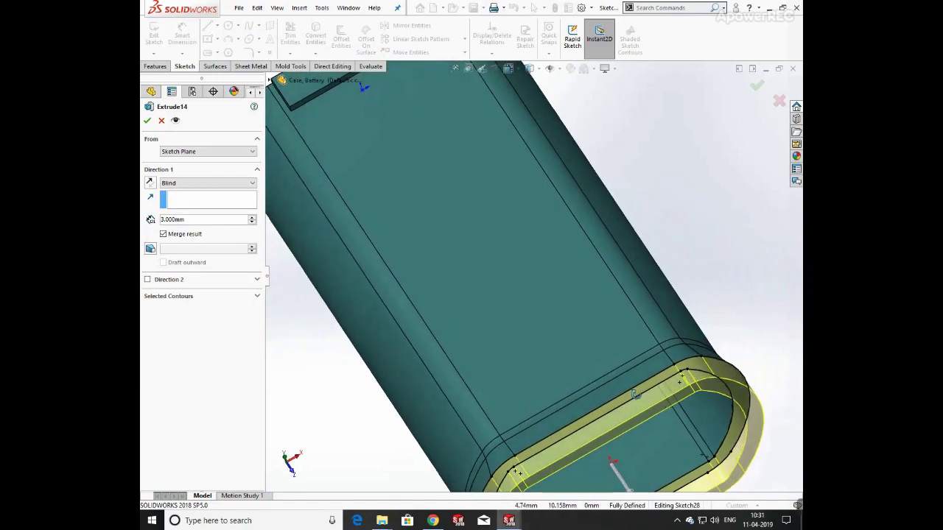
scroll(665, 363, "up", 4)
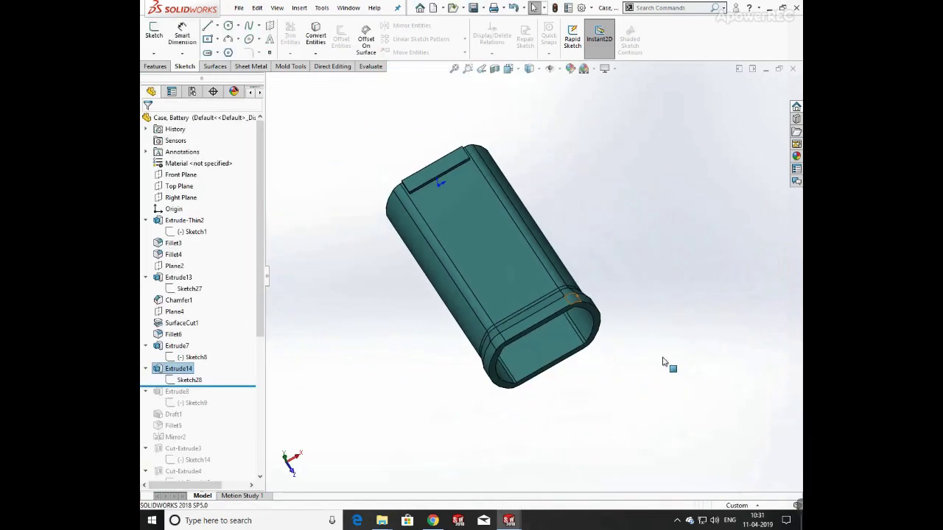
- Roll forward past Extrude8, open its Sketch9, and examine the rib's side profile against the case, ending in the Right view
left_click_drag(225, 388, 220, 409)
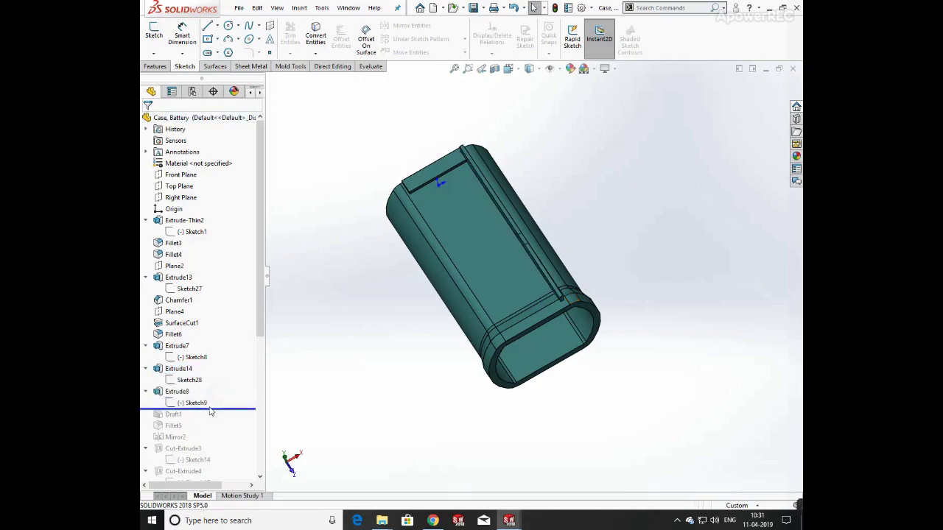
left_click(199, 404)
left_click(203, 370)
scroll(453, 240, "up", 5)
middle_click_drag(461, 268, 515, 316)
key("space")
left_click(499, 381)
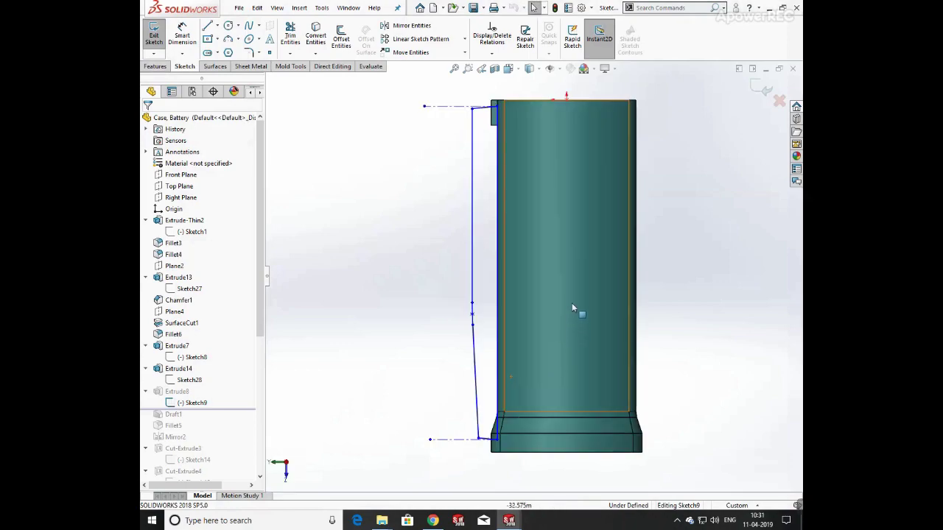
mouse_move(572, 303)
middle_mouse_down()
mouse_move(566, 440)
mouse_move(626, 479)
mouse_move(621, 427)
middle_mouse_up()
scroll(709, 308, "down", 6)
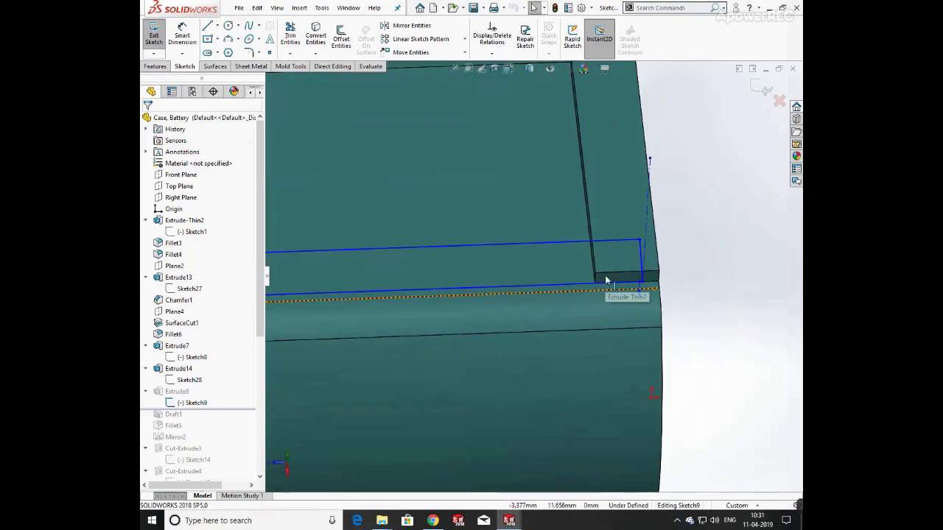
middle_click_drag(607, 277, 618, 206)
key("space")
left_click(442, 387)
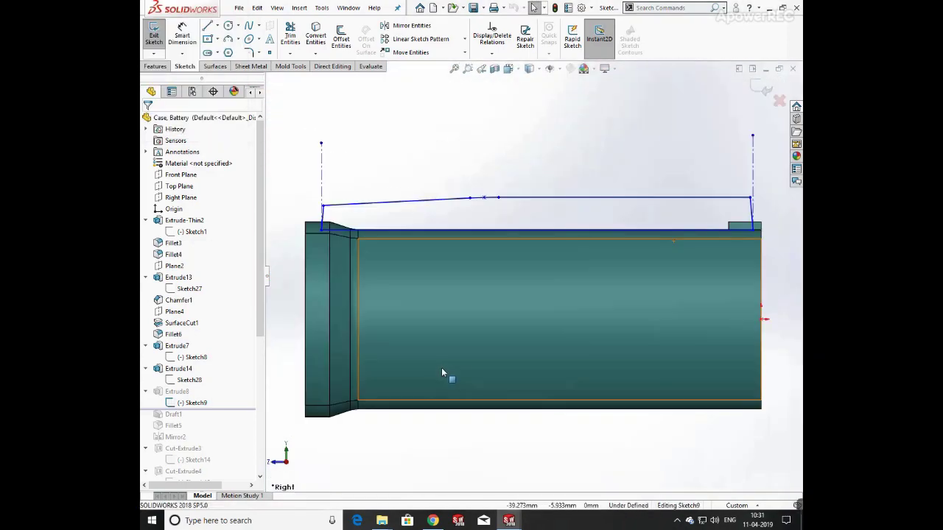
- Dimension the length of the rib profile's base line along the case in Sketch9
scroll(753, 228, "down", 3)
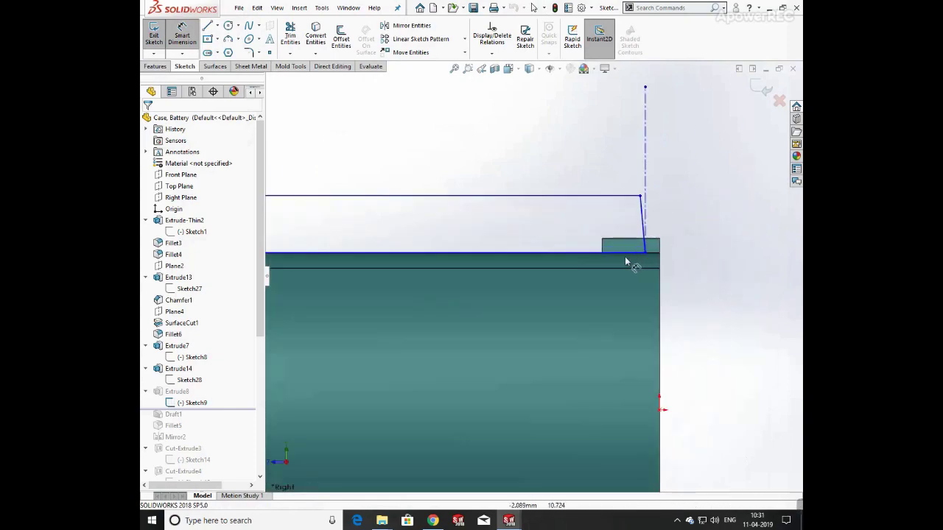
left_click(616, 255)
scroll(541, 342, "up", 3)
left_click(442, 335)
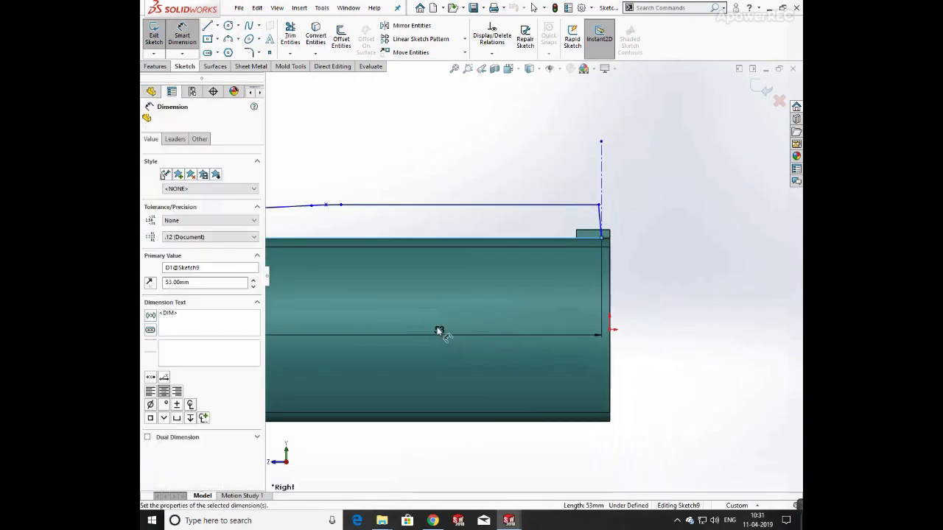
left_click(395, 320)
scroll(494, 278, "up", 3)
left_click(613, 275)
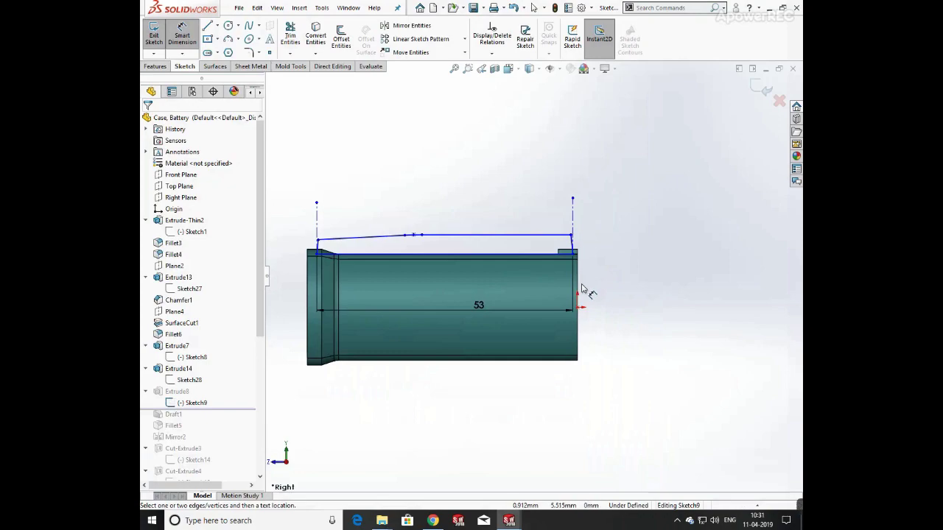
- Dimension the horizontal distance between the origin and the nearest base corner of the rib profile
scroll(583, 286, "down", 2)
left_click(551, 220)
left_click(557, 297)
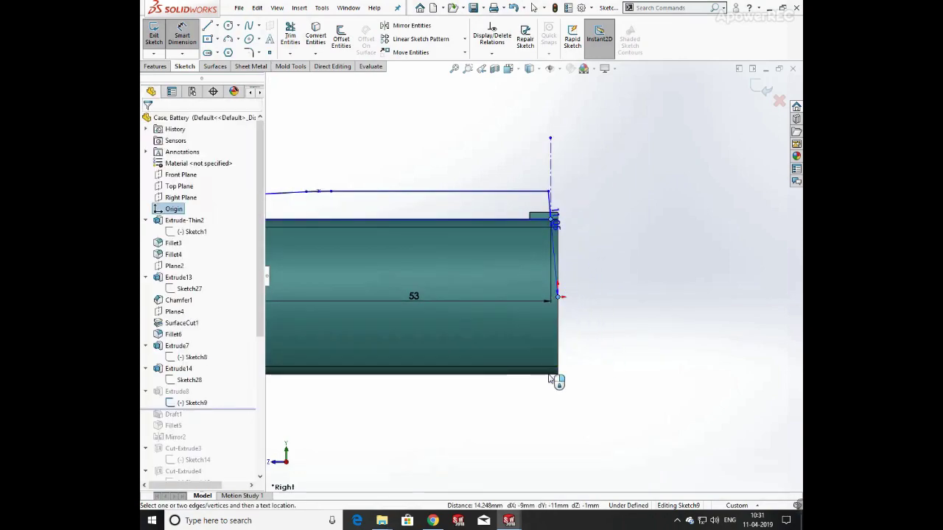
left_click(554, 103)
key("Return")
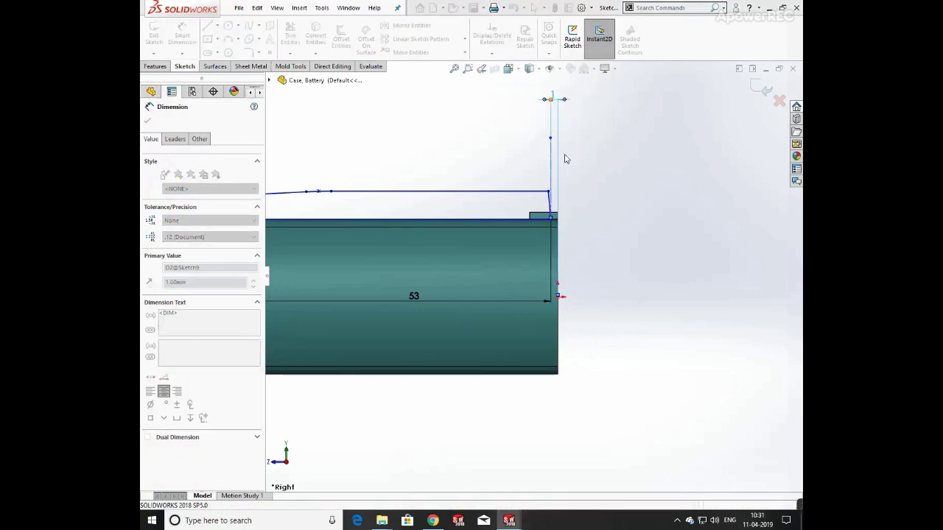
- Dimension the angle between the rib profile's base line and its short end line beside the origin in Sketch9
scroll(538, 265, "down", 2)
left_click(535, 295)
left_click(555, 246)
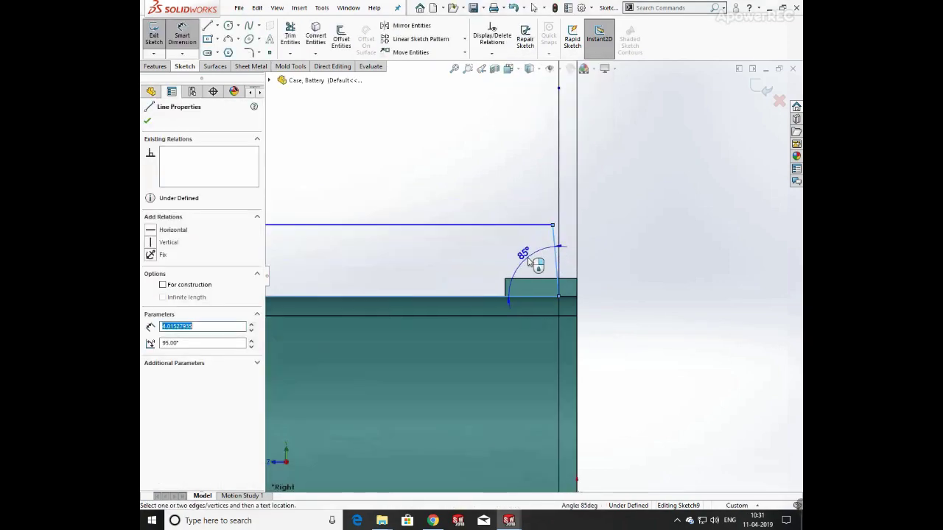
left_click(490, 253)
key("Return")
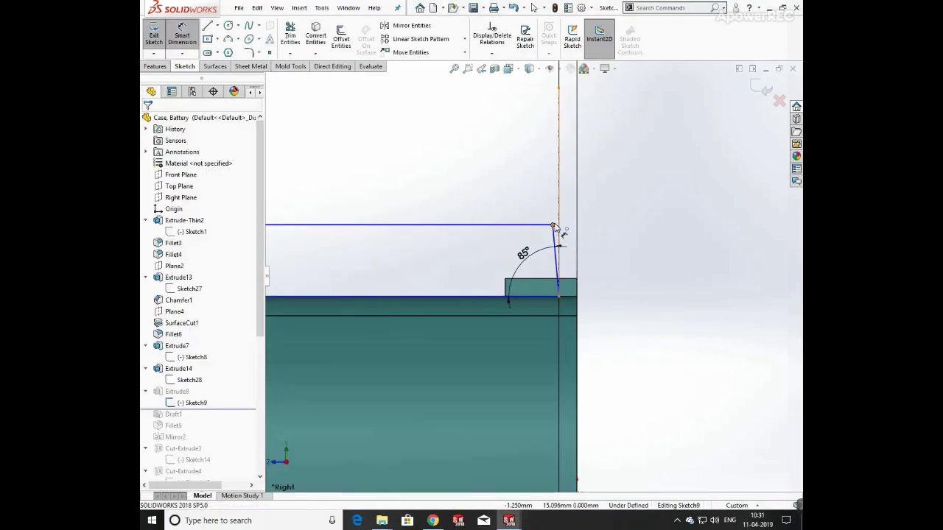
- Dimension the vertical height between the two endpoints of the rib profile's short end line, and check the profile's far end
left_click(553, 225)
left_click(559, 297)
left_click(669, 273)
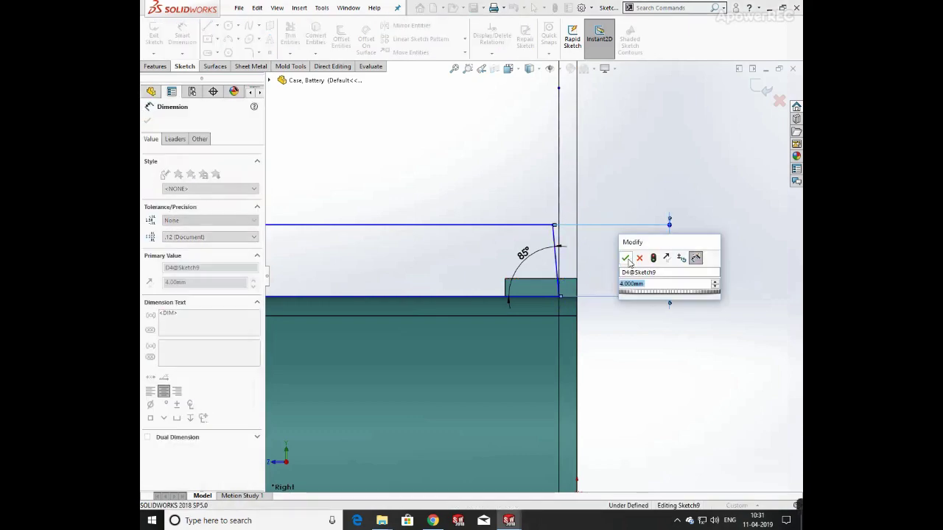
left_click(627, 259)
left_click(643, 352)
scroll(479, 330, "up", 8)
scroll(445, 245, "down", 1)
scroll(450, 254, "down", 5)
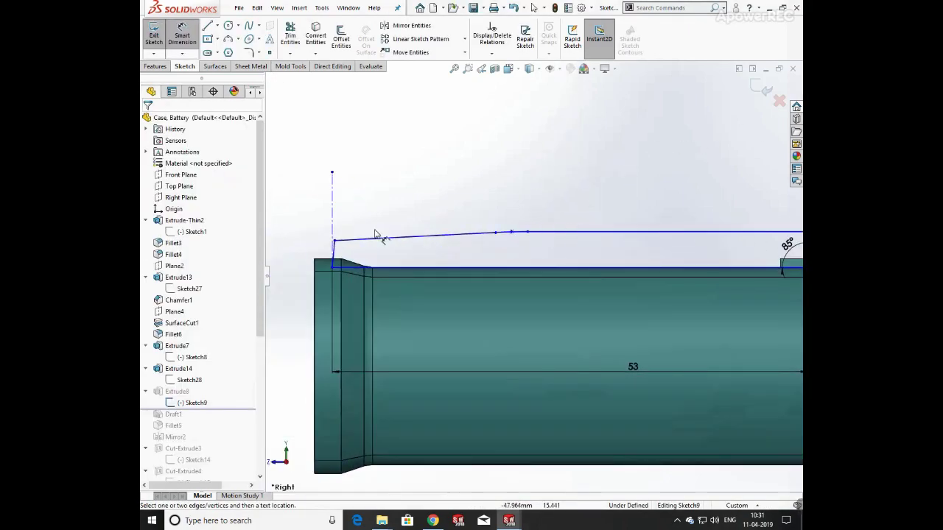
left_click(518, 273)
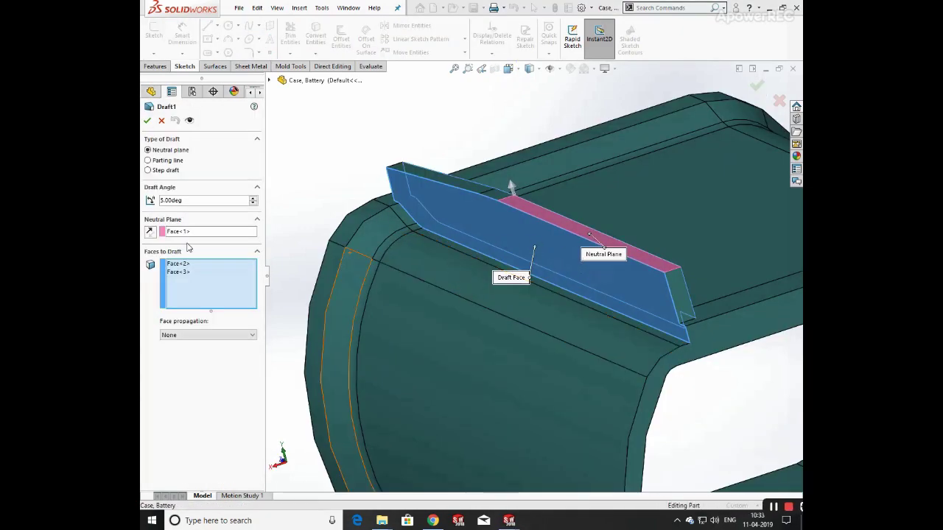
- Examine Draft1's neutral plane, draft angle and drafted rib faces from several sides, and close its definition
middle_click_drag(502, 218, 476, 247)
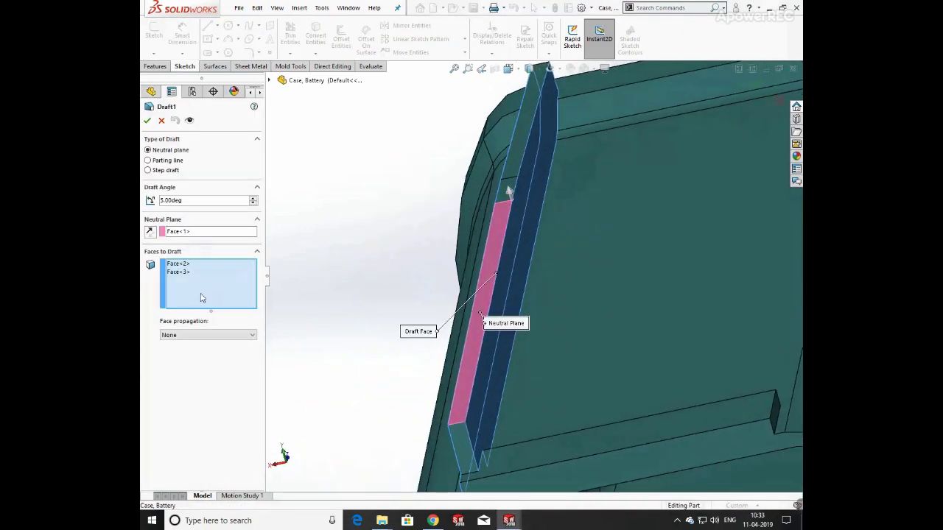
middle_click_drag(280, 274, 345, 254)
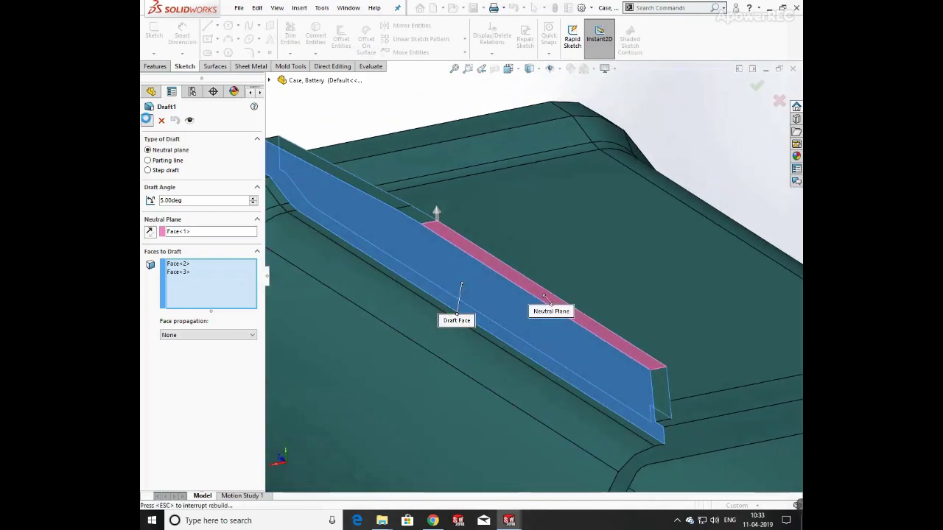
left_click(302, 67)
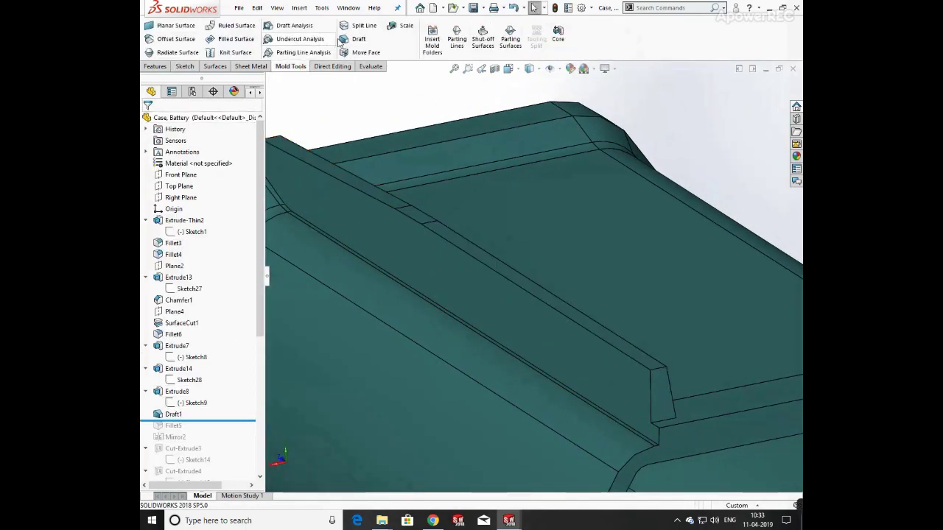
left_click(352, 38)
middle_click_drag(457, 174, 382, 203)
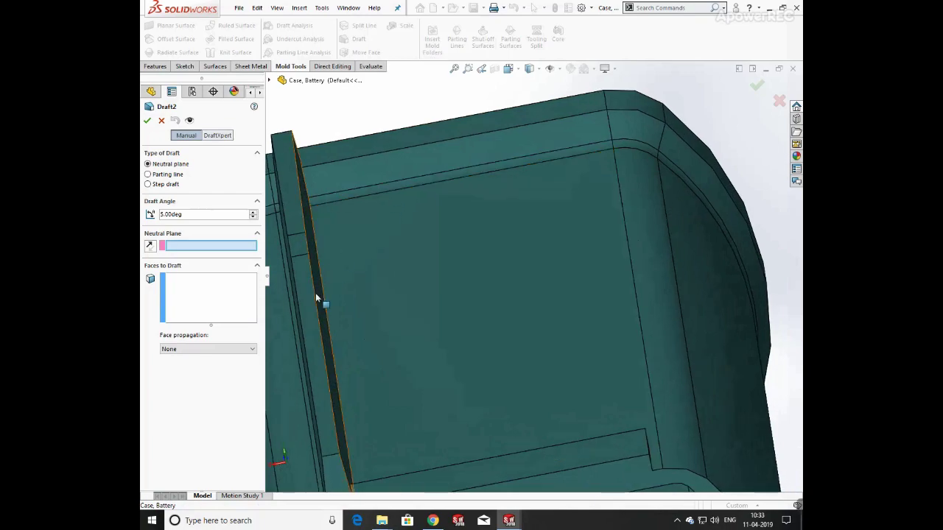
middle_click_drag(312, 302, 359, 287)
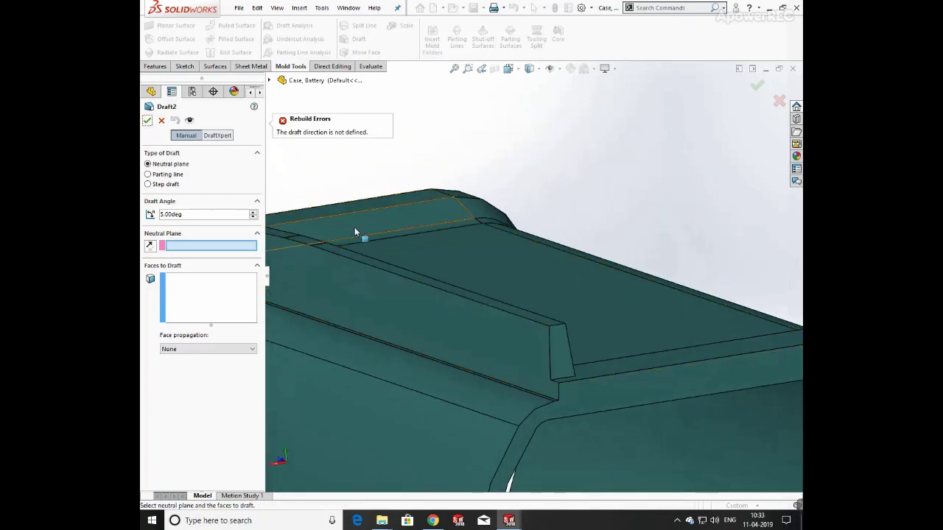
left_click(161, 119)
- Roll forward past Fillet5, open its definition, examine the filleted rib end edges and radius, and close it
scroll(497, 332, "up", 5)
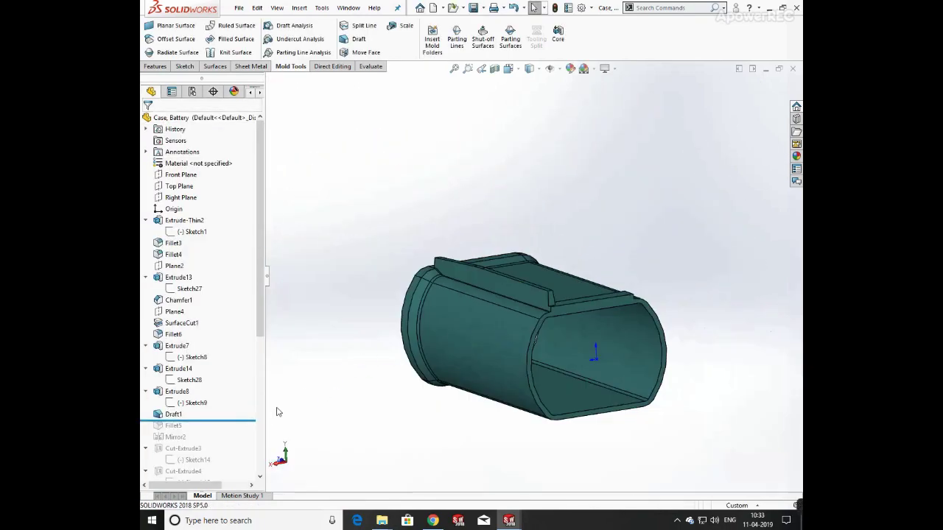
left_click_drag(239, 421, 239, 433)
middle_click_drag(516, 280, 560, 324)
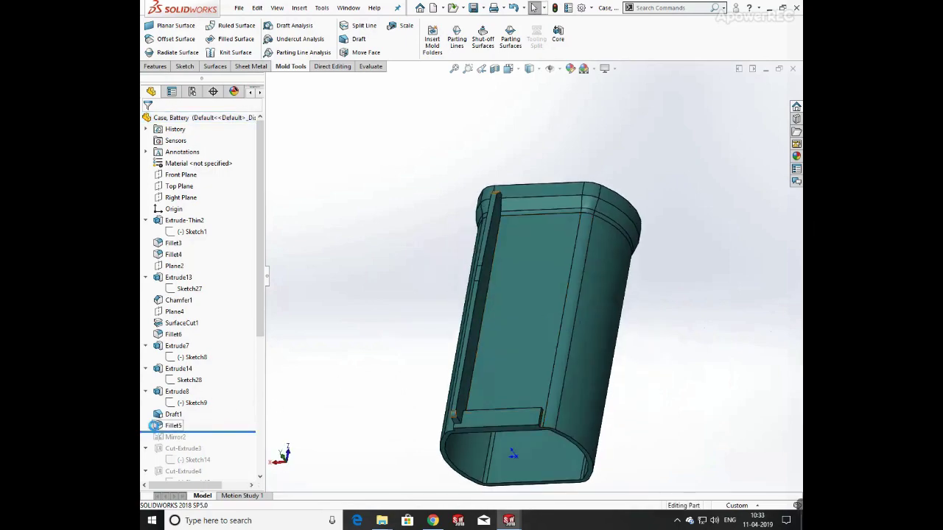
left_click(155, 426)
left_click(163, 396)
middle_click_drag(464, 367, 515, 340)
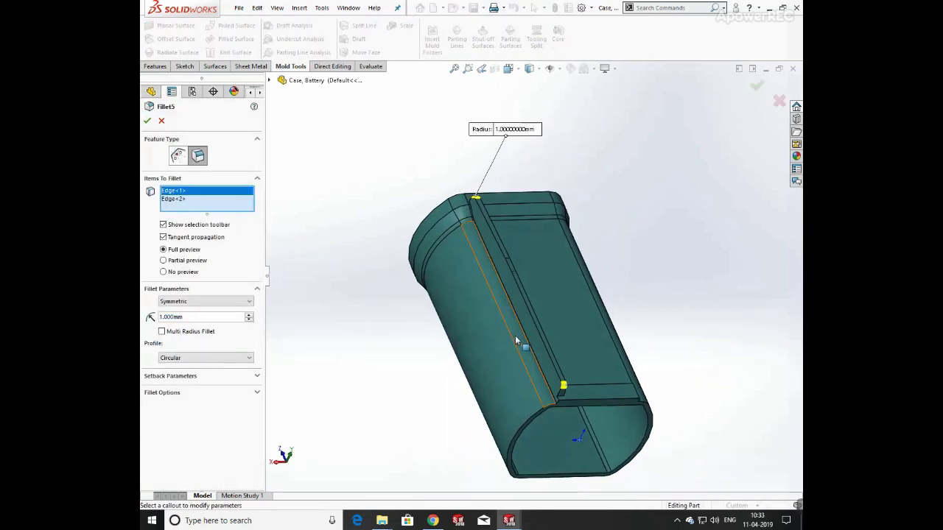
left_click(148, 121)
- Roll the history forward past Mirror2 and Cut-Extrude3, and open Sketch14 for editing
left_click_drag(210, 433, 213, 443)
middle_click_drag(530, 324, 575, 226)
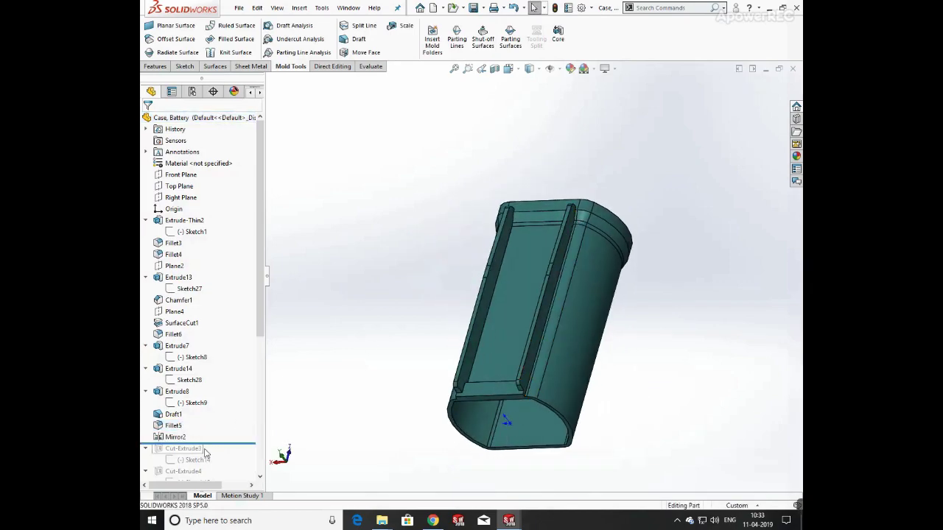
left_click_drag(227, 443, 219, 467)
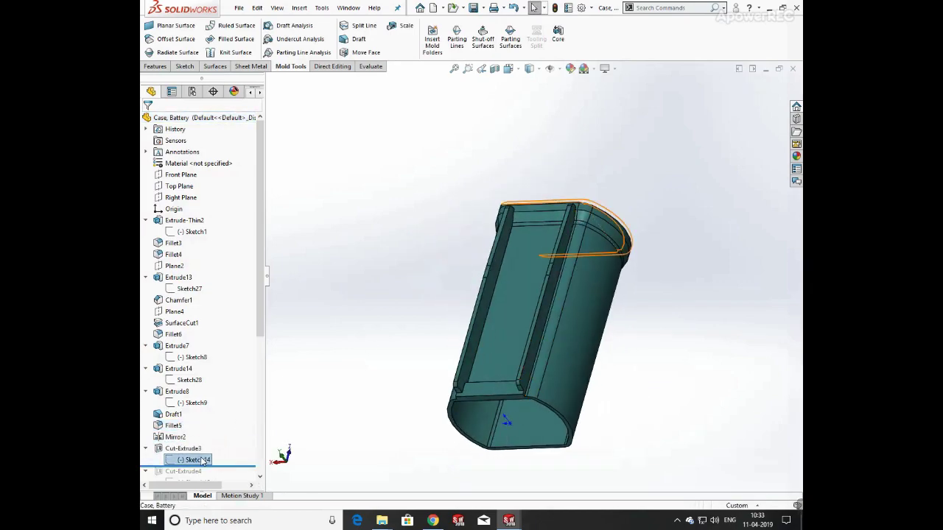
left_click(204, 460)
left_click(211, 430)
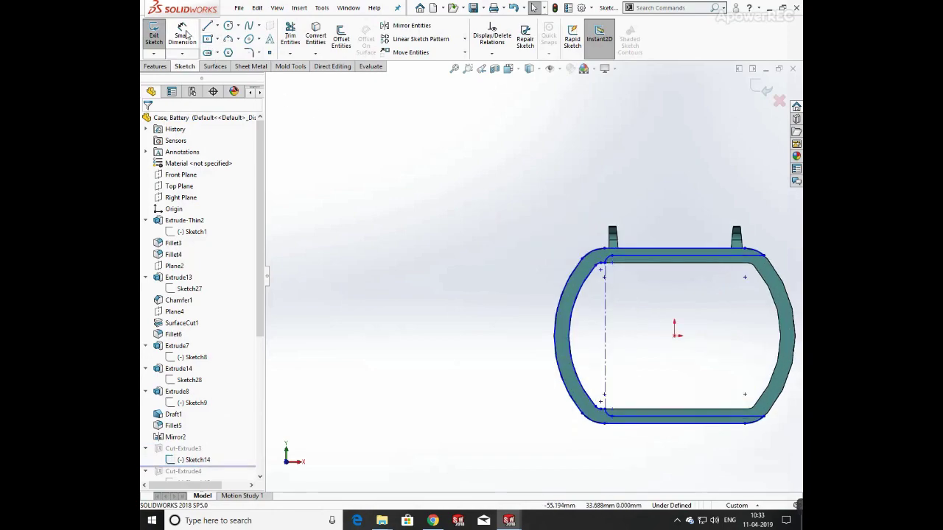
- Dimension the horizontal distance between the origin and the open end of the upper inner line in Sketch14
scroll(738, 275, "down", 4)
left_click(560, 384)
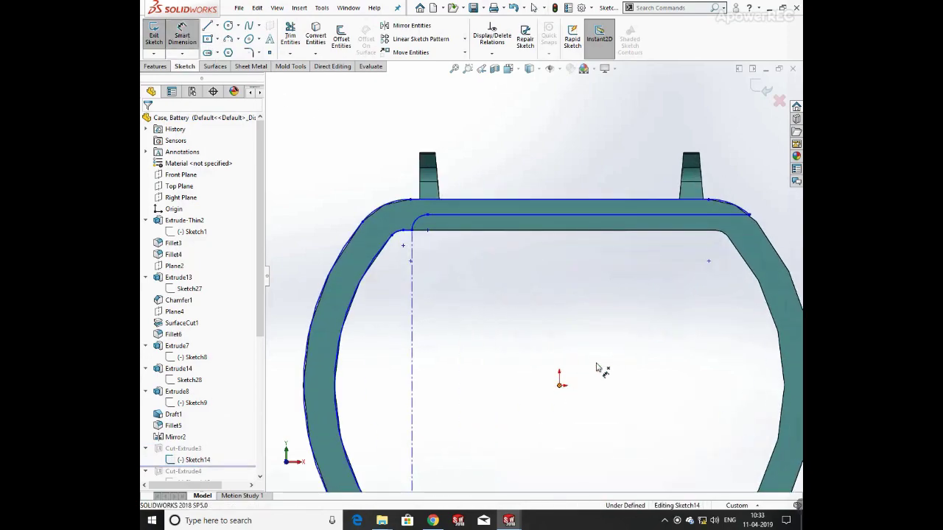
left_click(750, 216)
left_click(667, 409)
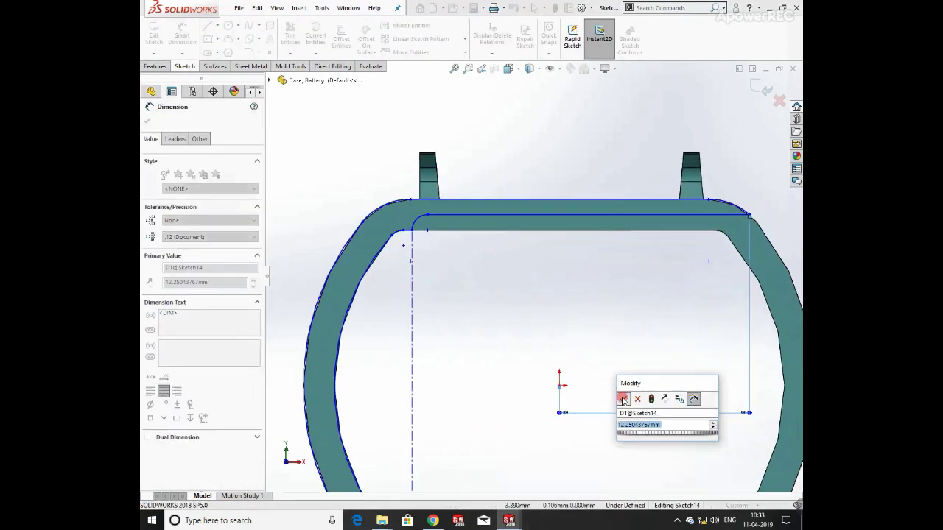
key("Return")
- Dimension the lengths of the upper and lower inner horizontal lines of the cut profile
left_click(582, 219)
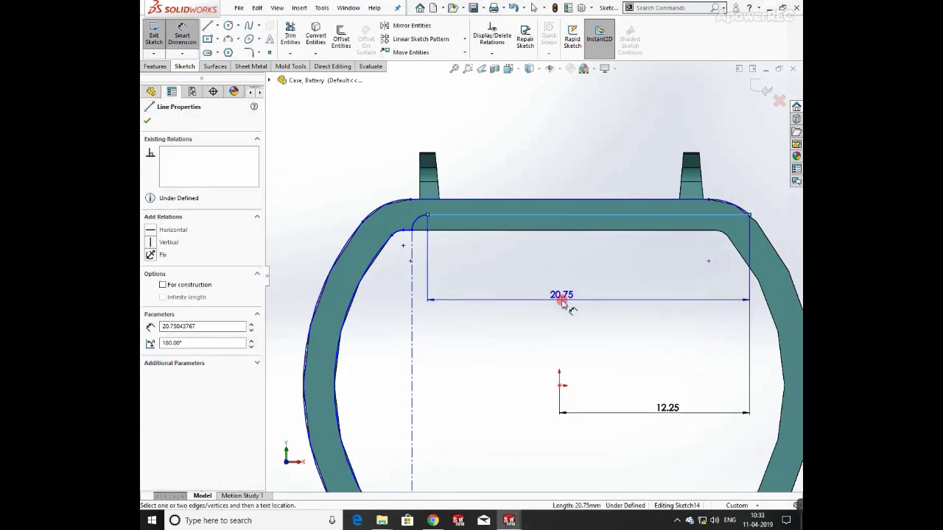
left_click(562, 304)
left_click(518, 288)
scroll(488, 358, "up", 4)
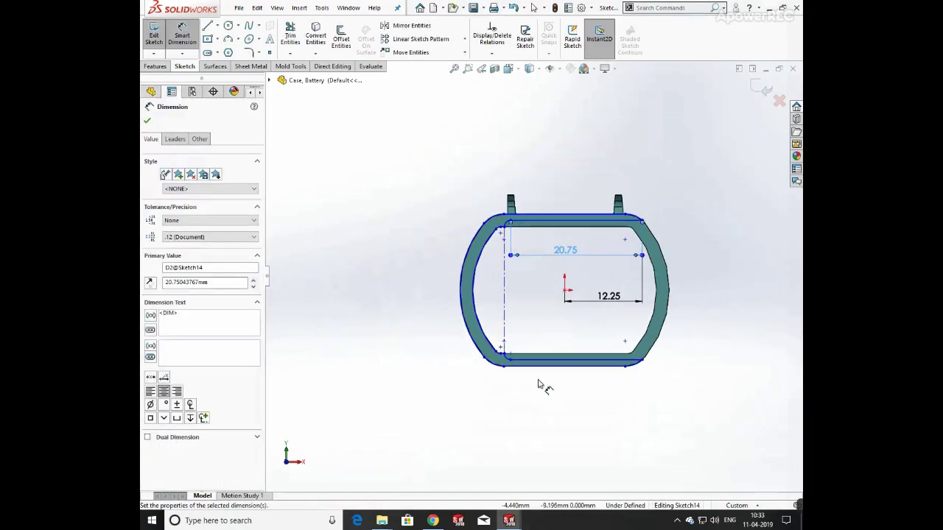
left_click(583, 361)
left_click(583, 335)
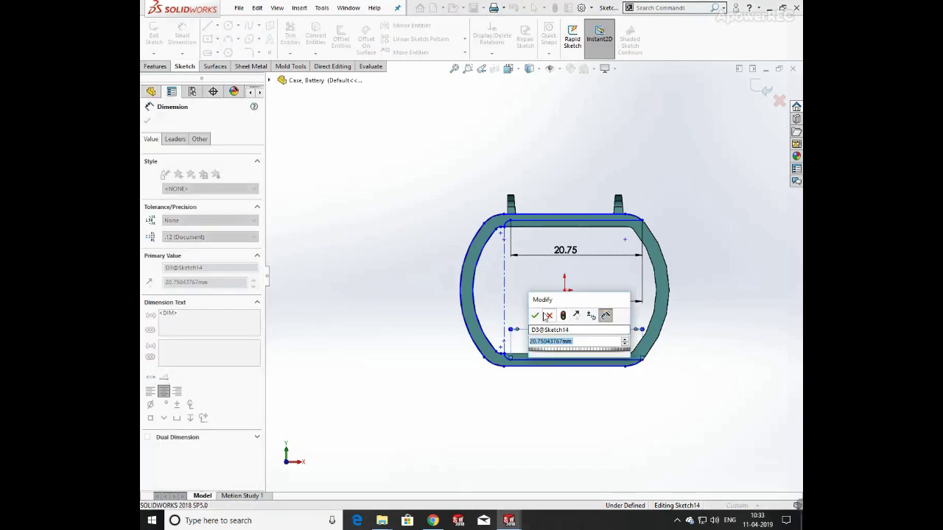
key("Return")
- Dimension the radii of the large inner and outer side arcs of the cut profile
left_click(477, 307)
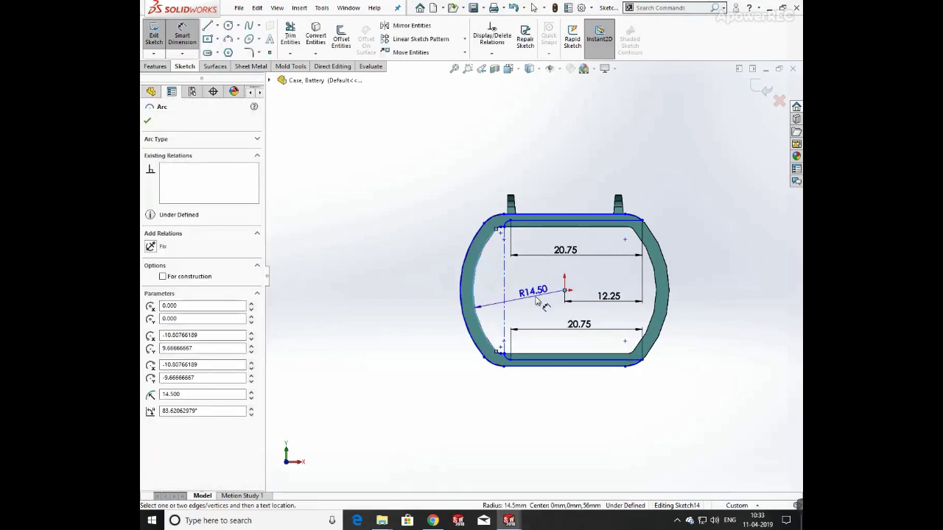
left_click(549, 295)
key("Return")
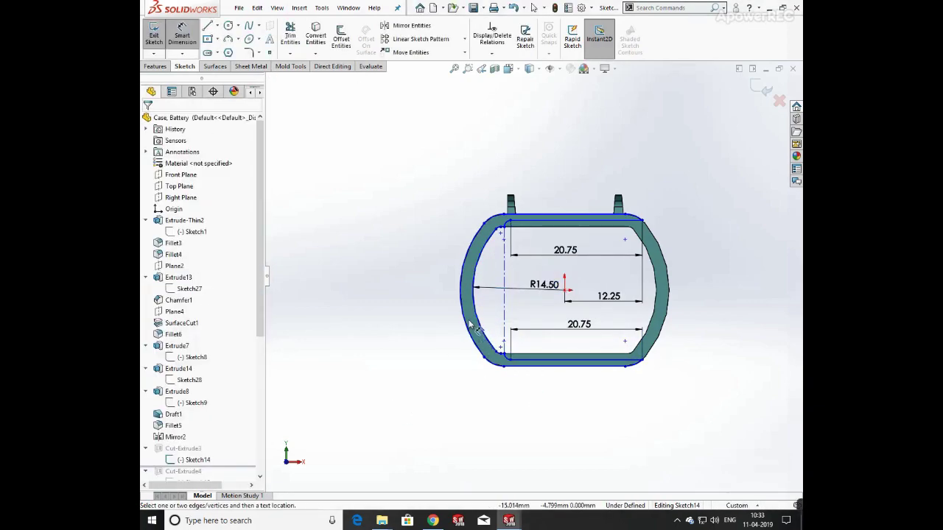
left_click(471, 324)
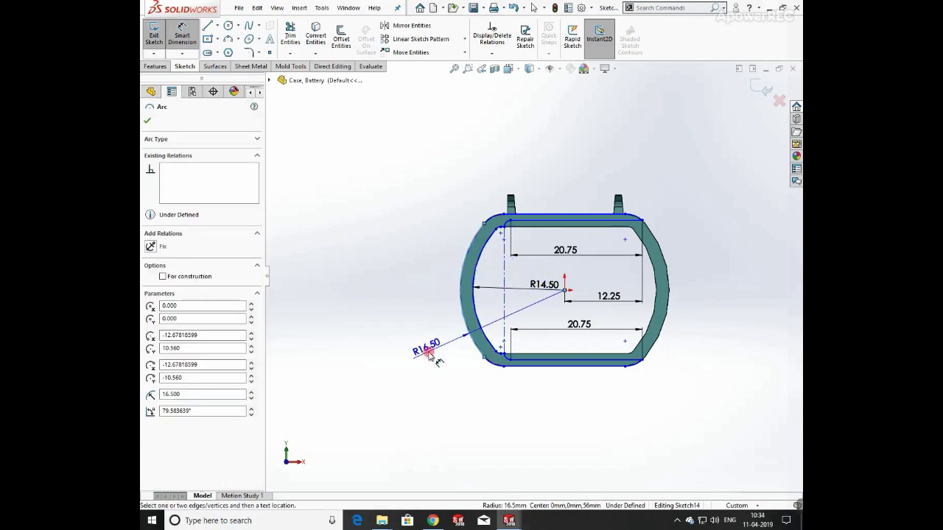
left_click(434, 358)
key("Return")
- Dimension the radius of the small arc joining the upper inner line to the vertical centerline
scroll(494, 239, "down", 5)
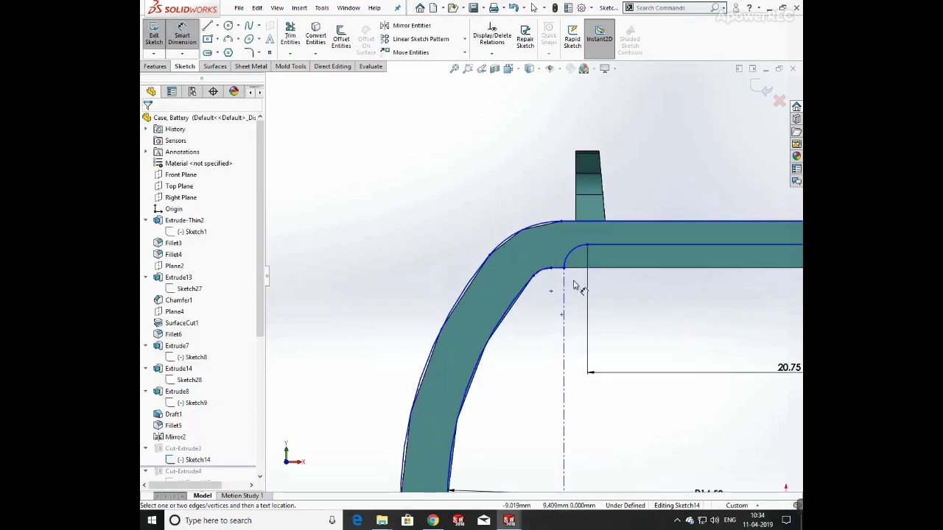
scroll(589, 267, "up", 5)
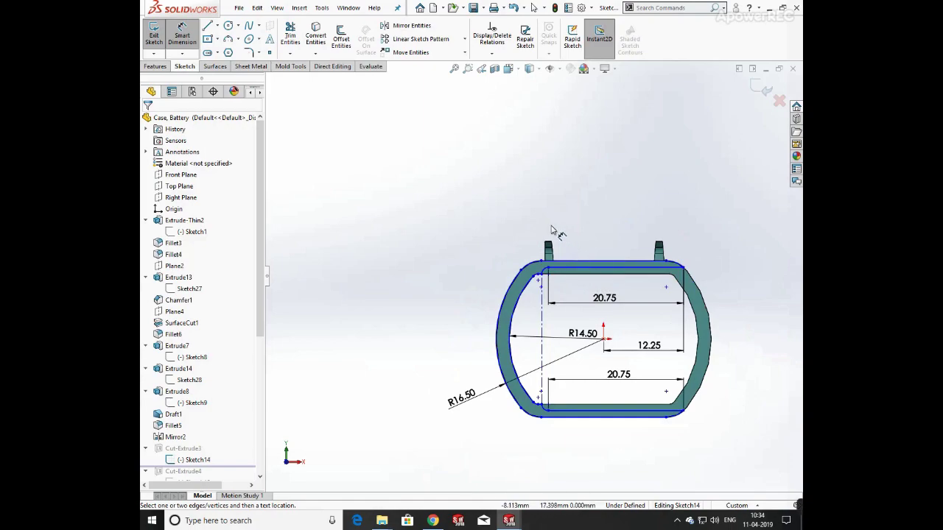
scroll(548, 275, "down", 3)
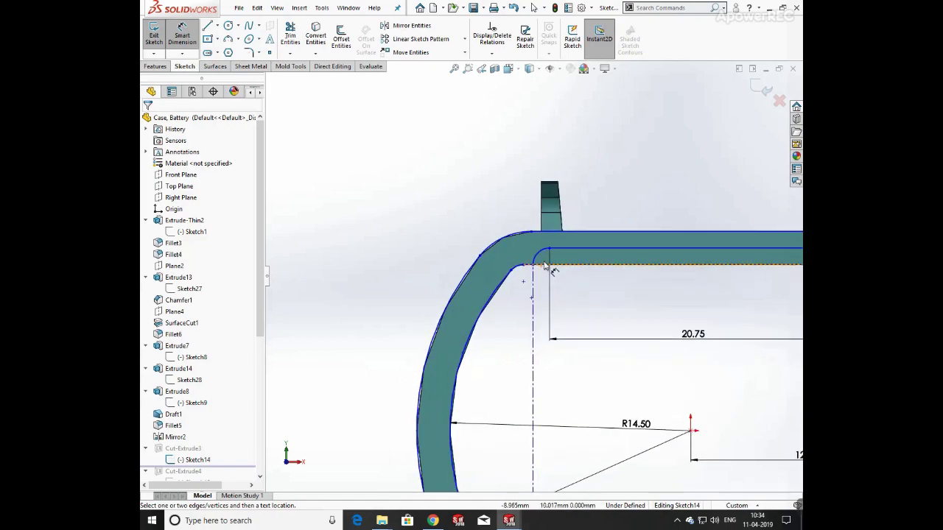
left_click(543, 254)
left_click(579, 293)
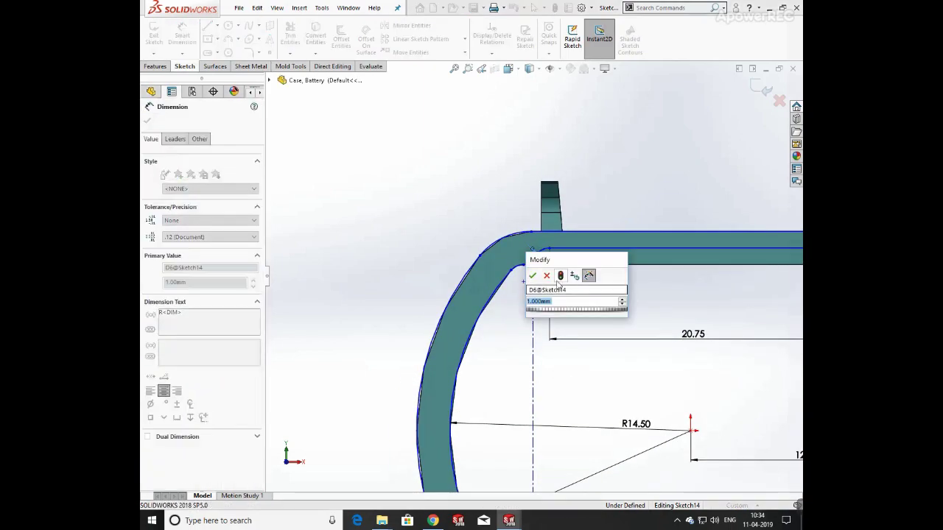
key("Return")
scroll(648, 290, "up", 5)
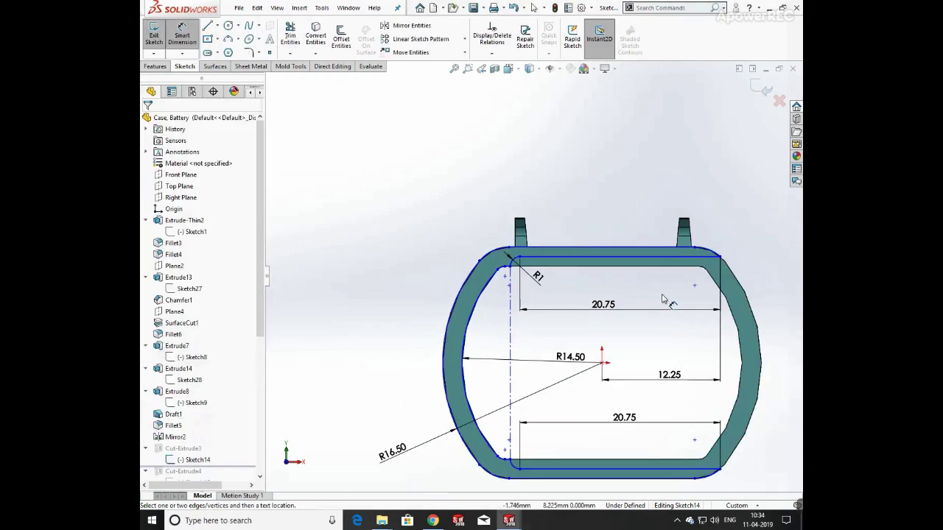
- Dimension the length of the upper outer horizontal line of the cut profile
left_click(619, 252)
left_click(600, 175)
key("Return")
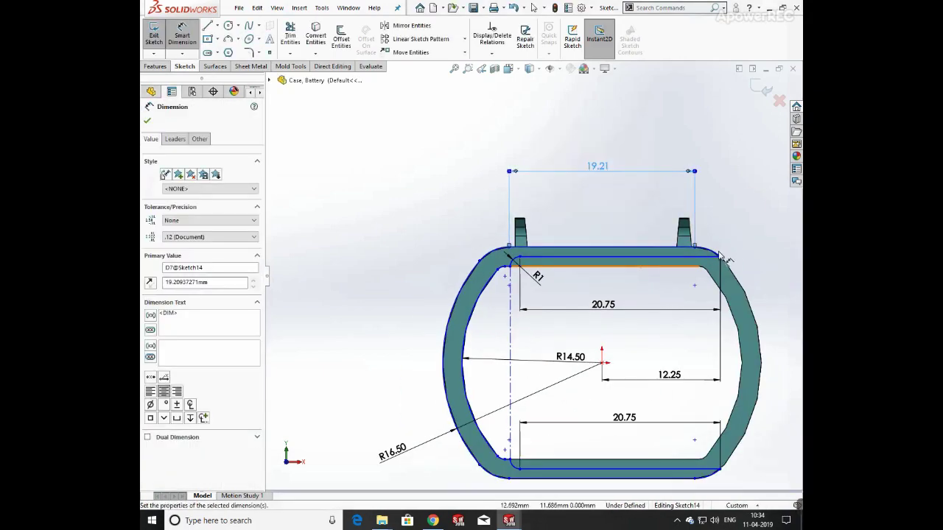
- Dimension the radii of the two upper outer corner arcs of the cut profile
left_click(722, 256)
left_click(725, 215)
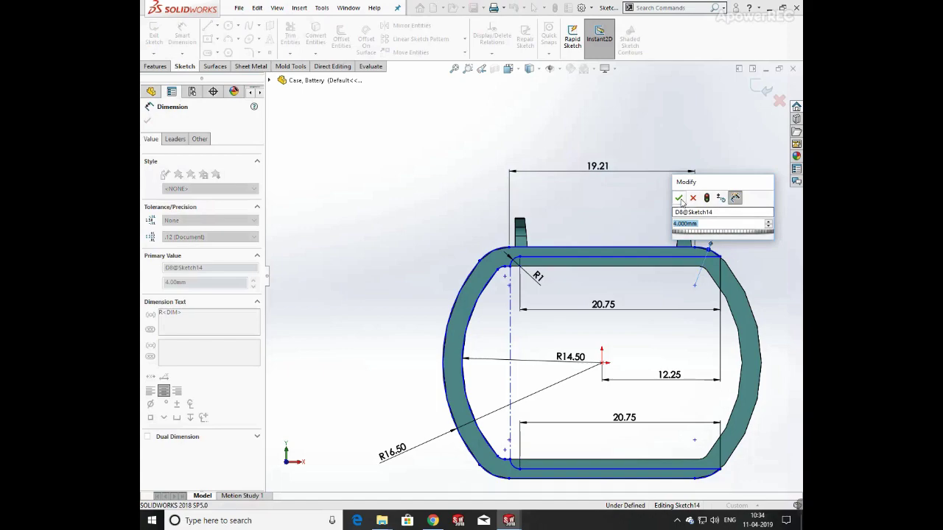
key("Return")
key("Escape")
left_click(498, 255)
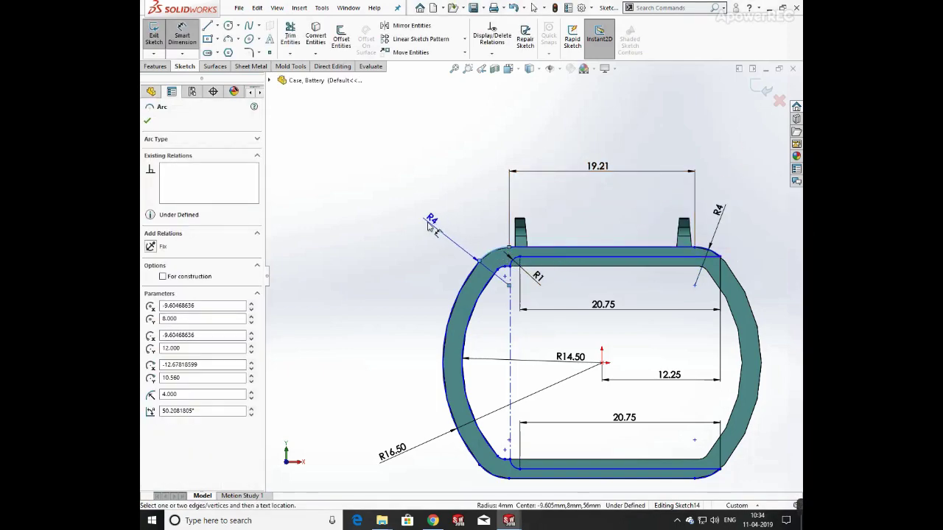
left_click(459, 188)
key("Return")
key("Escape")
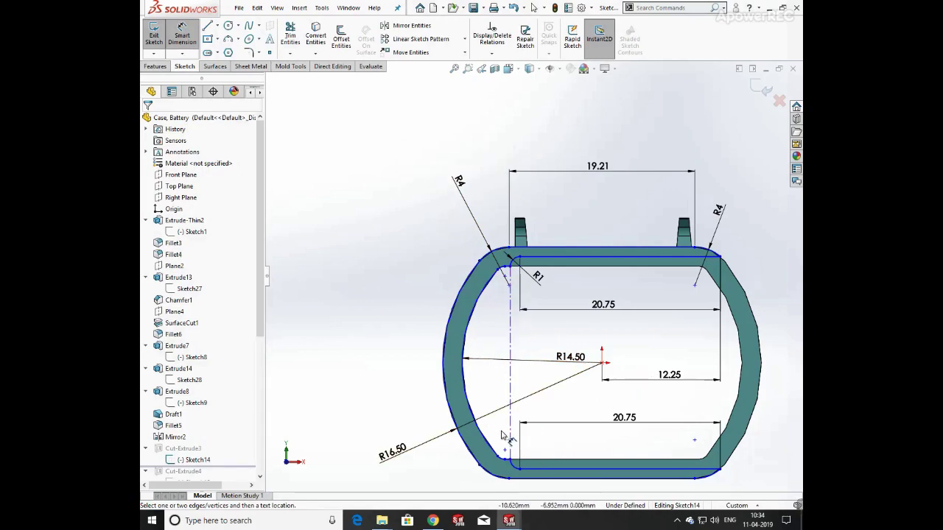
- Close the cut profile sketch and review the definition of Cut-Extrude3 with its preview on the case's open end
left_click(756, 83)
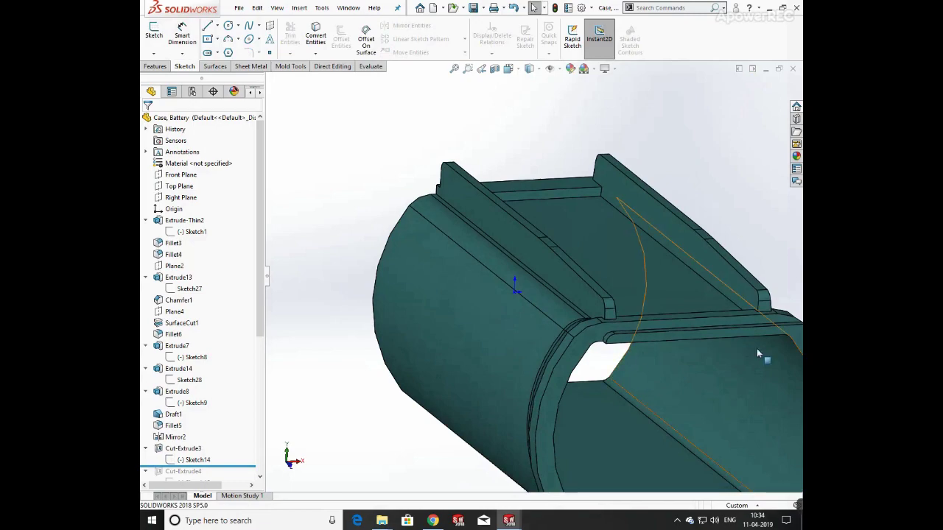
left_click(196, 449)
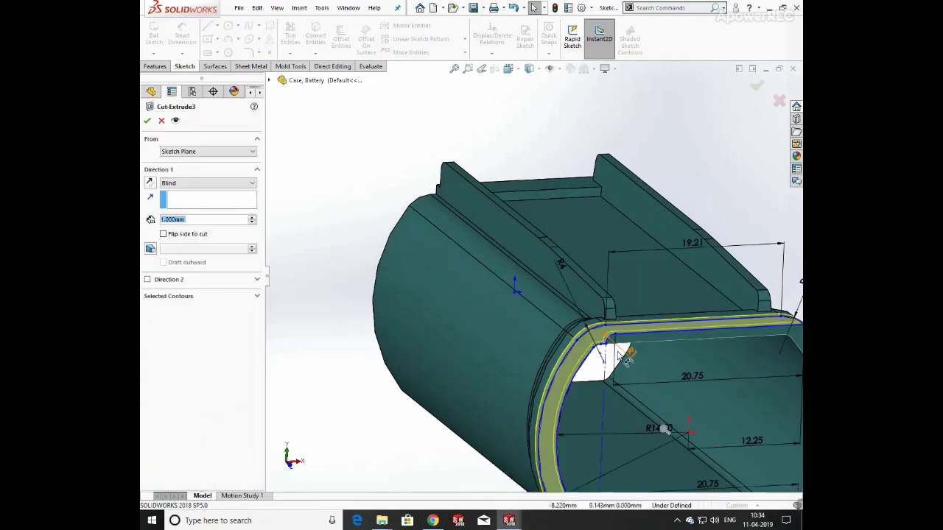
scroll(617, 313, "up", 2)
middle_click_drag(766, 313, 725, 329)
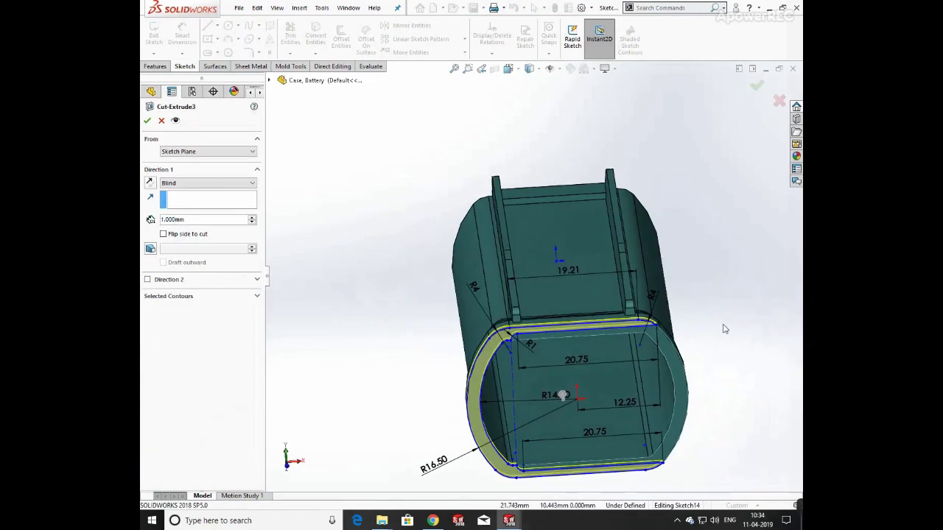
left_click(148, 121)
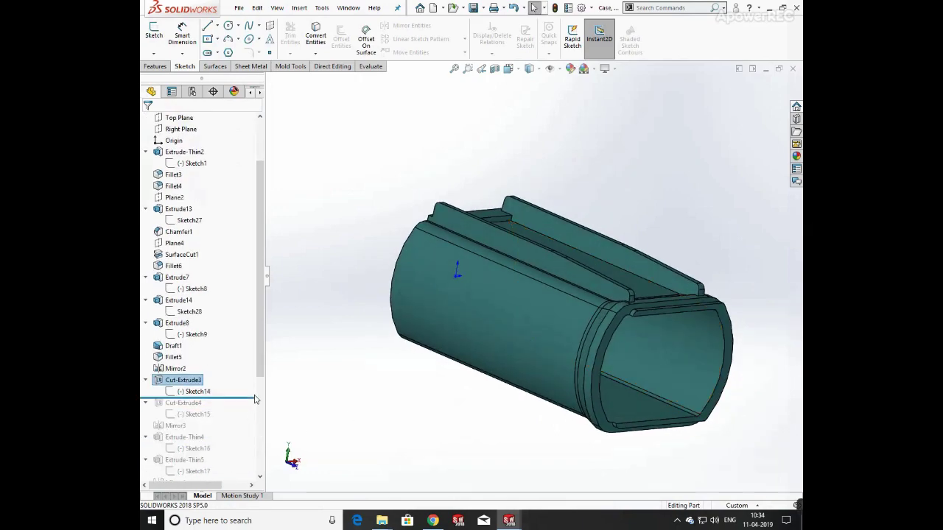
- Roll the feature history forward past Cut-Extrude4 and open its Sketch15 for editing in the Bottom view
left_click_drag(240, 398, 239, 419)
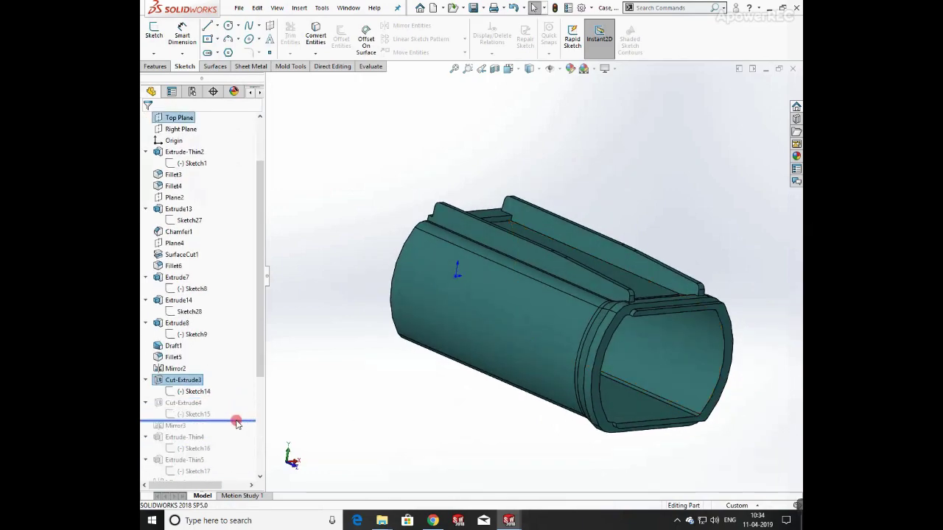
left_click(196, 414)
left_click(179, 380)
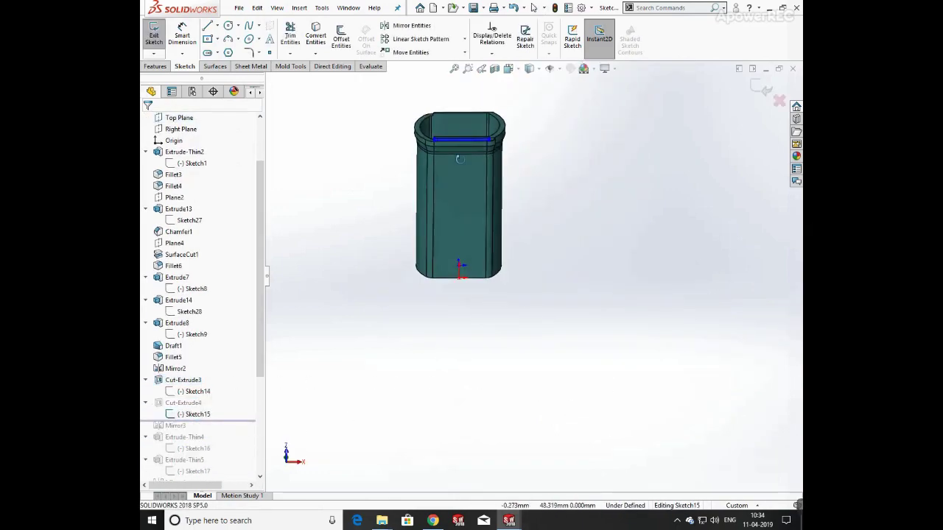
middle_click_drag(460, 159, 475, 189)
scroll(475, 189, "down", 4)
middle_click_drag(540, 294, 568, 242)
key("space")
left_click(428, 335)
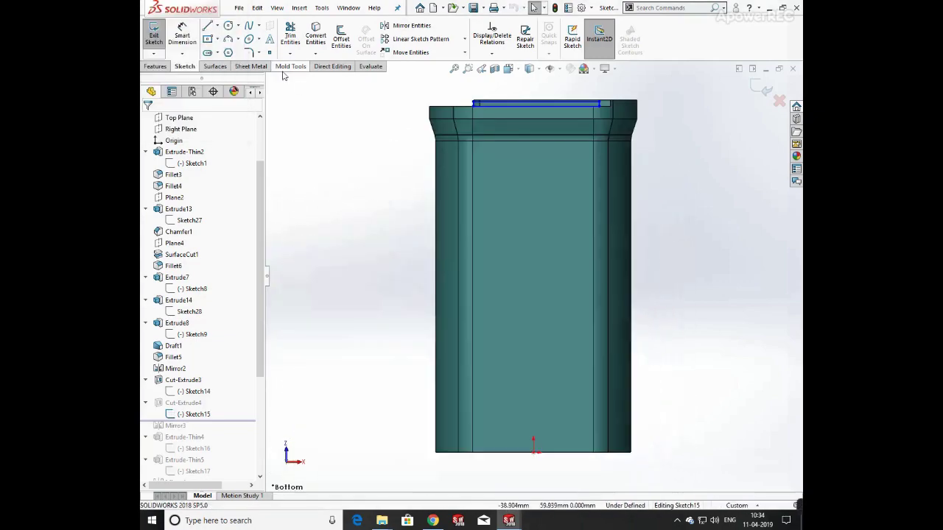
- Dimension the short vertical side and the long upper line of the thin rectangle at the case's rim
left_click(182, 34)
scroll(483, 146, "down", 5)
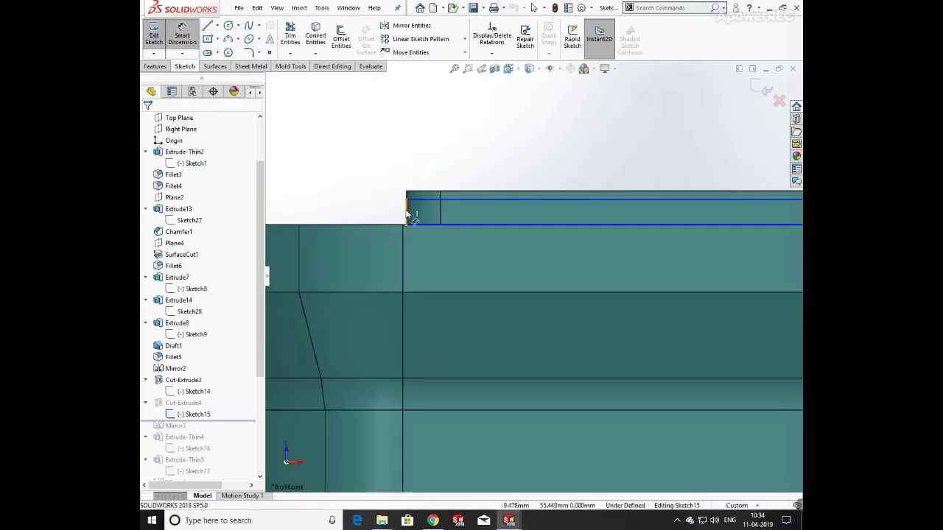
left_click(406, 214)
left_click(336, 156)
key("Return")
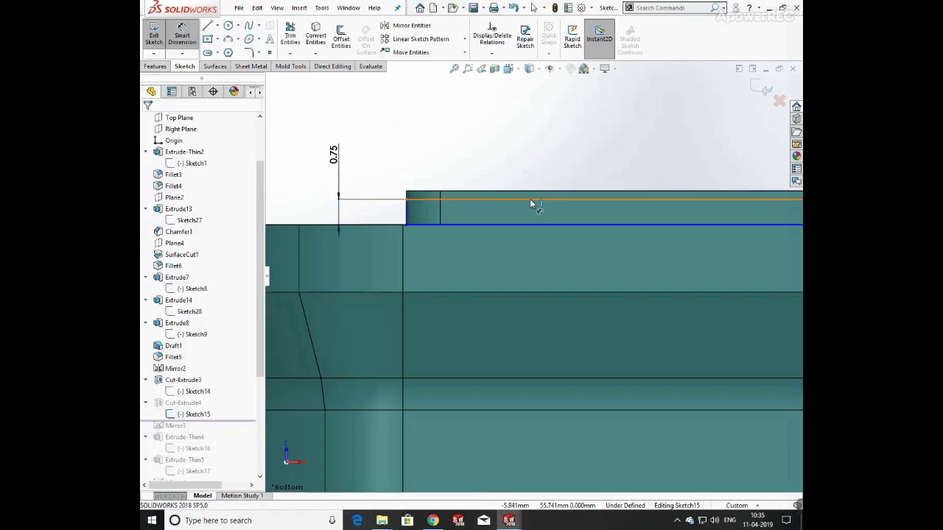
left_click(531, 203)
left_click(541, 132)
key("Return")
scroll(674, 210, "up", 3)
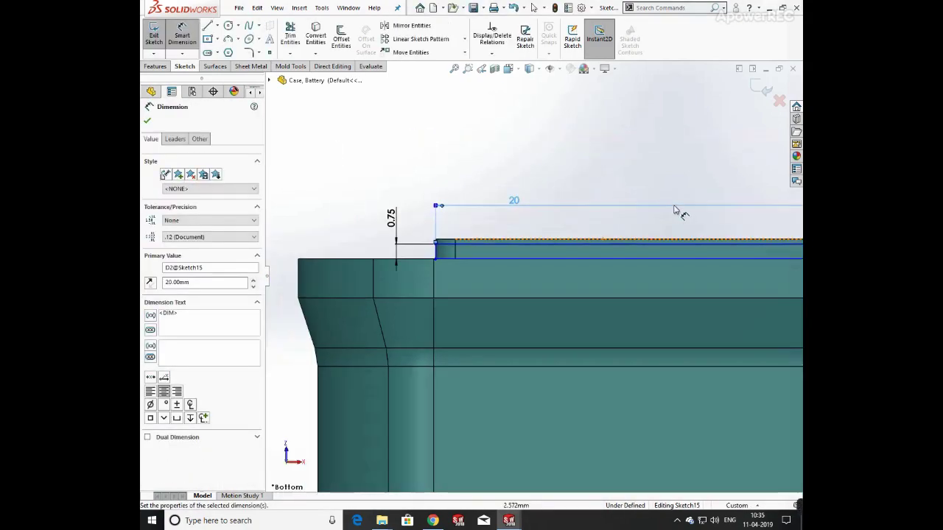
scroll(674, 210, "up", 8)
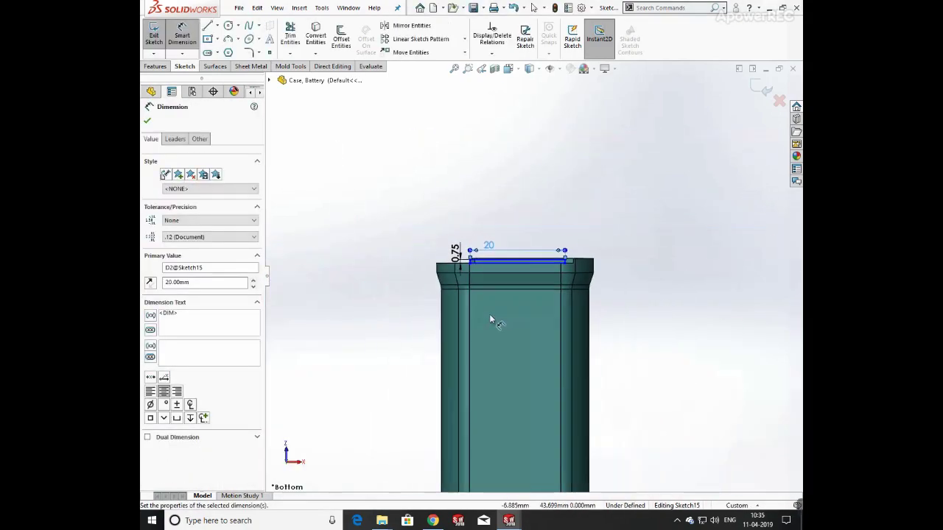
- Close the rectangle sketch and review the definition of Cut-Extrude4
left_click(753, 89)
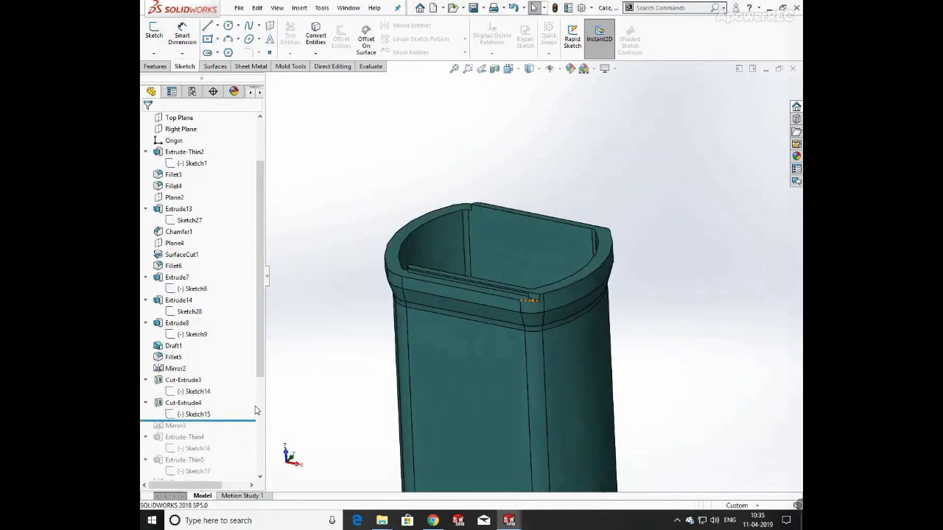
left_click(193, 403)
left_click(203, 384)
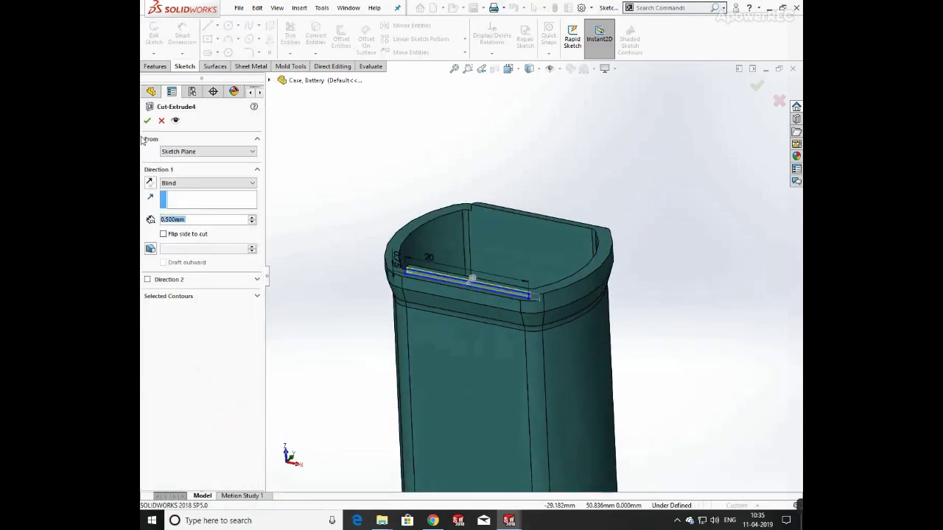
left_click(148, 121)
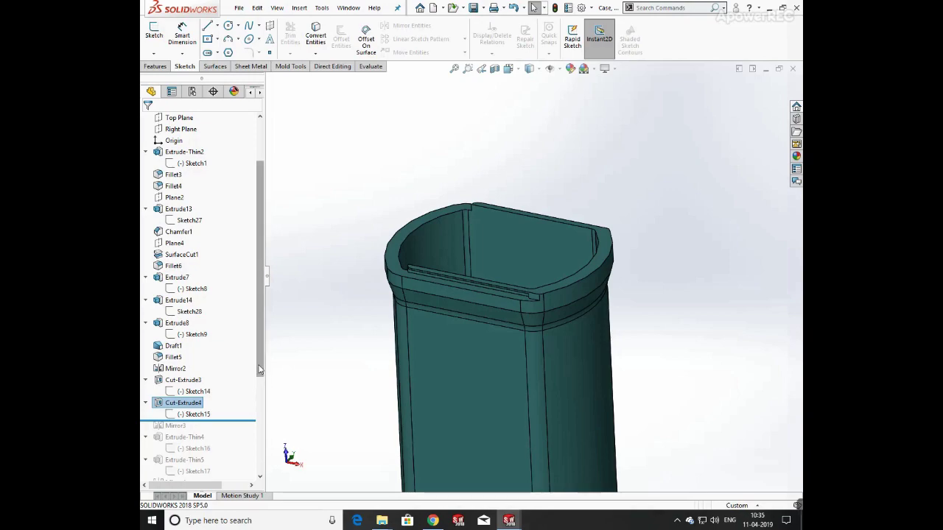
- Roll the feature history forward past Mirror3 and inspect the mirrored rim cut
left_click_drag(259, 368, 257, 420)
left_click_drag(241, 346, 241, 339)
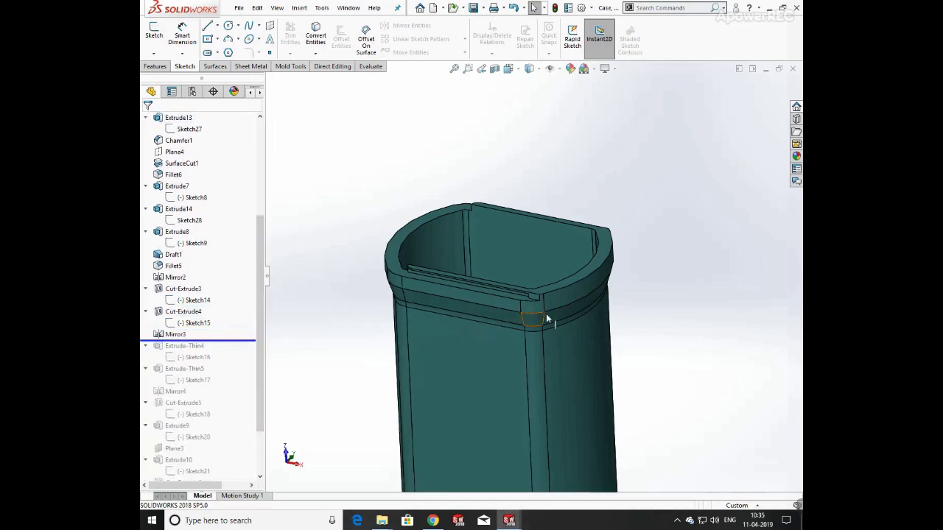
middle_click_drag(546, 313, 494, 364)
scroll(626, 193, "down", 3)
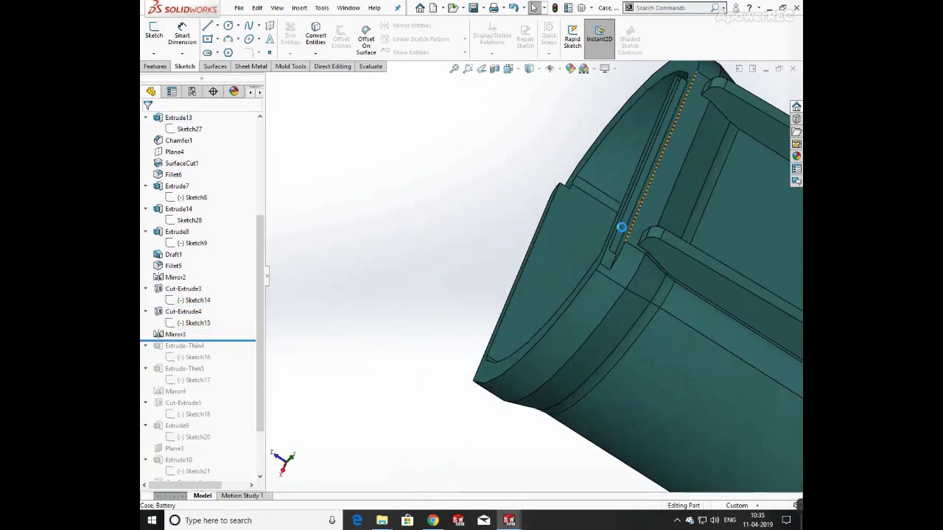
- Roll the feature history forward past Extrude-Thin4 and open its Sketch16 for editing
left_click_drag(224, 343, 225, 361)
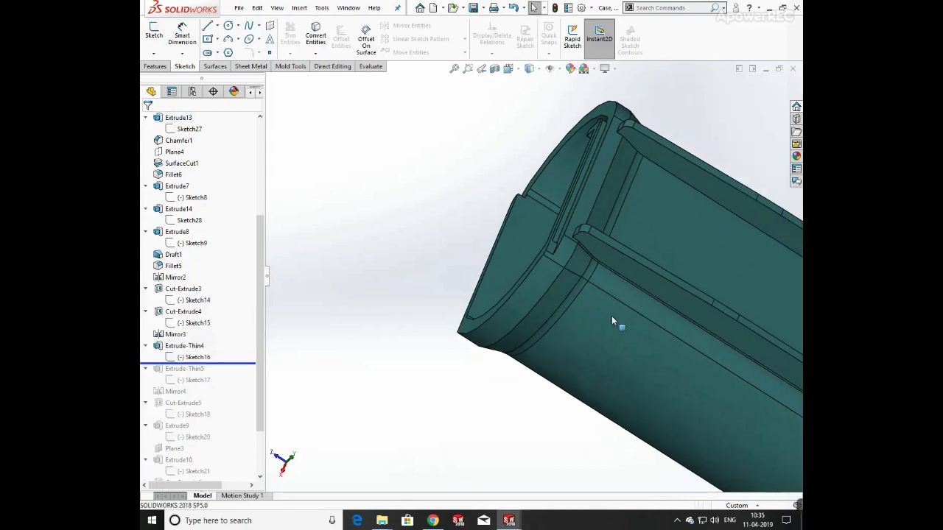
mouse_move(612, 316)
middle_mouse_down()
mouse_move(696, 251)
mouse_move(705, 291)
mouse_move(691, 333)
middle_mouse_up()
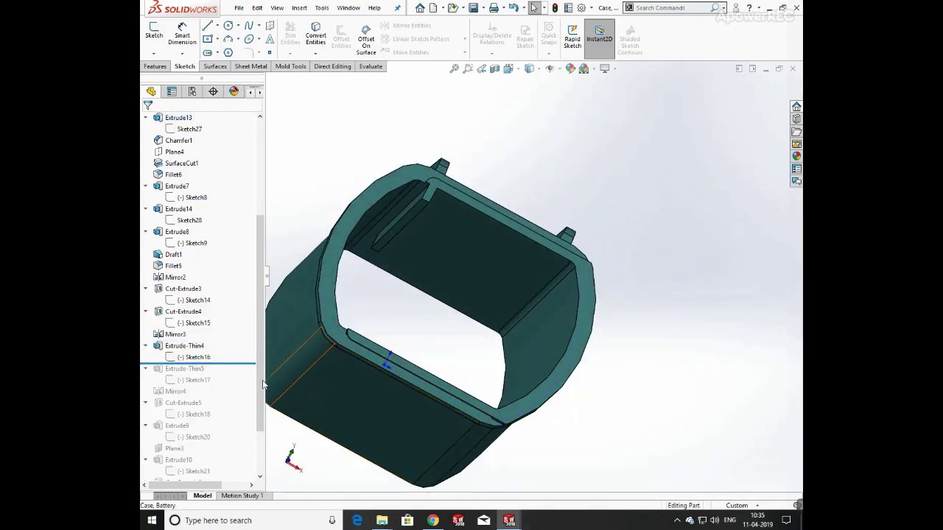
double_click(195, 360)
scroll(506, 292, "up", 8)
scroll(522, 315, "down", 8)
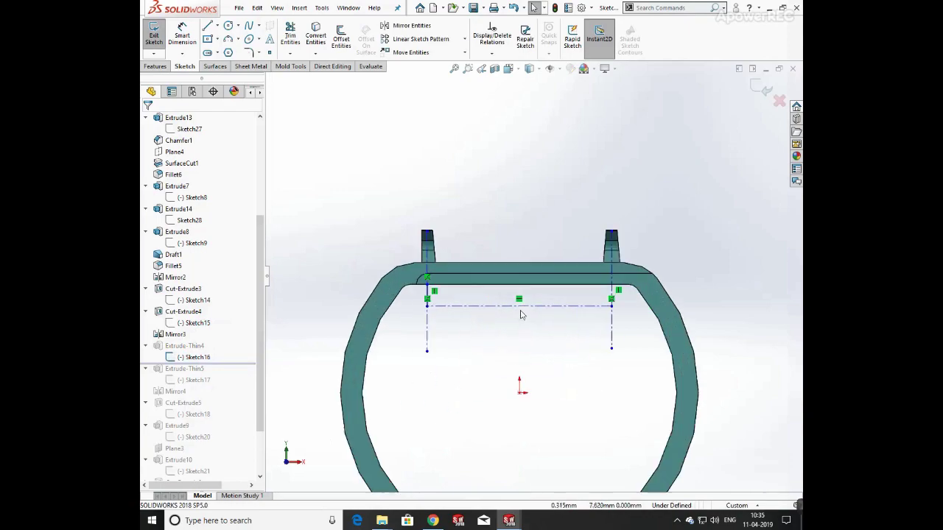
- Dimension the length of the short solid vertical line below the case's upper inner wall
scroll(416, 286, "down", 6)
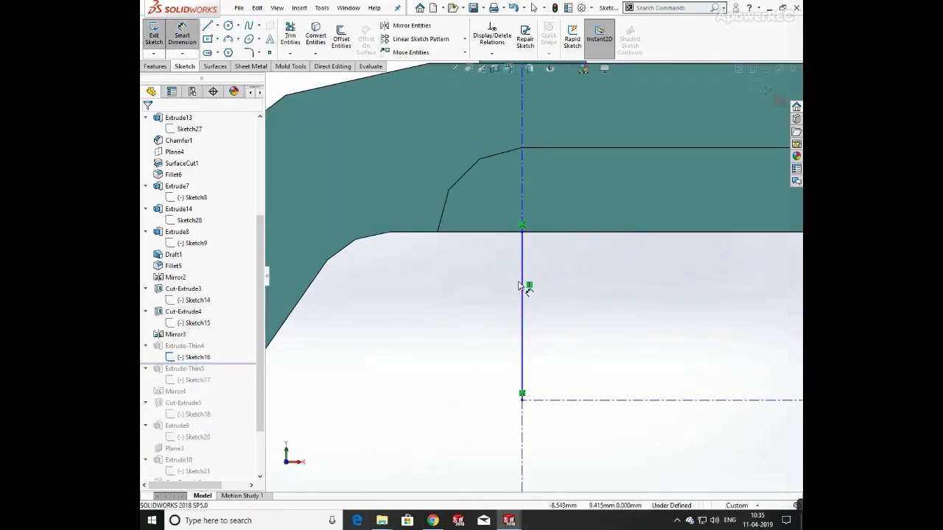
left_click(523, 287)
left_click(432, 295)
type("2")
key("Return")
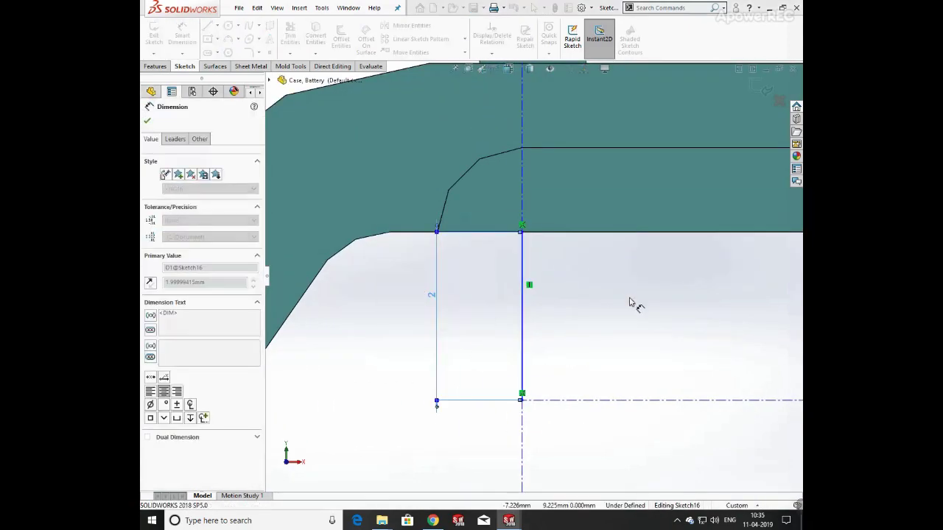
- Dimension the horizontal distance from the lower end of the short vertical line to the origin
scroll(686, 302, "up", 3)
scroll(718, 300, "up", 5)
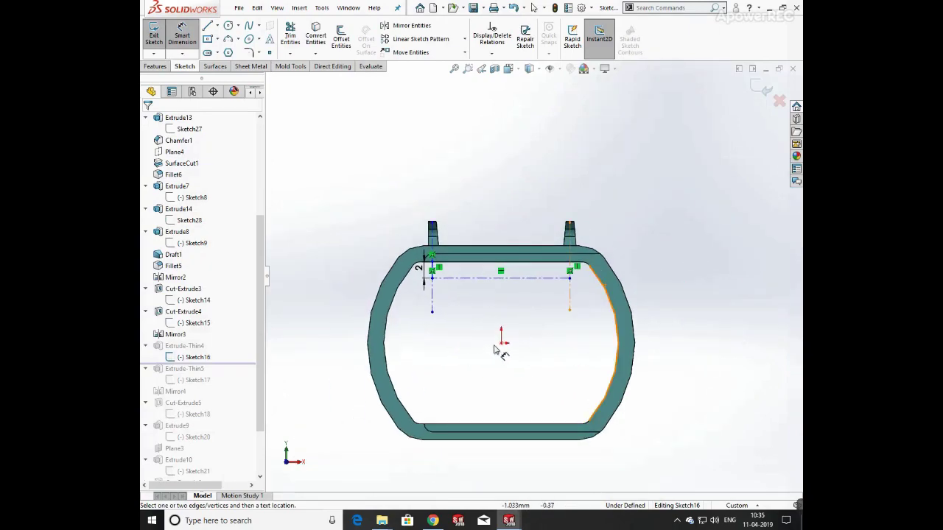
left_click(433, 279)
left_click(501, 343)
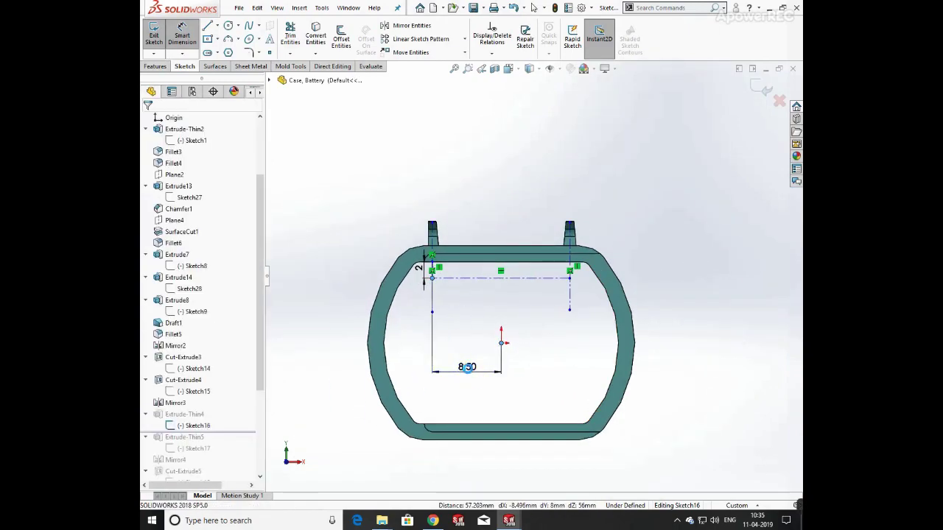
left_click(457, 372)
key("Return")
left_click(480, 299)
- Close the rib sketch and review the definition of Extrude-Thin4, including the face its length is offset from
left_click(762, 89)
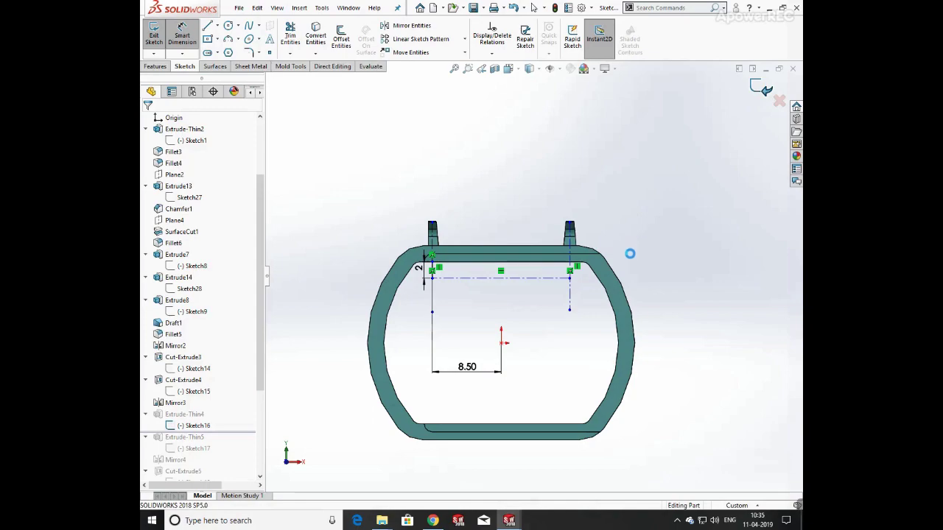
mouse_move(521, 317)
middle_mouse_down()
mouse_move(455, 280)
mouse_move(413, 325)
middle_mouse_up()
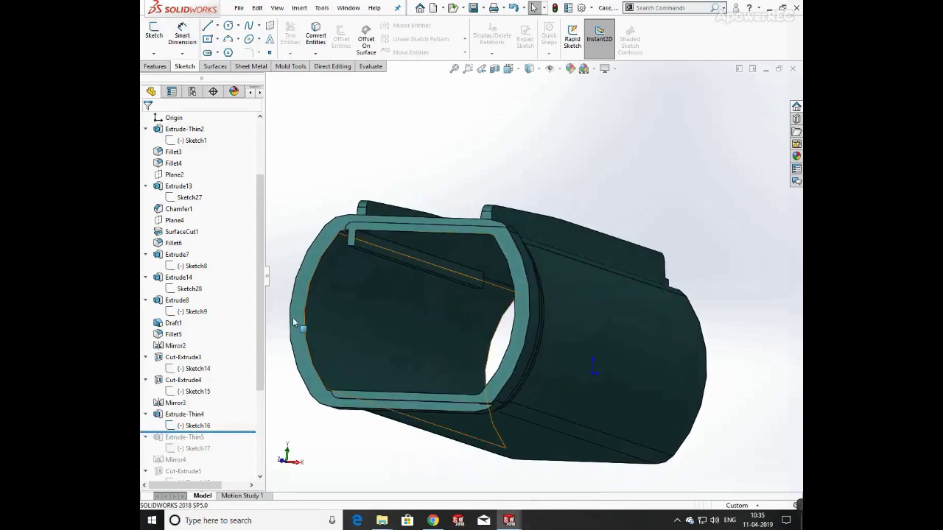
left_click(188, 414)
left_click(199, 385)
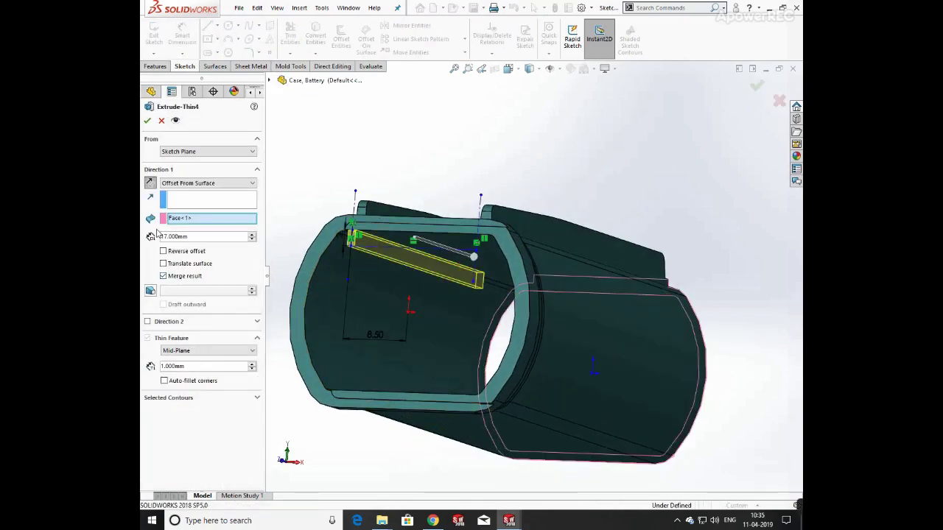
middle_click_drag(433, 265, 600, 268)
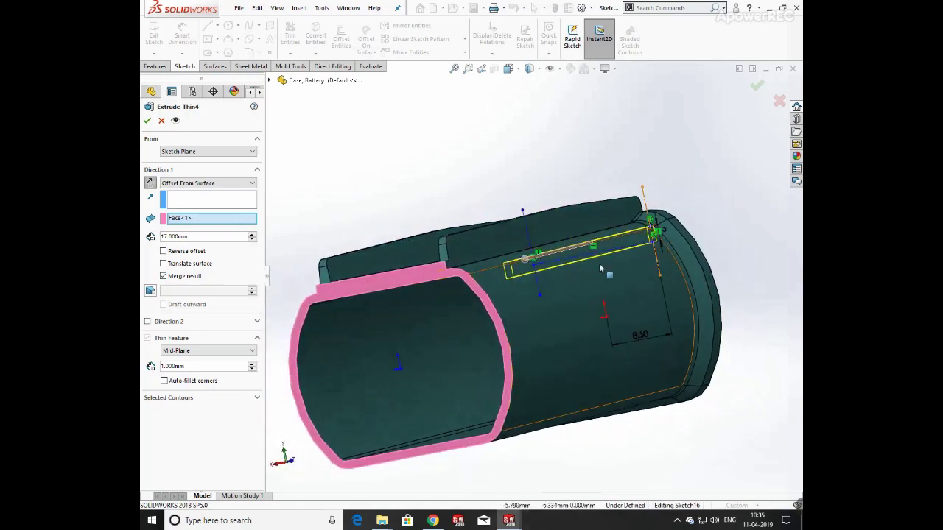
middle_click_drag(619, 224, 486, 231)
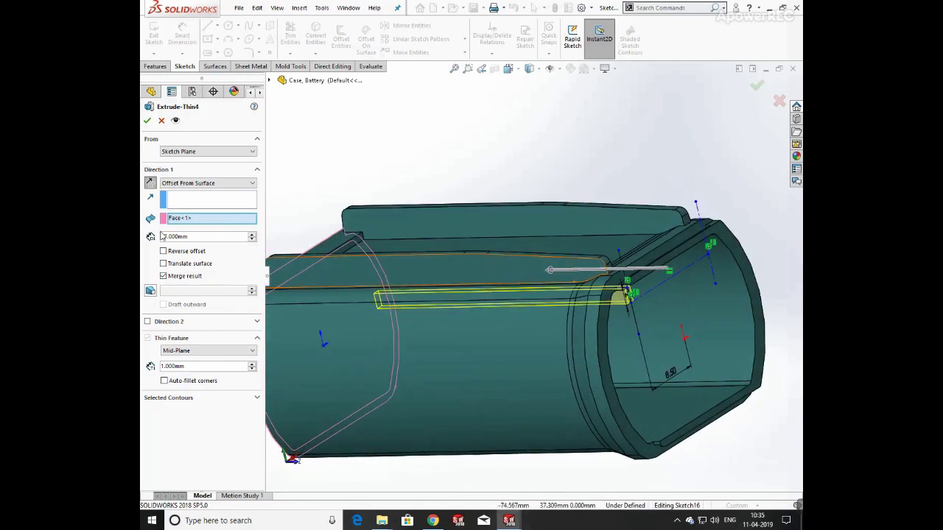
left_click(148, 120)
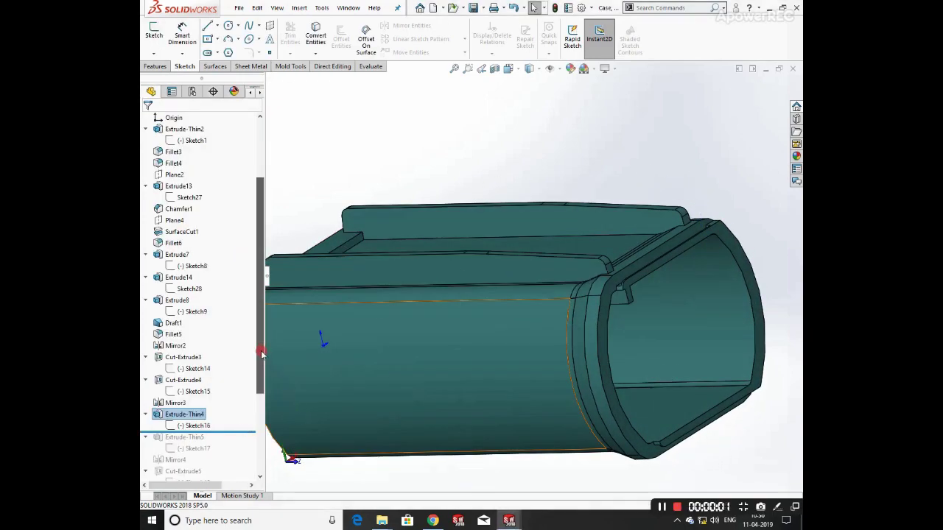
- Roll the feature history forward past Extrude-Thin5 and open its Sketch17 for editing
scroll(259, 352, "down", 4)
left_click_drag(224, 294, 225, 318)
left_click(195, 311)
left_click(214, 280)
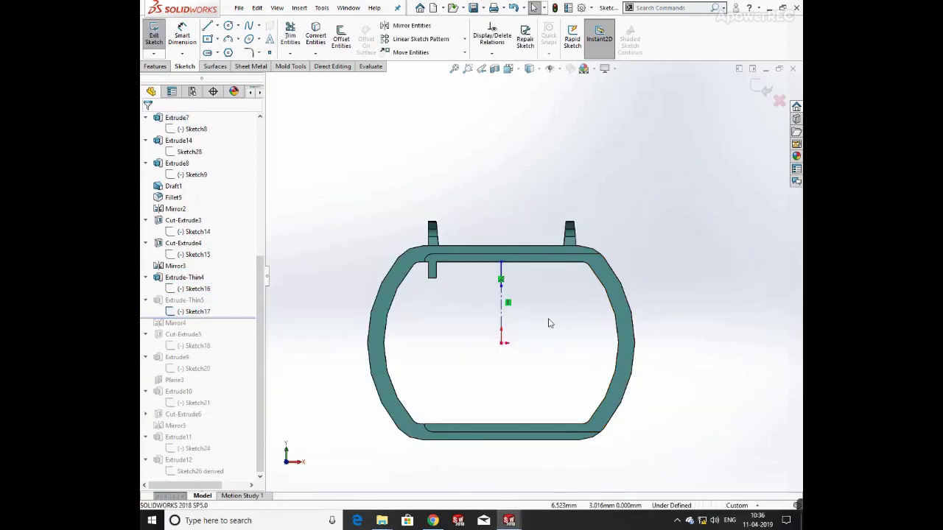
- Dimension the length of the short vertical line above the origin at the upper inner wall
left_click(182, 37)
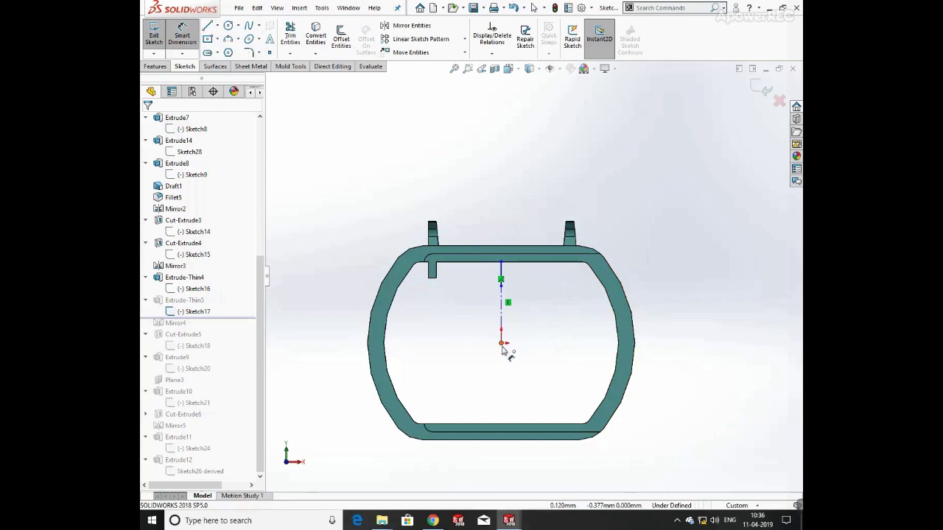
left_click(503, 277)
left_click(551, 280)
key("Return")
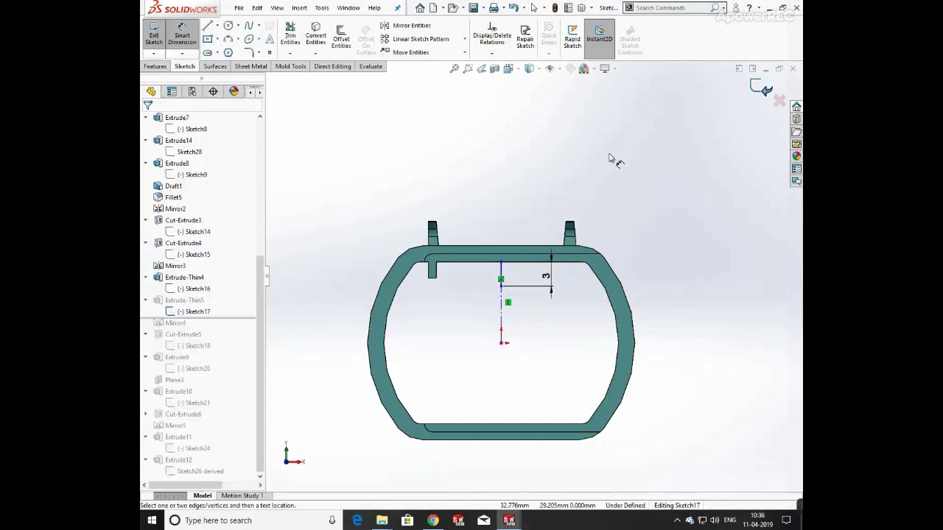
- Close the middle rib sketch and review the definition of Extrude-Thin5, including its end face and thin-feature settings
left_click(761, 87)
left_click(172, 300)
left_click(179, 266)
middle_click_drag(536, 327, 559, 309)
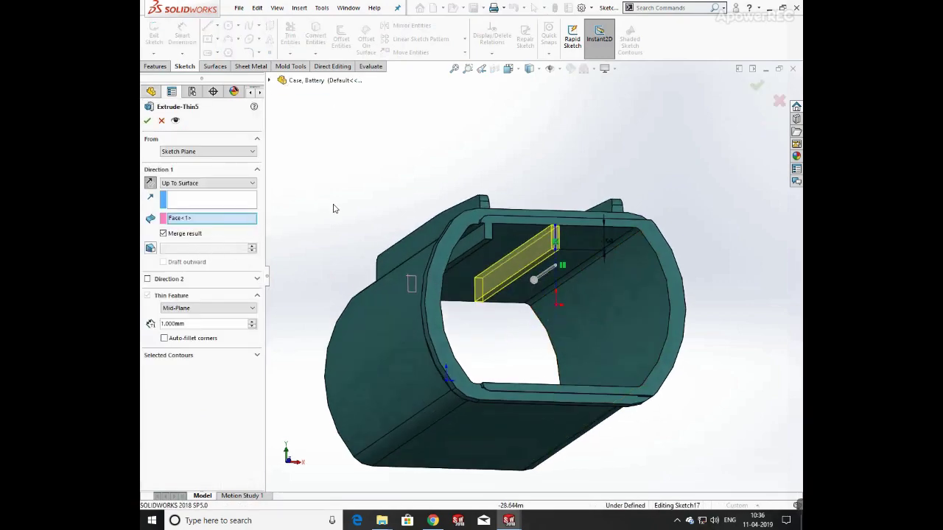
middle_click_drag(337, 203, 555, 266)
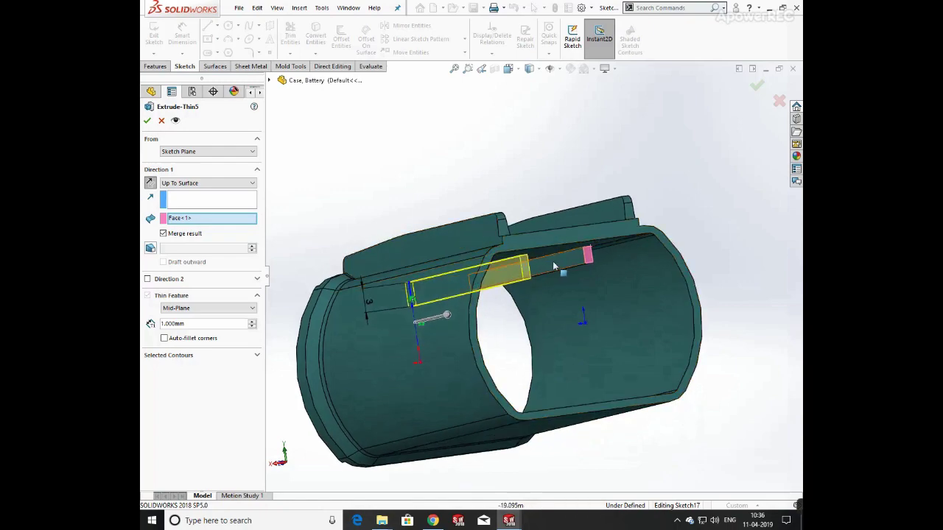
left_click(147, 120)
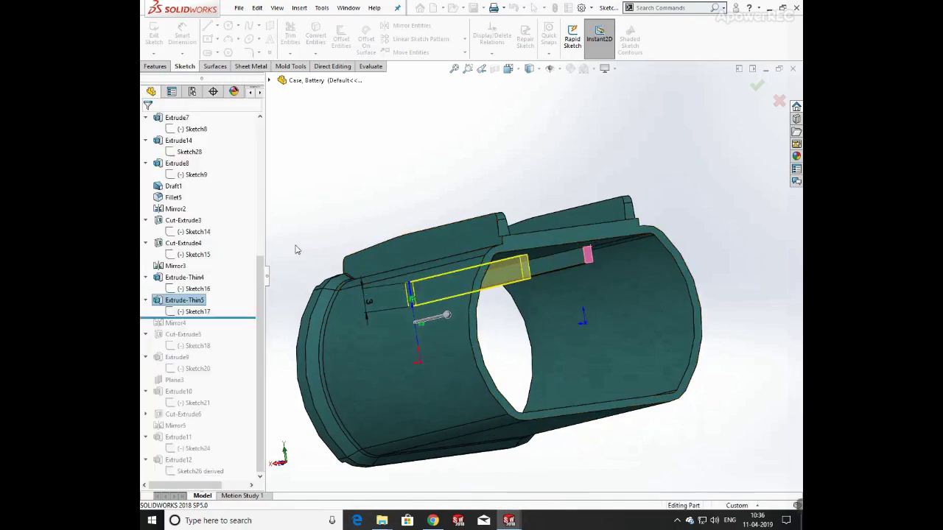
- Roll the feature history forward past Mirror4 and review its definition, including the mirror plane and the mirrored feature
left_click_drag(234, 325, 234, 329)
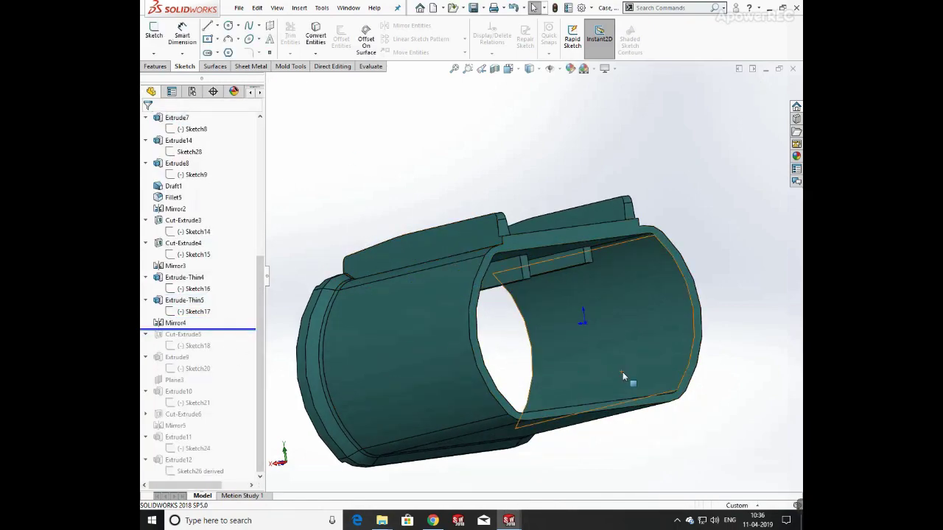
middle_click_drag(623, 372, 589, 344)
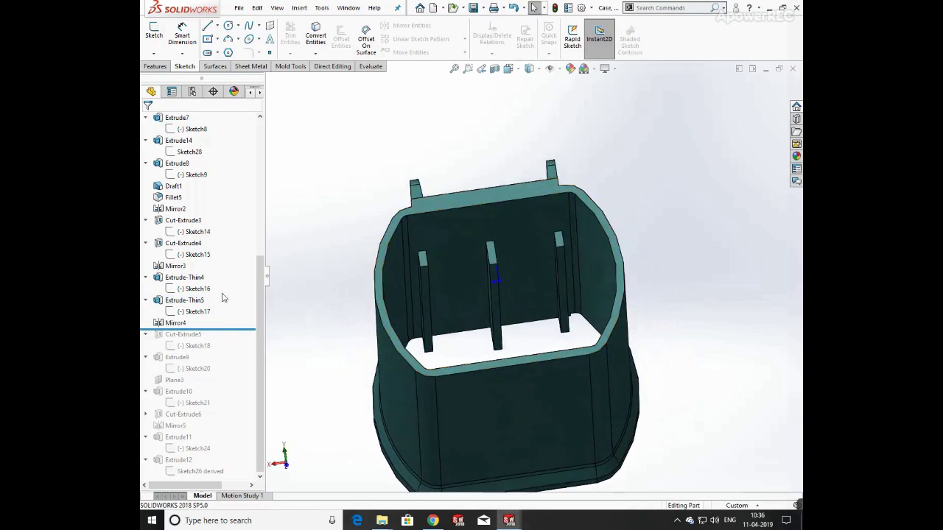
left_click(185, 325)
left_click(193, 290)
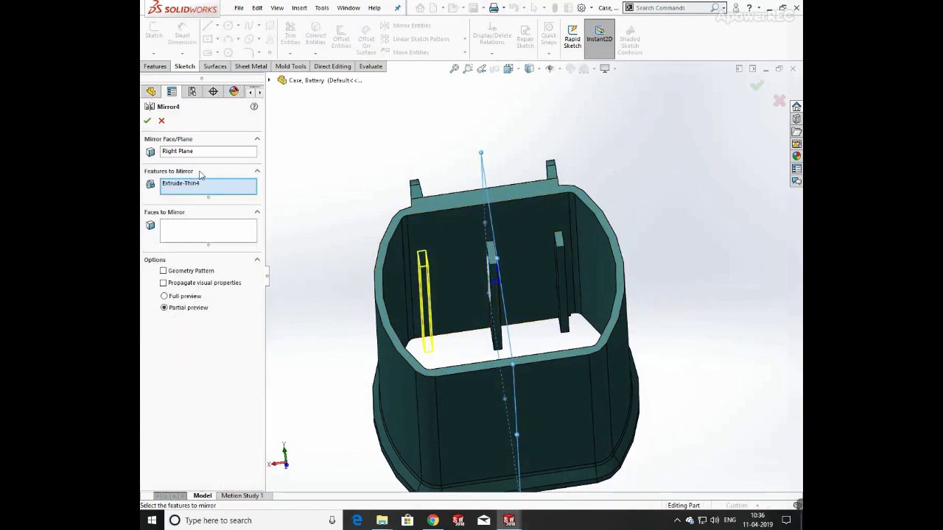
left_click(147, 120)
- Roll the feature history forward past Cut-Extrude5 and open its Sketch18 for editing, viewed square to the sketch plane
left_click_drag(261, 350, 261, 439)
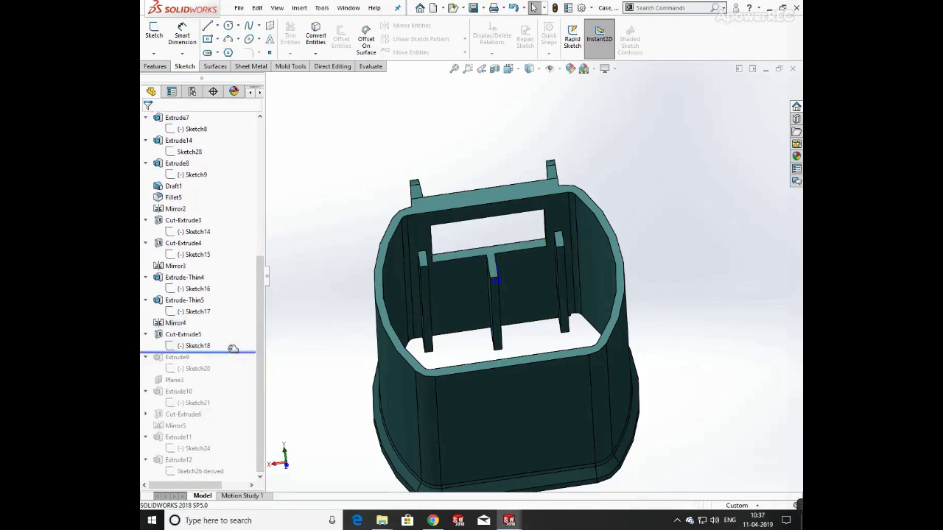
left_click(221, 346)
left_click(218, 312)
middle_click_drag(554, 215, 532, 236)
key("space")
left_click(530, 240)
- Dimension the cut rectangle's width, height and the distance of its lower edge from the origin, and close the sketch
left_click(177, 39)
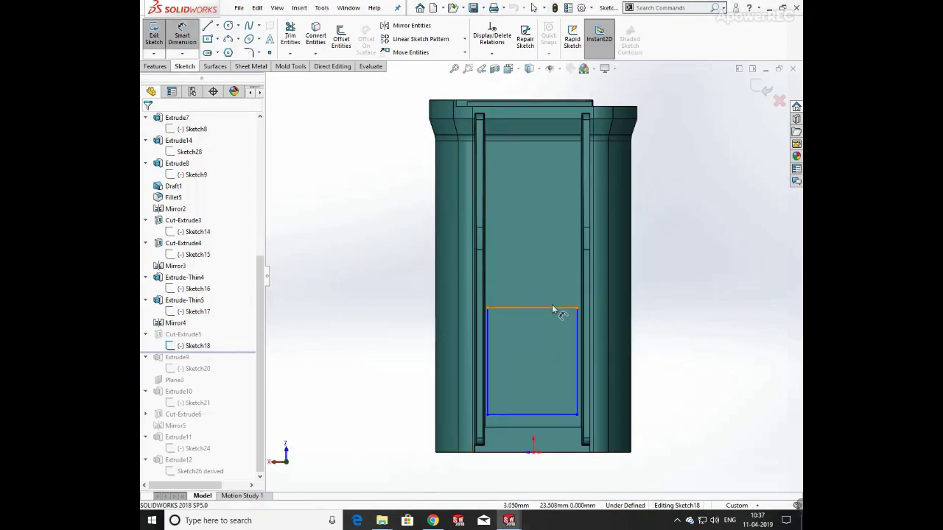
left_click(525, 308)
left_click(532, 252)
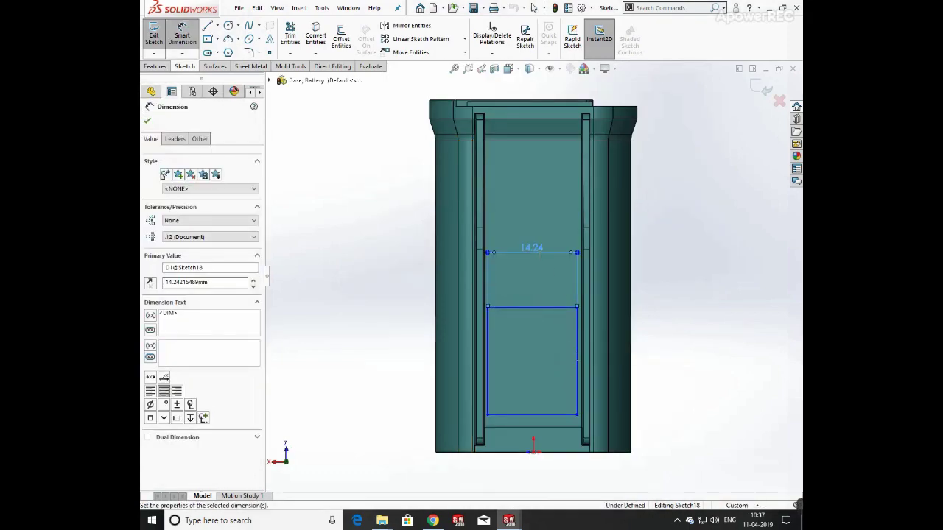
left_click(578, 347)
left_click(684, 345)
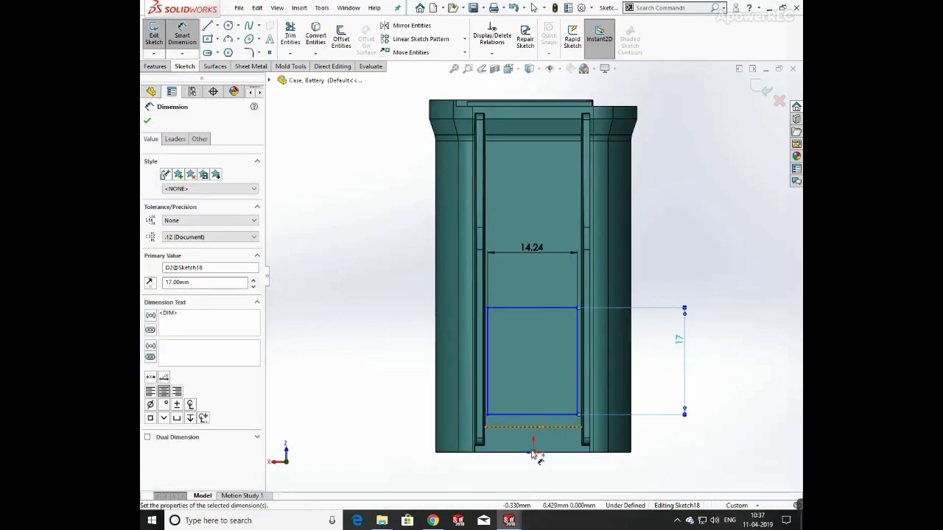
left_click(534, 453)
left_click(538, 416)
left_click(711, 439)
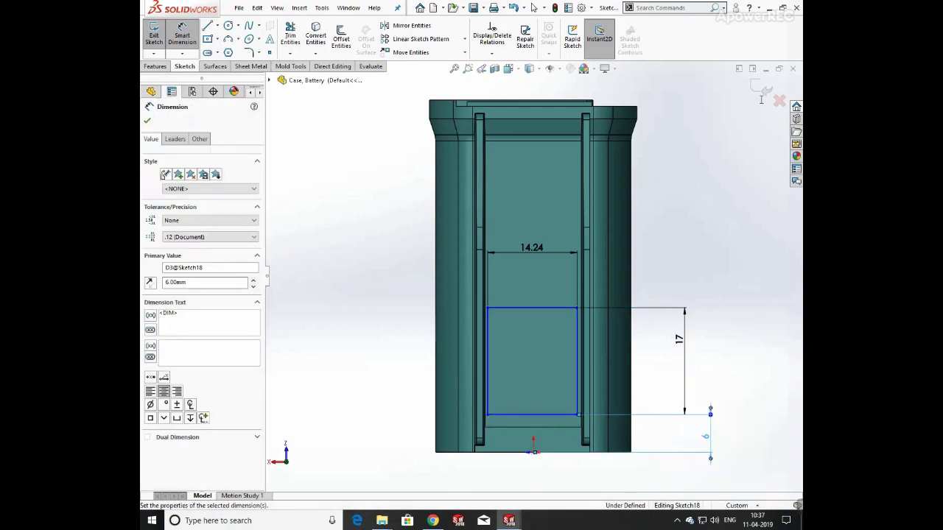
left_click(763, 94)
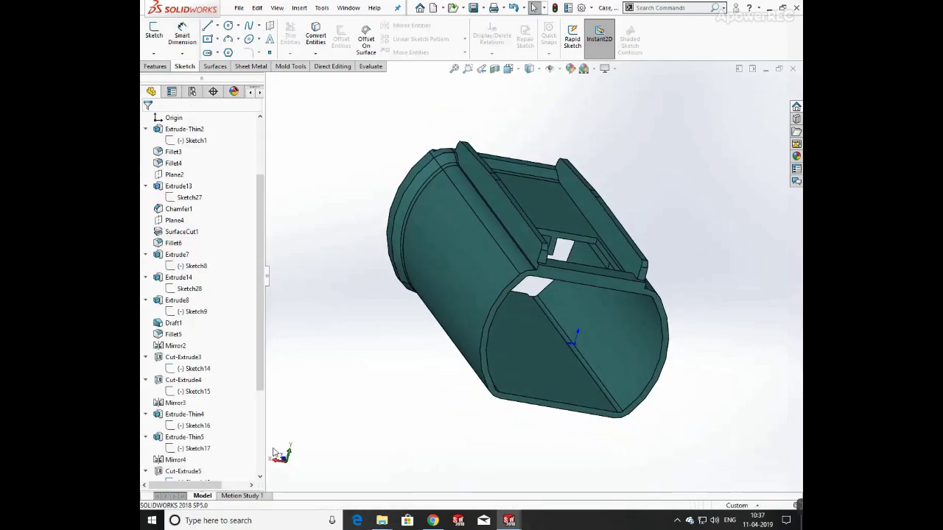
- Roll the feature history forward past Extrude9 and open its Sketch20 for editing
left_click_drag(260, 385, 260, 479)
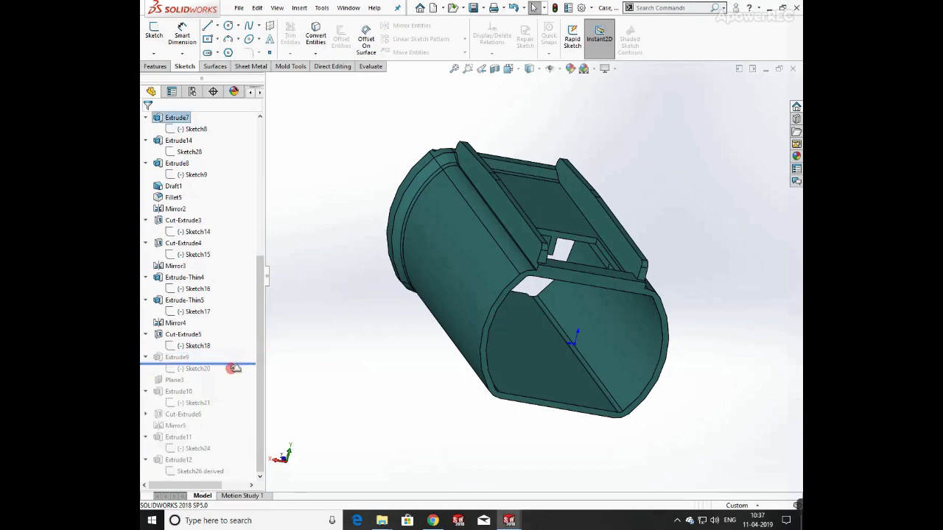
left_click(193, 368)
left_click(196, 336)
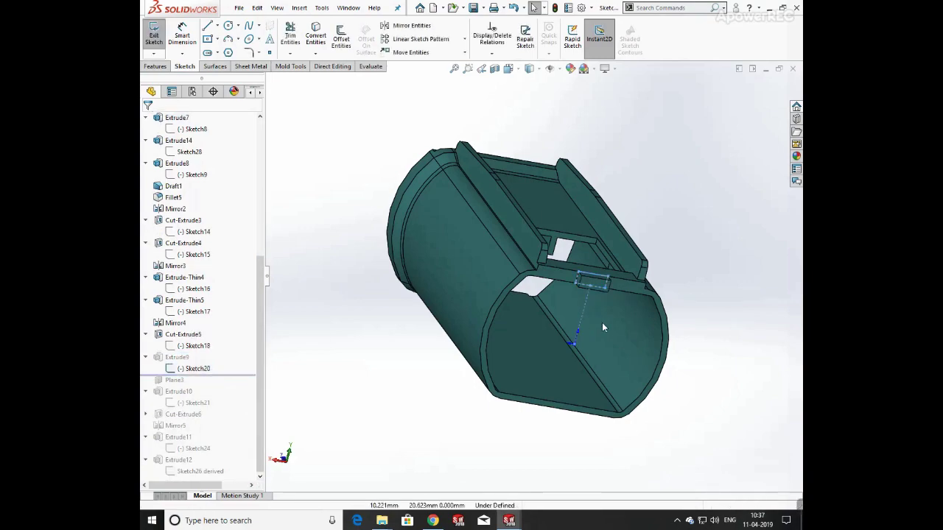
- Dimension the width and height of the small rectangle on the case's upper wall and close the sketch
left_click(193, 44)
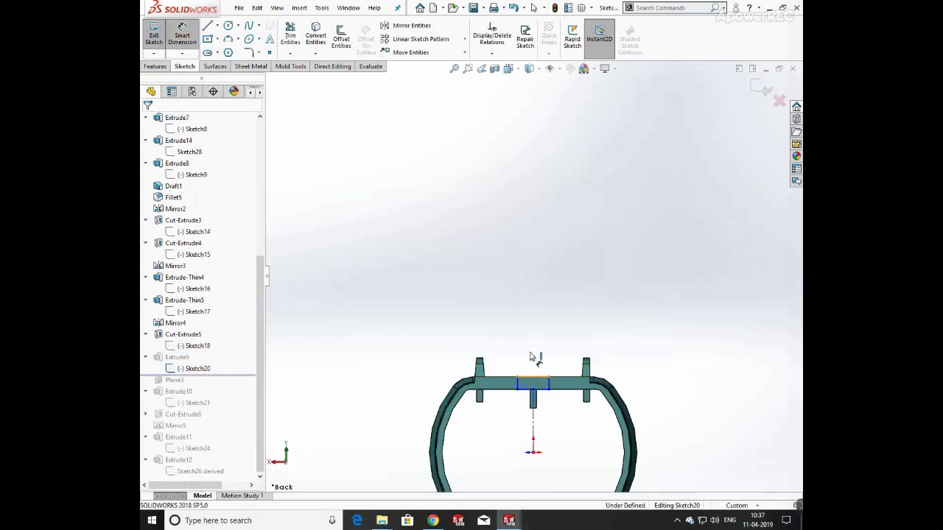
left_click(532, 378)
left_click(535, 318)
key("Return")
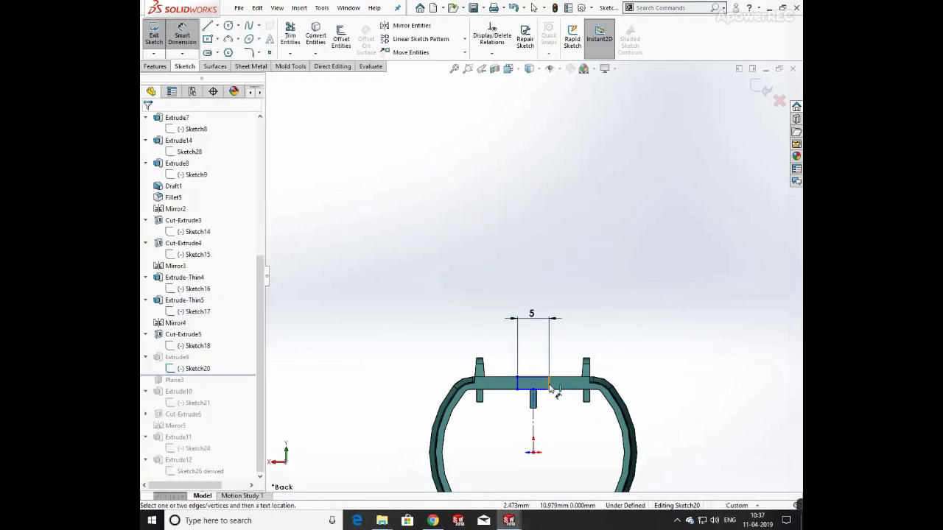
left_click(549, 385)
left_click(591, 316)
left_click(549, 302)
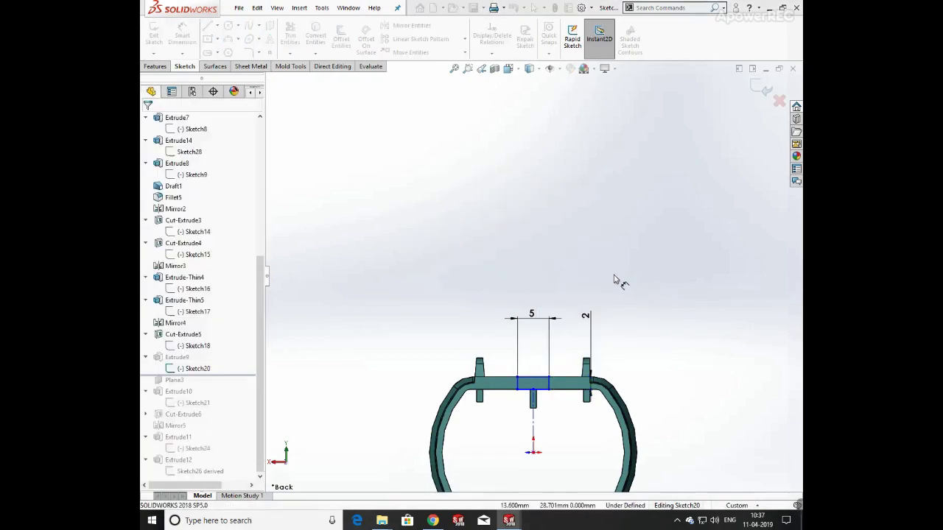
left_click(764, 87)
- Review the definition of Extrude9, including its end condition and depth
mouse_move(562, 261)
middle_mouse_down()
mouse_move(552, 280)
mouse_move(468, 320)
middle_mouse_up()
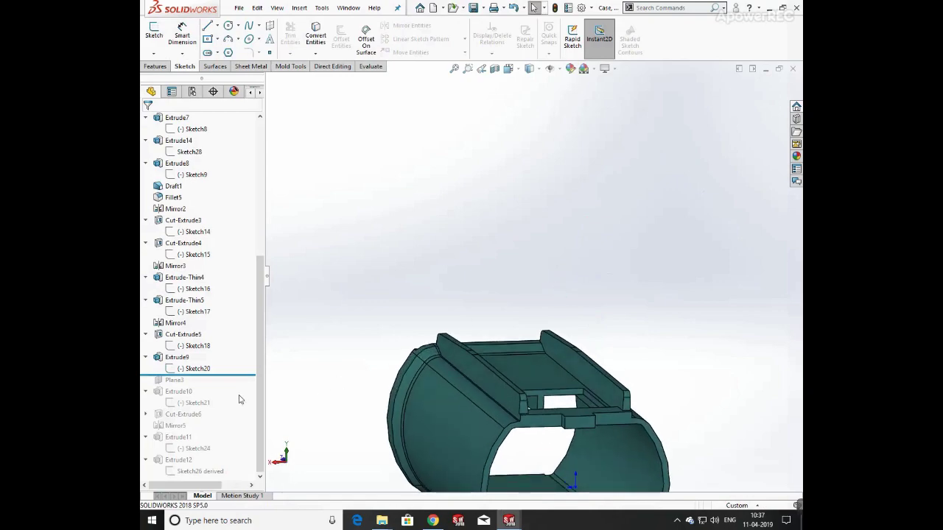
left_click(179, 358)
left_click(190, 329)
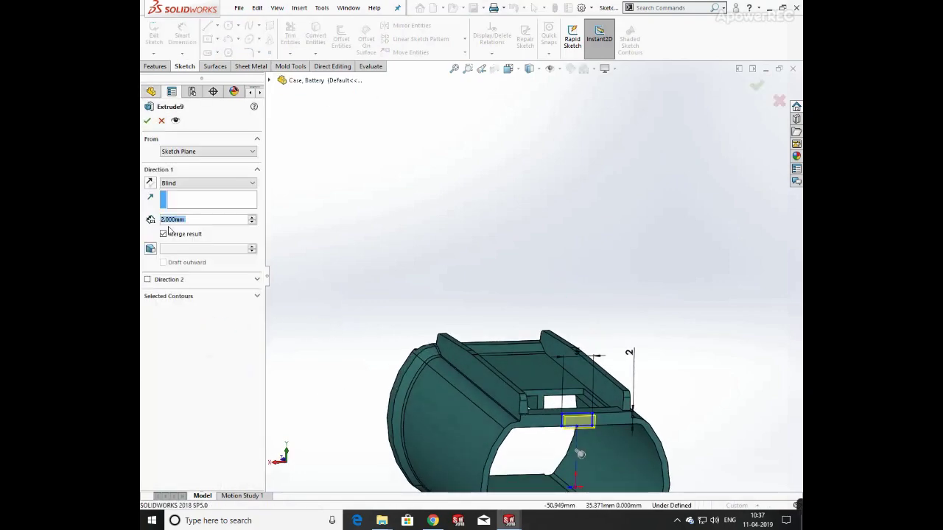
left_click(148, 121)
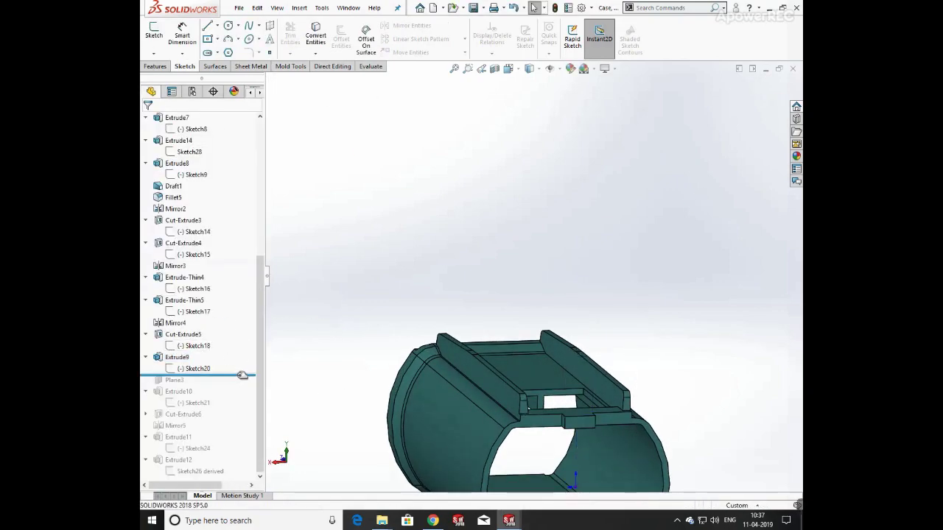
- Roll the feature history forward past Plane3 and review its definition, including the reference plane and offset distance
left_click_drag(239, 384, 240, 384)
scroll(529, 390, "up", 7)
left_click(174, 381)
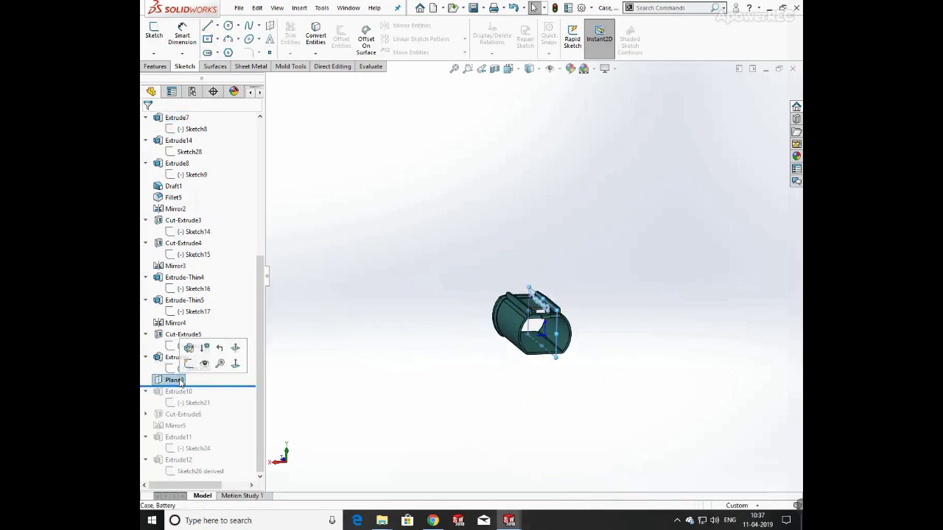
middle_click_drag(490, 306, 427, 325)
right_click(184, 381)
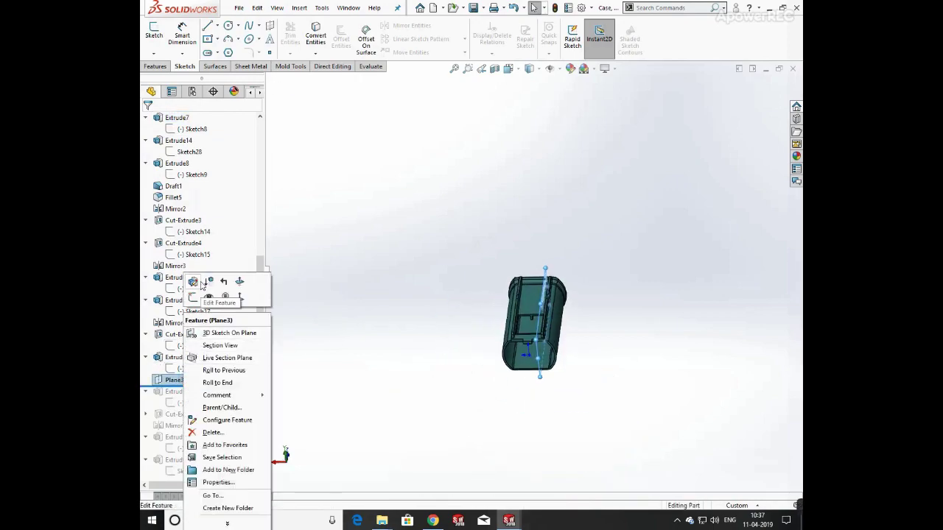
left_click(200, 283)
middle_click_drag(571, 221, 556, 180)
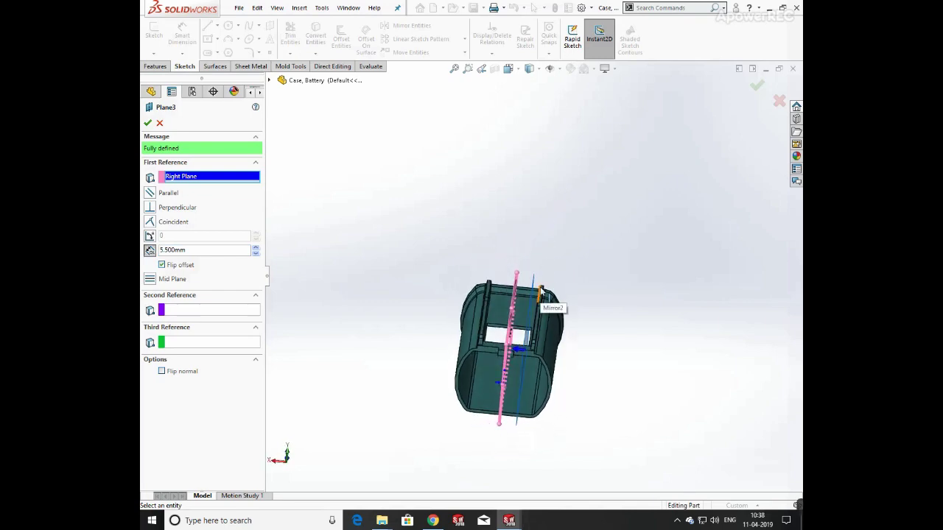
left_click(150, 124)
- Roll the feature history forward past Extrude10 and open its Sketch21 for editing
left_click_drag(221, 478, 233, 394)
left_click(212, 403)
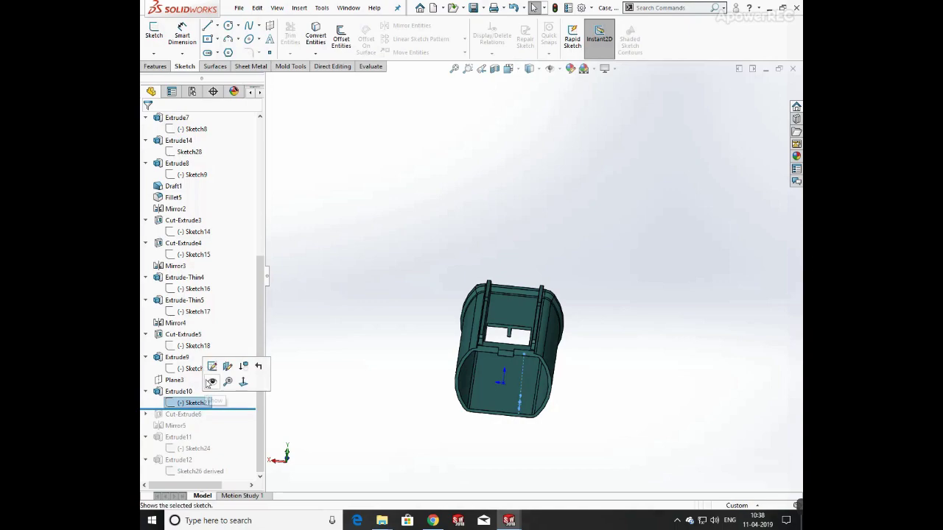
left_click(213, 365)
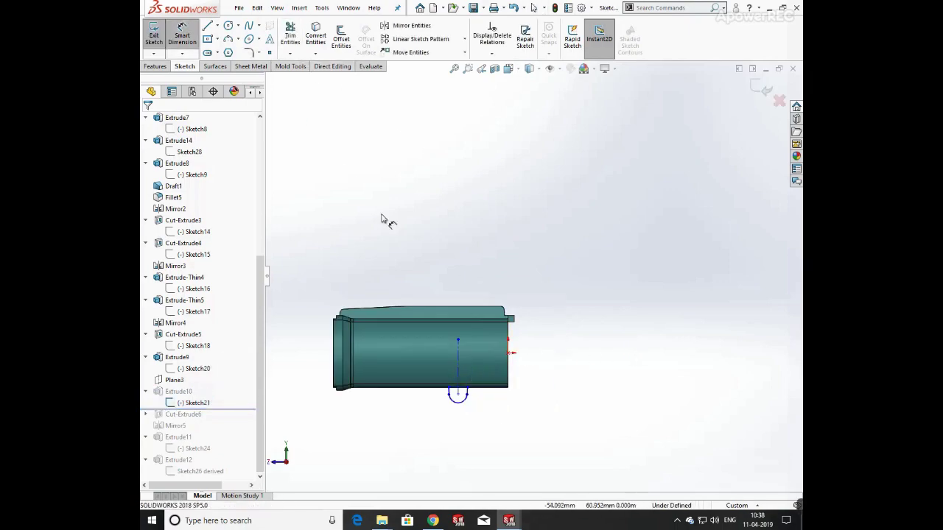
- Dimension the lug profile's top line, bottom arc radius and the vertical extent of its short side line, and close the sketch
scroll(538, 302, "up", 5)
left_click(567, 245)
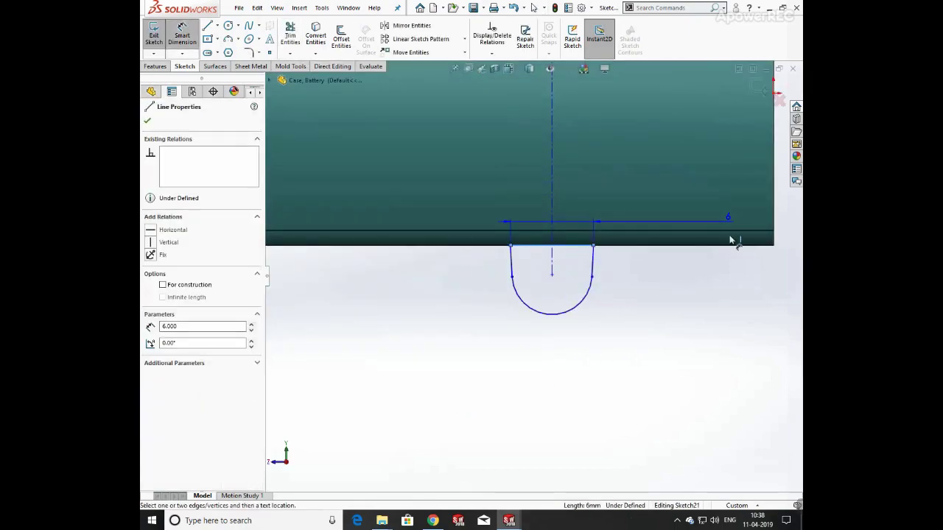
scroll(733, 232, "down", 2)
left_click(726, 216)
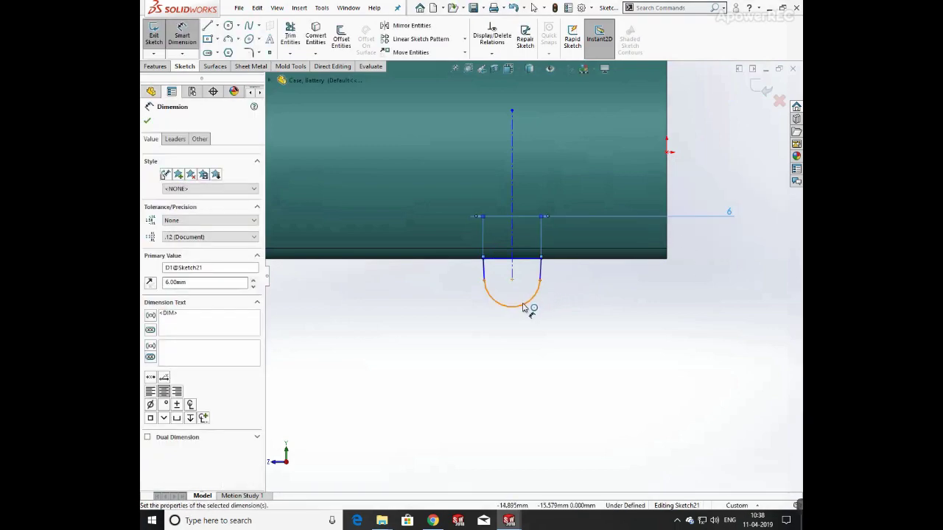
left_click_drag(526, 308, 497, 345)
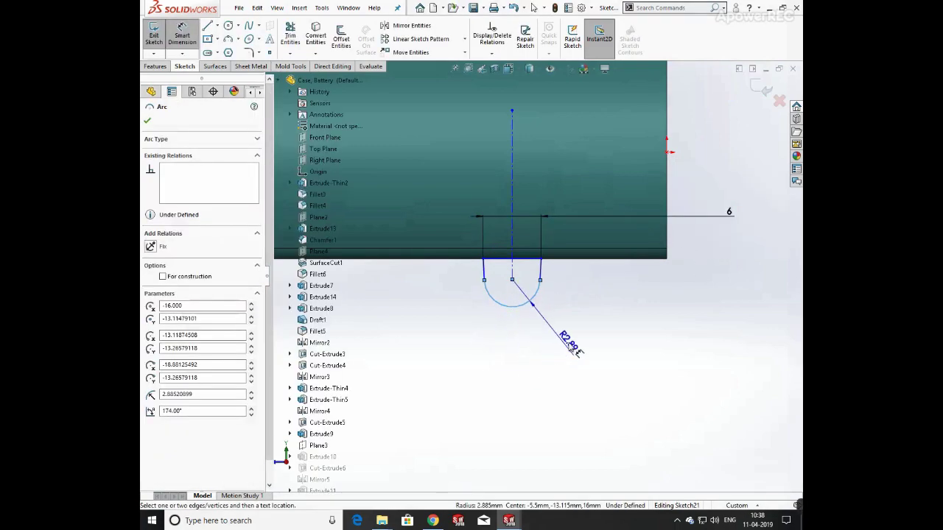
left_click(557, 340)
left_click(542, 270)
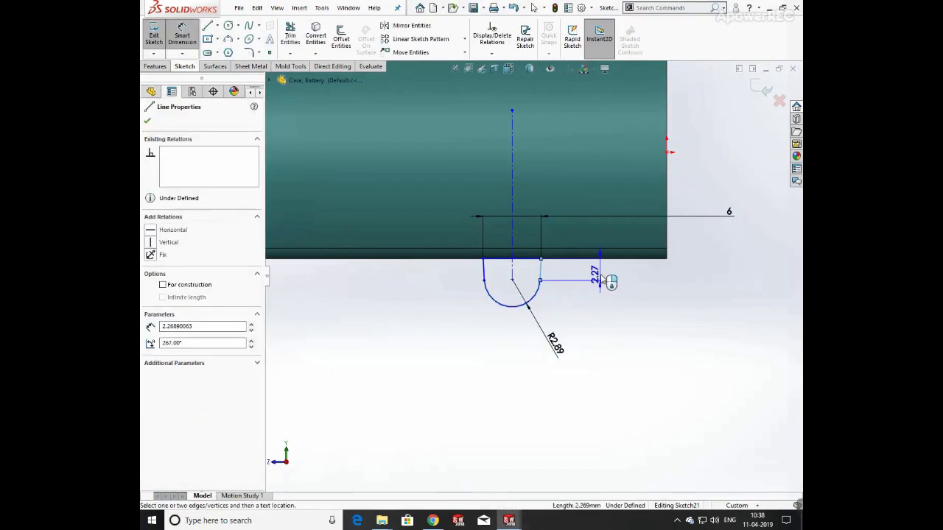
left_click(601, 274)
left_click(558, 258)
scroll(649, 316, "up", 4)
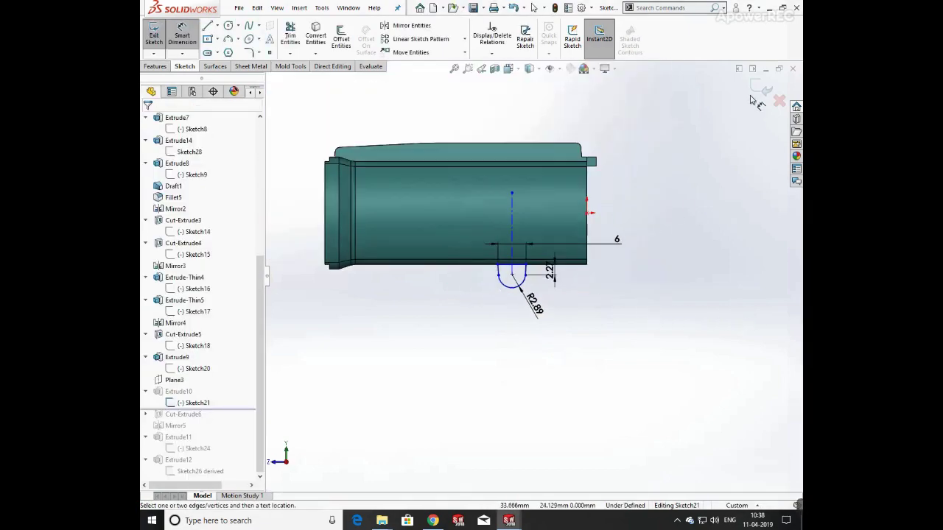
left_click(759, 88)
- Review the definition of Extrude10, including the lug's extrusion direction and depth
mouse_move(334, 399)
middle_mouse_down()
mouse_move(396, 275)
mouse_move(402, 237)
middle_mouse_up()
left_click(179, 392)
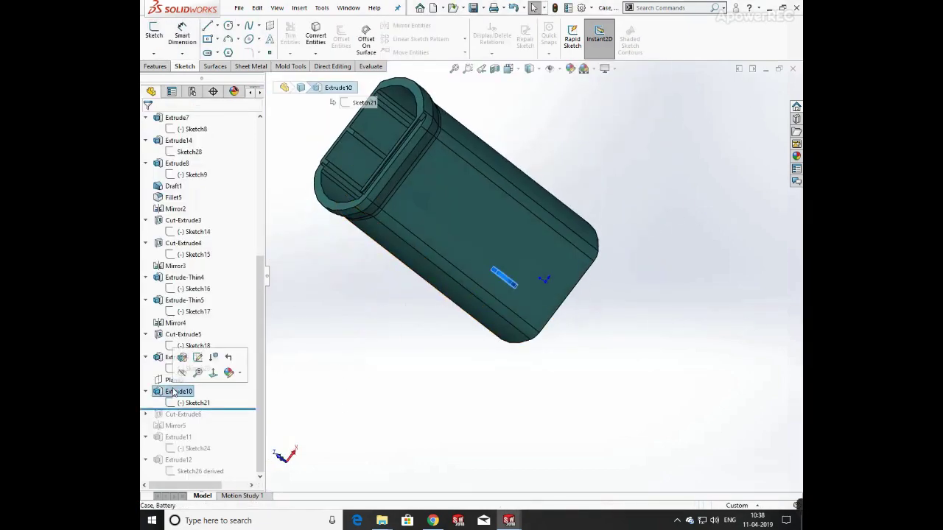
left_click(184, 358)
middle_click_drag(504, 317, 505, 300)
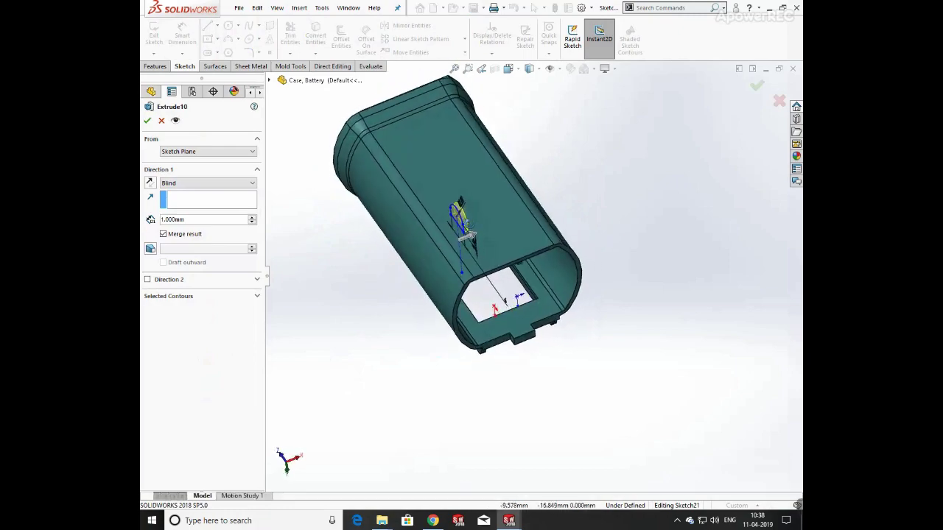
left_click(148, 121)
- Roll the feature history forward past Cut-Extrude6, inspect the hole circle in its Sketch22, and close the sketch
left_click_drag(243, 408, 236, 421)
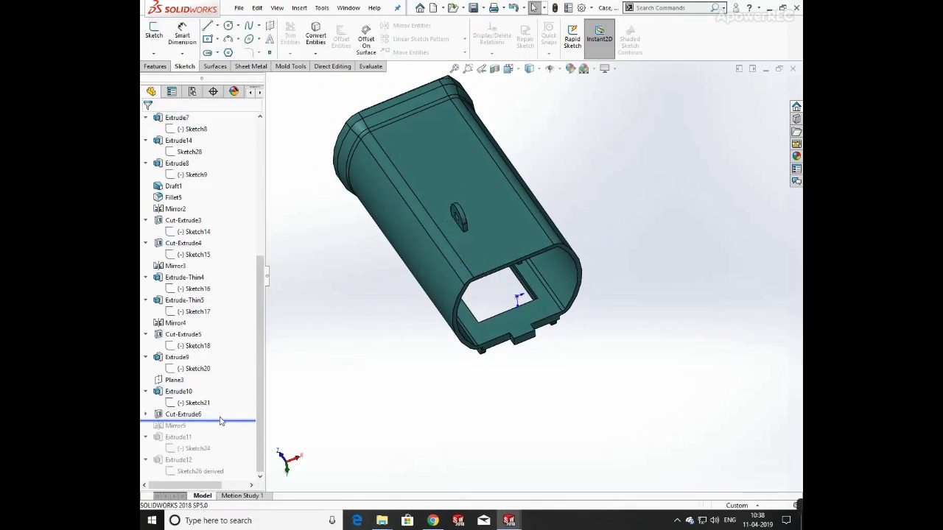
left_click(147, 415)
left_click(185, 426)
left_click(190, 392)
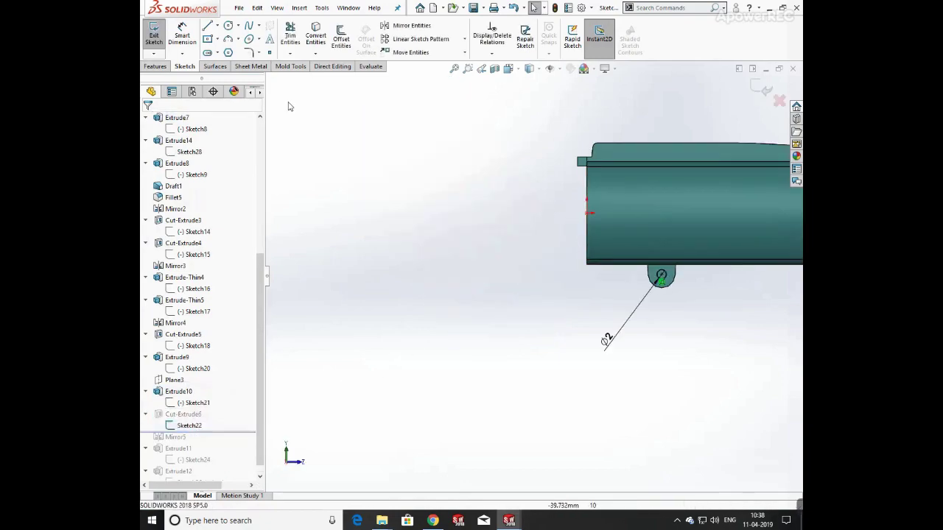
left_click(759, 90)
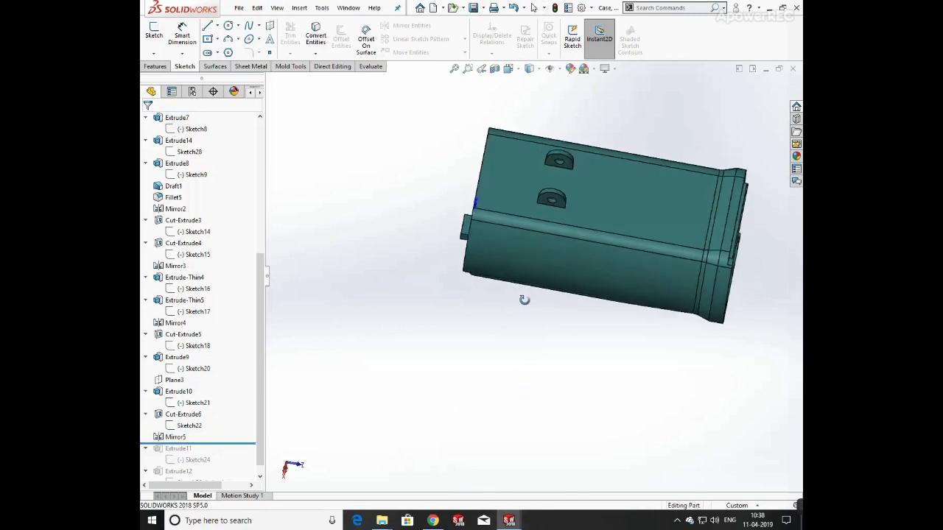
- Review the definition of Mirror5, including its mirror plane and the features it mirrors
left_click(185, 440)
left_click(190, 413)
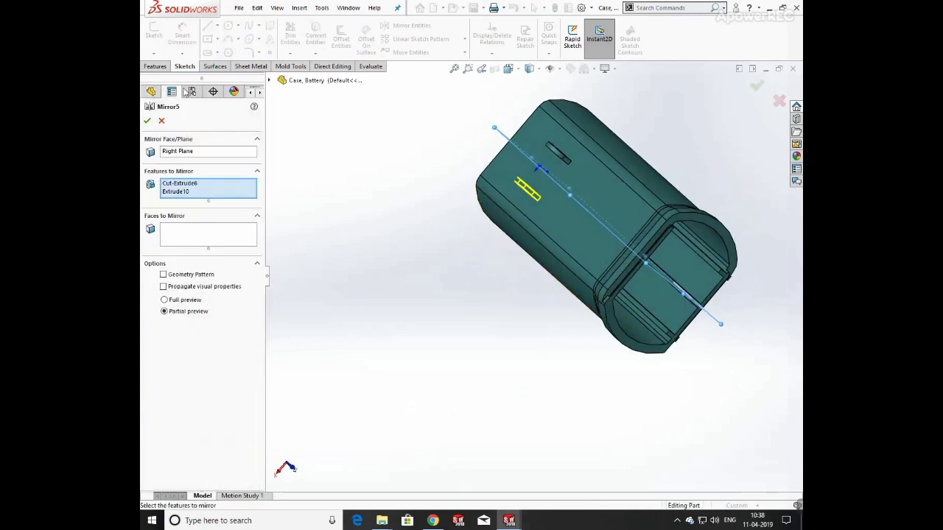
left_click(147, 122)
- Roll the feature history forward past Extrude11 and open its Sketch24 for editing
scroll(236, 406, "down", 10)
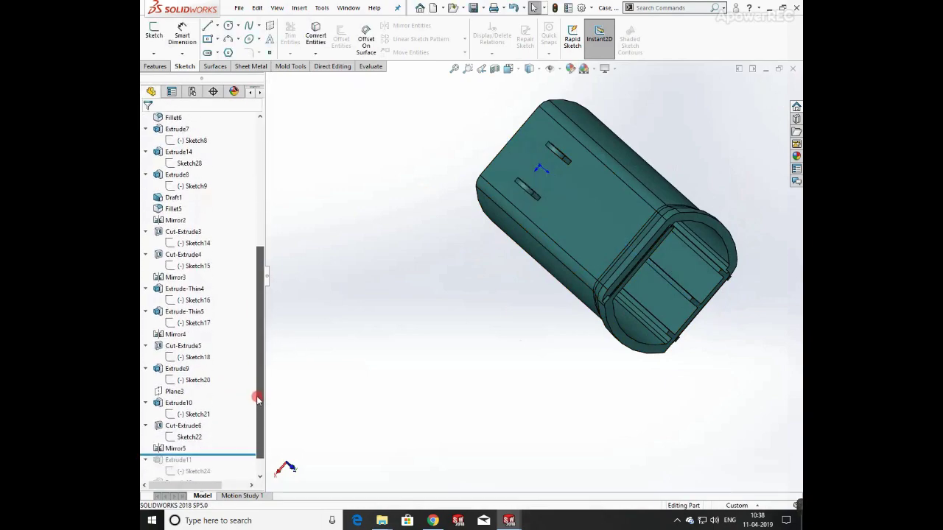
left_click_drag(224, 431, 218, 454)
left_click(193, 449)
left_click(209, 420)
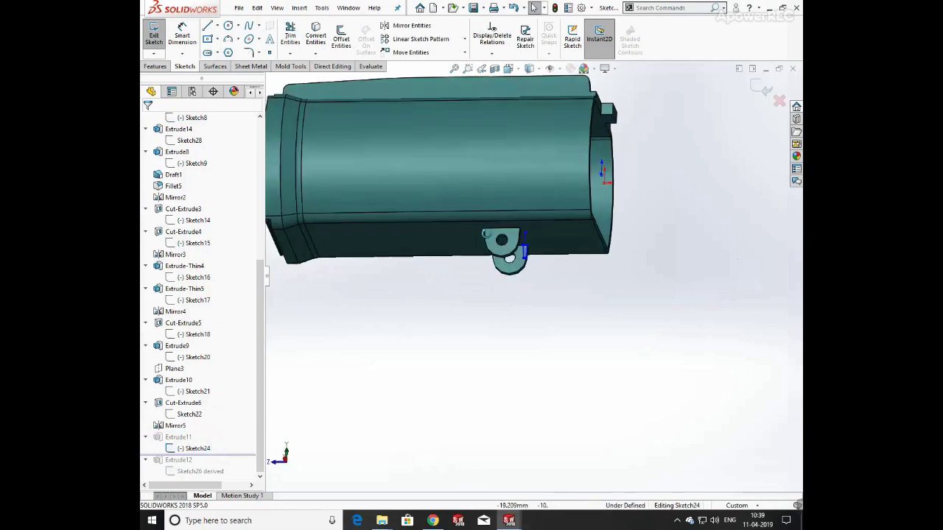
- Dimension the length of the slanted side of the small rectangular profile beside the lug in Sketch24
mouse_move(487, 234)
middle_mouse_down()
mouse_move(424, 226)
mouse_move(465, 257)
mouse_move(593, 255)
mouse_move(475, 289)
mouse_move(495, 274)
middle_mouse_up()
scroll(476, 274, "down", 6)
middle_click(487, 248)
left_click(190, 42)
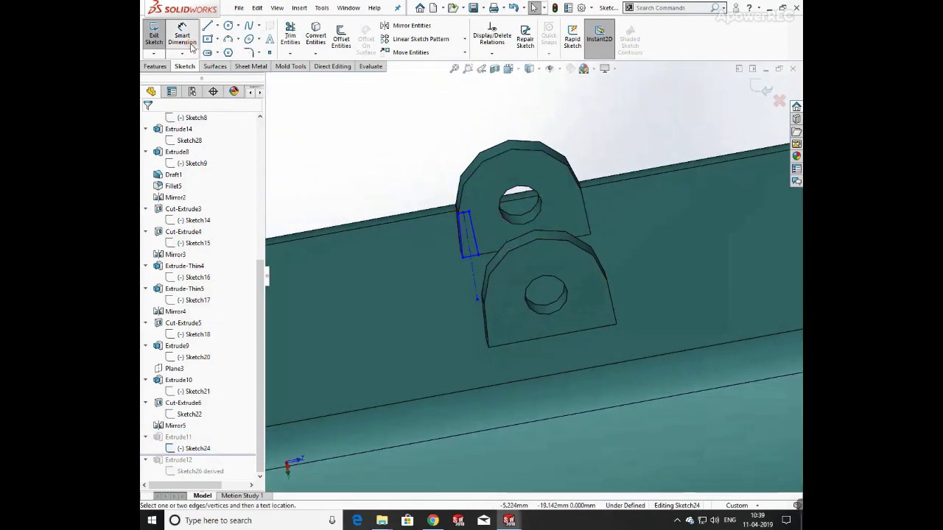
left_click(476, 242)
left_click(689, 213)
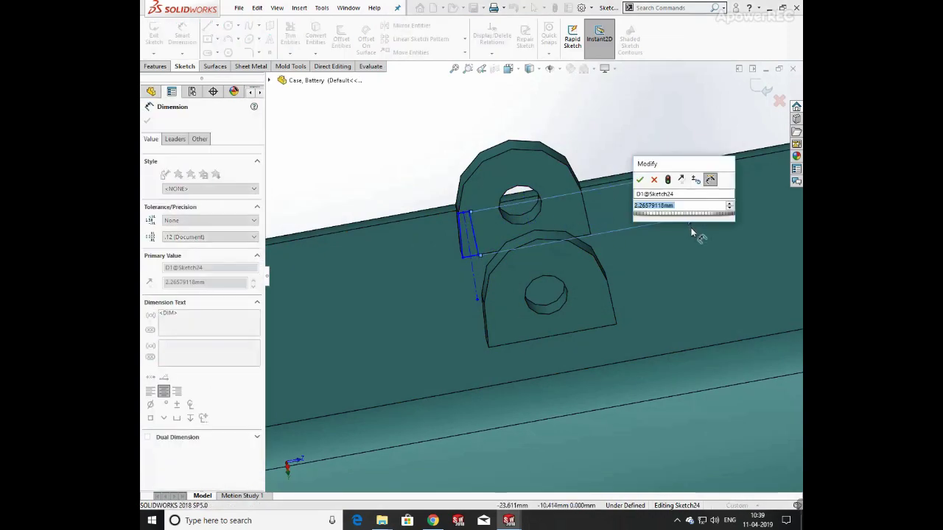
key("Return")
- Dimension the angle between the profile's slanted side and its short base line, and close Sketch24
scroll(478, 254, "down", 5)
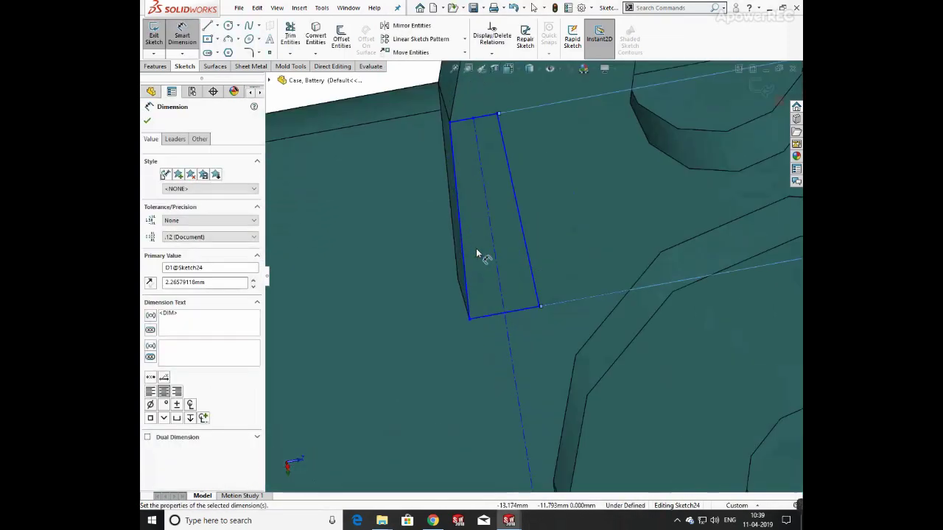
left_click(528, 313)
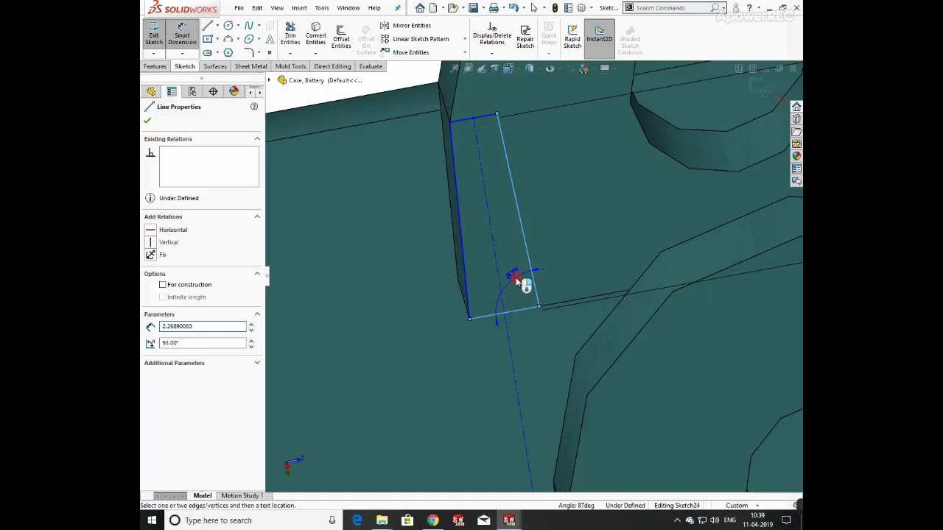
left_click(518, 283)
left_click(472, 268)
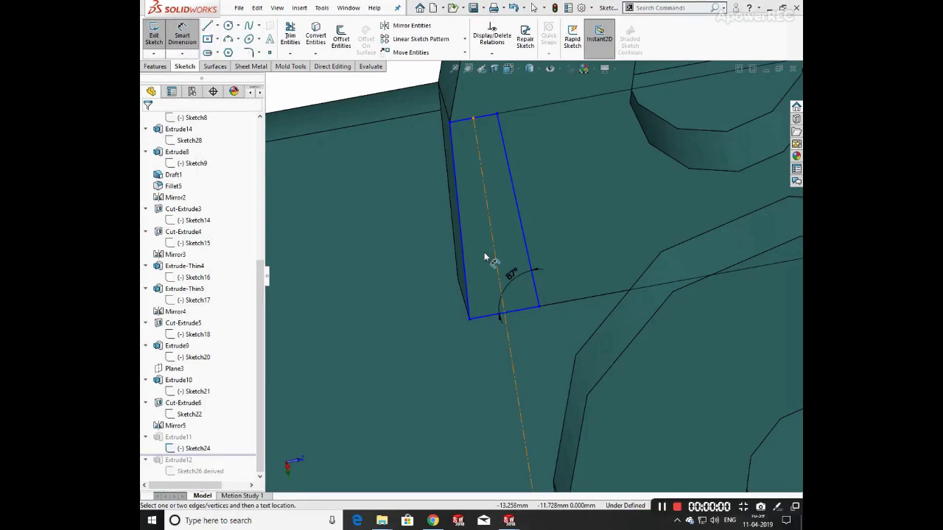
scroll(536, 278, "up", 5)
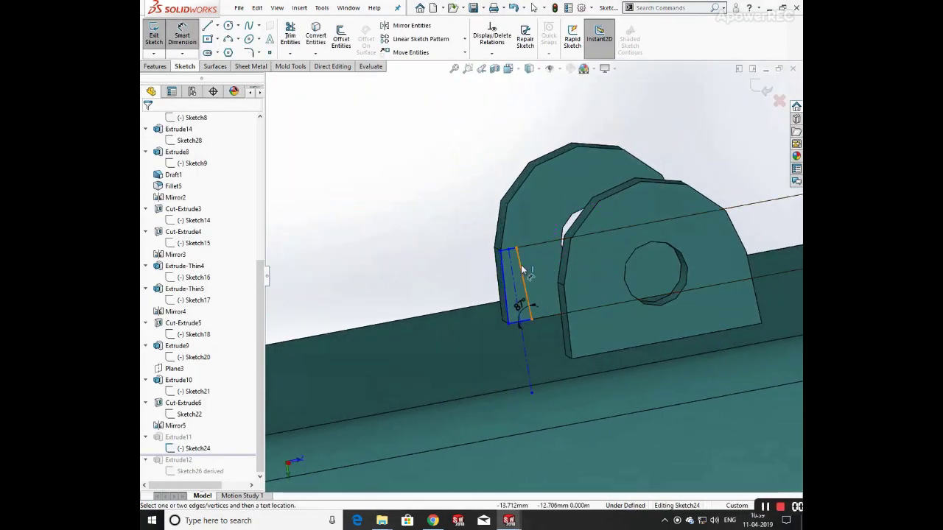
left_click(763, 89)
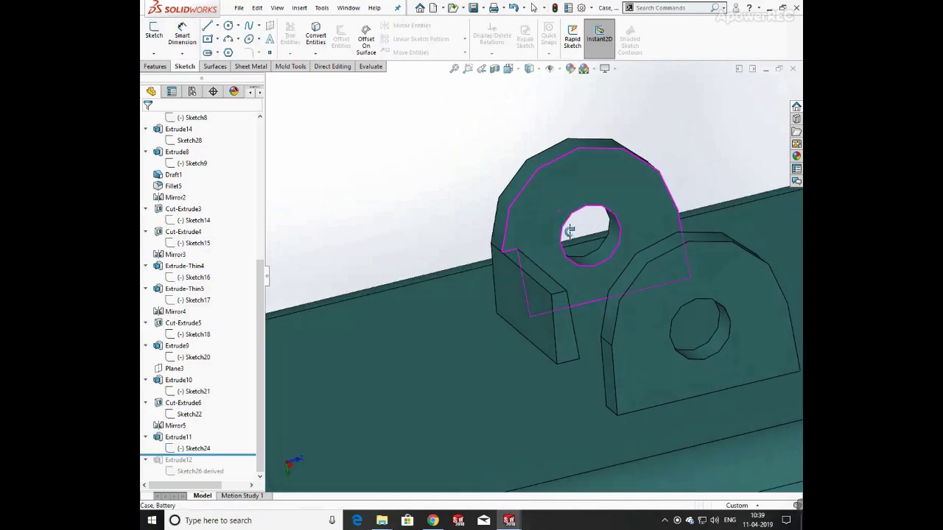
- Review the definition of Extrude11, including its end condition and depth
left_click(178, 437)
left_click(193, 407)
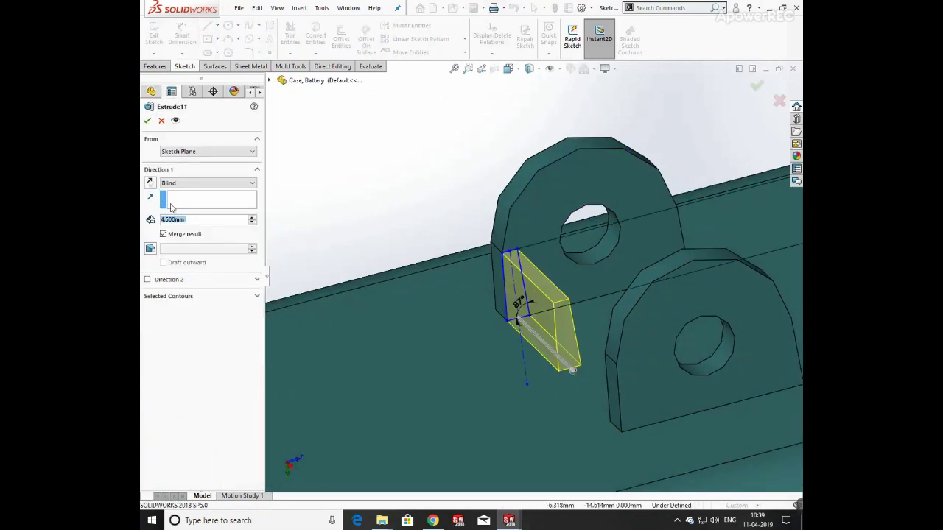
left_click(146, 122)
- Roll the feature history forward past Extrude12, inspect its derived Sketch26 at the lug, and close the sketch
left_click_drag(229, 455, 221, 478)
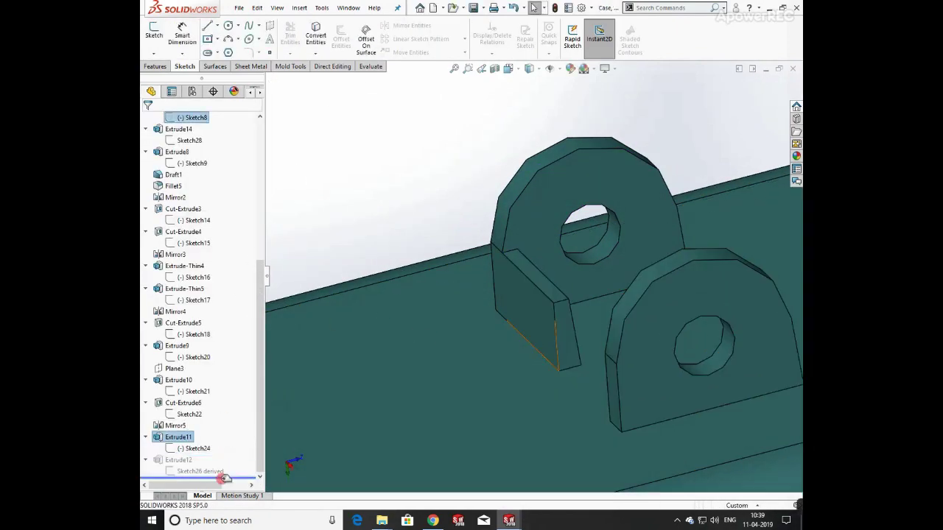
middle_click_drag(594, 354, 760, 358)
scroll(760, 358, "up", 5)
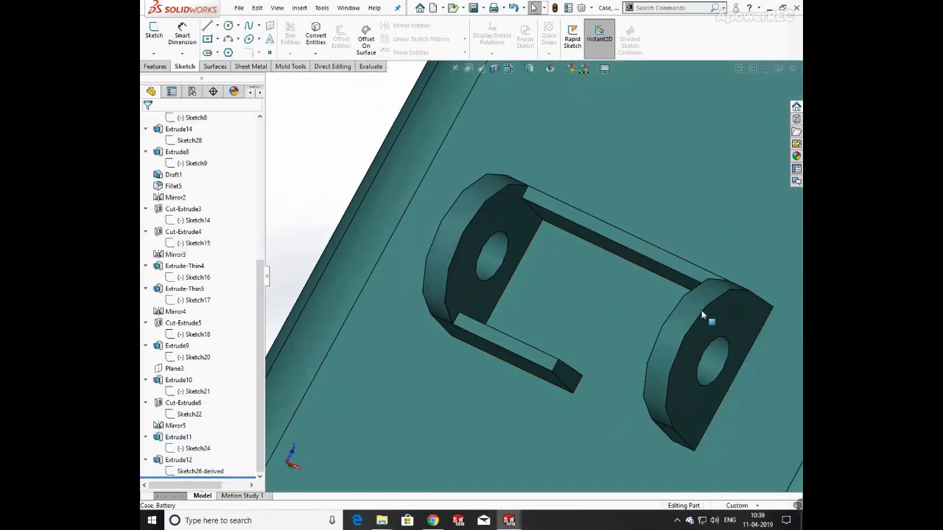
middle_click_drag(701, 310, 723, 279)
left_click(197, 472)
left_click(193, 440)
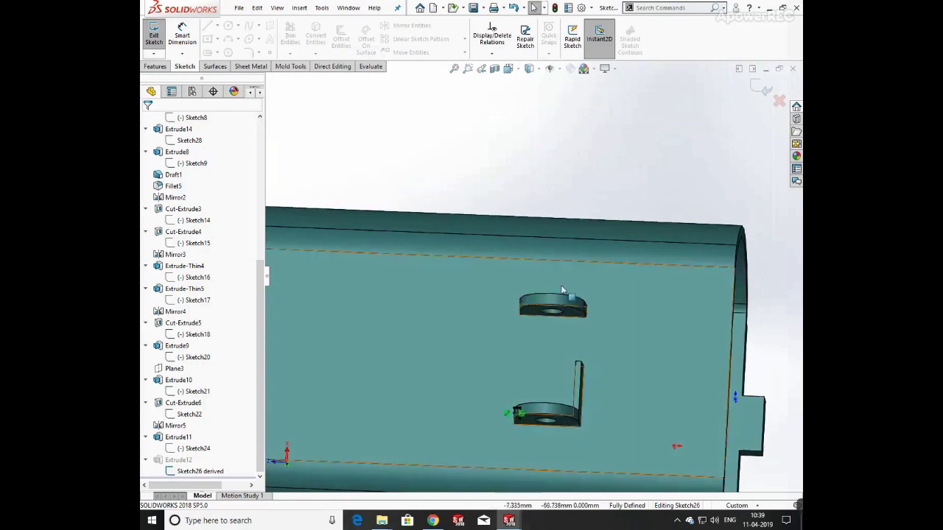
mouse_move(561, 290)
middle_mouse_down()
mouse_move(449, 449)
mouse_move(634, 228)
mouse_move(590, 324)
middle_mouse_up()
left_click(762, 89)
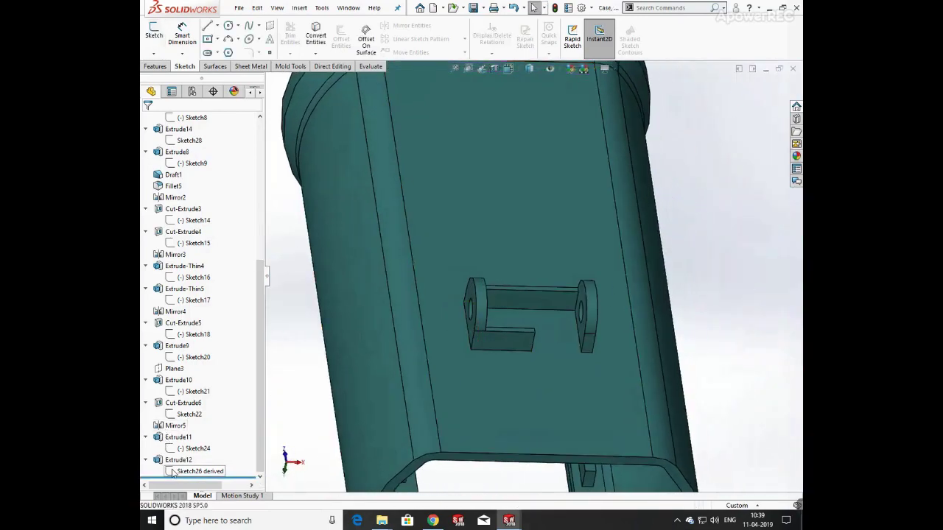
- Review the definition of Extrude12, including its end condition and target face on the opposite lug
left_click(179, 460)
left_click(187, 430)
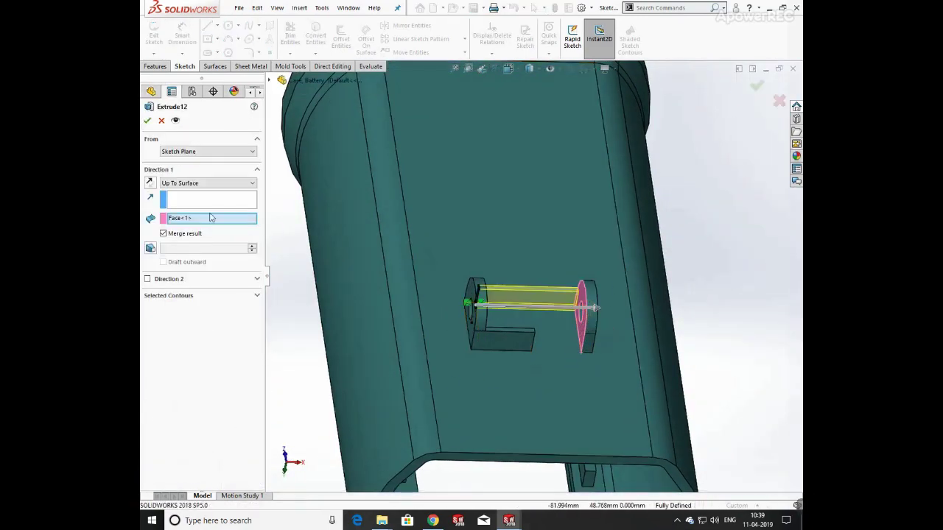
left_click(147, 122)
- View the whole Case, Battery part from another side and close it without saving
key("f")
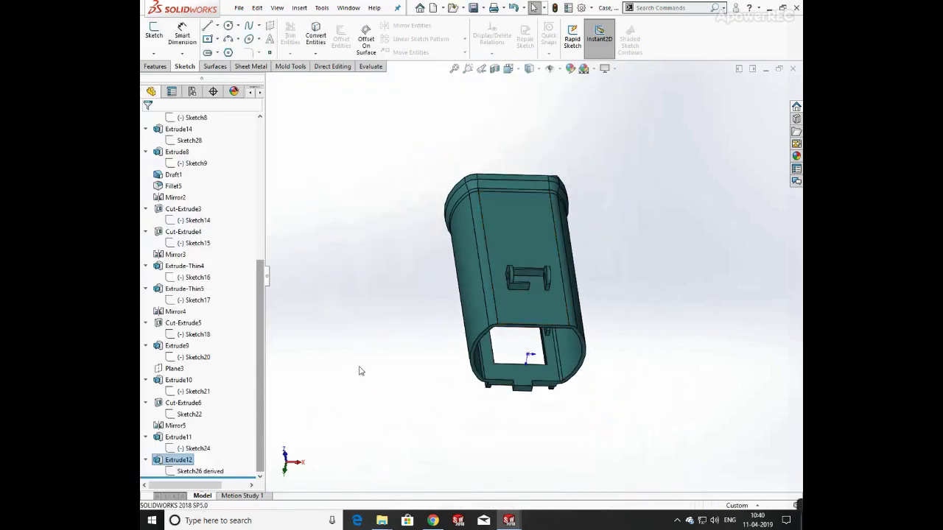
middle_click_drag(361, 371, 501, 317)
left_click(793, 70)
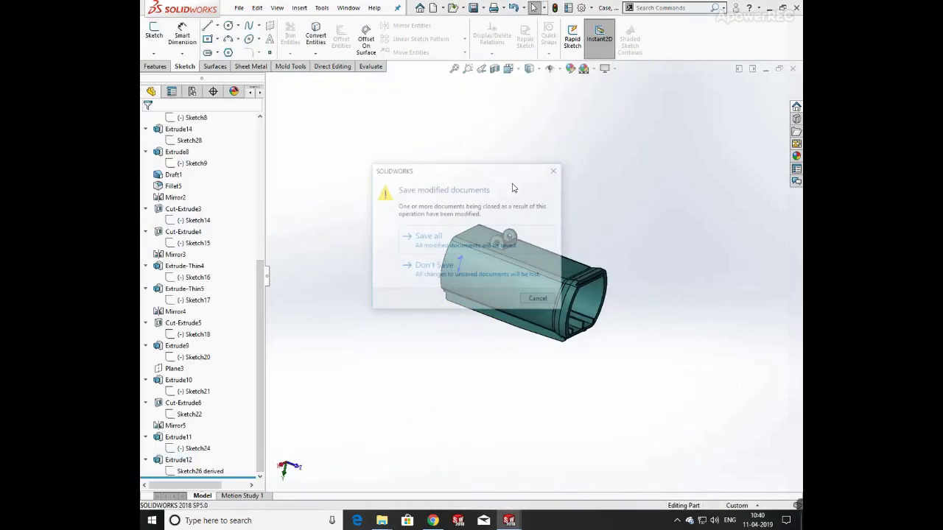
left_click(476, 274)
- Open Sketch1 of Extrude1 in the Clip, Swivel part for editing
middle_click_drag(476, 277, 315, 271)
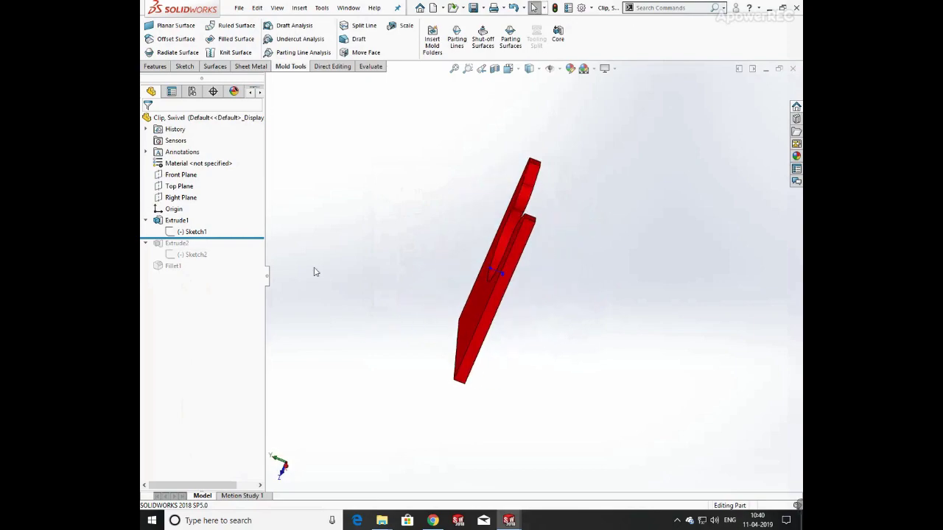
left_click(195, 122)
middle_click_drag(649, 267, 547, 266)
left_click(195, 230)
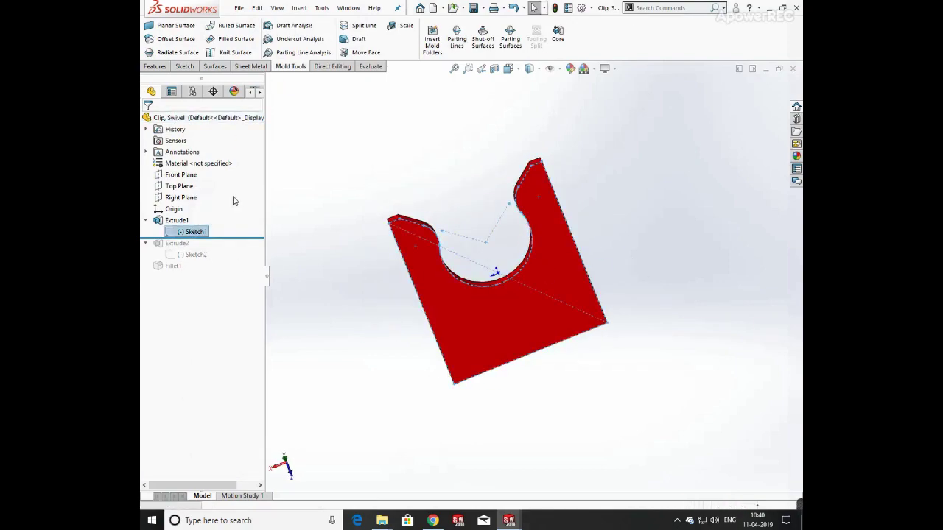
left_click(232, 200)
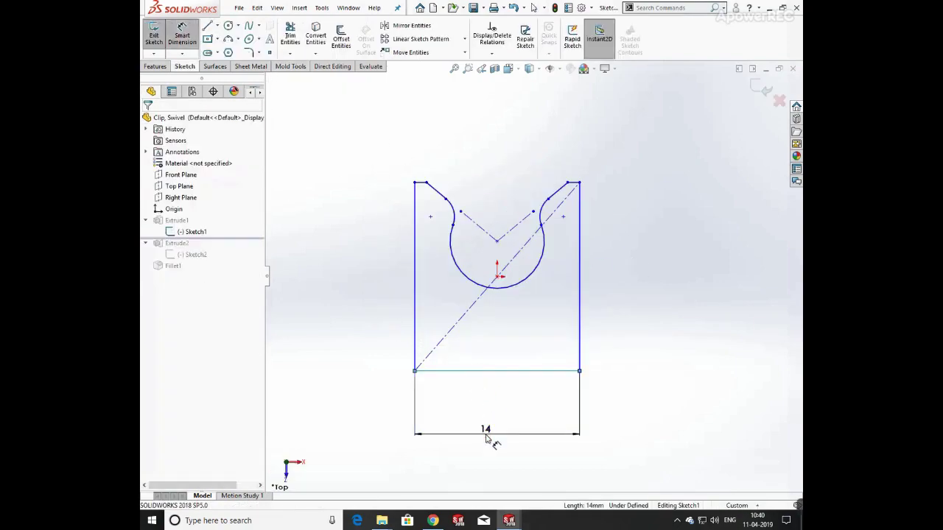
- Dimension the overall width and height of the clip profile in Sketch1
left_click(486, 434)
key("Return")
left_click(581, 273)
left_click(641, 271)
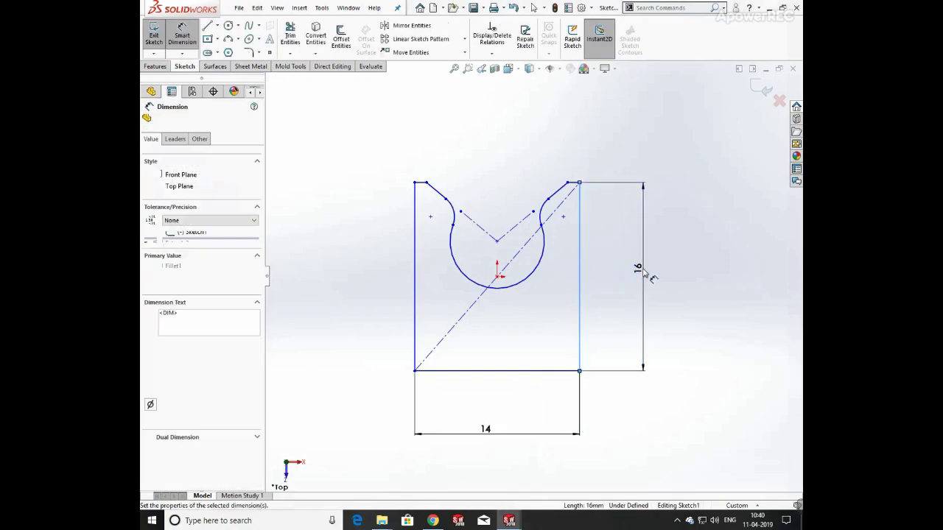
key("Return")
- Dimension the radius of the clip's large arc and the vertical distance from its centre to the origin
left_click(518, 287)
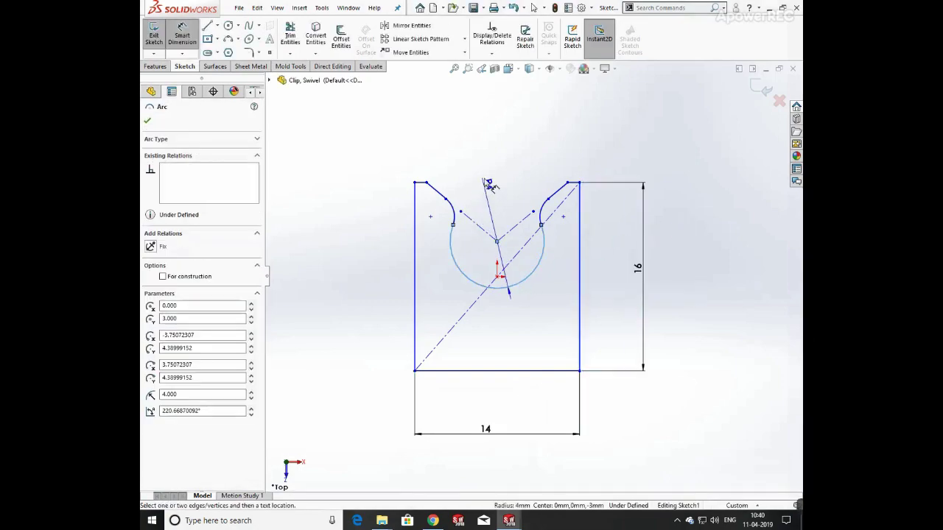
left_click(503, 150)
key("Return")
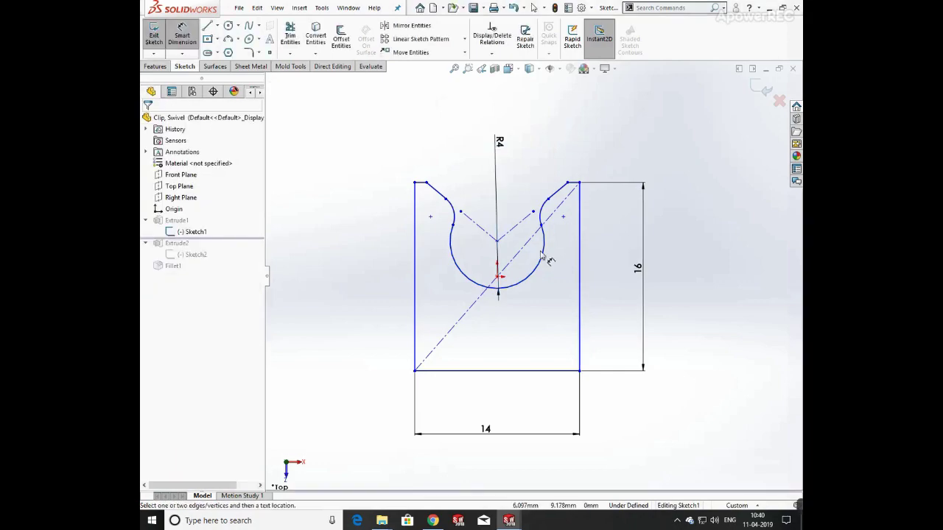
left_click(499, 275)
left_click(481, 254)
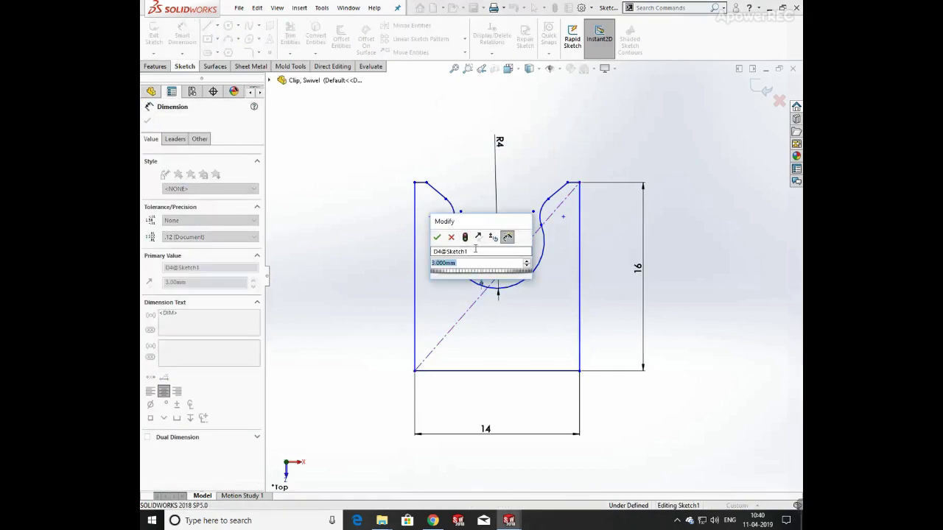
key("Return")
- Dimension the short horizontal edge at the clip's left tip and the radius of the small arc beside the opening
left_click(421, 182)
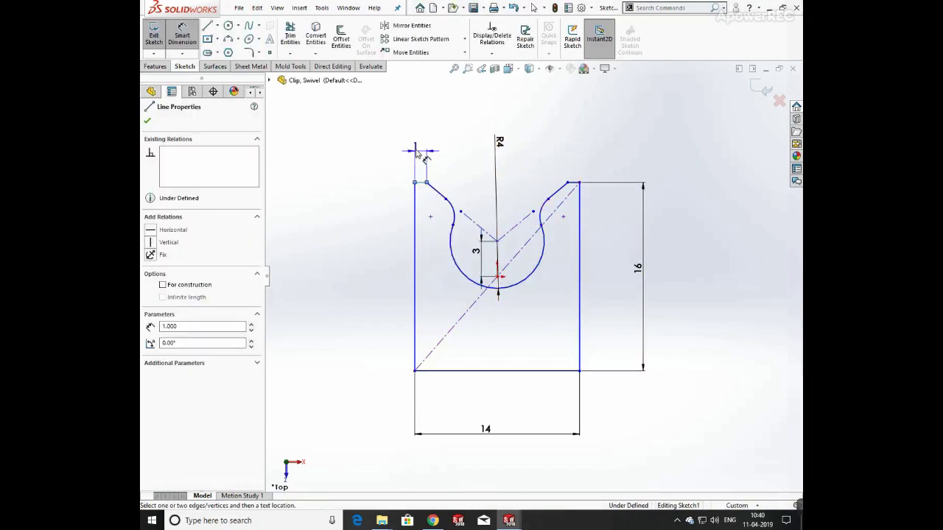
left_click(388, 124)
key("Return")
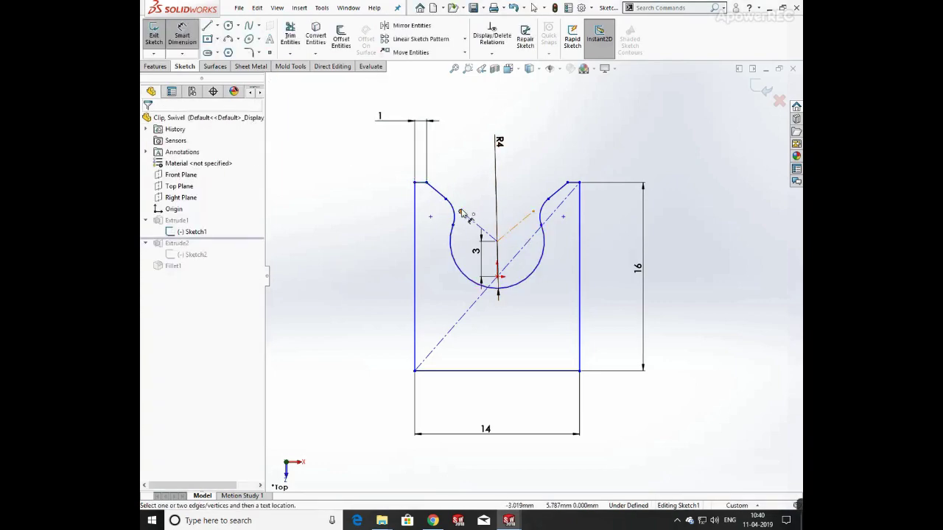
left_click(449, 208)
left_click(445, 218)
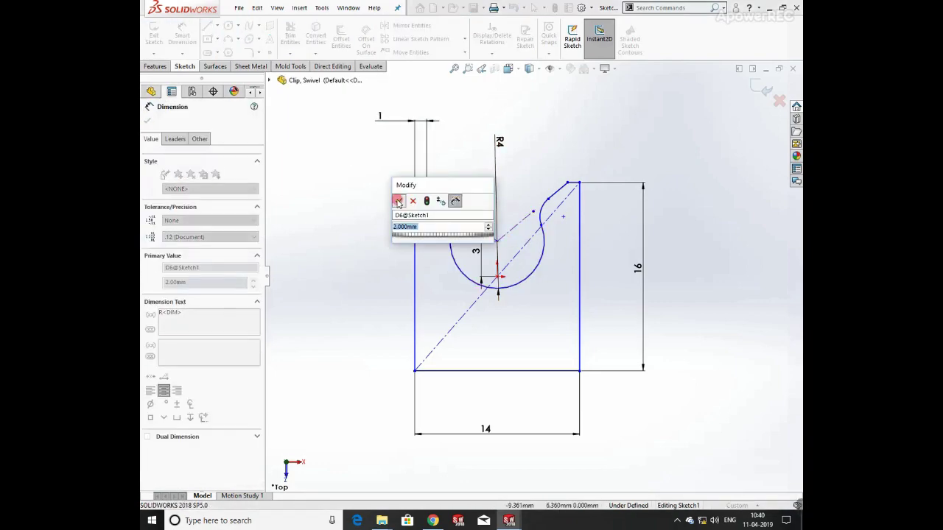
key("Return")
left_click(442, 198)
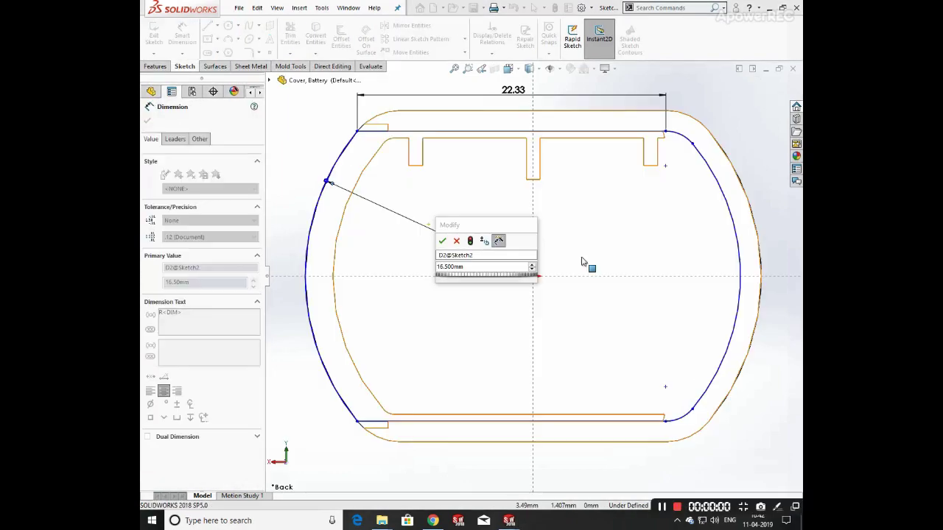
- Dimension the radii of the large left and right side arcs in Sketch2 of the Cover, Battery part
left_click(442, 242)
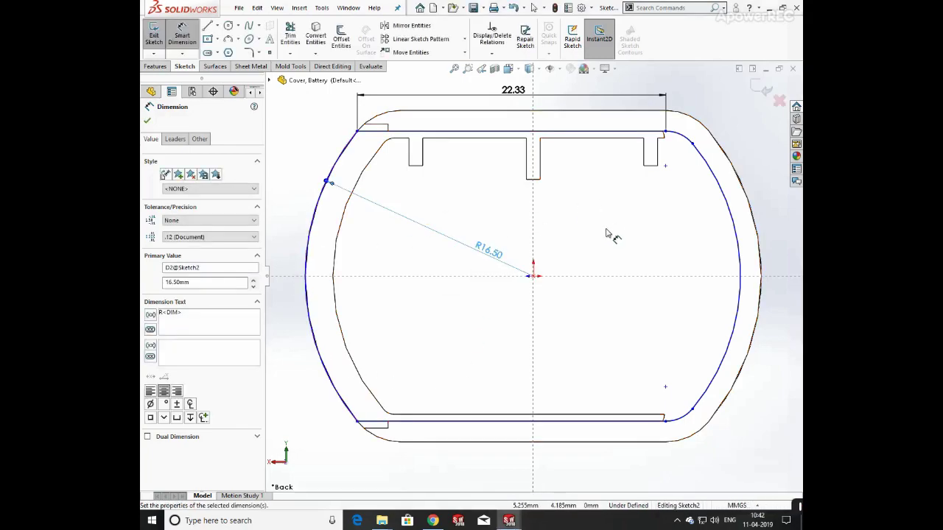
left_click(684, 274)
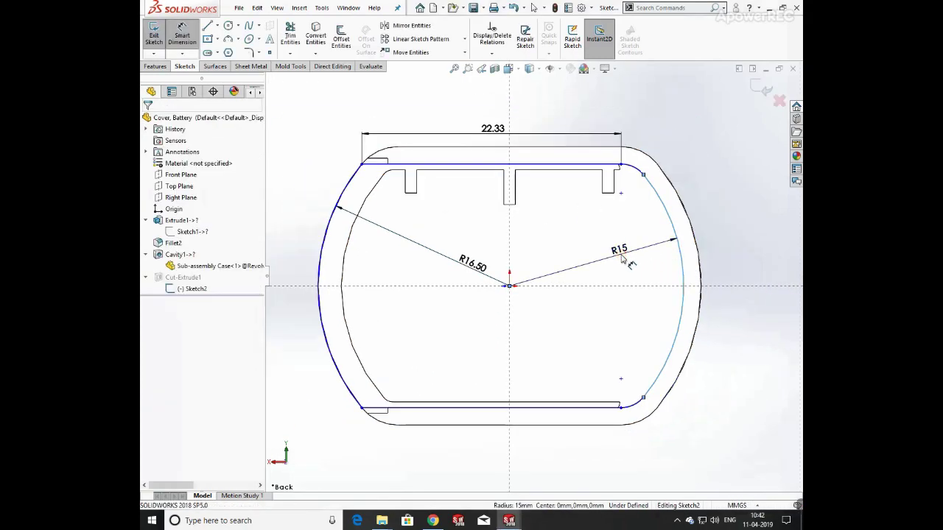
left_click(619, 249)
key("Return")
- Dimension the radius of the upper right corner arc and close Sketch2
left_click(633, 171)
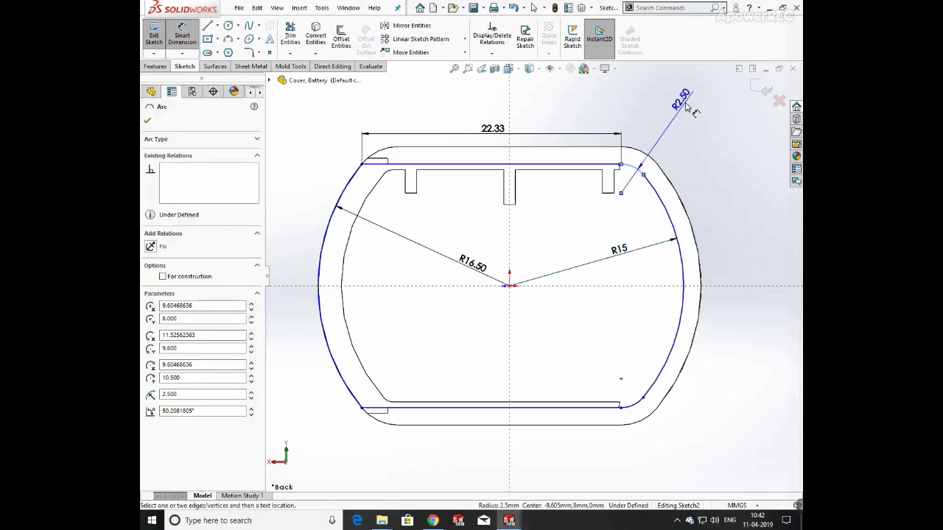
left_click(685, 107)
left_click(762, 88)
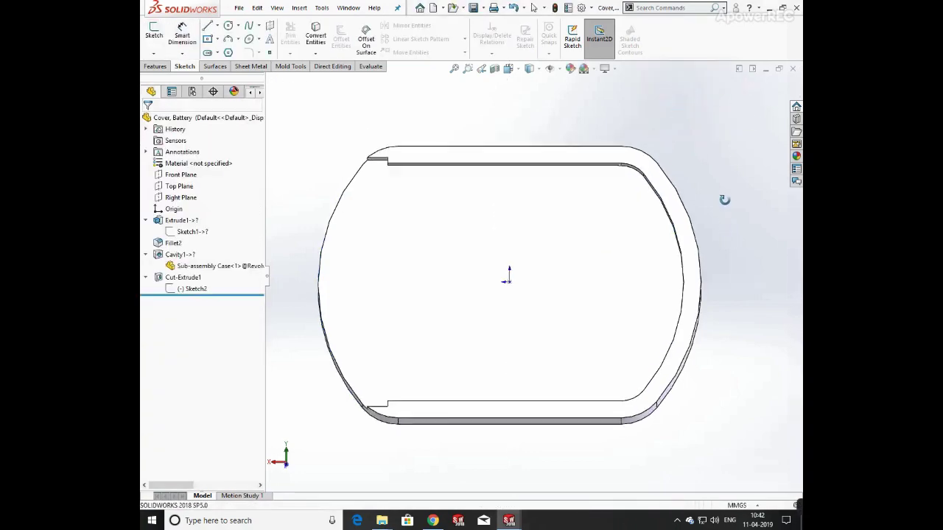
- Review the definition of Cut-Extrude1 from several angles, and close the Cover, Battery part
left_click(182, 288)
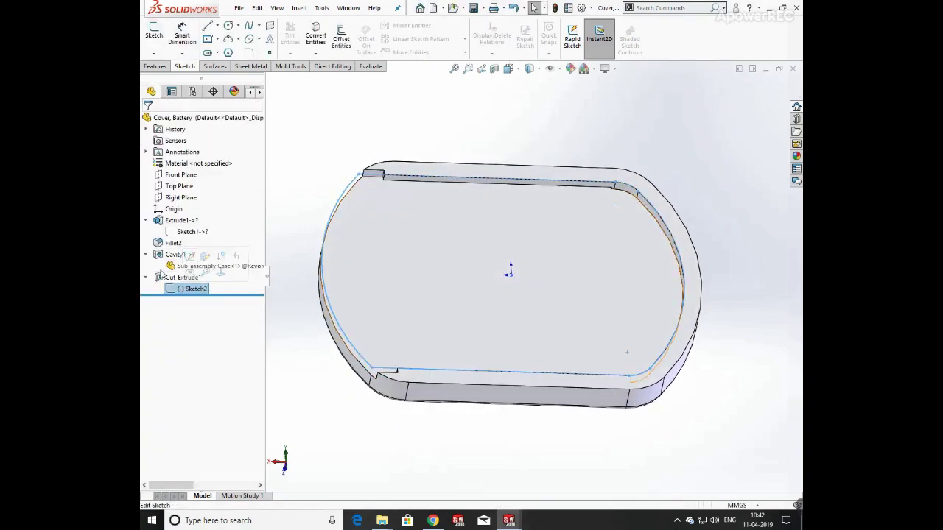
left_click(161, 276)
left_click(170, 246)
middle_click_drag(443, 236, 462, 221)
middle_click_drag(399, 223, 466, 104)
left_click(147, 121)
left_click(794, 70)
left_click(413, 244)
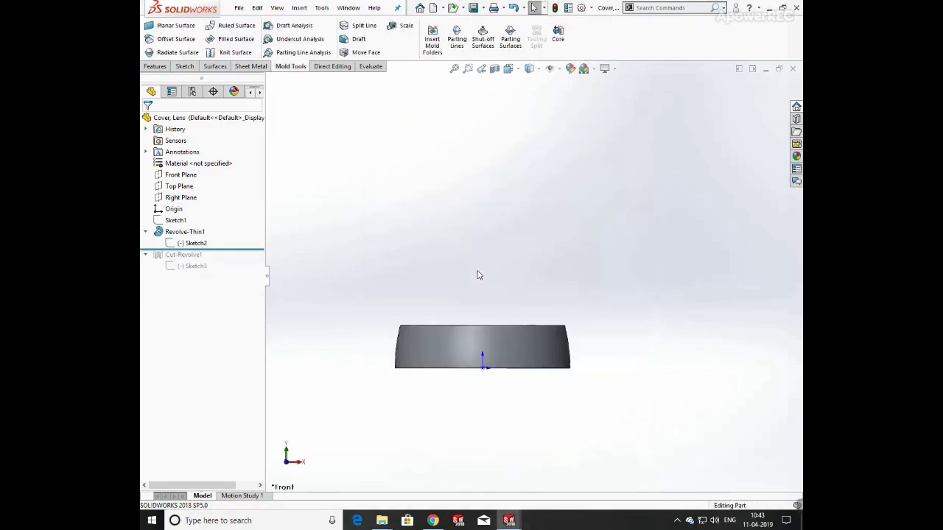
- Open Sketch2 of Revolve-Thin1 for editing and dimension the bottom construction line's length and the arc's radius
middle_click_drag(525, 165, 320, 252)
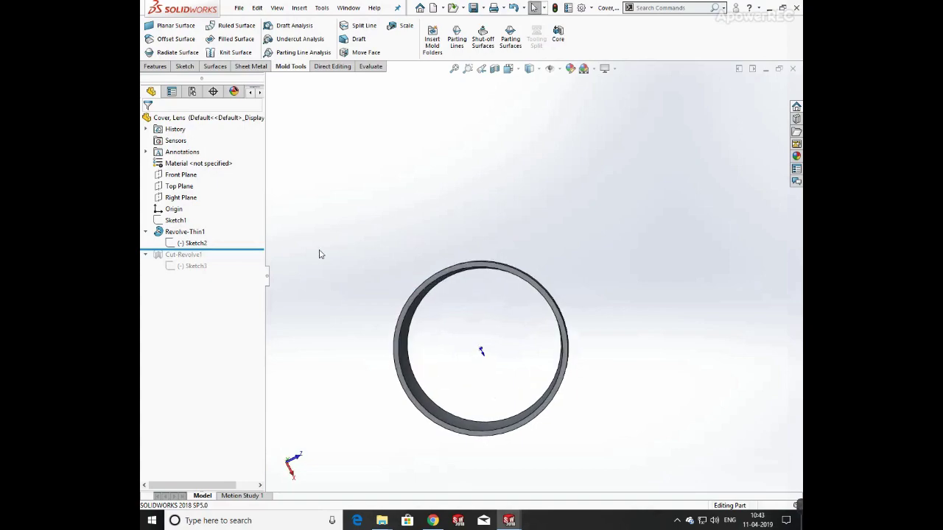
left_click(193, 245)
left_click(206, 212)
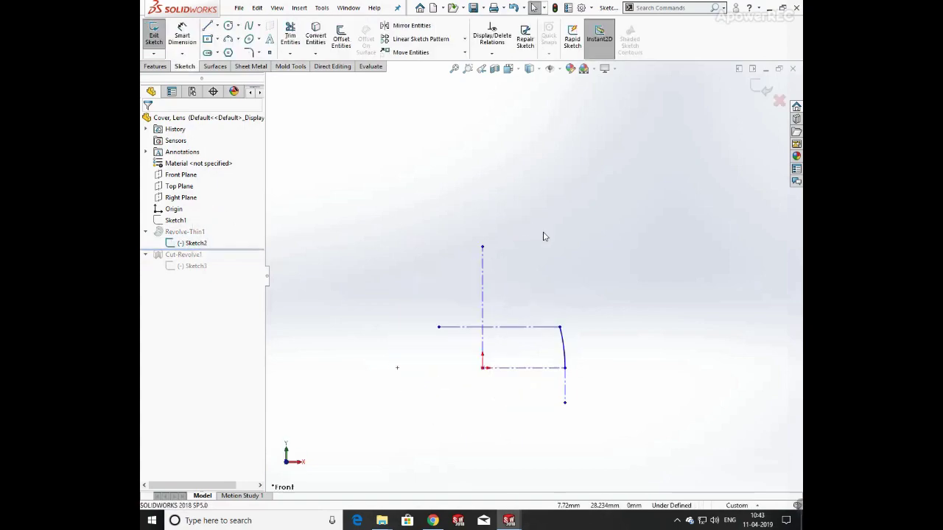
left_click(190, 37)
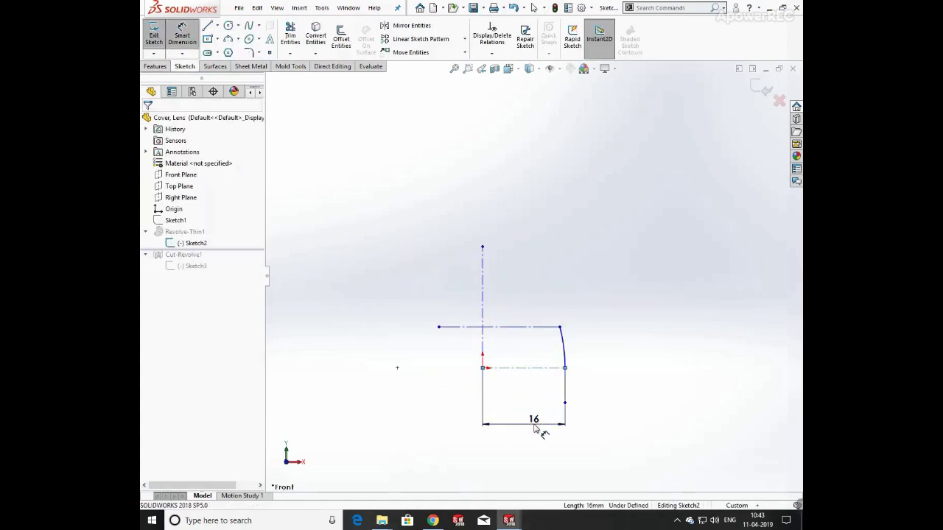
left_click(535, 423)
left_click(491, 410)
left_click(697, 366)
left_click(564, 352)
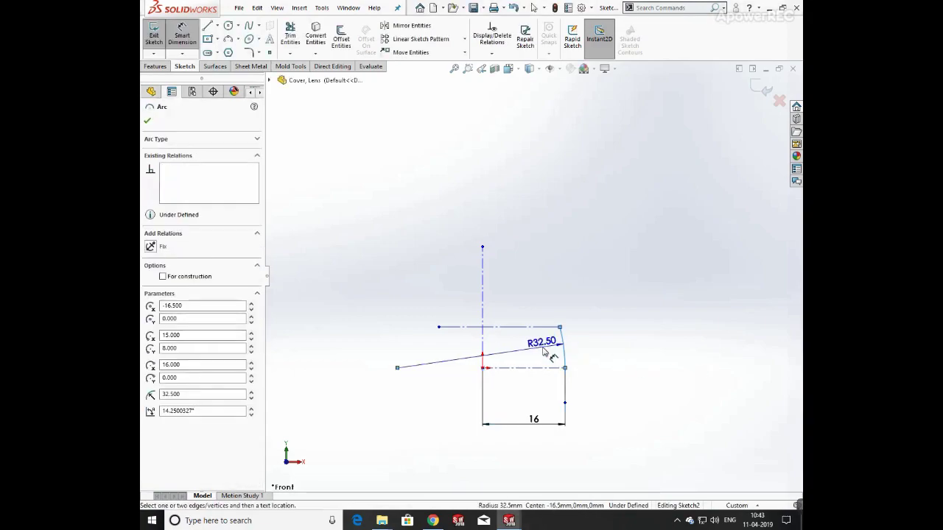
left_click(538, 353)
key("Return")
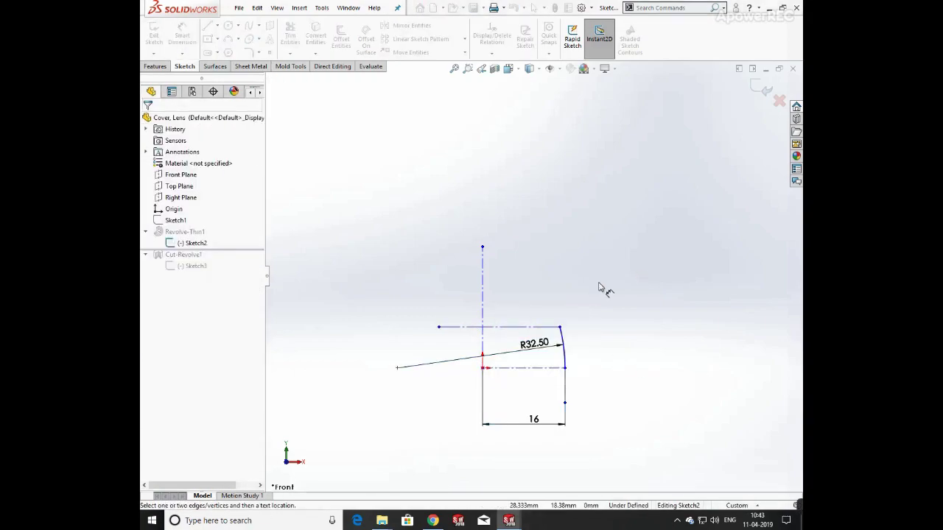
- Dimension the origin to the upper horizontal centerline and the vertical distance between the arc's endpoints, and close Sketch2
left_click(486, 328)
left_click(398, 367)
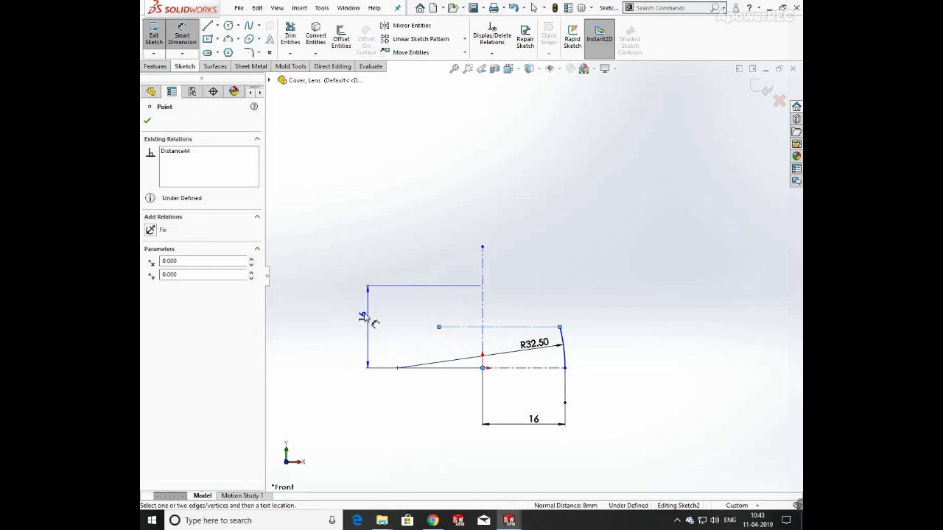
left_click(363, 312)
left_click(319, 294)
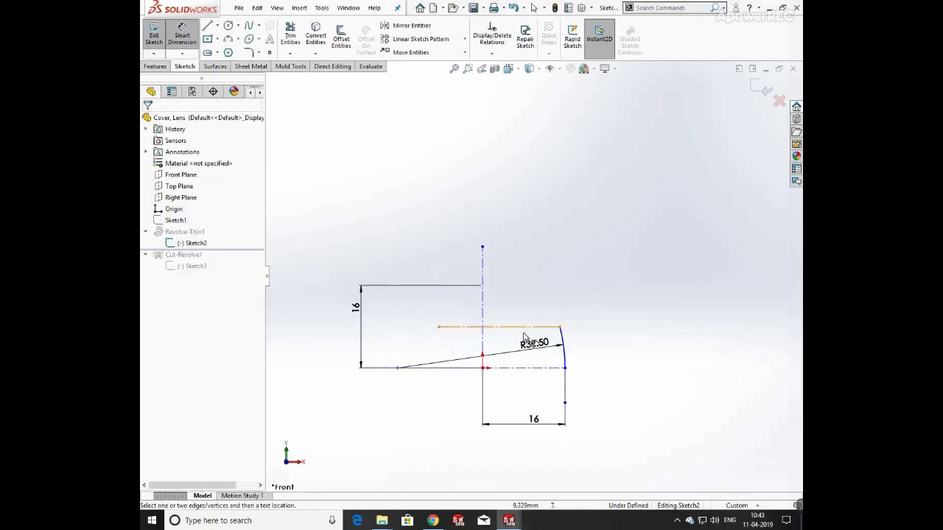
left_click(560, 328)
left_click(565, 366)
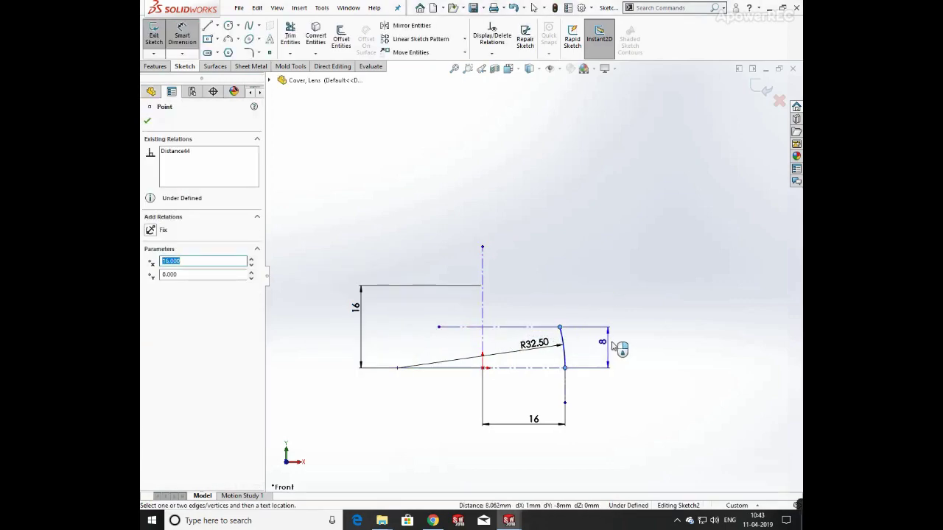
left_click(591, 324)
left_click(591, 324)
left_click(762, 92)
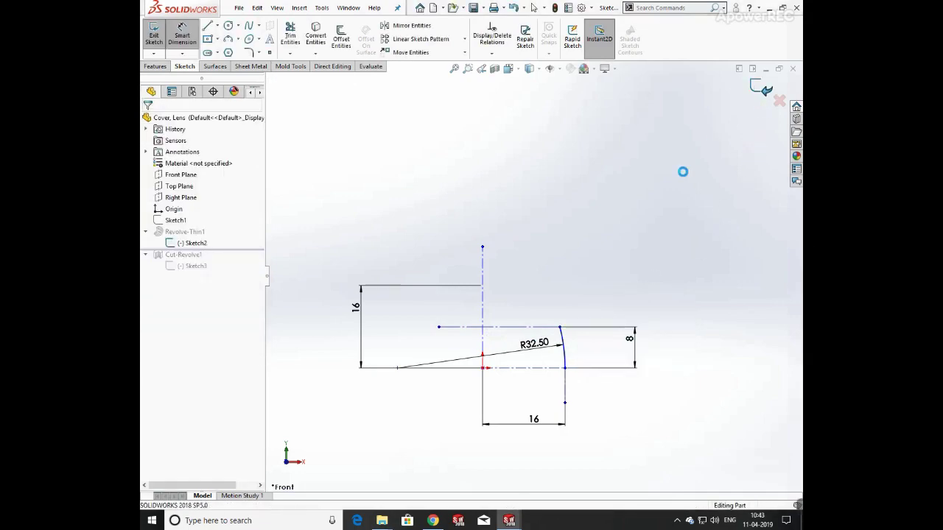
- Inspect the revolved ring and roll the Cover, Lens history forward past Cut-Revolve1
middle_click_drag(631, 227, 598, 300)
left_click(206, 235)
left_click(608, 175)
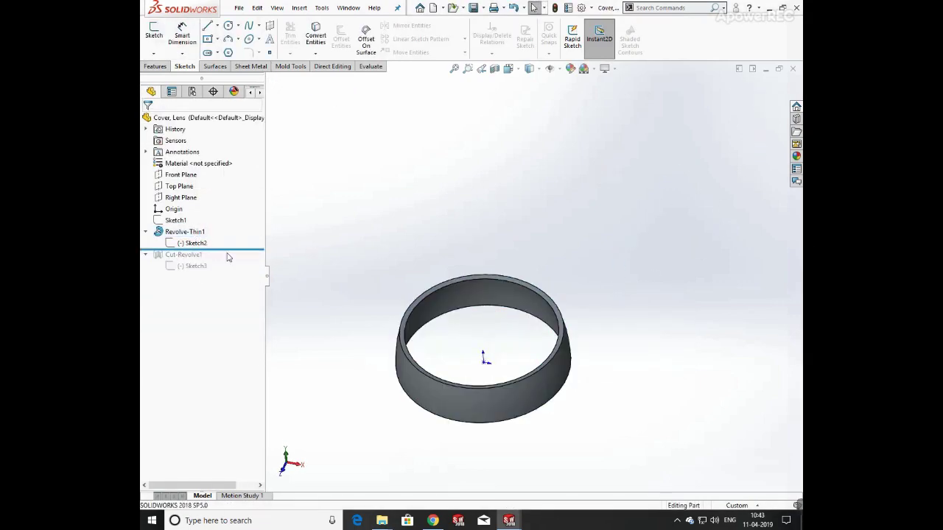
left_click_drag(217, 293, 216, 291)
left_click(492, 283)
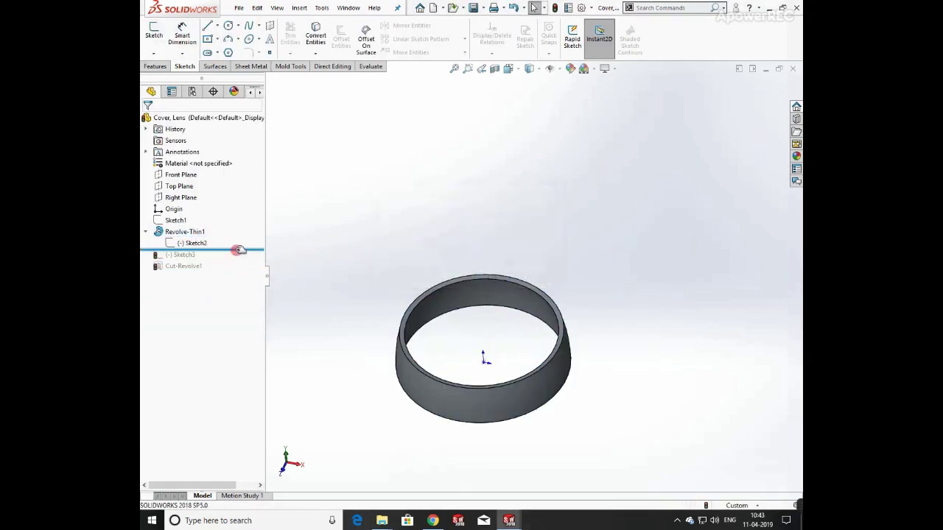
left_click_drag(242, 261, 232, 287)
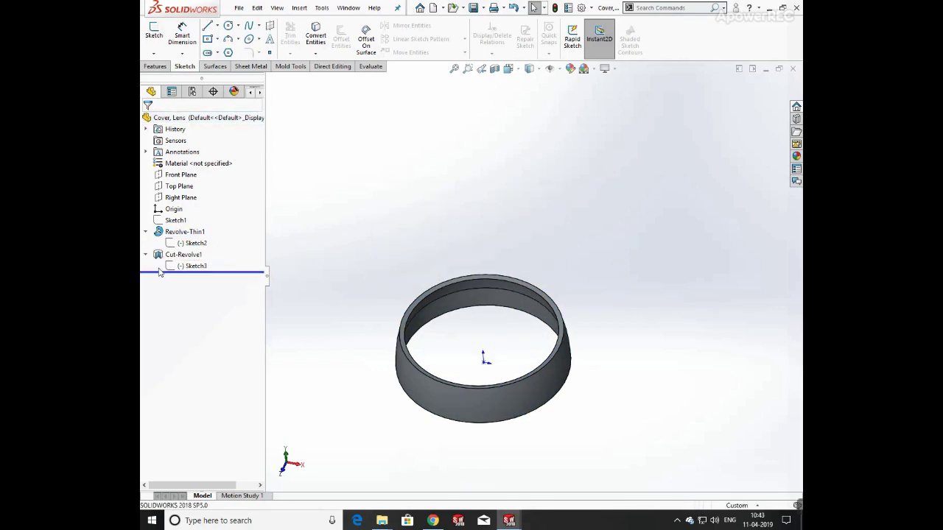
- Dimension the width and height of the rectangle in Sketch3 of Cut-Revolve1, and close the sketch
left_click(181, 266)
left_click(170, 232)
left_click(182, 36)
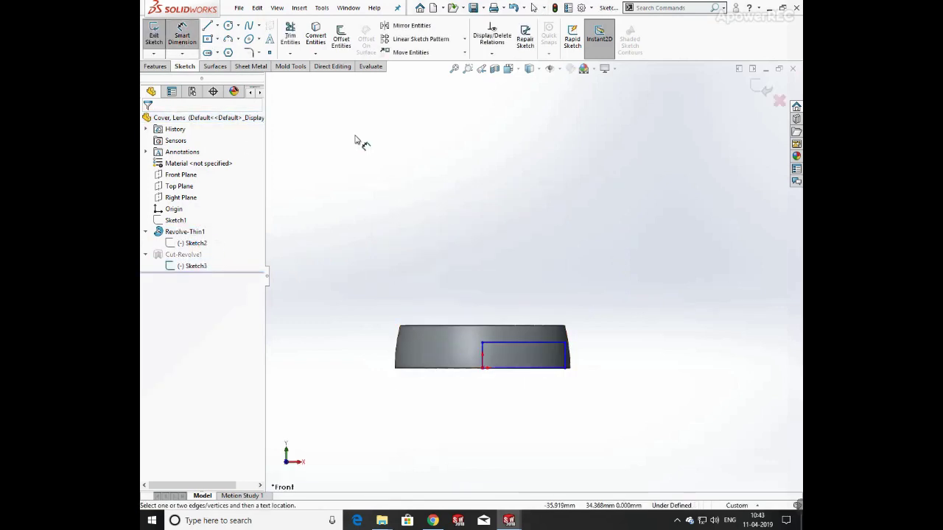
scroll(517, 352, "down", 5)
left_click(472, 335)
left_click(474, 412)
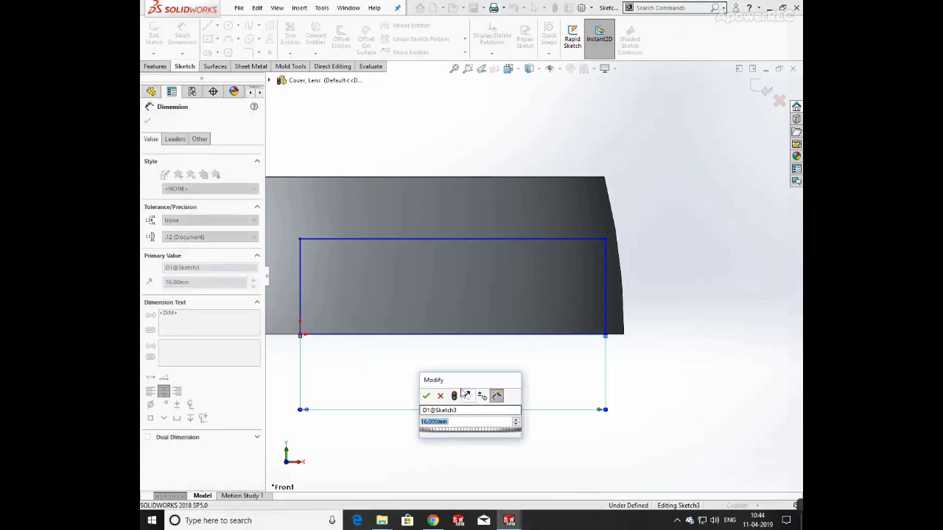
key("Return")
left_click(605, 240)
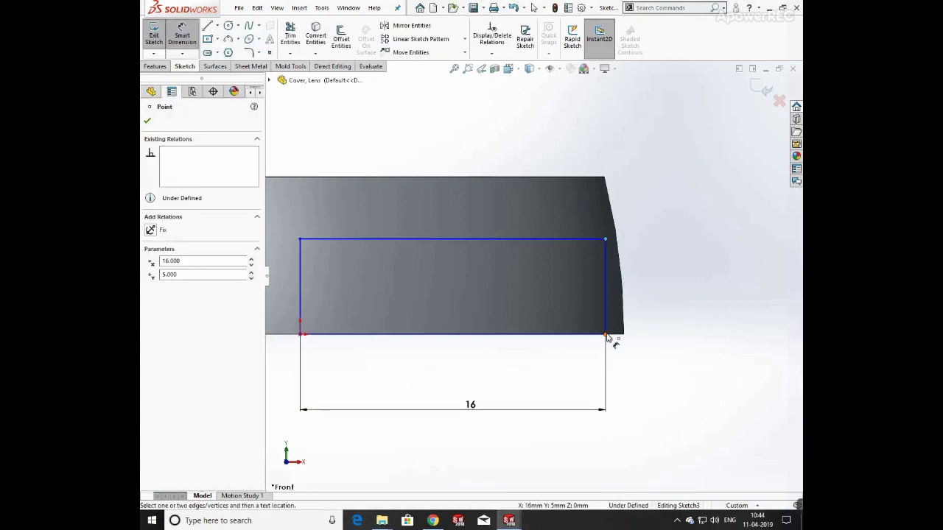
left_click(675, 274)
key("Return")
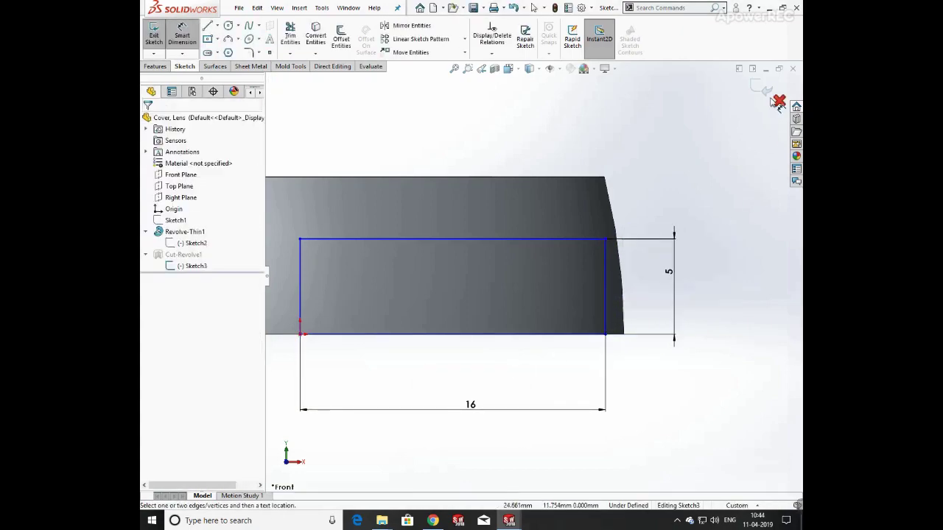
left_click(761, 88)
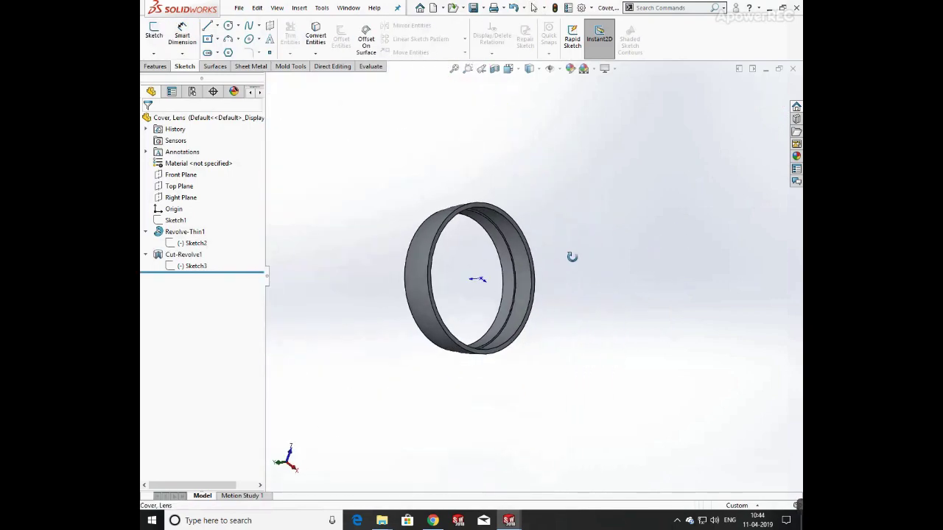
- Close the Cover, Lens part without saving and open Sketch1 of Revolve1 in the Head, Swivel part for editing
left_click(792, 69)
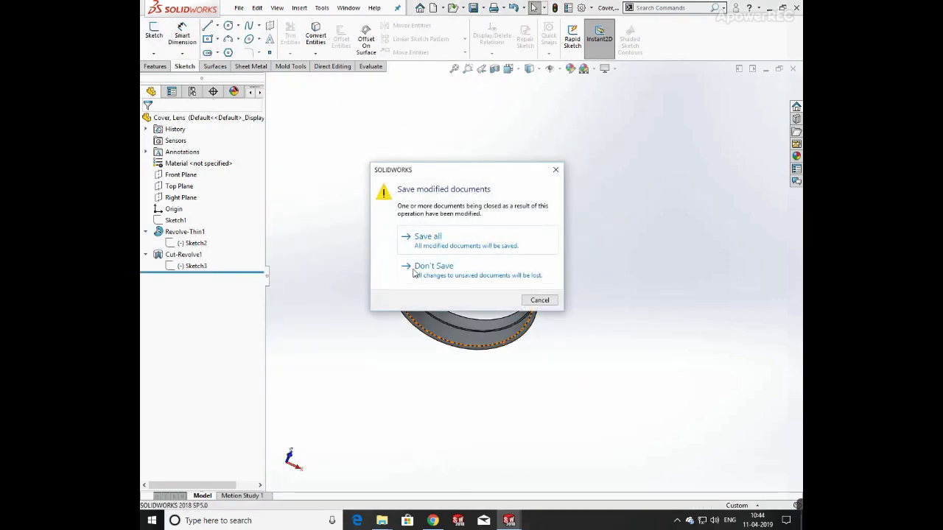
left_click(424, 264)
left_click(196, 232)
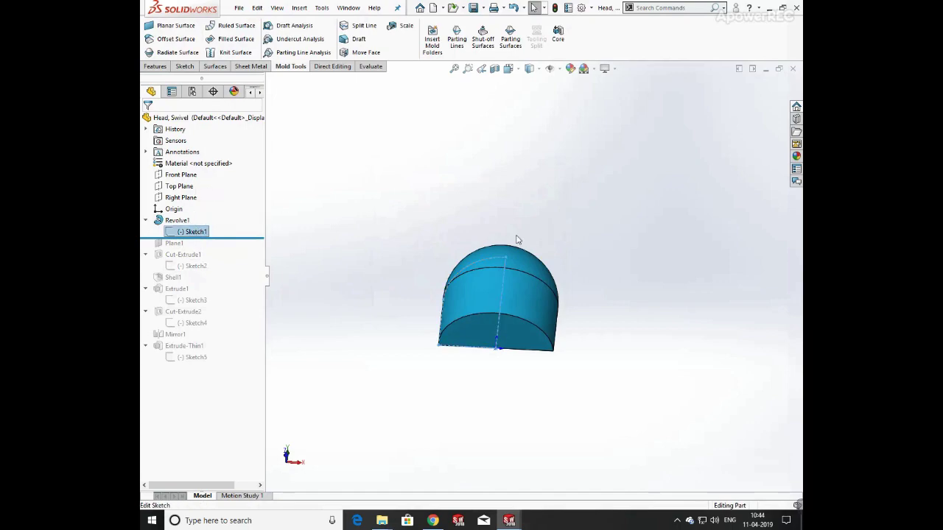
right_click(197, 232)
left_click(204, 197)
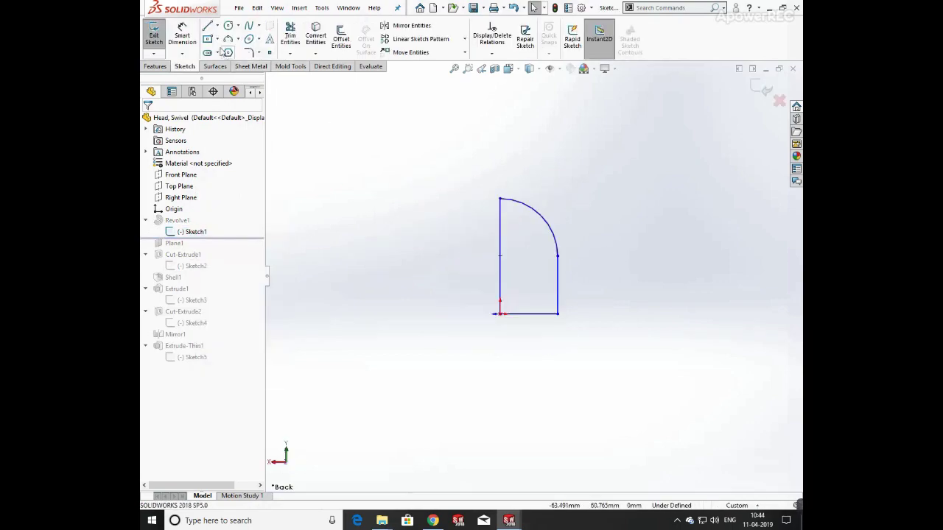
- Dimension the lengths of the profile's long vertical line and its bottom line in Sketch1
left_click(500, 255)
left_click(413, 257)
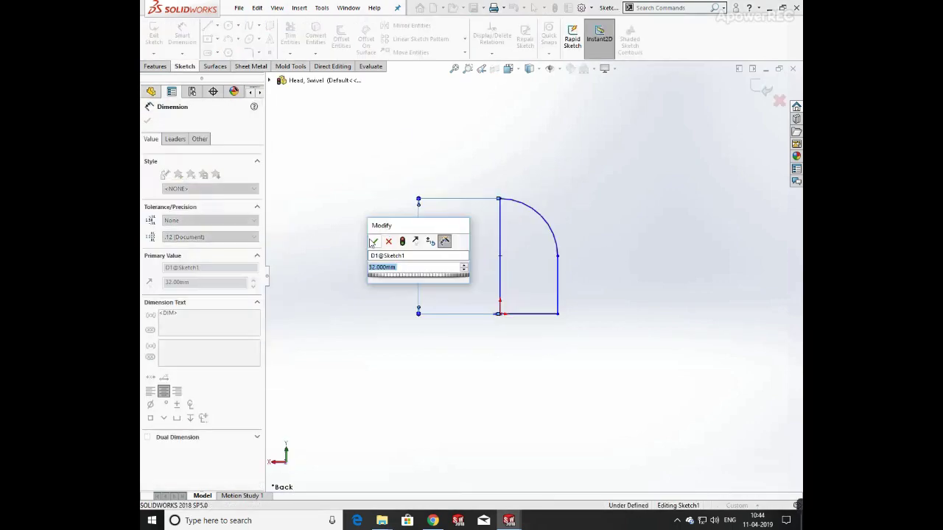
key("Return")
left_click(547, 314)
left_click(516, 369)
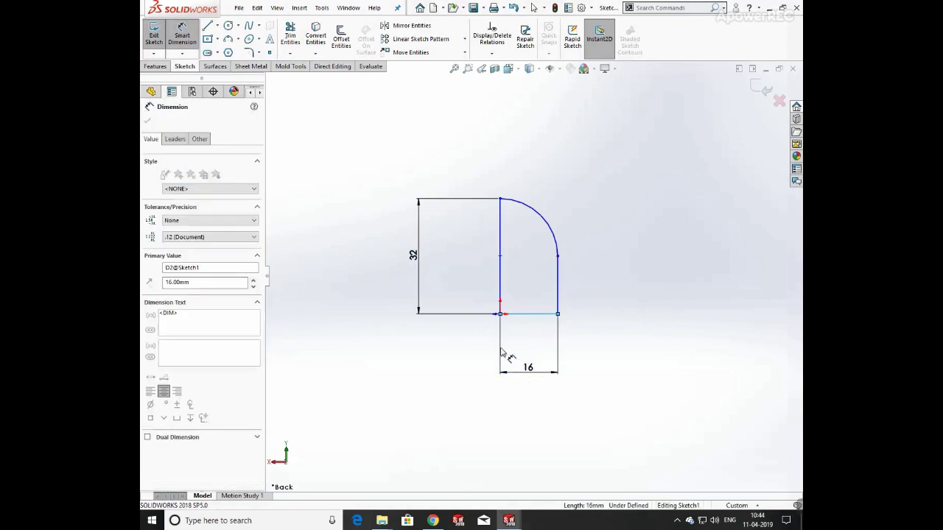
key("Return")
- Dimension the profile's short vertical edge and the radius of its corner arc, and close Sketch1
left_click(560, 289)
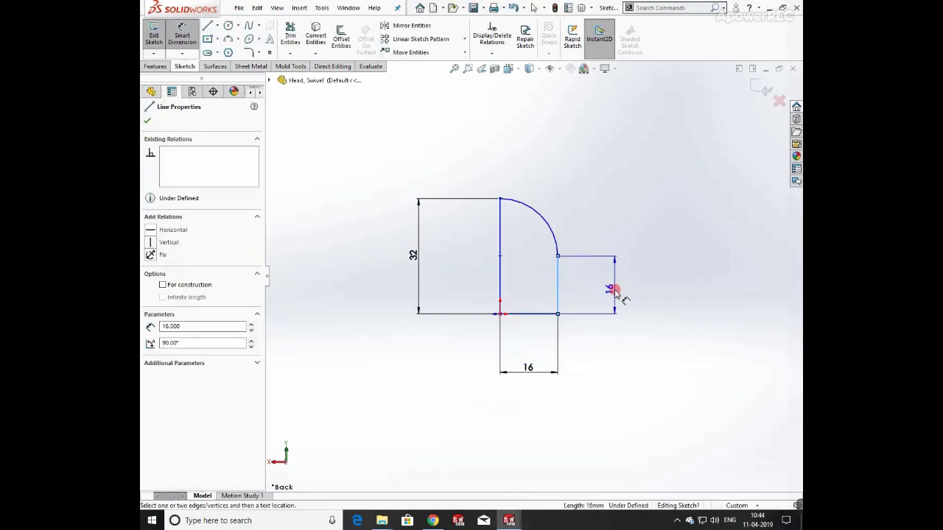
left_click(616, 291)
key("Return")
left_click(549, 230)
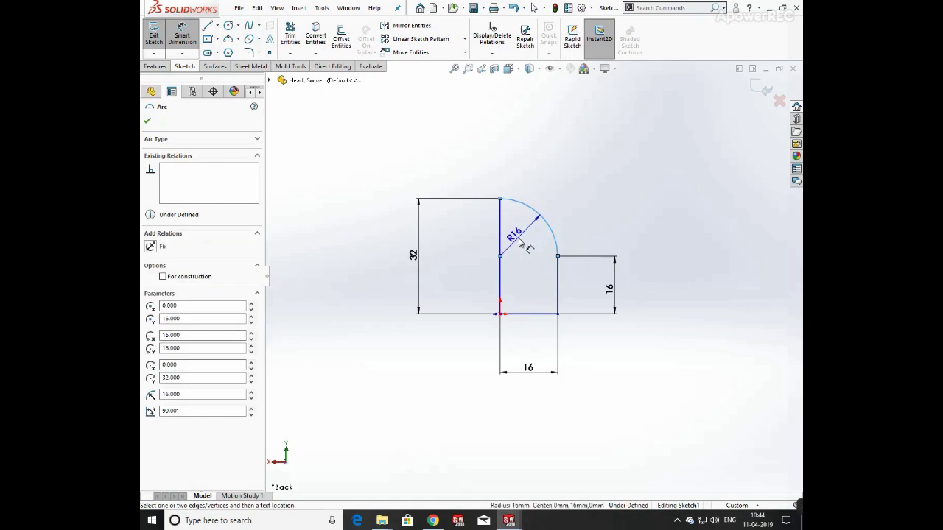
left_click(525, 248)
key("Return")
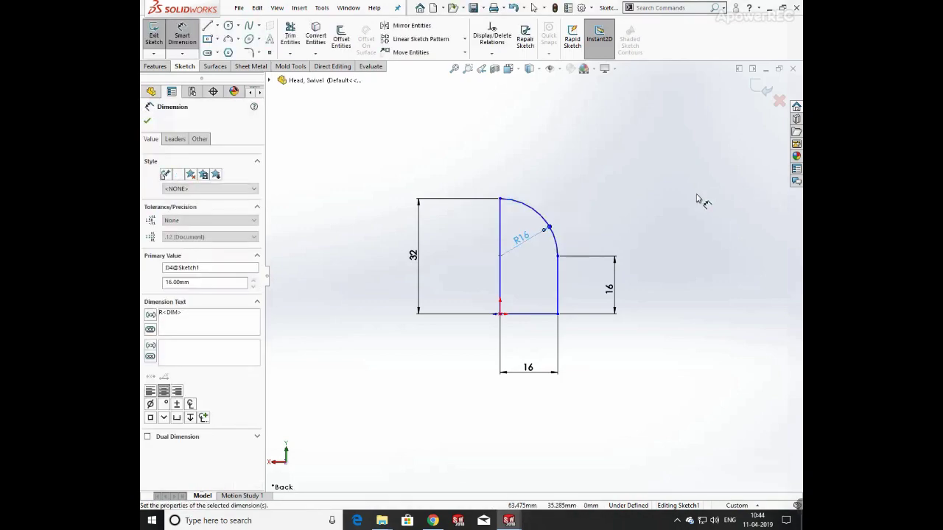
left_click(765, 90)
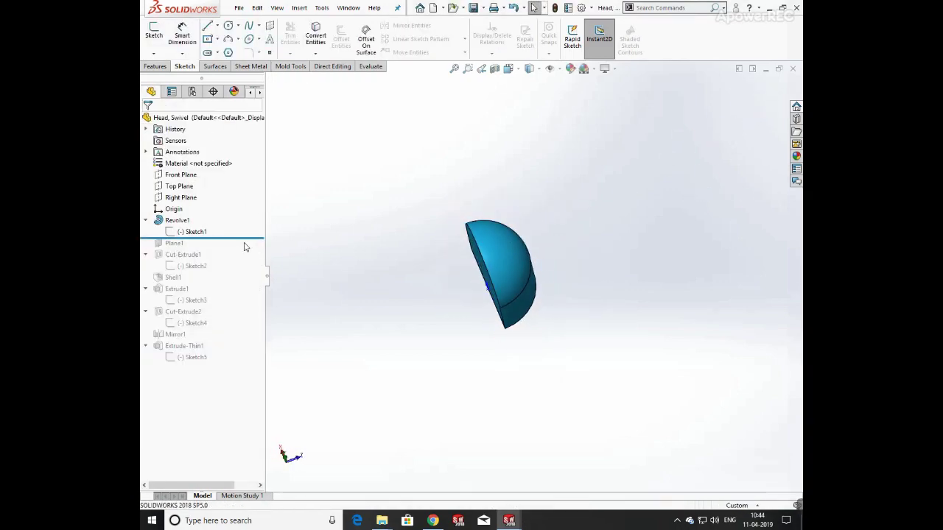
- Roll the history forward past Cut-Extrude1 and review Plane1's offset definition from the Front Plane
left_click_drag(246, 238, 230, 259)
left_click(494, 280)
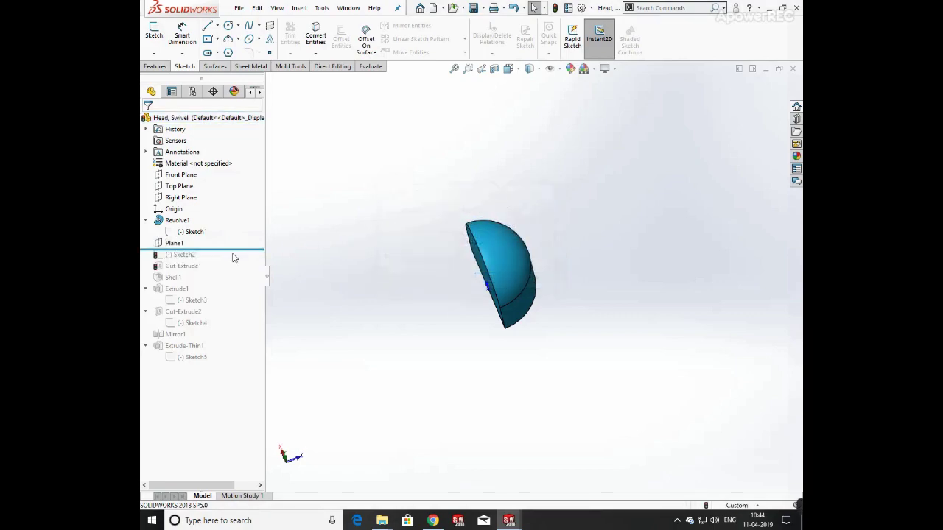
left_click(174, 243)
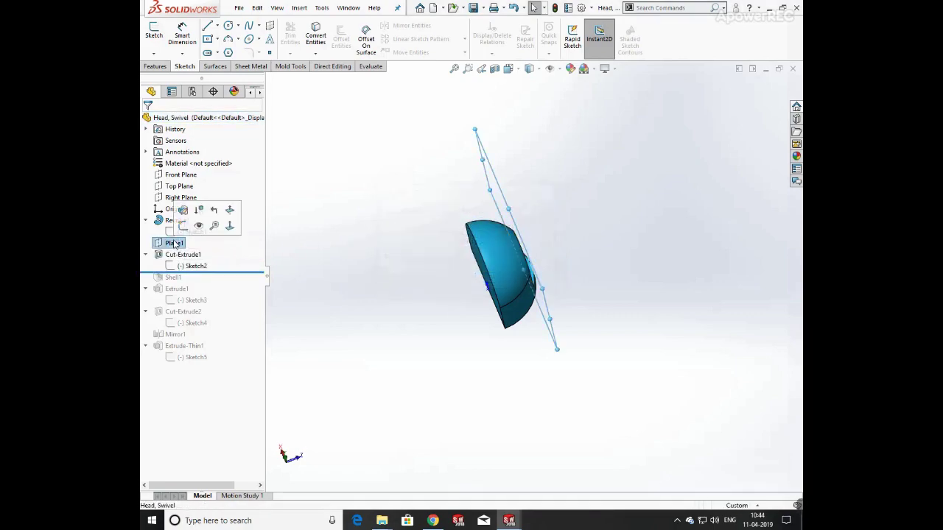
left_click(183, 210)
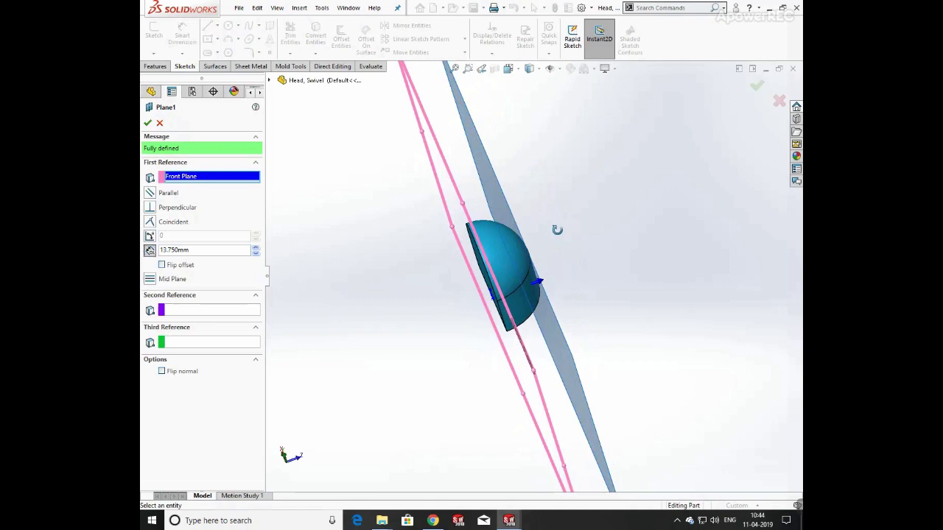
middle_click_drag(547, 243, 513, 246)
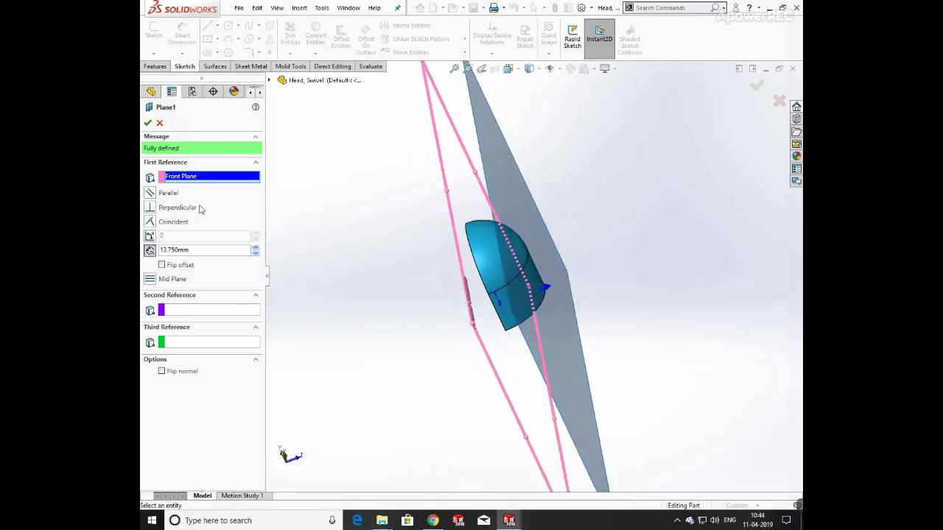
left_click(149, 124)
middle_click_drag(602, 162, 494, 180)
- Open Sketch2 of Cut-Extrude1 for editing and dimension the bottom edge's width and the top arc's radius
left_click(205, 263)
left_click(213, 231)
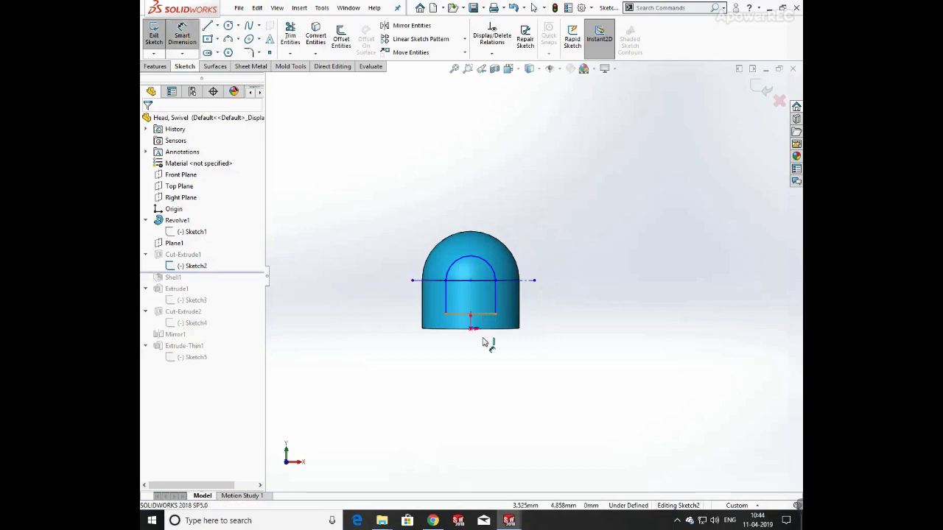
left_click(483, 317)
left_click(471, 394)
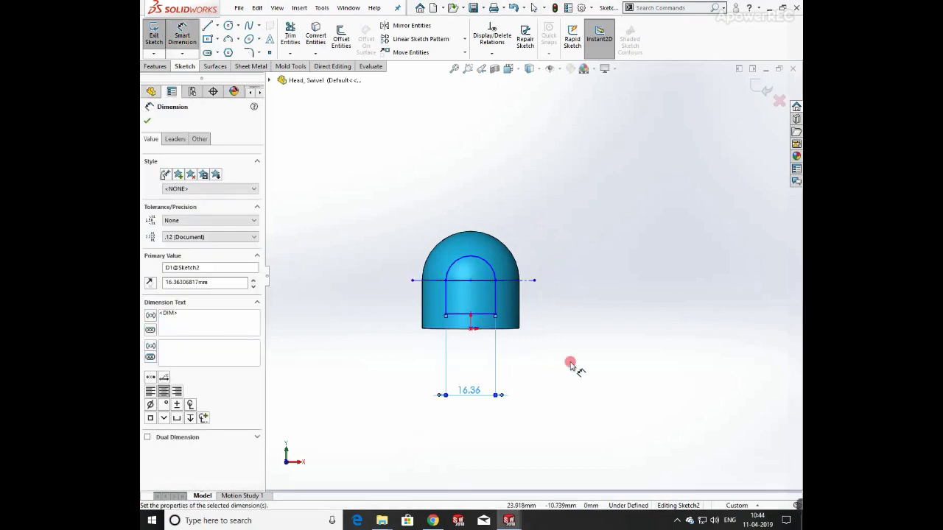
left_click(473, 259)
left_click(426, 223)
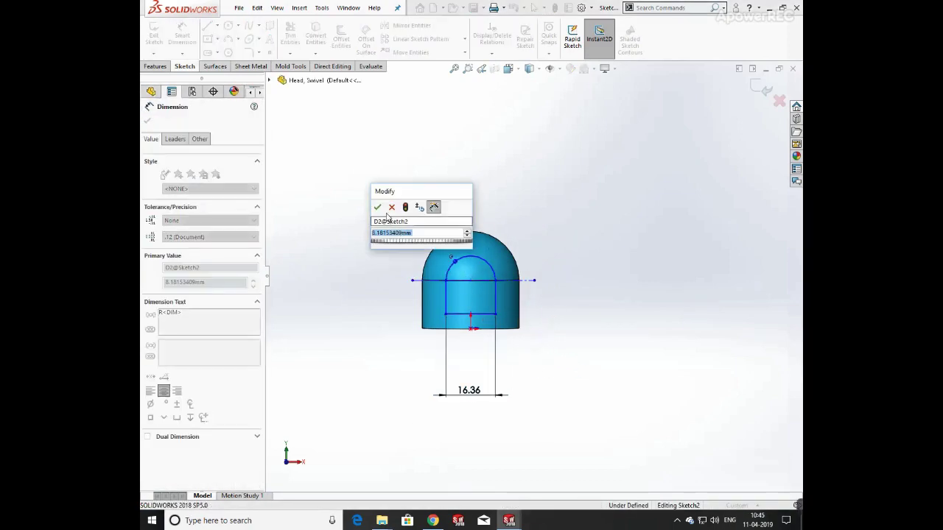
key("Return")
- Dimension the height of the profile's right vertical edge in Sketch2 at 11 mm
left_click(495, 303)
left_click(586, 293)
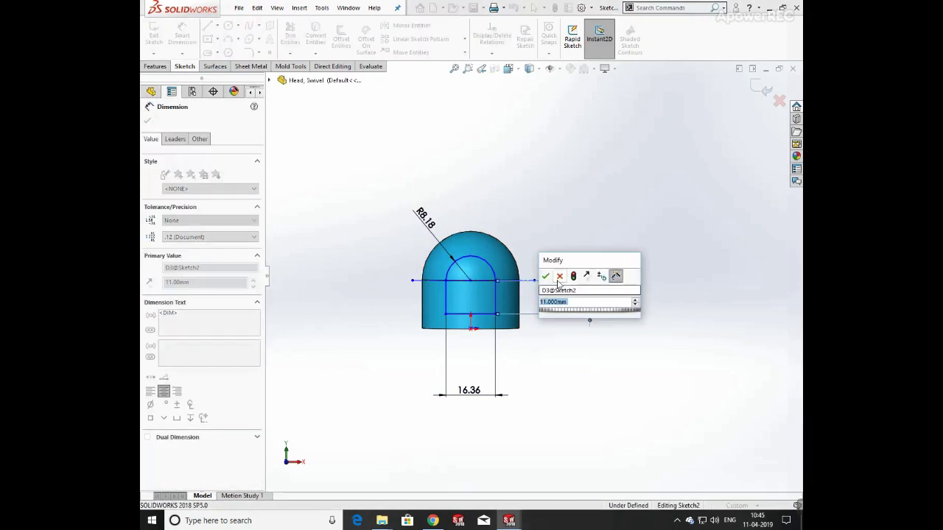
type("11")
key("Return")
- Dimension the vertical distance from the arc's centre to the origin and close Sketch2
left_click(473, 283)
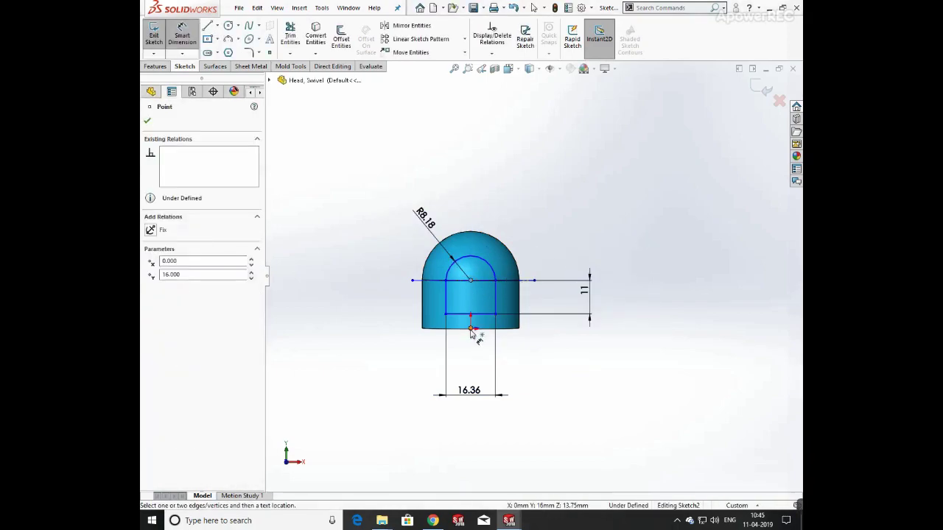
left_click(473, 330)
left_click(403, 317)
left_click(495, 283)
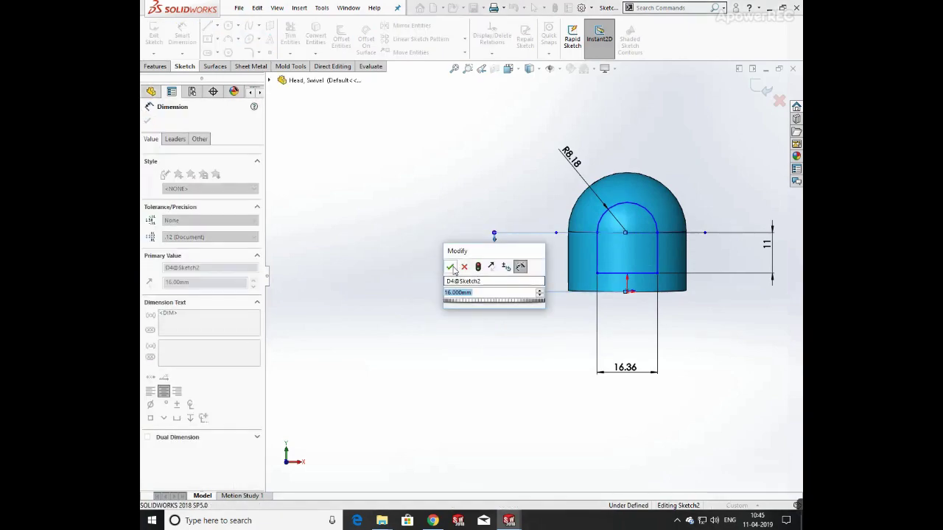
key("Return")
left_click(766, 89)
- Roll the history forward past Shell1 and review the shell's thickness and removed faces
middle_click_drag(670, 163, 678, 167)
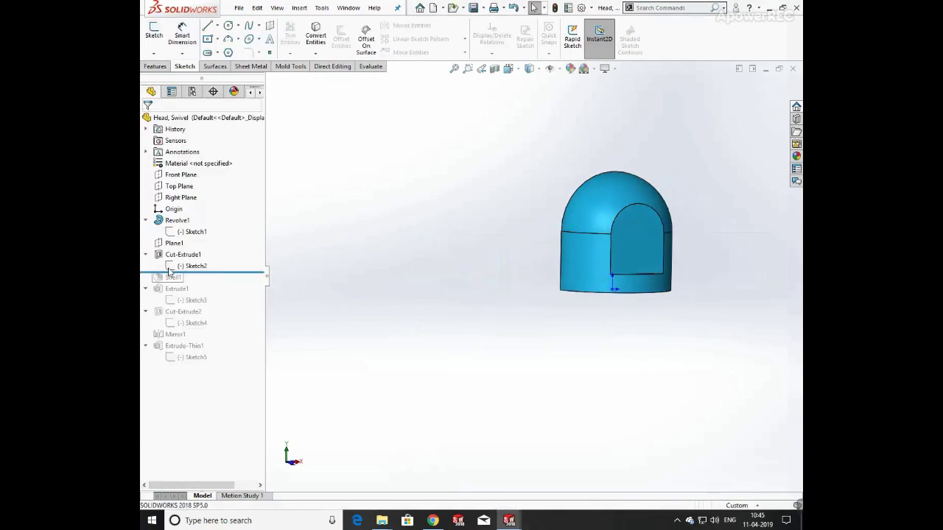
left_click_drag(225, 273, 214, 293)
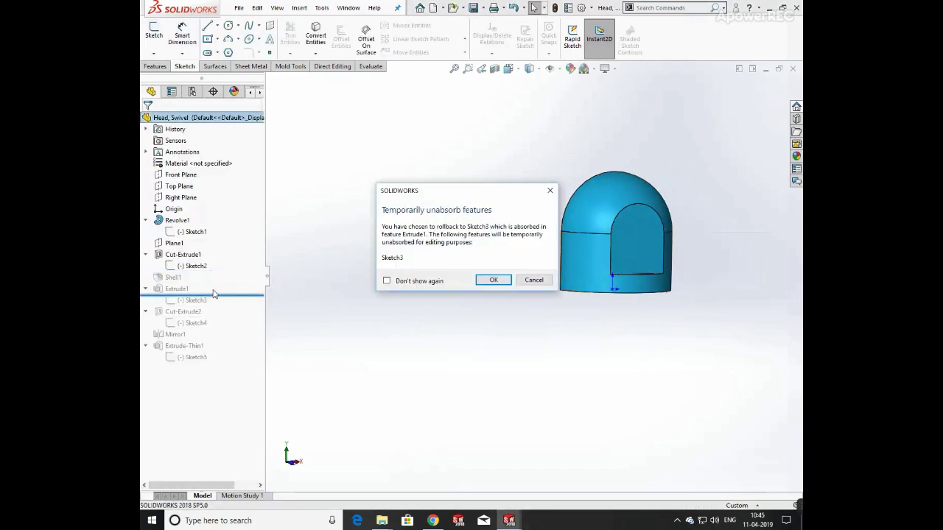
left_click(490, 283)
left_click(173, 277)
left_click(185, 244)
middle_click_drag(551, 220, 689, 215)
middle_click_drag(370, 211, 463, 248)
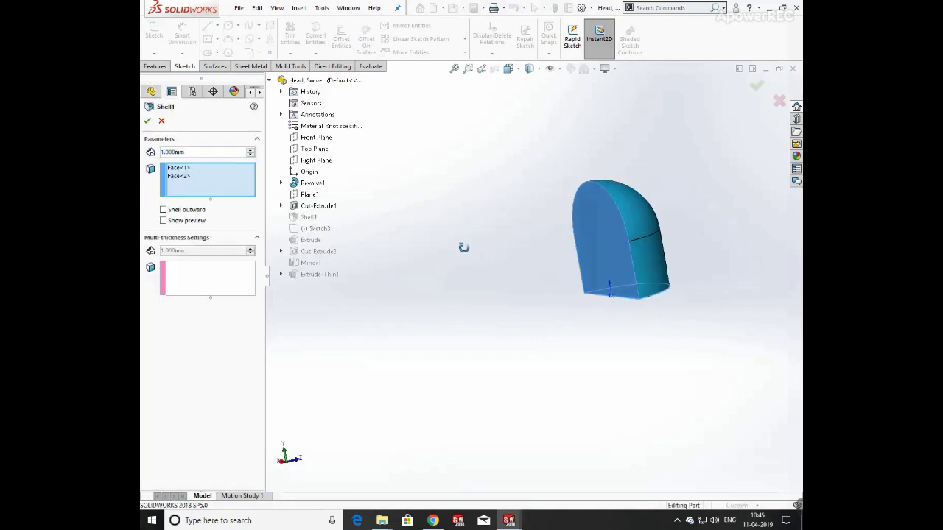
left_click(149, 121)
middle_click_drag(402, 184, 493, 190)
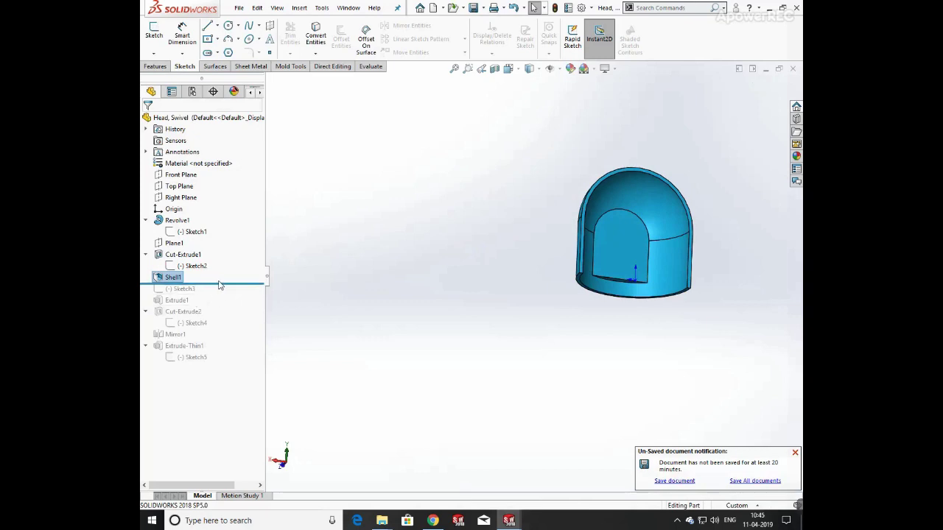
- Roll the history forward past Extrude1 and open its Sketch3 for editing
left_click_drag(223, 291, 217, 307)
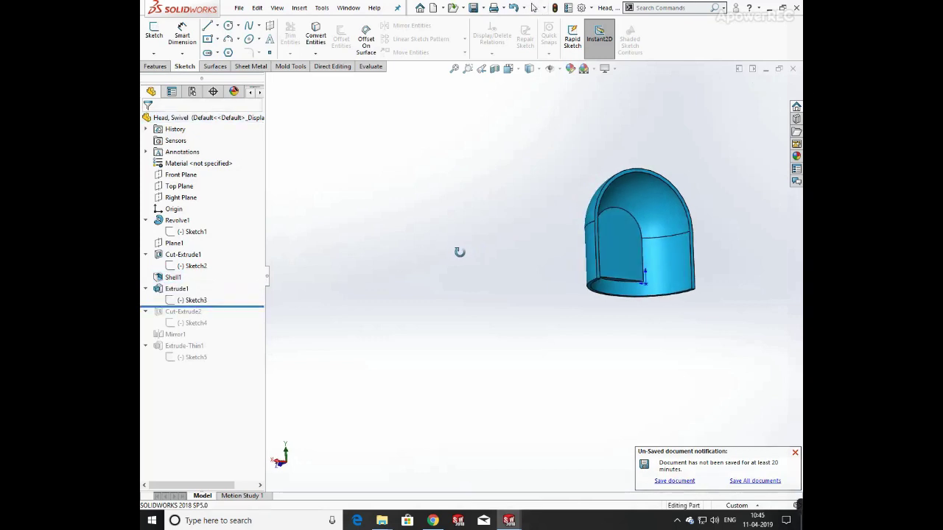
left_click(193, 300)
left_click(200, 270)
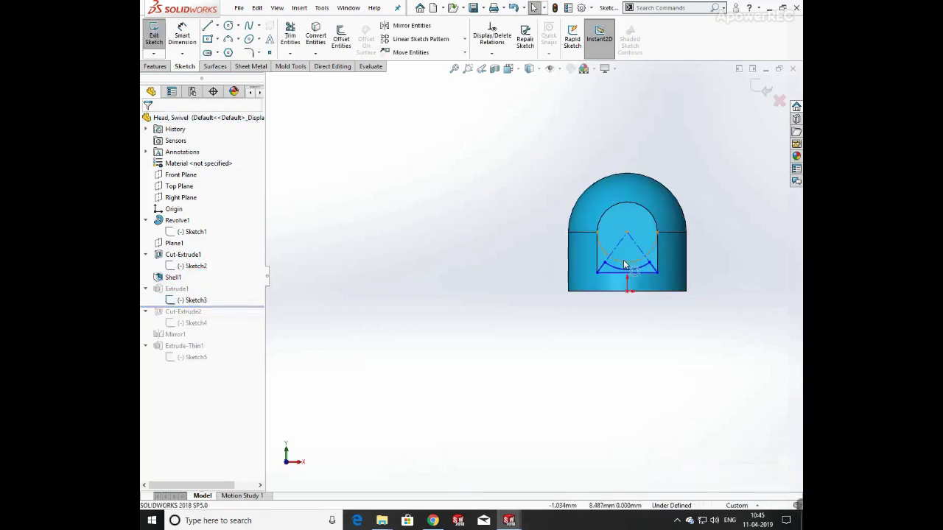
middle_click_drag(640, 294, 609, 309)
key("space")
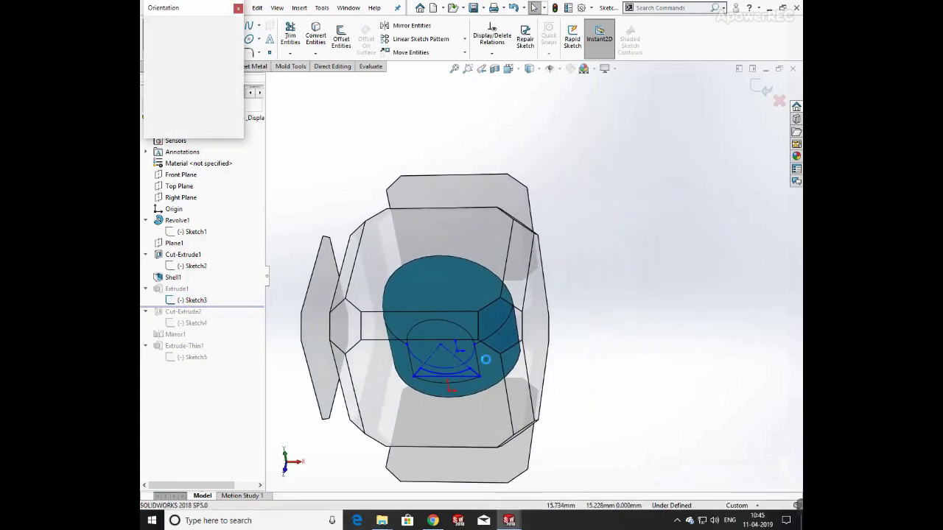
left_click(484, 360)
- Dimension the bottom line's width and the angle between it and the slanted left line in Sketch3
left_click(183, 40)
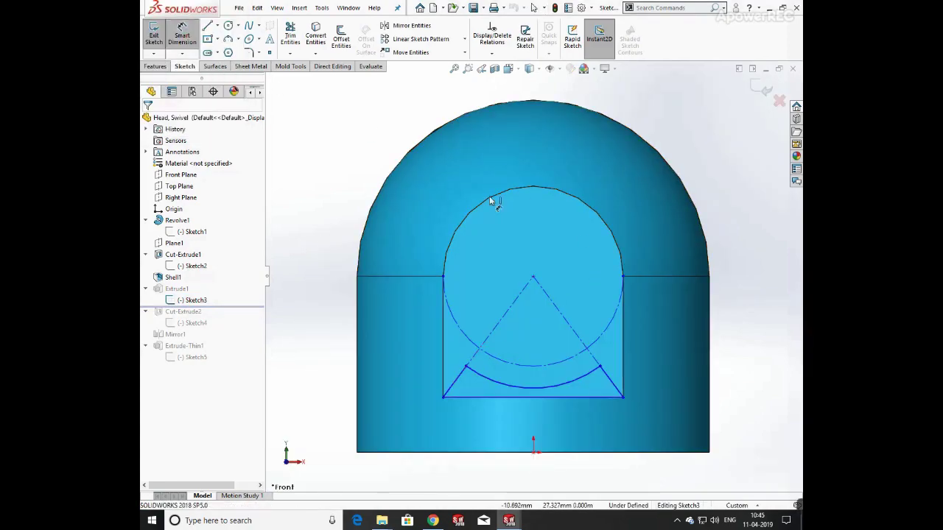
left_click(532, 398)
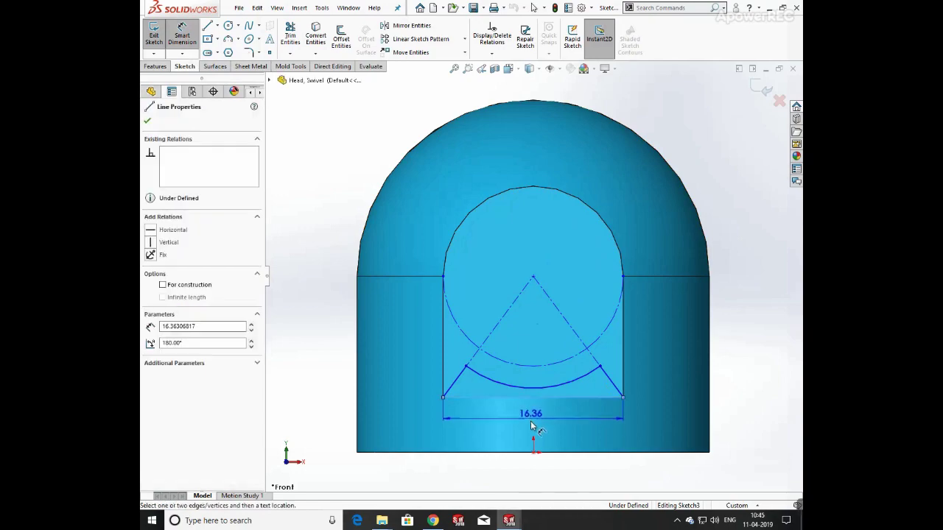
left_click(530, 427)
key("Return")
left_click(452, 481)
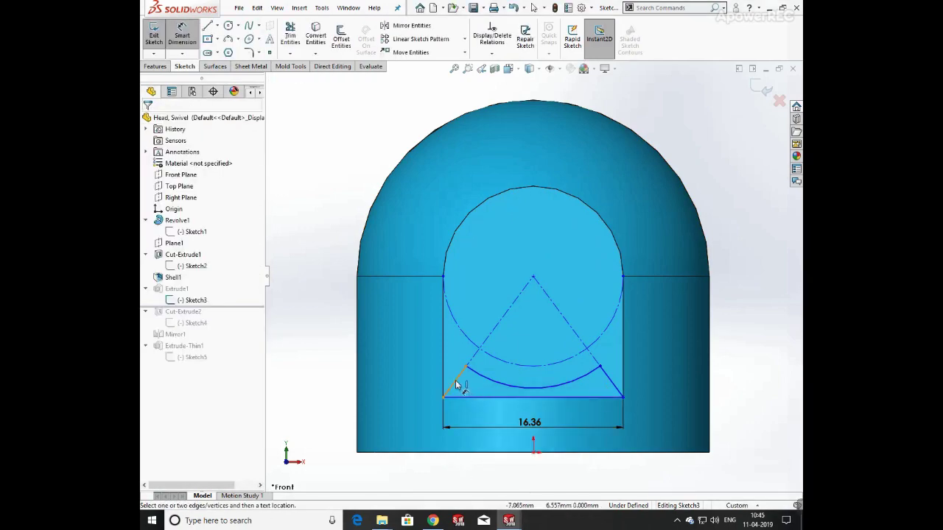
left_click(456, 382)
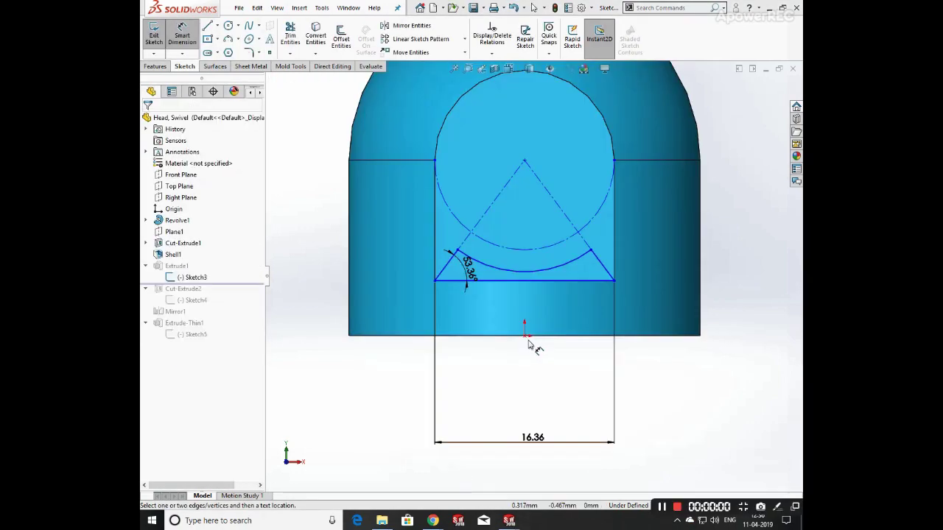
- Dimension the radius of the solid arc above the bottom line in Sketch3
scroll(529, 344, "up", 2)
scroll(547, 219, "down", 2)
scroll(547, 221, "down", 2)
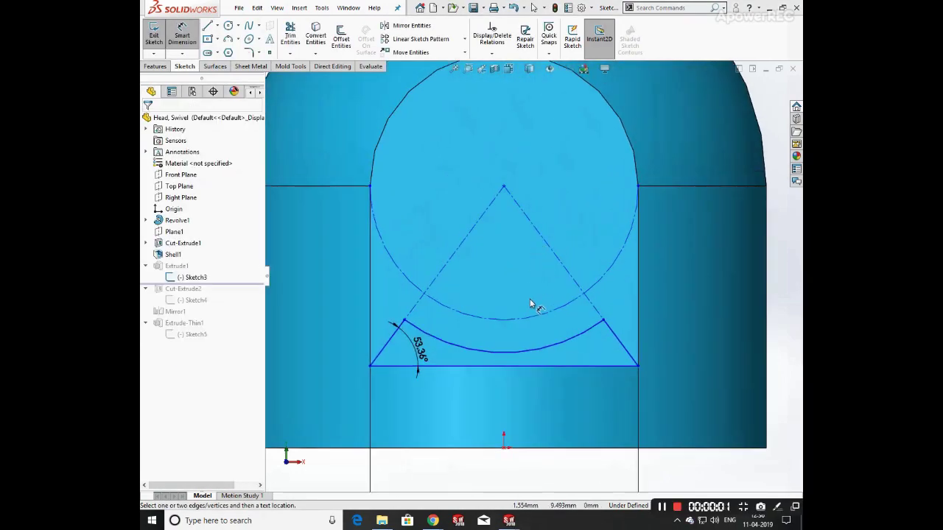
left_click(511, 358)
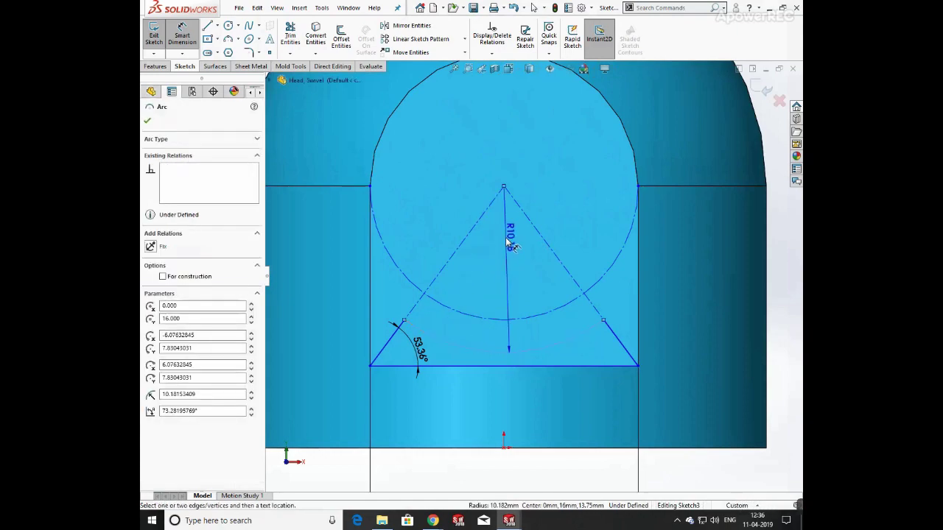
left_click(500, 248)
key("Return")
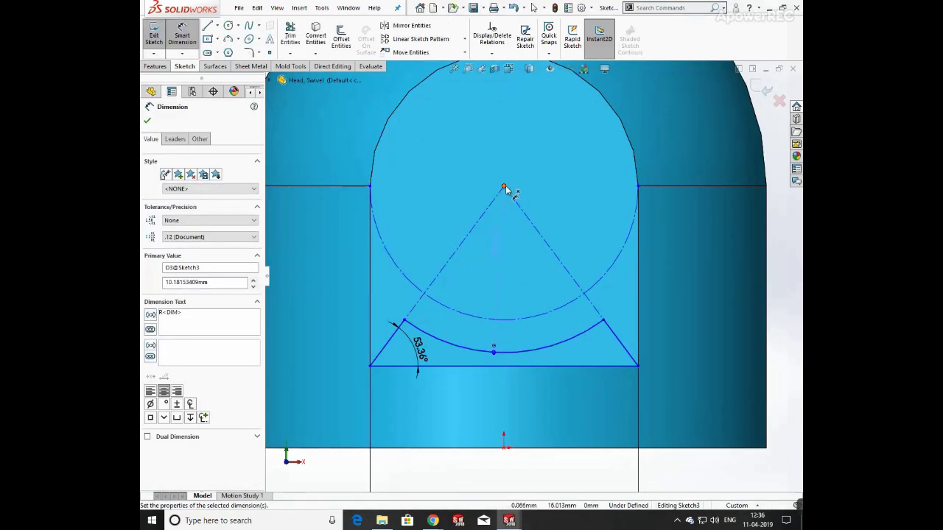
- Dimension the vertical distance from the arc's centre to the origin in Sketch3
left_click(504, 188)
left_click(501, 446)
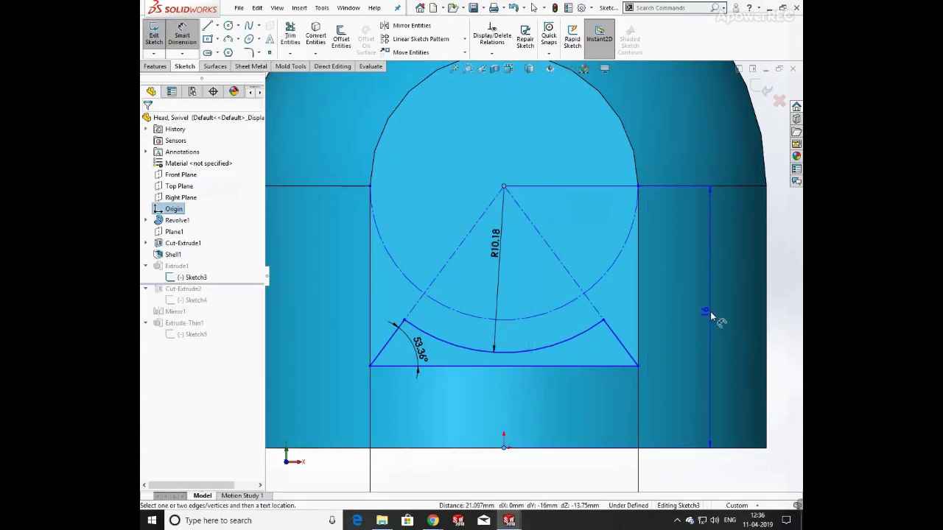
scroll(710, 311, "up", 3)
left_click(567, 274)
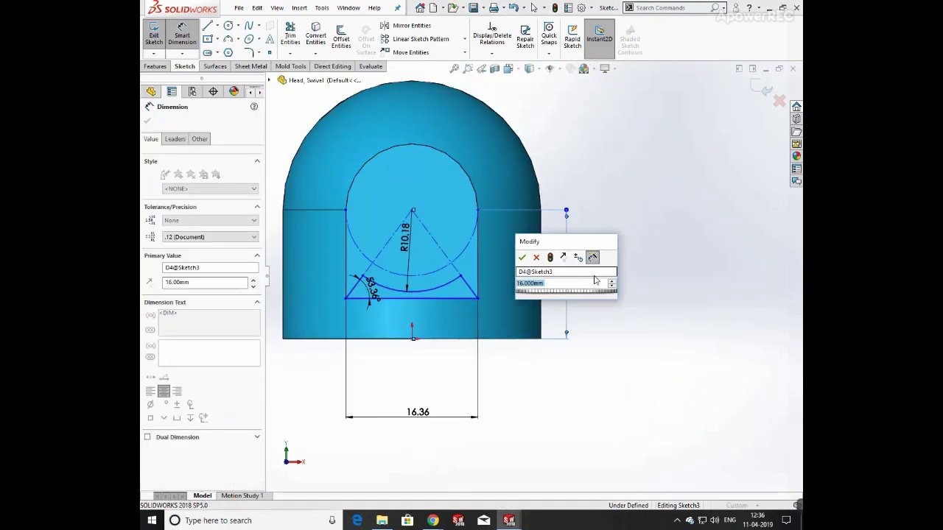
- Dimension the centre's height above the base and the vertical offset between the arc end and lower corner, and exit the sketch
key("Return")
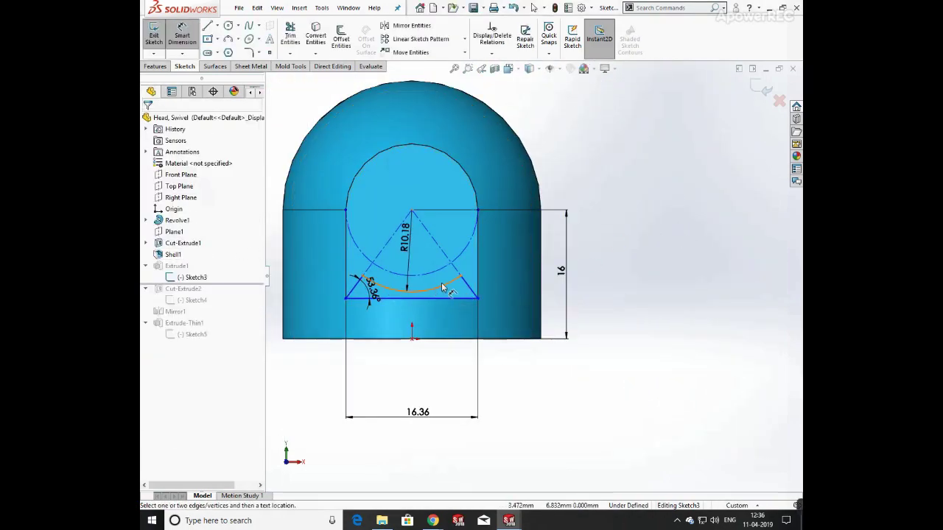
left_click(462, 278)
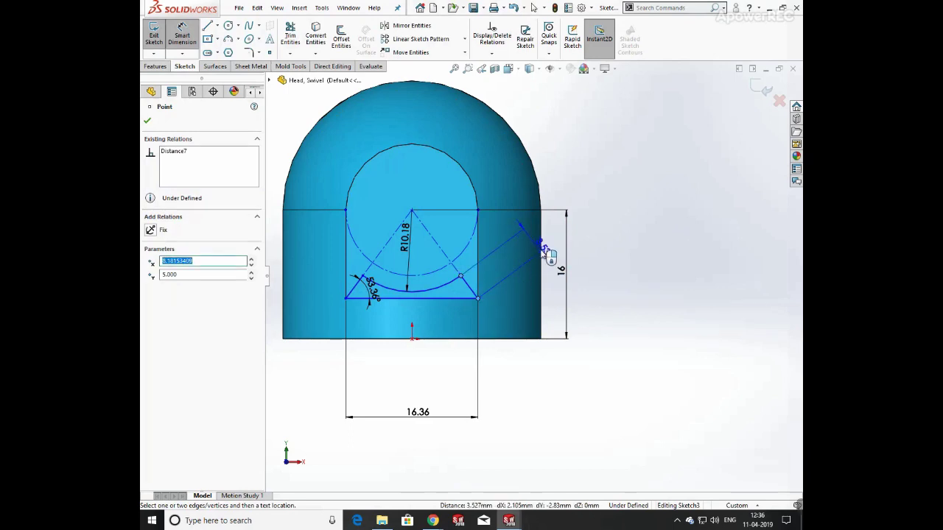
left_click(515, 298)
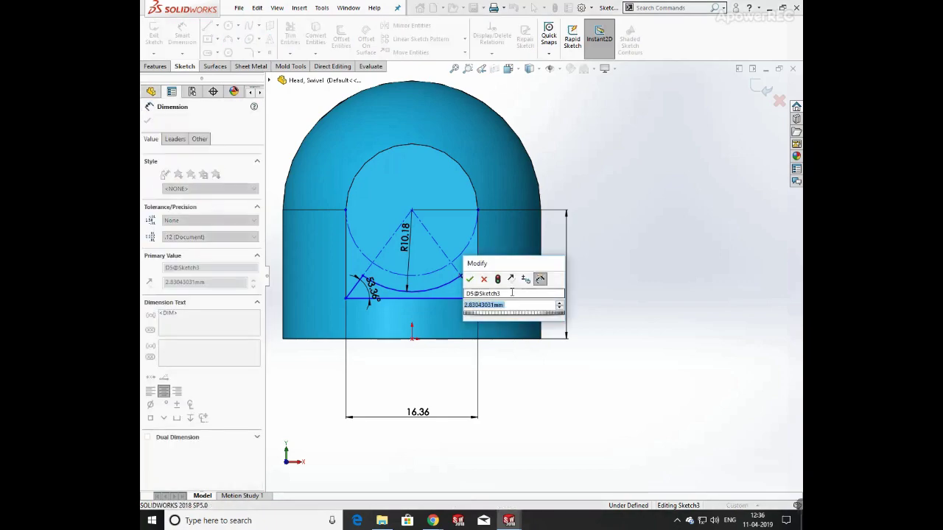
key("Return")
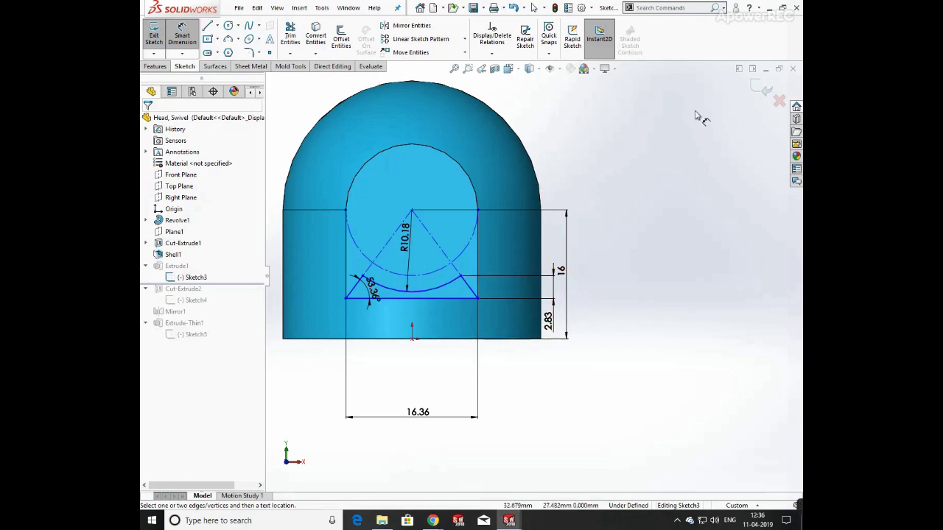
left_click(758, 87)
- Review the end condition and target face of Extrude1, keeping its settings
mouse_move(488, 229)
middle_mouse_down()
mouse_move(520, 257)
mouse_move(558, 243)
mouse_move(606, 249)
middle_mouse_up()
left_click(177, 266)
left_click(192, 242)
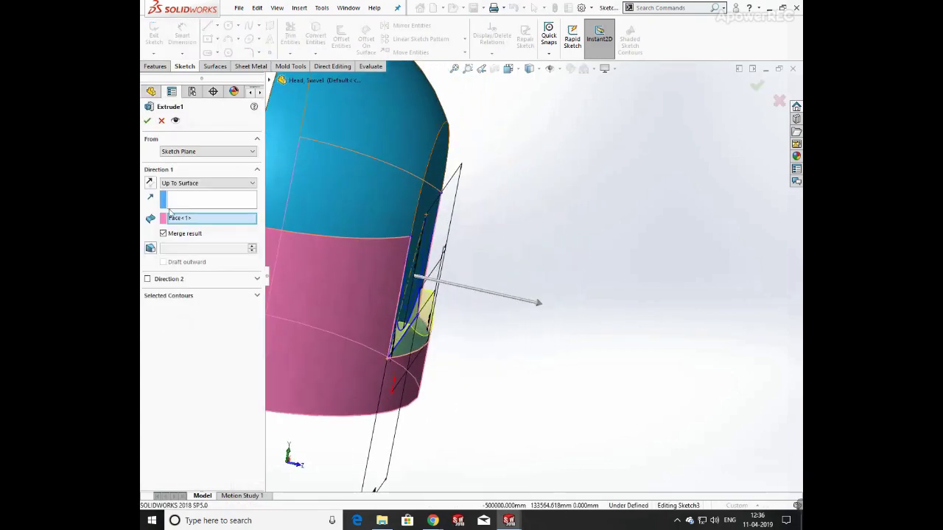
left_click(148, 121)
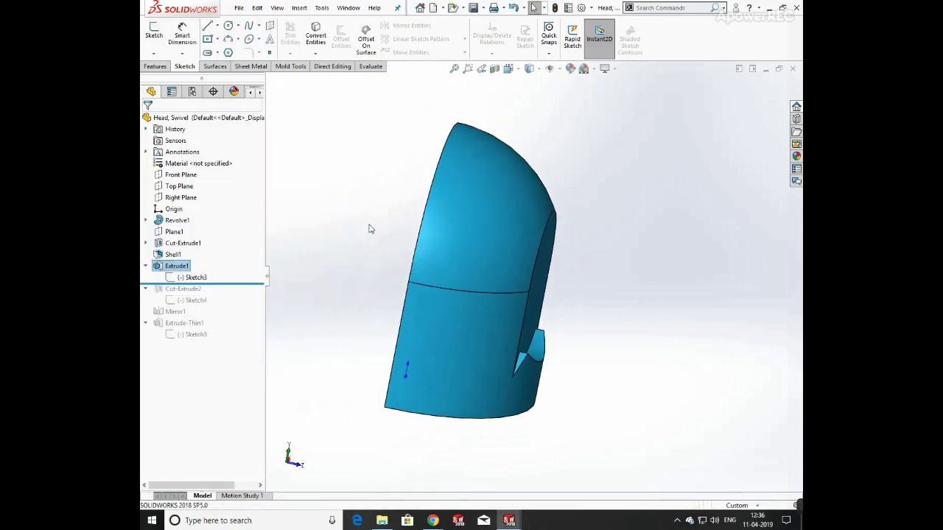
- Roll the model history forward past Cut-Extrude2 and open its Sketch4 for editing
left_click_drag(232, 283, 221, 306)
left_click(194, 300)
left_click(205, 270)
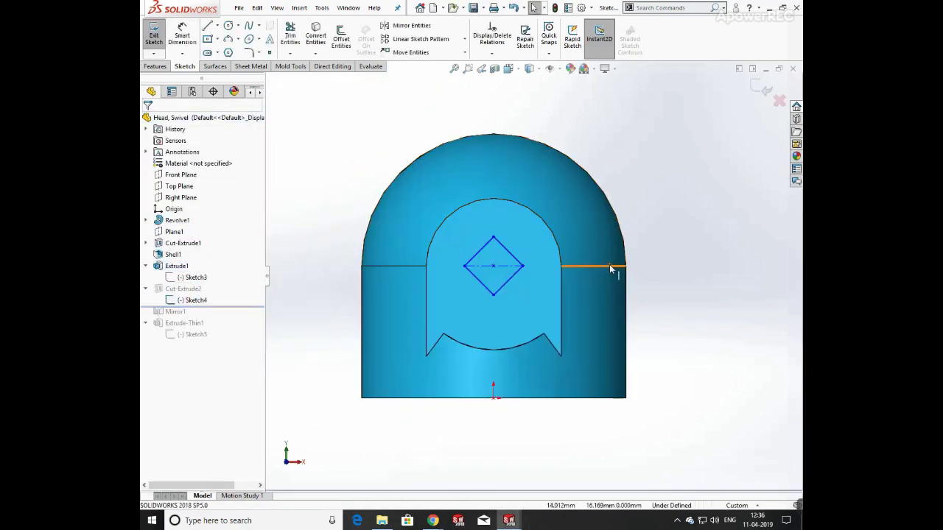
- Dimension the vertical distance from the origin to the centre of the diamond, accepting the measured value
left_click(183, 38)
left_click(494, 267)
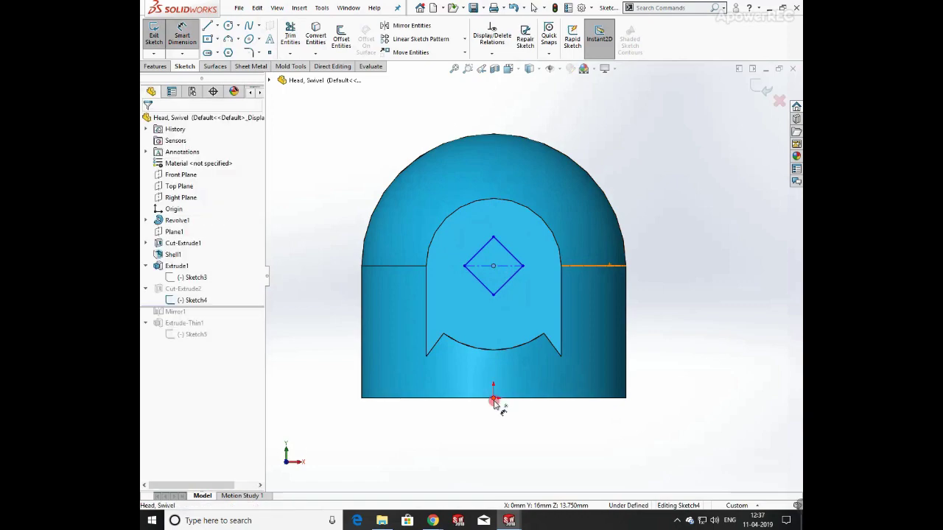
left_click(496, 398)
left_click(708, 336)
key("Return")
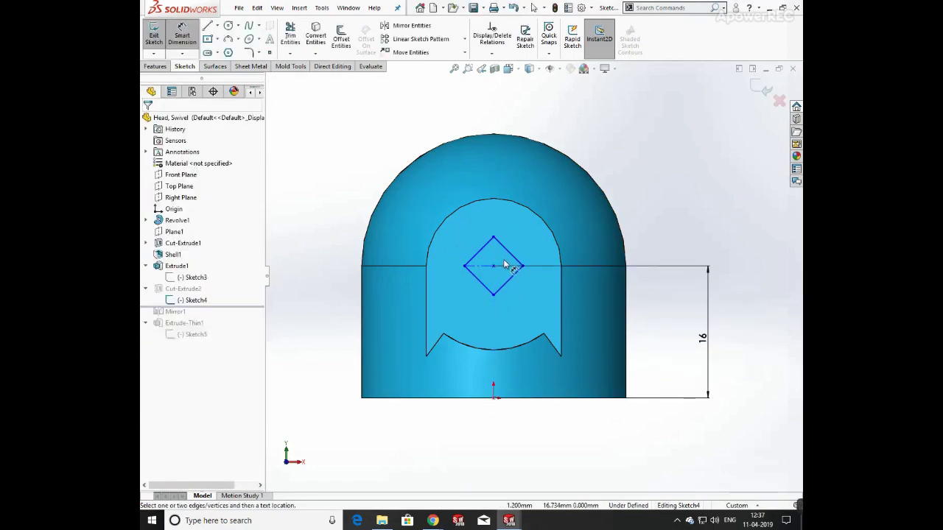
- Dimension the diamond's upper sloping side and its horizontal corner-to-corner width, accepting both measured values, and close the sketch
left_click(508, 256)
left_click(637, 159)
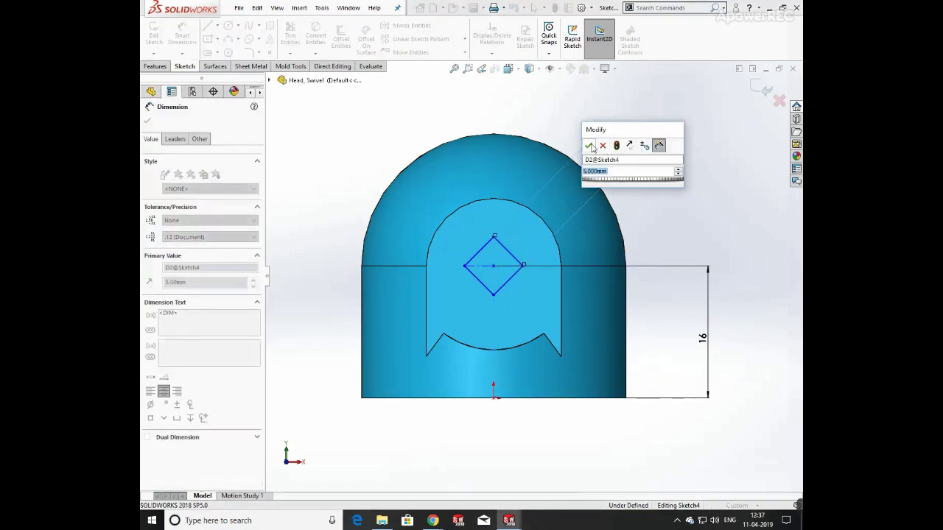
key("Return")
left_click(466, 268)
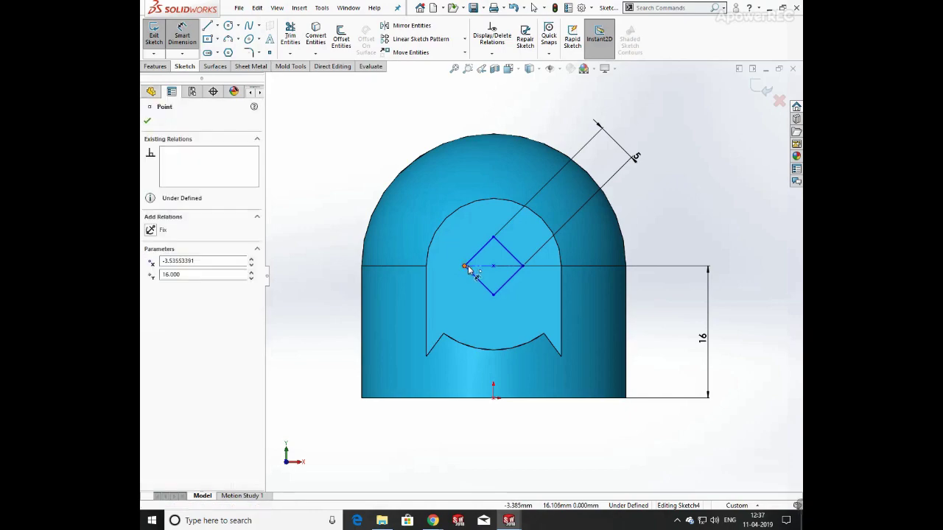
left_click(523, 267)
left_click(489, 418)
key("Return")
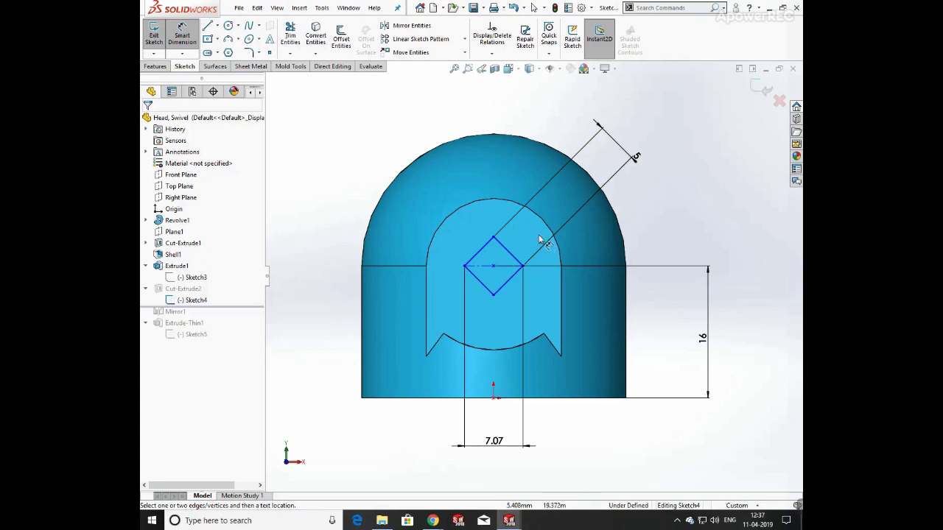
left_click(228, 52)
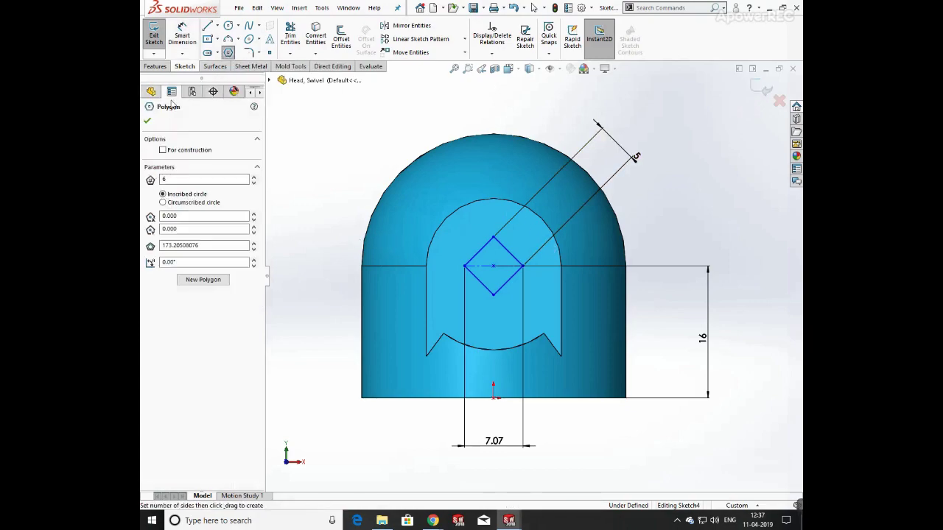
left_click(148, 121)
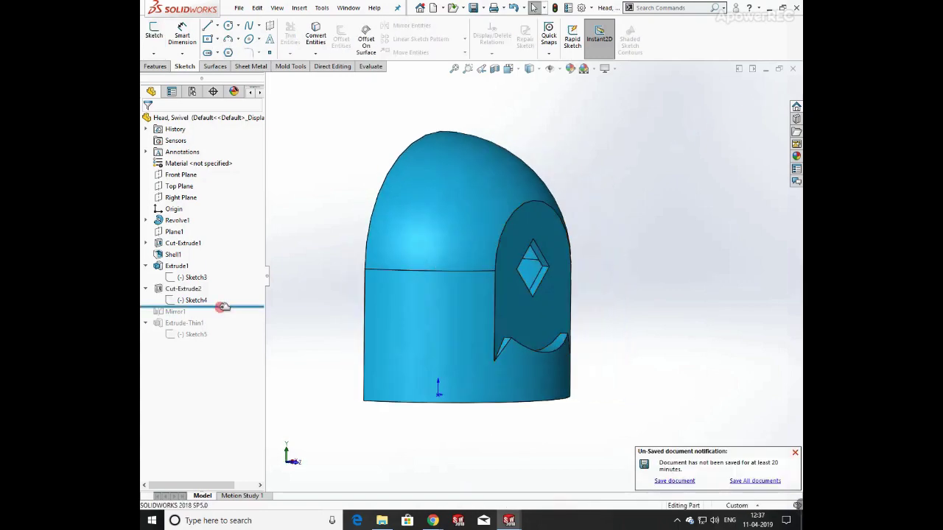
- Roll the model history forward past Mirror1 and Extrude-Thin1, and open Sketch5 for editing
left_click_drag(221, 306, 222, 318)
middle_click_drag(388, 259, 490, 243)
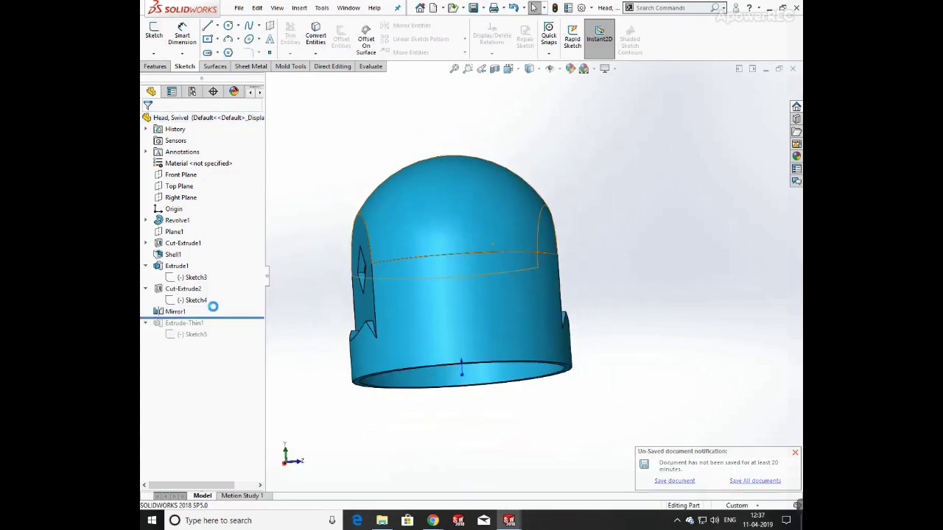
left_click_drag(213, 318, 218, 355)
left_click(198, 336)
left_click(209, 303)
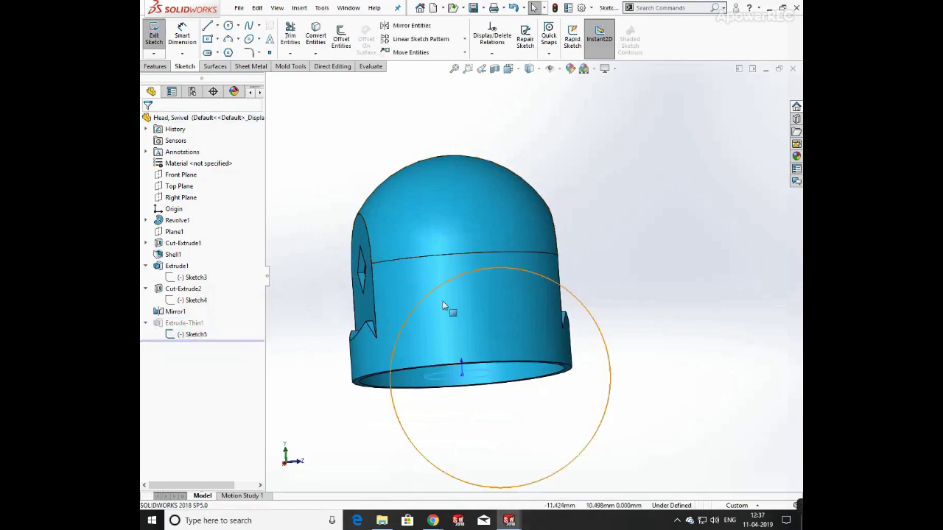
- Dimension the diameter of the circle inside the head, accepting the measured value, and exit the sketch
mouse_move(445, 302)
middle_mouse_down()
mouse_move(454, 215)
mouse_move(444, 201)
middle_mouse_up()
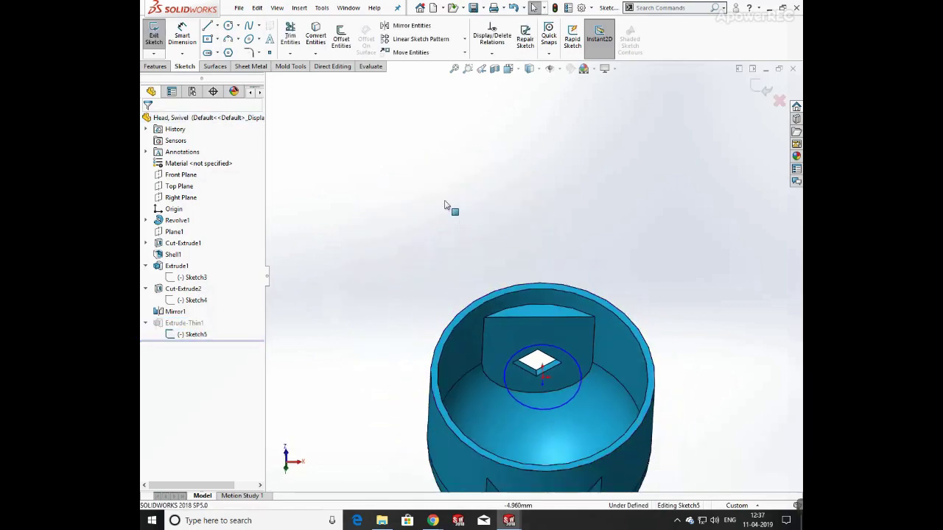
left_click(567, 352)
left_click(685, 316)
key("Return")
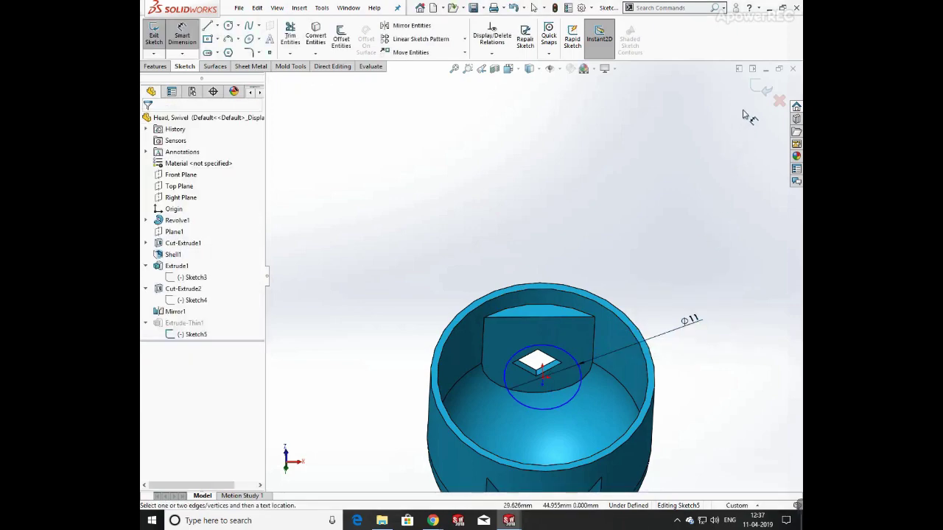
left_click(761, 87)
- Review the start offset, end condition and wall thickness of Extrude-Thin1 inside the head
left_click(204, 309)
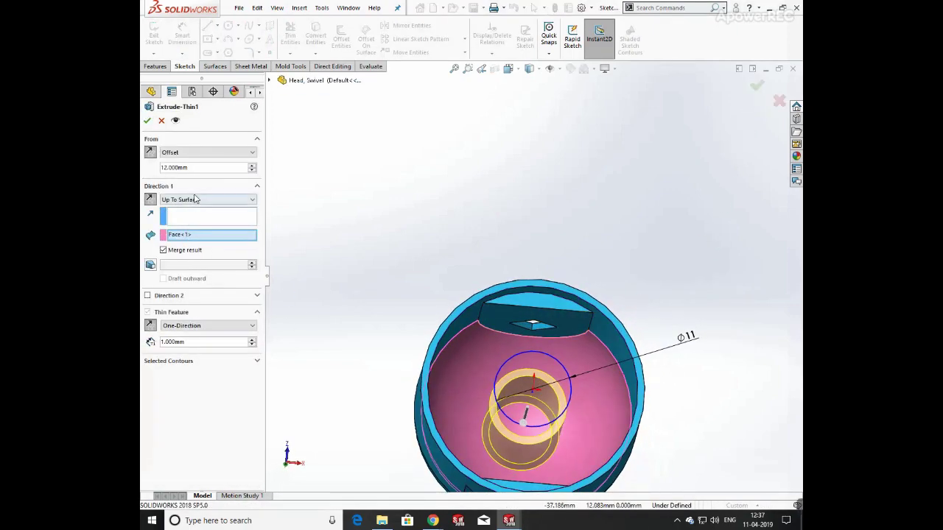
middle_click_drag(644, 338, 516, 403)
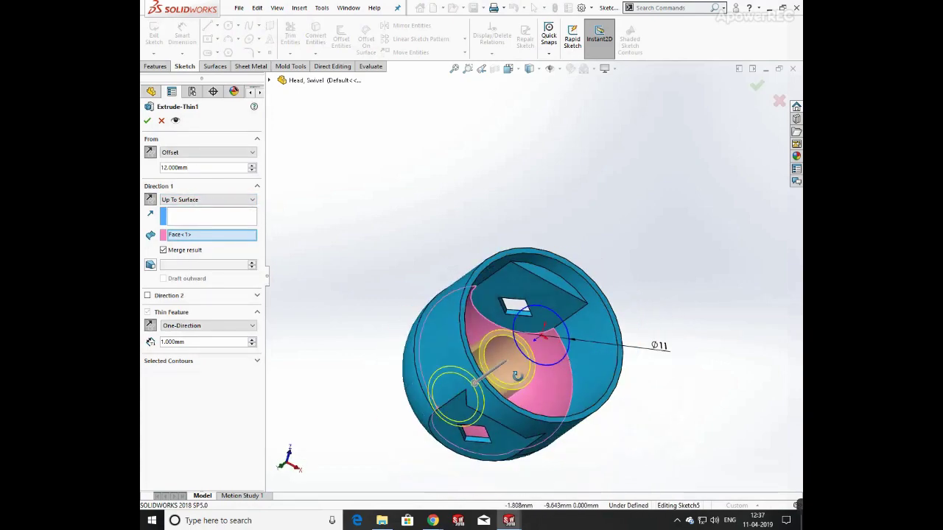
middle_click_drag(488, 125, 558, 183)
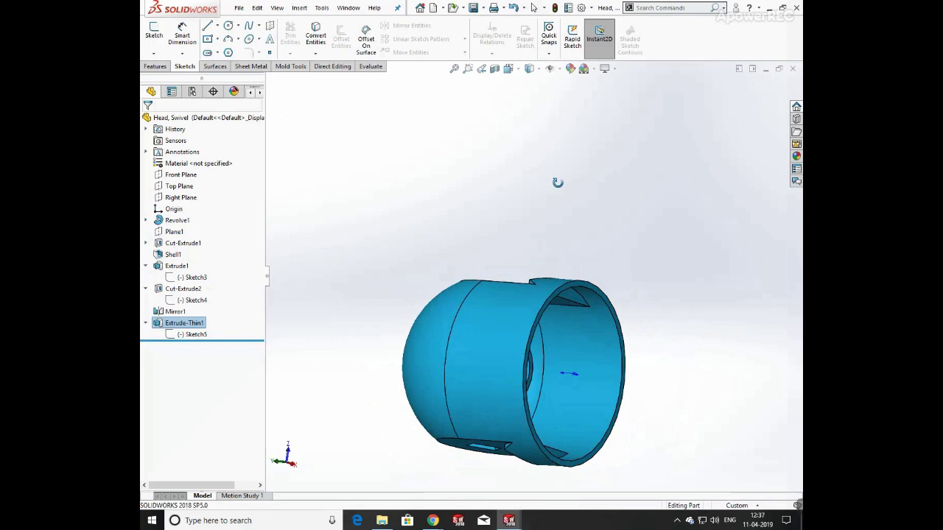
- Close the Head, Swivel part and open Sketch1 of the Switch, Power part for editing
left_click(794, 69)
left_click(476, 277)
mouse_move(479, 268)
middle_mouse_down()
mouse_move(396, 288)
mouse_move(350, 331)
mouse_move(481, 277)
mouse_move(451, 230)
middle_mouse_up()
left_click(208, 233)
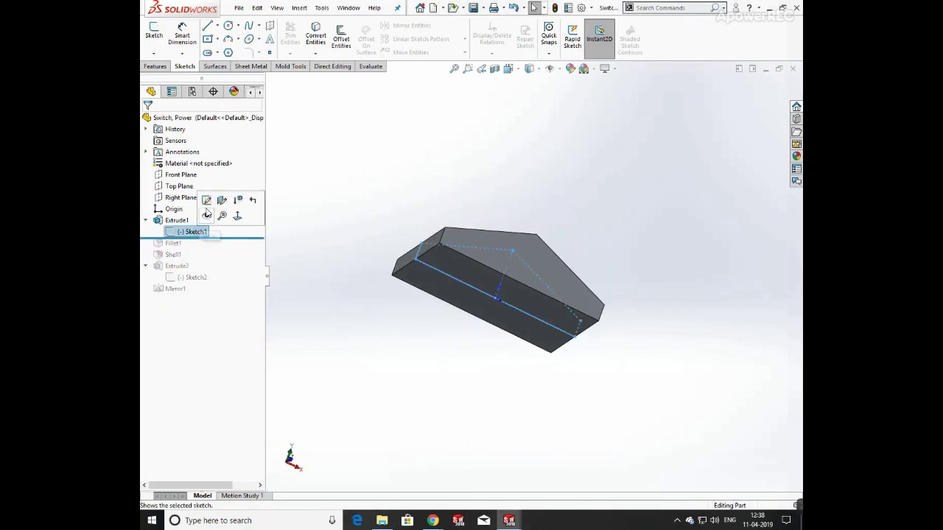
left_click(207, 200)
- Dimension the length of the profile's base line and the height of its short right-hand vertical edge
left_click(518, 303)
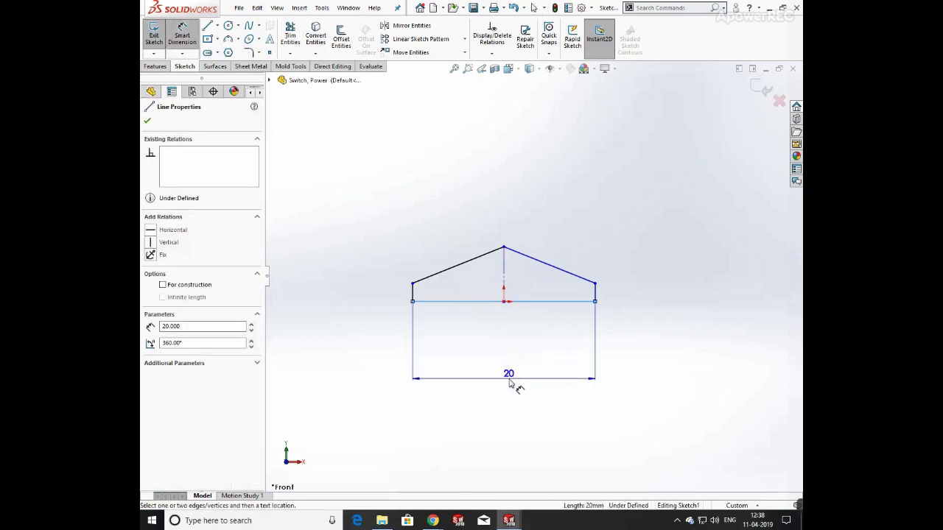
left_click(507, 379)
key("Return")
left_click(596, 297)
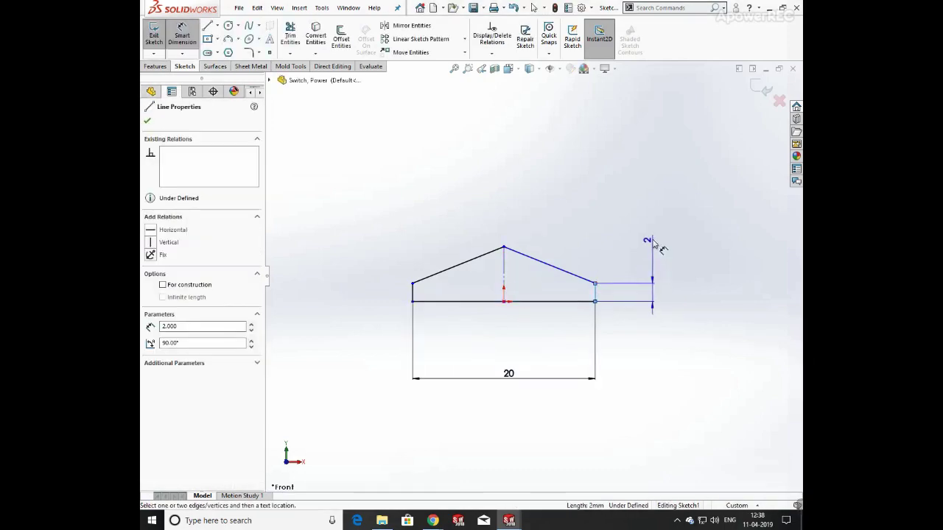
left_click(654, 242)
key("Return")
- Dimension the height of the profile's peak above the base line along its vertical centreline
scroll(552, 287, "down", 2)
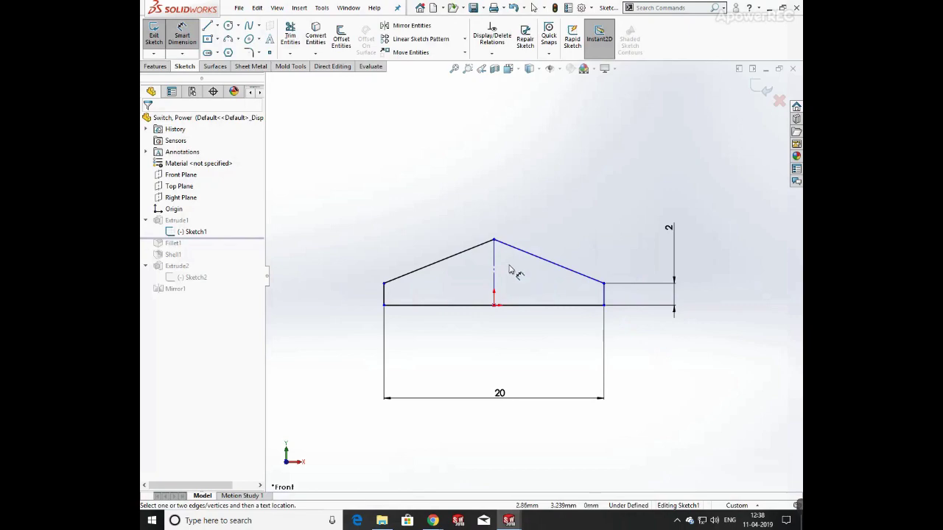
left_click(494, 243)
left_click(332, 272)
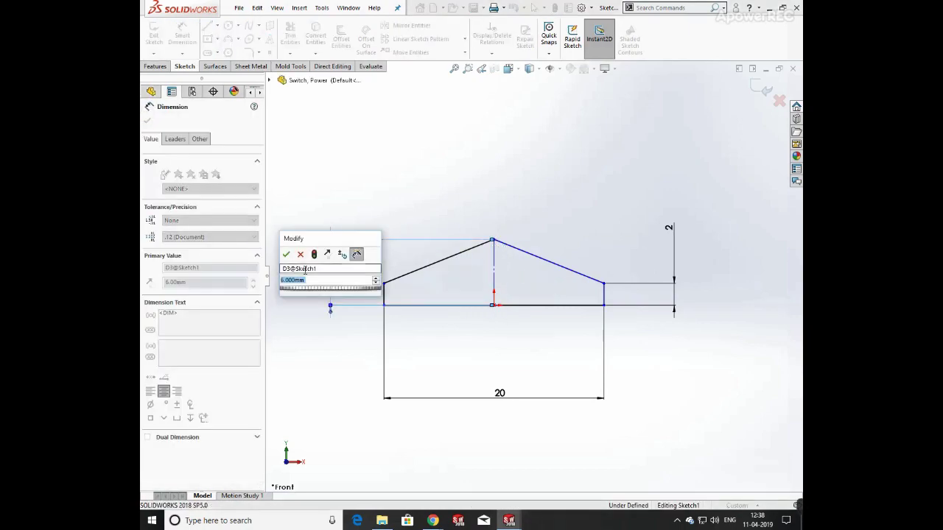
key("Return")
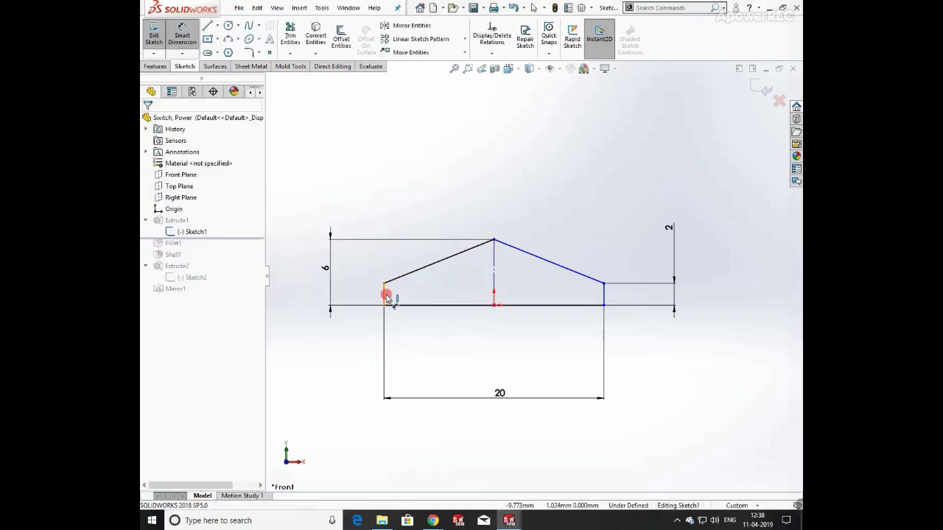
- Dimension the angle between the left vertical edge and the adjoining sloping edge, and exit the sketch
left_click(385, 295)
left_click(441, 293)
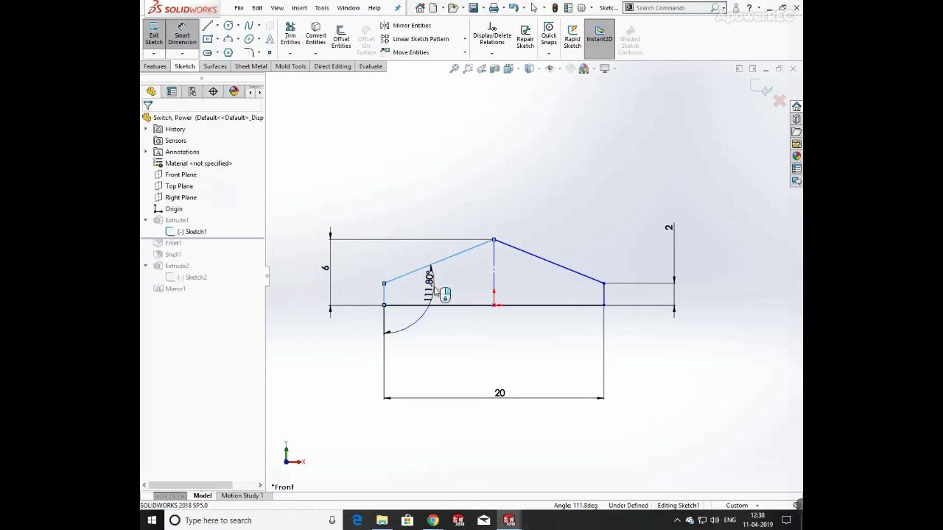
key("Return")
left_click(768, 89)
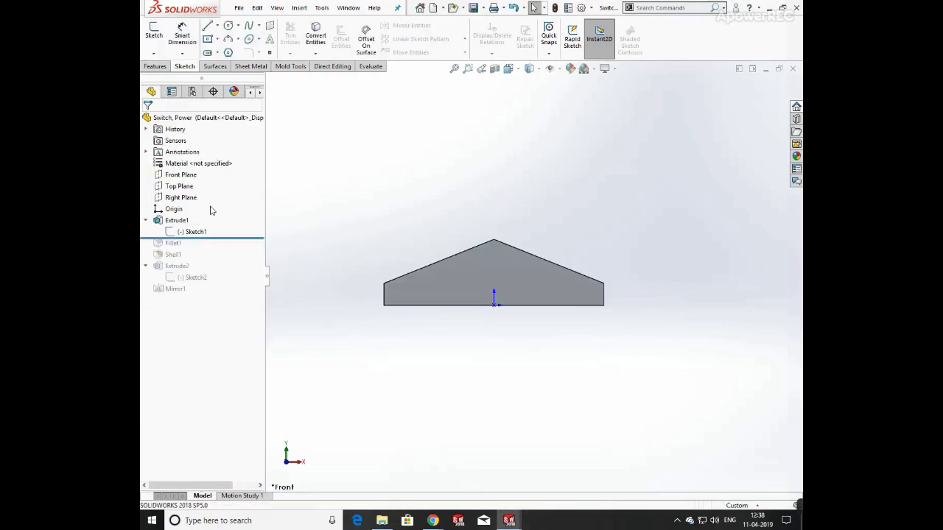
- Review the Extrude1 end condition and depth of the power switch, keeping the settings
left_click(183, 221)
left_click(196, 189)
mouse_move(518, 179)
middle_mouse_down()
mouse_move(579, 238)
mouse_move(578, 257)
middle_mouse_up()
scroll(529, 266, "up", 1)
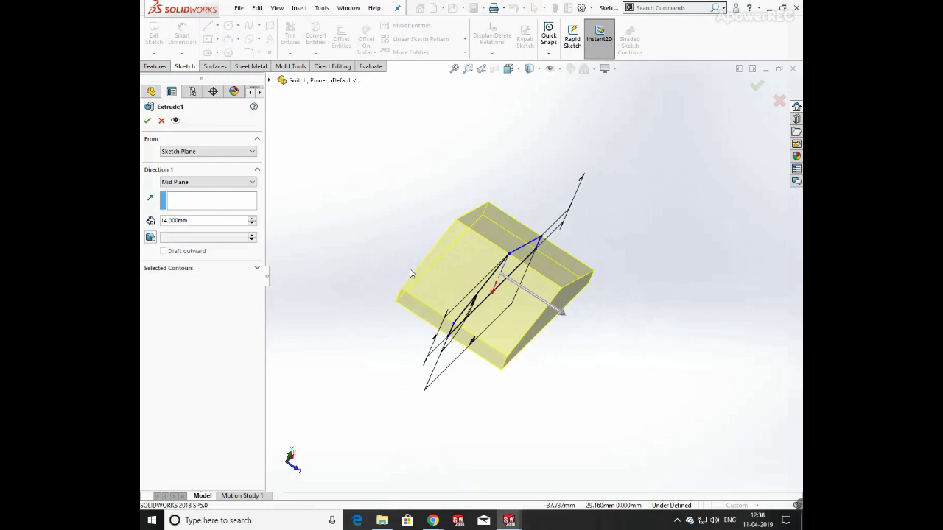
middle_click_drag(391, 284, 333, 213)
left_click(146, 121)
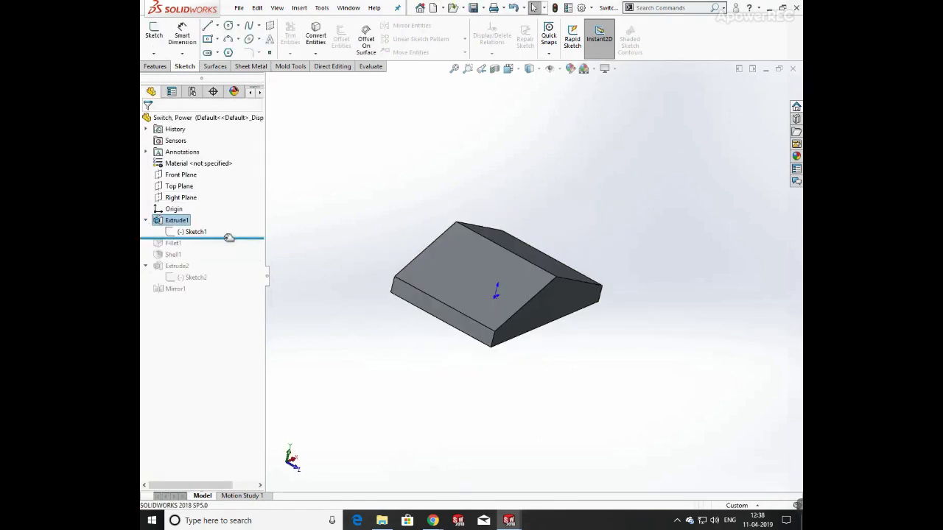
- Roll the model history forward past Fillet1 and review the ridge fillet's definition, keeping its settings
left_click_drag(228, 252, 229, 252)
left_click(174, 244)
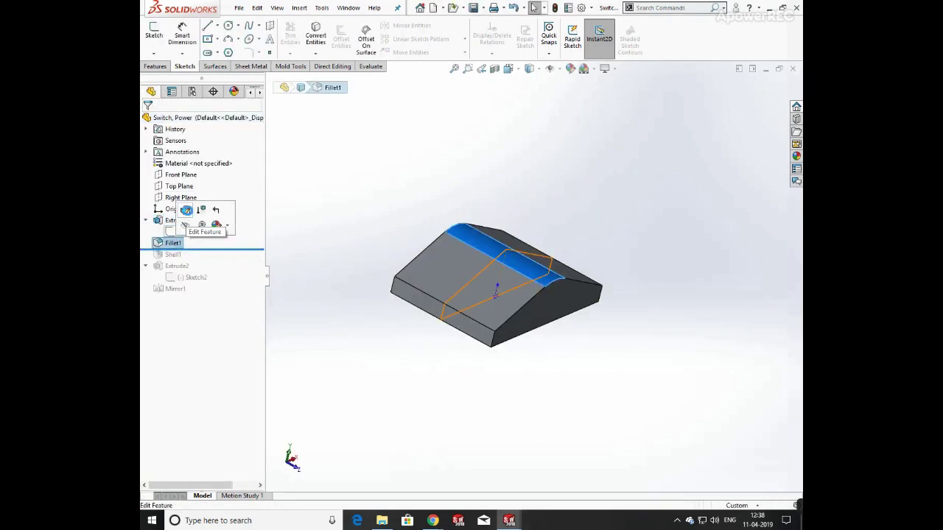
left_click(159, 210)
left_click(147, 122)
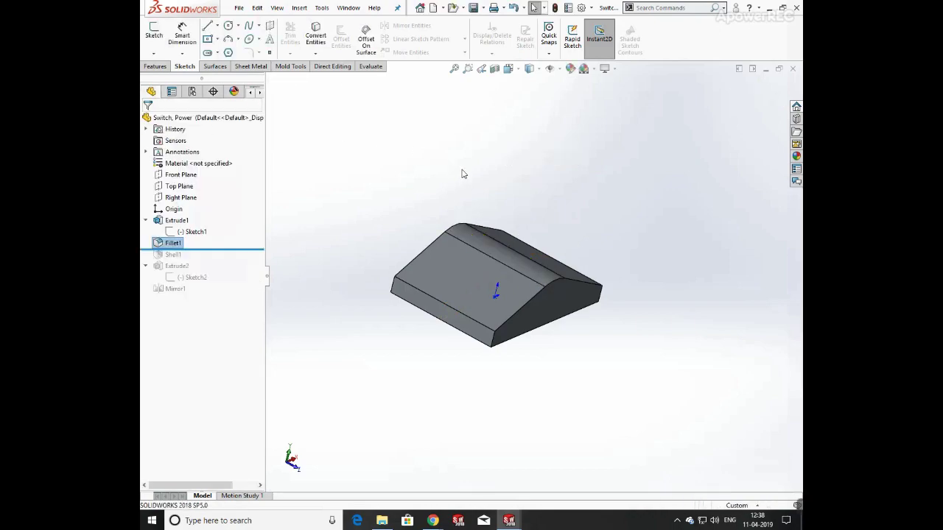
- Roll the model history forward past Shell1 and review the shell's thickness and removed face, keeping its settings
left_click_drag(219, 256, 221, 261)
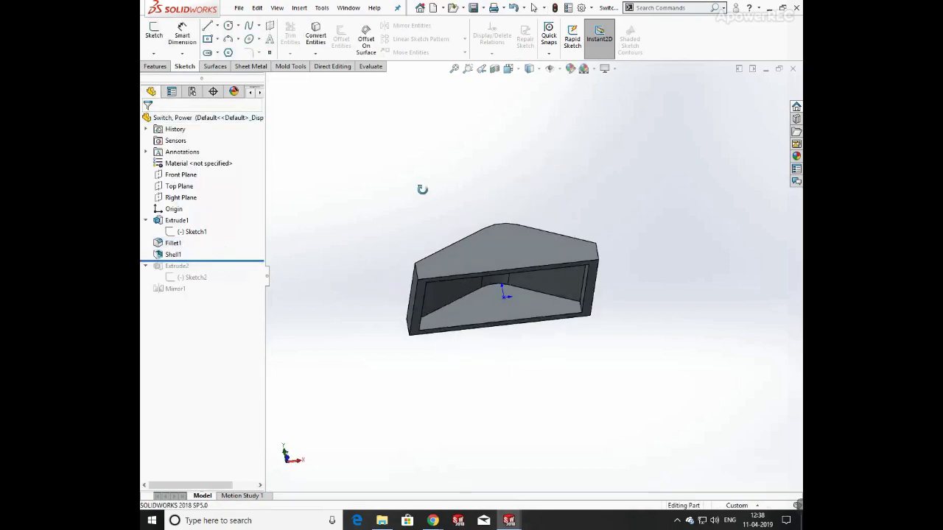
middle_click_drag(423, 190, 422, 115)
left_click(166, 256)
left_click(175, 222)
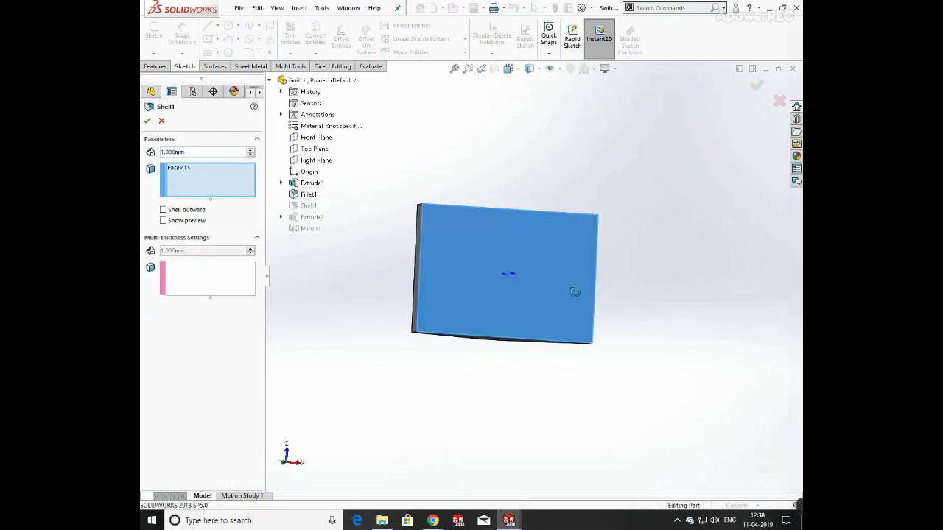
left_click(147, 122)
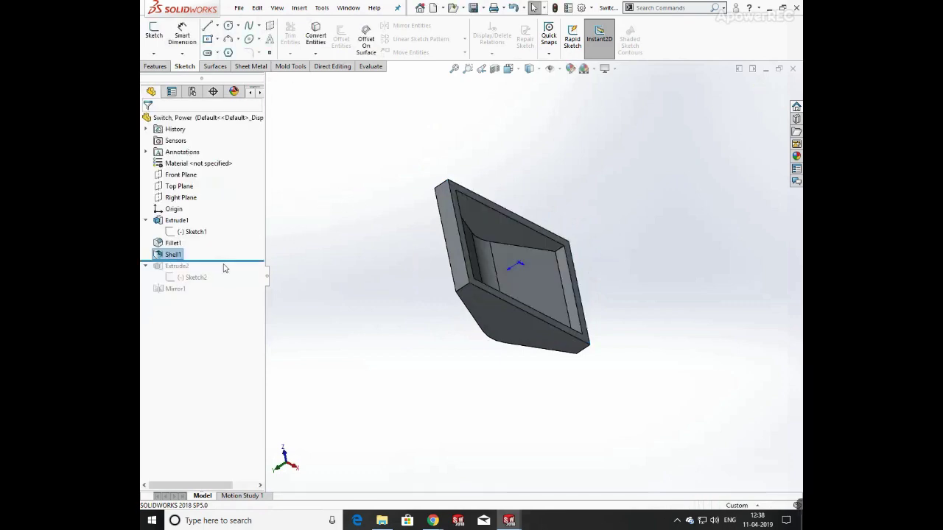
- Roll the history forward past Extrude2, open its Sketch2 and dimension the width of the clip profile's top edge
left_click_drag(225, 268, 227, 291)
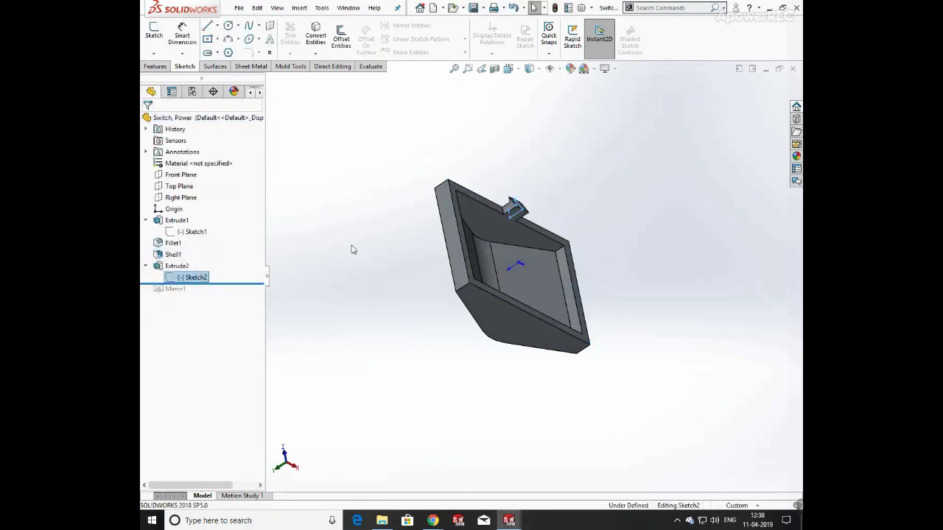
mouse_move(351, 250)
middle_mouse_down()
mouse_move(523, 169)
mouse_move(308, 400)
mouse_move(369, 430)
mouse_move(362, 444)
middle_mouse_up()
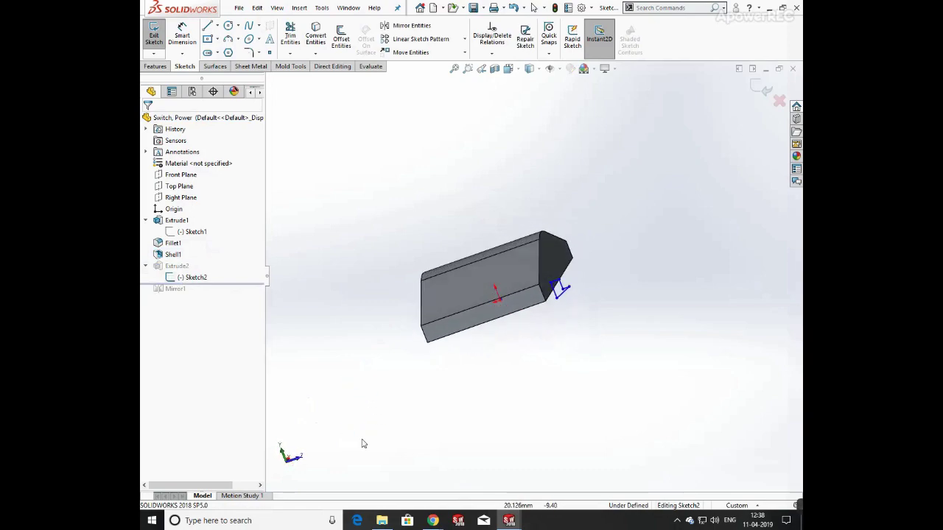
key("space")
left_click(442, 375)
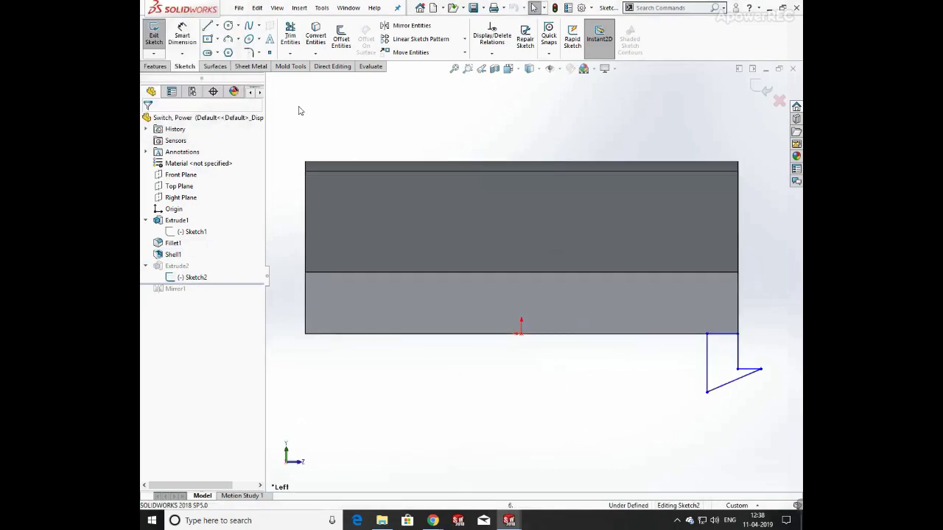
left_click(720, 335)
left_click(771, 263)
left_click(726, 250)
- Dimension the clip profile's long vertical edge and the angle between that edge and the sloping edge
left_click(707, 354)
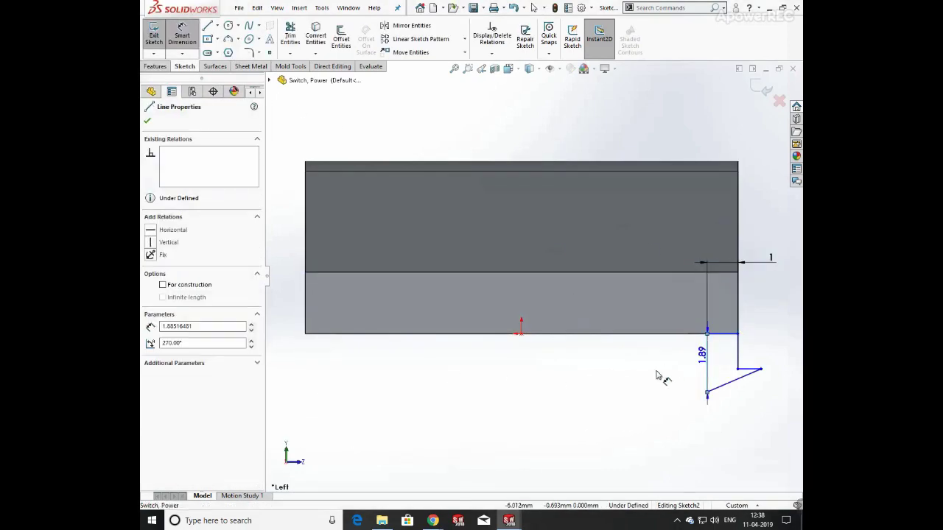
left_click(632, 377)
key("Return")
left_click(708, 372)
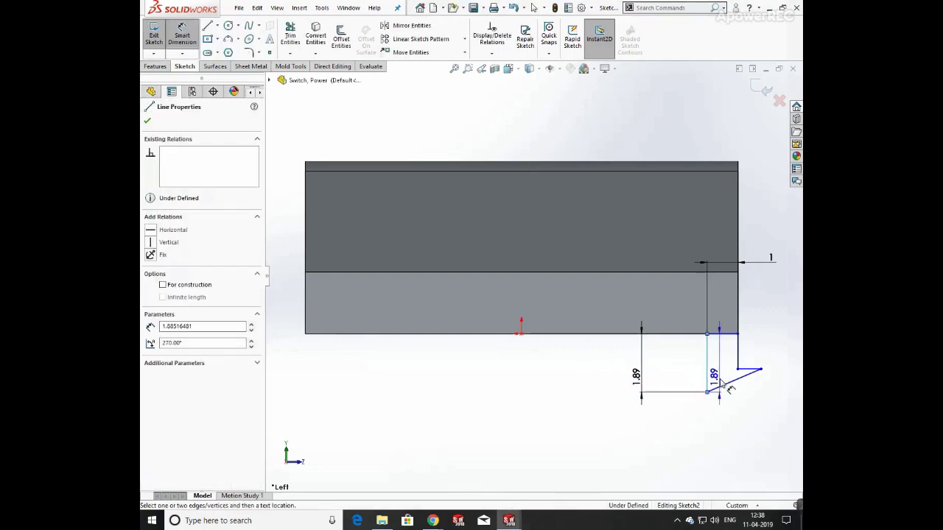
left_click(720, 368)
left_click(676, 350)
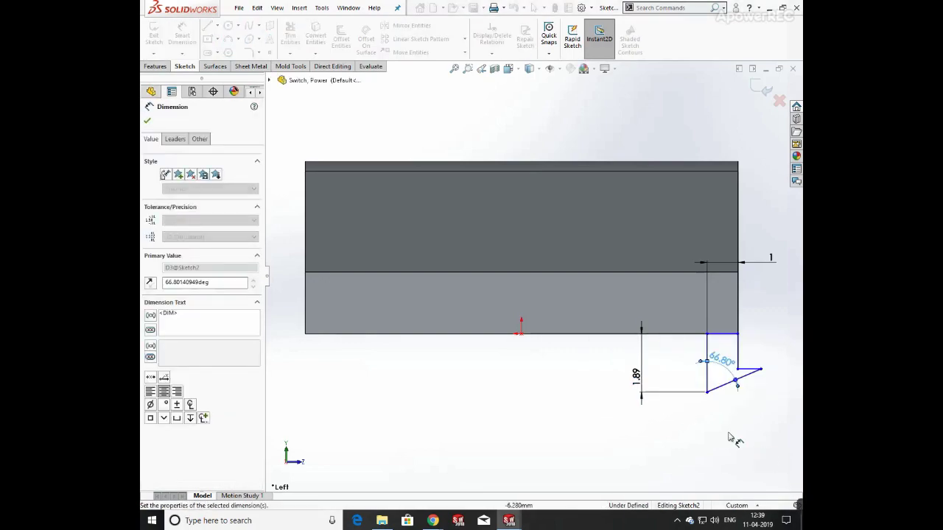
- Dimension the clip profile's overall width from its lowest corner to the hook tip, and the length of the short vertical edge
left_click(729, 436)
left_click(707, 392)
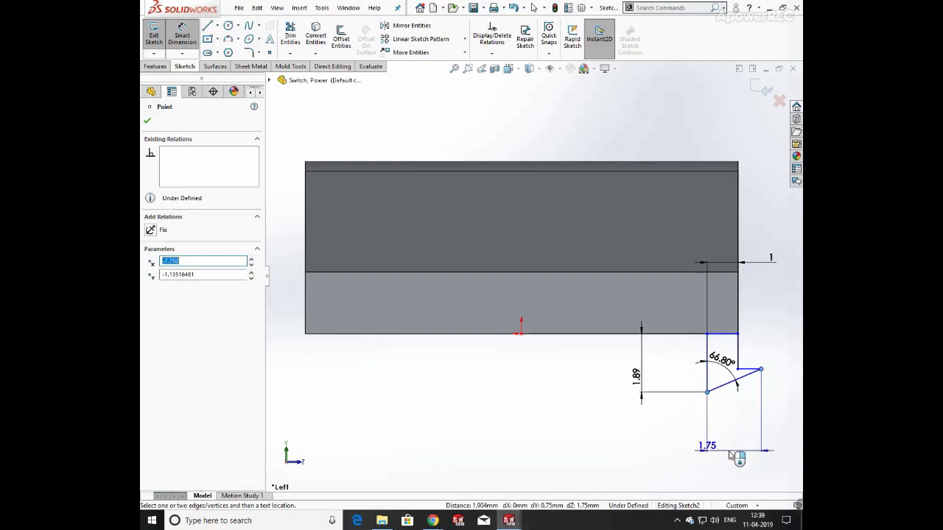
left_click(729, 454)
key("Return")
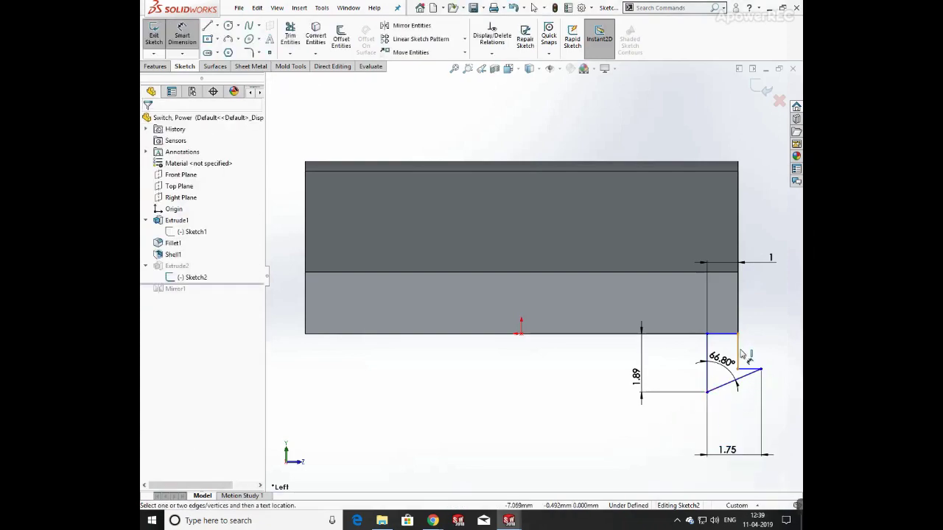
left_click(742, 353)
left_click(775, 309)
key("Return")
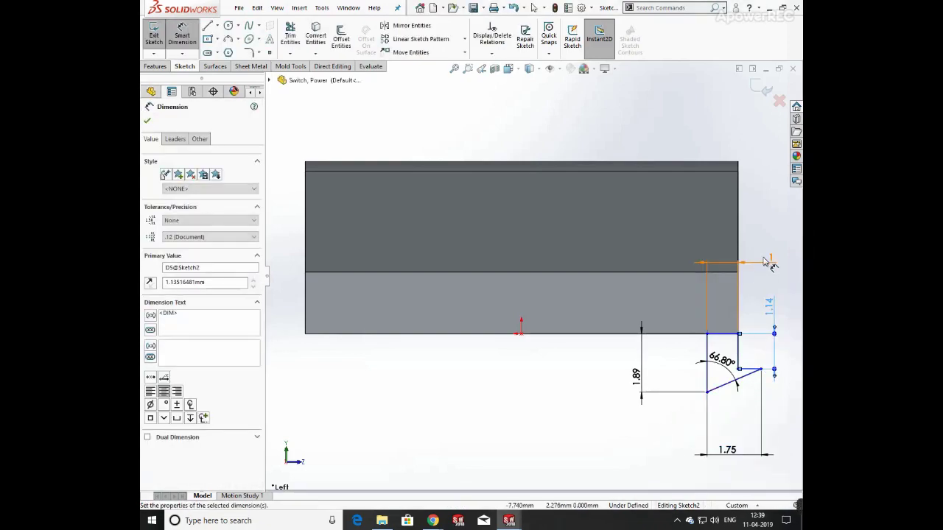
- Exit the clip sketch and review Extrude2's end condition and depth, keeping the settings
left_click(768, 341)
scroll(764, 355, "up", 1)
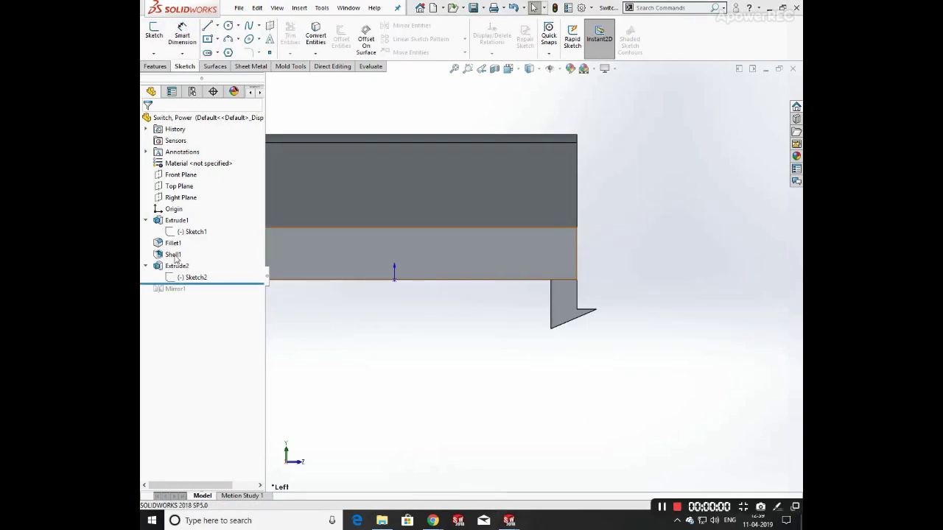
left_click(571, 309)
left_click(168, 236)
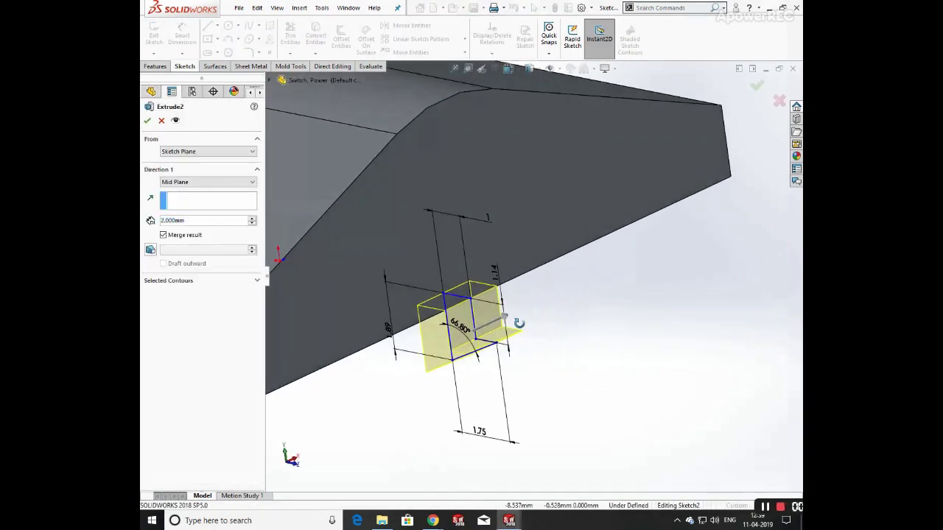
left_click(147, 121)
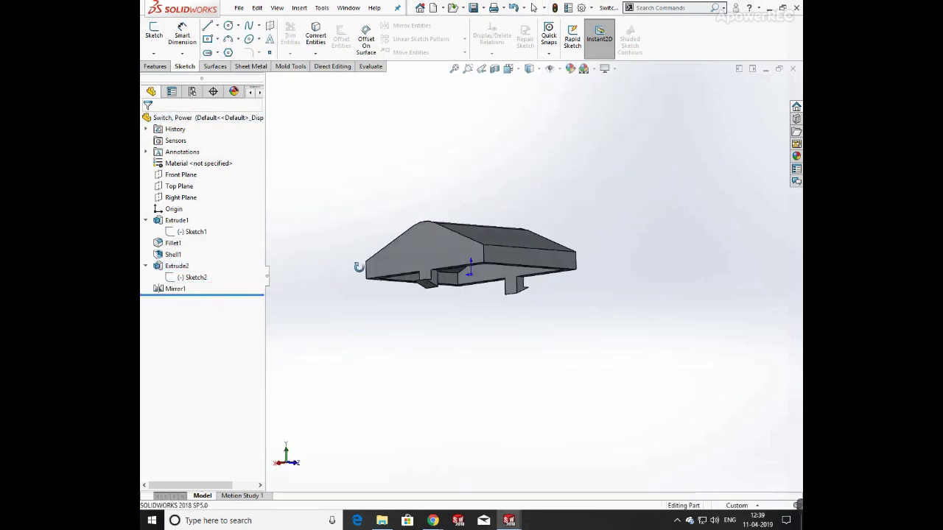
- Inspect the completed power switch, then close it and open the Lock, Button part
middle_click_drag(354, 263, 254, 318)
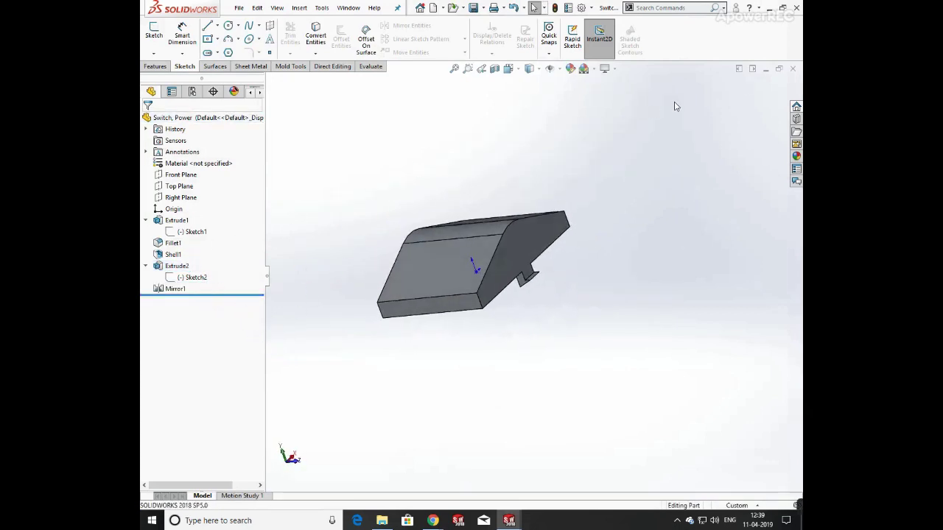
left_click(793, 68)
left_click(447, 270)
middle_click_drag(450, 267, 297, 244)
left_click(210, 120)
middle_click_drag(516, 235, 610, 224)
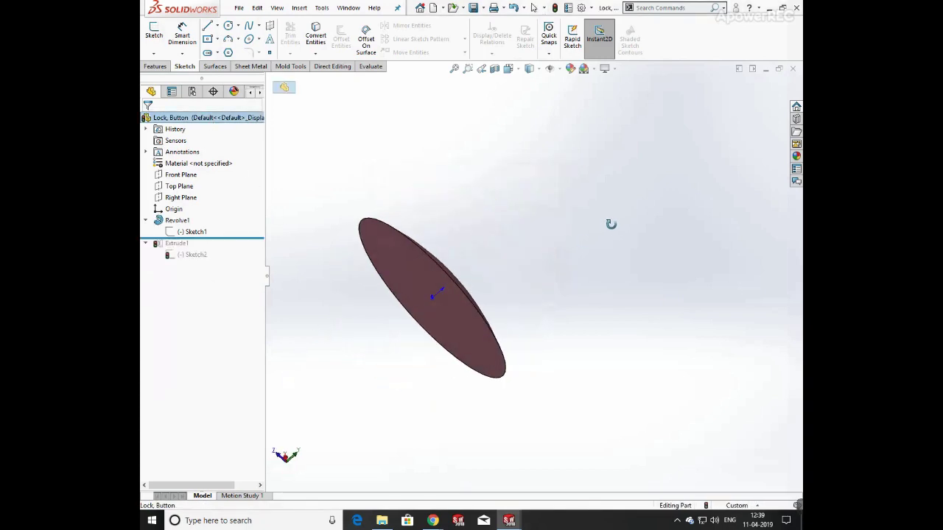
- Open the sketch of Revolve1 and dimension the profile's base line length and its height along the centreline
left_click(199, 197)
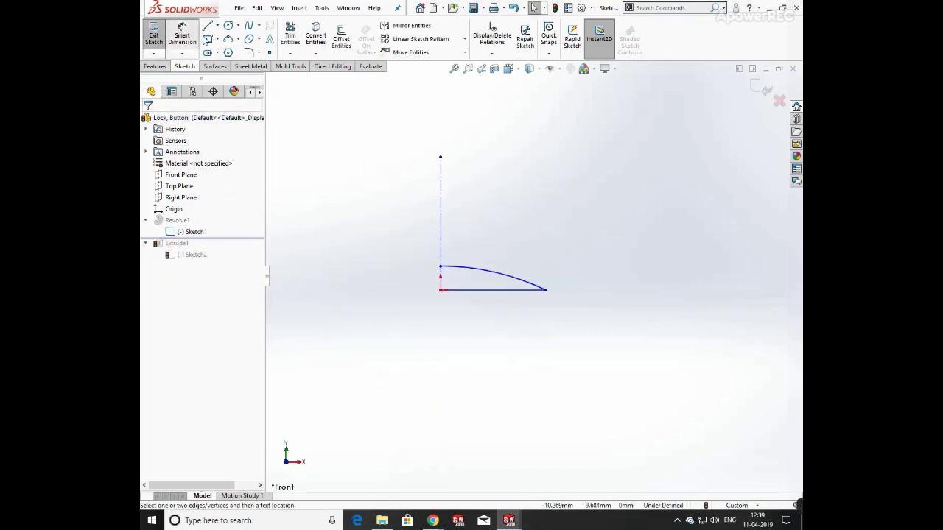
left_click(516, 296)
left_click(510, 353)
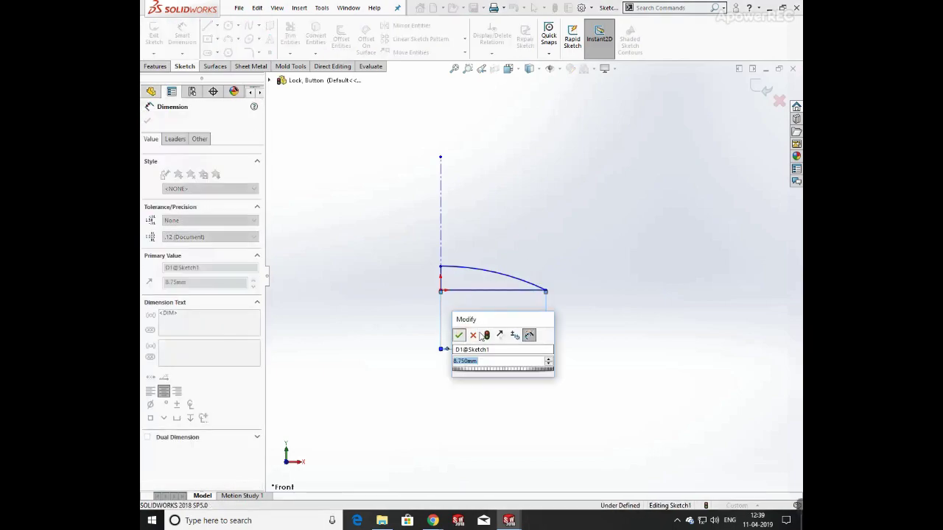
left_click(459, 334)
left_click(441, 291)
left_click(440, 266)
left_click(390, 269)
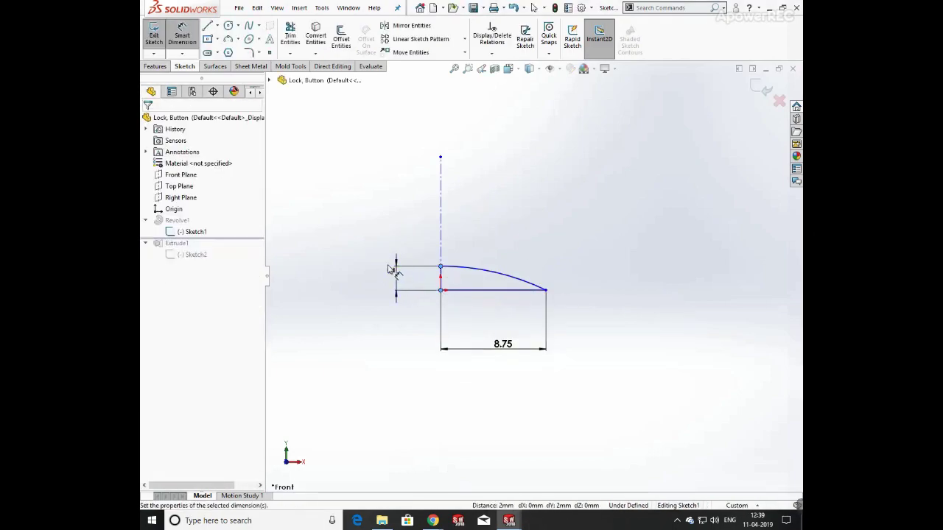
left_click(351, 255)
- Dimension the radius of the dome profile's arc and exit the sketch
left_click(503, 276)
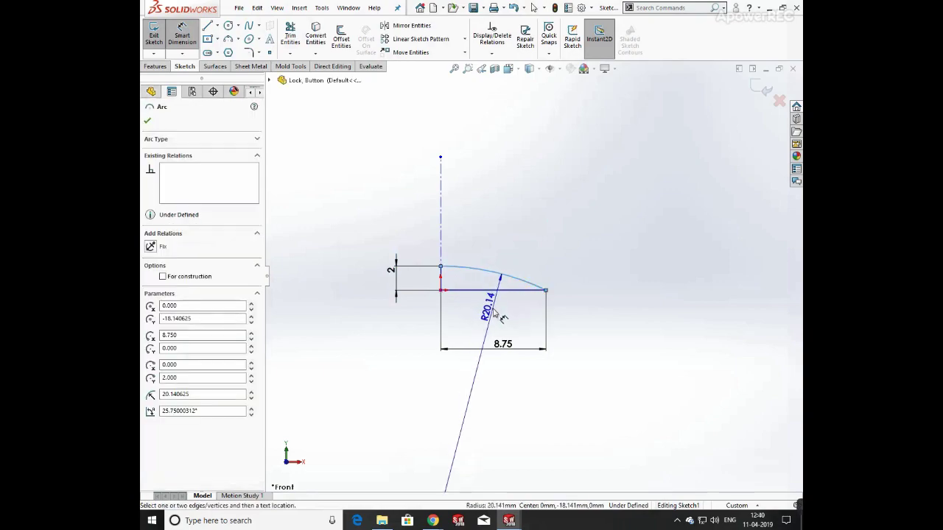
left_click(493, 310)
left_click(449, 295)
left_click(690, 256)
left_click(762, 89)
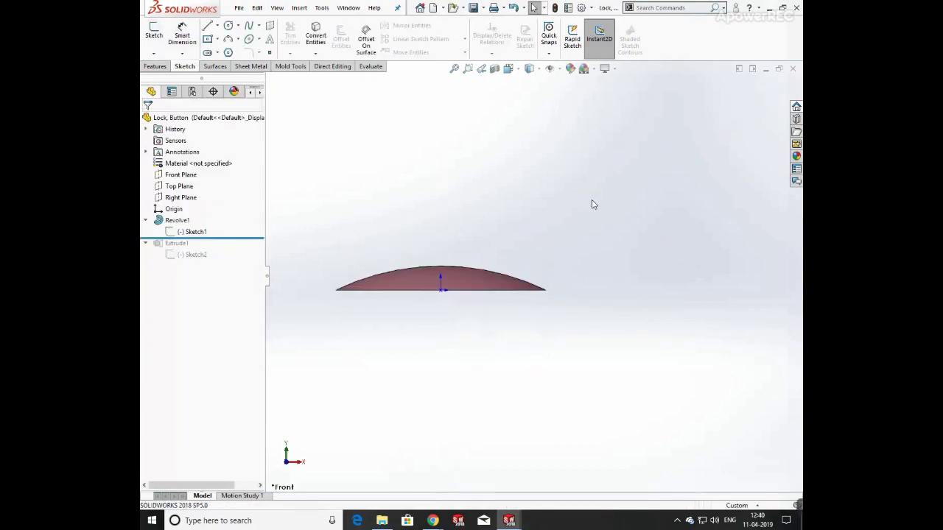
- Roll the history forward past Extrude1, open its Sketch2 and dimension the square's upper horizontal side
left_click_drag(224, 239, 208, 270)
left_click(202, 255)
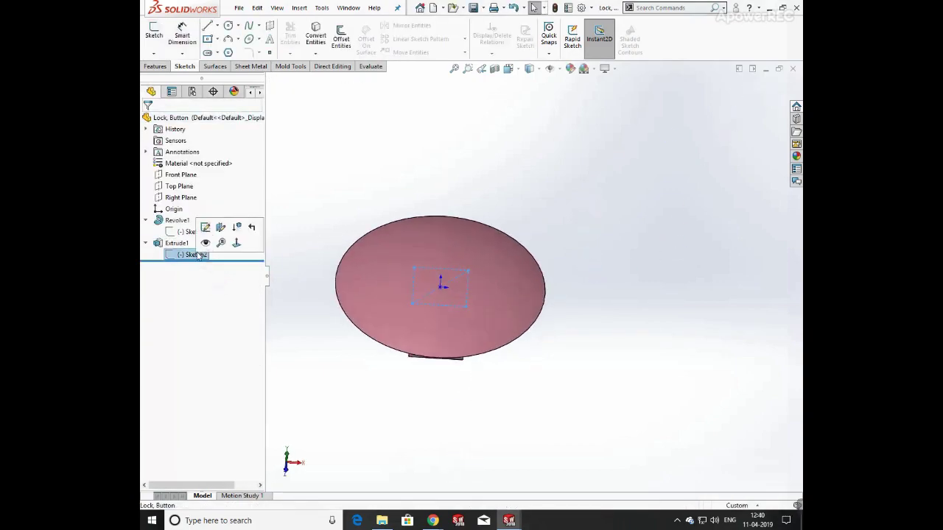
left_click(201, 227)
middle_click_drag(495, 308, 556, 115)
key("ctrl+8")
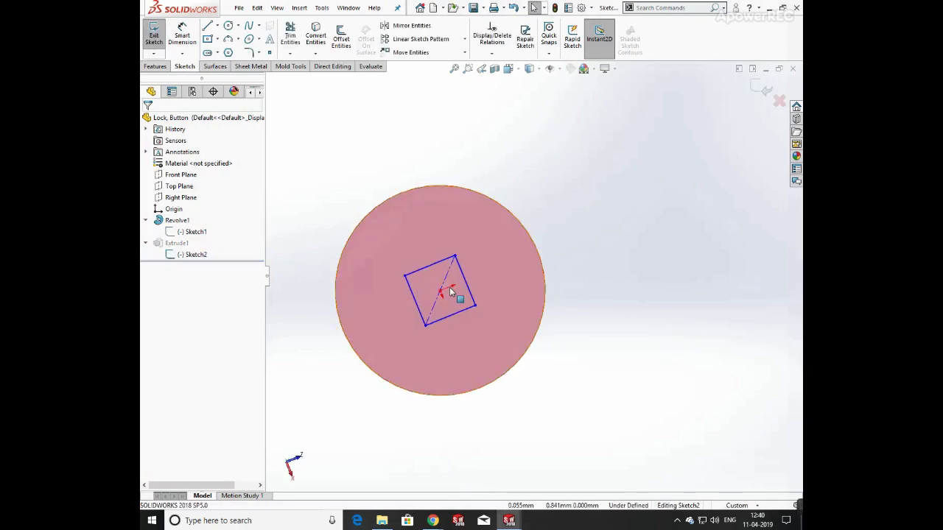
key("space")
left_click(409, 297)
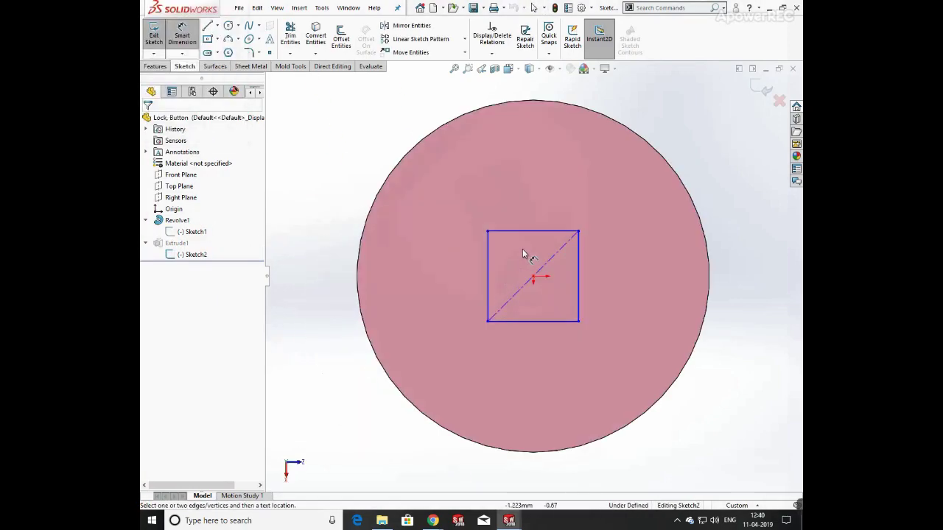
left_click(529, 231)
left_click(532, 190)
left_click(485, 176)
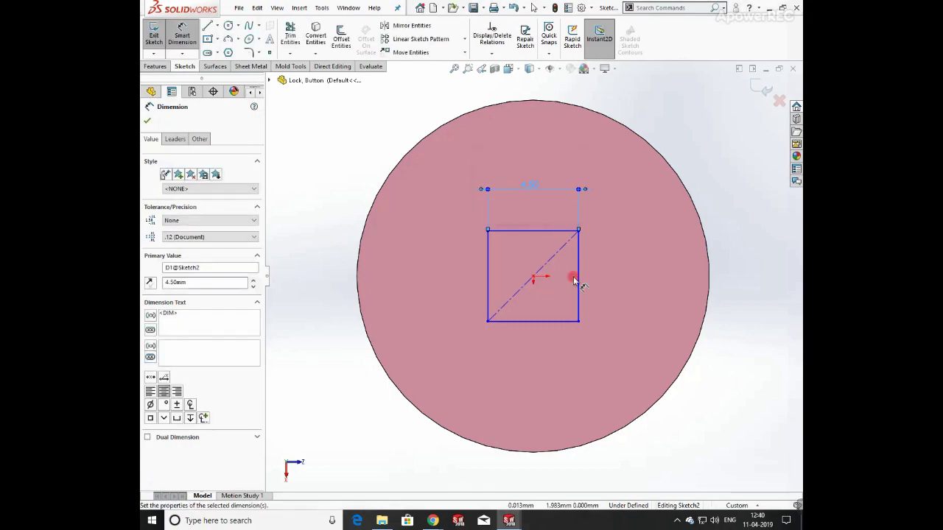
- Dimension the square's right vertical side and exit the sketch
left_click(578, 280)
left_click(638, 277)
left_click(594, 258)
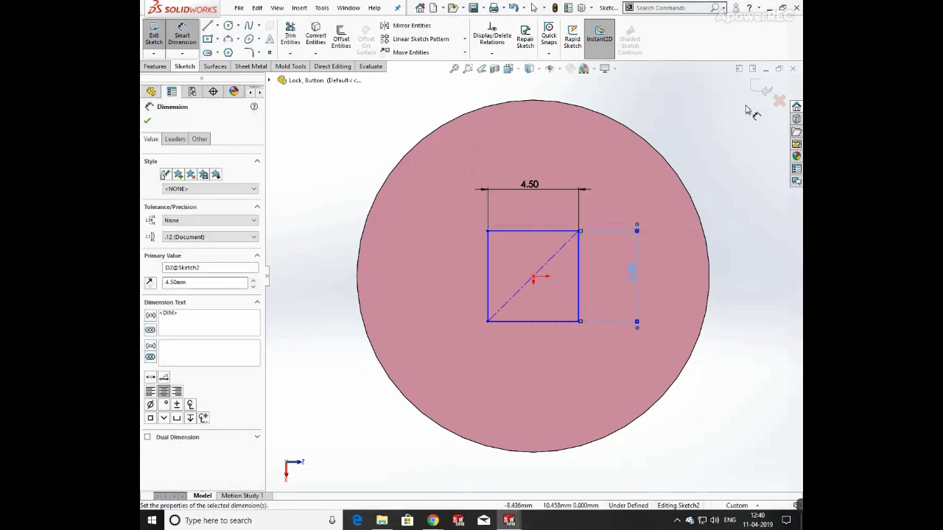
left_click(761, 88)
- Review the lock button's Extrude1 end condition and depth, keeping the settings
left_click(182, 244)
left_click(194, 214)
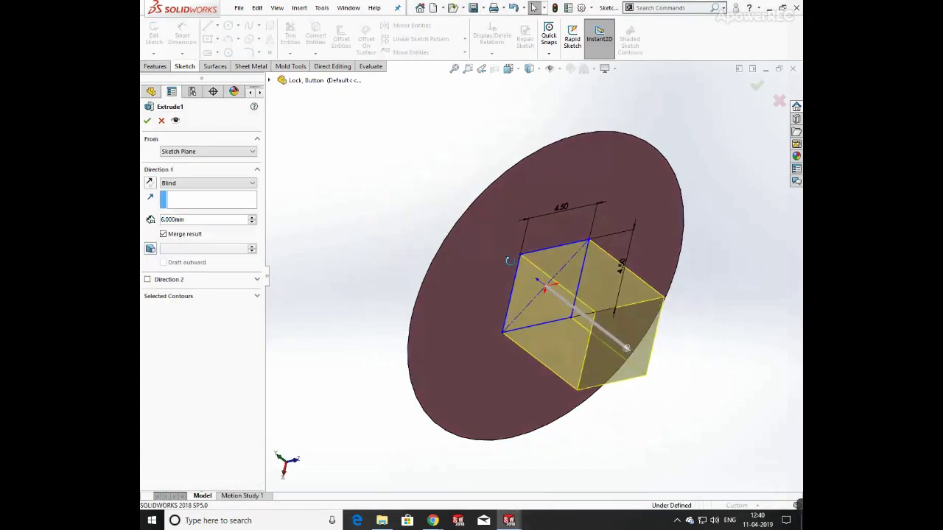
left_click(147, 121)
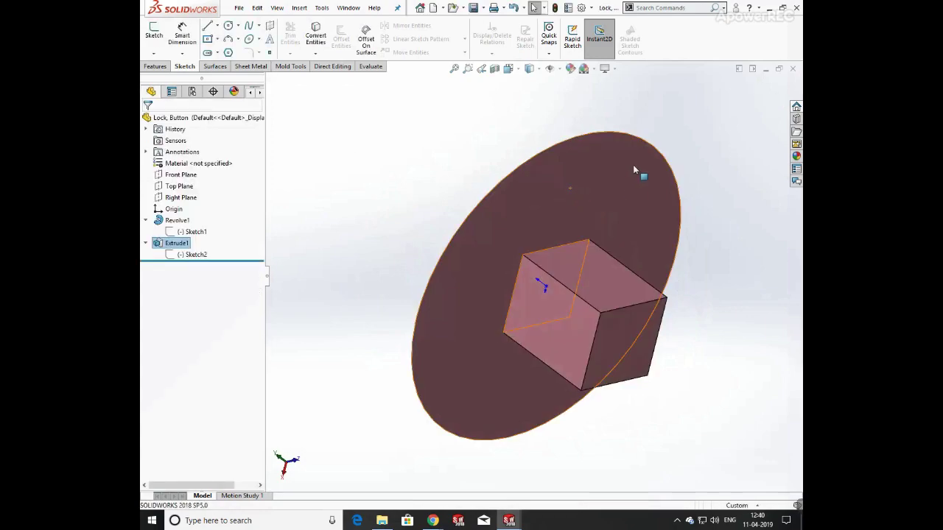
- Switch to the Light Bulb, Mini part and open Sketch5 of Revolve1 for editing
left_click(793, 70)
left_click(454, 269)
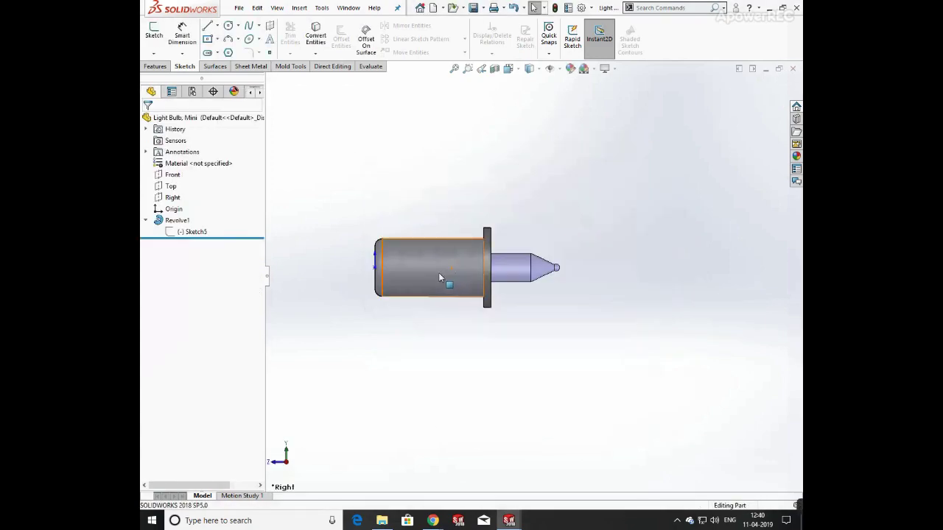
left_click(195, 232)
left_click(219, 202)
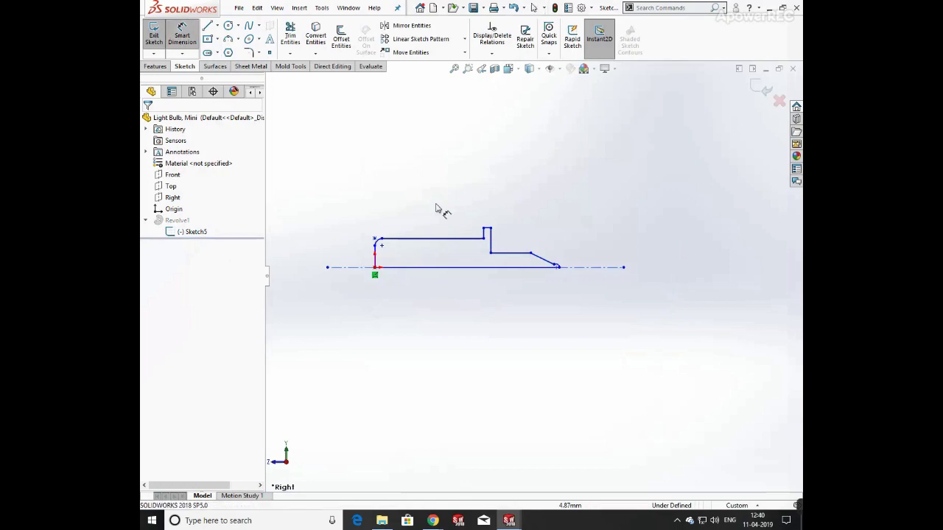
- Dimension the bulb profile's base line as 25.50 mm and dimension the length of its left vertical edge
left_click(456, 282)
left_click(453, 347)
type("25.50mm")
key("Return")
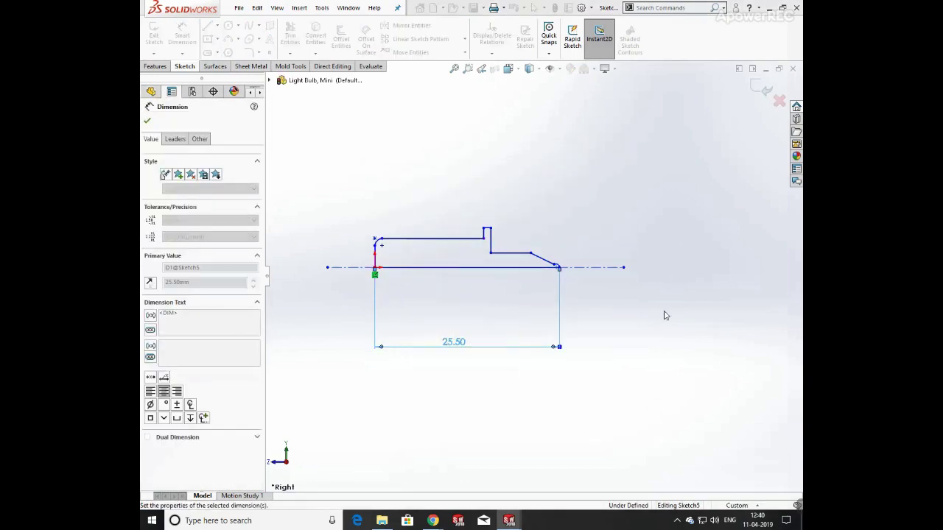
left_click(522, 291)
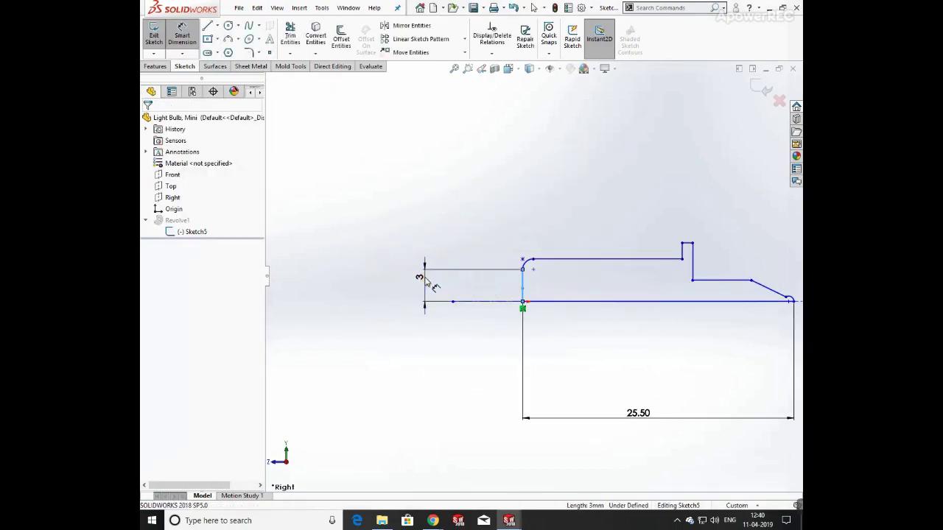
left_click(423, 283)
left_click(381, 264)
- Dimension the rounded corner of the bulb profile and the length of its long upper edge
left_click(526, 253)
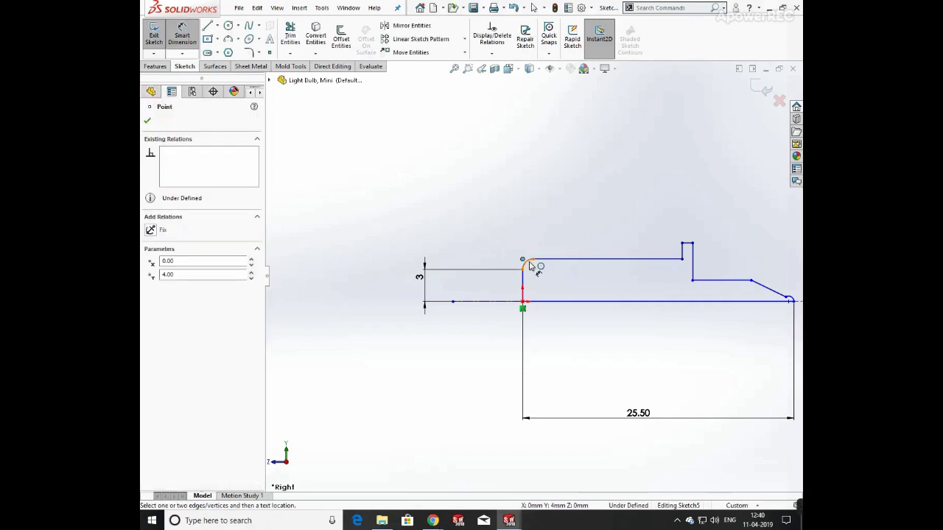
left_click(531, 267)
left_click(435, 203)
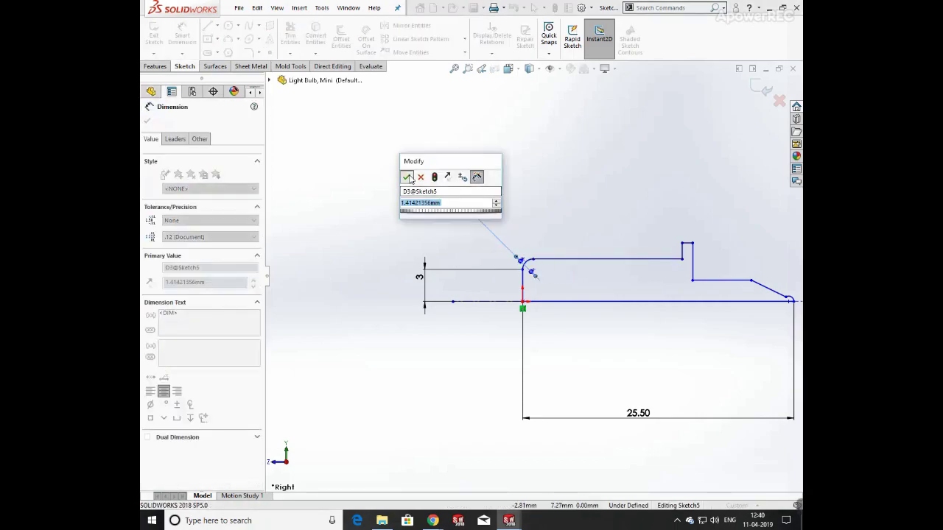
left_click(408, 177)
left_click(597, 265)
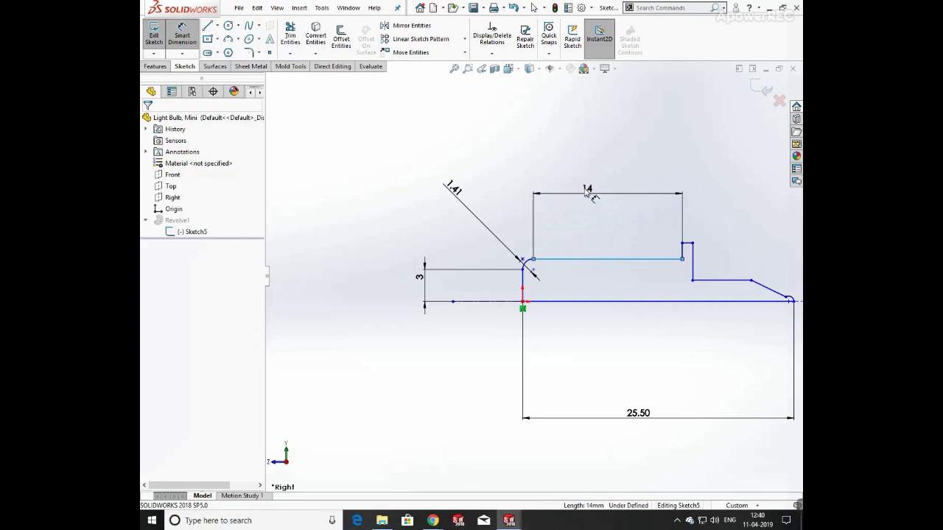
left_click(593, 193)
key("Return")
- Dimension the flange of the bulb profile: its short side, its top width and its long side
scroll(721, 214, "down", 2)
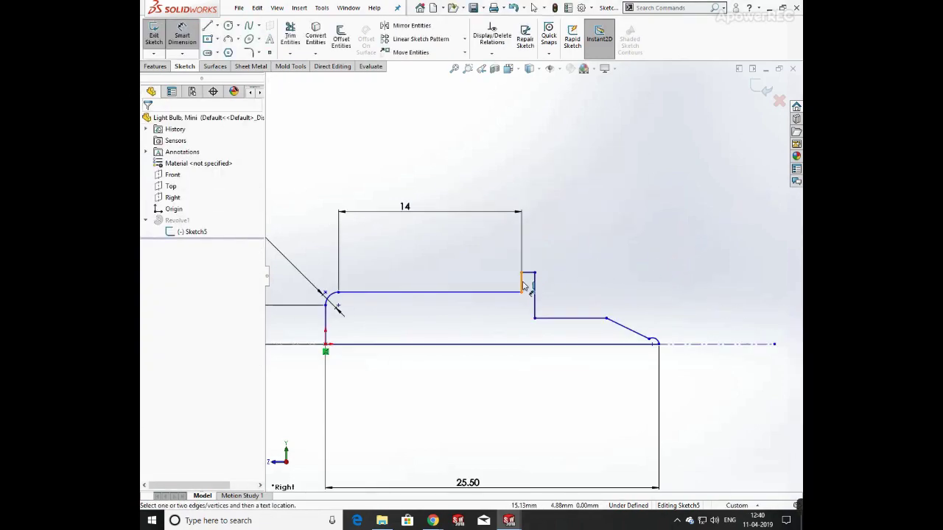
left_click(522, 284)
left_click(447, 249)
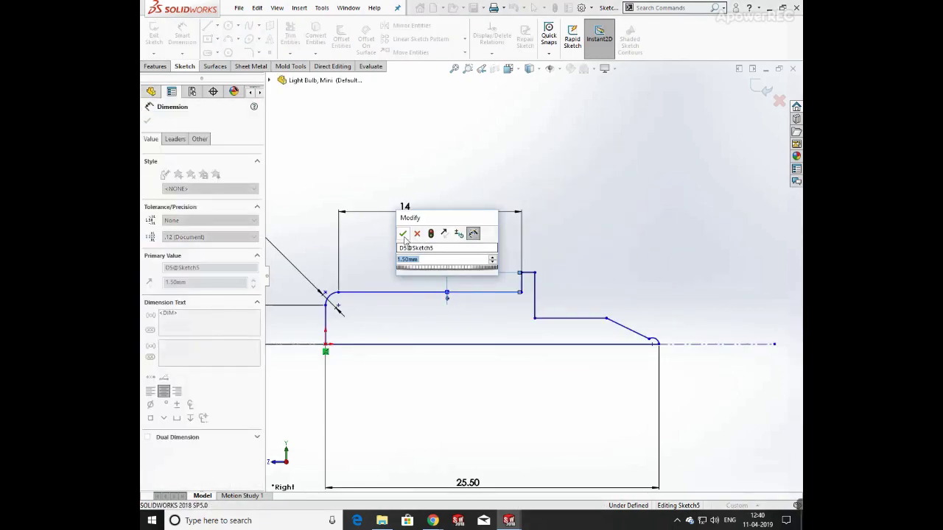
key("Return")
left_click(528, 273)
left_click(530, 156)
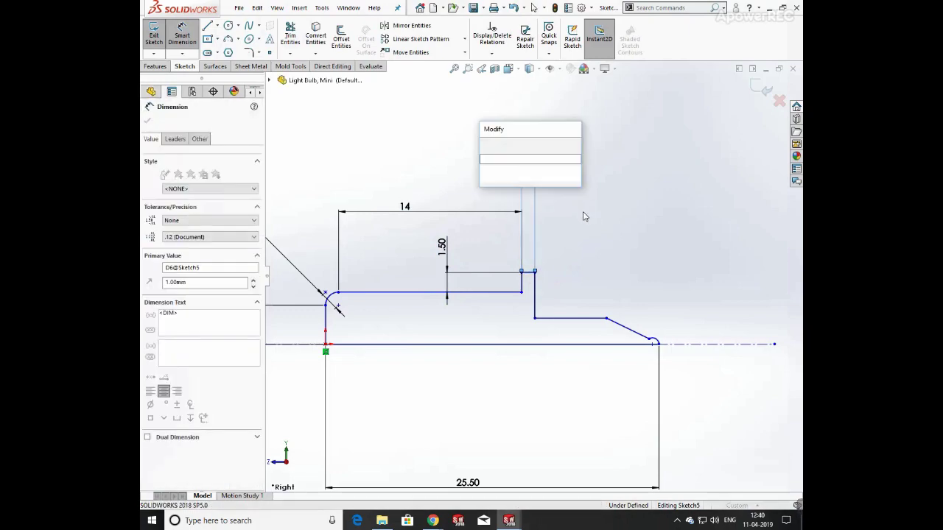
key("Return")
left_click(536, 296)
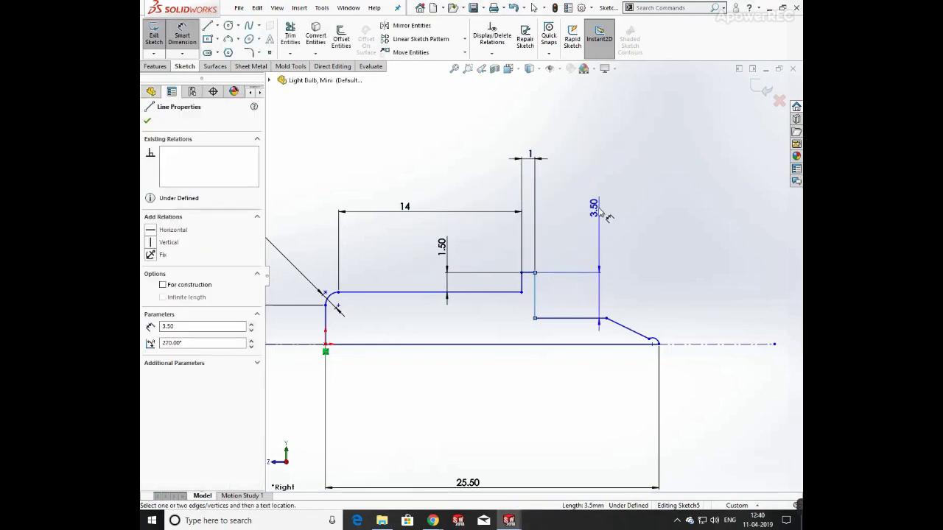
left_click(592, 204)
key("Return")
- Dimension the angle between the lower horizontal edge and the sloped line, and the radius of the tip arc
scroll(626, 319, "down", 3)
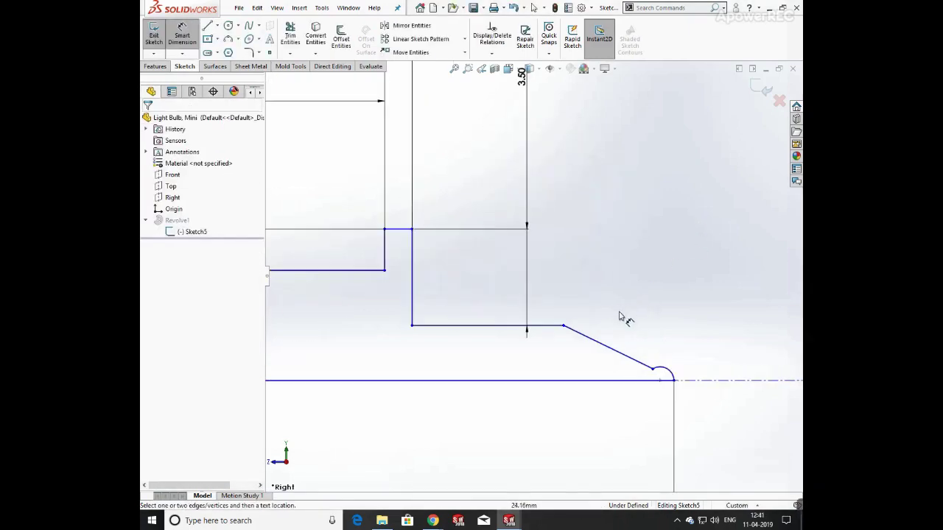
left_click(549, 318)
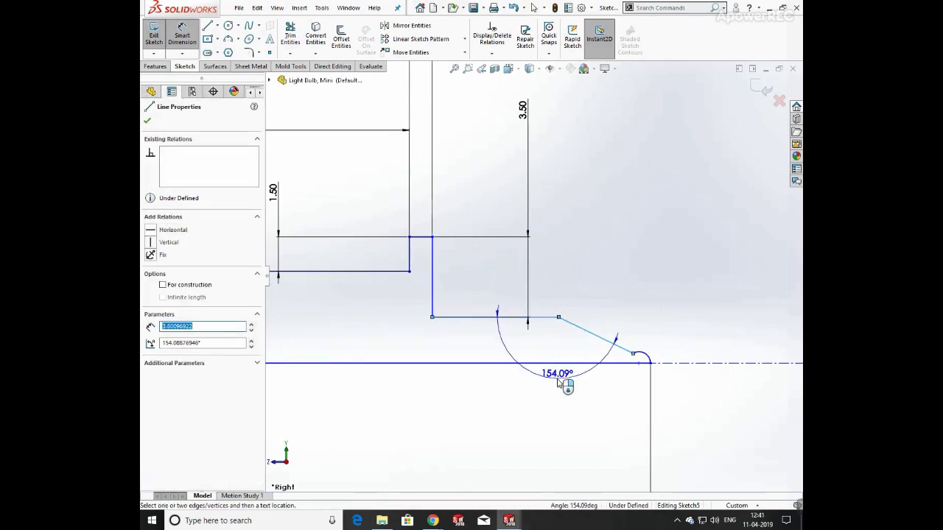
left_click(551, 384)
key("Return")
scroll(643, 357, "down", 4)
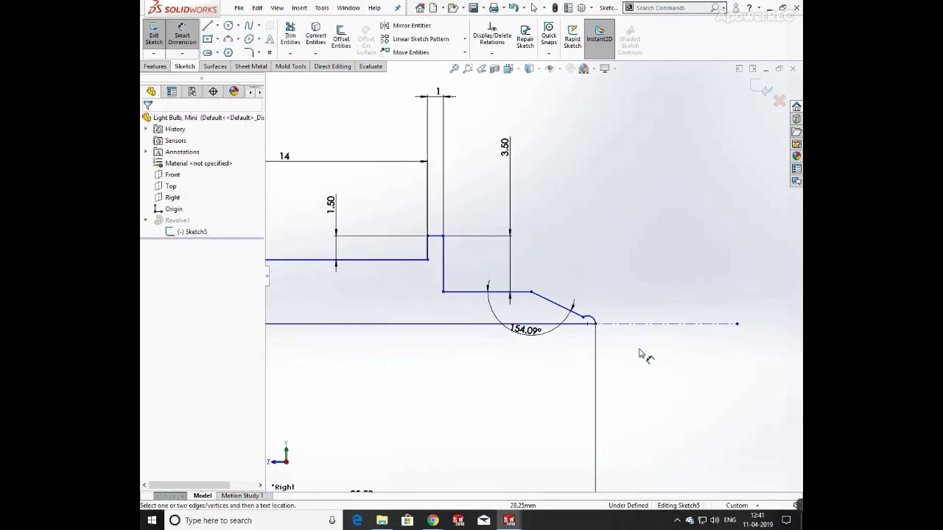
left_click(558, 260)
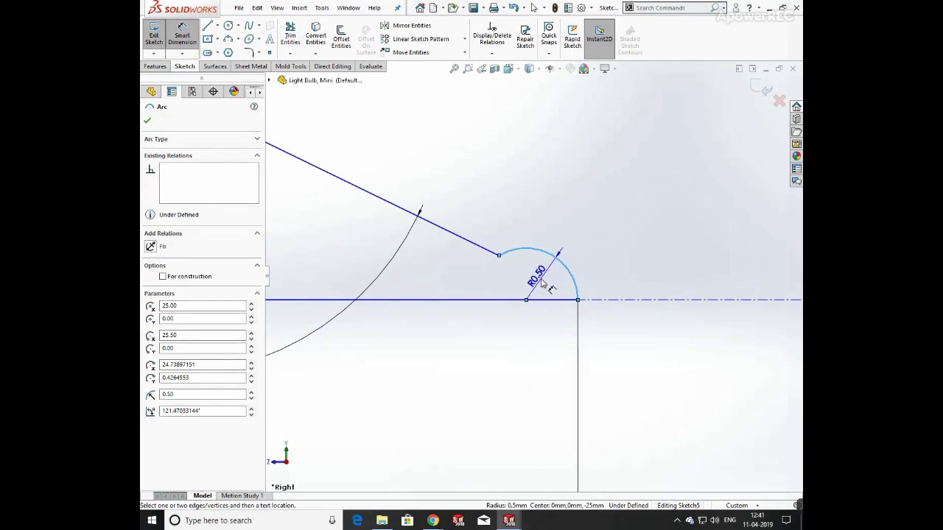
left_click(543, 283)
key("Return")
scroll(602, 253, "up", 6)
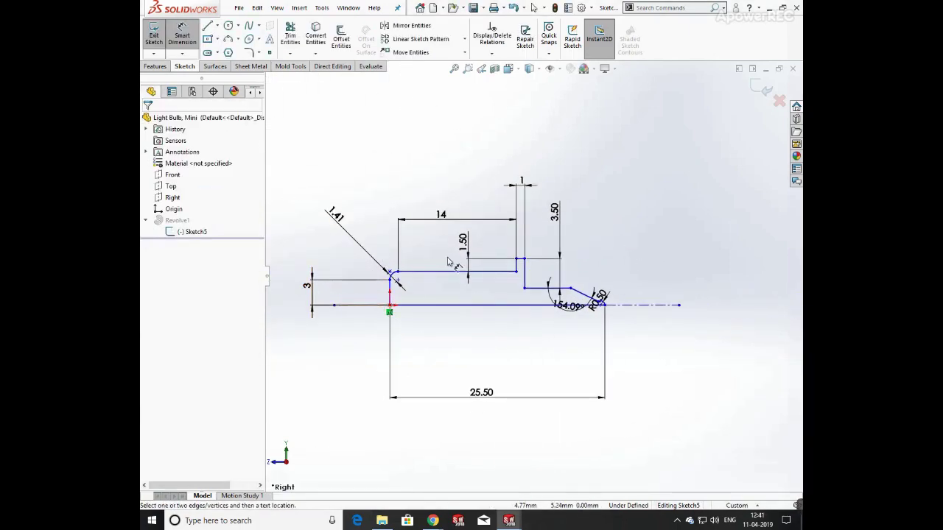
- Exit the bulb sketch and close the Light Bulb, Mini part
left_click(762, 100)
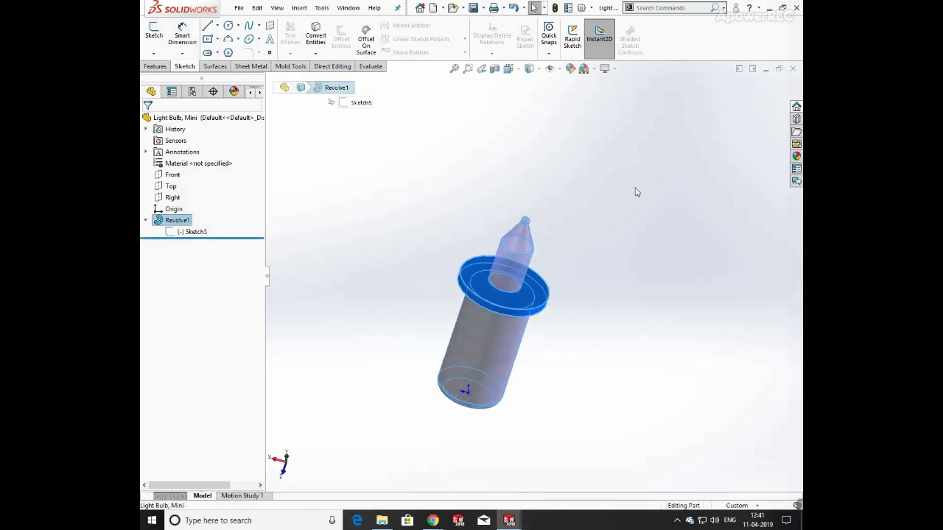
left_click(794, 69)
left_click(462, 273)
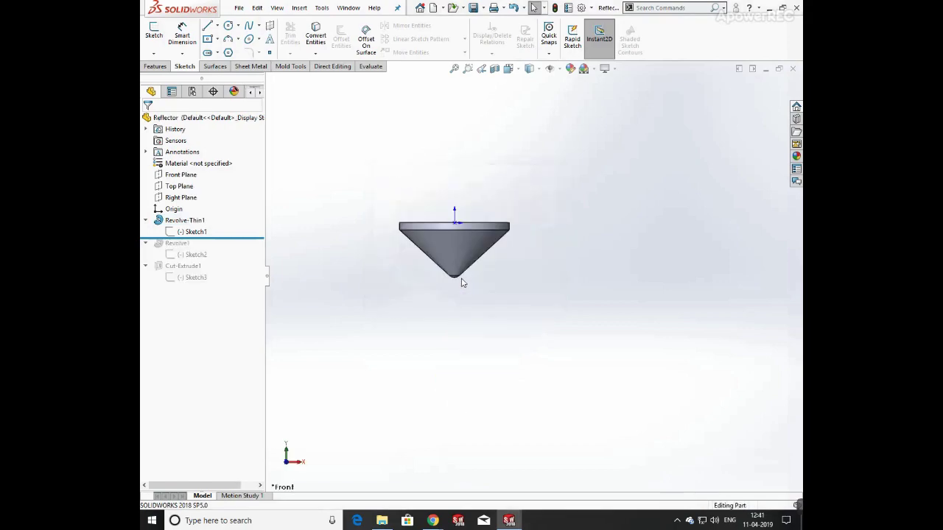
- Edit Sketch1 of the Reflector's Revolve-Thin1 and dimension the horizontal centerline and the short vertical rim edge
left_click(177, 231)
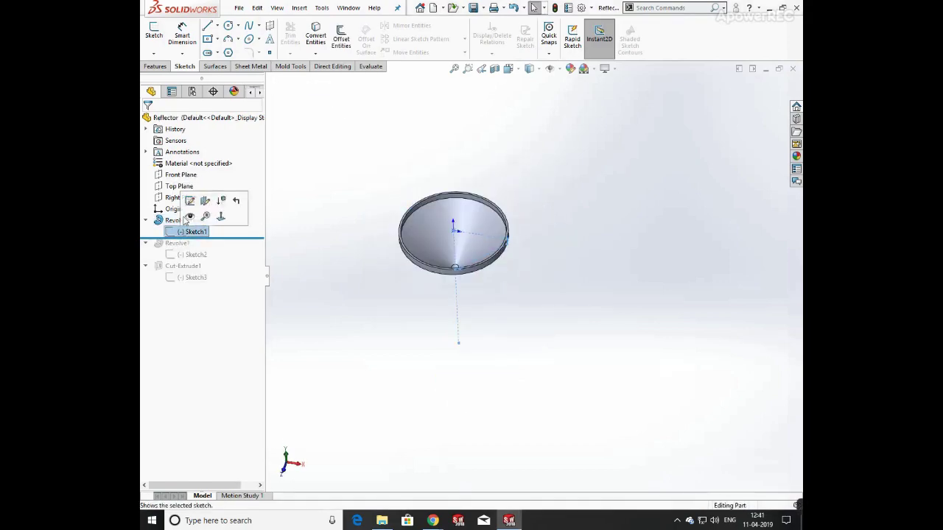
left_click(178, 200)
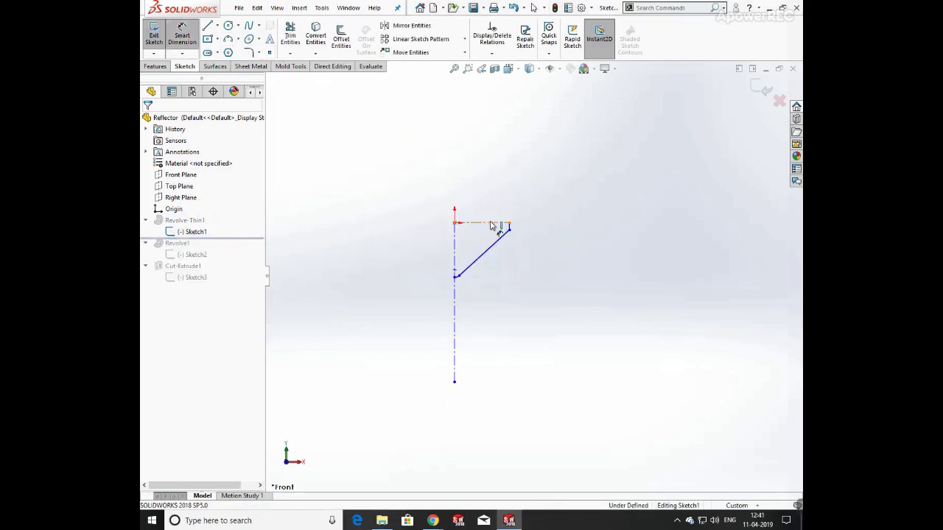
left_click(492, 224)
left_click(518, 174)
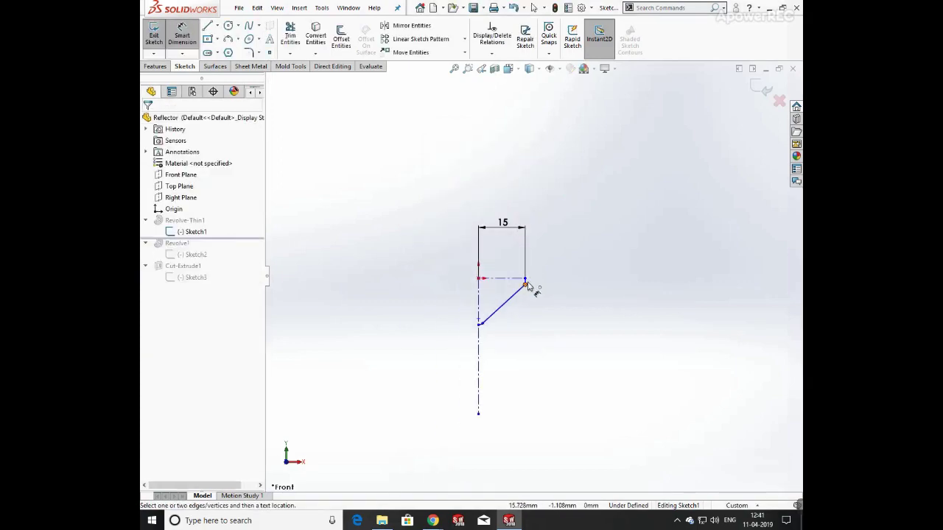
left_click(533, 279)
left_click(616, 243)
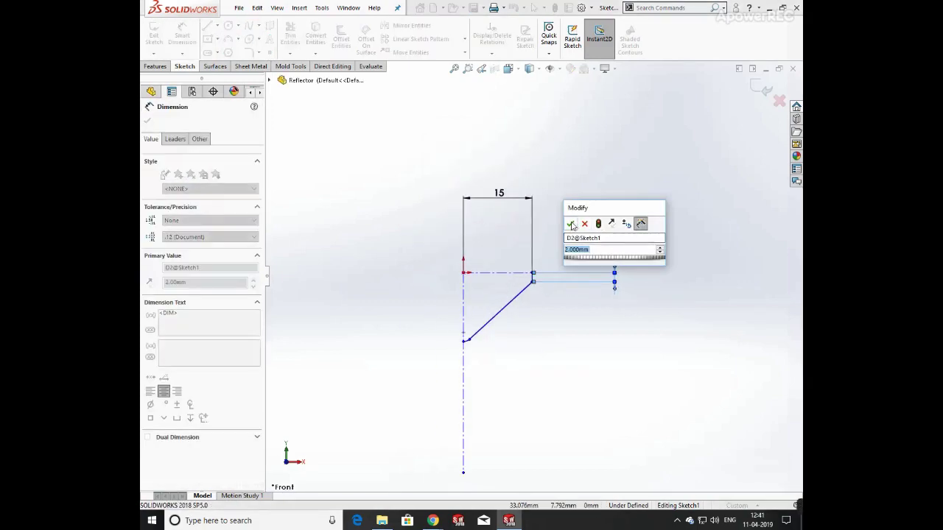
key("Return")
- Dimension the sloped line's horizontal extent and its angle to the short vertical rim edge
left_click(463, 343)
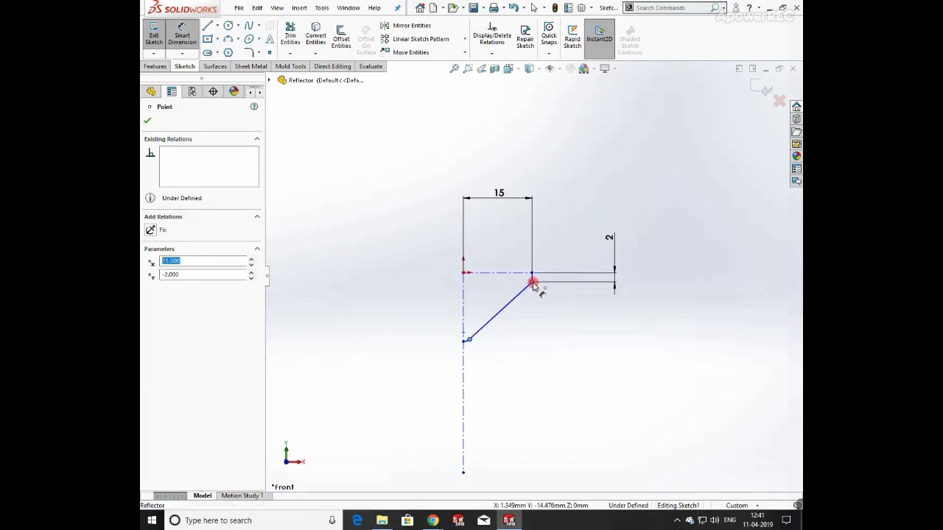
left_click(512, 408)
key("Return")
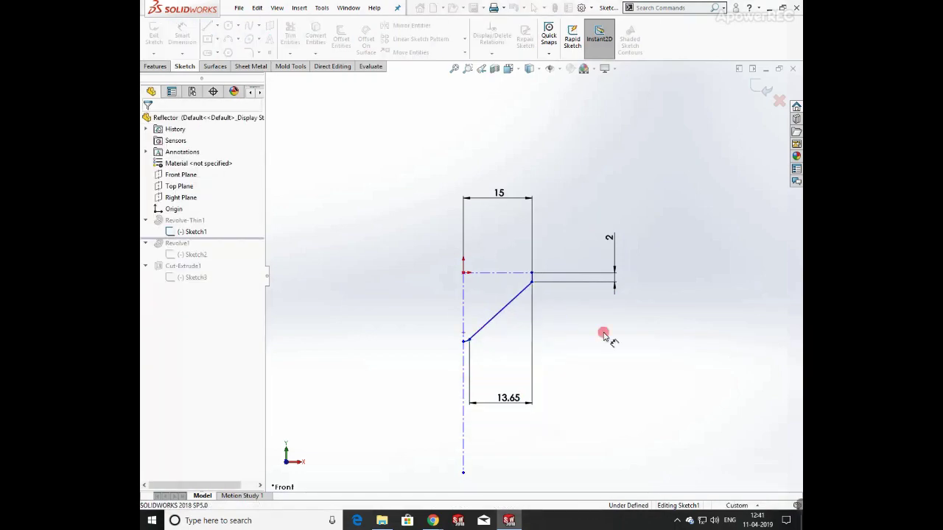
scroll(530, 292, "down", 3)
left_click(514, 265)
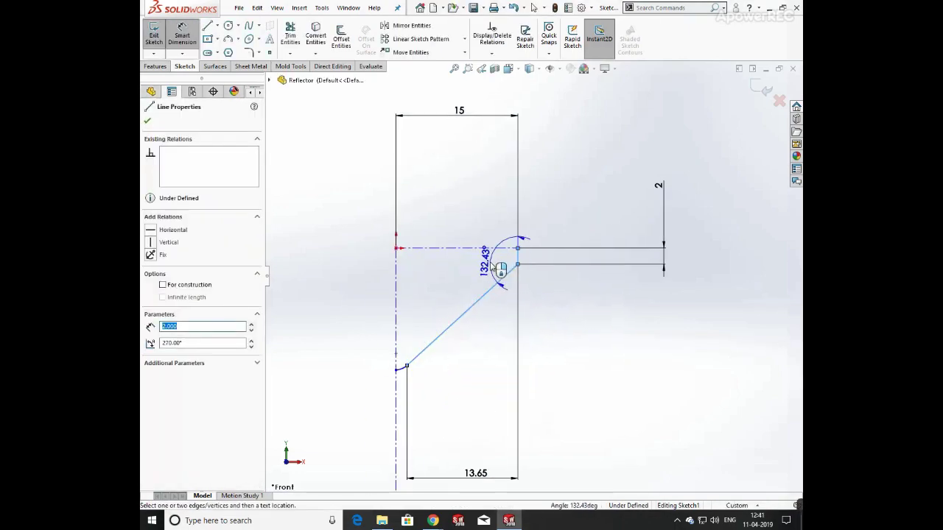
left_click(474, 233)
key("Return")
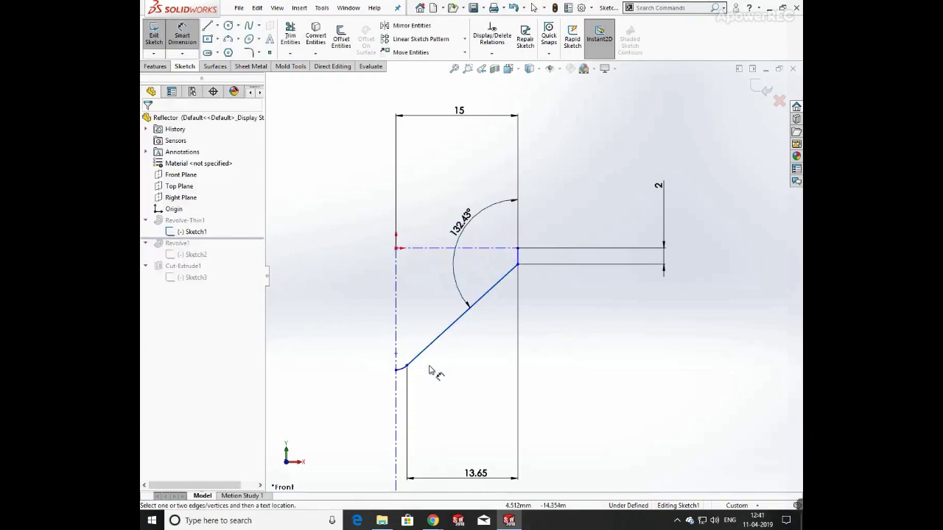
- Dimension the radius of the small arc at the cone's tip and exit the sketch
left_click(401, 370)
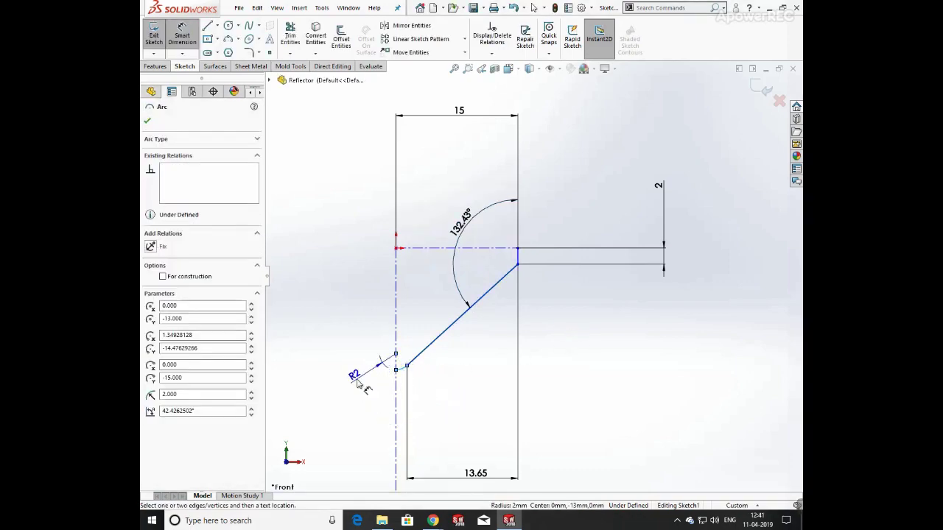
left_click(359, 383)
key("Return")
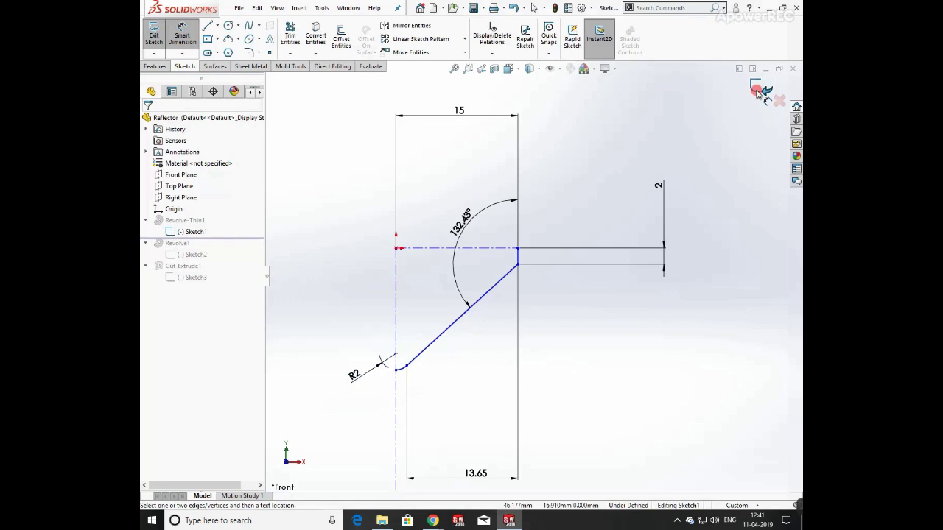
left_click(757, 89)
- Roll the history forward past Revolve1, edit Sketch2 and dimension the rim rectangle's outer side from the origin
left_click_drag(215, 238, 219, 260)
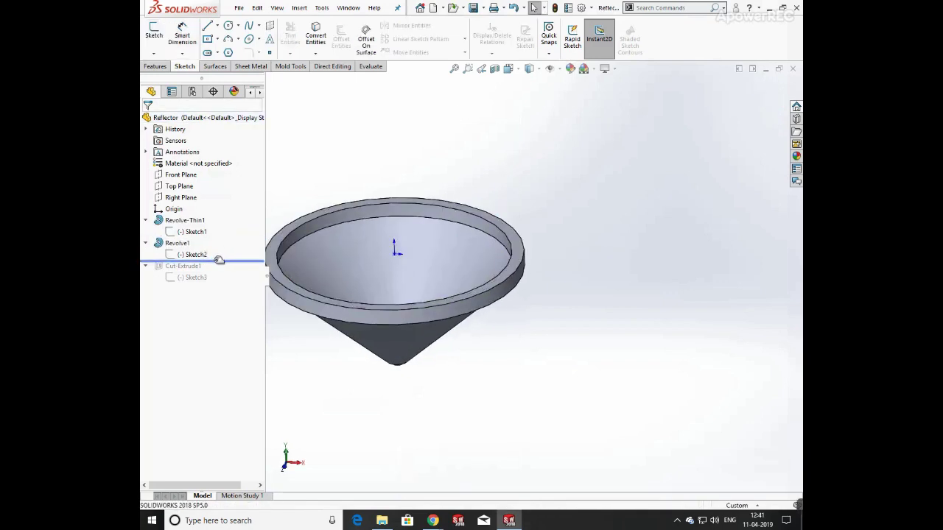
scroll(454, 254, "up", 6)
scroll(456, 259, "down", 5)
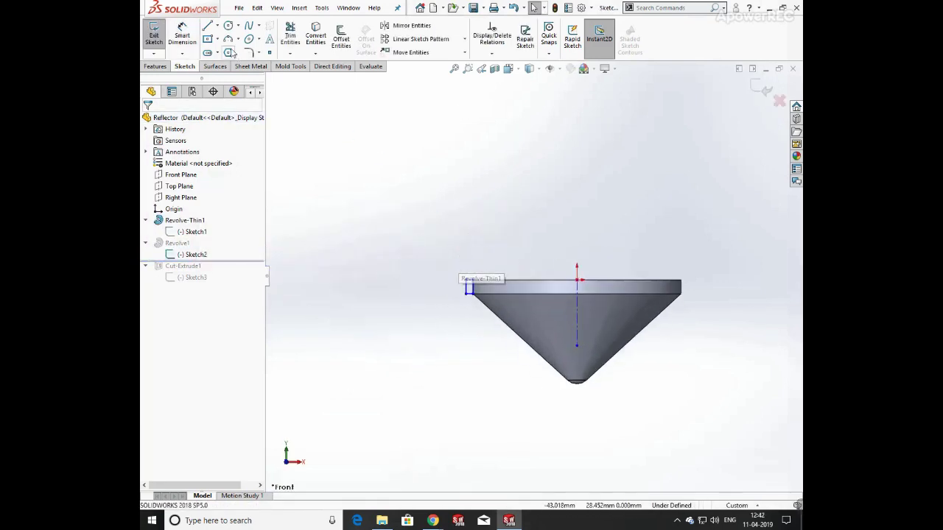
left_click(469, 293)
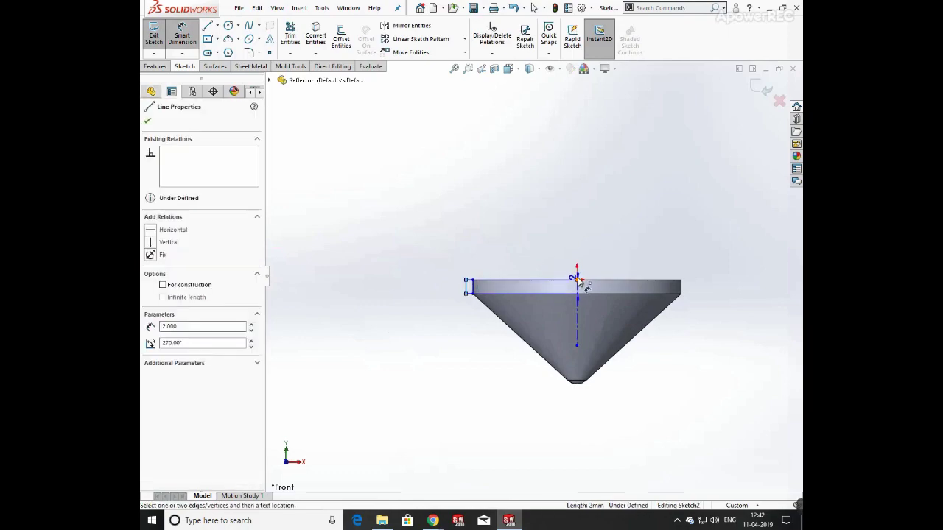
left_click(579, 280)
left_click(505, 198)
left_click(464, 183)
left_click(474, 312)
- Dimension the width of the small rim rectangle and exit Sketch2
scroll(473, 312, "down", 5)
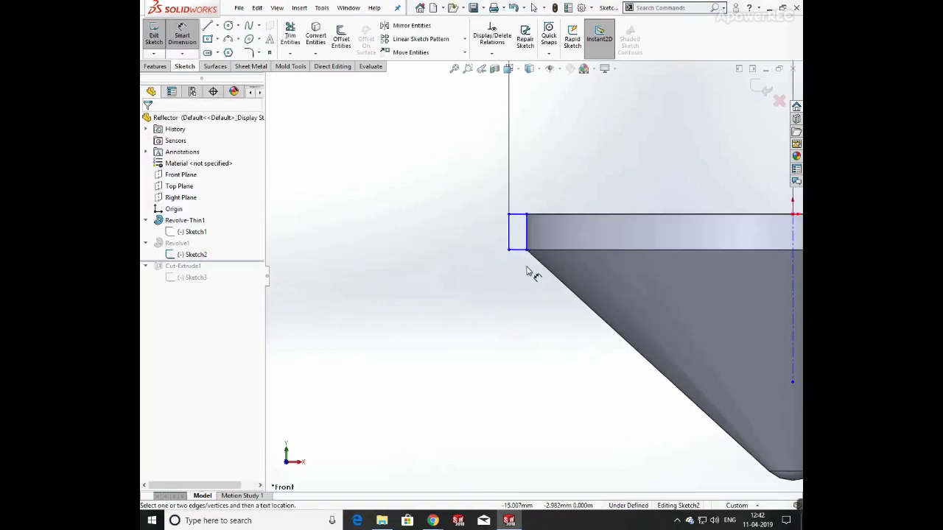
left_click(519, 255)
left_click(459, 339)
left_click(427, 321)
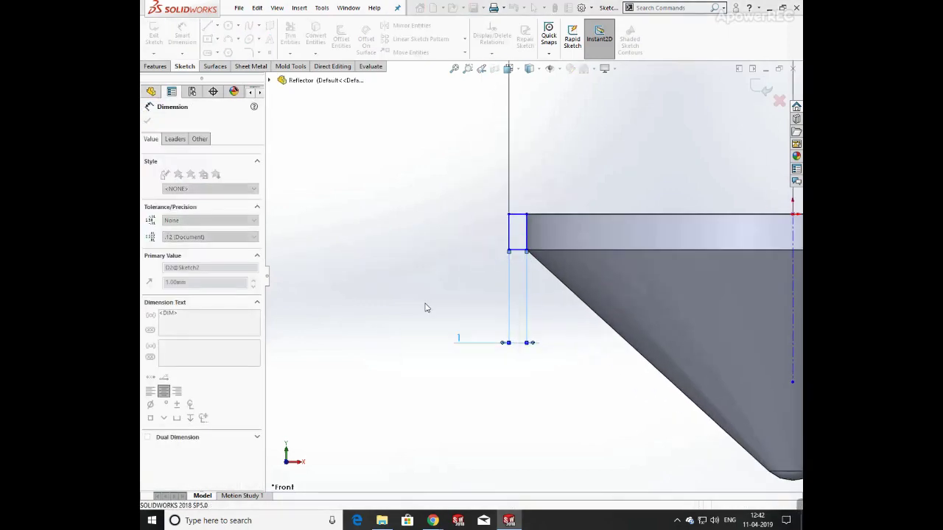
scroll(589, 271, "down", 2)
scroll(588, 270, "up", 4)
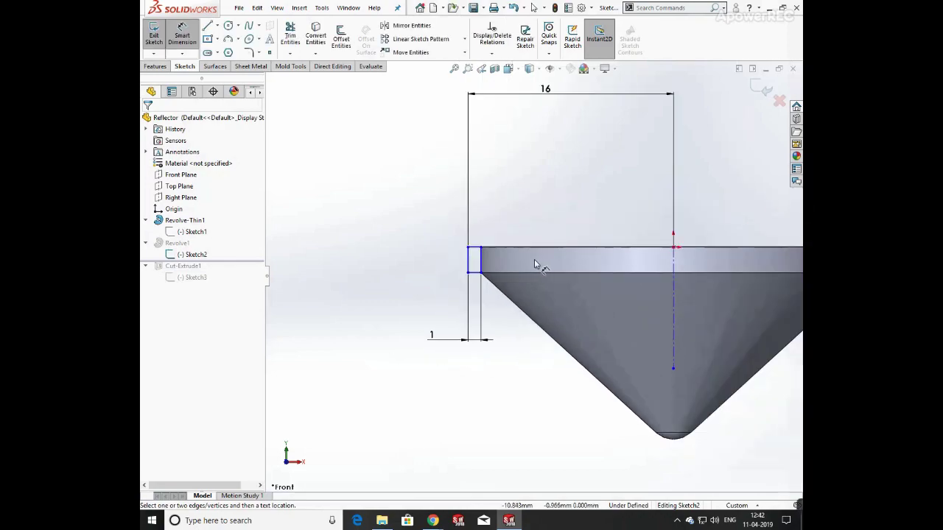
left_click(761, 88)
- Roll the history forward past Cut-Extrude1, edit Sketch3 and dimension the diameter of the central circle
mouse_move(220, 261)
left_mouse_down()
mouse_move(211, 297)
mouse_move(195, 285)
left_mouse_up()
left_click(202, 251)
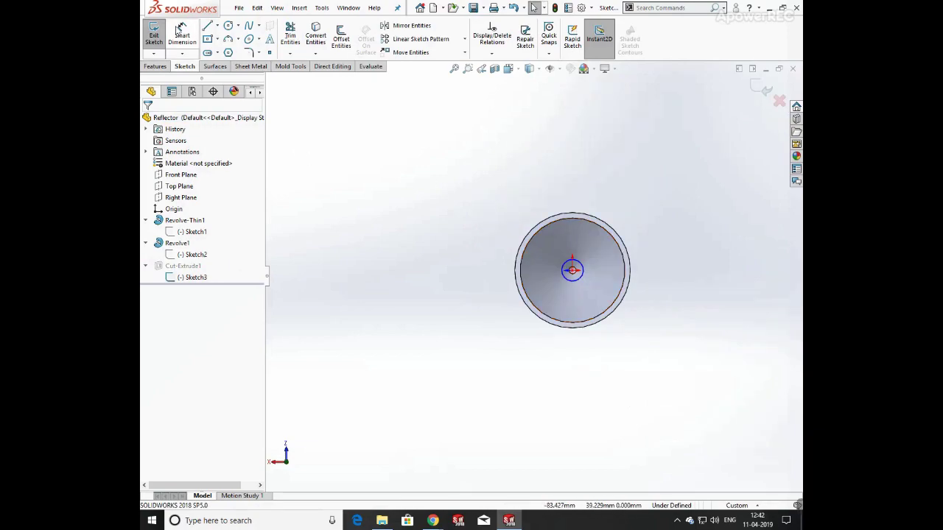
left_click(576, 243)
left_click(583, 169)
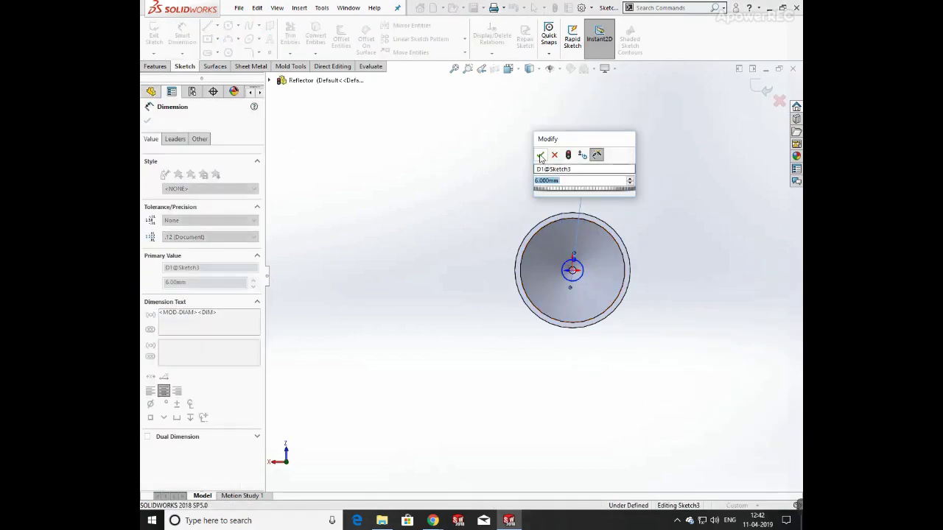
key("Return")
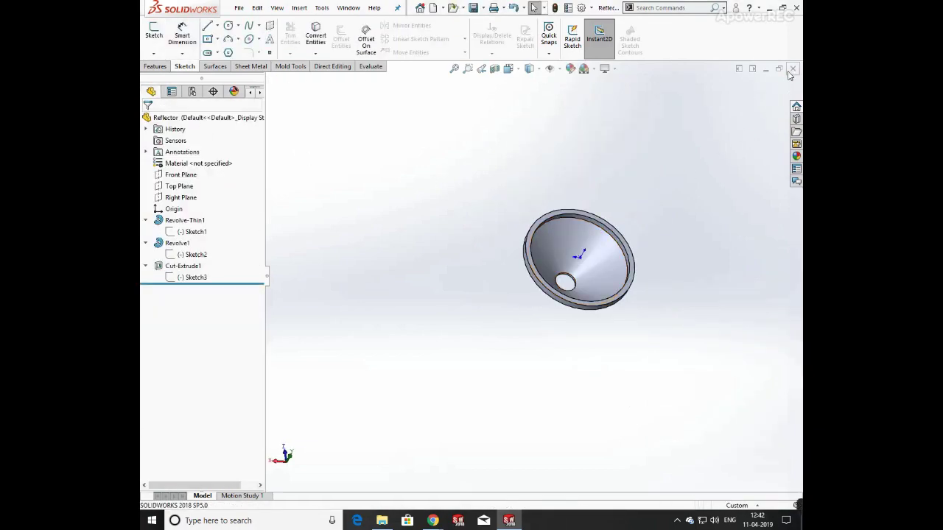
- Close the Reflector part and start a new assembly, browsing the project 11 folder for the first component
left_click(792, 69)
left_click(490, 278)
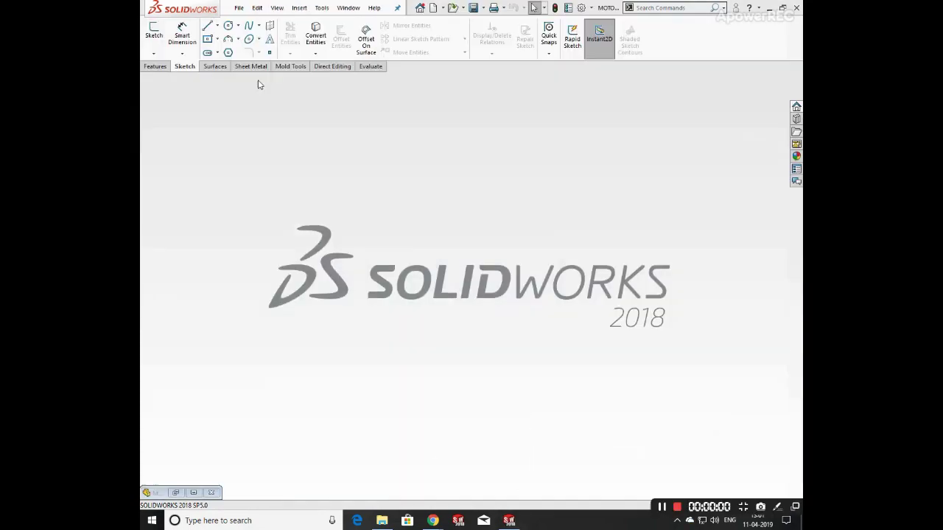
left_click(239, 8)
left_click(251, 23)
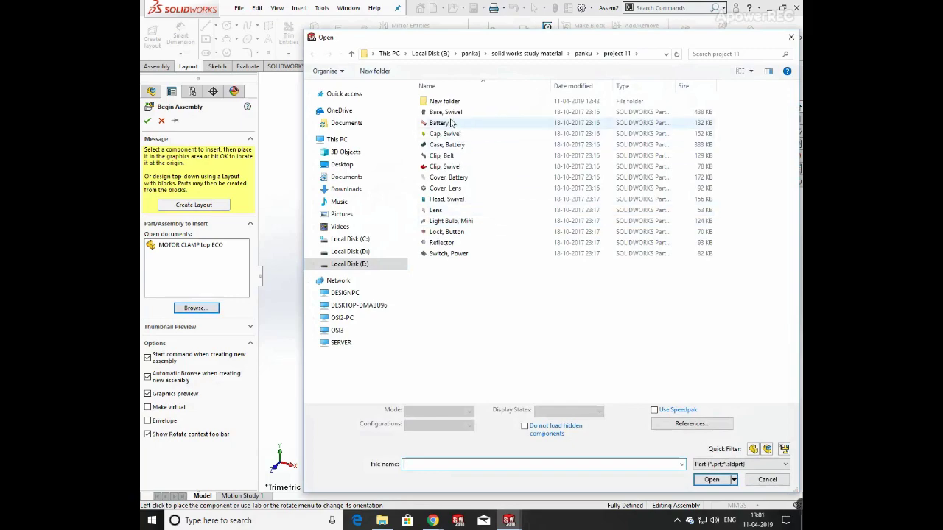
- Open all parts of the project 11 folder and place Base, Swivel, Battery, Cap, Swivel, Case, Battery and Clip, Belt in the assembly
left_click(445, 254, "shift")
left_click(712, 472)
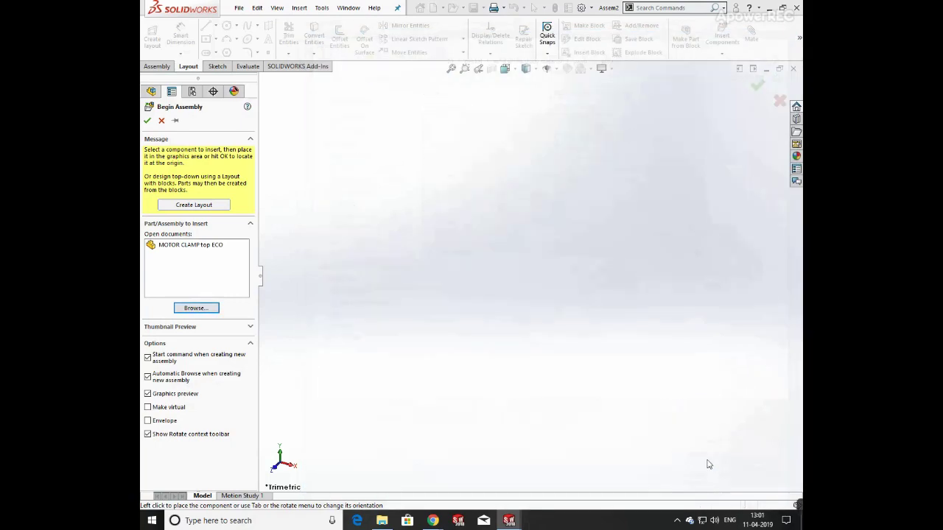
left_click(508, 272)
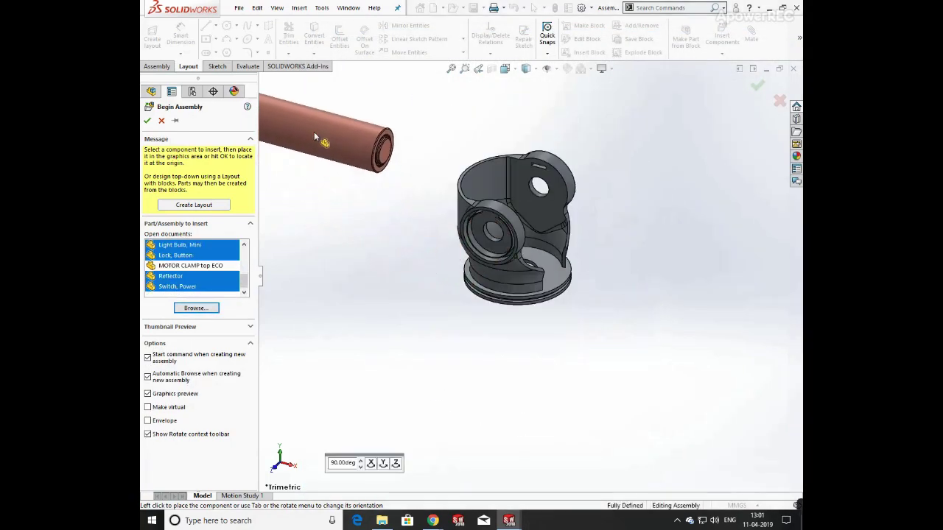
left_click(314, 132)
left_click(573, 346)
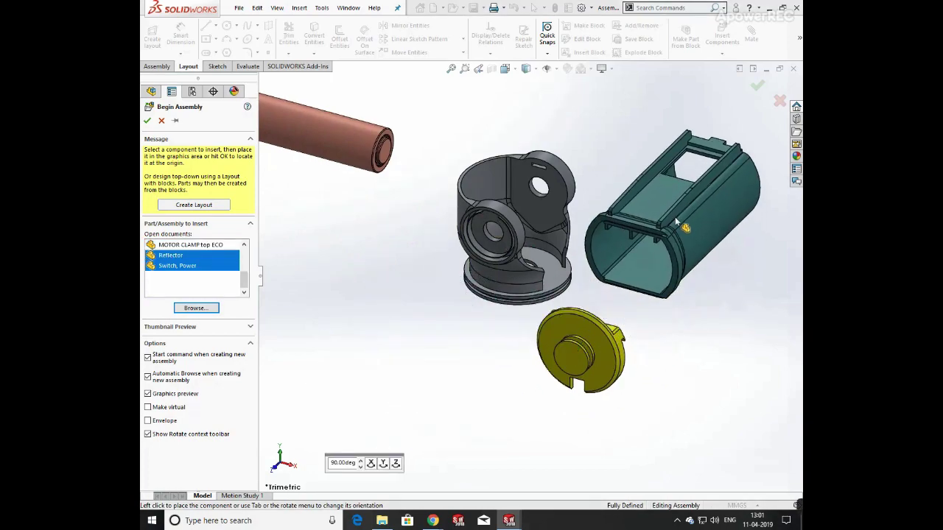
left_click(516, 133)
left_click(646, 136)
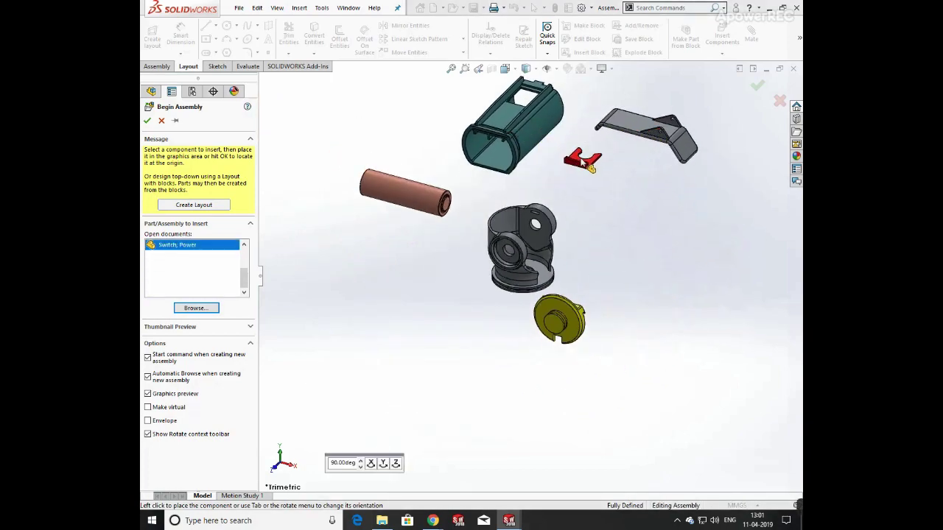
- Place Clip, Swivel, Cover, Battery, Cover, Lens, Head, Swivel, Lens, Light Bulb, Mini, Lock, Button, Reflector and Switch, Power around the base
left_click(365, 325)
left_click(347, 367)
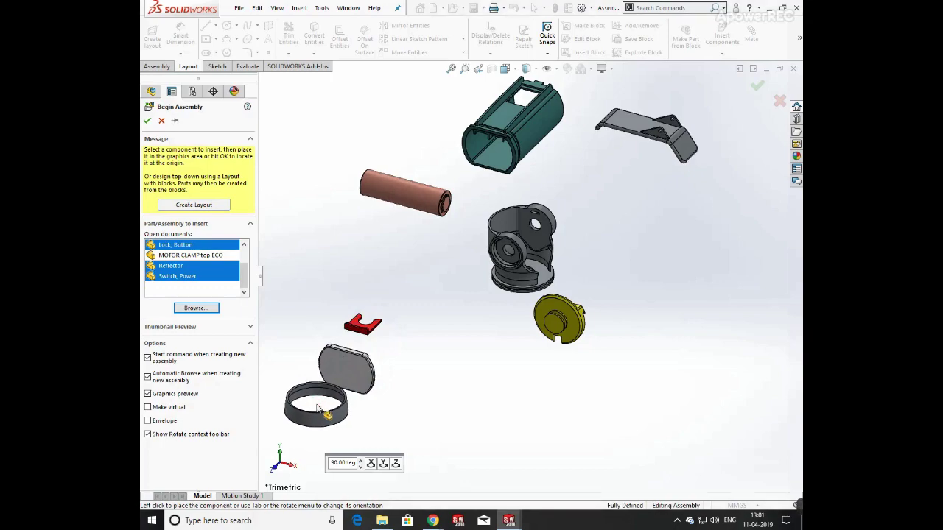
left_click(317, 405)
left_click(306, 302)
left_click(354, 238)
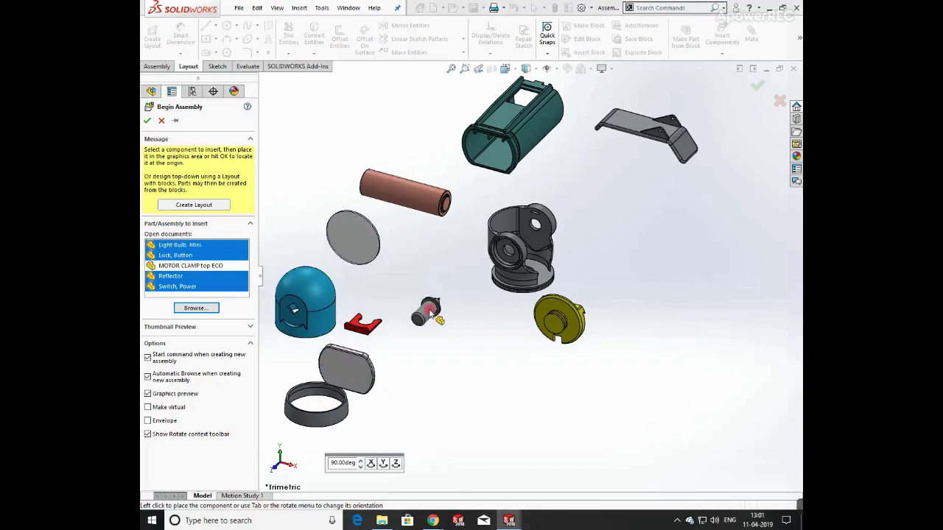
left_click(427, 313)
left_click(414, 393)
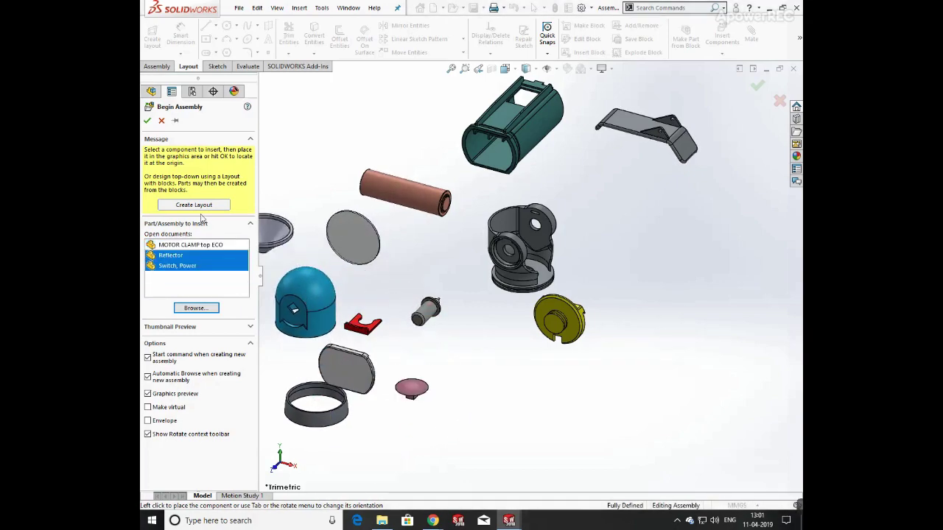
left_click(466, 384)
left_click(473, 429)
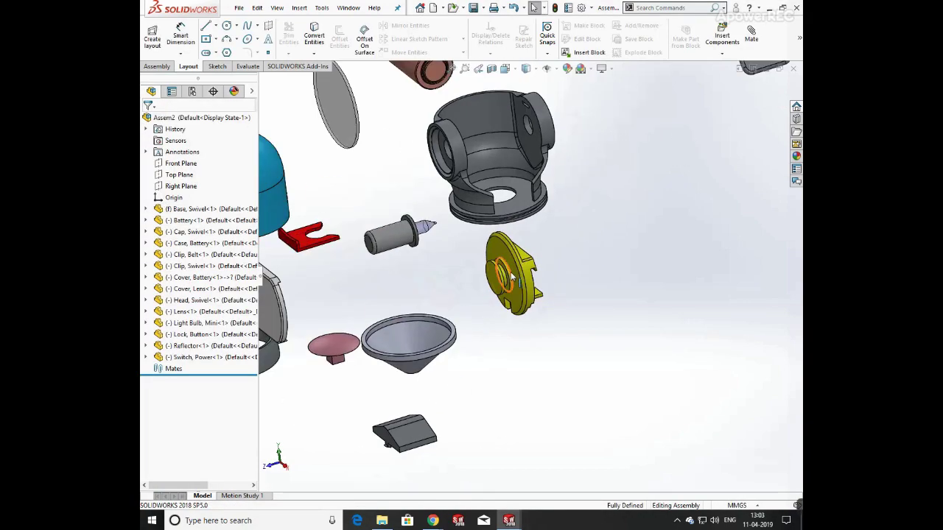
- Add a concentric mate between the Cap, Swivel's 12 mm round boss and the hole in the Base, Swivel's floor
left_click(509, 275)
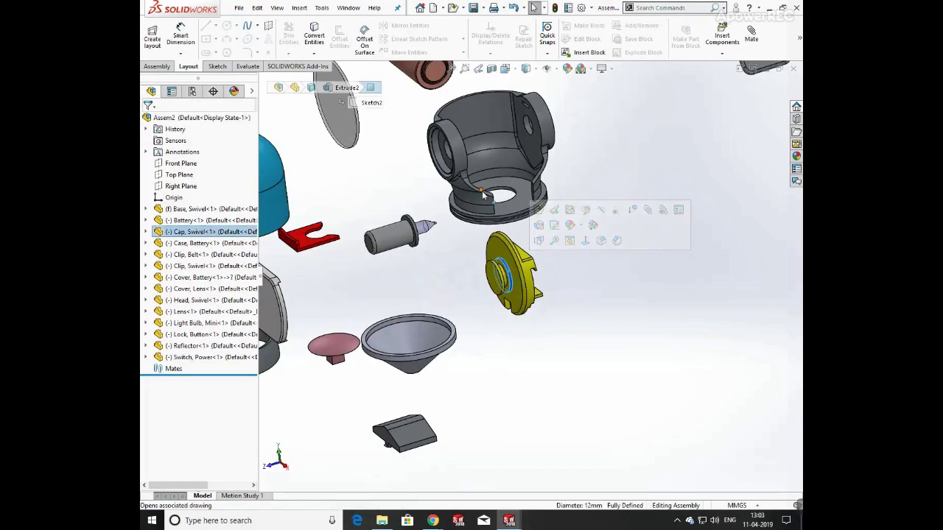
scroll(482, 193, "down", 5)
left_click(516, 274, "ctrl")
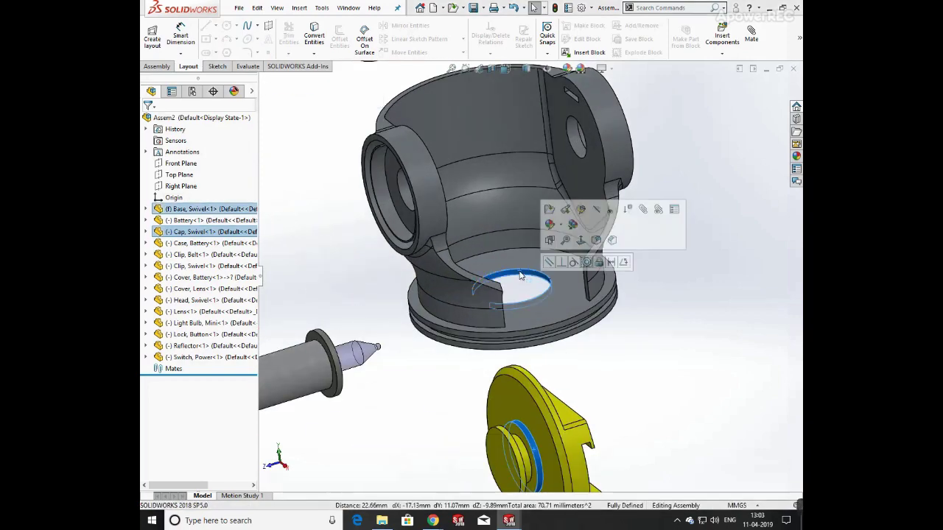
left_click(587, 263)
left_click(576, 356)
- Mate the Cap, Swivel's flat disc face coincident with the underside of the Base, Swivel's floor
middle_click_drag(577, 356, 573, 286)
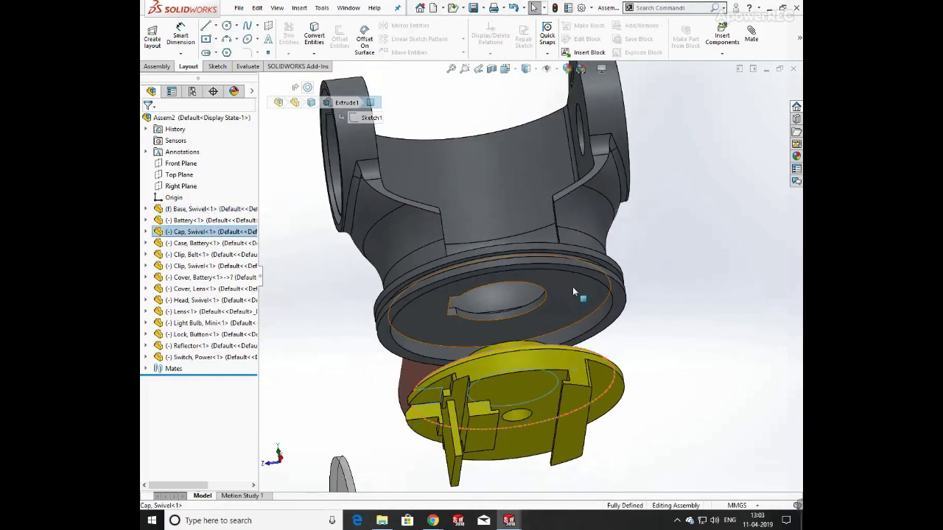
left_click(569, 296)
middle_click_drag(577, 320, 600, 396)
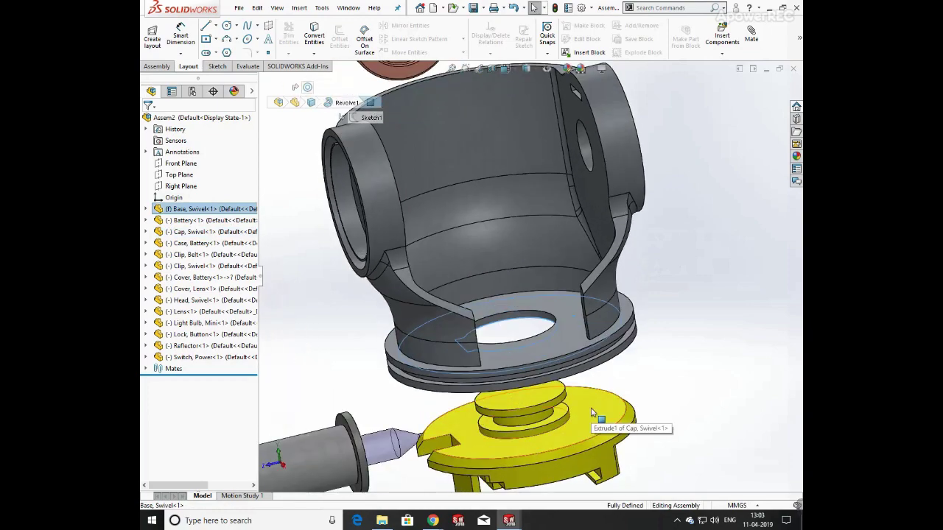
left_click(592, 411, "ctrl")
left_click(625, 399)
middle_click_drag(570, 428, 619, 276)
scroll(618, 275, "up", 4)
middle_click_drag(553, 274, 550, 439)
scroll(551, 440, "up", 2)
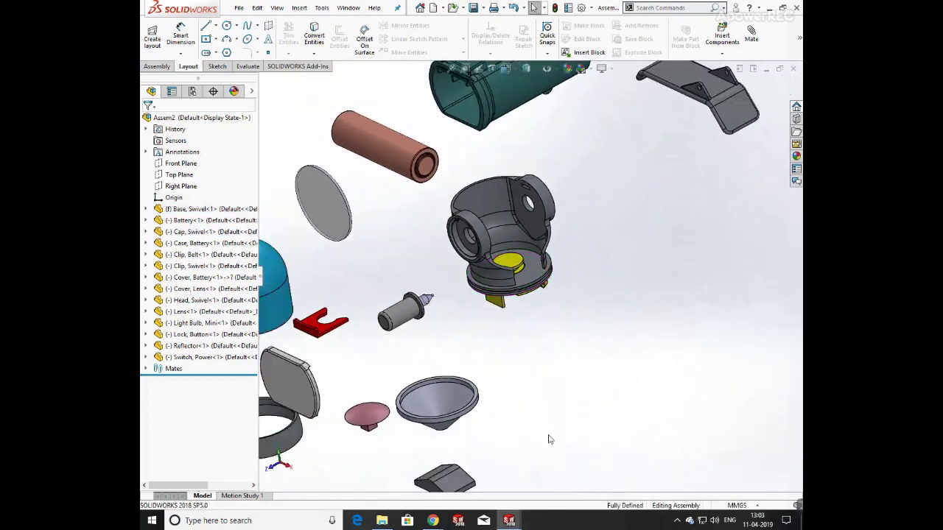
- Add a concentric mate between the Clip, Swivel's curved cutout and the Cap, Swivel's round neck
scroll(359, 313, "down", 2)
left_click(348, 318)
middle_click_drag(691, 240, 685, 228)
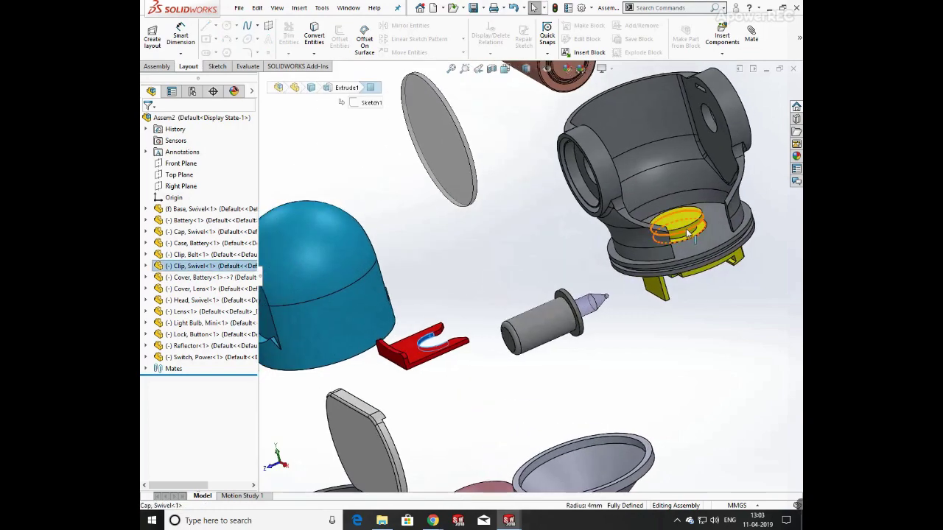
scroll(685, 228, "down", 4)
left_click(656, 247, "ctrl")
scroll(403, 286, "up", 3)
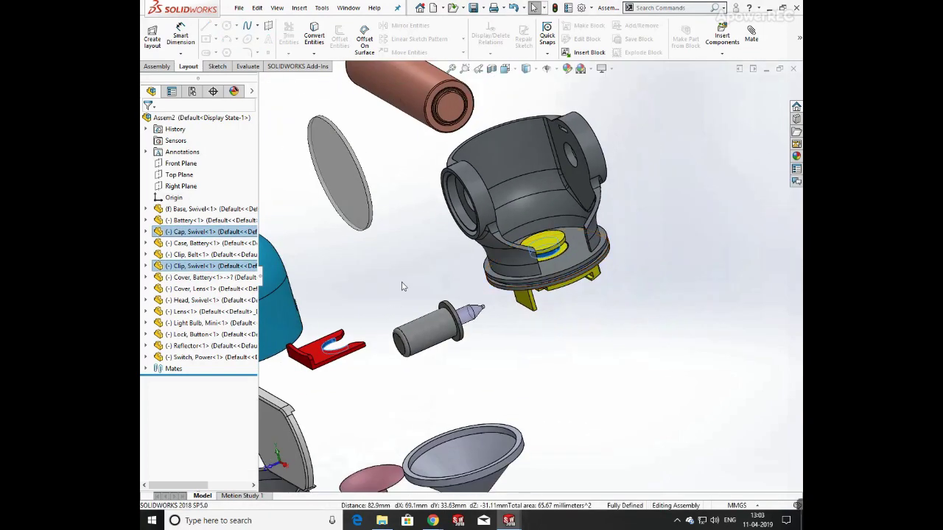
scroll(608, 223, "down", 4)
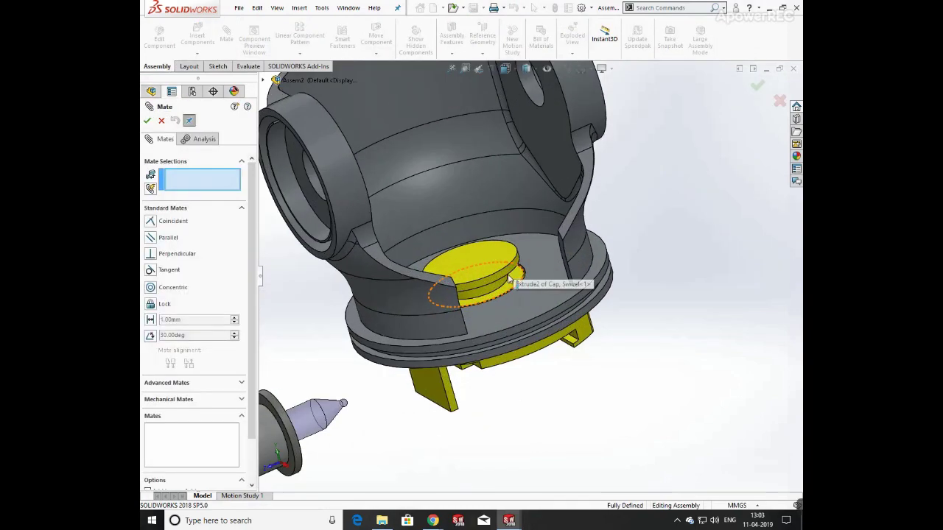
scroll(440, 320, "up", 4)
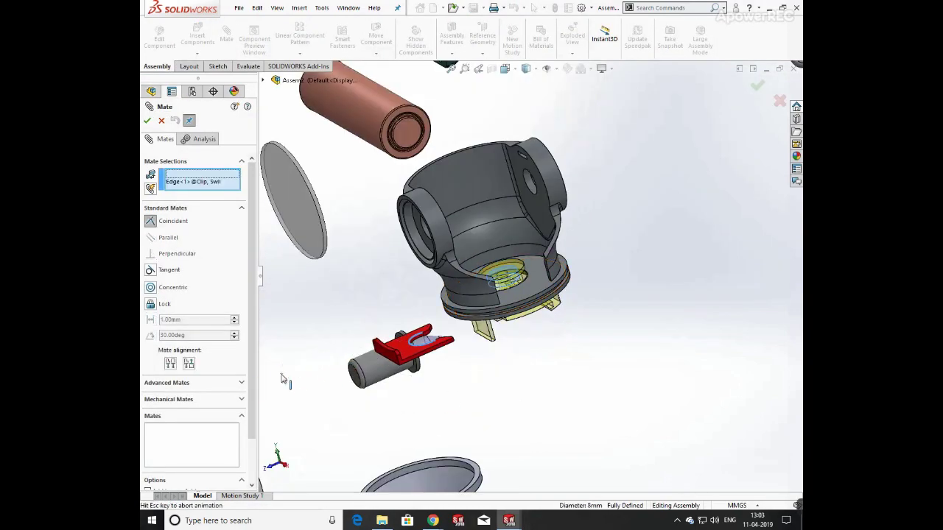
left_click(147, 121)
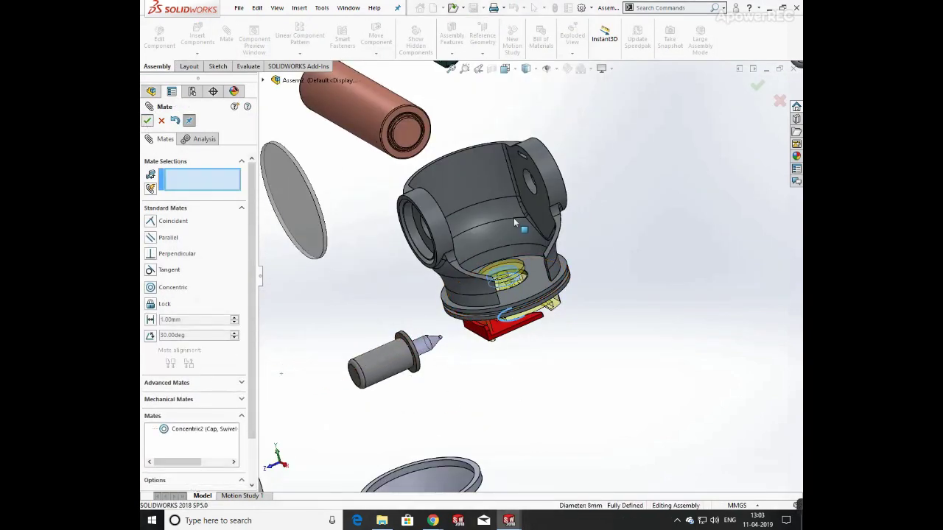
- Add a coincident mate between the Clip, Swivel's flat face and the Cap, Swivel to seat the clip under the cap's head, and finish mating
scroll(521, 285, "down", 4)
middle_click_drag(529, 370, 515, 284)
left_click(471, 402)
middle_click_drag(503, 230, 575, 449)
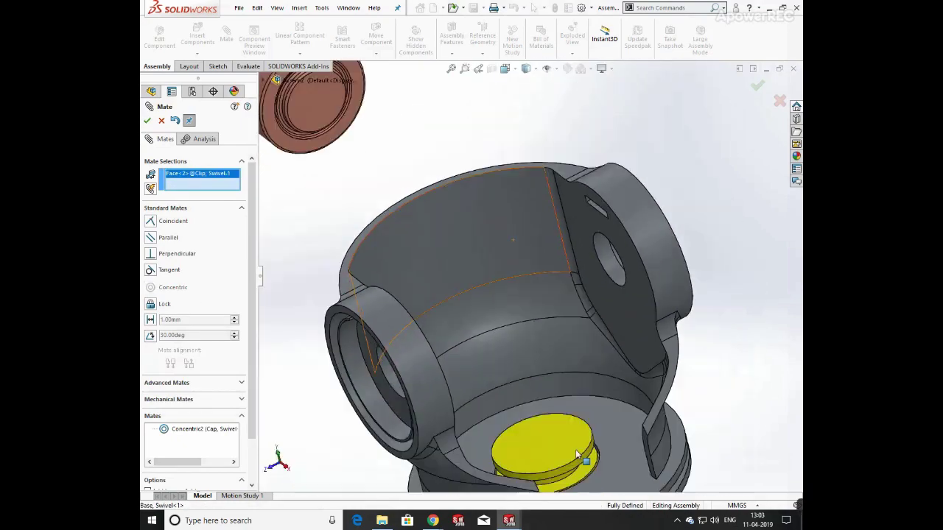
scroll(575, 450, "down", 2)
left_click(552, 350)
left_click(668, 368)
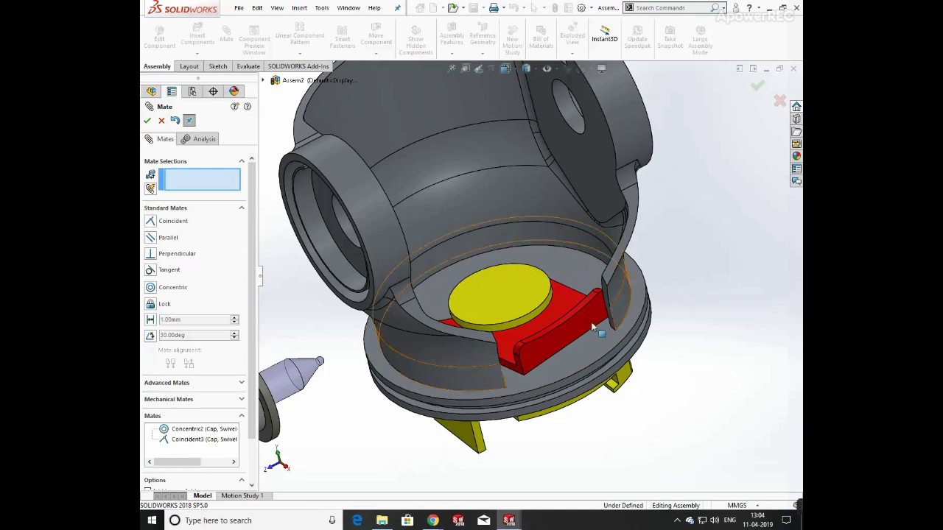
middle_click_drag(592, 326, 591, 341)
scroll(572, 342, "up", 2)
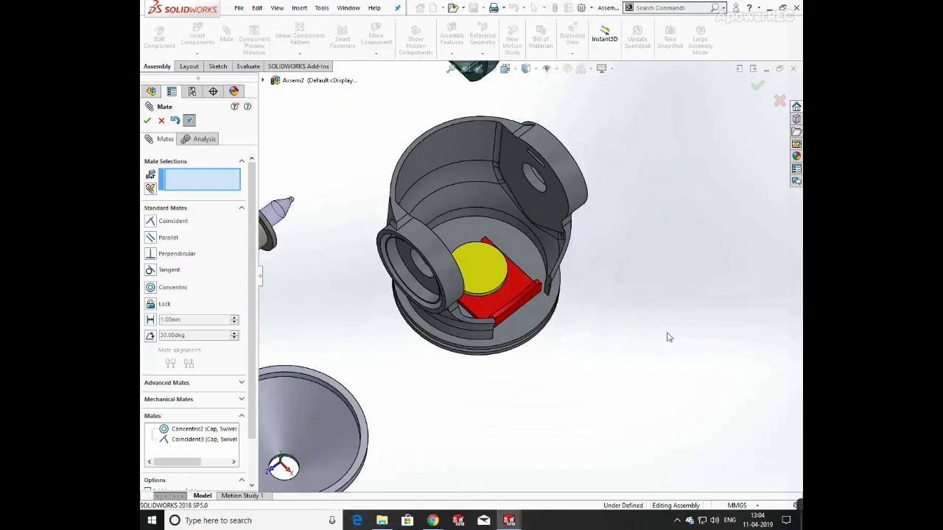
middle_click_drag(642, 324, 597, 273)
scroll(506, 258, "up", 4)
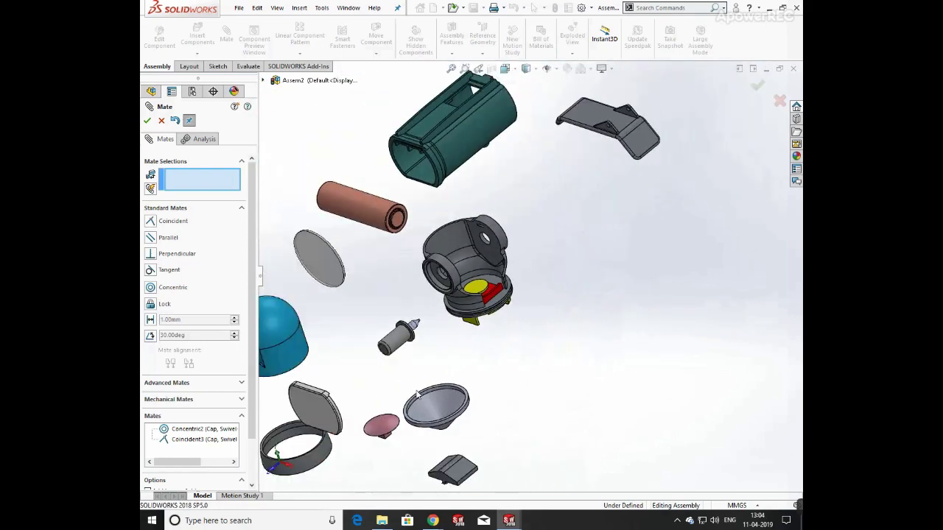
middle_click_drag(422, 438, 413, 416)
scroll(286, 350, "up", 1)
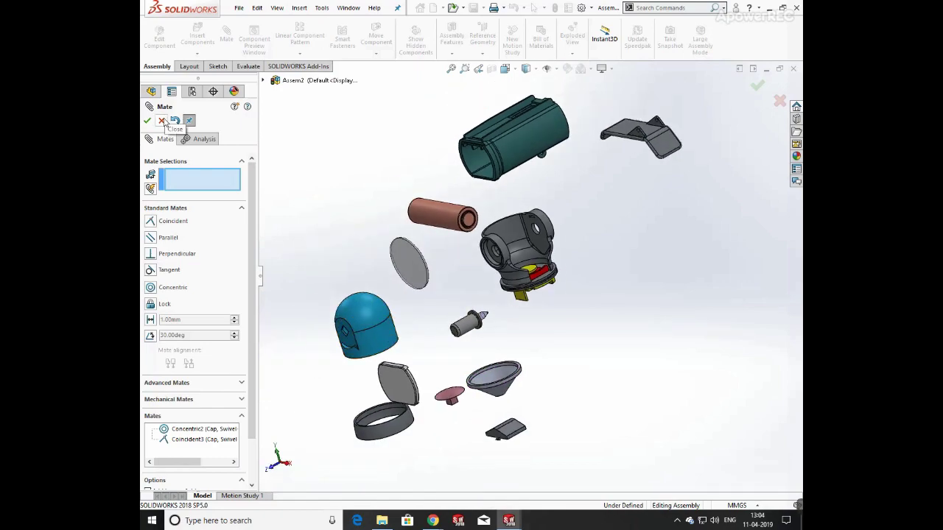
left_click(162, 121)
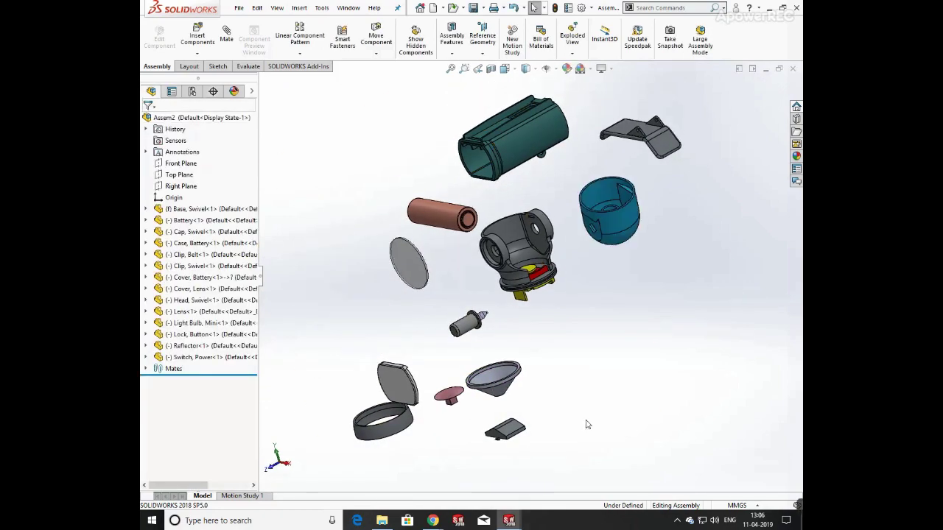
- Add a concentric mate between the Head, Swivel's circular rim and the Base, Swivel's upper circular edge
mouse_move(561, 273)
middle_mouse_down()
mouse_move(562, 263)
mouse_move(573, 281)
middle_mouse_up()
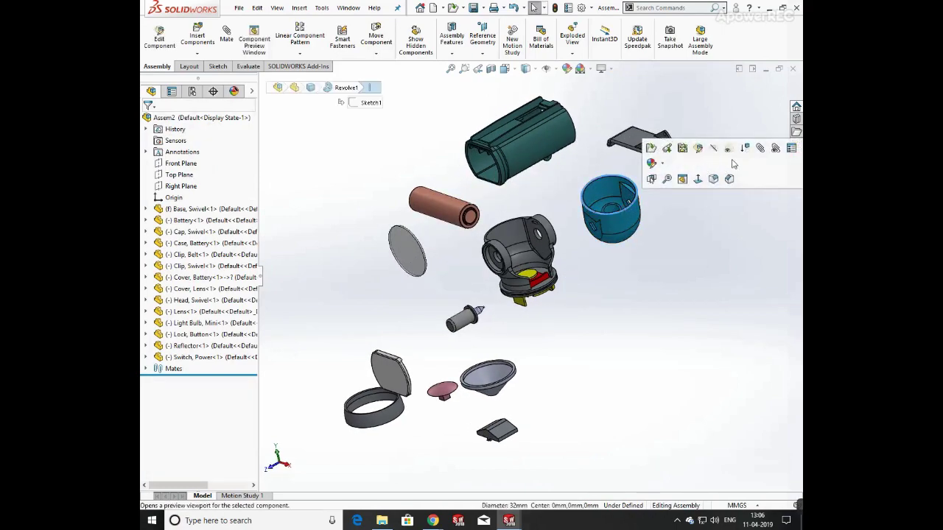
left_click(507, 229)
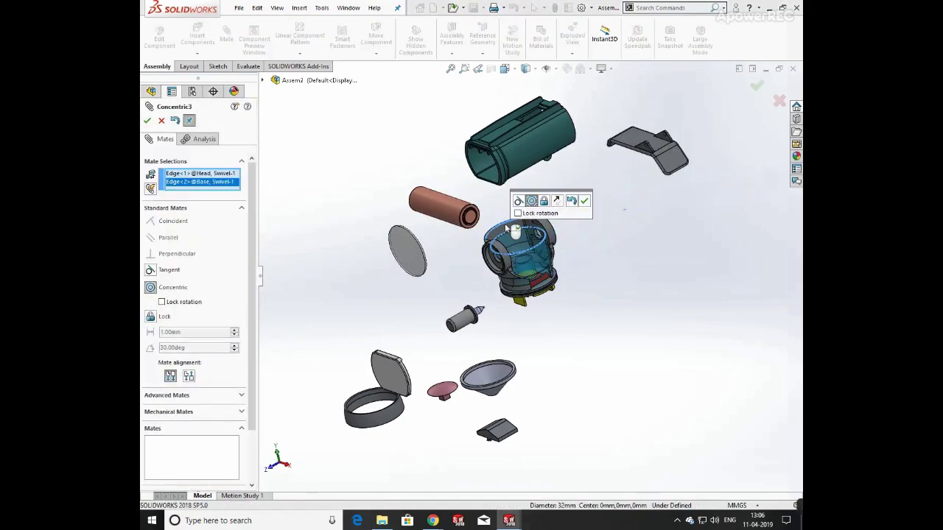
left_click(583, 202)
middle_click_drag(548, 224, 543, 208)
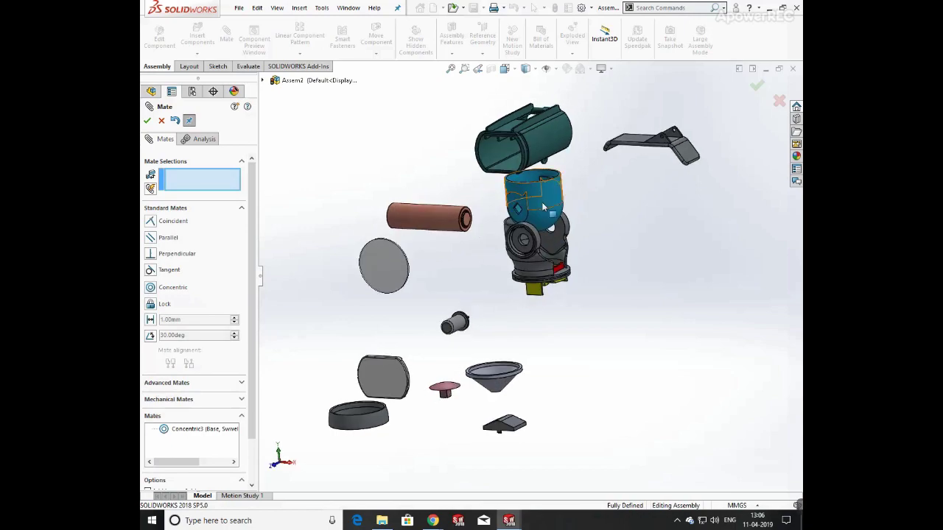
scroll(549, 230, "down", 5)
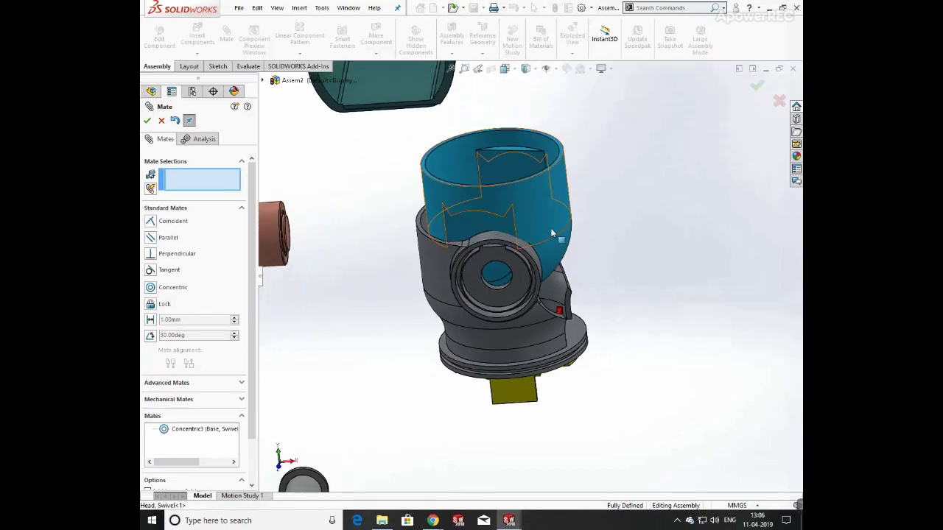
scroll(557, 244, "up", 8)
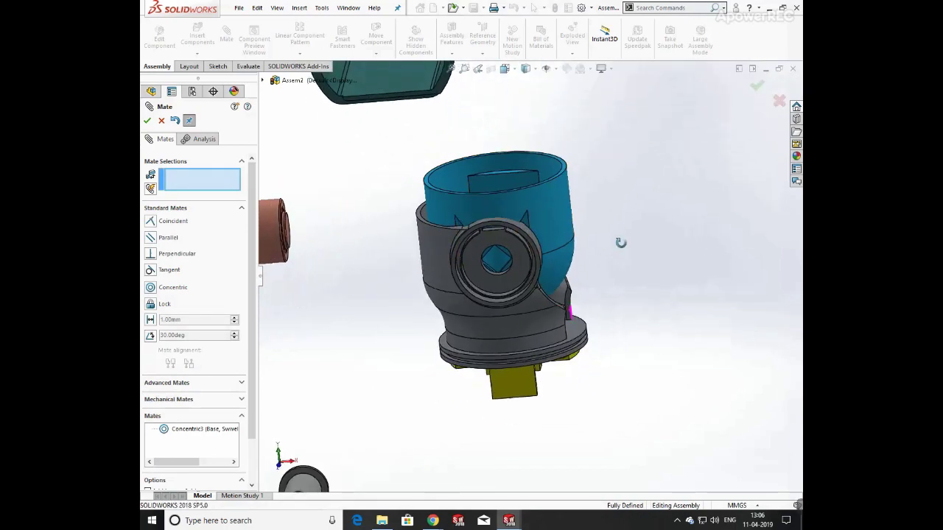
scroll(545, 300, "down", 6)
left_click(555, 288)
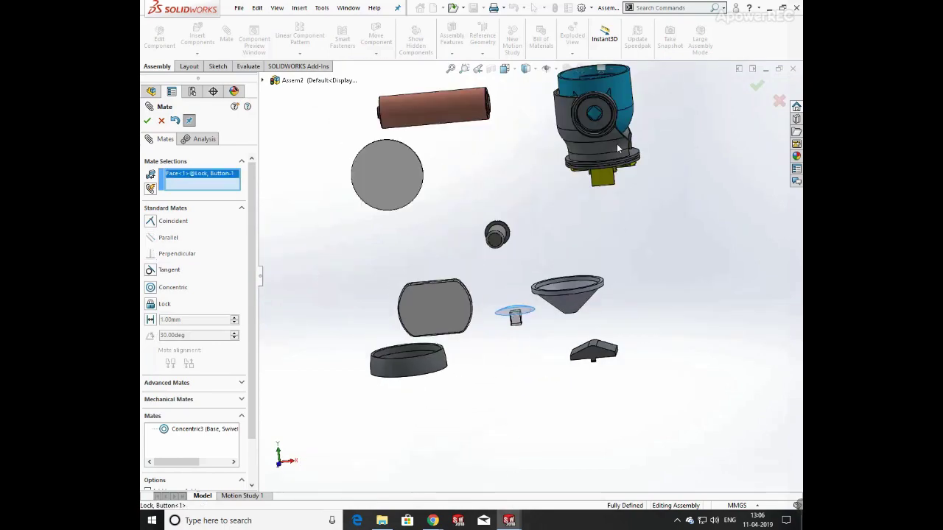
scroll(617, 144, "down", 8)
left_click(584, 182)
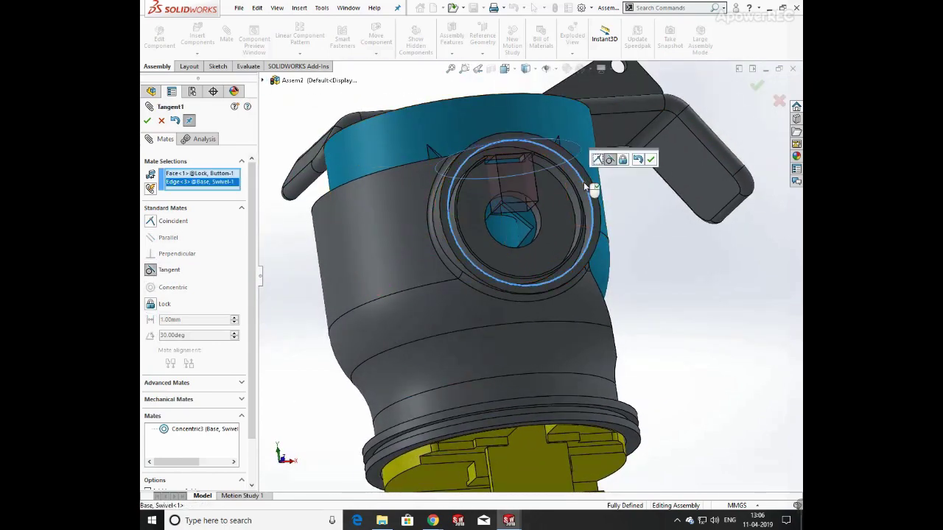
key("Escape")
scroll(579, 270, "up", 5)
middle_click_drag(579, 270, 445, 351)
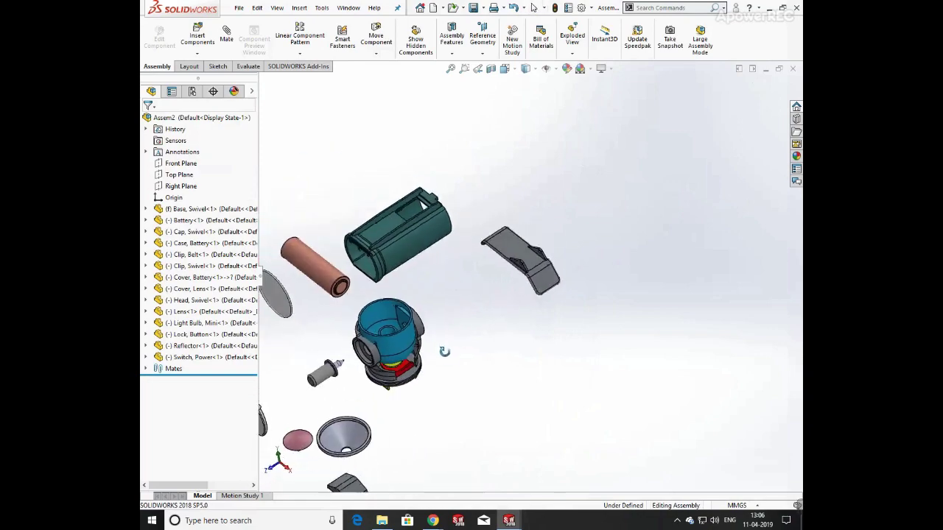
- Add a second copy of the Lock, Button and of the Battery to the assembly
scroll(441, 348, "up", 2)
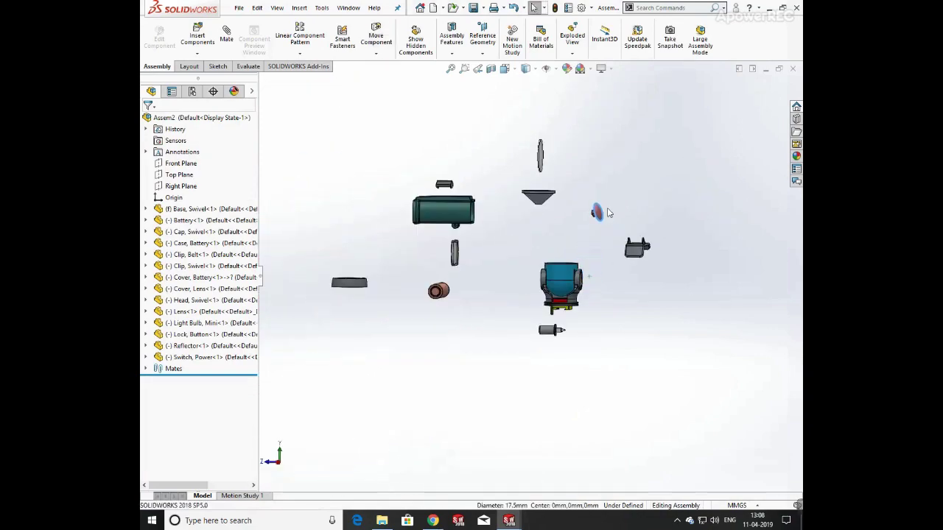
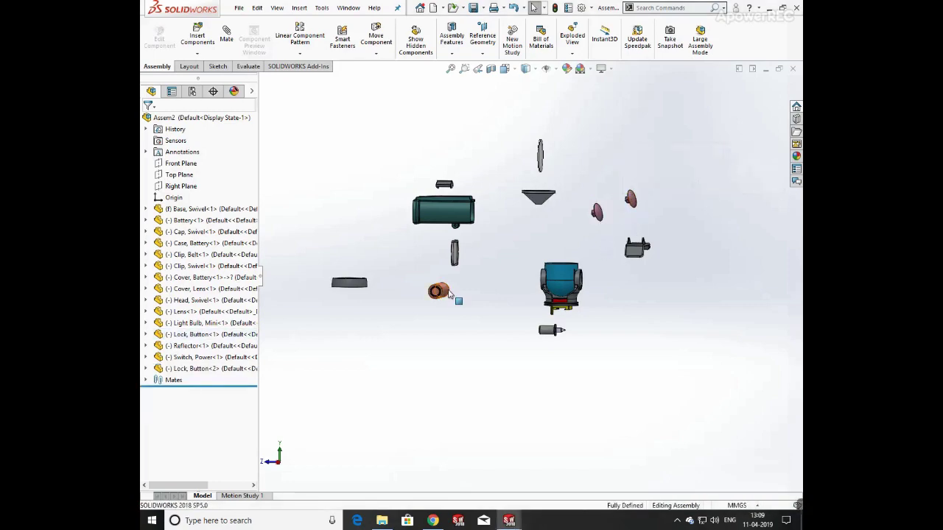
left_click(476, 345)
middle_click_drag(607, 220, 542, 259)
scroll(520, 266, "down", 3)
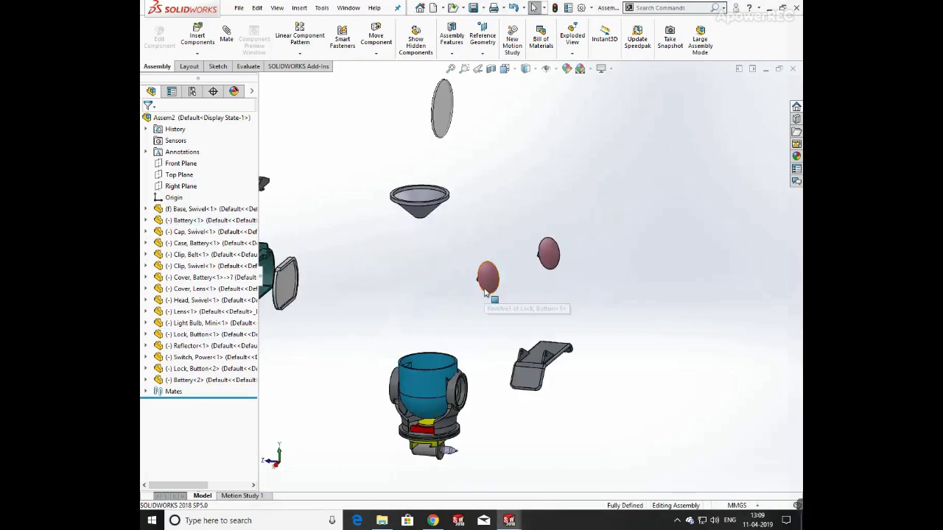
- Add a concentric mate between the first Lock, Button's circular edge and the circular rim of the Base, Swivel's side ring
scroll(478, 370, "down", 8)
left_click(569, 249)
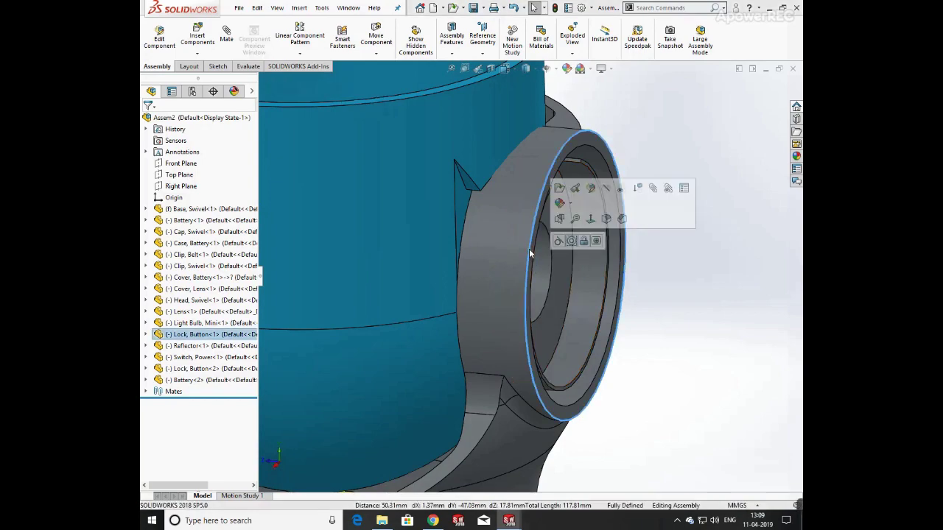
left_click(573, 243)
- Add a coincident mate between the Base, Swivel's side ring face and the first Lock, Button's face to seat it, and finish mating
left_click(539, 216)
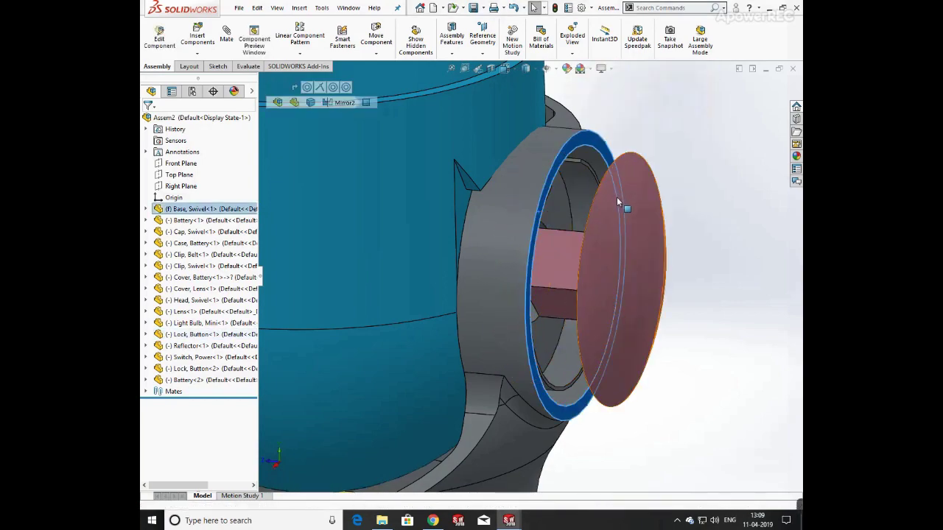
scroll(624, 204, "up", 3)
left_click(226, 36)
middle_click_drag(501, 218, 562, 255)
left_click(555, 293)
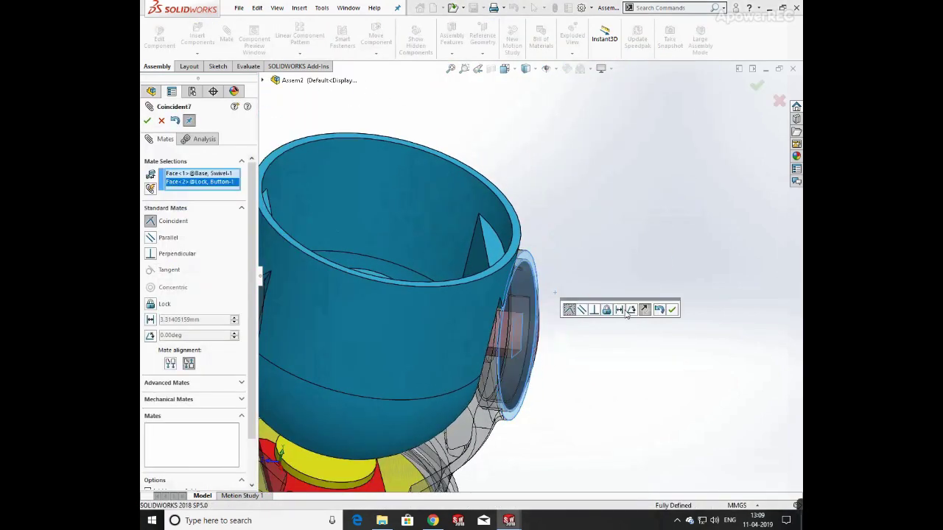
left_click(672, 312)
scroll(594, 297, "up", 7)
middle_click_drag(594, 297, 583, 152)
scroll(575, 144, "down", 2)
key("Escape")
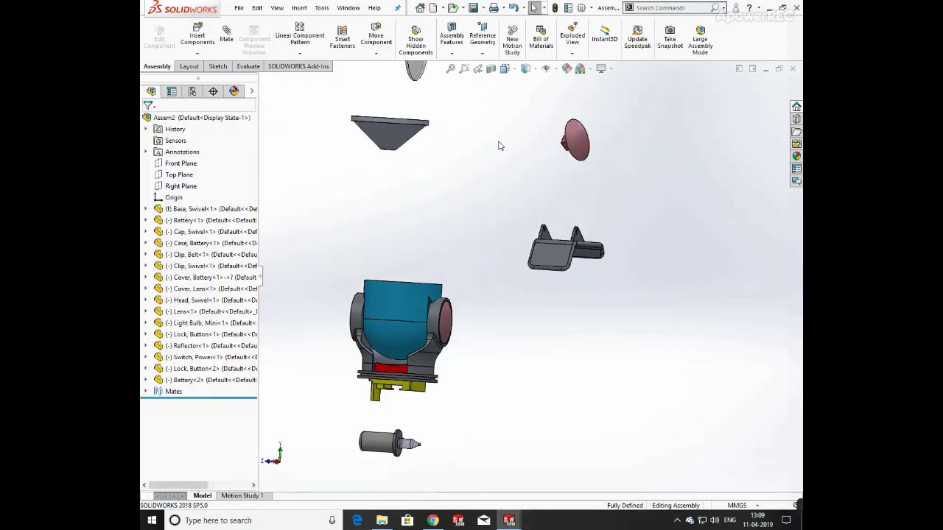
- Move the second Lock, Button to the opposite side of the base and rotate it so its square shank faces the base
left_click_drag(316, 260, 187, 394)
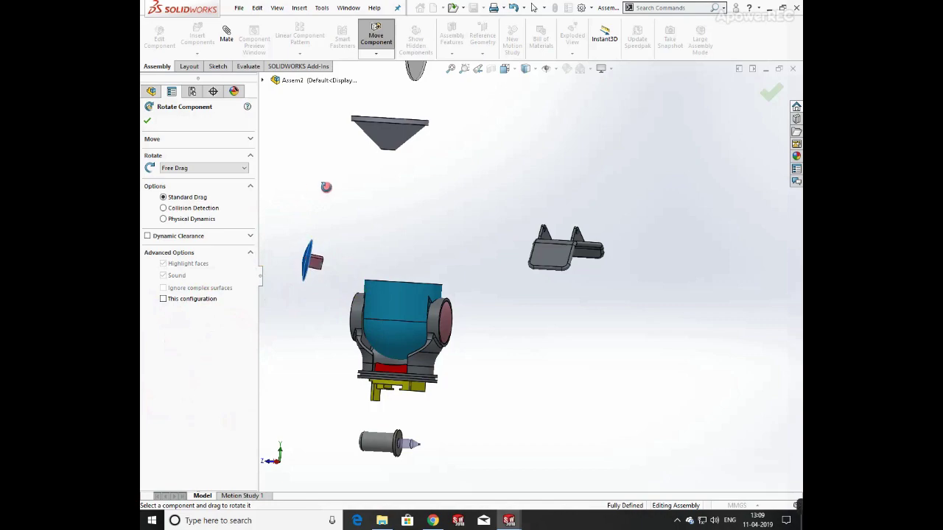
key("Escape")
middle_click_drag(363, 212, 398, 263)
- Add a concentric mate between the second Lock, Button's circular edge and the Base, Swivel's opposite side ring
left_click(307, 252)
left_click(227, 35)
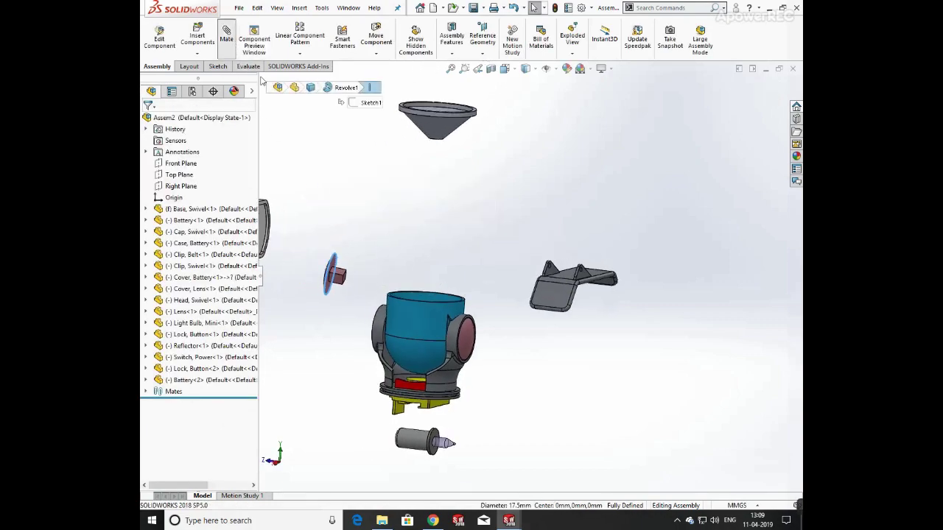
middle_click_drag(361, 236, 492, 269)
left_click(414, 362)
- Add a coincident mate between the Base, Swivel's opposite side ring face and the second Lock, Button's face, and finish mating
scroll(542, 271, "down", 5)
left_click(543, 271)
left_click(484, 285)
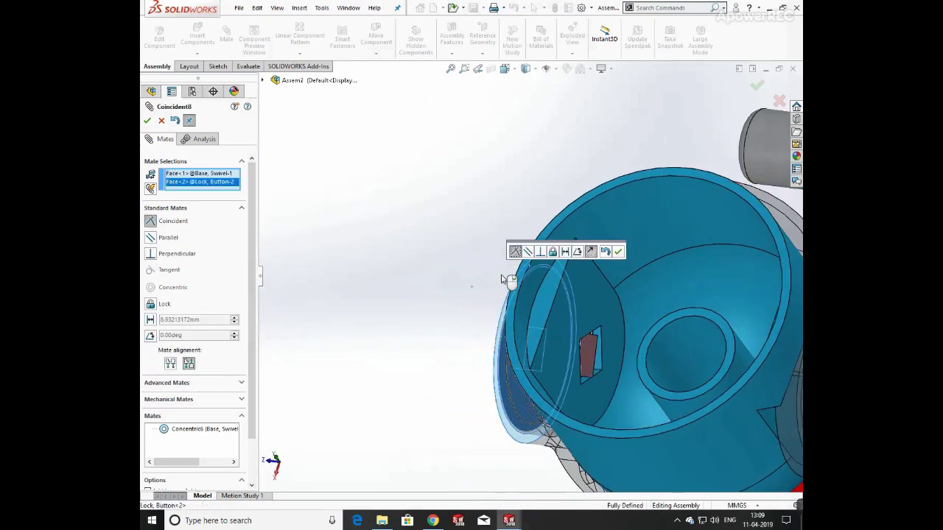
left_click(619, 250)
middle_click_drag(618, 254, 590, 330)
scroll(561, 331, "down", 3)
scroll(532, 267, "up", 4)
left_click(147, 121)
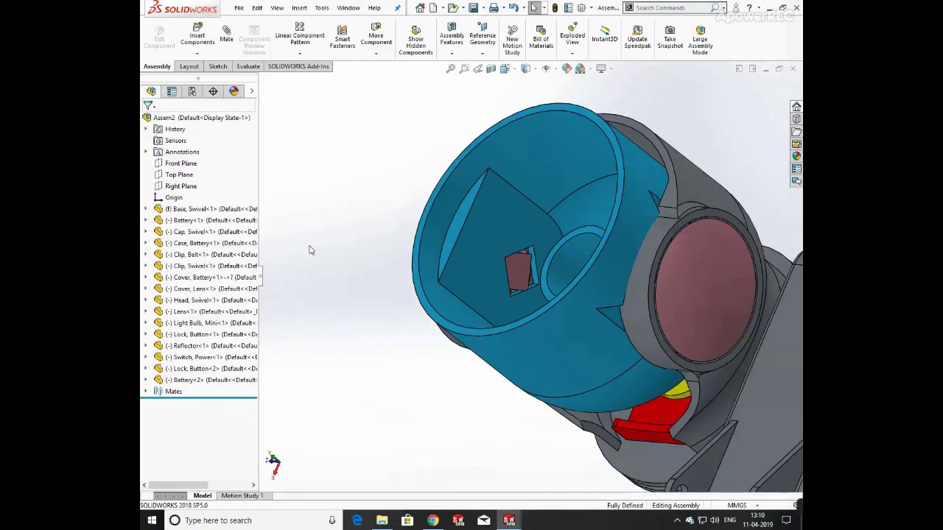
- Delete the Concentric3 mate between the Head, Swivel and the Base, Swivel, and shift the head slightly
left_click(145, 391)
right_click(185, 427)
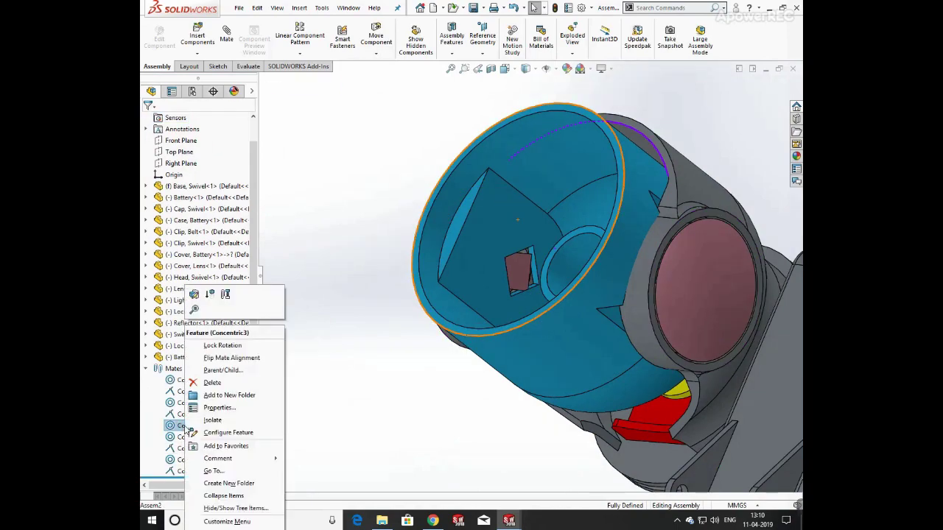
left_click(212, 383)
left_click(537, 209)
left_click_drag(538, 164, 531, 161)
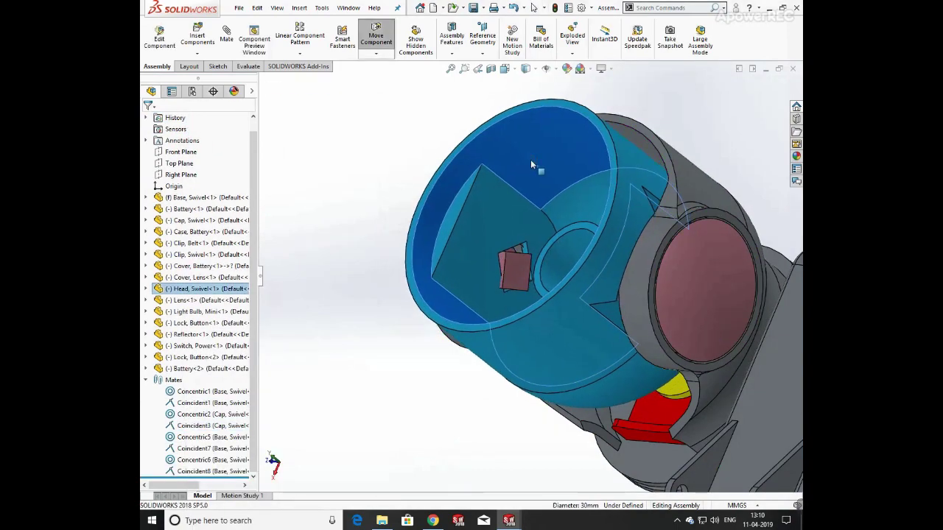
- Add a coincident mate between a flat side of the second Lock, Button's square shank and the Head, Swivel's square cutout
scroll(513, 247, "down", 4)
middle_click_drag(538, 285, 547, 235)
left_click(531, 296)
key("m")
scroll(541, 235, "down", 4)
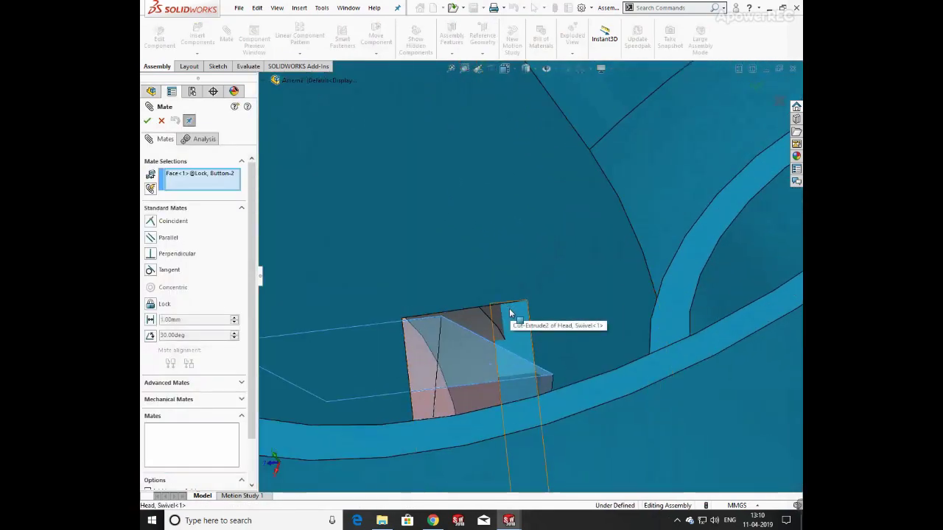
middle_click_drag(510, 313, 493, 297)
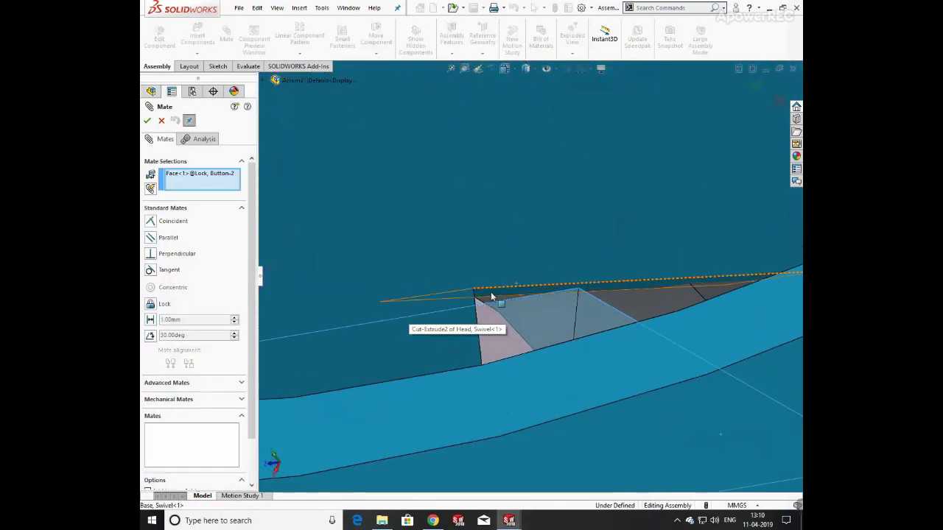
left_click(492, 297)
scroll(601, 276, "up", 4)
left_click(609, 310)
- Add another coincident mate between a second side face of the second Lock, Button's shank and the matching cutout face in the Head, Swivel
scroll(667, 250, "up", 3)
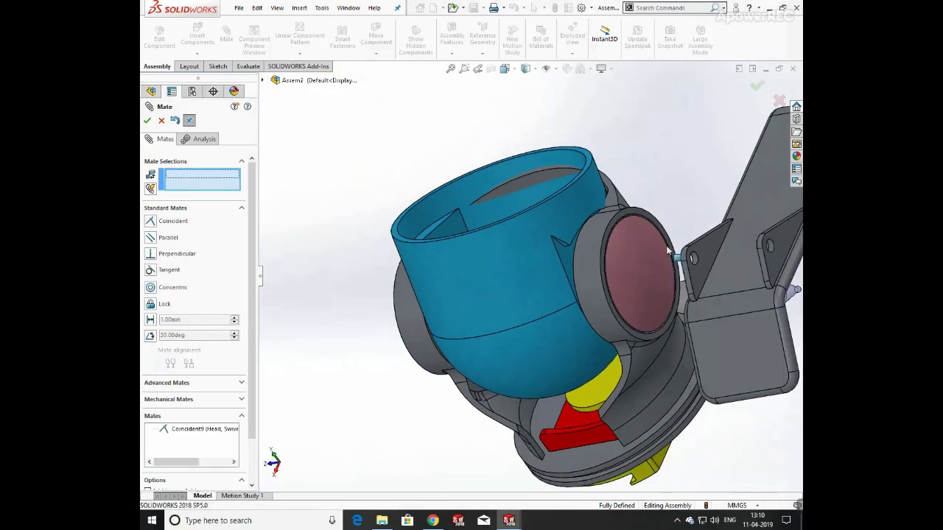
middle_click_drag(669, 251, 652, 313)
scroll(474, 277, "down", 5)
middle_click_drag(511, 351, 481, 347)
left_click(495, 335)
scroll(480, 347, "down", 2)
scroll(534, 213, "down", 3)
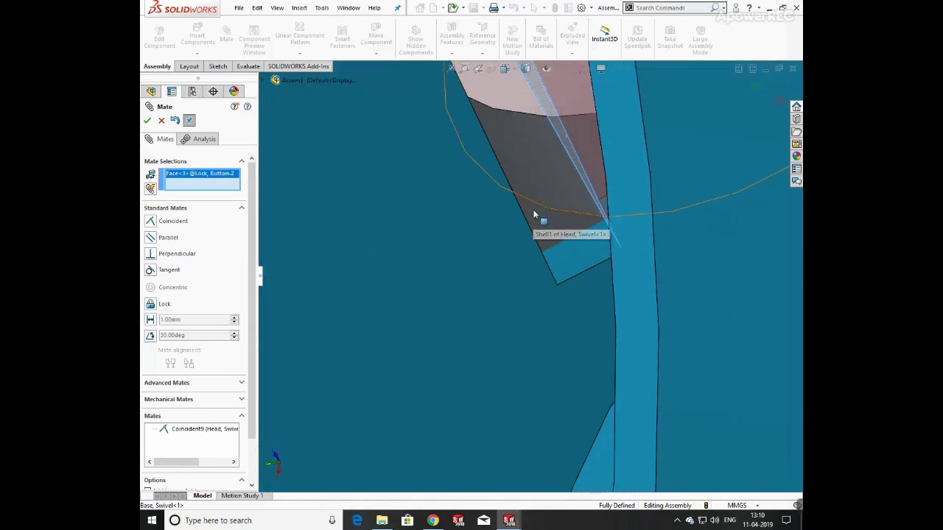
middle_click_drag(534, 214, 487, 255)
left_click(219, 186)
scroll(543, 266, "up", 2)
left_click(537, 259)
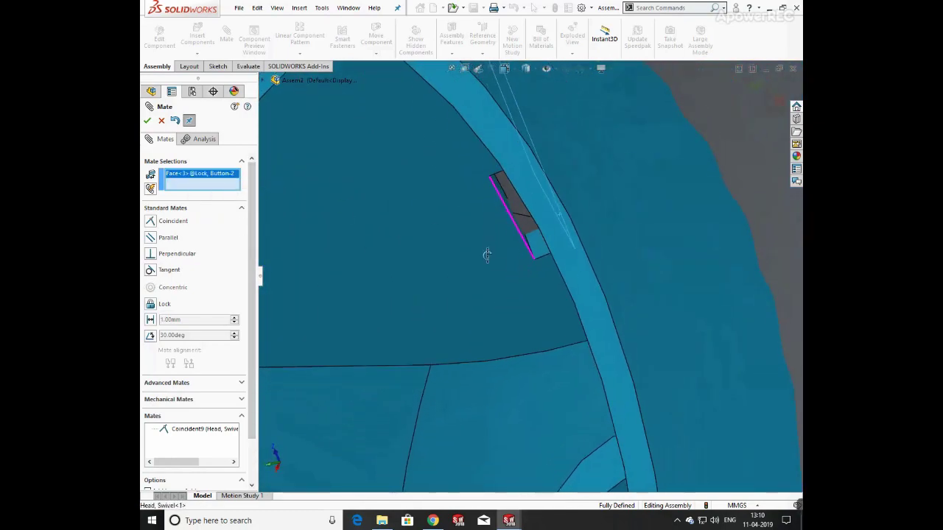
left_click(515, 219)
left_click(632, 206)
- Try to add a further coincident mate between the Head, Swivel's cutout face and the second Lock, Button's shank, and cancel it
mouse_move(580, 240)
middle_mouse_down()
mouse_move(601, 194)
mouse_move(595, 244)
middle_mouse_up()
left_click(571, 319)
middle_click_drag(571, 318, 560, 218)
left_click(542, 253)
left_click(218, 203)
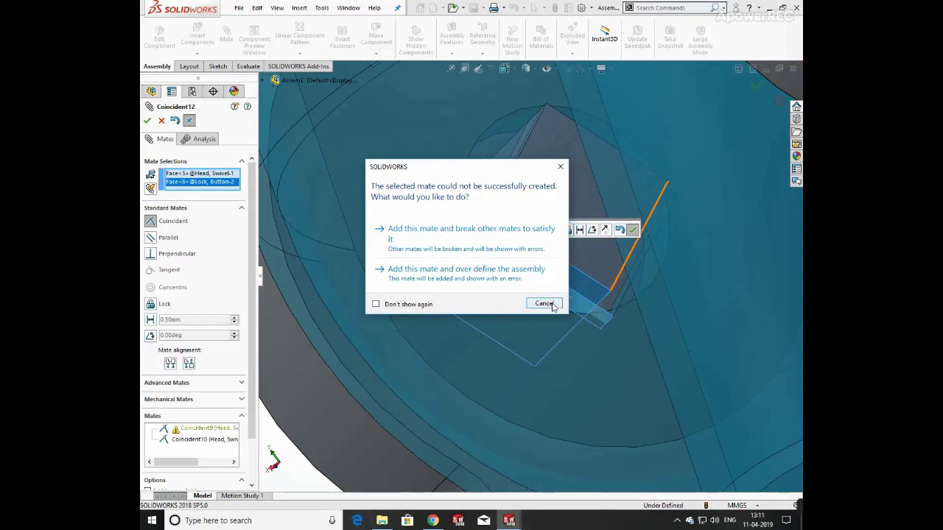
left_click(547, 303)
- Add a parallel mate between a side face of the Head, Swivel's square cutout and the first Lock, Button's shank face
middle_click_drag(560, 291, 534, 221)
scroll(618, 227, "up", 8)
scroll(498, 173, "up", 3)
scroll(498, 173, "down", 4)
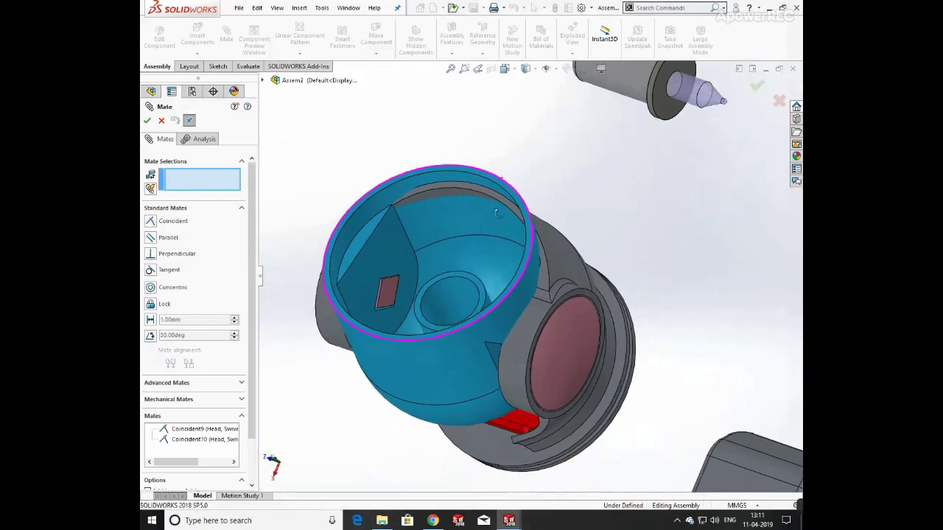
scroll(564, 333, "down", 4)
middle_click_drag(565, 332, 636, 398)
scroll(490, 288, "down", 5)
left_click(490, 288)
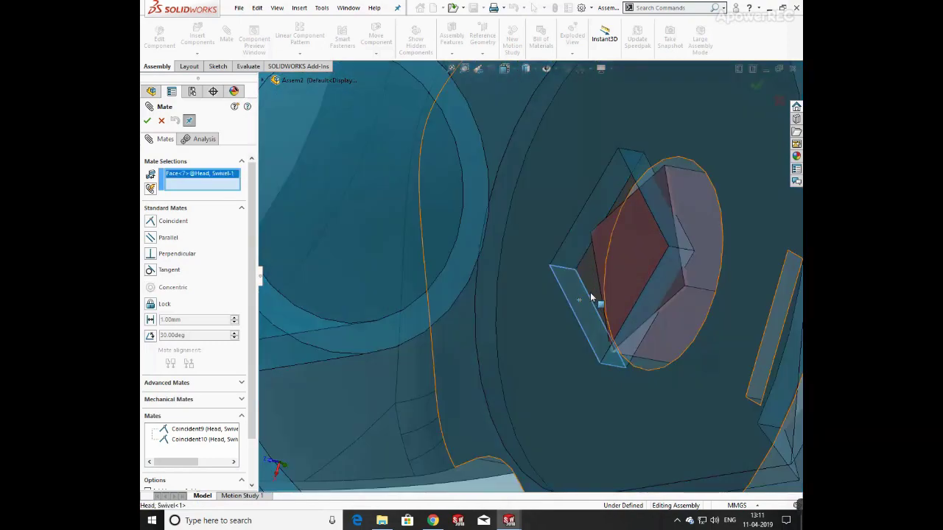
middle_click_drag(590, 293, 603, 274)
scroll(603, 274, "down", 4)
left_click(629, 258)
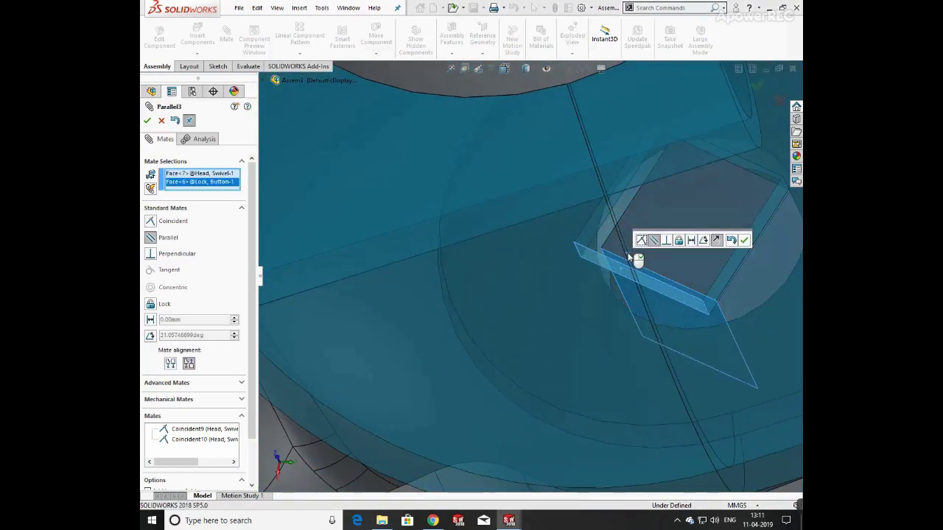
left_click(745, 240)
- Add a second parallel mate between the Head, Swivel's square cutout and a Lock, Button shank face, and finish mating
scroll(580, 227, "up", 7)
middle_click_drag(696, 226, 516, 280)
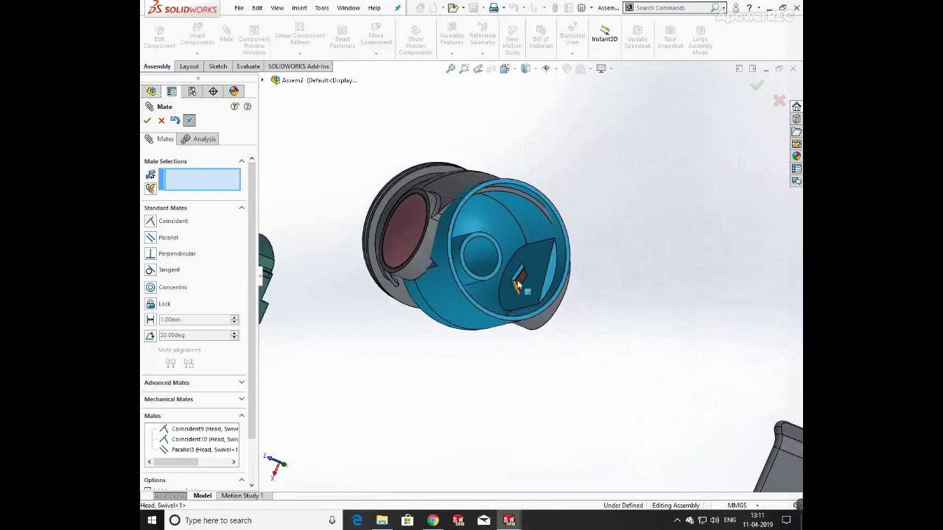
scroll(537, 303, "down", 10)
left_click(520, 282)
scroll(557, 221, "up", 5)
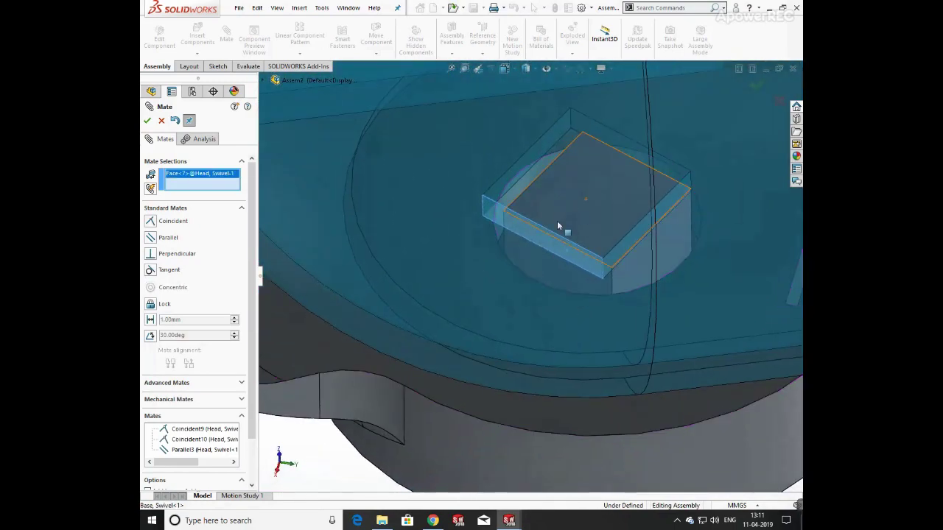
left_click(545, 237)
left_click(661, 223)
scroll(593, 241, "up", 5)
scroll(592, 241, "up", 4)
middle_click_drag(593, 241, 295, 116)
left_click(149, 123)
- Try moving the Head, Swivel relative to the base, and undo the move
scroll(587, 246, "up", 2)
right_click(652, 324)
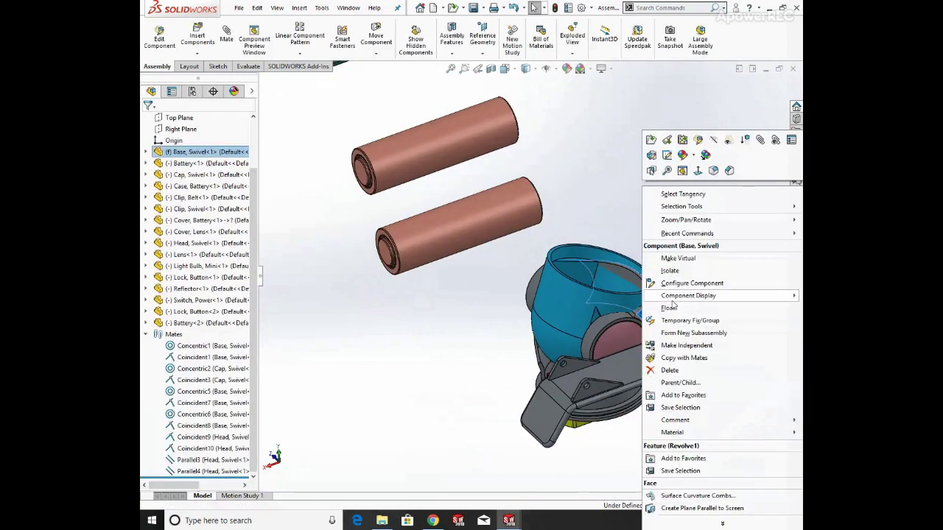
left_click(602, 168)
left_click_drag(580, 263, 537, 260)
left_click(608, 277)
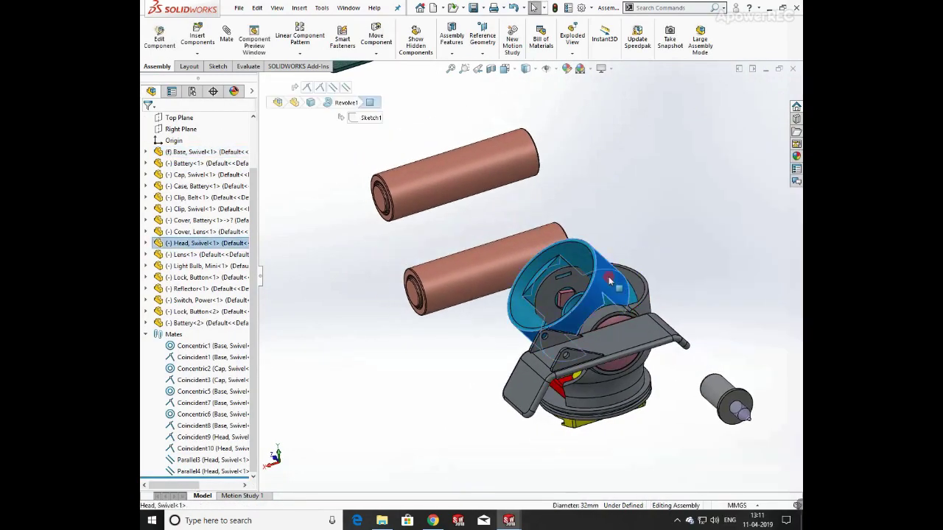
scroll(636, 257, "down", 4)
left_click(549, 296)
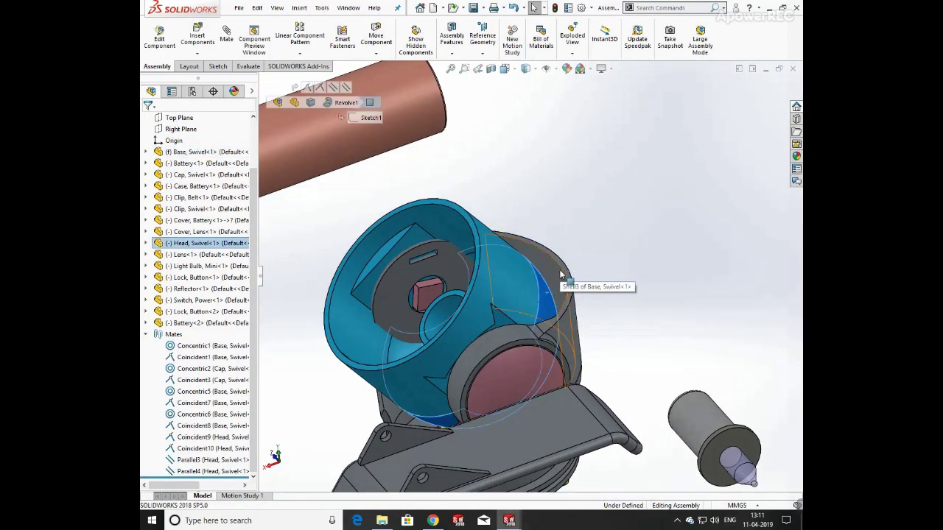
left_click(605, 260)
middle_click_drag(560, 272, 643, 259)
key("ctrl+z")
- Add a coincident mate between the Head, Swivel's flat side cut and the Base, Swivel's inner ring face, and finish mating
middle_click_drag(442, 247, 508, 187)
scroll(374, 293, "down", 2)
left_click(375, 295)
middle_click_drag(374, 295, 416, 244)
left_click(406, 289)
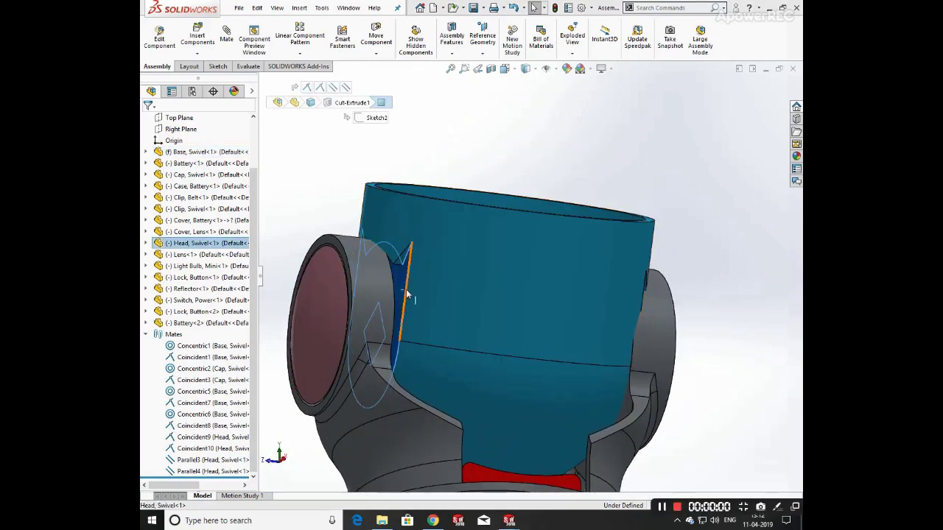
scroll(406, 289, "down", 5)
left_click(227, 37)
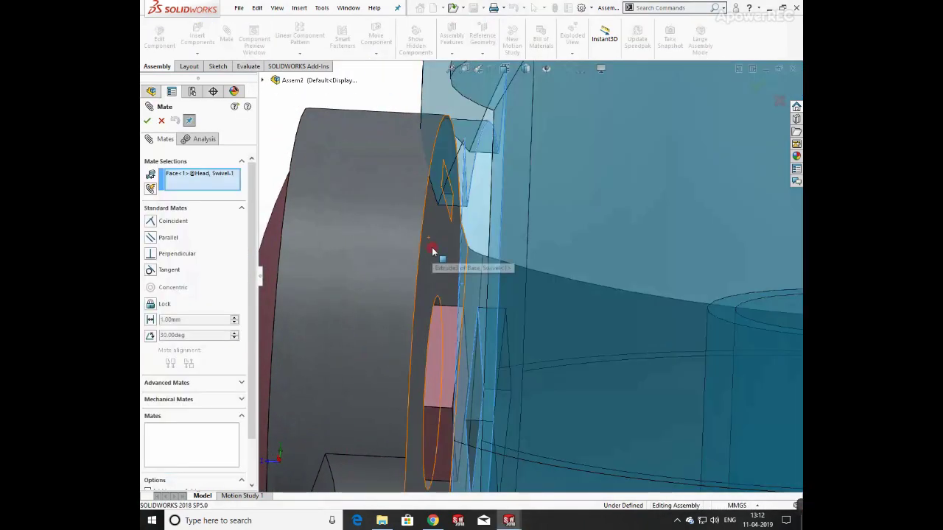
left_click(431, 252)
left_click(421, 231)
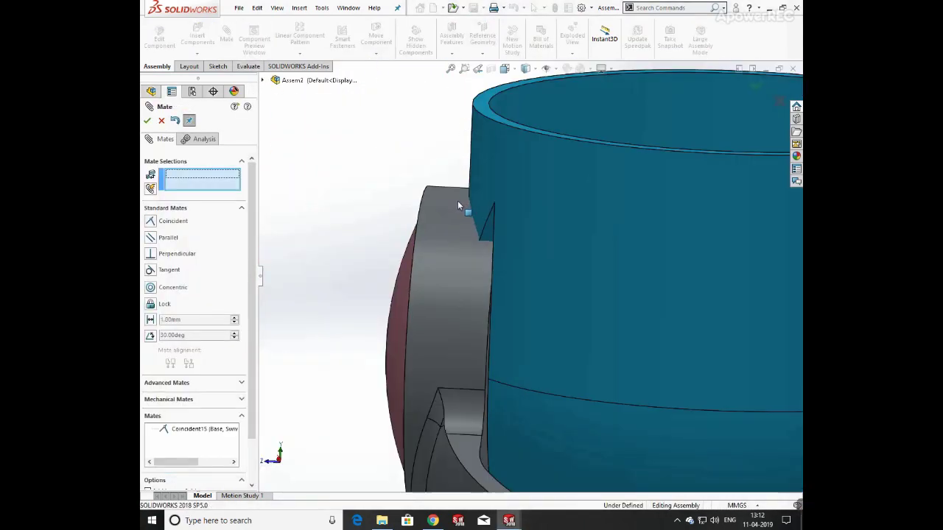
left_click(147, 121)
- Tilt the Head, Swivel within the base to test its swivel motion
left_click(509, 196)
middle_click_drag(506, 130, 508, 273)
scroll(509, 276, "up", 5)
middle_click_drag(635, 291, 610, 280)
left_click(610, 280)
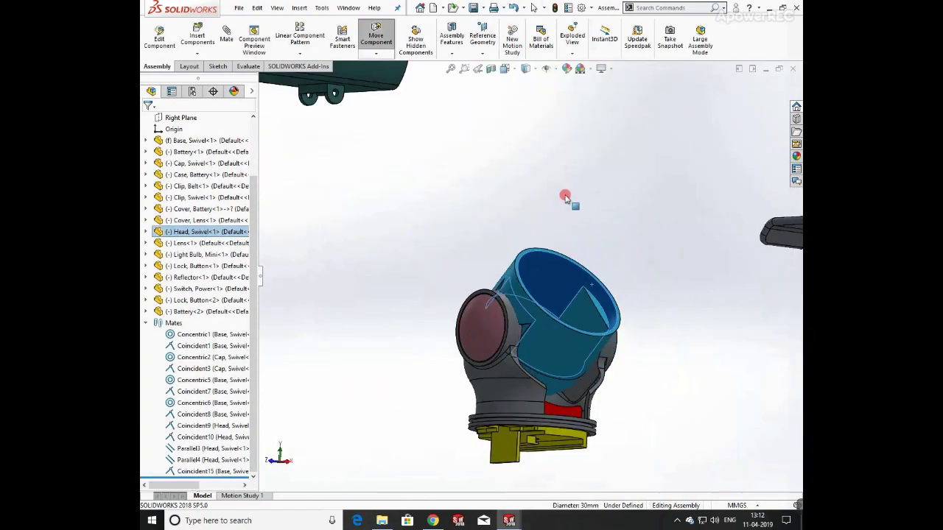
left_click_drag(565, 197, 571, 197)
- Add a concentric mate between the Light Bulb, Mini's circular flange edge and the Reflector's narrow-end circular edge
middle_click_drag(619, 210, 636, 238)
scroll(593, 269, "up", 5)
mouse_move(547, 274)
middle_mouse_down()
mouse_move(560, 280)
mouse_move(534, 286)
middle_mouse_up()
scroll(401, 298, "up", 2)
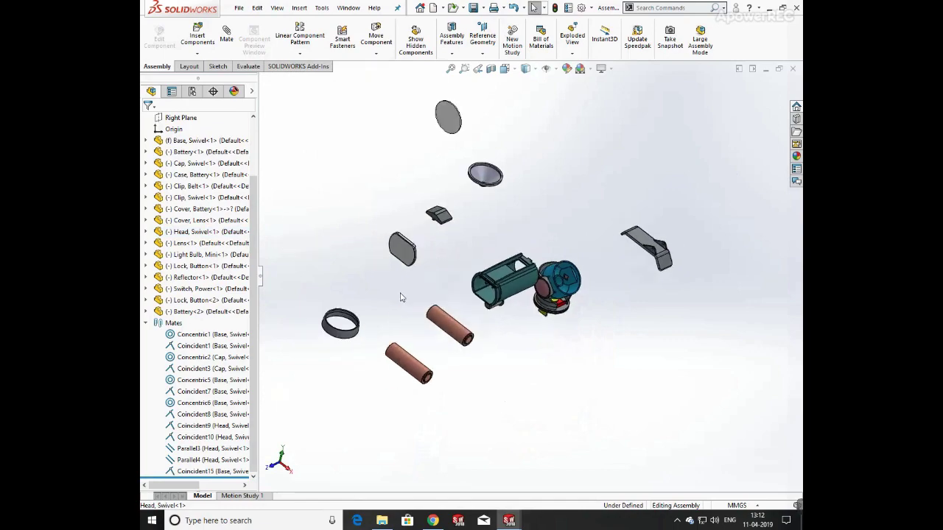
middle_click_drag(402, 297, 557, 207)
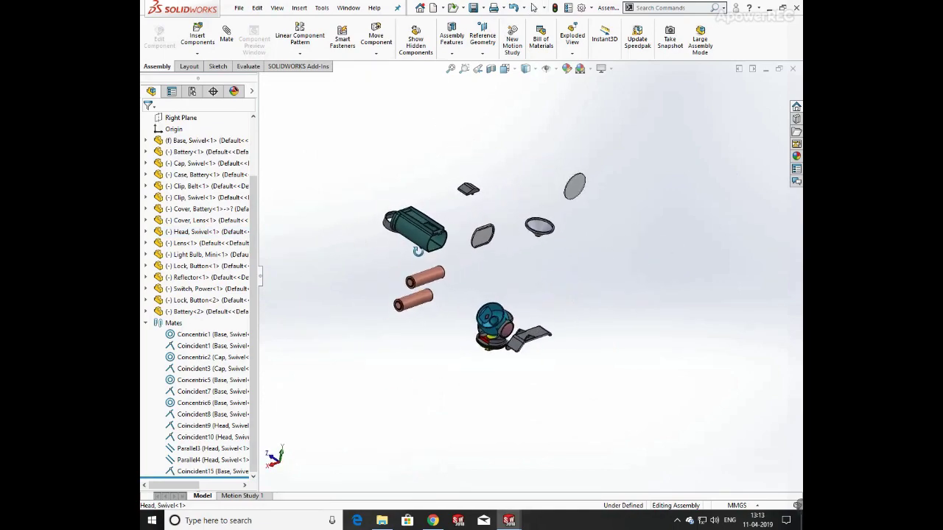
middle_click_drag(504, 239, 509, 165)
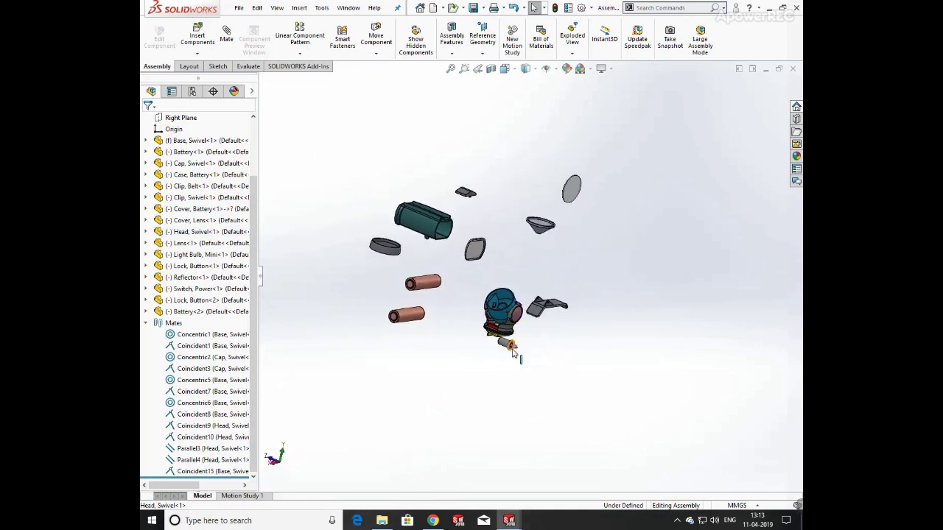
key("Escape")
scroll(553, 216, "down", 6)
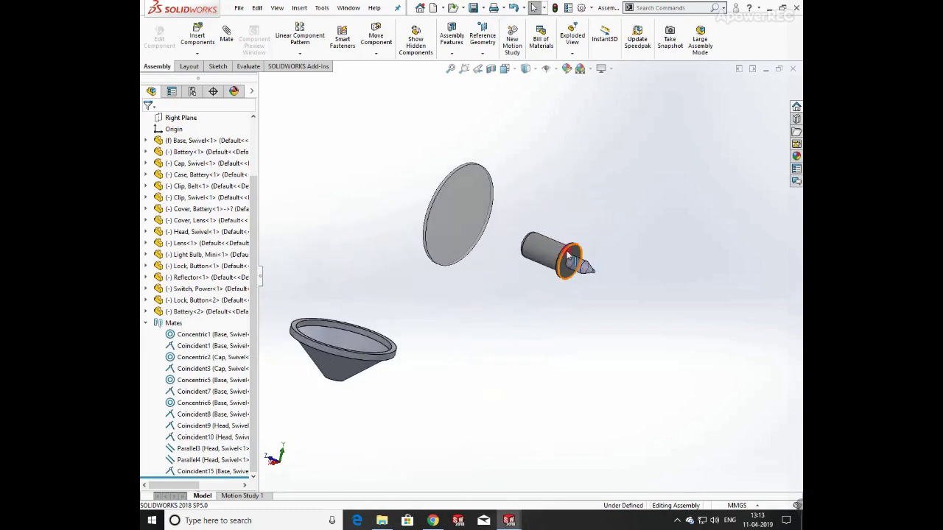
left_click(226, 34)
left_click(345, 410)
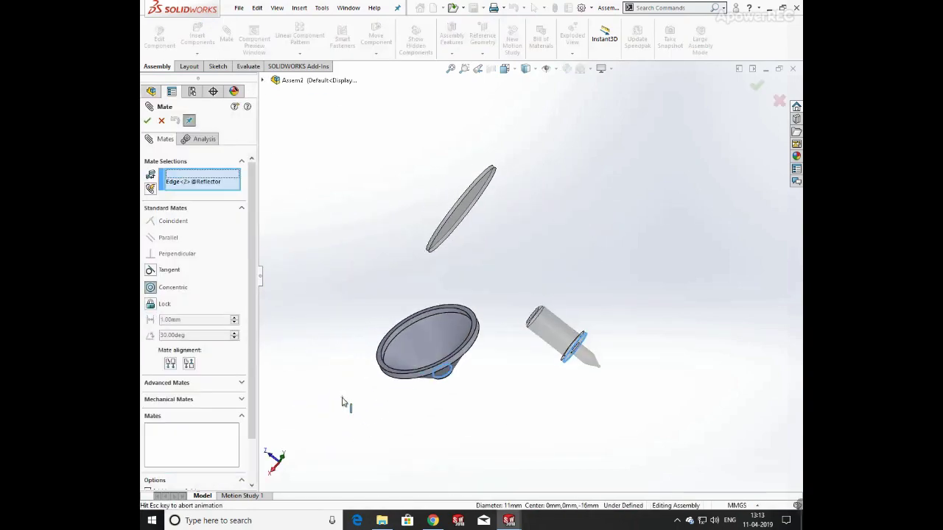
left_click(330, 414)
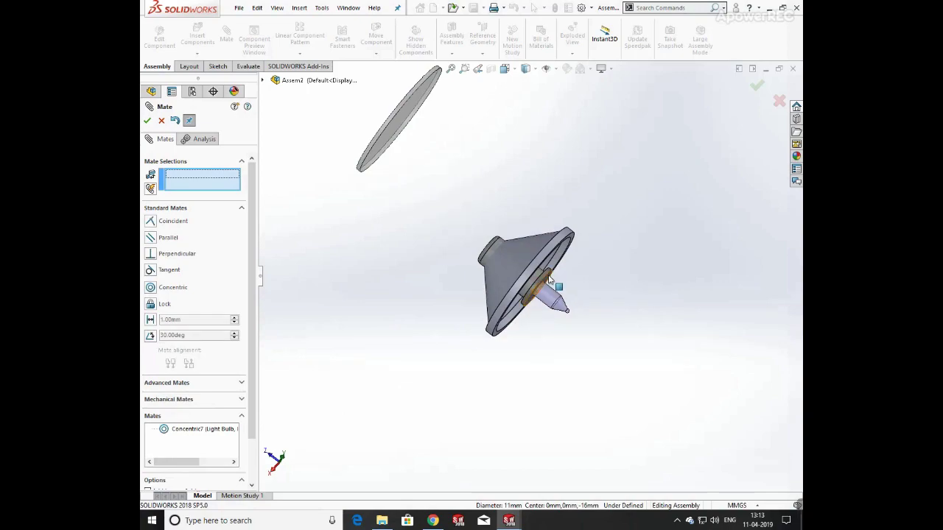
- Add a coincident mate between the Light Bulb, Mini's flange face and the Reflector's narrow-end face
middle_click_drag(521, 247, 514, 259)
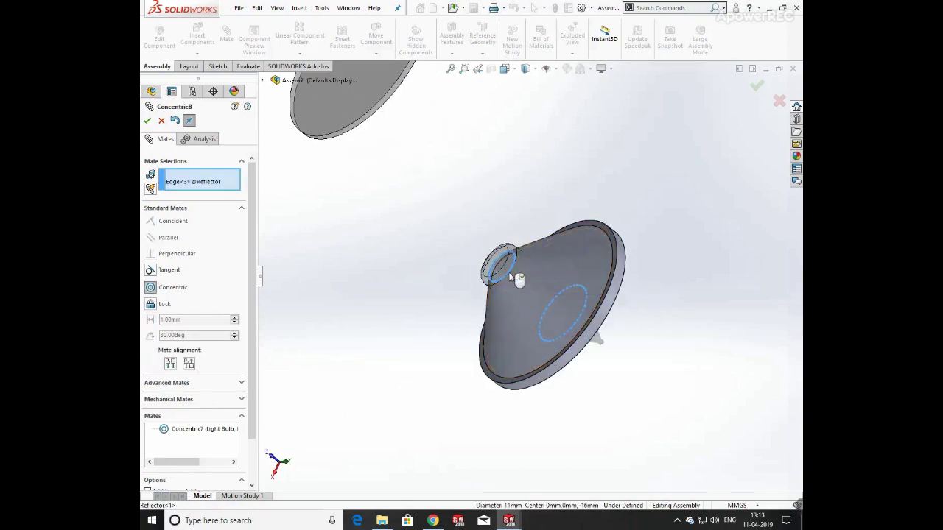
key("Escape")
middle_click_drag(638, 322, 498, 267)
left_click(599, 375)
left_click(226, 35)
scroll(498, 268, "down", 3)
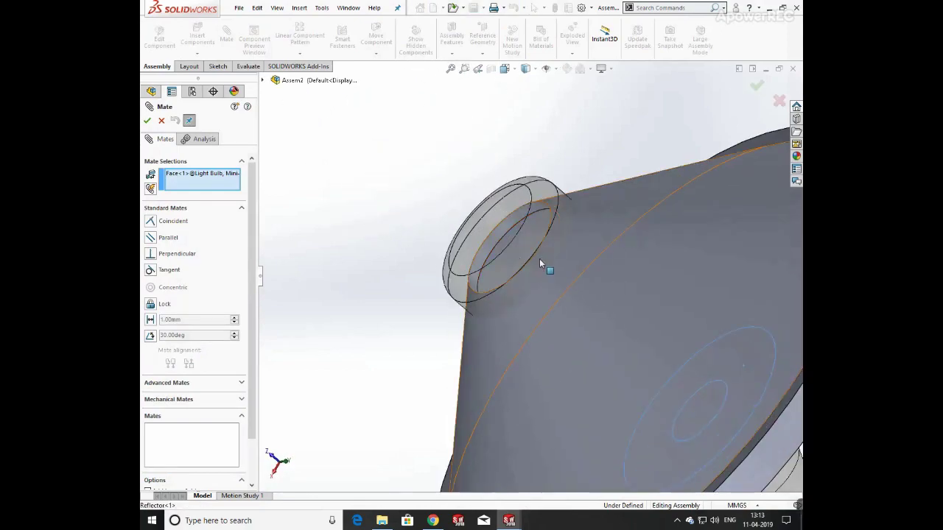
left_click(531, 260)
left_click(609, 249)
scroll(624, 291, "up", 5)
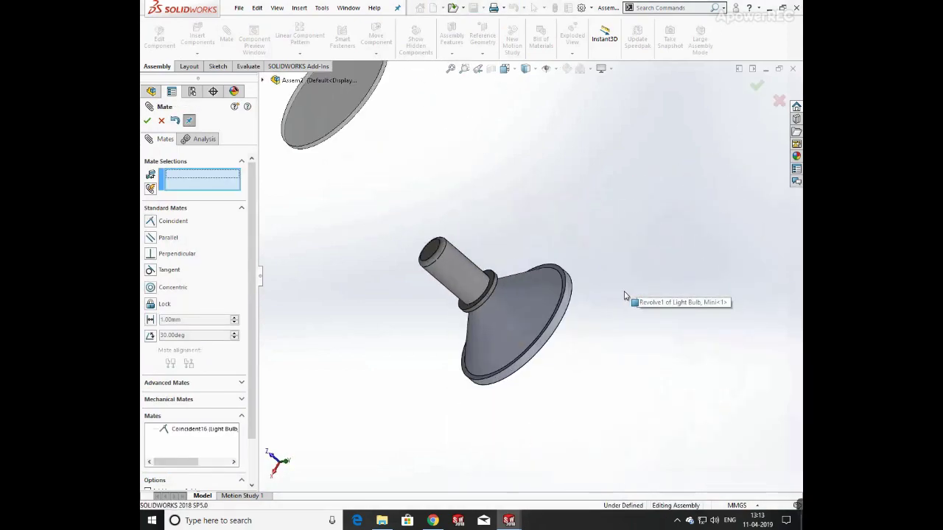
middle_click_drag(624, 291, 475, 244)
left_click(476, 248)
left_click(650, 331)
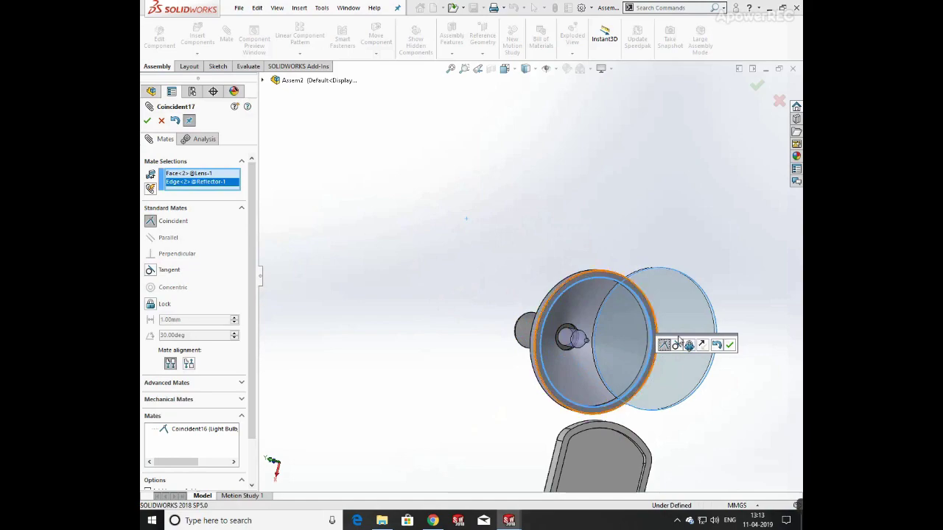
key("Escape")
- Add a concentric mate between the Lens's circular edge and the Reflector's wide-end circular edge
left_click(649, 304)
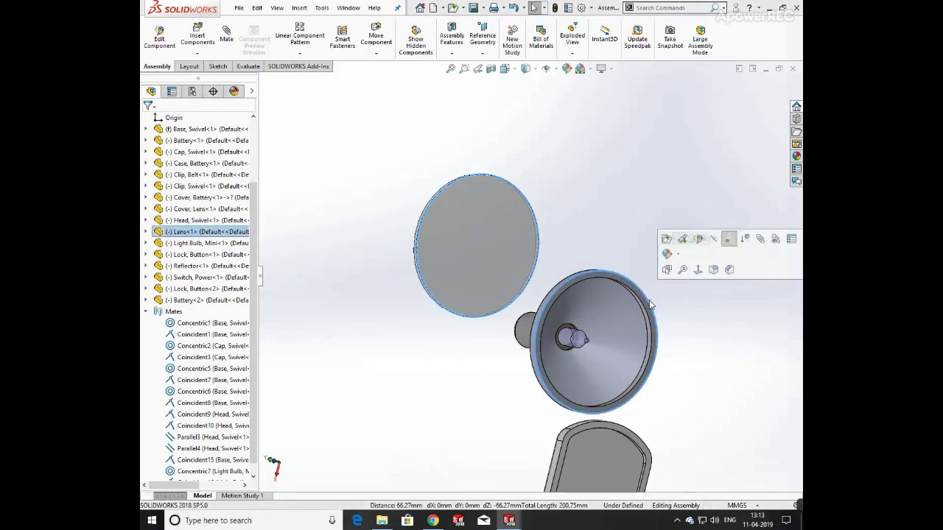
left_click(762, 239)
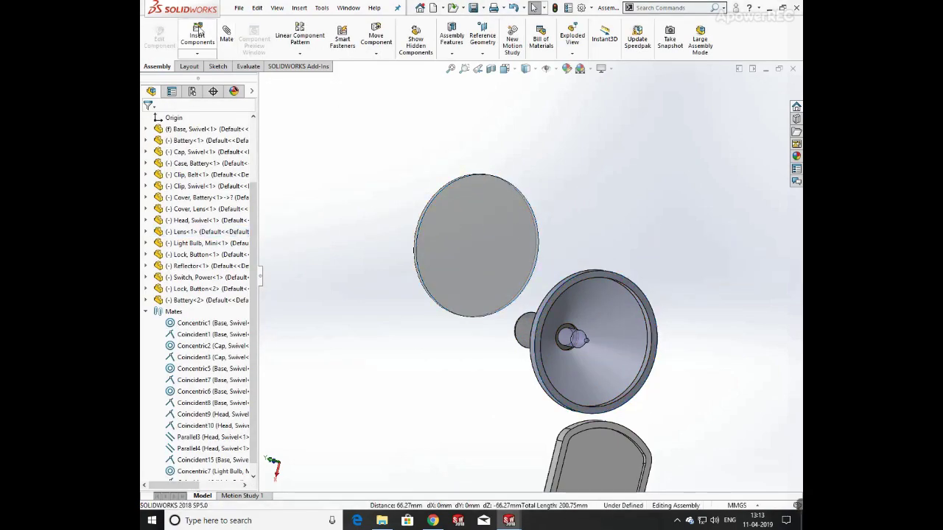
left_click(417, 288)
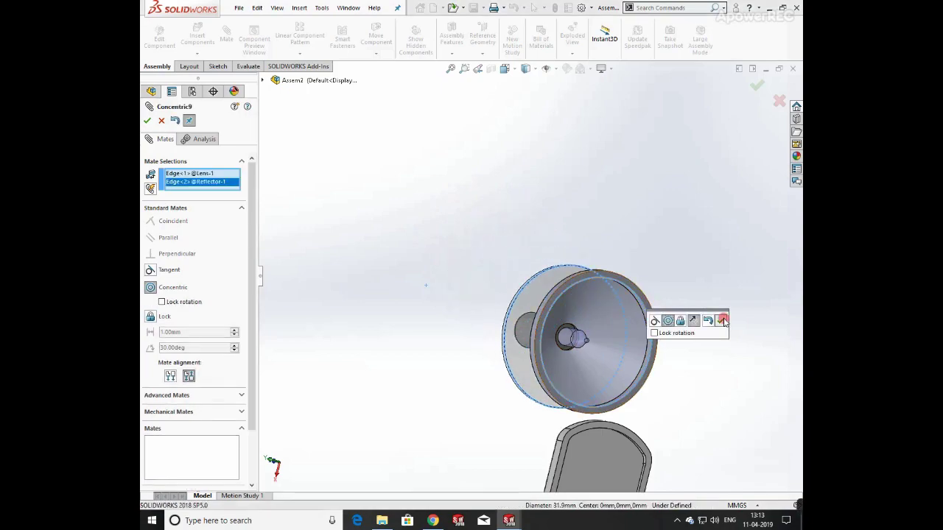
left_click(724, 321)
- Add a coincident mate between the Reflector's wide-end rim face and the Lens's flat face
left_click(657, 331)
left_click(657, 321)
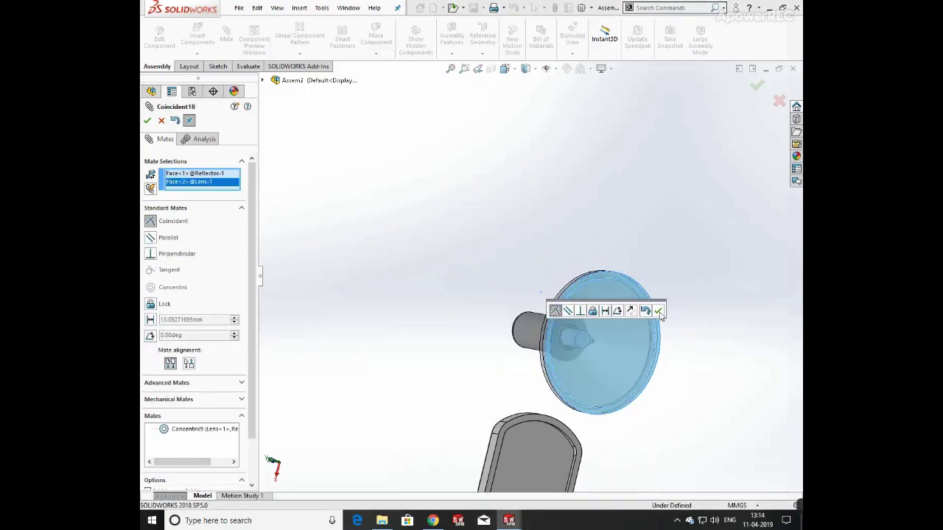
left_click(659, 313)
- Add a concentric mate between the Cover, Lens's circular edge and the Reflector's wide-end circular edge
scroll(568, 288, "up", 3)
middle_click_drag(558, 286, 519, 254)
scroll(574, 262, "up", 5)
scroll(574, 295, "down", 3)
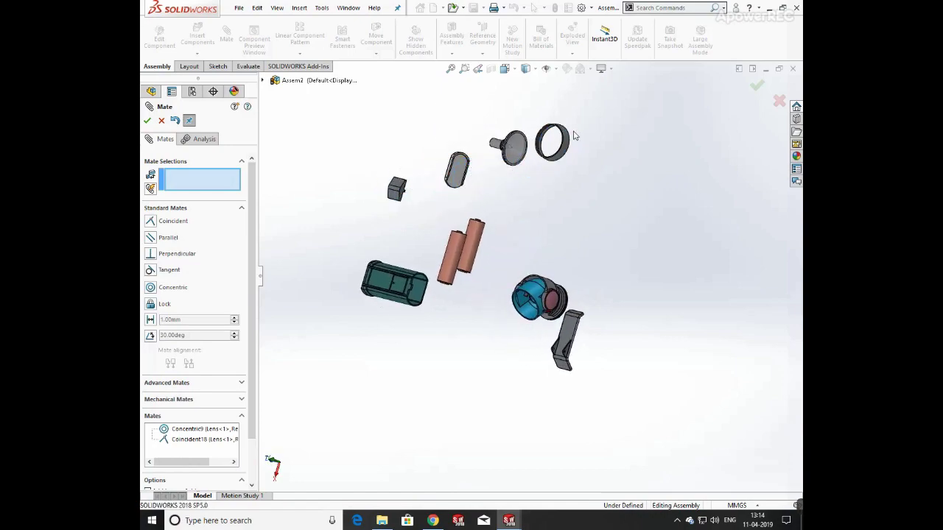
scroll(563, 139, "down", 3)
middle_click_drag(525, 207, 504, 205)
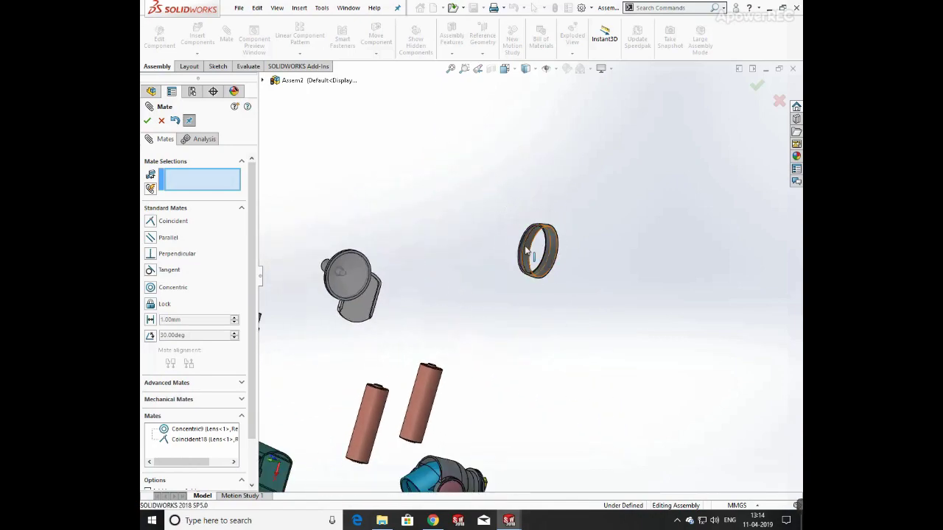
scroll(527, 252, "down", 6)
left_click(529, 292)
scroll(442, 294, "up", 8)
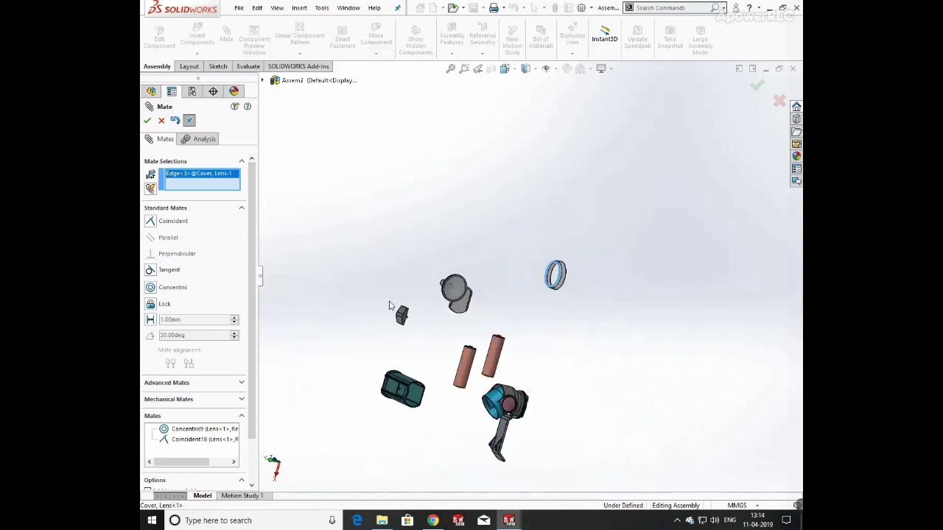
scroll(473, 285, "down", 5)
left_click(588, 254)
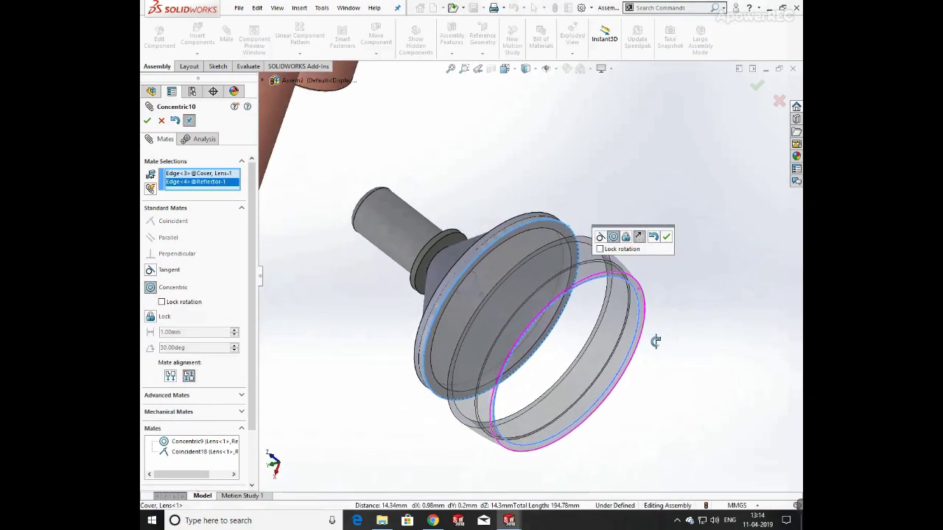
left_click(666, 237)
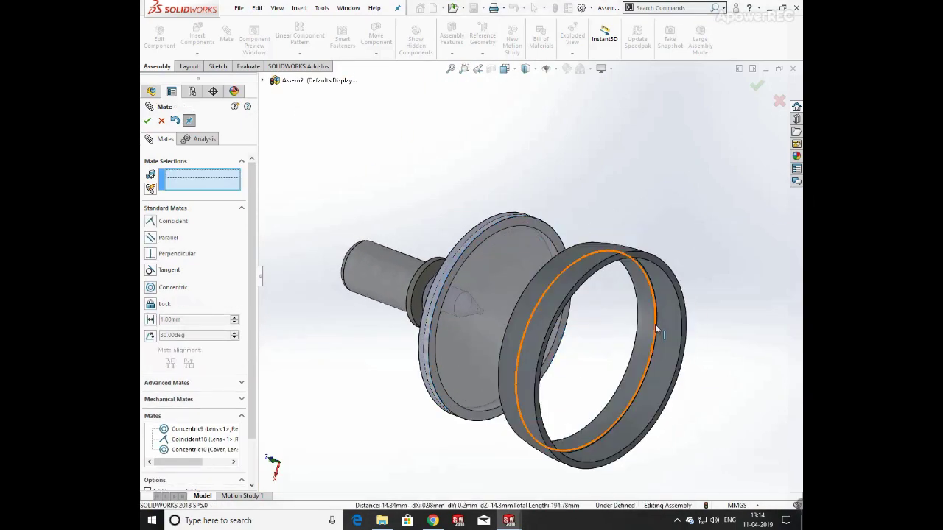
- Edit the concentric mate between the Cover, Lens and the Reflector to flip its mate alignment
middle_click_drag(666, 236, 563, 188)
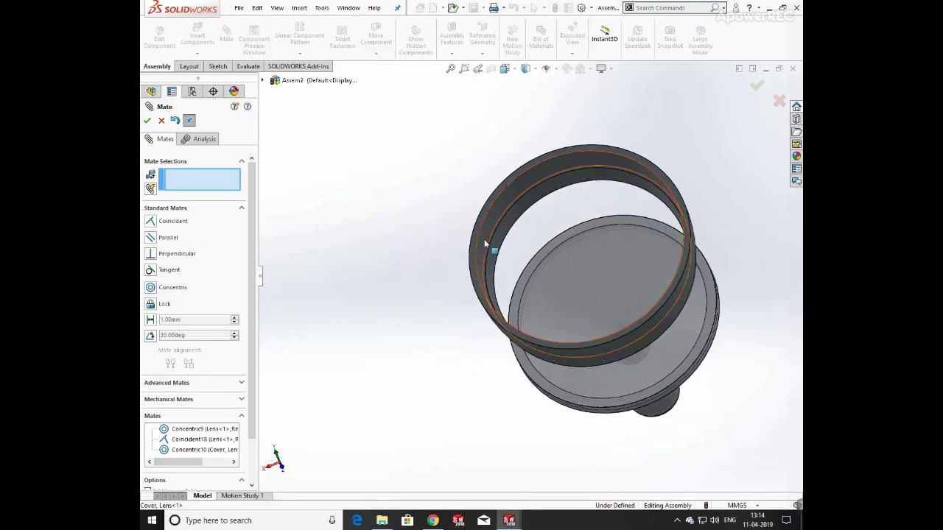
middle_click_drag(485, 240, 487, 209)
scroll(487, 208, "down", 2)
left_click(146, 120)
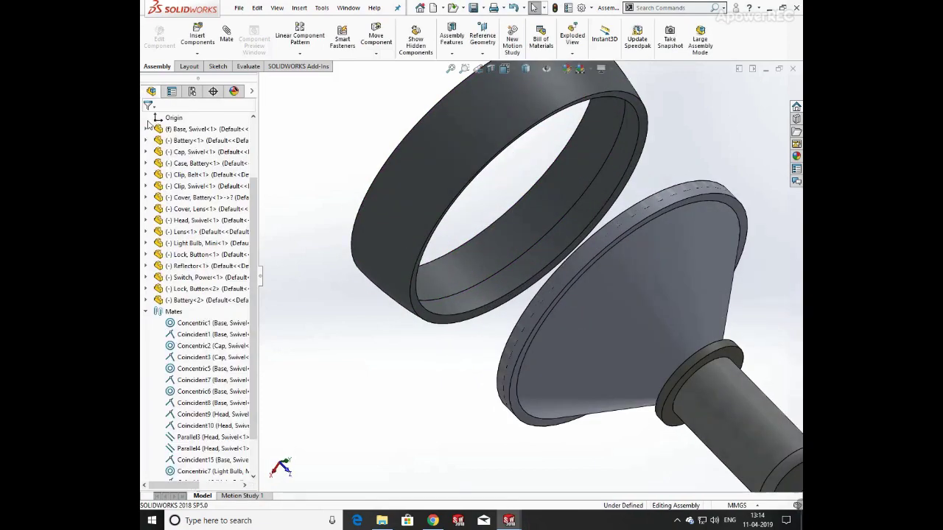
left_click(204, 446)
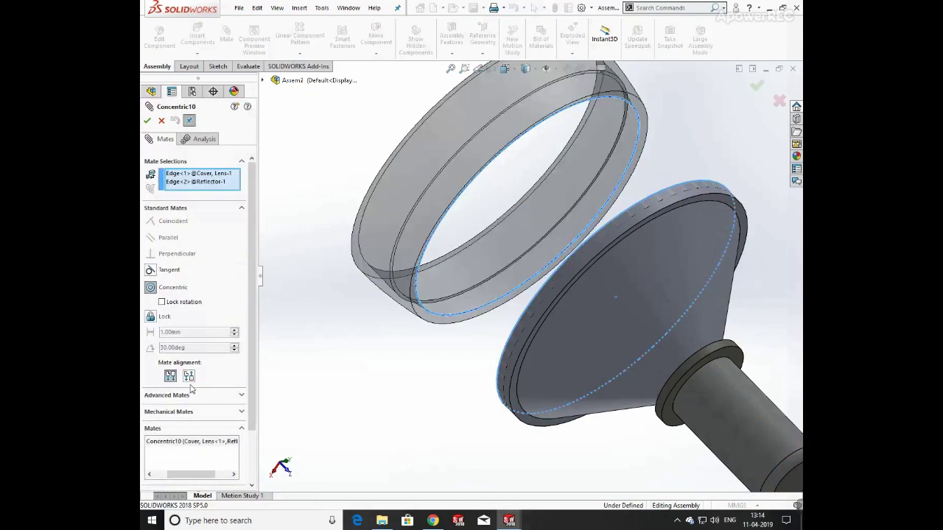
left_click(191, 379)
left_click(146, 120)
- Add a coincident mate between the Cover, Lens's inner ring face and the Reflector's wide-end rim face
middle_click_drag(451, 173, 531, 249)
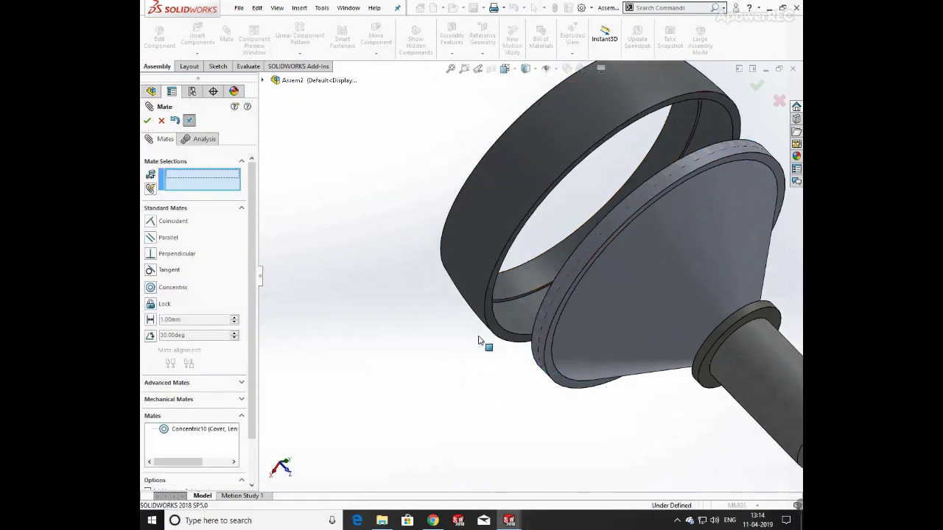
scroll(516, 291, "down", 2)
left_click(610, 270)
middle_click_drag(609, 265, 606, 236)
left_click(606, 236)
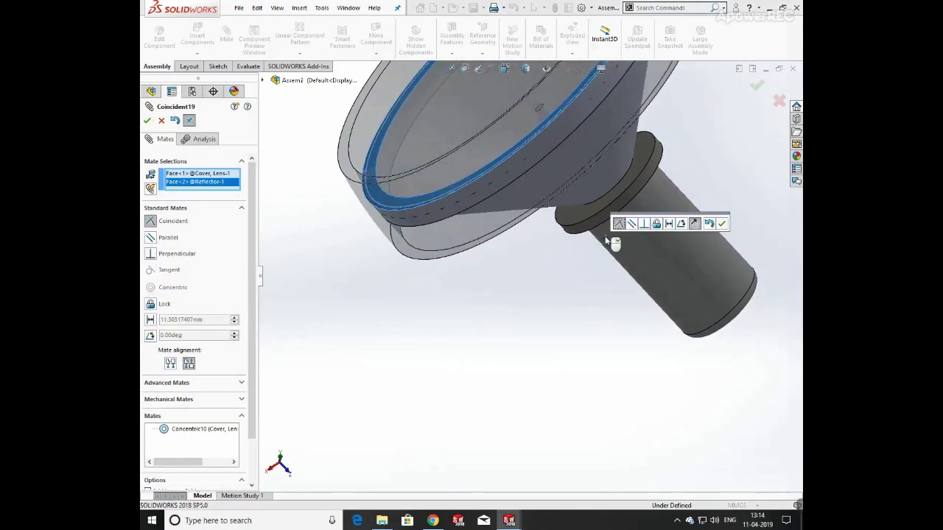
right_click(608, 237)
- Add a concentric mate that centres the bulb and reflector group in the Head, Swivel, and finish mating
scroll(522, 244, "up", 8)
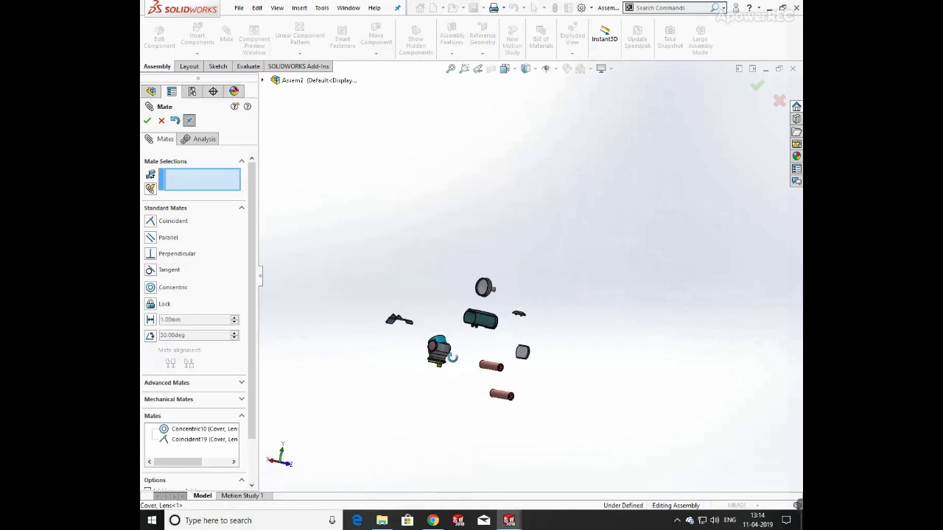
middle_click_drag(452, 357, 452, 375)
scroll(451, 355, "down", 5)
middle_click_drag(478, 314, 466, 356)
left_click(587, 347)
middle_click_drag(511, 294, 503, 348)
left_click(474, 307)
left_click(457, 318)
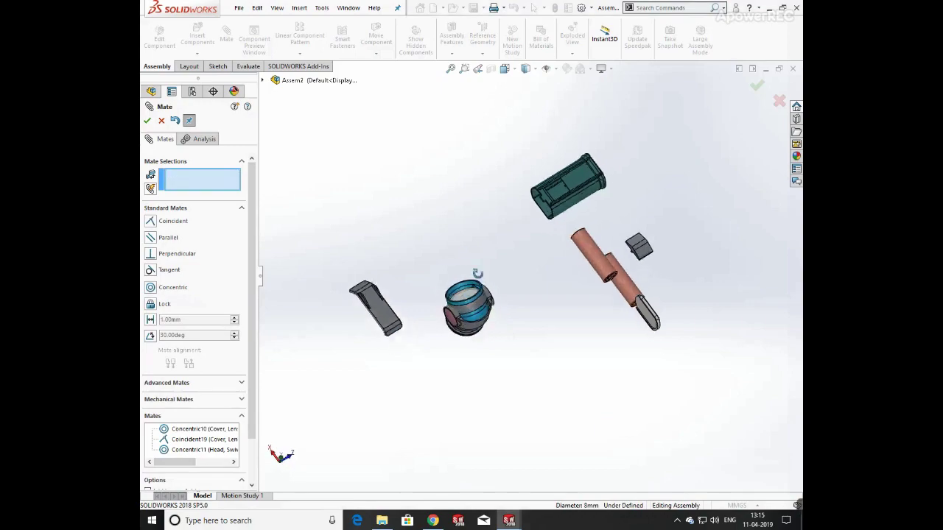
left_click(147, 123)
- Pull the reflector group out of the Head, Swivel and add a coincident mate between the head's and Cover, Lens's facing rim faces
scroll(496, 310, "down", 7)
left_click_drag(507, 221, 499, 133)
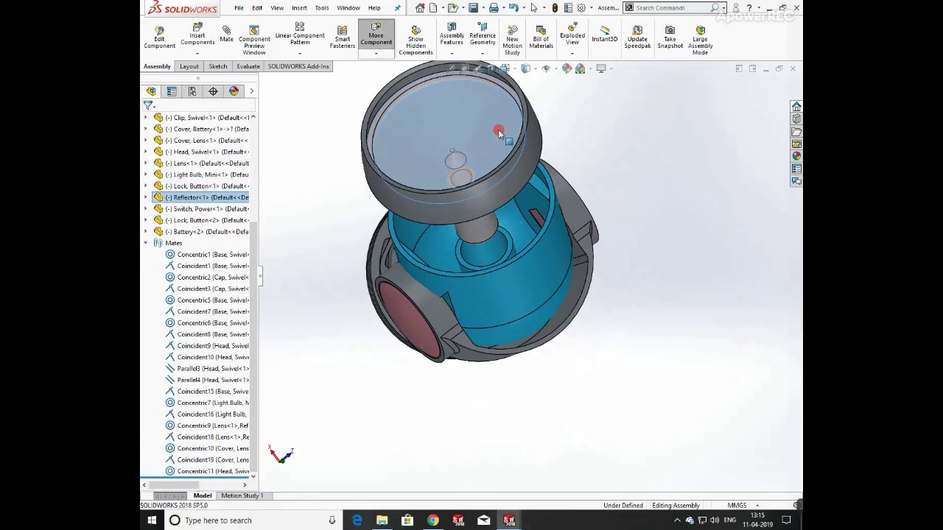
middle_click_drag(560, 200, 541, 98)
scroll(540, 100, "down", 4)
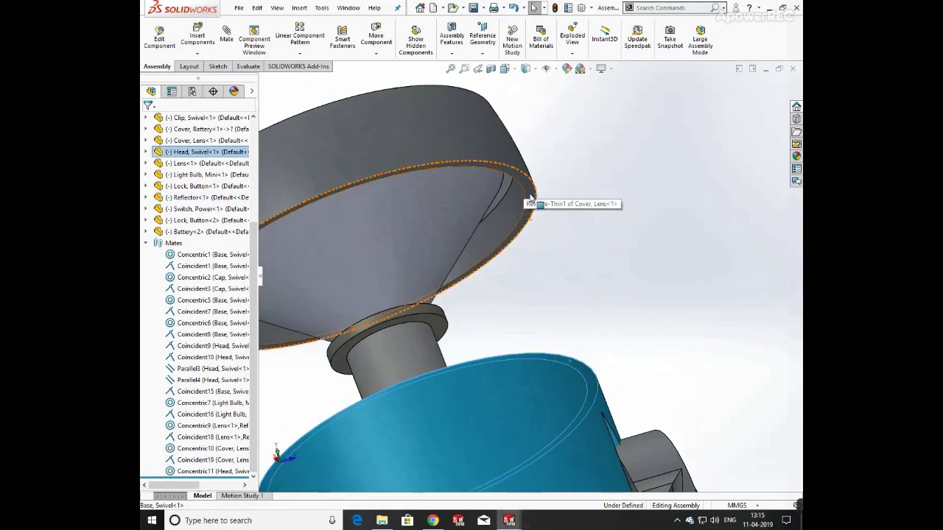
left_click(530, 198, "ctrl")
left_click(560, 186)
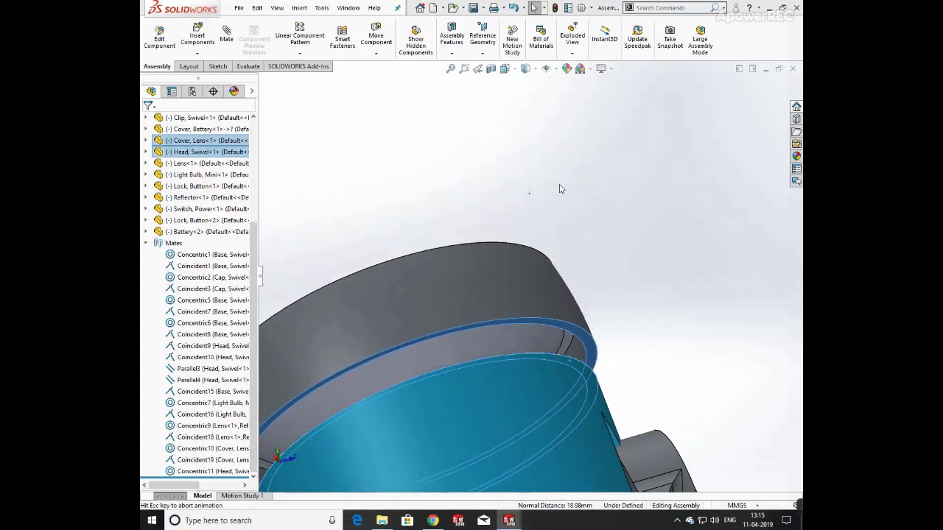
- Start a centered width mate with the two opposite side faces of the Switch, Power as the width selections
scroll(579, 261, "up", 7)
middle_click_drag(582, 269, 429, 261)
scroll(429, 261, "down", 3)
scroll(582, 249, "down", 5)
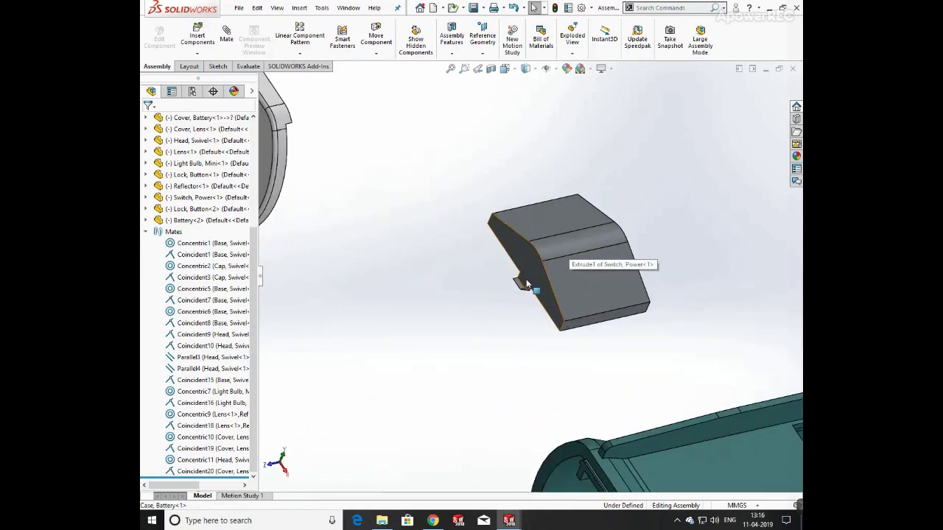
scroll(584, 276, "up", 3)
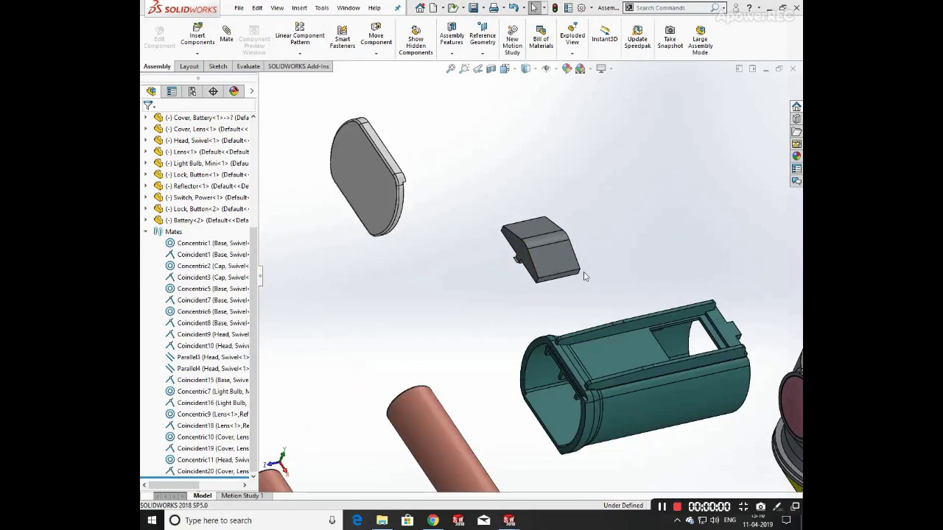
left_click(226, 33)
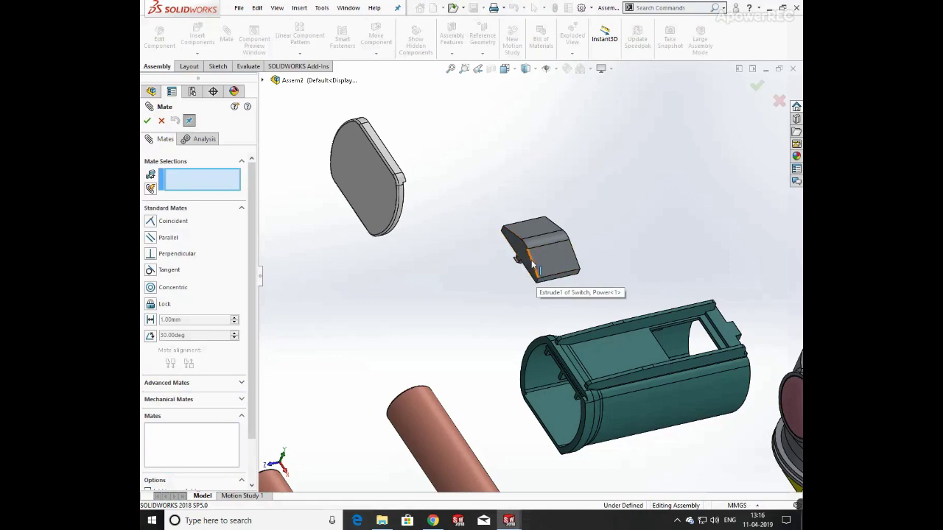
scroll(533, 265, "down", 3)
left_click(501, 273)
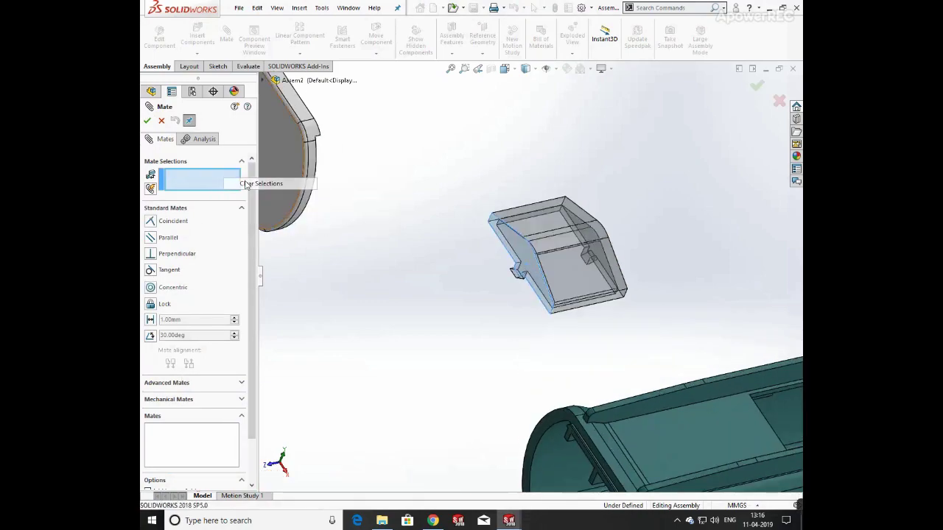
left_click(245, 185)
left_click(171, 383)
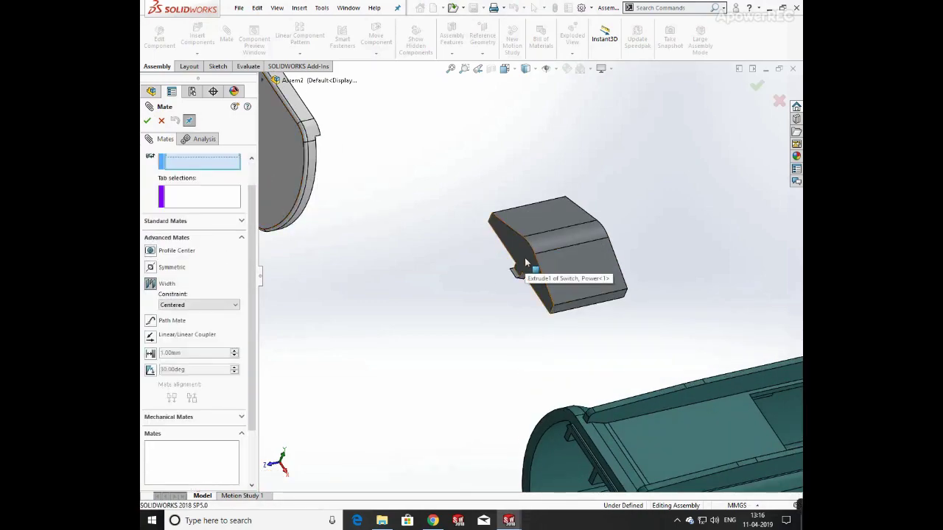
left_click(526, 262)
middle_click_drag(526, 263, 614, 238)
scroll(615, 238, "up", 4)
scroll(448, 314, "down", 3)
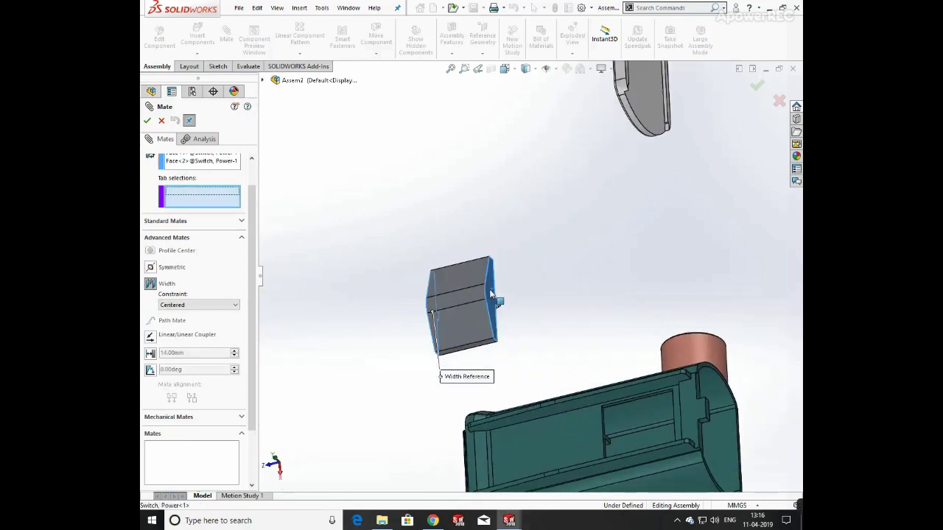
- Select two opposing faces on the Case, Battery as the tab selections and confirm the width mate
scroll(628, 412, "down", 4)
left_click(500, 292)
middle_click_drag(499, 293, 516, 346)
scroll(527, 346, "up", 3)
scroll(509, 335, "down", 3)
scroll(516, 347, "down", 4)
left_click(531, 294)
scroll(538, 257, "up", 5)
middle_click_drag(538, 257, 551, 130)
left_click(147, 121)
middle_click_drag(311, 133, 309, 156)
scroll(306, 147, "down", 5)
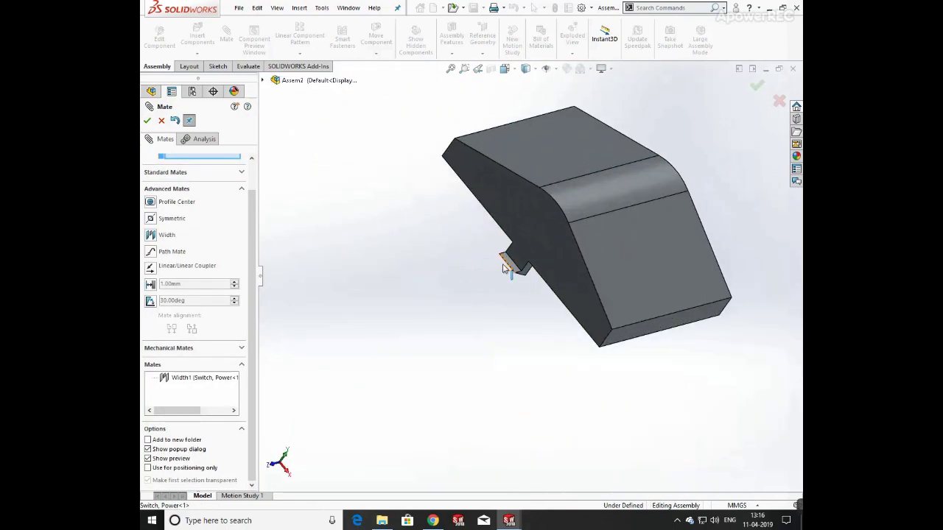
scroll(516, 274, "down", 2)
scroll(606, 320, "up", 6)
middle_click_drag(600, 401, 683, 384)
scroll(526, 258, "down", 5)
scroll(659, 249, "up", 3)
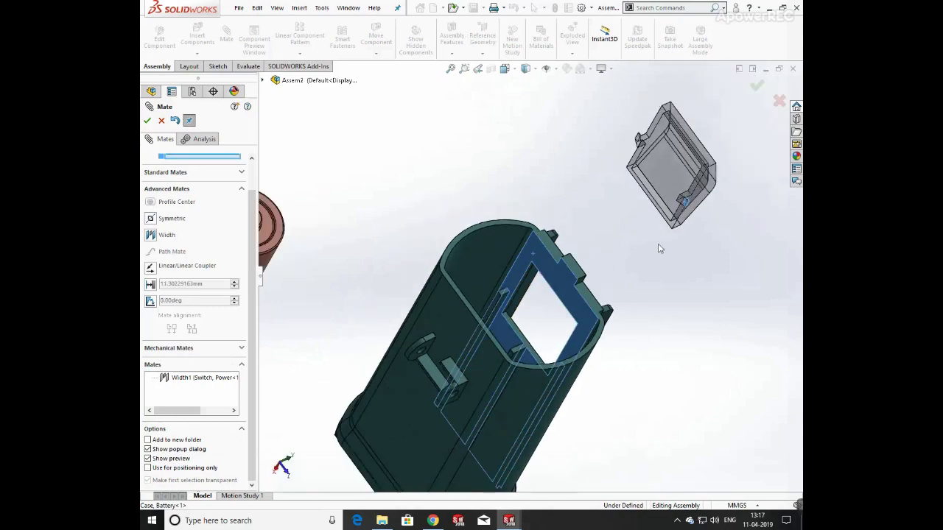
scroll(212, 193, "up", 1)
right_click(212, 178)
left_click(236, 184)
left_click(146, 120)
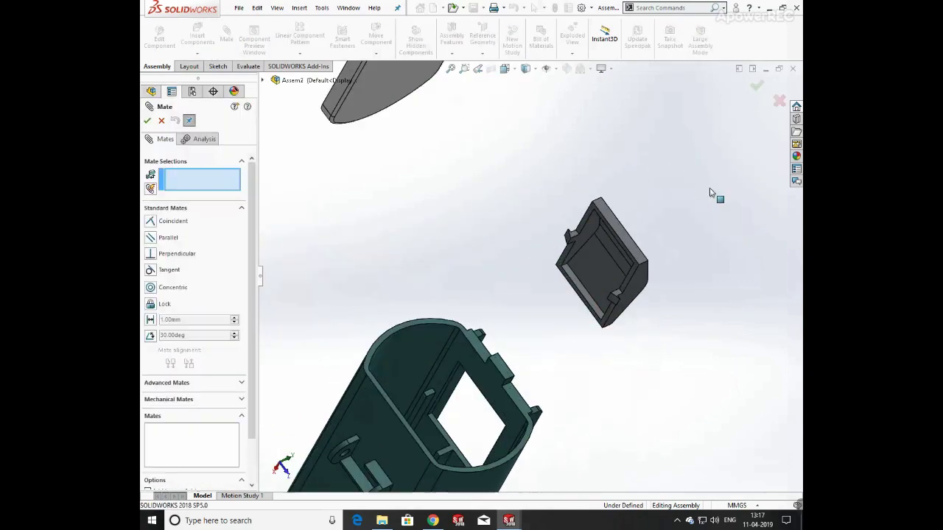
- Add a coincident mate between the Switch, Power's small clip face and the Case, Battery's inner face around the switch opening
scroll(374, 316, "down", 5)
middle_click_drag(537, 277, 532, 310)
scroll(534, 273, "down", 5)
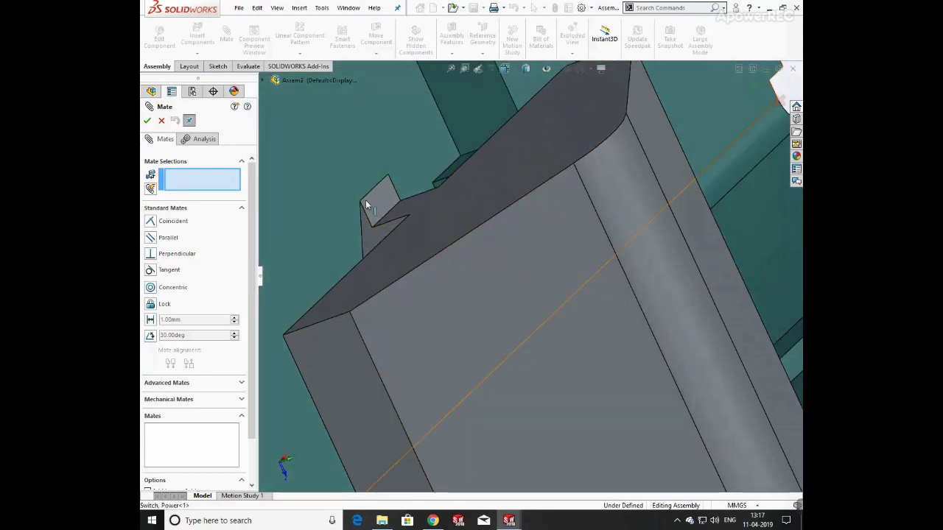
left_click(367, 201)
scroll(471, 250, "up", 5)
scroll(597, 247, "up", 5)
middle_click_drag(596, 246, 608, 182)
scroll(575, 174, "down", 3)
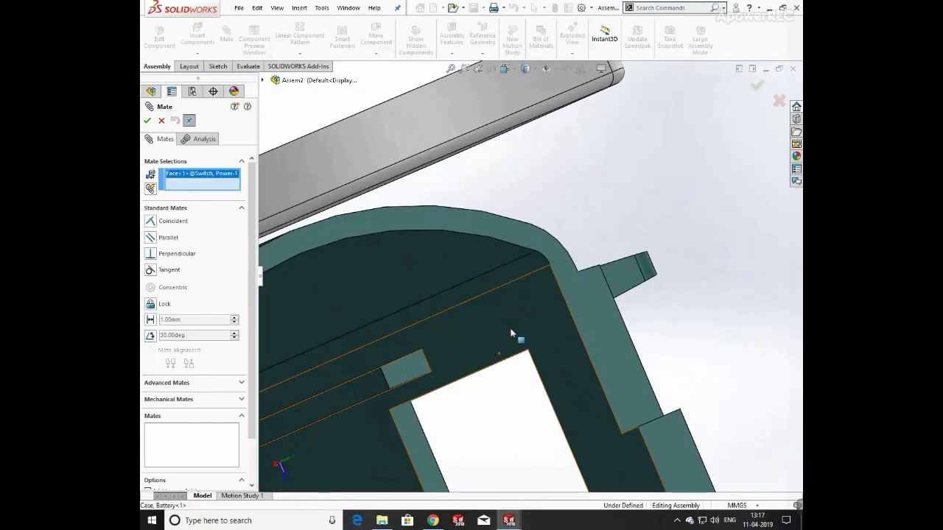
left_click(516, 335)
left_click(627, 346)
scroll(586, 317, "up", 5)
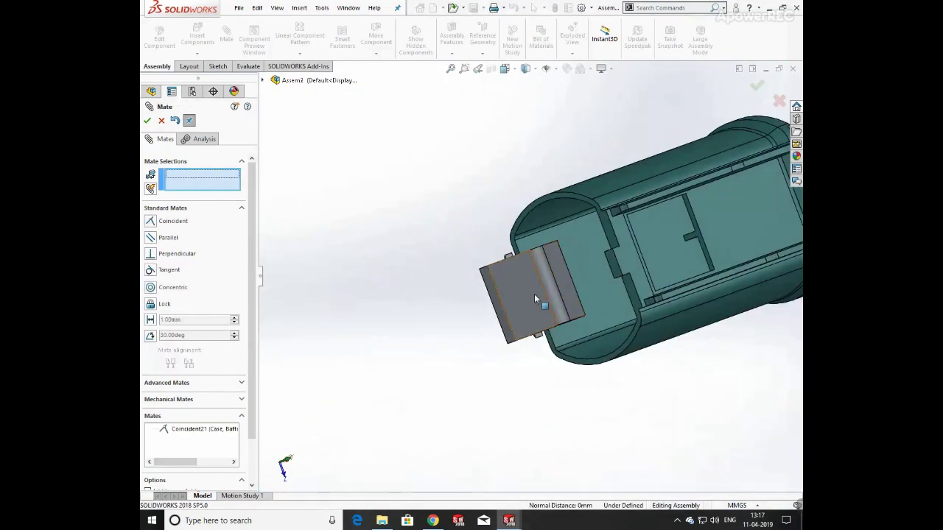
- Finish the current mating session and fix the Case, Battery in place
left_click(148, 121)
scroll(756, 196, "up", 5)
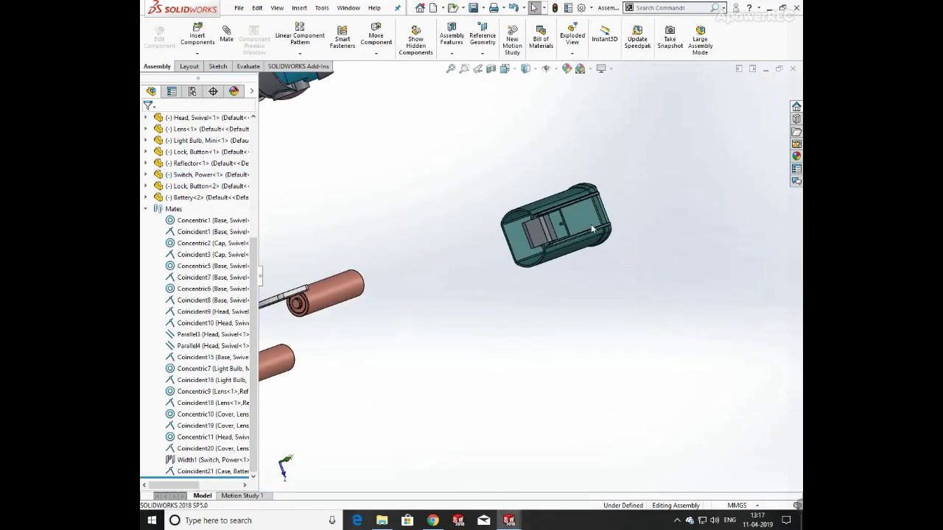
left_click(578, 196)
right_click(578, 197)
left_click(607, 344)
- Slide the Switch, Power along the Case, Battery's switch opening and fix it in place
middle_click_drag(598, 221, 539, 295)
scroll(535, 346, "down", 5)
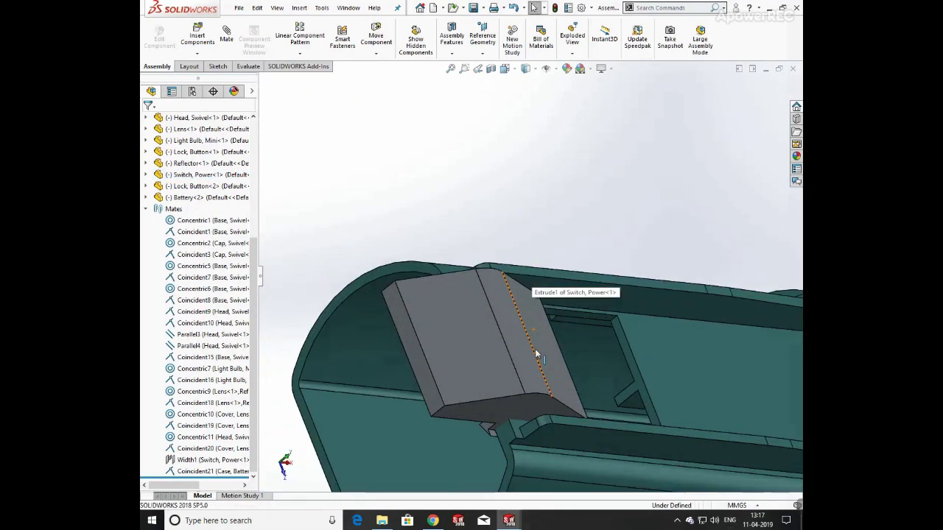
left_click_drag(536, 350, 647, 345)
scroll(578, 282, "up", 5)
scroll(571, 284, "down", 5)
right_click(573, 296)
middle_click_drag(586, 282, 423, 232)
left_click(592, 297)
- Reposition the Cover, Battery near the Case, Battery's end and rotate it freely to expose its lipped inner side
scroll(560, 284, "up", 5)
scroll(422, 232, "down", 5)
left_click_drag(465, 244, 795, 390)
scroll(707, 368, "up", 3)
scroll(627, 344, "down", 4)
middle_click_drag(623, 344, 612, 296)
scroll(611, 293, "down", 4)
left_click(376, 54)
left_click(392, 79)
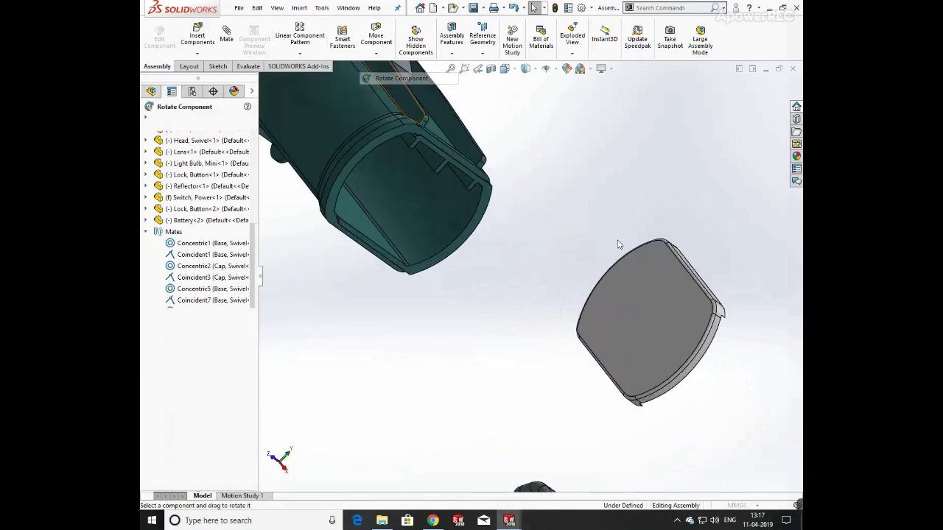
left_click_drag(632, 291, 780, 473)
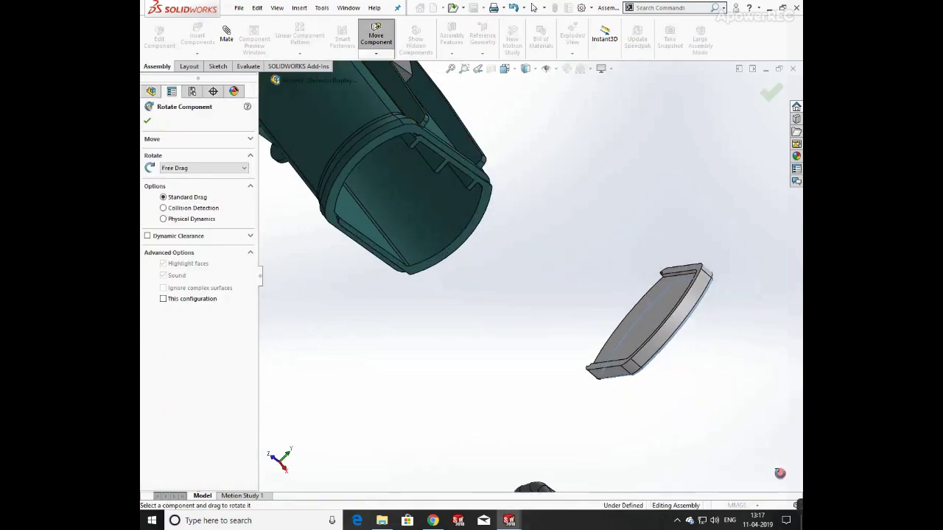
left_click(148, 122)
- Add a coincident mate between the Cover, Battery's lip face and the Case, Battery's end rim face
scroll(414, 229, "down", 2)
left_click(621, 321)
scroll(422, 211, "up", 2)
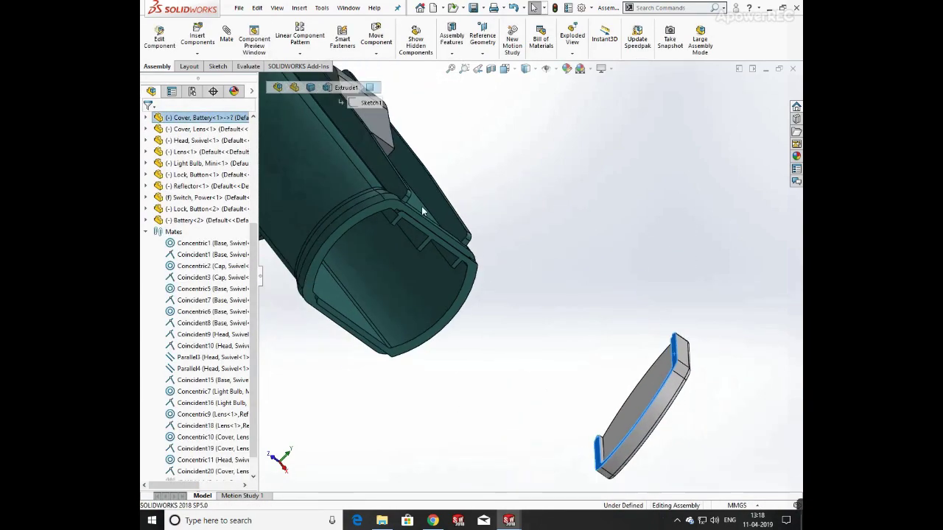
left_click(228, 41)
left_click(422, 228)
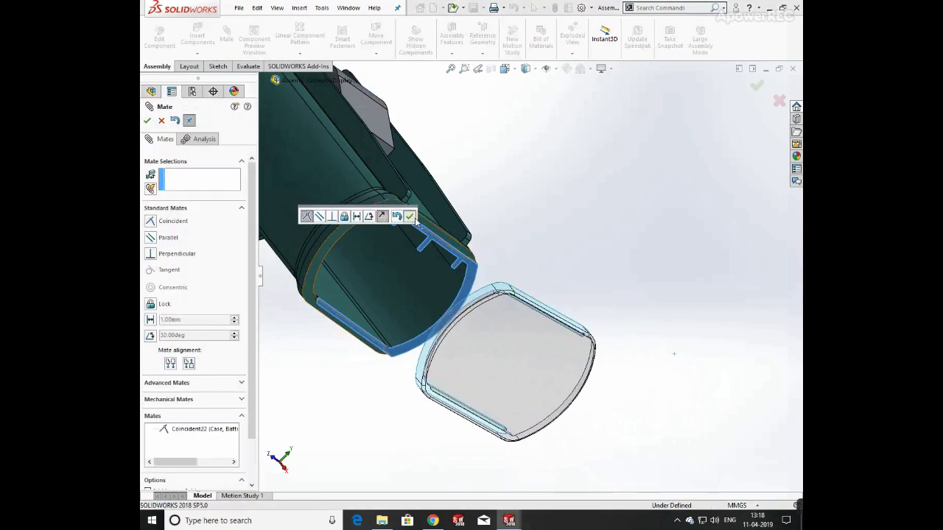
left_click(360, 217)
left_click(360, 217)
- Add a concentric mate between the curved edges of Case, Battery and Cover, Battery and a coincident mate between their flat side faces
left_click(447, 312)
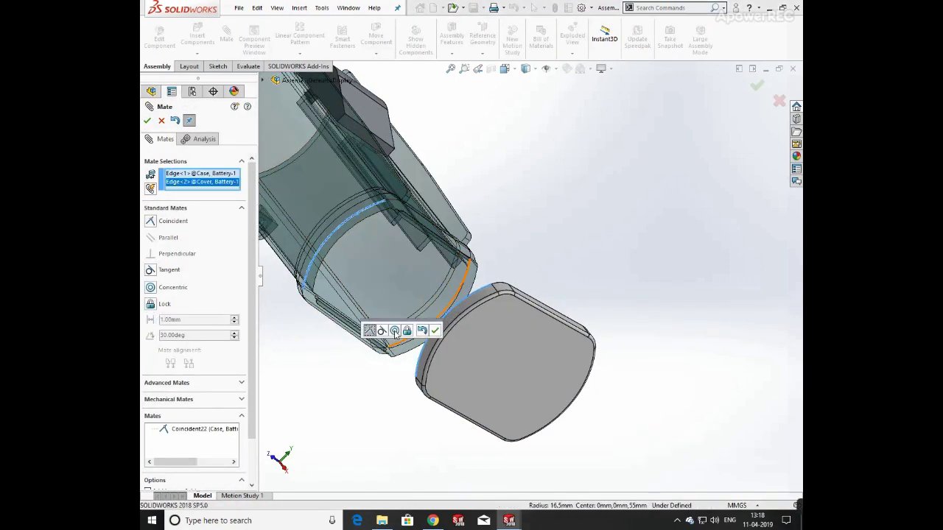
left_click(395, 332)
left_click(440, 331)
middle_click_drag(441, 331, 432, 242)
left_click(424, 218)
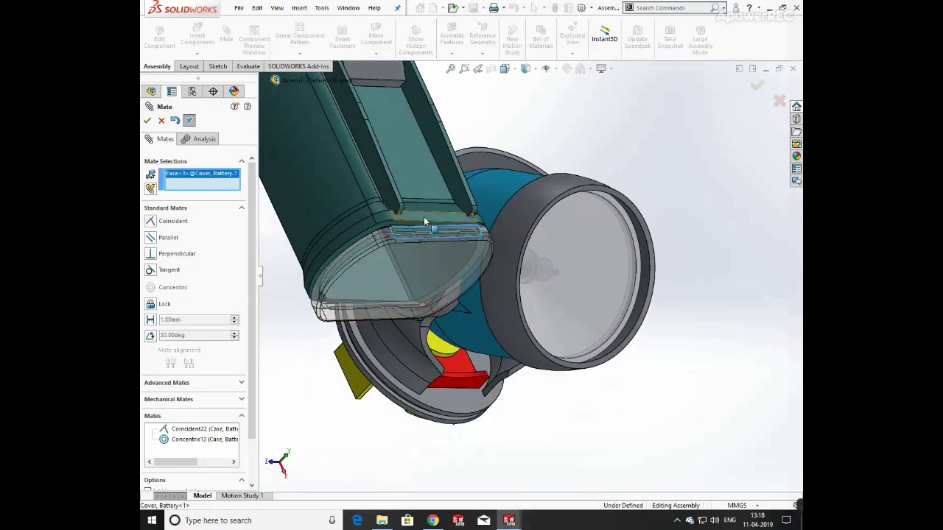
left_click(410, 206)
scroll(409, 237, "down", 8)
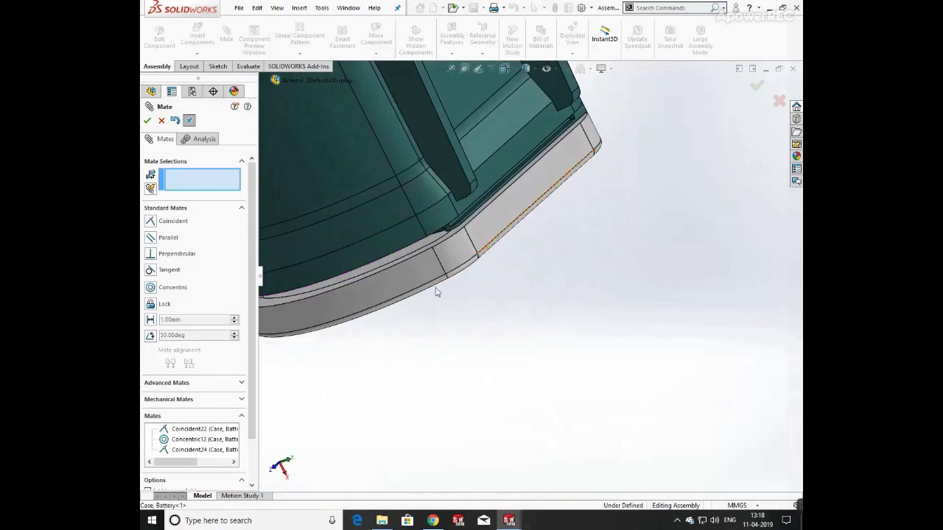
left_click(478, 270)
middle_click_drag(478, 271, 462, 250)
left_click(463, 250)
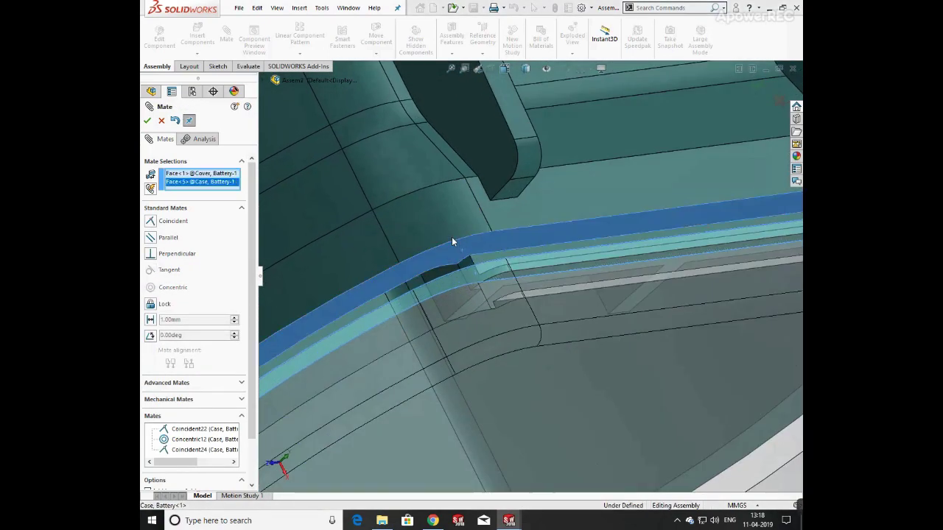
left_click(243, 199)
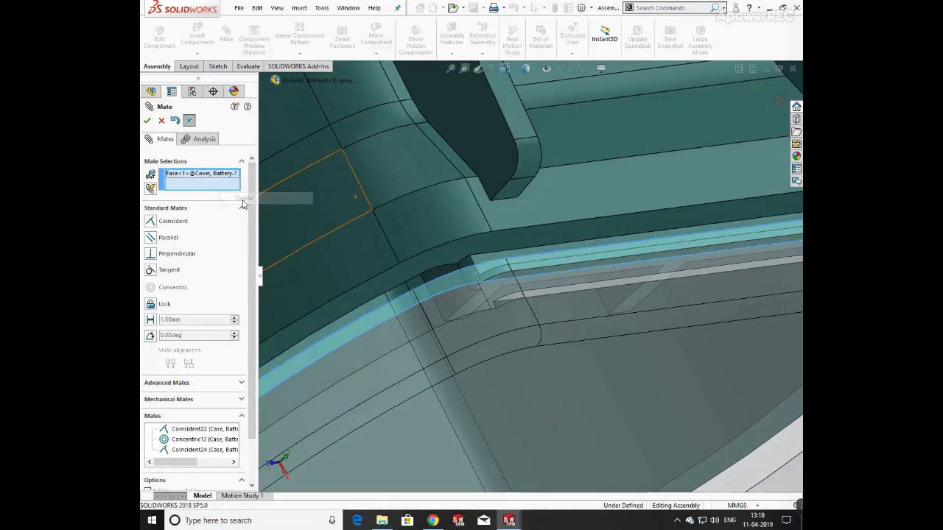
right_click(177, 174)
left_click(221, 182)
- Replace the first case-to-cover coincident mate with one between the Case, Battery's end rim face and the Cover, Battery's inner rim face
left_click(200, 429)
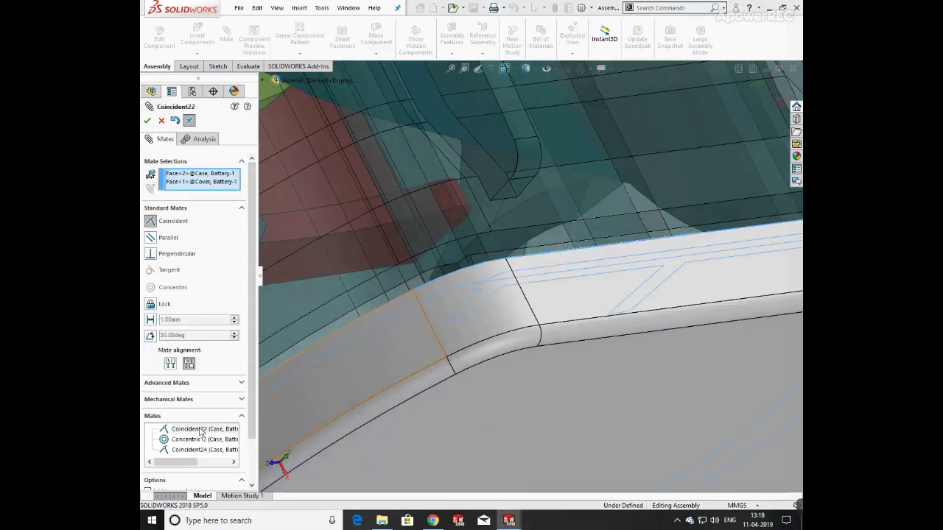
left_click(222, 436)
middle_click_drag(532, 296, 563, 282)
left_click(546, 248)
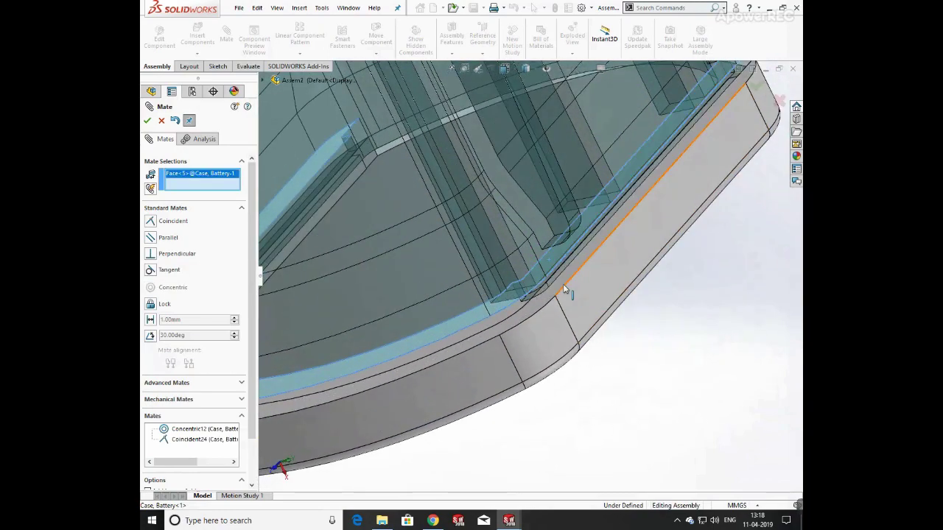
left_click(563, 283)
left_click(680, 298)
scroll(563, 295, "up", 10)
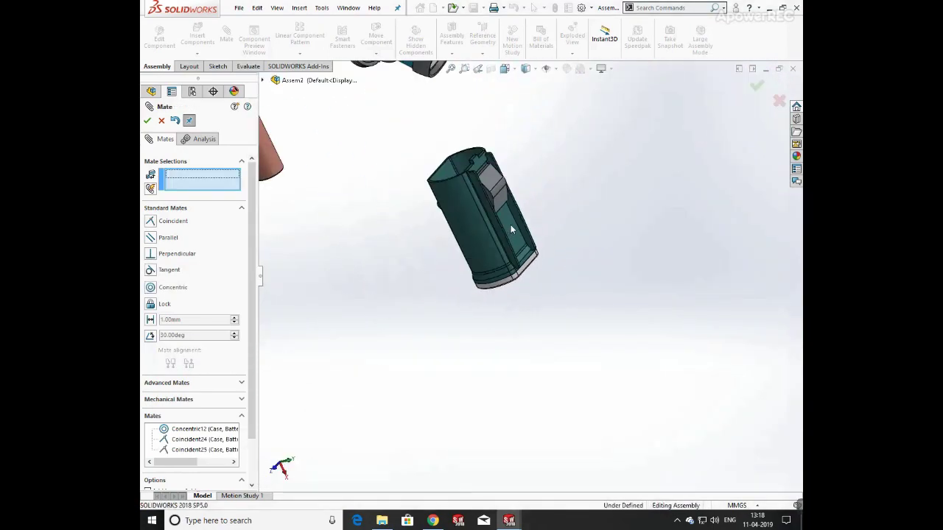
middle_click_drag(511, 221, 432, 132)
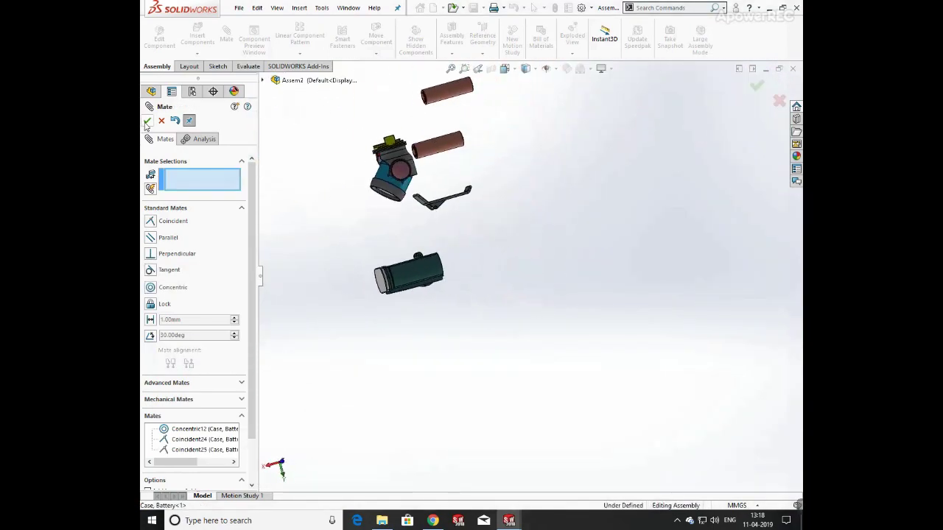
left_click(147, 121)
- Start a centered width mate with the two side lug faces of the Clip, Belt as the width selections
middle_click_drag(456, 232, 486, 243)
left_click(226, 39)
left_click(168, 382)
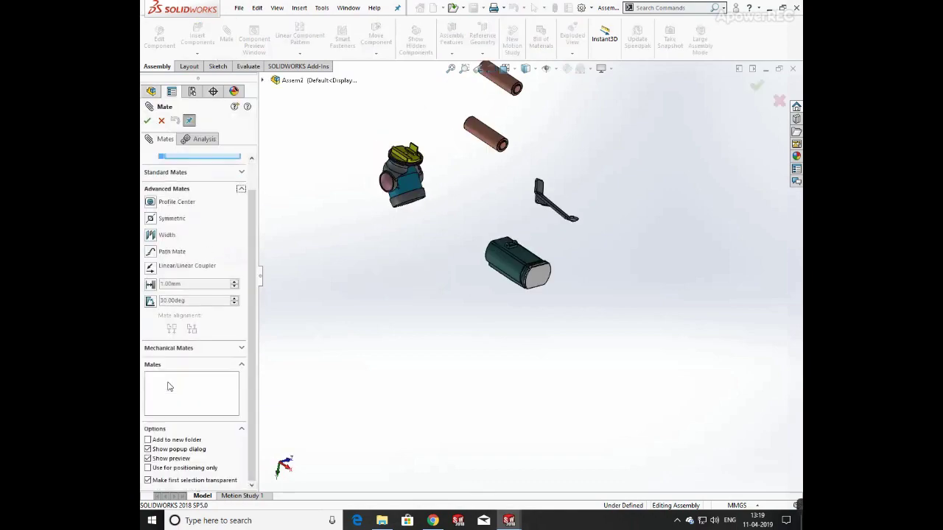
left_click(166, 235)
scroll(557, 236, "down", 3)
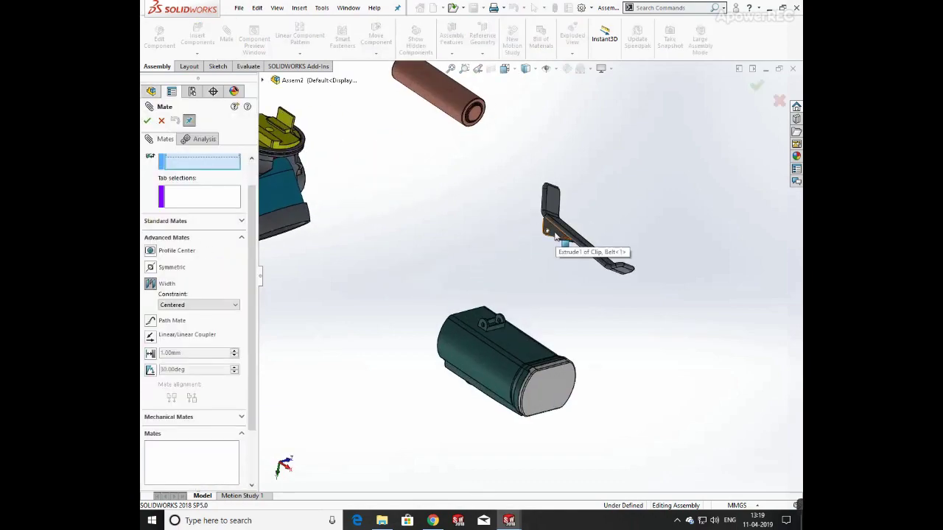
middle_click_drag(557, 236, 573, 287)
middle_click_drag(570, 246, 547, 258)
scroll(543, 262, "down", 2)
left_click(538, 266)
scroll(558, 350, "up", 5)
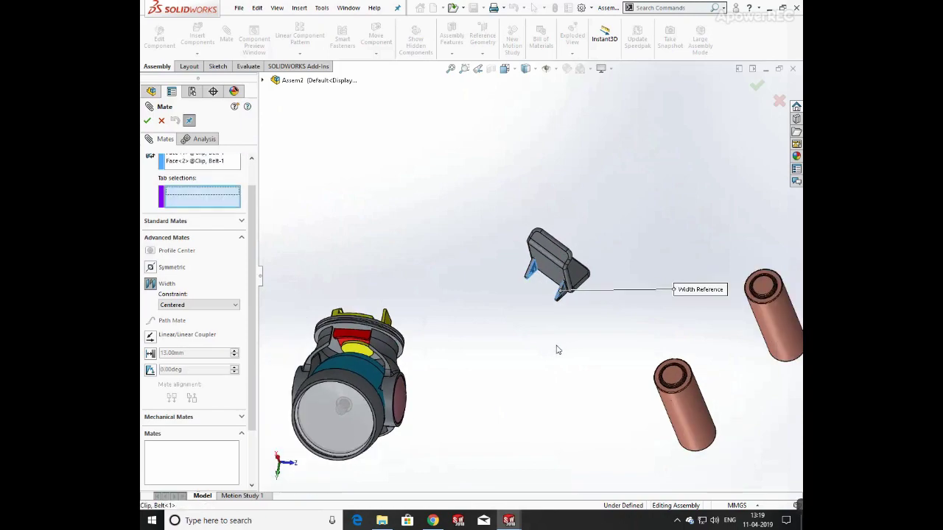
- Select the opposing faces of the Case, Battery's two small lugs as the tab selections and confirm the width mate
middle_click_drag(575, 414, 543, 345)
scroll(540, 309, "down", 5)
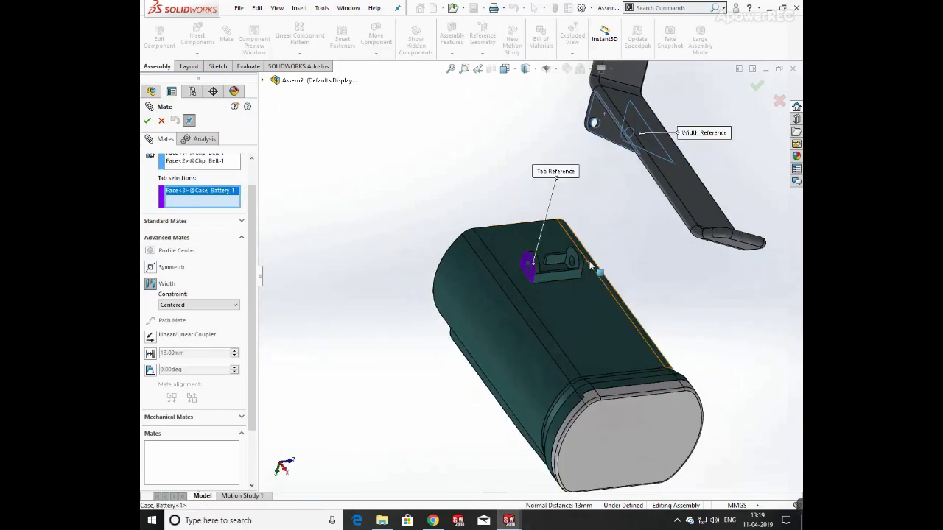
middle_click_drag(589, 265, 564, 257)
left_click(566, 258)
scroll(544, 254, "up", 4)
middle_click_drag(512, 219, 517, 241)
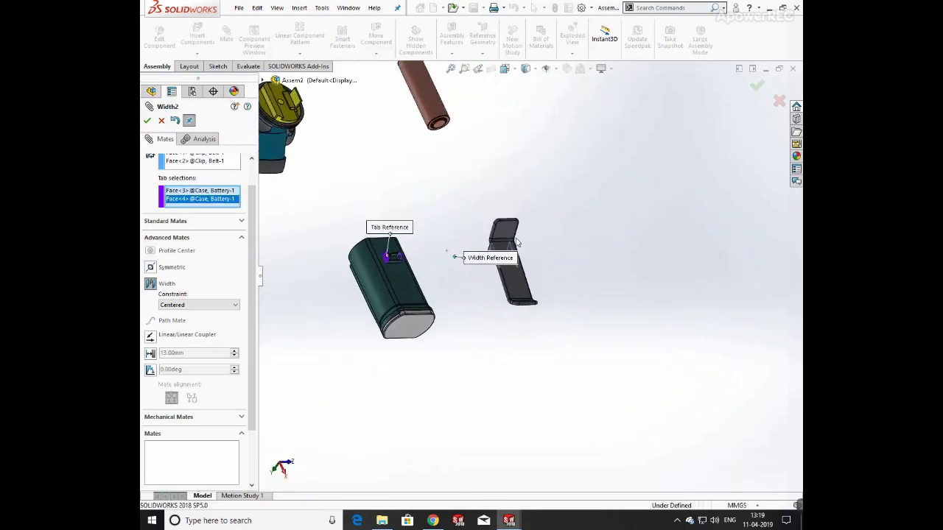
scroll(413, 177, "down", 4)
scroll(606, 382, "down", 2)
left_click(562, 309)
scroll(545, 295, "up", 4)
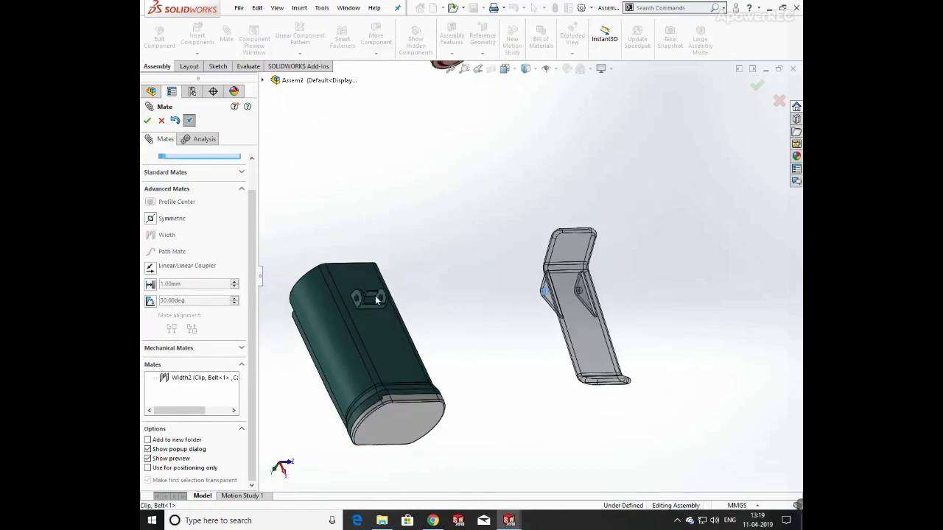
scroll(379, 299, "down", 5)
left_click(538, 267)
scroll(596, 271, "up", 2)
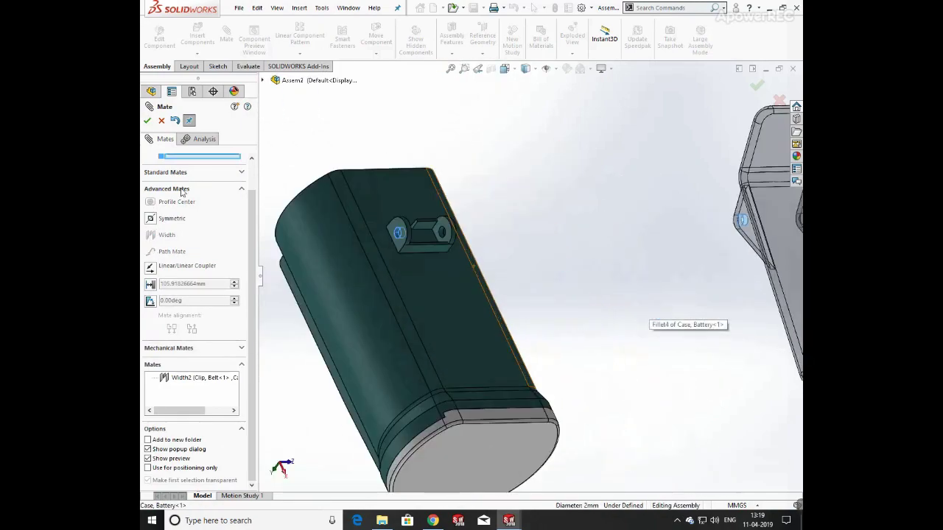
scroll(182, 193, "up", 2)
right_click(190, 185)
left_click(211, 192)
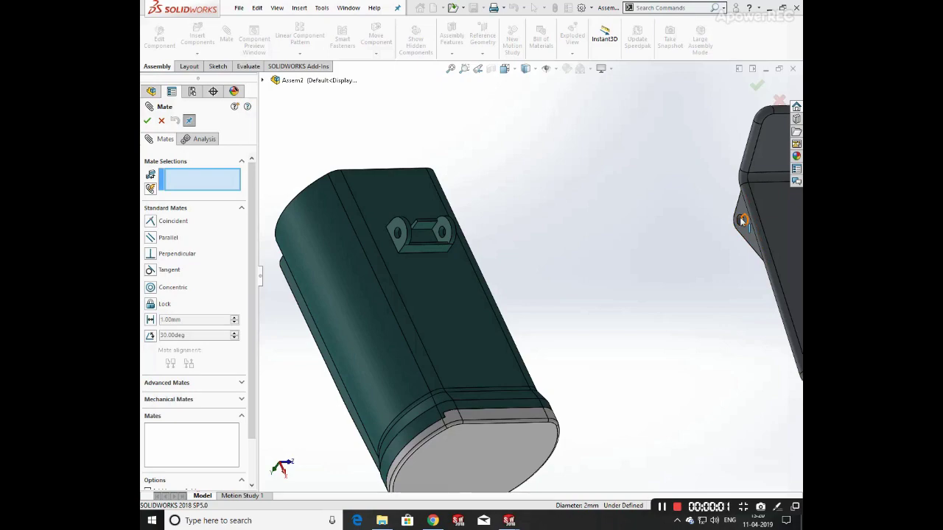
- Add a concentric mate between the Clip, Belt's pivot-hole edge and the Case, Battery's lug-hole edge
left_click(742, 220)
left_click(396, 235)
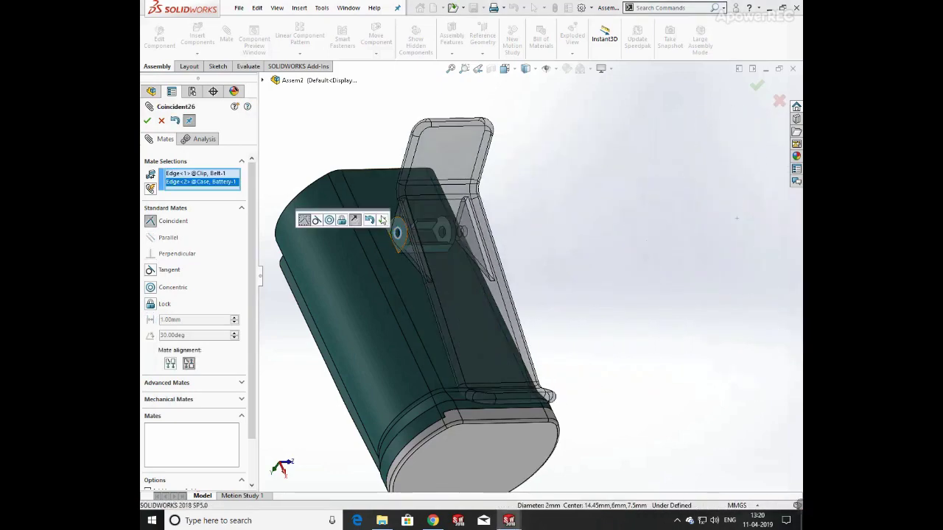
left_click(381, 221)
left_click(147, 120)
- Swing the Clip, Belt about its pivot hole on the Case, Battery
scroll(471, 212, "up", 2)
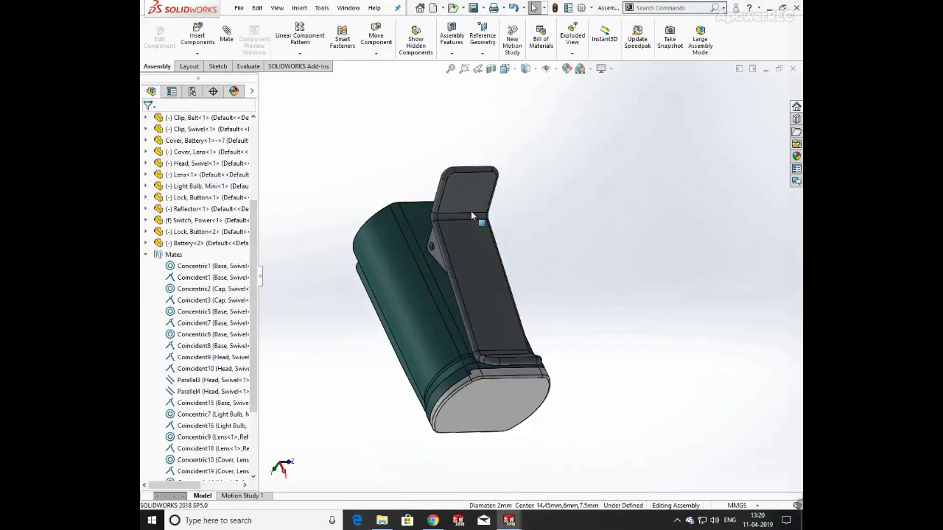
middle_click_drag(471, 213, 532, 113)
mouse_move(531, 114)
left_mouse_down()
mouse_move(516, 99)
mouse_move(526, 110)
left_mouse_up()
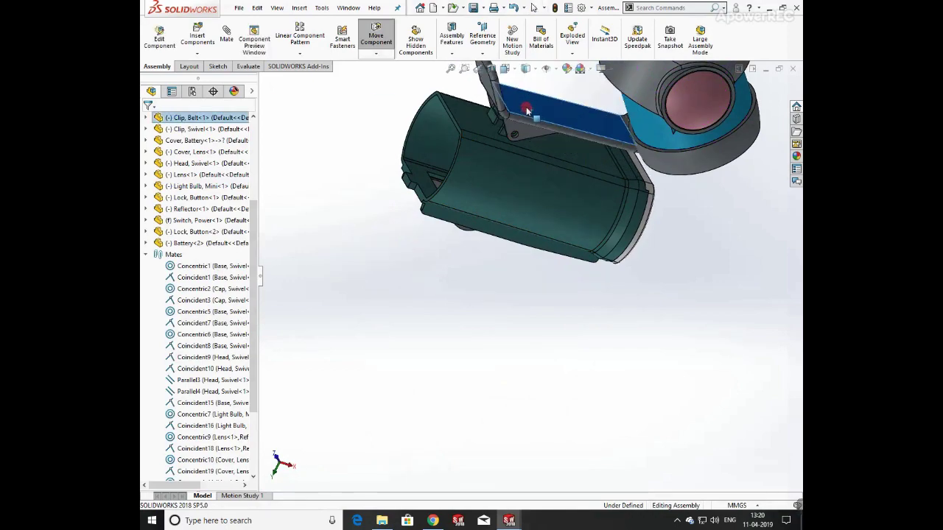
middle_click_drag(667, 242, 537, 189)
scroll(537, 189, "up", 3)
middle_click_drag(526, 228, 576, 246)
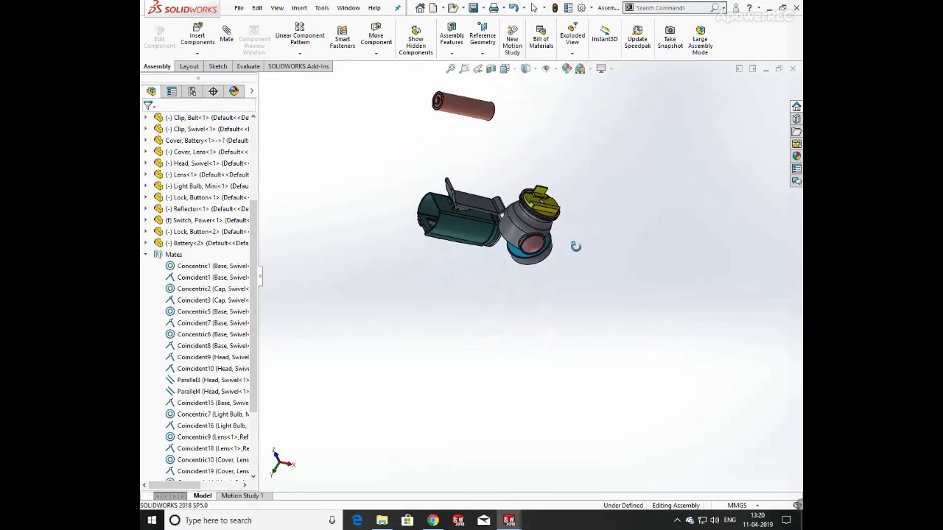
- Add a tangent mate between a Battery's cylindrical face and the Case, Battery's inner curved wall
middle_click_drag(439, 210, 481, 148)
left_click(452, 201)
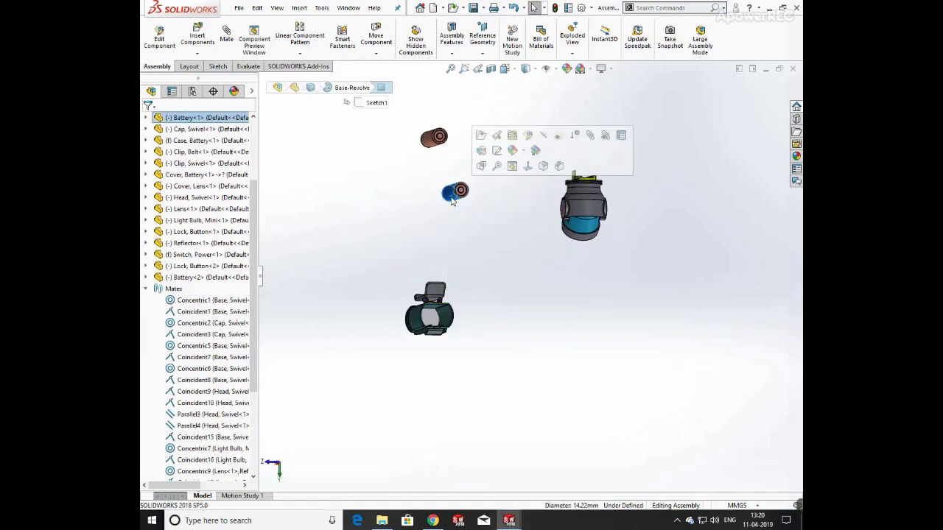
scroll(432, 311, "down", 2)
middle_click_drag(530, 315, 538, 285)
scroll(539, 284, "down", 2)
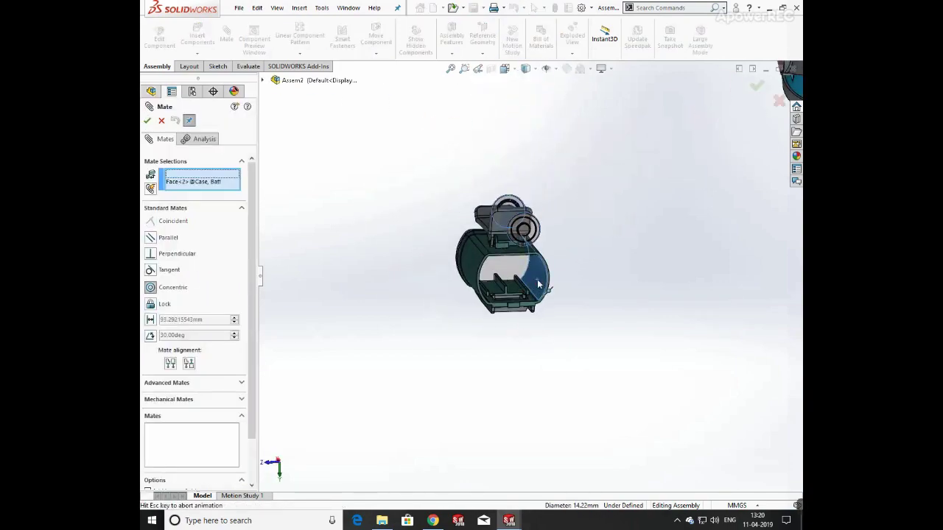
left_click(657, 298)
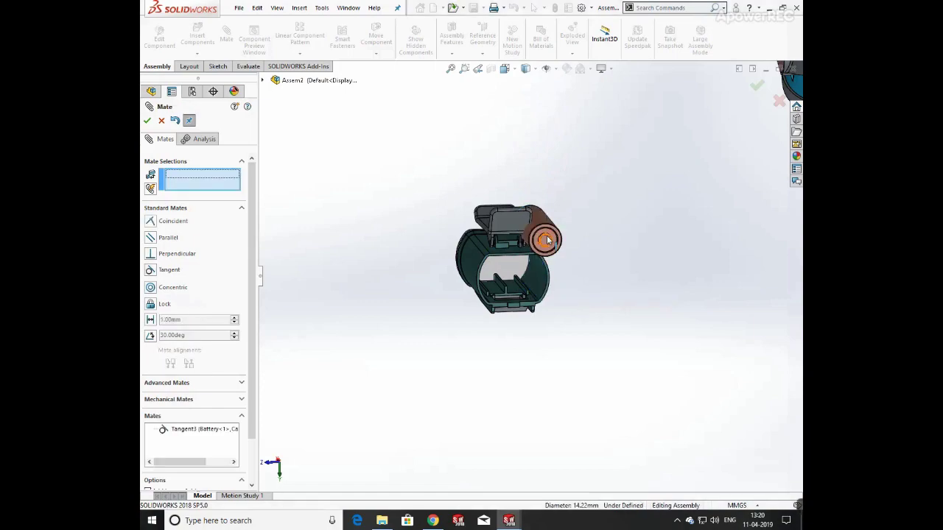
left_click(148, 120)
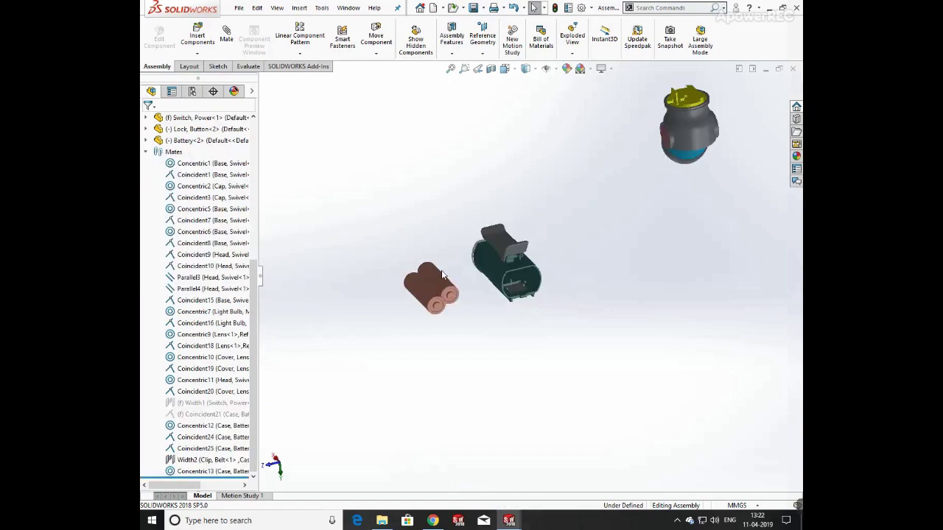
- Add a tangent mate between the first Battery's cylindrical face and the narrow flat rib face inside the Case, Battery
left_click(440, 273)
left_click(486, 232)
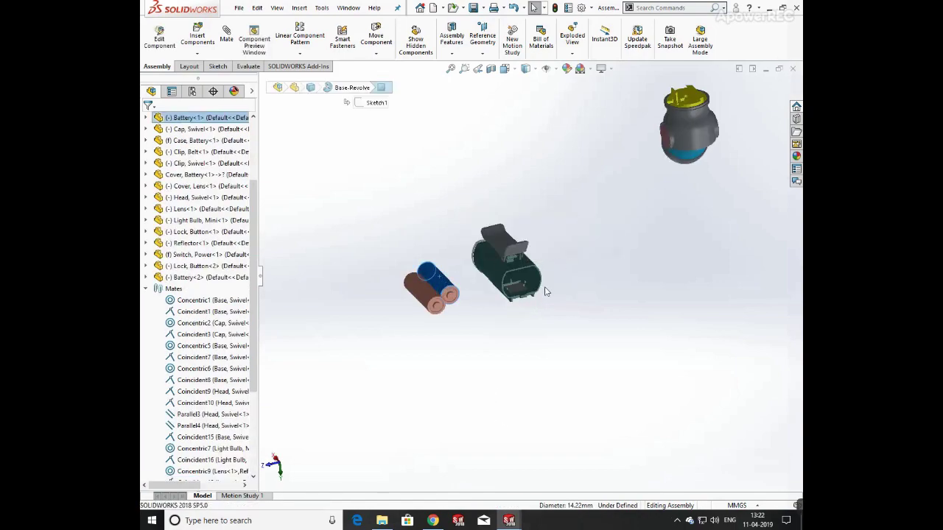
scroll(532, 273, "down", 4)
middle_click_drag(530, 271, 514, 269)
scroll(513, 267, "down", 4)
left_click(544, 273)
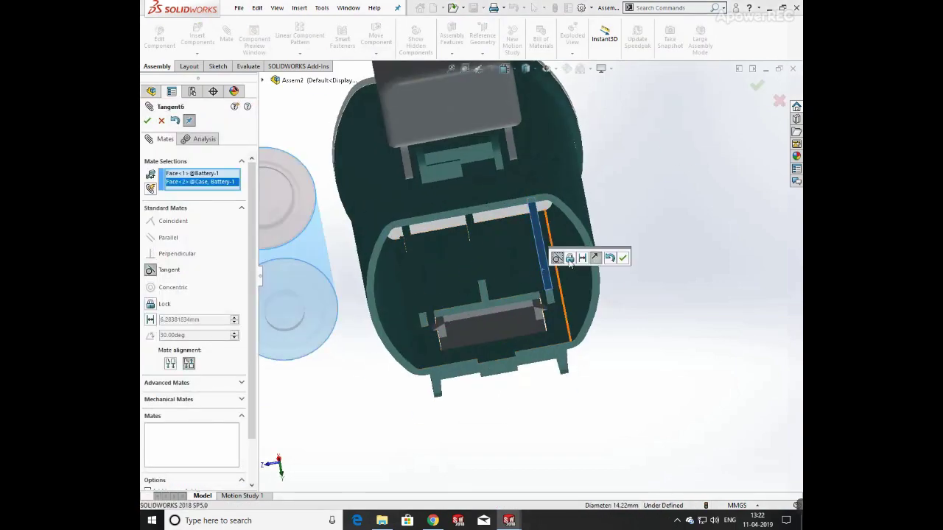
left_click(624, 258)
- Move the first Battery into the case opening and make its cylindrical face tangent to the Case, Battery's curved side wall
left_click_drag(372, 243, 545, 291)
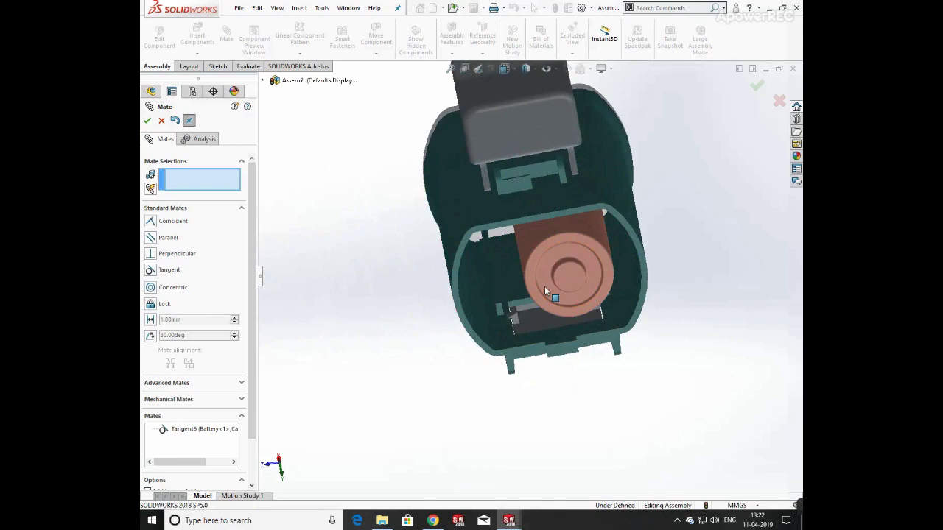
left_click(606, 246)
left_click(626, 260)
left_click(665, 244)
left_click(755, 244)
scroll(555, 317, "up", 2)
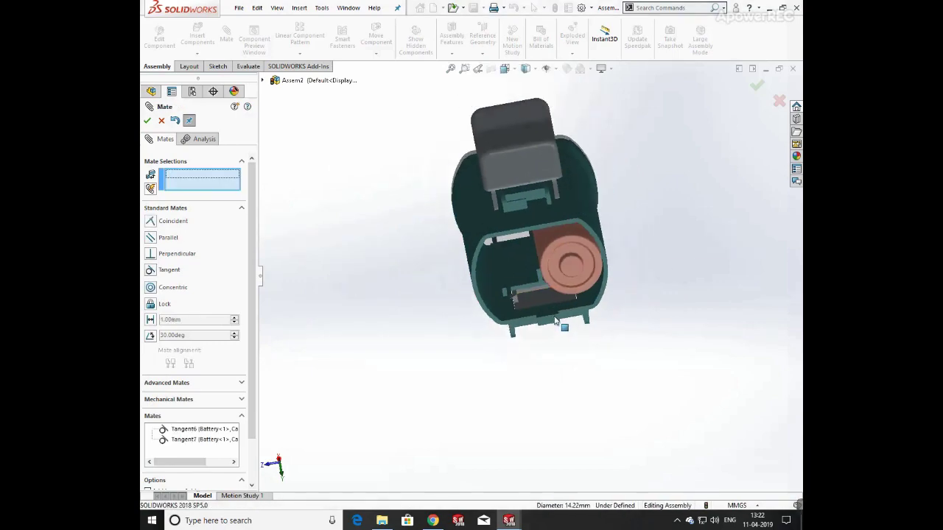
- Rotate the second Battery freely until it points roughly along the Case, Battery
middle_click_drag(556, 320, 582, 276)
scroll(415, 267, "up", 5)
scroll(416, 267, "down", 2)
left_click(147, 121)
left_click(376, 55)
left_click(398, 80)
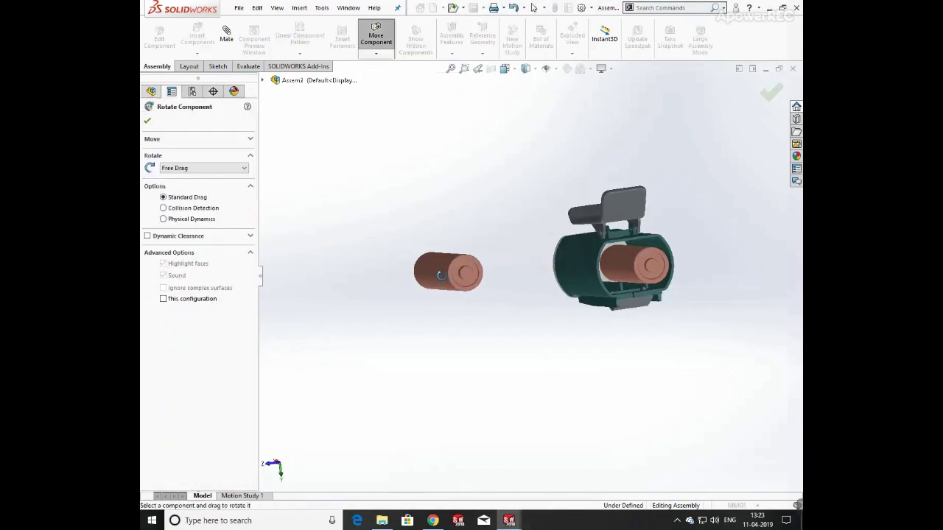
left_click(147, 120)
- Add a tangent mate between the second Battery's cylindrical face and the narrow rib face inside the Case, Battery
left_click(441, 264)
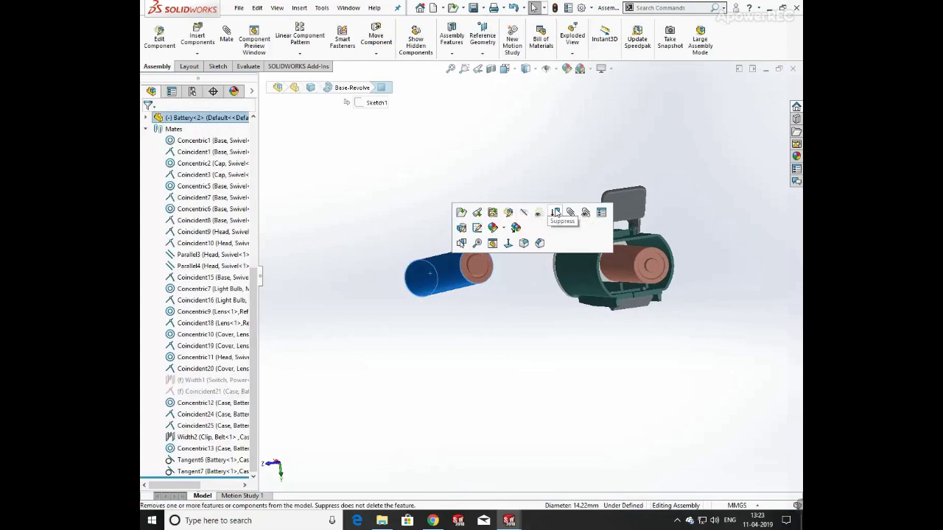
left_click(554, 211)
middle_click_drag(611, 229, 582, 272)
scroll(578, 274, "down", 5)
left_click(543, 268)
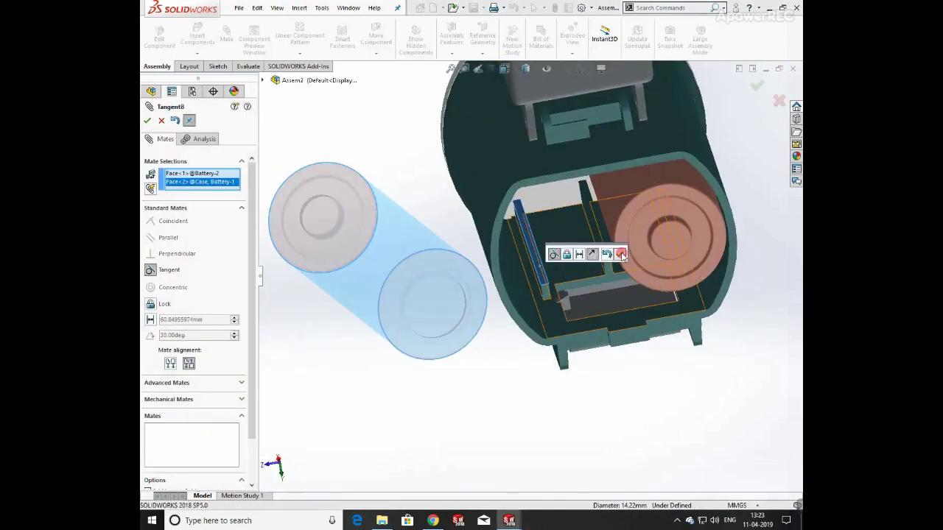
left_click(621, 256)
- Add a tangent mate between the second Battery and the Case, Battery's inner wall, placing it beside the first Battery
left_click(423, 253)
left_click(475, 239)
middle_click_drag(498, 258, 549, 240)
left_click(515, 224)
left_click(606, 224)
left_click(145, 121)
scroll(459, 211, "up", 4)
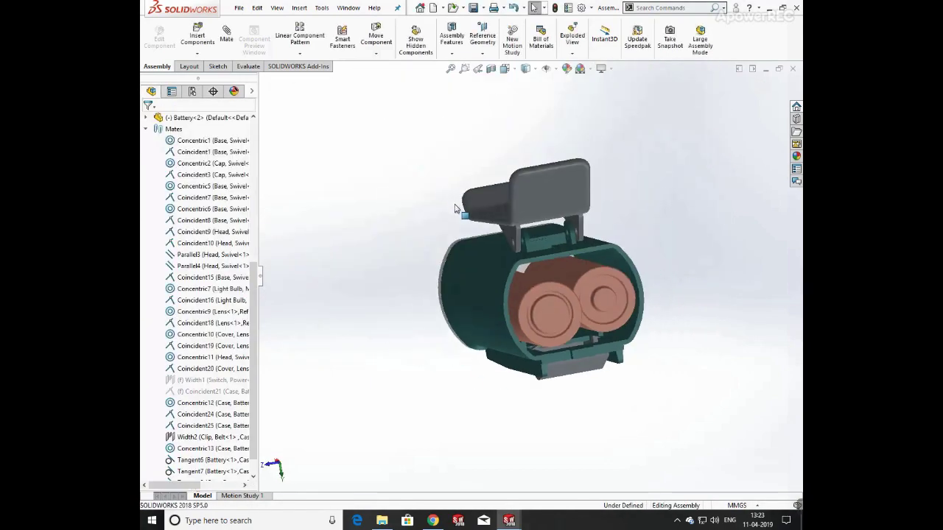
- Pull both batteries lengthwise out of the Case, Battery until their ends are exposed
middle_click_drag(459, 211, 411, 269)
left_click_drag(411, 269, 313, 326)
left_click_drag(466, 286, 337, 400)
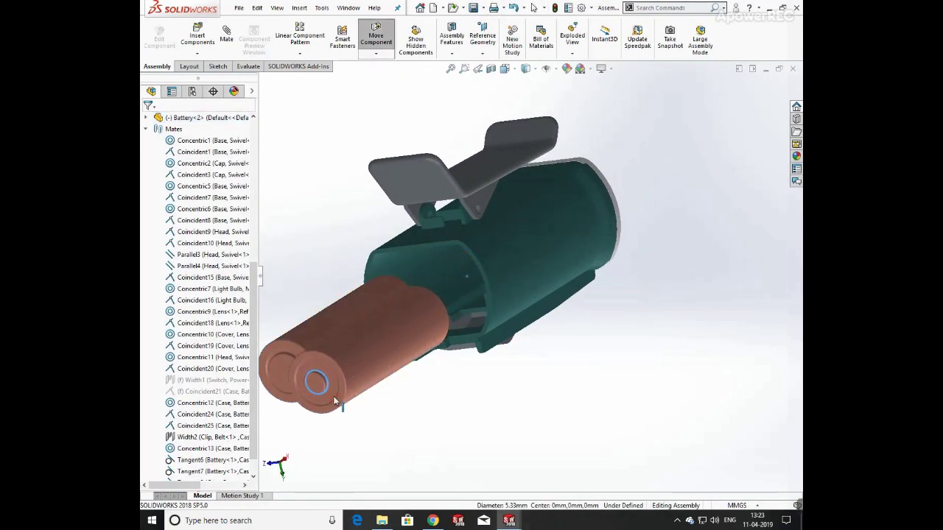
middle_click_drag(336, 400, 404, 321)
- Add a coincident mate between a Battery's end and the Cover, Battery's inner face
left_click(226, 34)
scroll(396, 328, "down", 5)
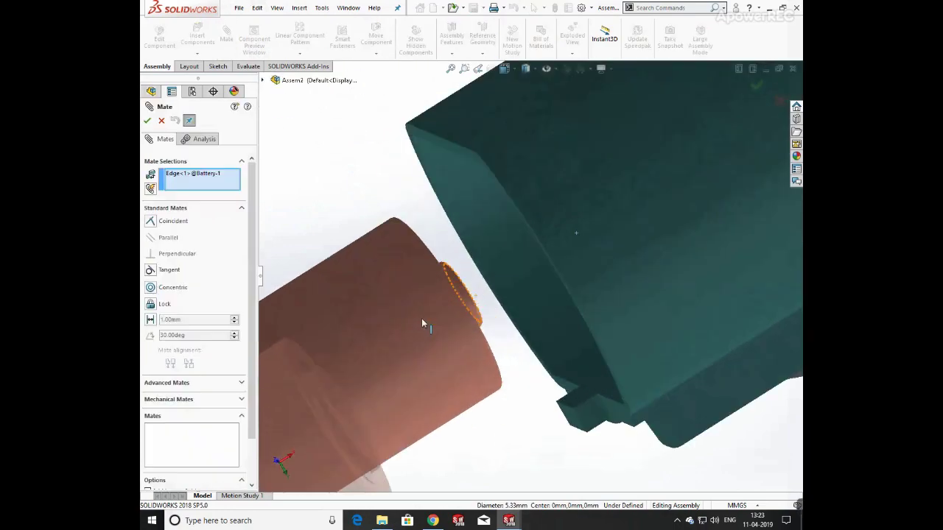
left_click(238, 190)
middle_click_drag(468, 294, 475, 276)
middle_click_drag(483, 280, 398, 310)
left_click(436, 303)
scroll(461, 289, "up", 3)
left_click(501, 246)
left_click(581, 234)
- Add a coincident mate on the first Battery so both batteries sit at the same depth in the case
scroll(383, 325, "up", 3)
scroll(456, 318, "up", 1)
middle_click_drag(456, 318, 527, 266)
left_click(478, 280)
left_click(594, 298)
middle_click_drag(505, 295, 448, 220)
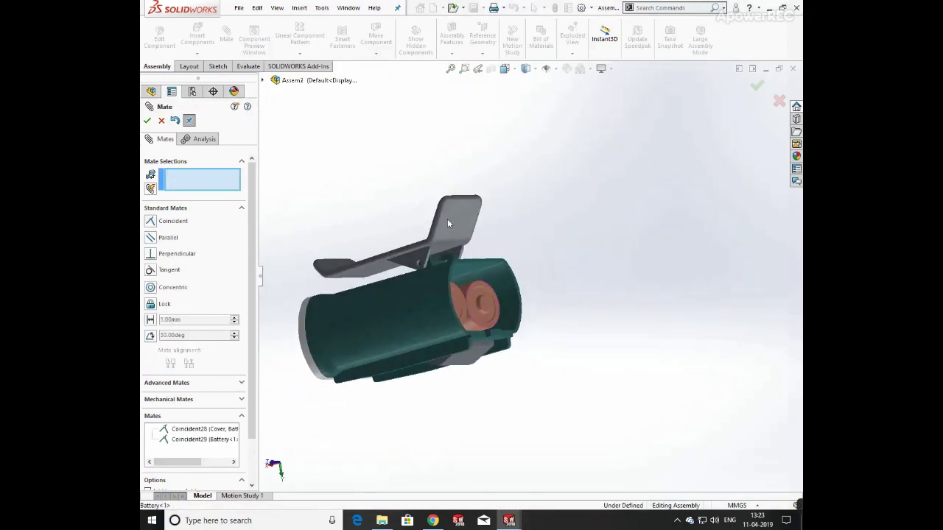
key("Escape")
- Add a coincident mate between the Case, Battery's open rim face and the Base, Swivel's bottom ring face
scroll(518, 314, "up", 2)
middle_click_drag(517, 313, 554, 247)
scroll(643, 152, "up", 2)
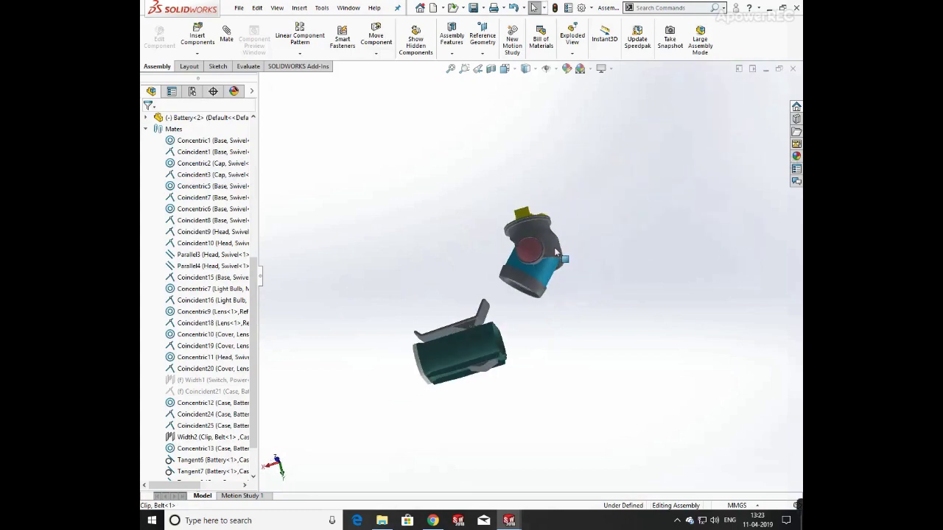
left_click(557, 285)
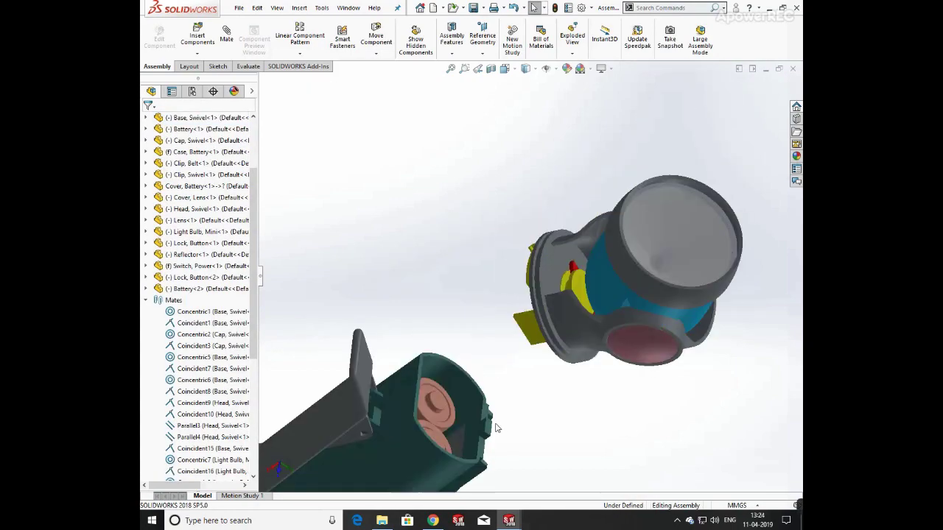
middle_click_drag(494, 427, 626, 339)
scroll(592, 348, "down", 2)
left_click(626, 346)
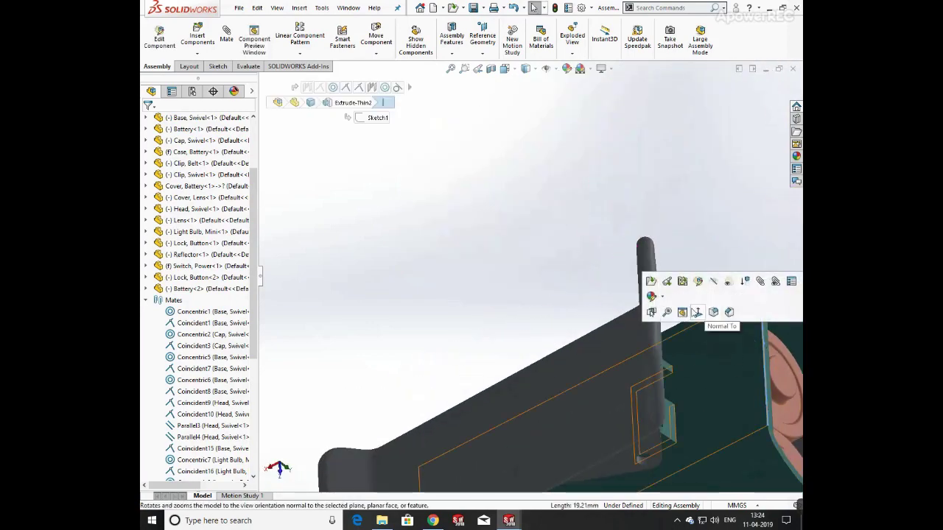
left_click(472, 174)
left_click(765, 335)
scroll(663, 257, "up", 5)
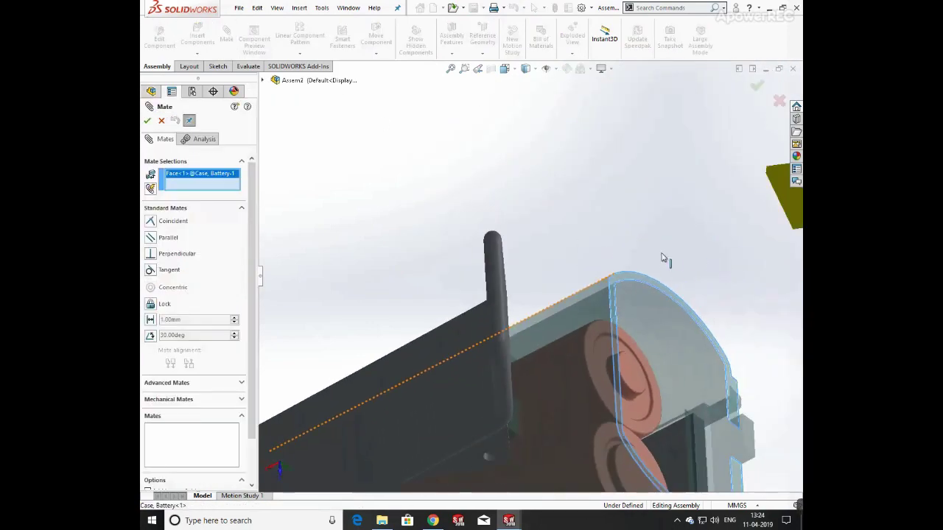
middle_click_drag(663, 257, 569, 262)
scroll(568, 262, "down", 4)
left_click(568, 267)
scroll(590, 302, "up", 5)
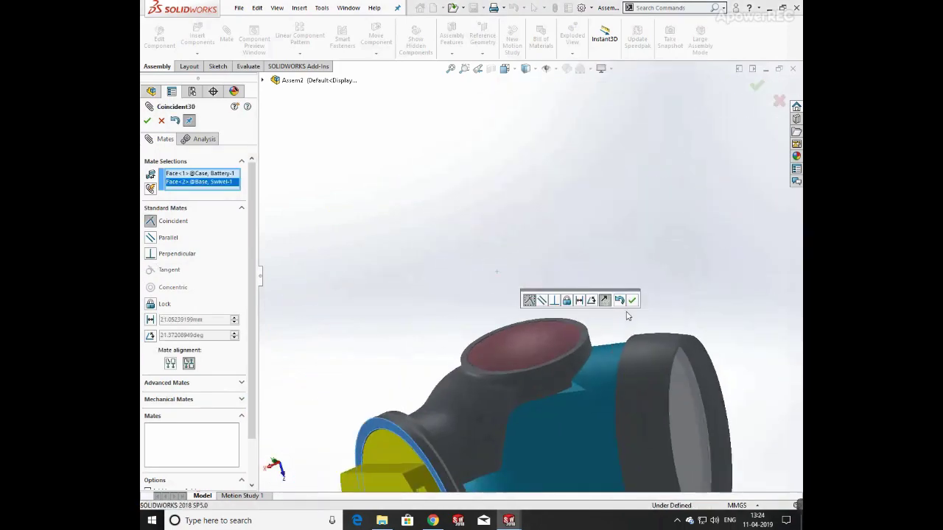
left_click(631, 302)
middle_click_drag(508, 359, 638, 297)
scroll(475, 336, "down", 5)
left_click(468, 325)
middle_click_drag(468, 325, 637, 347)
left_click(678, 306)
scroll(695, 310, "up", 5)
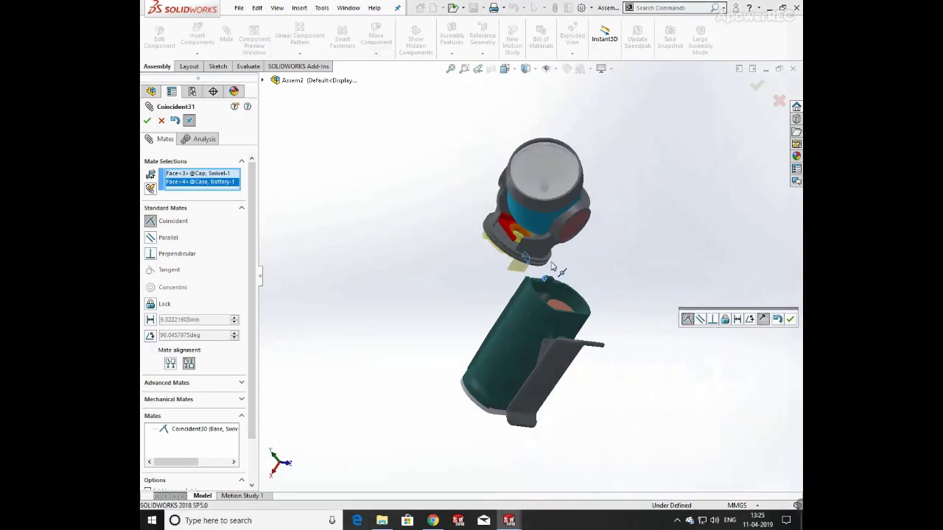
right_click(214, 178)
left_click(247, 184)
middle_click_drag(535, 236, 519, 344)
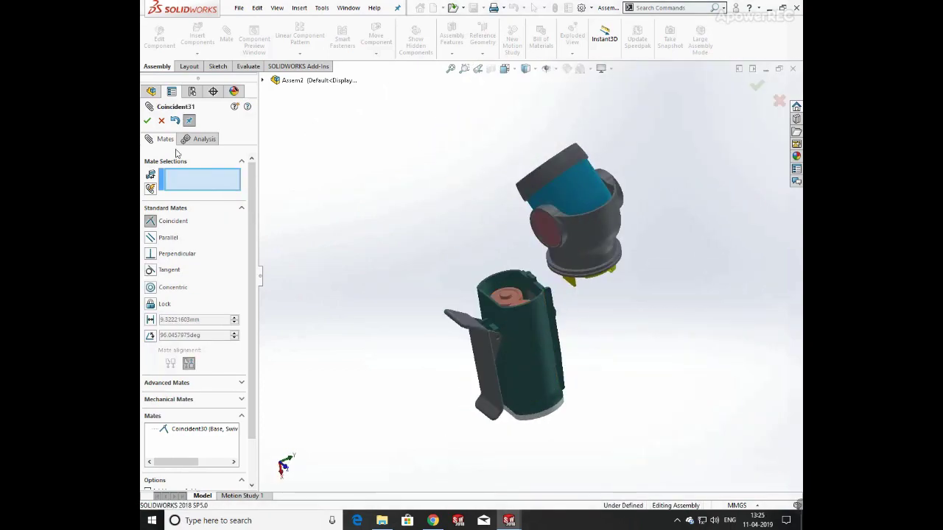
left_click(161, 120)
- Add a coincident mate between the Case, Battery's flat side wall and the matching face of the Cap, Swivel
scroll(516, 283, "down", 5)
middle_click_drag(486, 287, 619, 292)
left_click(551, 279)
scroll(554, 283, "up", 5)
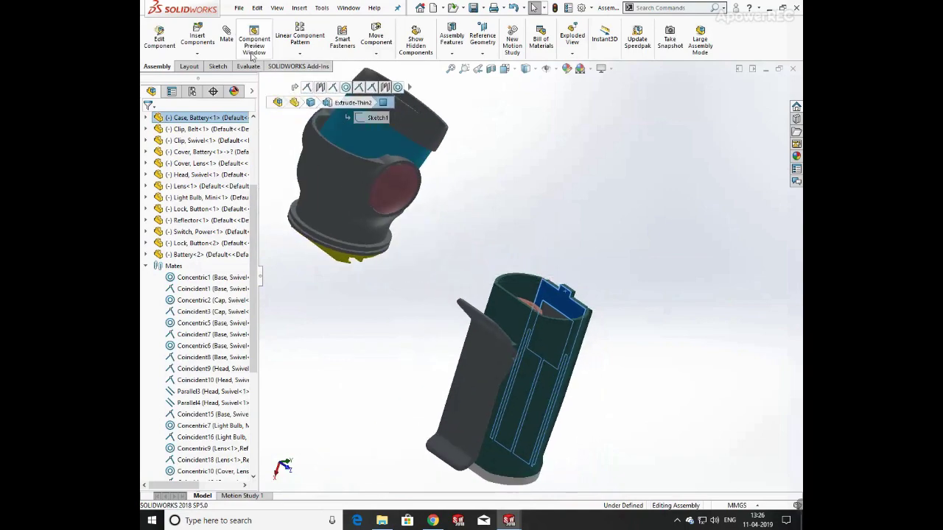
left_click(226, 33)
middle_click_drag(432, 259, 375, 210)
scroll(473, 300, "down", 5)
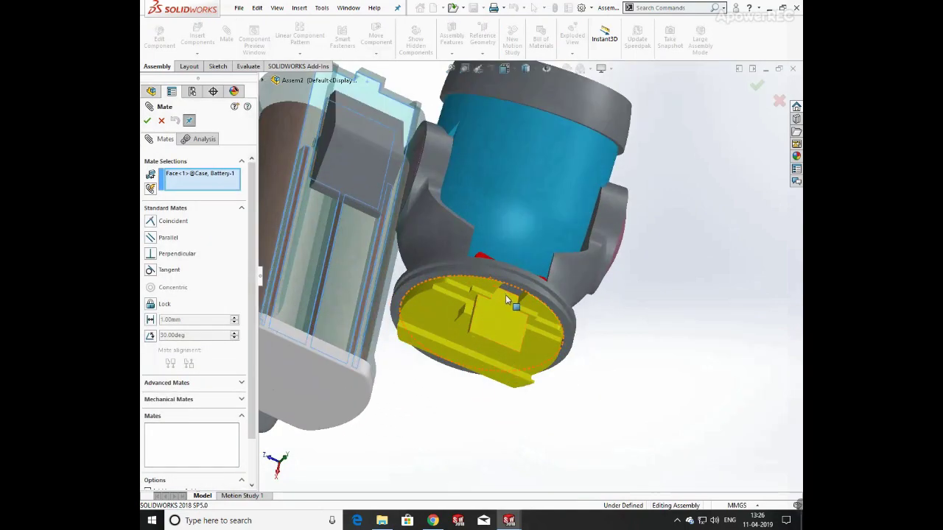
left_click(507, 299)
left_click(628, 314)
- Add a coincident mate between the small tab face on the Case, Battery's rim and the Cap, Swivel's notch face
middle_click_drag(582, 288, 479, 342)
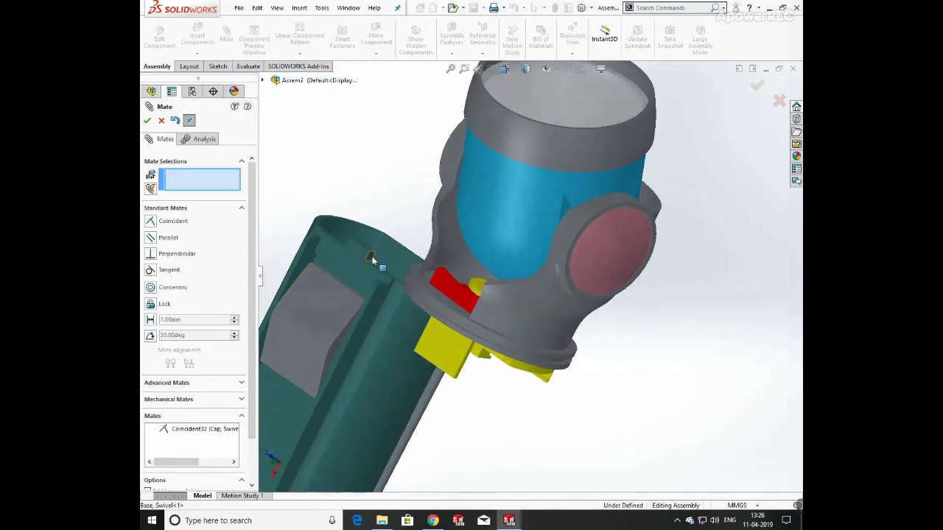
left_click(371, 255)
middle_click_drag(390, 295, 483, 236)
left_click(483, 334)
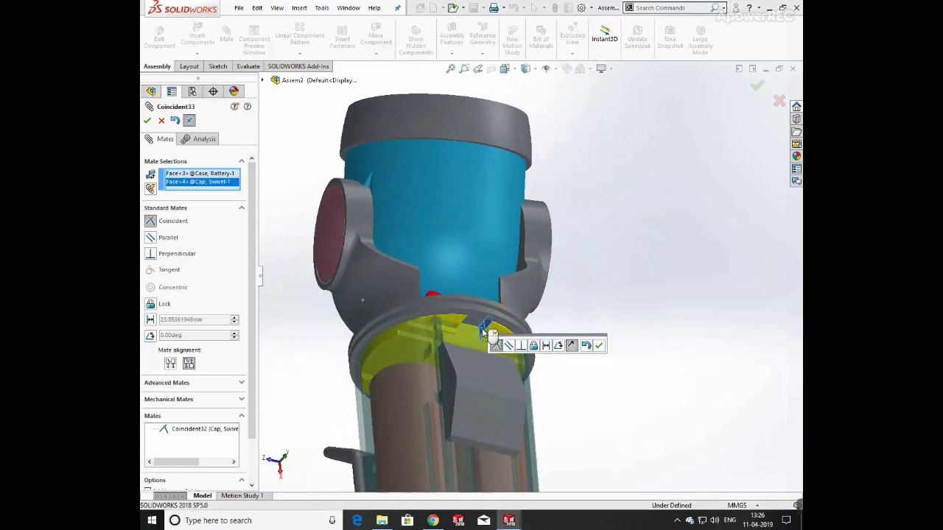
left_click(599, 347)
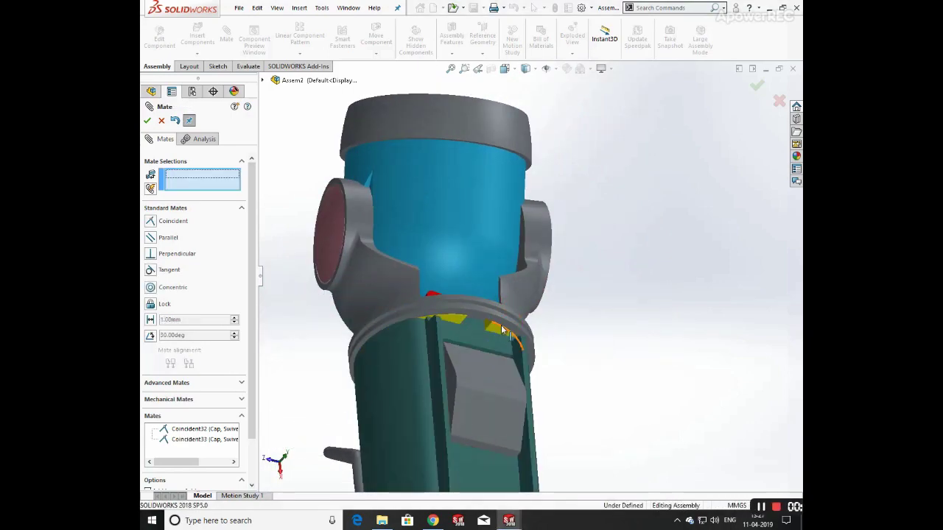
middle_click_drag(504, 331, 501, 368)
left_click(149, 123)
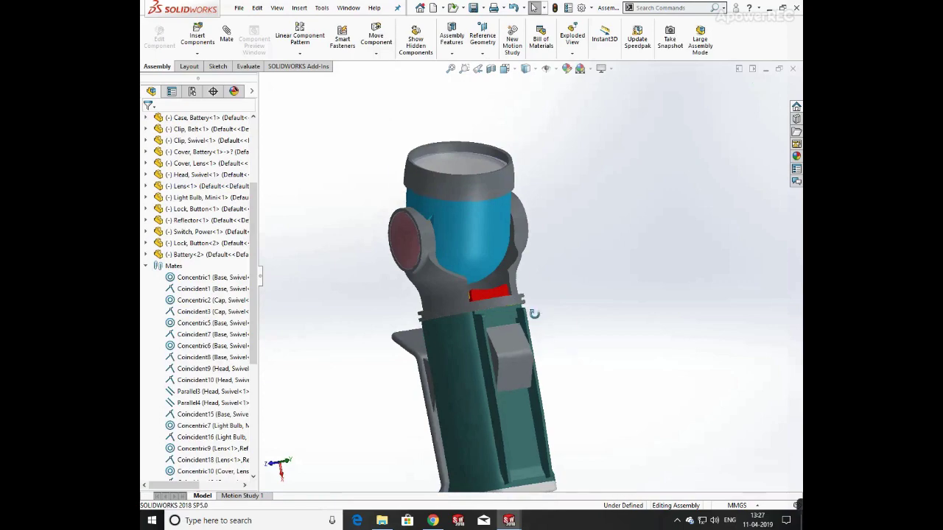
- Tilt the flashlight head about its side pivots on the assembled case
middle_click_drag(532, 311, 623, 346)
left_click_drag(522, 194, 551, 213)
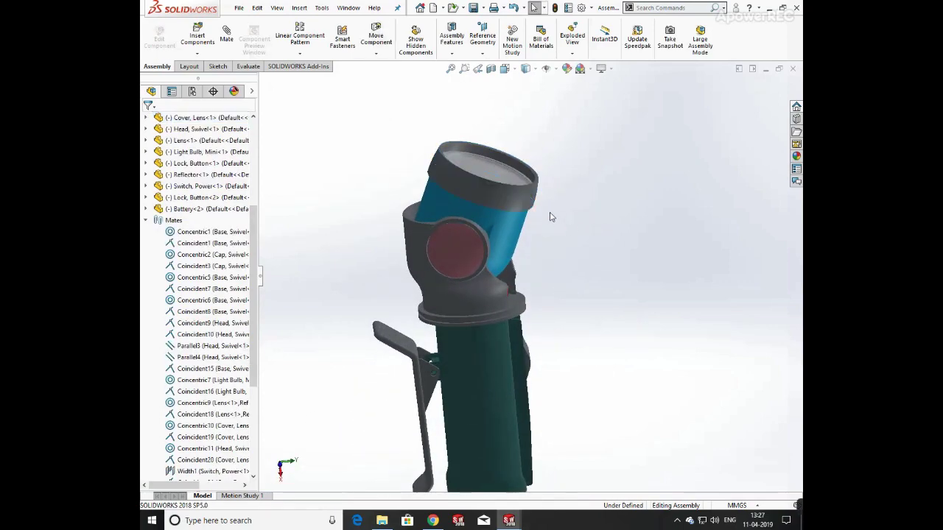
left_click(641, 293)
- Fix the Base, Swivel and the Case, Battery in place
mouse_move(508, 520)
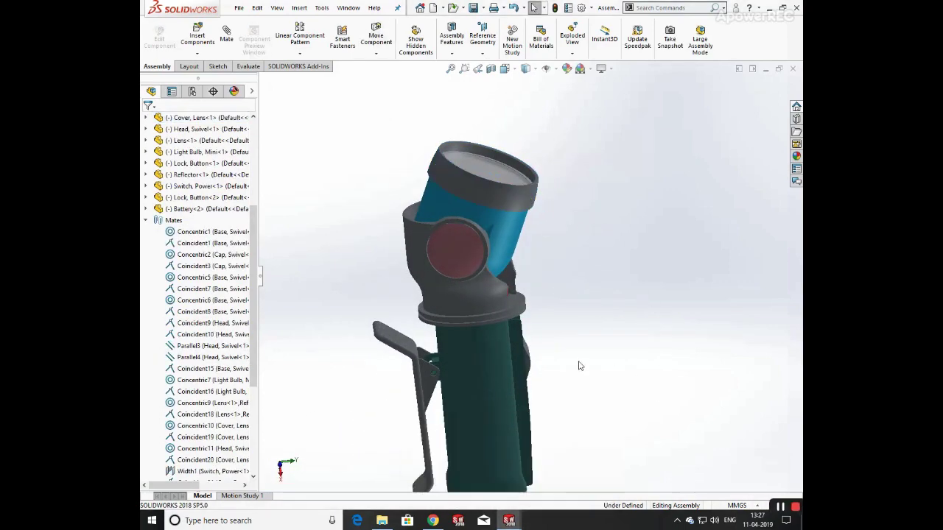
scroll(577, 359, "up", 3)
middle_click_drag(558, 296, 527, 301)
right_click(493, 219)
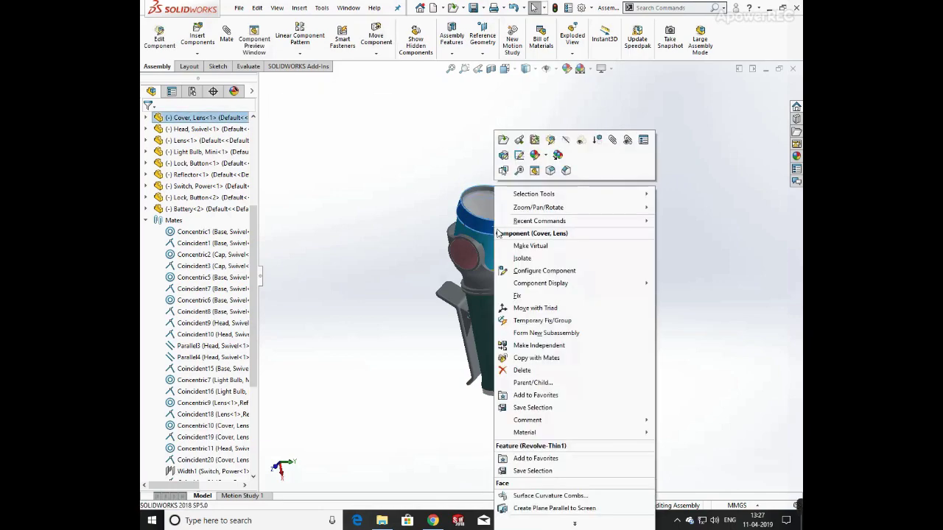
left_click(613, 270)
scroll(535, 261, "down", 4)
right_click(441, 301)
left_click(471, 310)
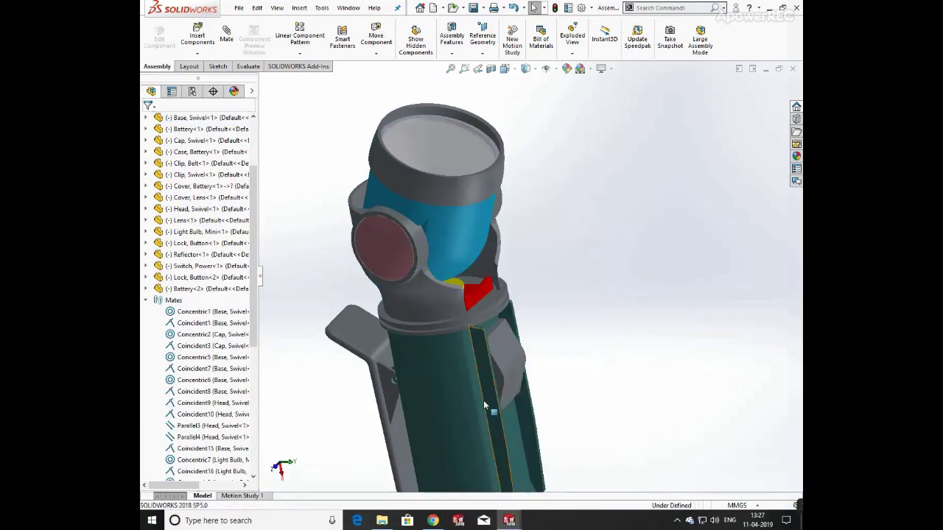
right_click(459, 394)
left_click(488, 297)
- Swing the Head, Swivel back and forth about its pivots to test its motion
left_click_drag(489, 195, 517, 242)
middle_click_drag(517, 242, 547, 243)
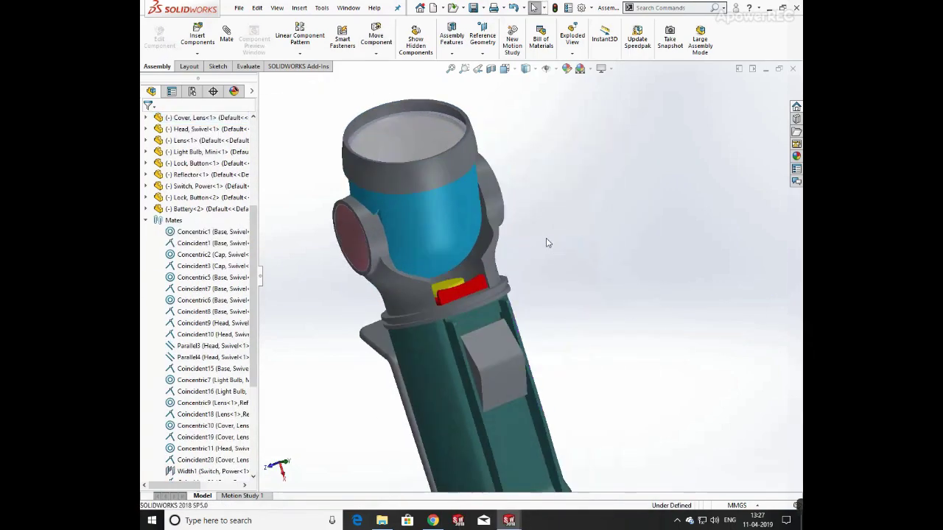
middle_click_drag(569, 289, 573, 281)
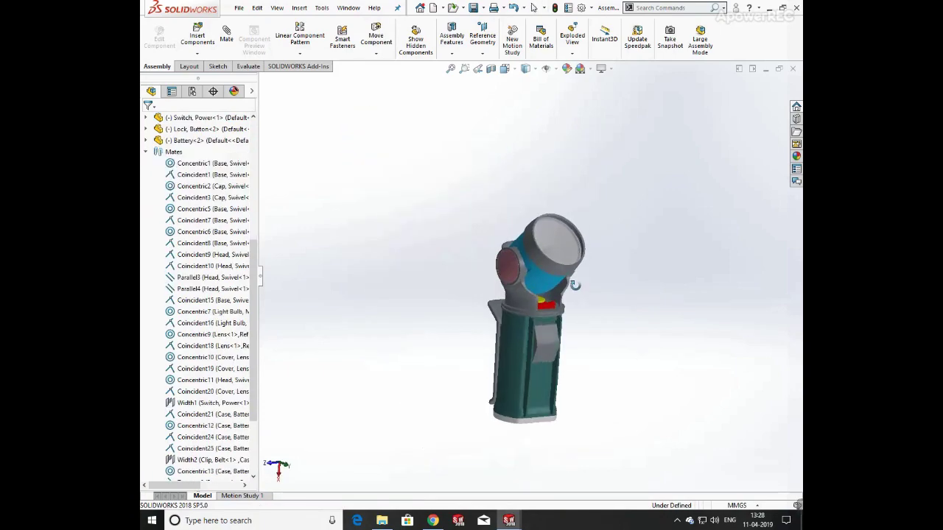
left_click(537, 277)
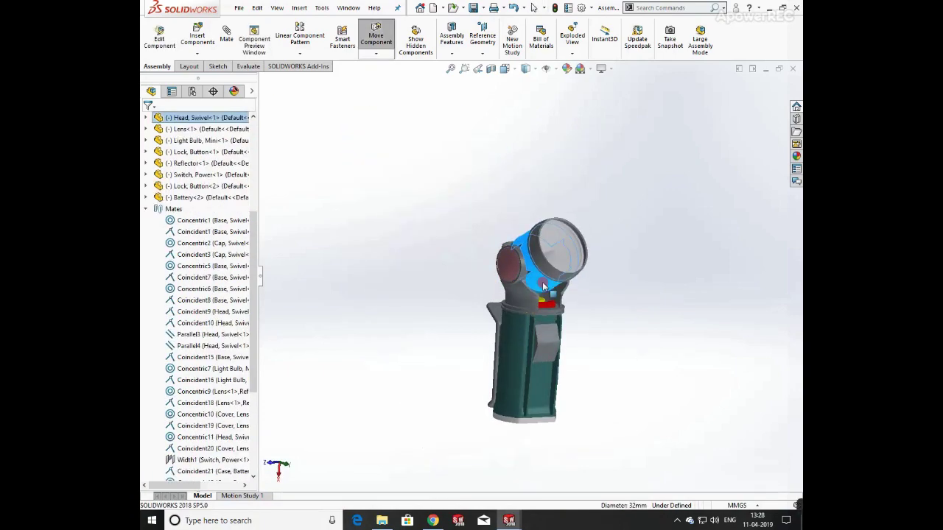
- Move the Switch, Power on the Case, Battery to test its motion
left_click(586, 311)
scroll(545, 327, "down", 2)
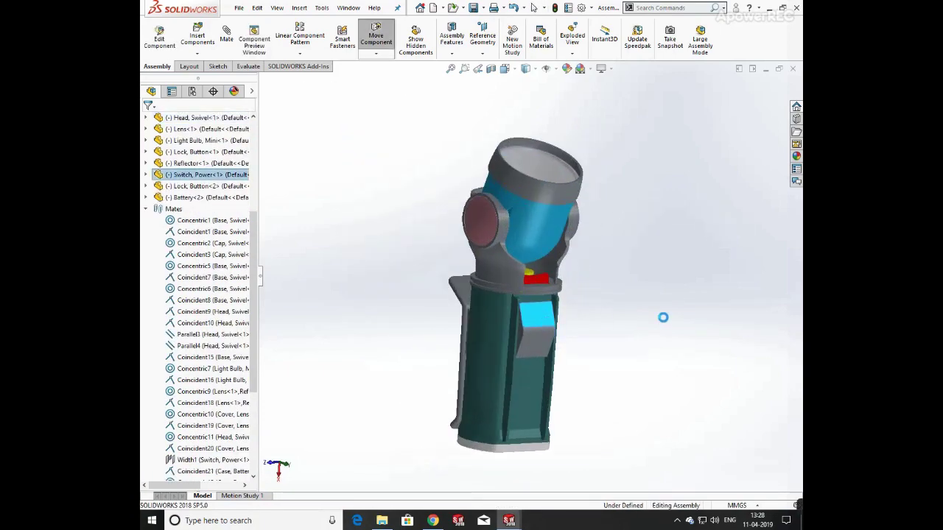
middle_click_drag(472, 298, 532, 296)
left_click_drag(452, 292, 461, 294)
left_click(738, 296)
middle_click_drag(726, 293, 674, 299)
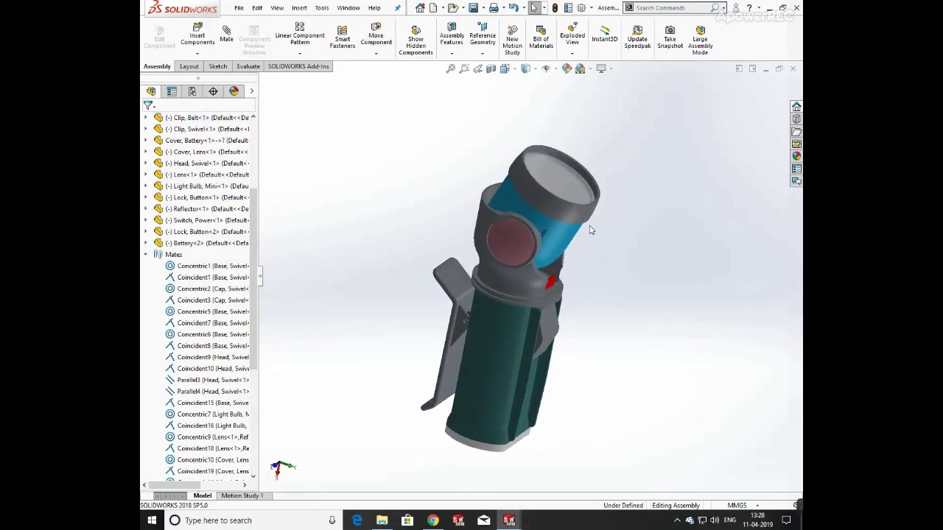
- Give the Cover, Lens a glossy dark appearance
left_click(585, 212)
left_click(646, 171)
left_click(651, 206)
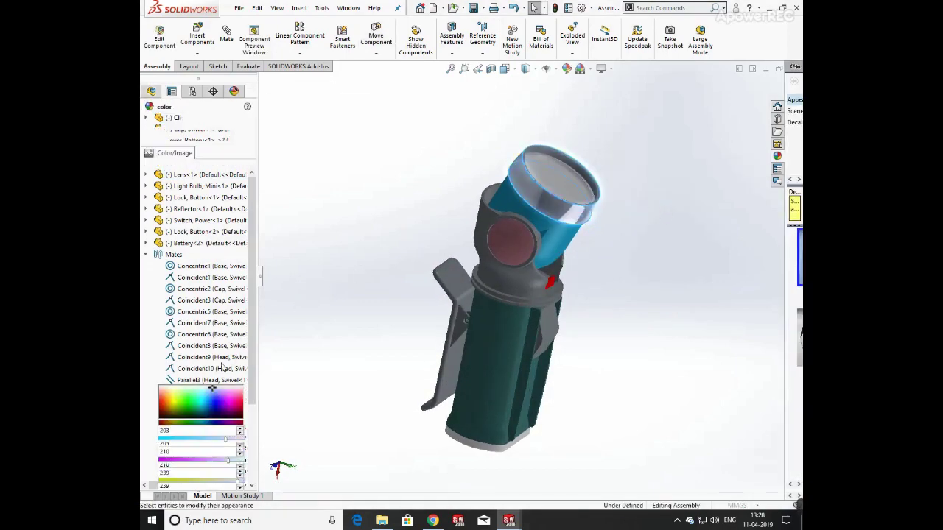
left_click(151, 121)
right_click(573, 212)
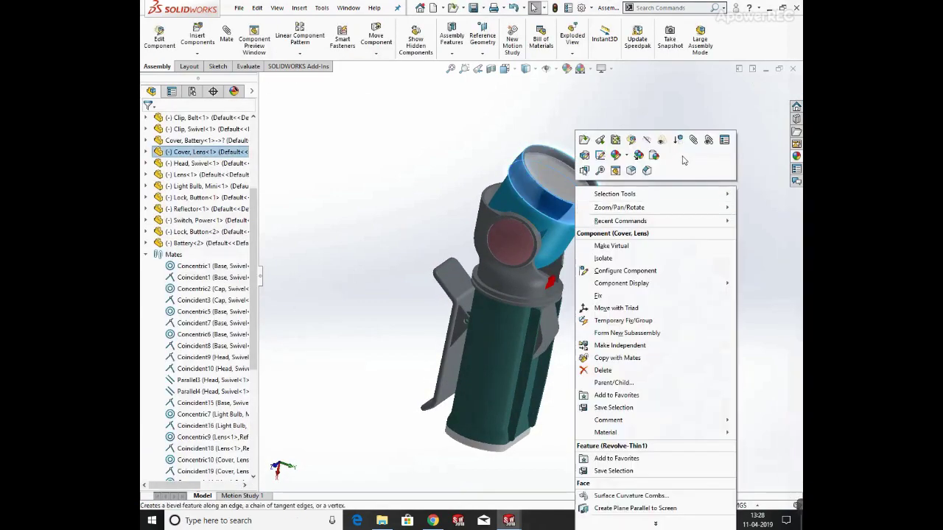
left_click(565, 238)
left_click(529, 283)
left_click(531, 286)
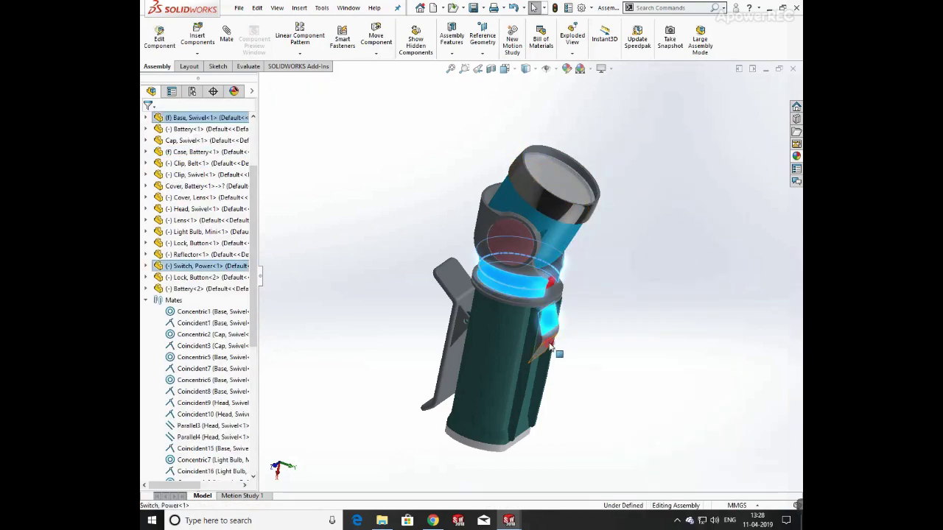
scroll(550, 345, "down", 5)
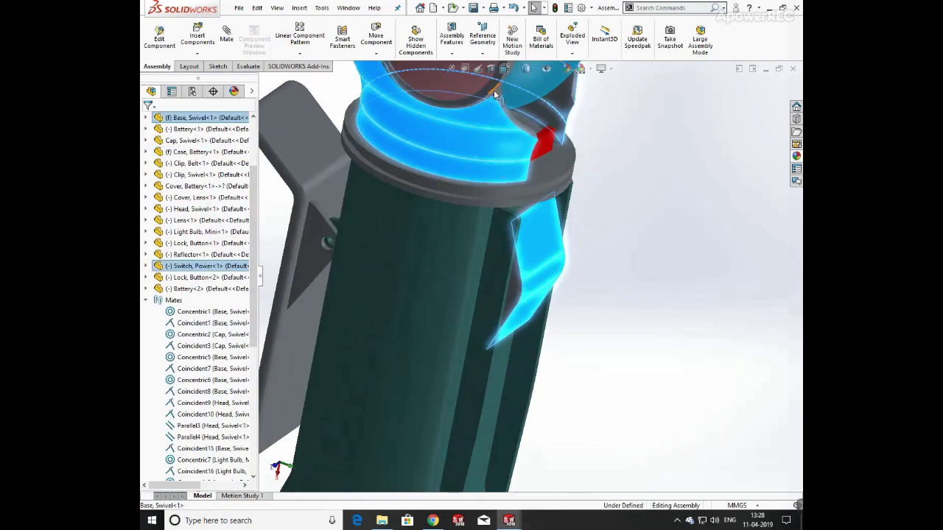
left_click(657, 203)
- Apply the glossy dark appearance of the Cover, Lens to the Base, Swivel
scroll(509, 273, "up", 6)
left_click_drag(253, 220, 253, 188)
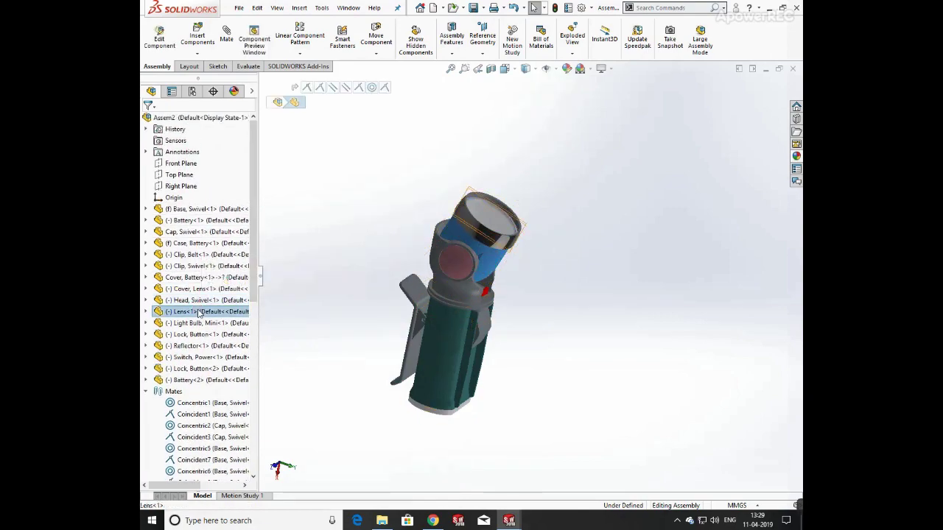
left_click(435, 252)
right_click(223, 212)
left_click(287, 194)
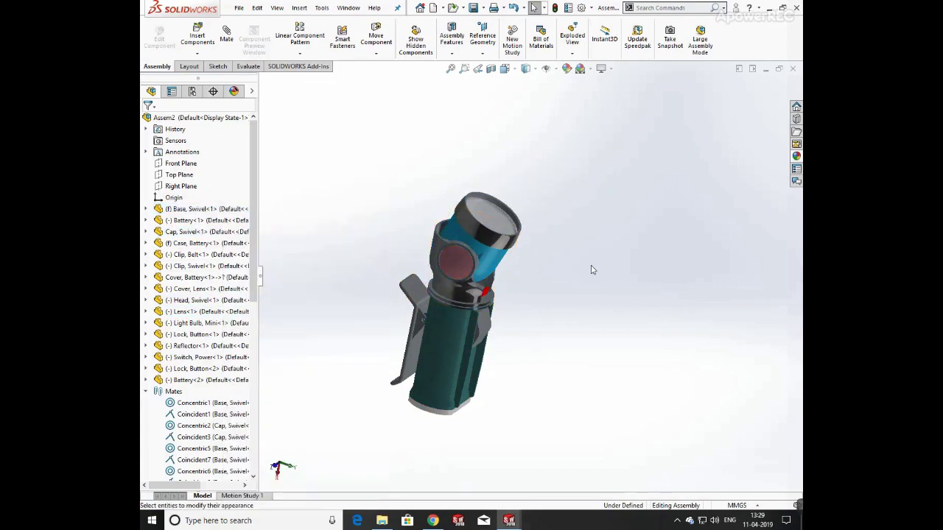
- Apply the copied glossy dark appearance to the body of the clip on the back of the Case, Battery
middle_click_drag(593, 268, 340, 267)
left_click(481, 335)
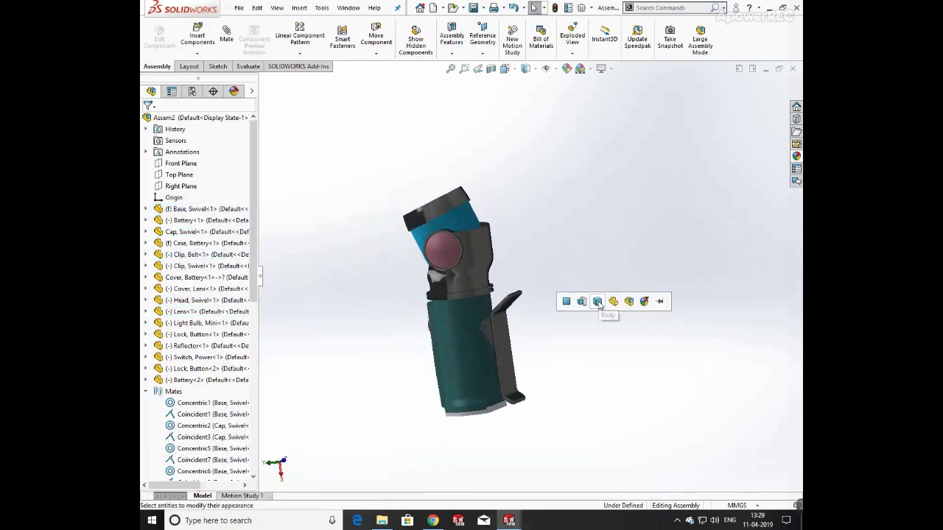
middle_click_drag(528, 332, 533, 225)
- Color the second Lock, Button body red with RGB 255, 0, 0 at part document level
middle_click_drag(550, 304, 682, 207)
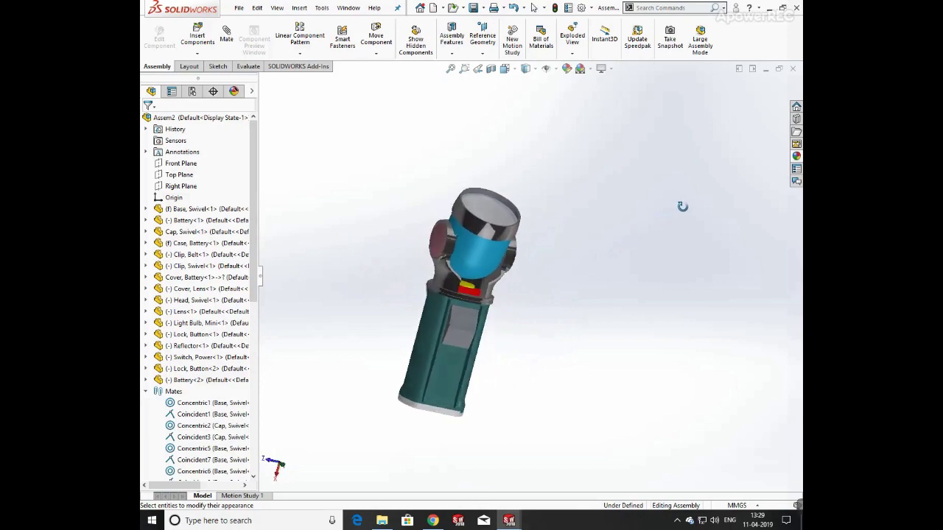
scroll(465, 247, "down", 5)
middle_click_drag(483, 395, 530, 383)
right_click(396, 201)
left_click(437, 157)
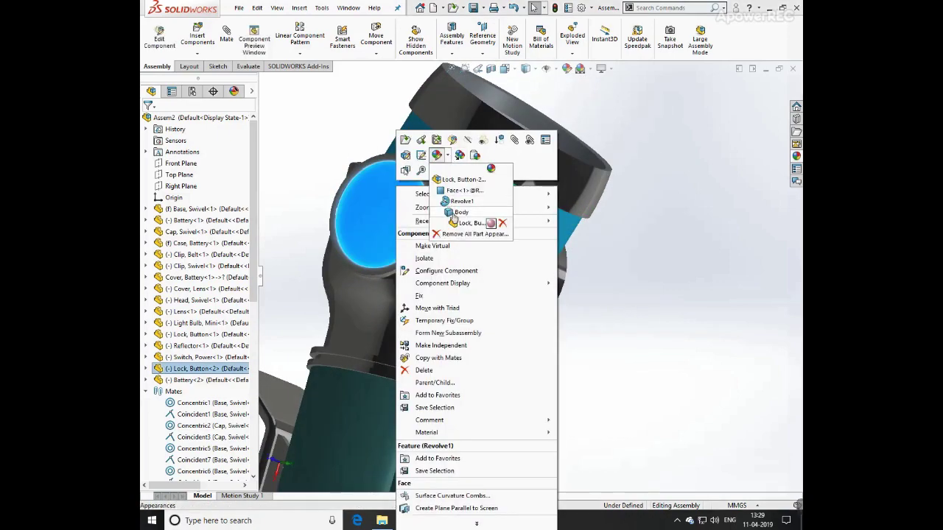
left_click(453, 221)
left_click(175, 362)
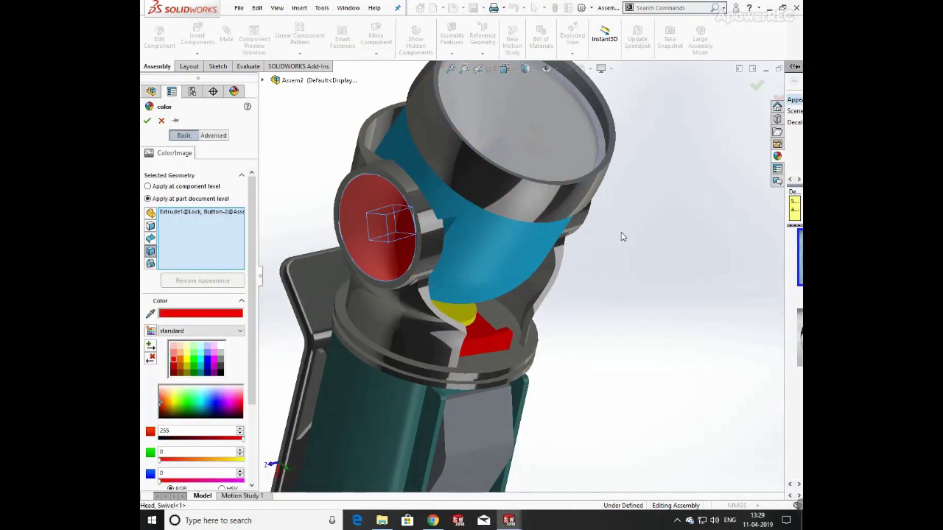
middle_click_drag(622, 236, 472, 228)
left_click(147, 120)
- Copy the Cover, Lens appearance and apply it to the Switch, Power and the Cover, Battery at the case's bottom end
scroll(541, 268, "up", 5)
middle_click_drag(547, 269, 728, 218)
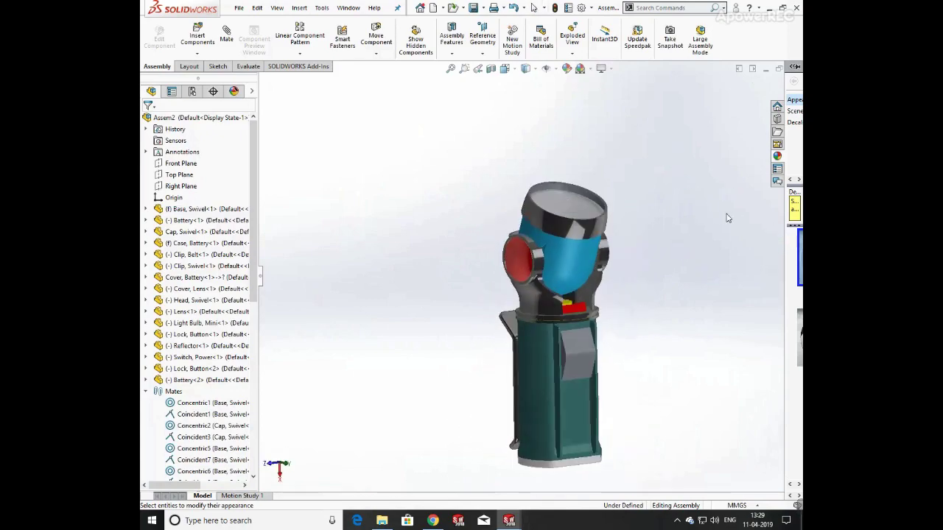
left_click(585, 344)
right_click(592, 231)
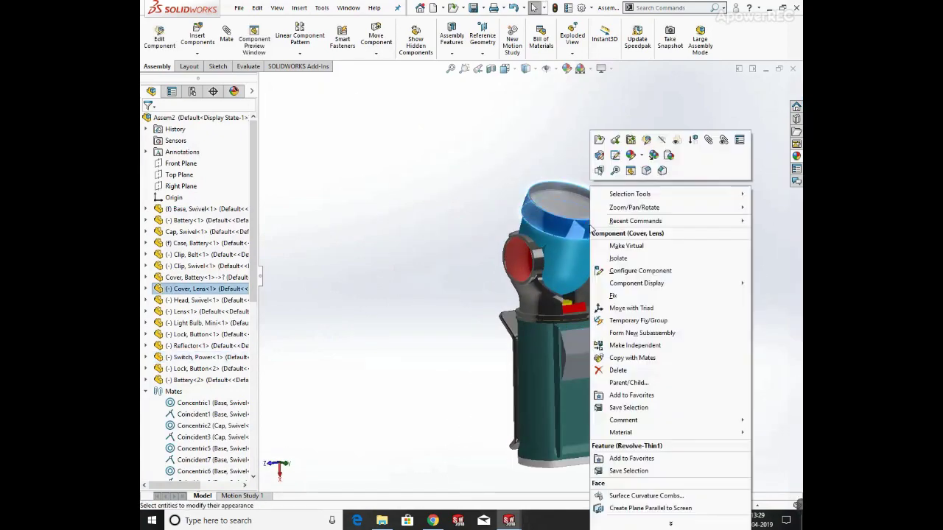
left_click(664, 157)
left_click(578, 358)
middle_click_drag(618, 365, 646, 322)
right_click(545, 439)
left_click(624, 130)
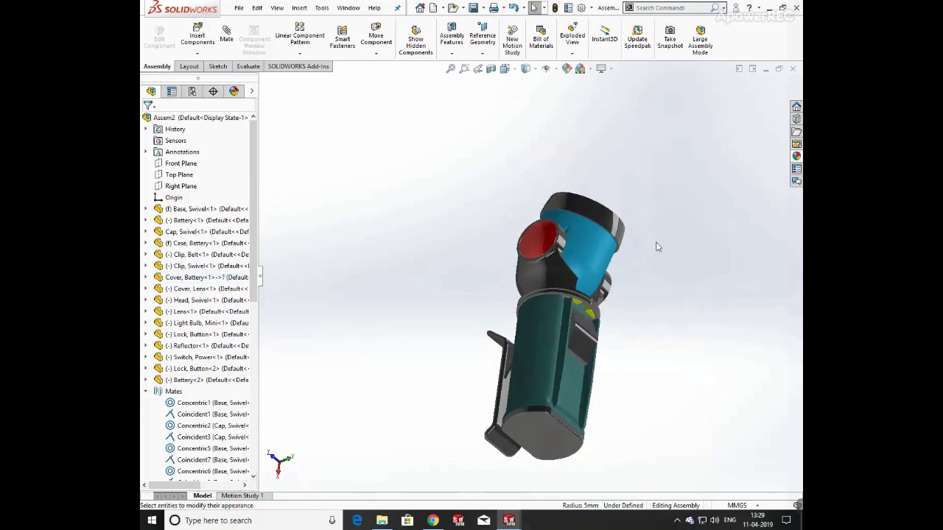
- Color the Case, Battery body light orange from the standard swatches at part document level
middle_click_drag(657, 246, 575, 383)
right_click(568, 383)
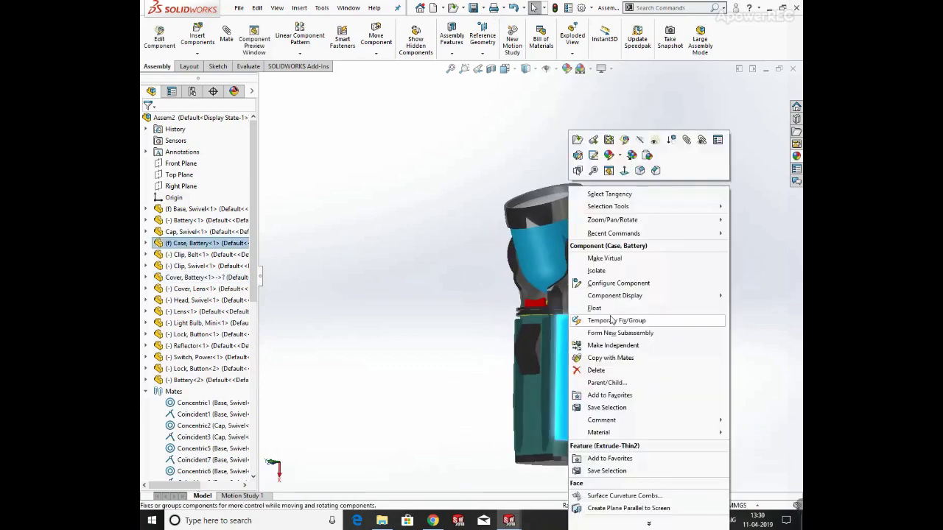
left_click(609, 156)
left_click(179, 361)
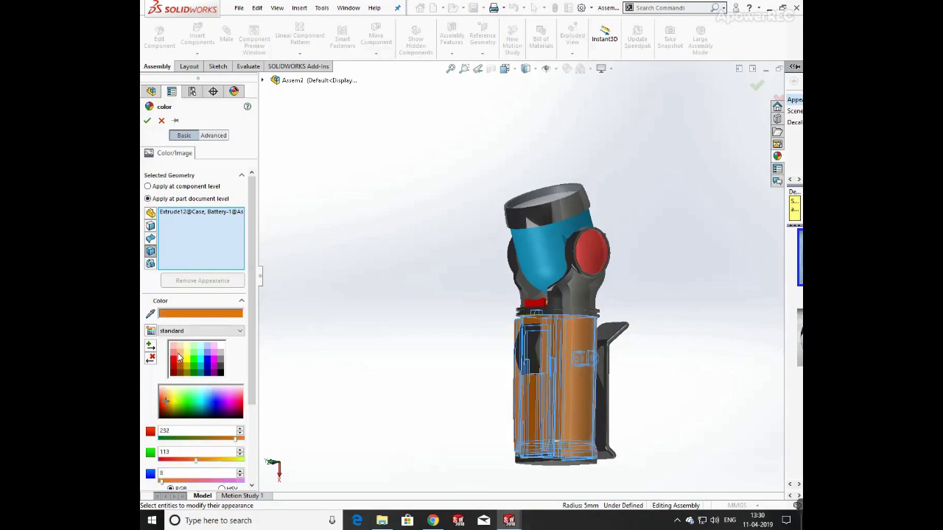
left_click(180, 353)
middle_click_drag(299, 324, 273, 296)
left_click(146, 121)
- Swing the Head, Swivel about its pivots and examine the recolored flashlight
middle_click_drag(324, 243, 508, 258)
scroll(567, 242, "down", 4)
scroll(556, 255, "up", 2)
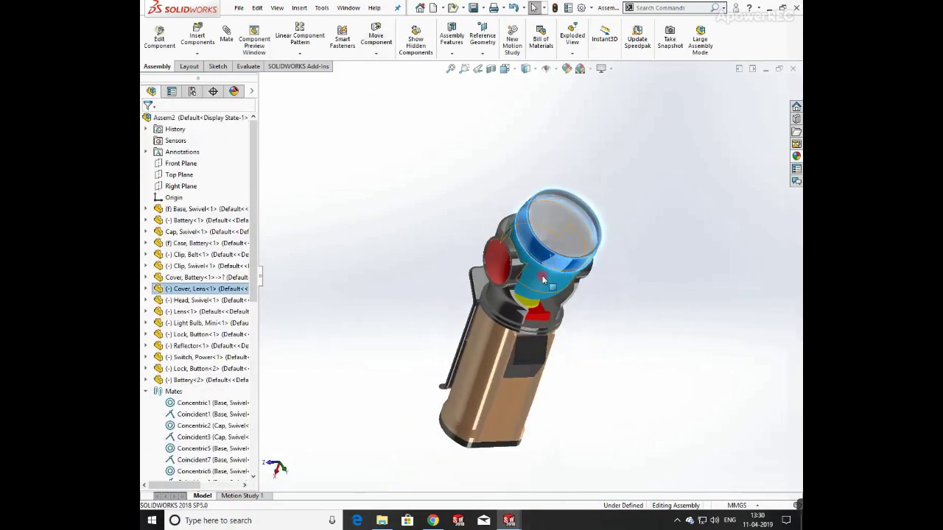
middle_click_drag(639, 292, 642, 263)
scroll(536, 286, "down", 2)
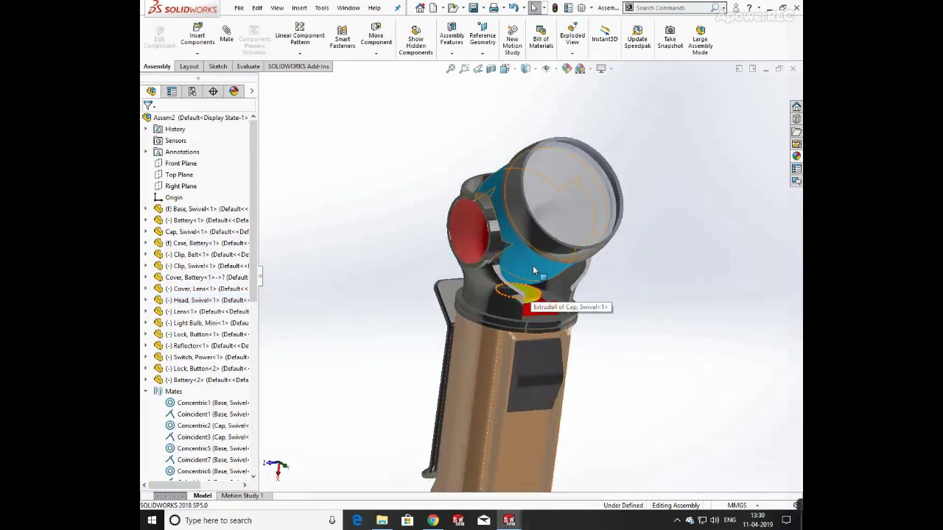
left_click_drag(535, 273, 630, 307)
scroll(629, 308, "up", 2)
middle_click_drag(630, 307, 618, 297)
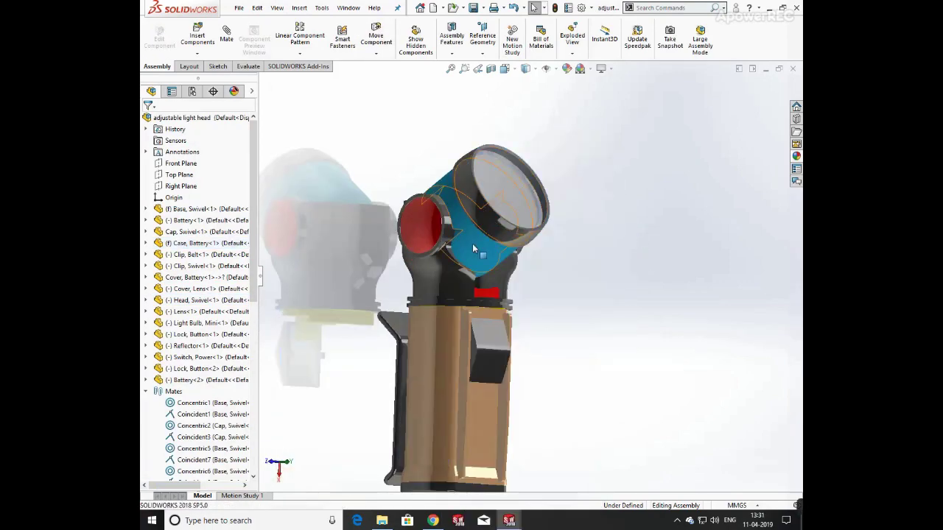
- Apply the light orange appearance of the Case, Battery to the Head, Swivel body
left_click(538, 228)
left_click(577, 201)
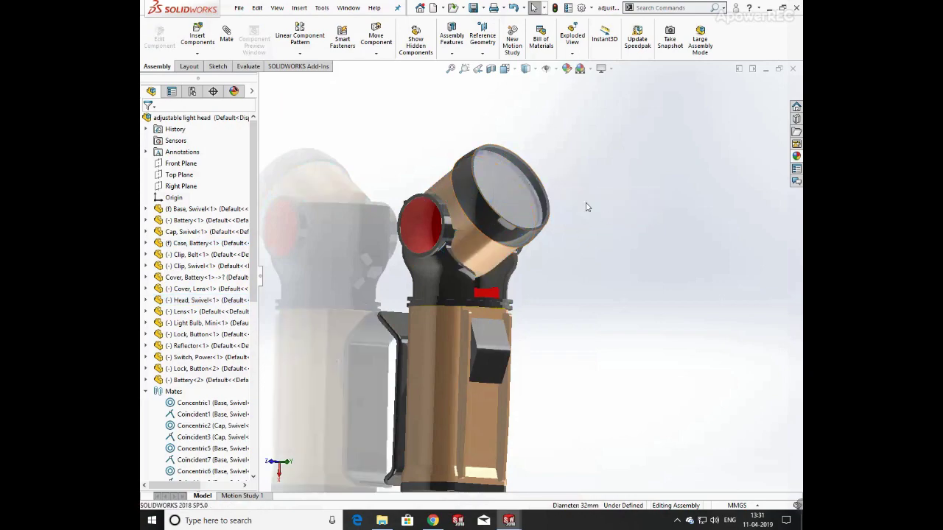
middle_click_drag(587, 207, 564, 311)
scroll(564, 312, "down", 2)
scroll(518, 276, "up", 4)
middle_click_drag(518, 275, 351, 301)
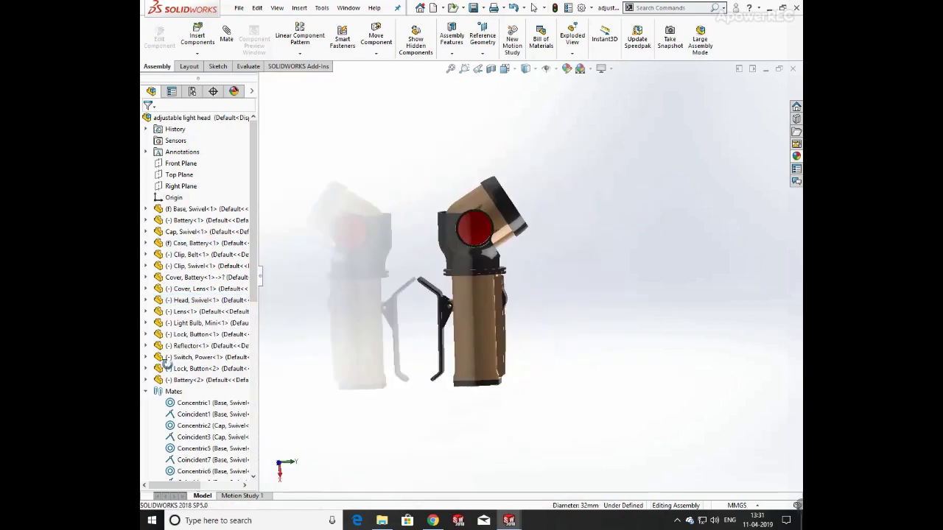